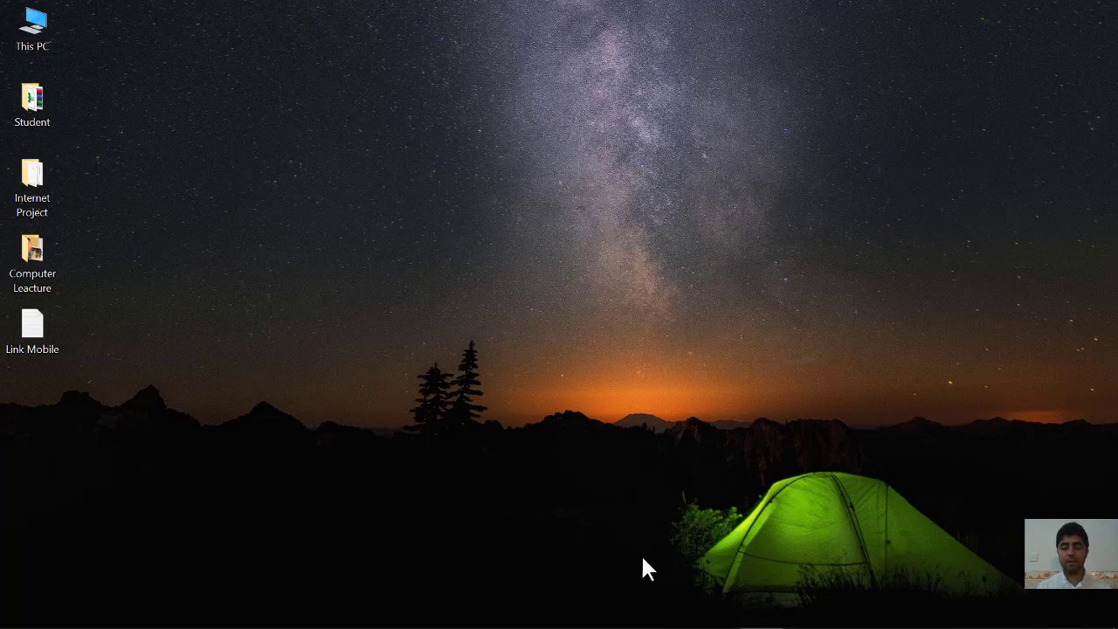
Find Word in the Start menu app list and open its shortcut's file location in File Explorer
mouse_move(580, 625)
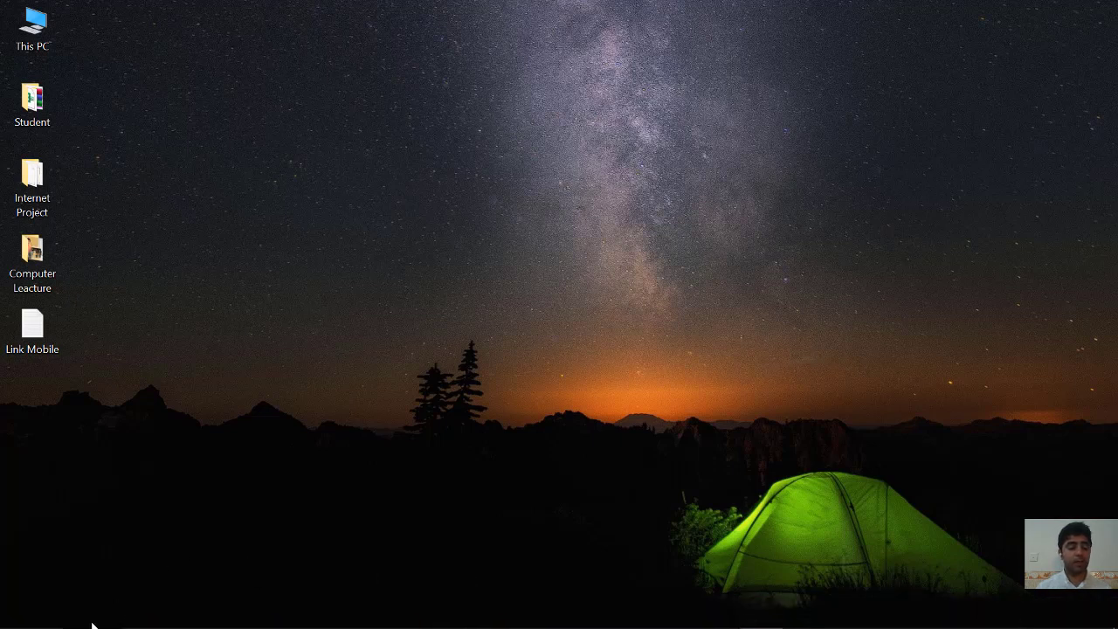
mouse_move(79, 622)
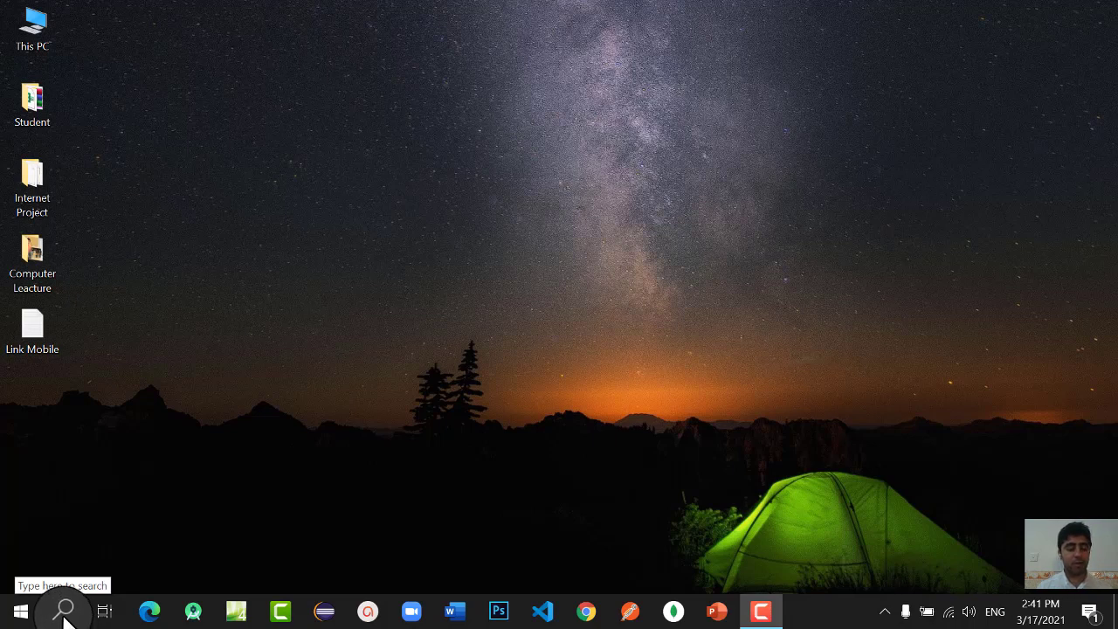
left_click(67, 616)
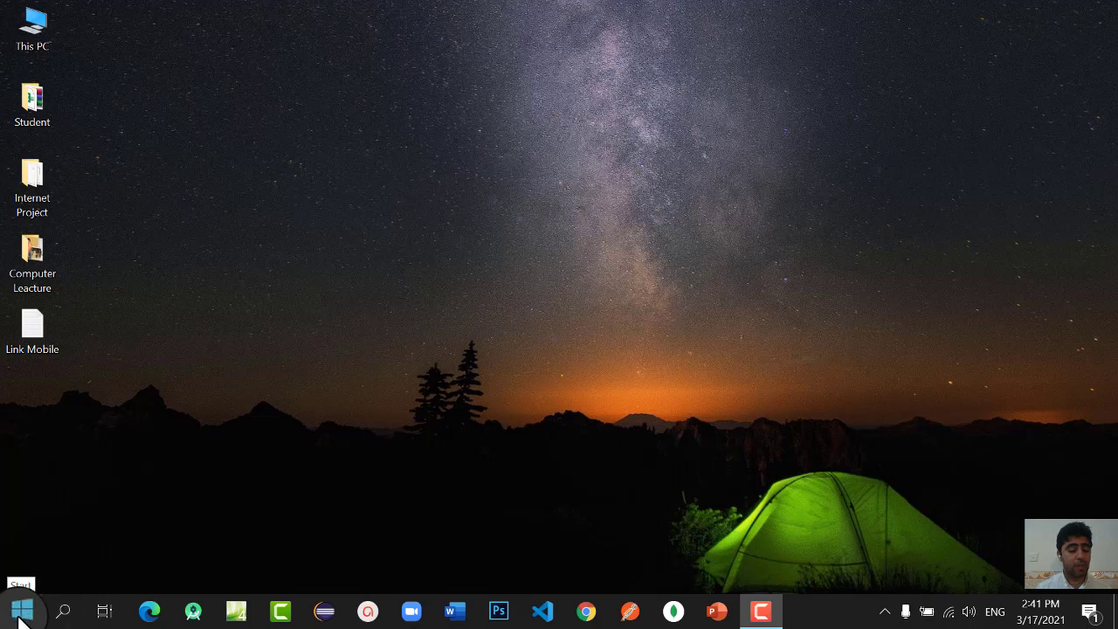
left_click(22, 616)
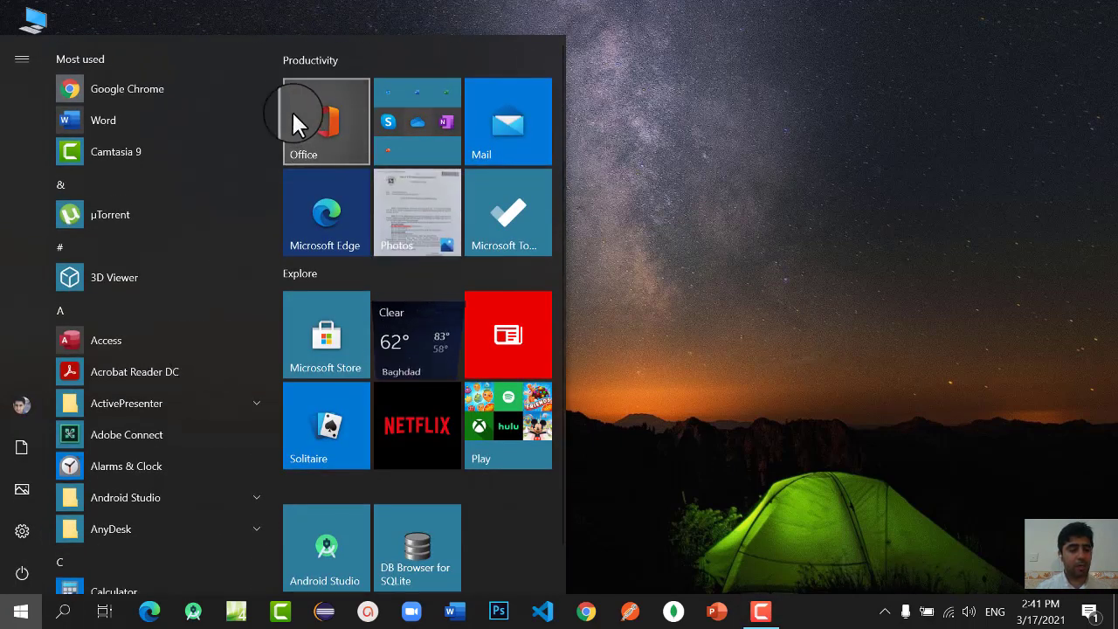
mouse_move(274, 94)
left_mouse_down()
mouse_move(257, 486)
mouse_move(173, 491)
left_mouse_up()
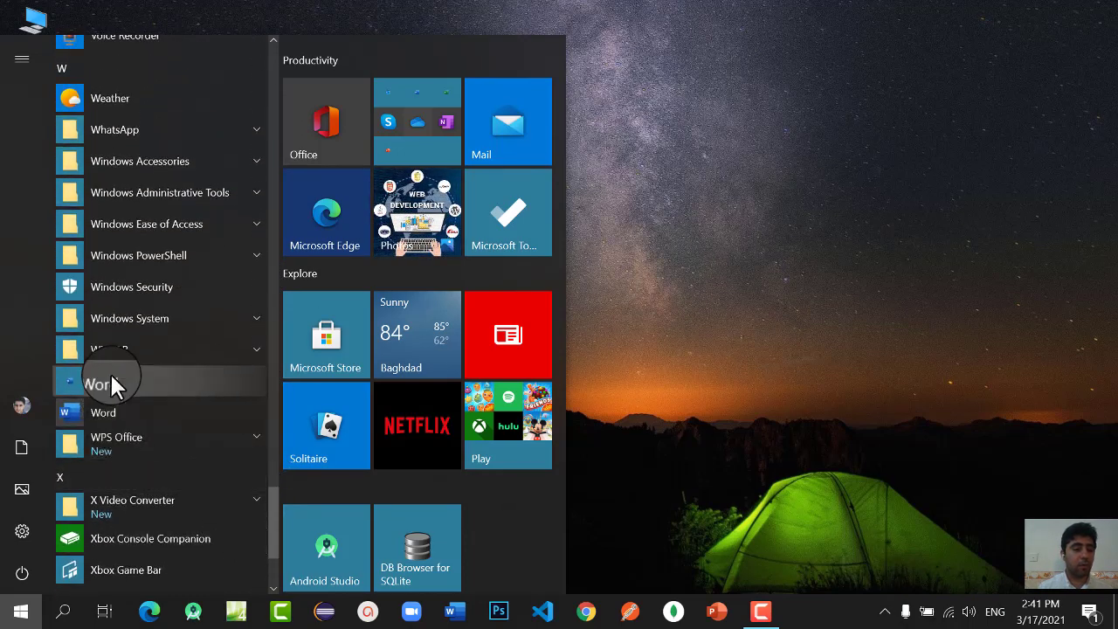
left_click(87, 381)
left_click(80, 415)
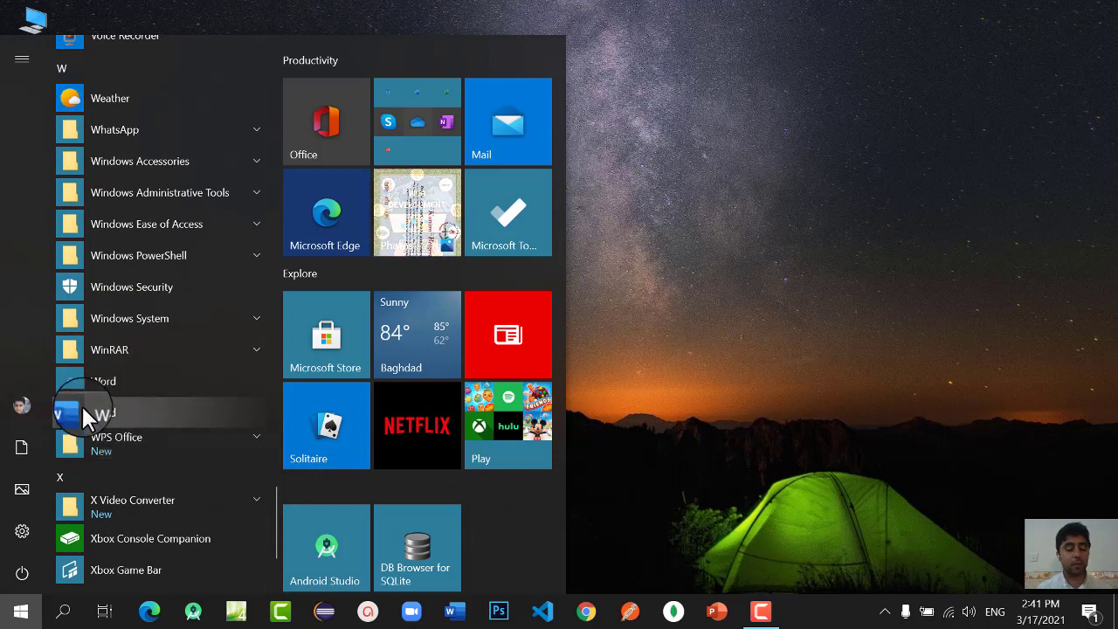
right_click(81, 404)
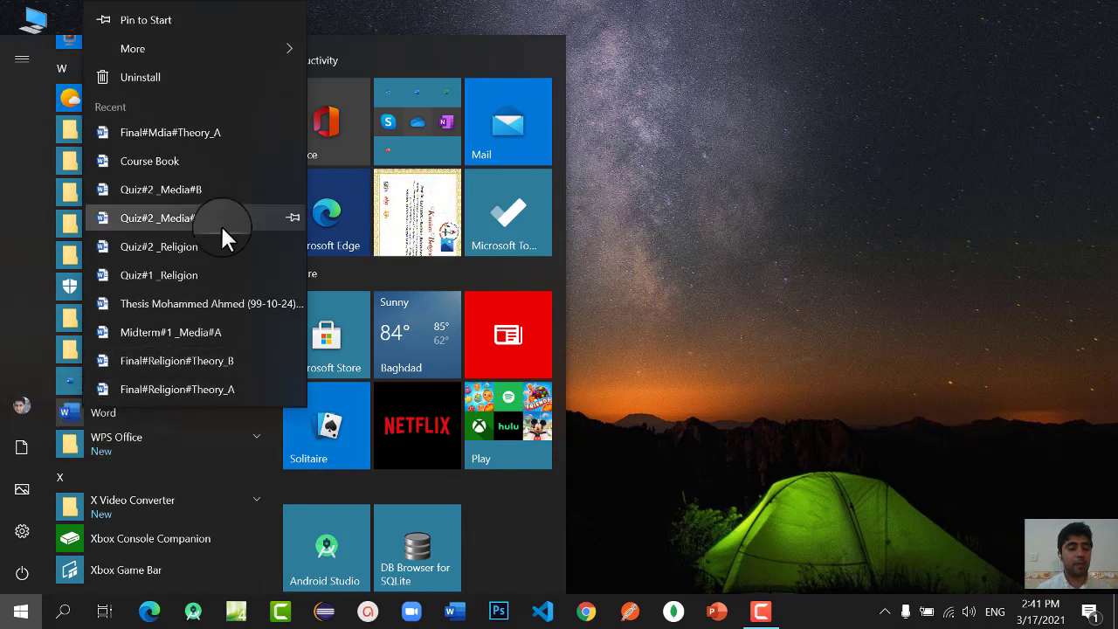
mouse_move(265, 39)
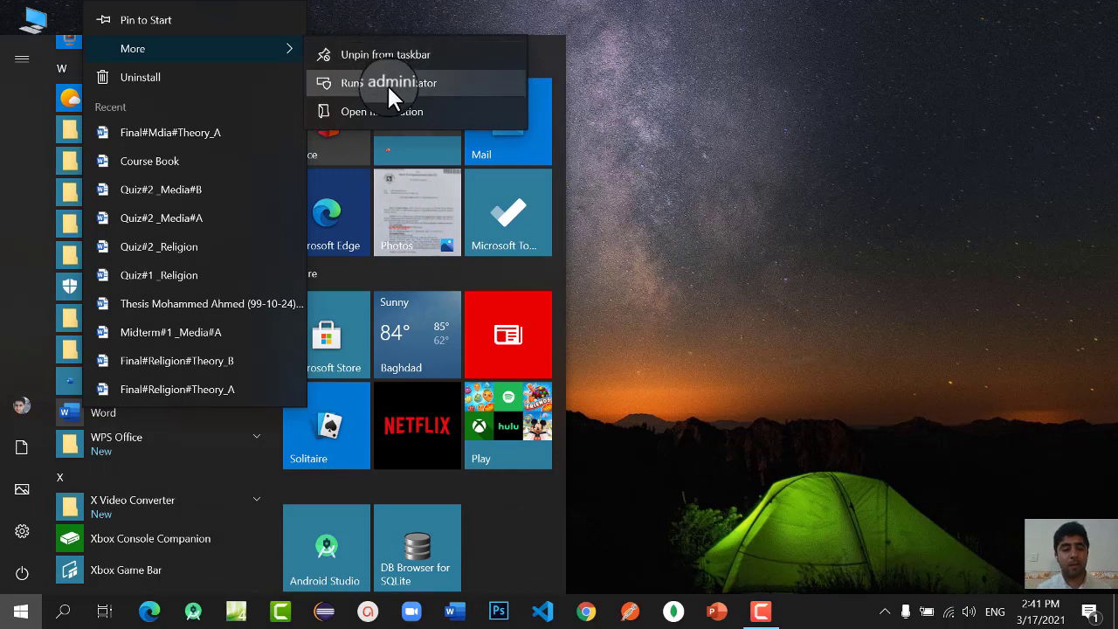
left_click(393, 113)
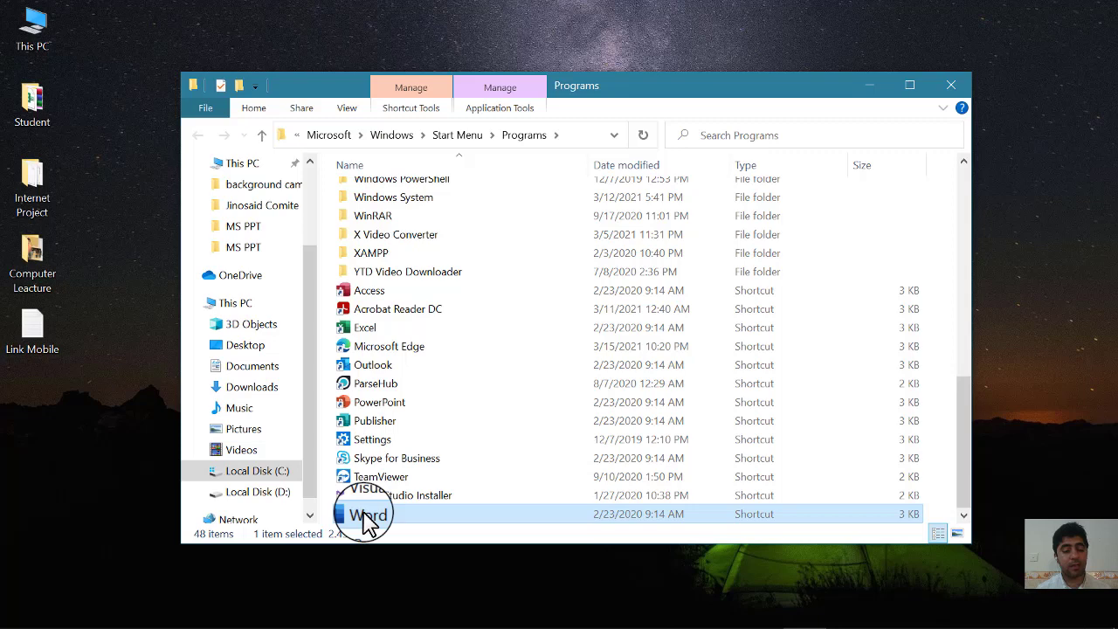
Send the Word shortcut to Desktop (create shortcut), then close the Programs folder window
right_click(366, 512)
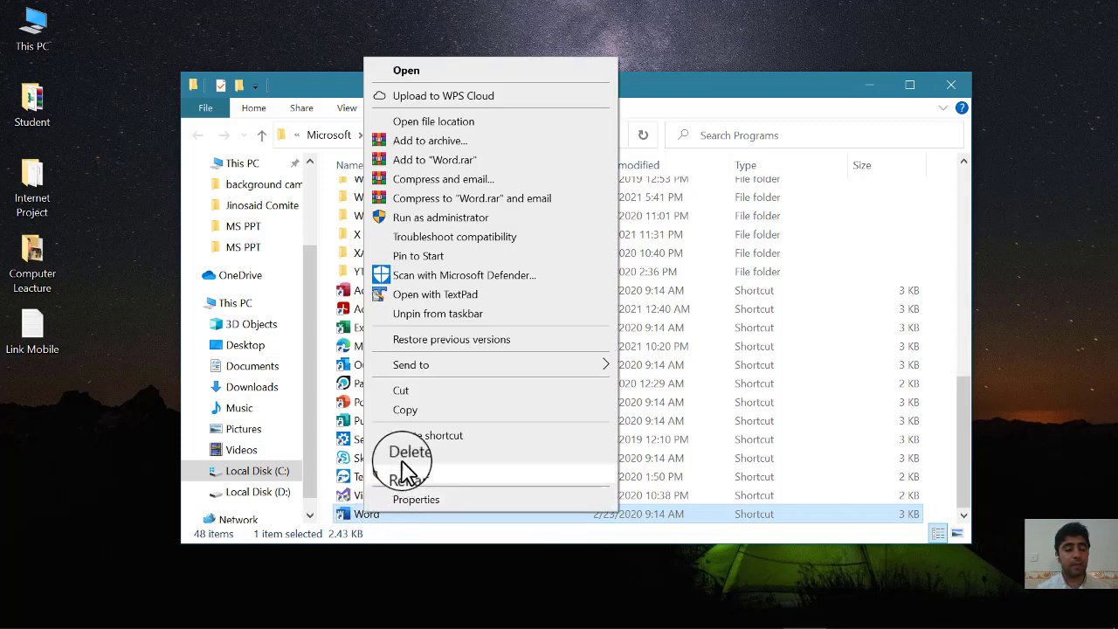
mouse_move(603, 368)
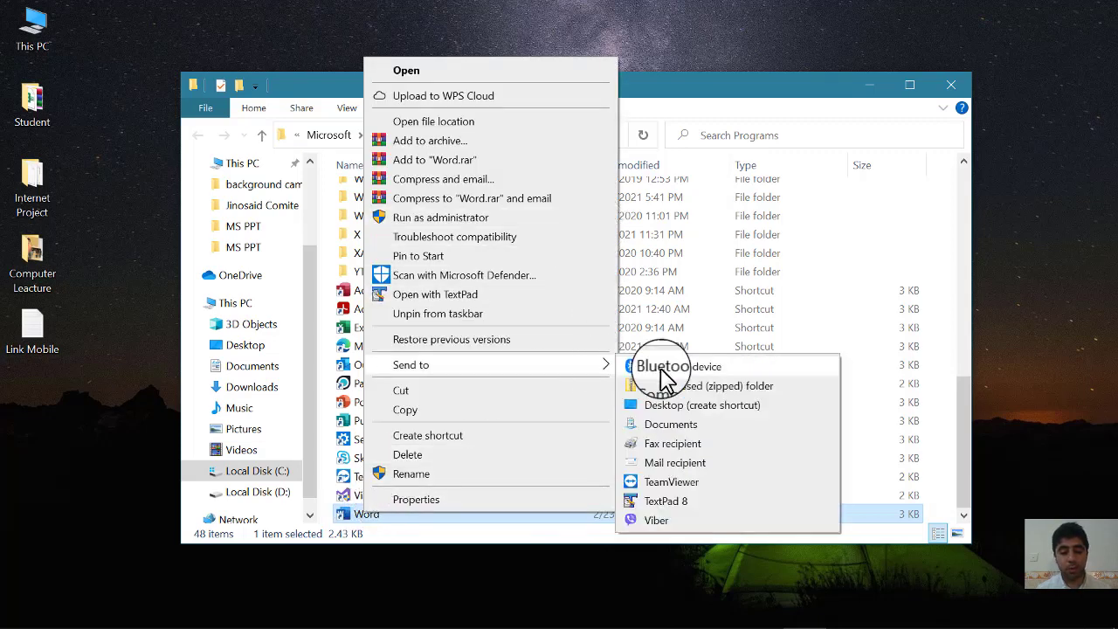
left_click(677, 406)
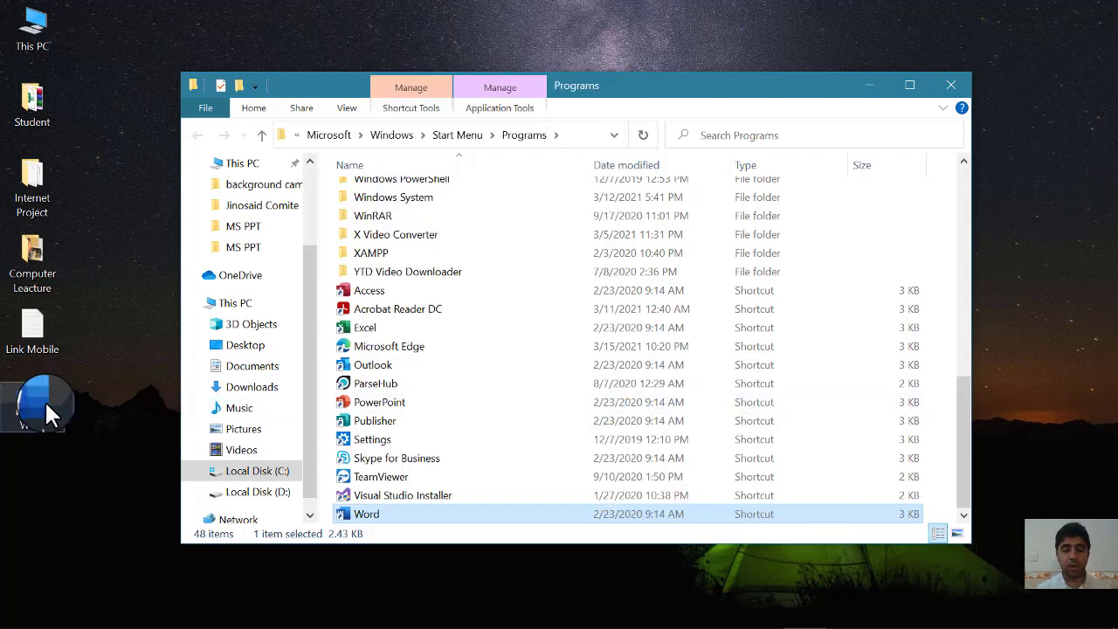
left_click(950, 87)
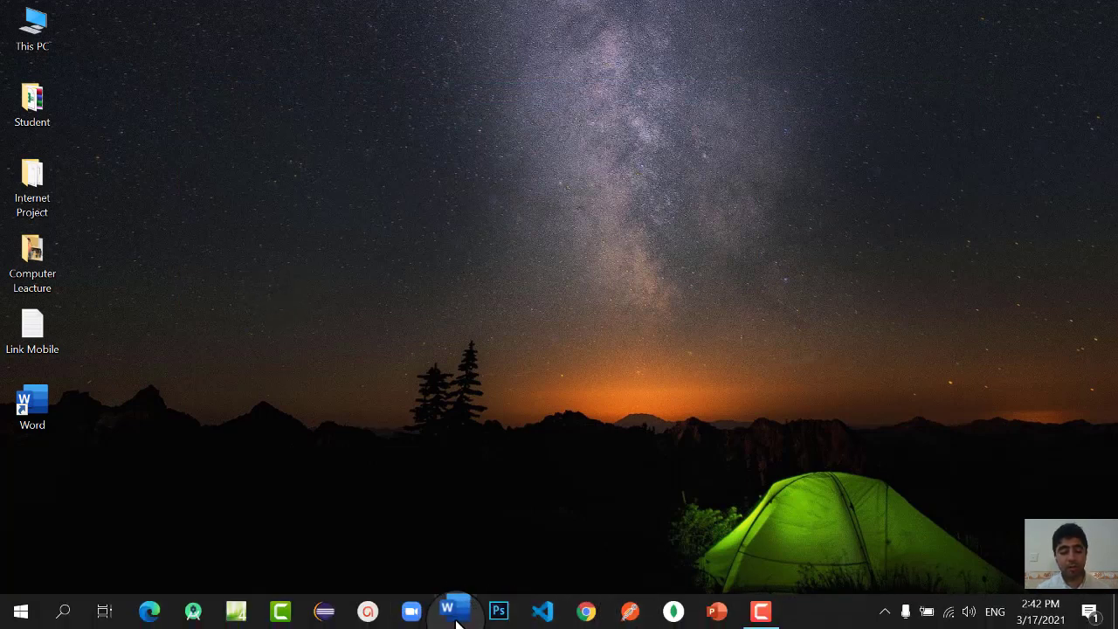
Launch Word from its new desktop shortcut to reach the start screen
double_click(18, 426)
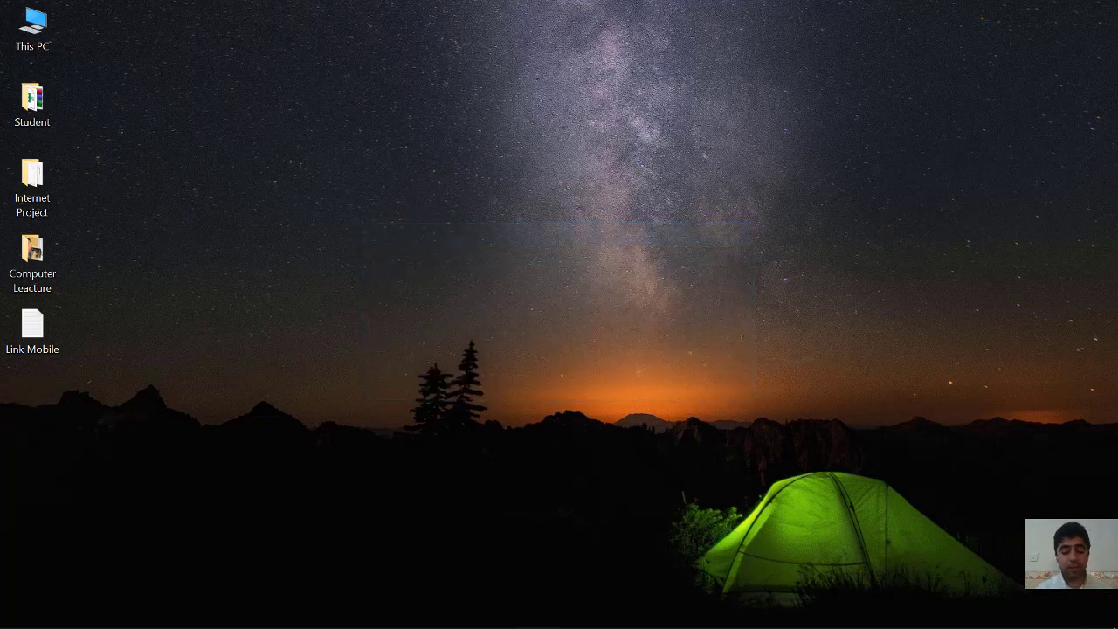
mouse_move(593, 614)
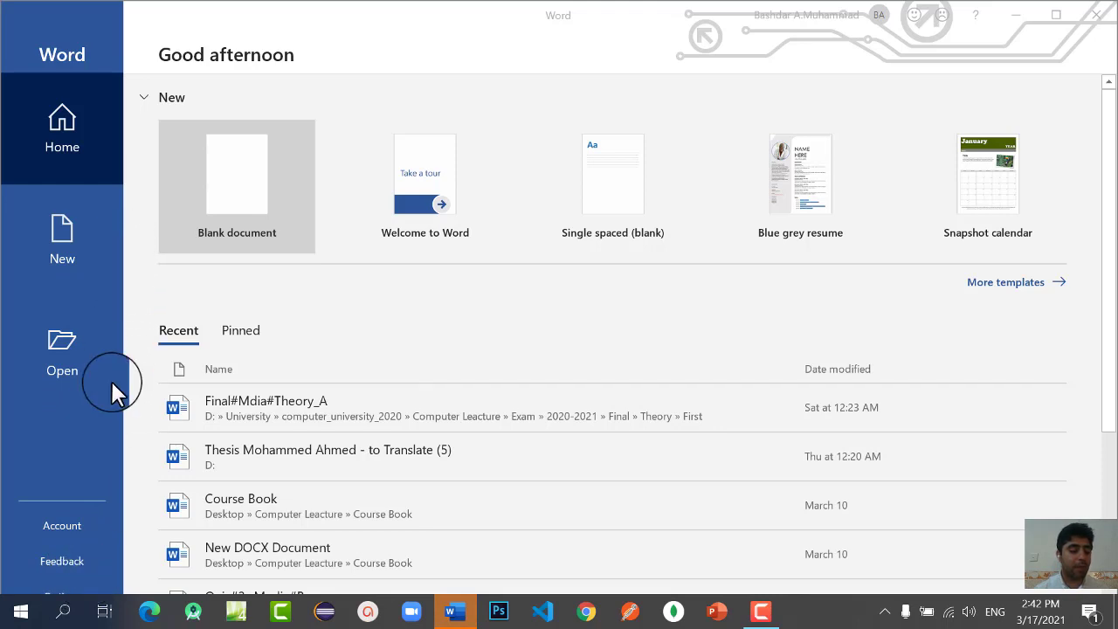
left_click(71, 134)
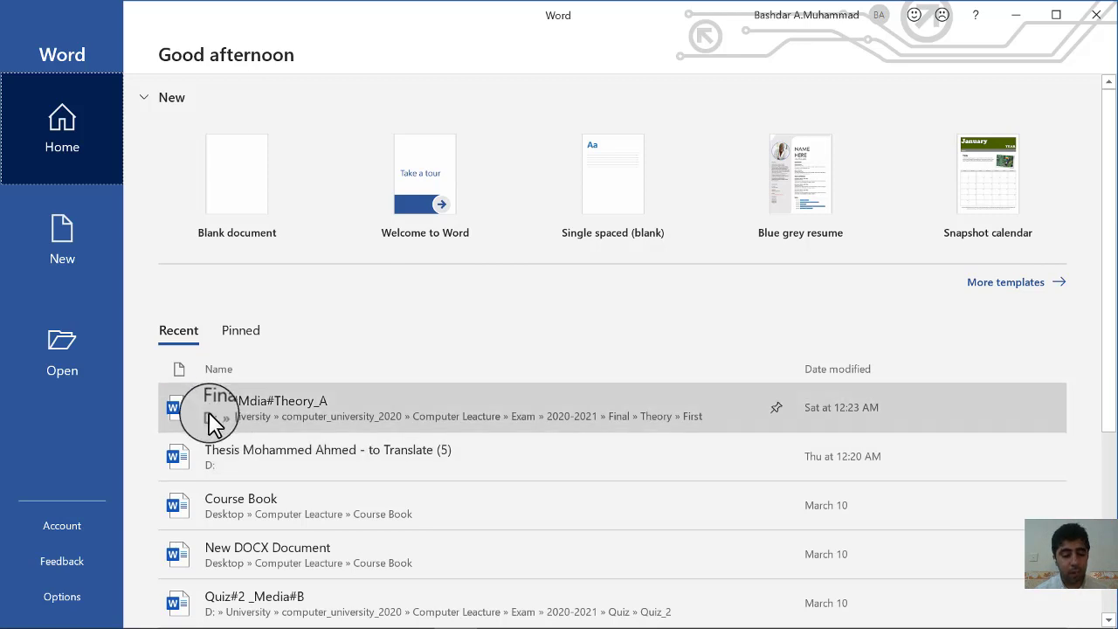
left_click(237, 336)
left_click(179, 332)
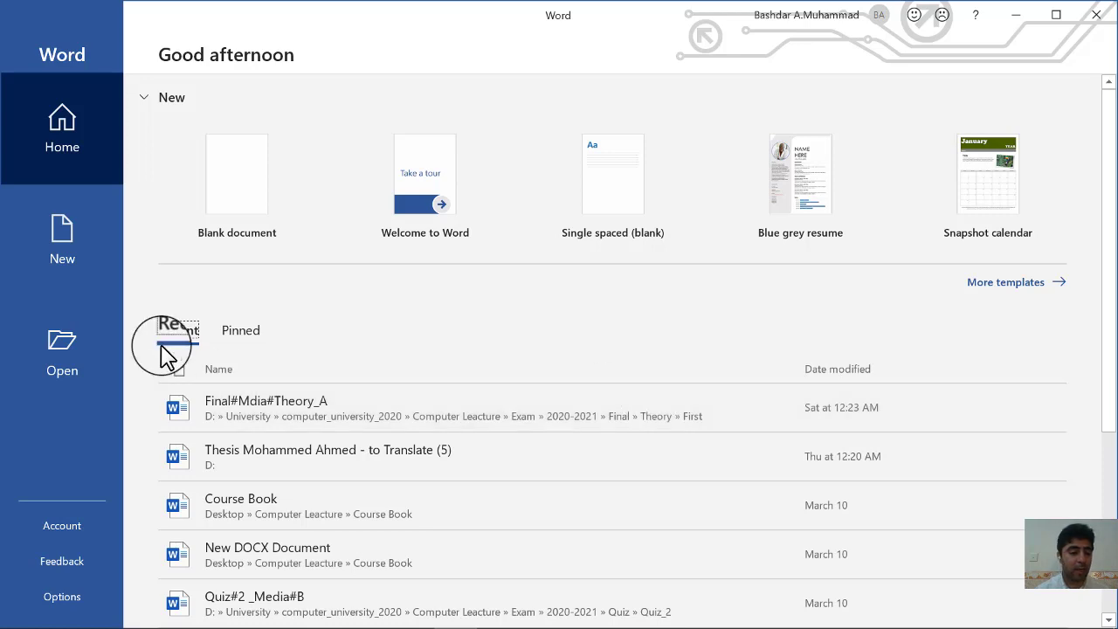
left_click(68, 220)
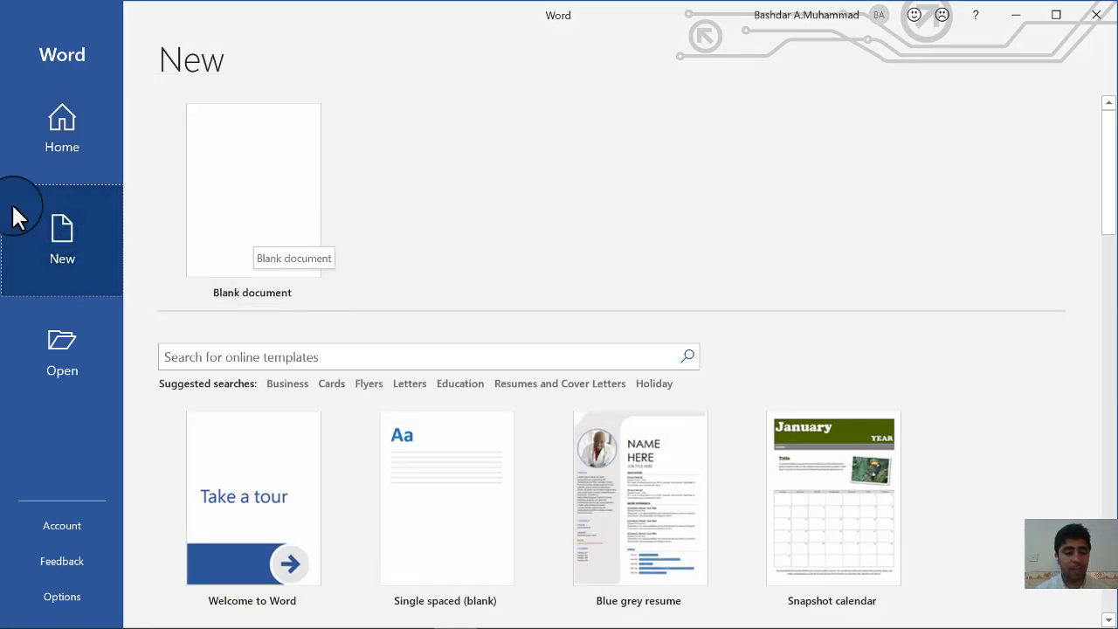
left_click(86, 153)
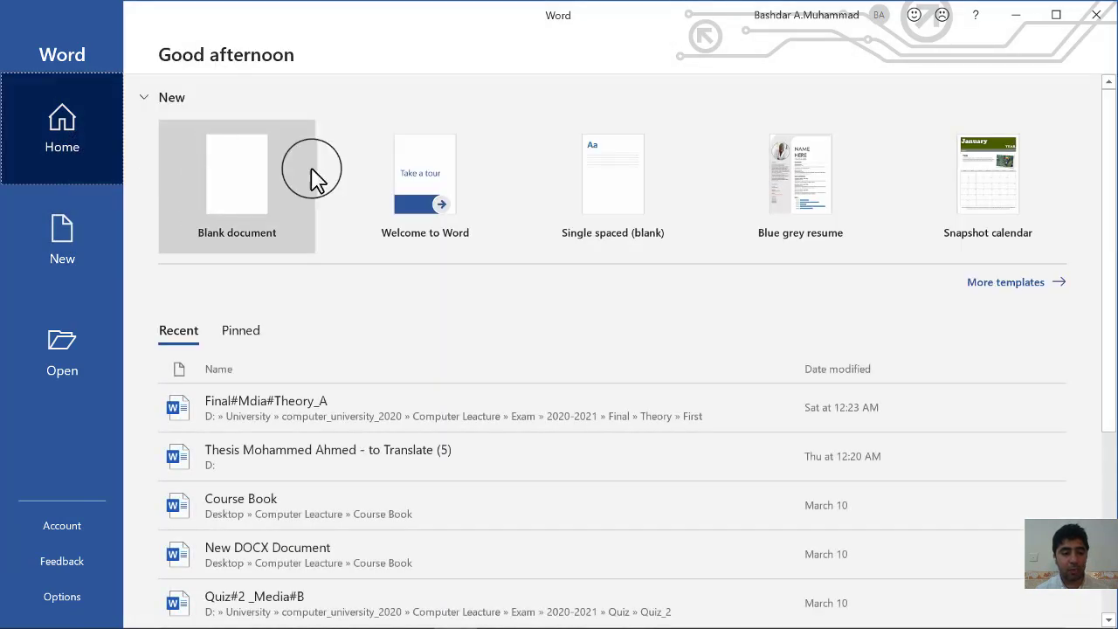
Browse the Open dialog, dismiss it, then view the Account page showing Office Professional Plus 2019
left_click(72, 343)
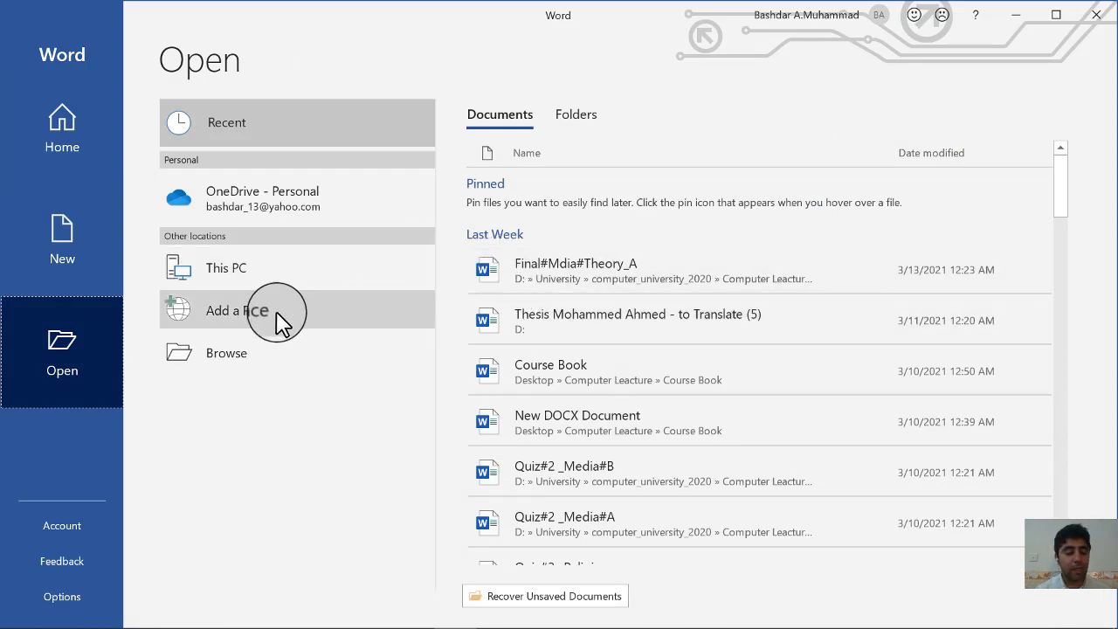
left_click(238, 352)
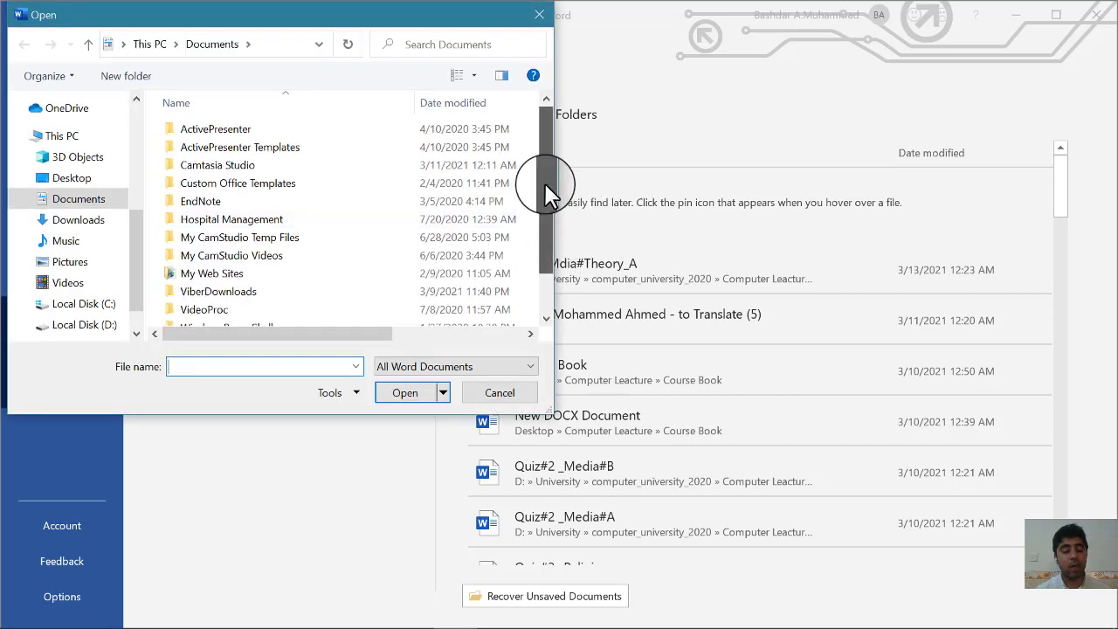
left_click_drag(544, 182, 559, 255)
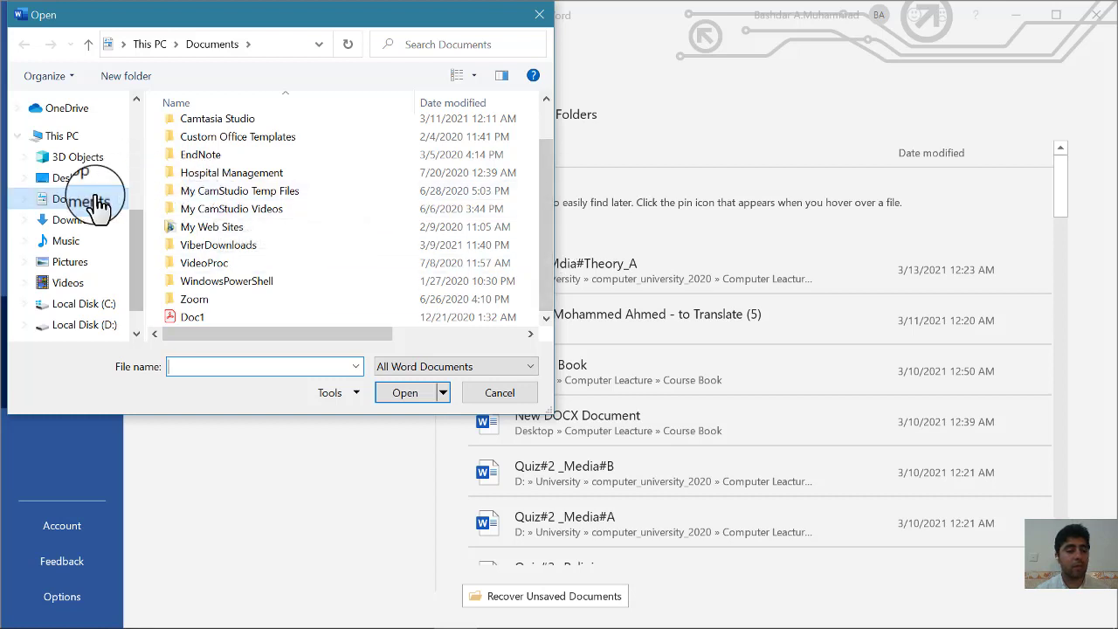
left_click(539, 15)
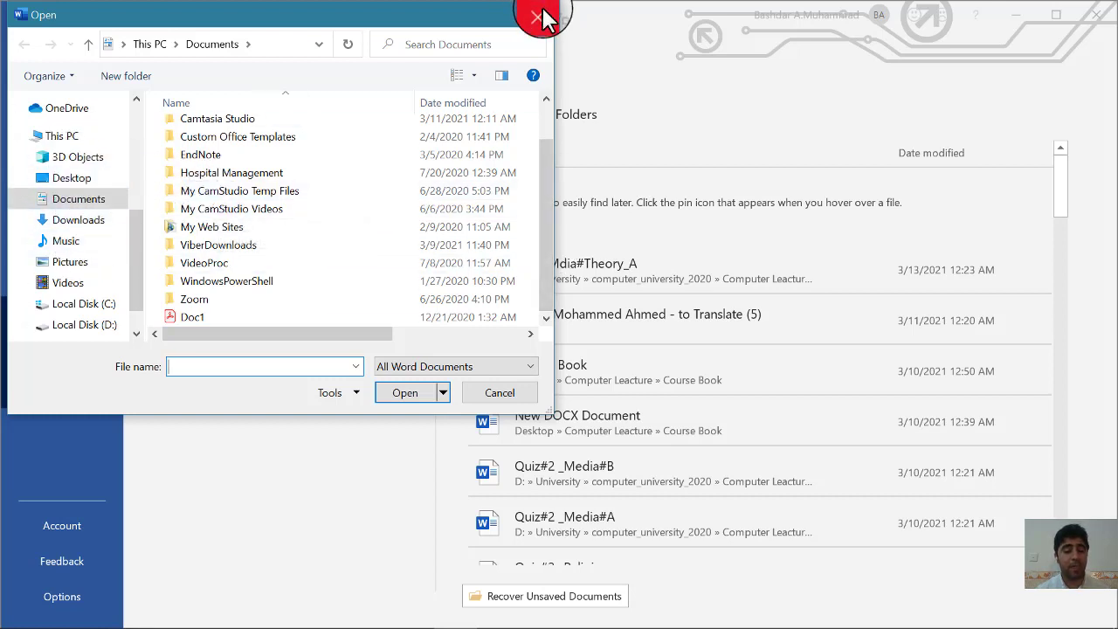
left_click(223, 371)
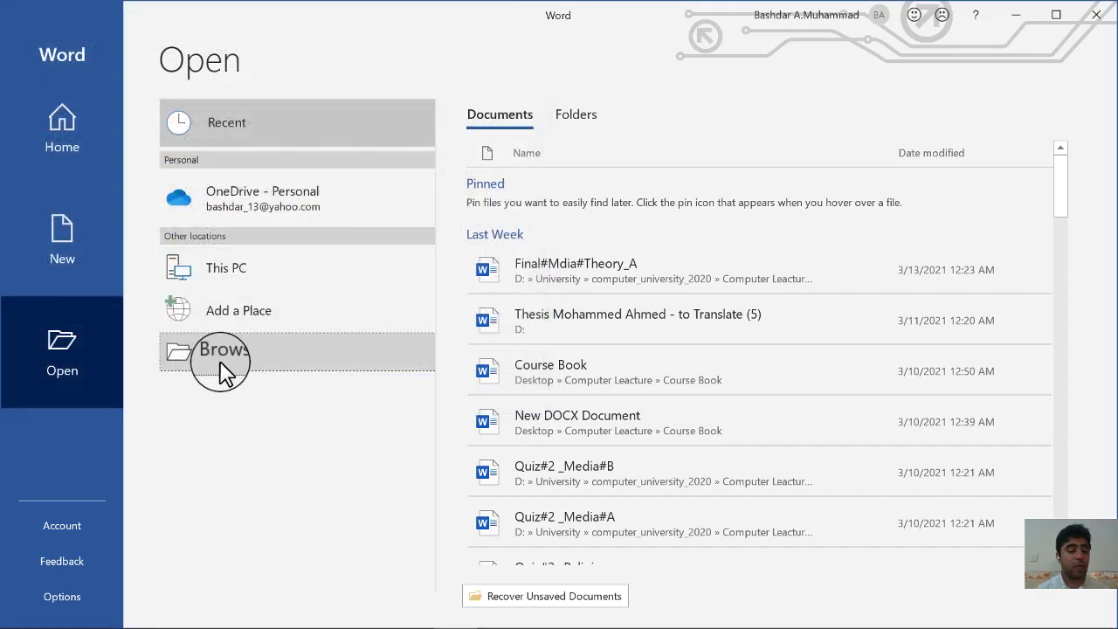
left_click(73, 524)
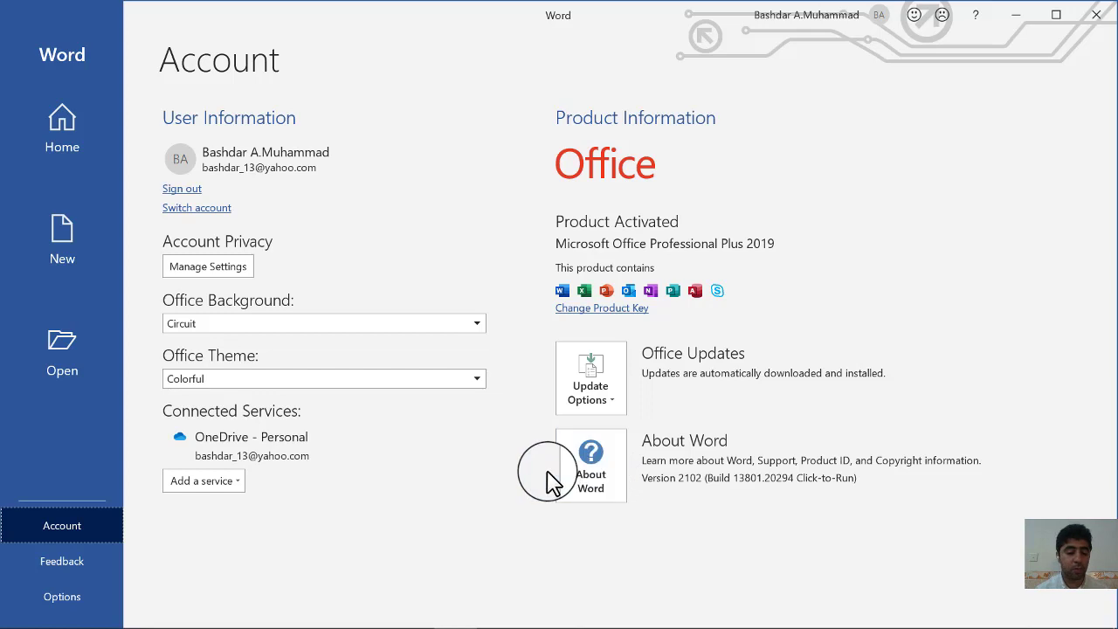
Keep the Colorful theme, try the Calligraphy background, restore Circuit, and view the Feedback page
left_click(264, 384)
left_click(265, 384)
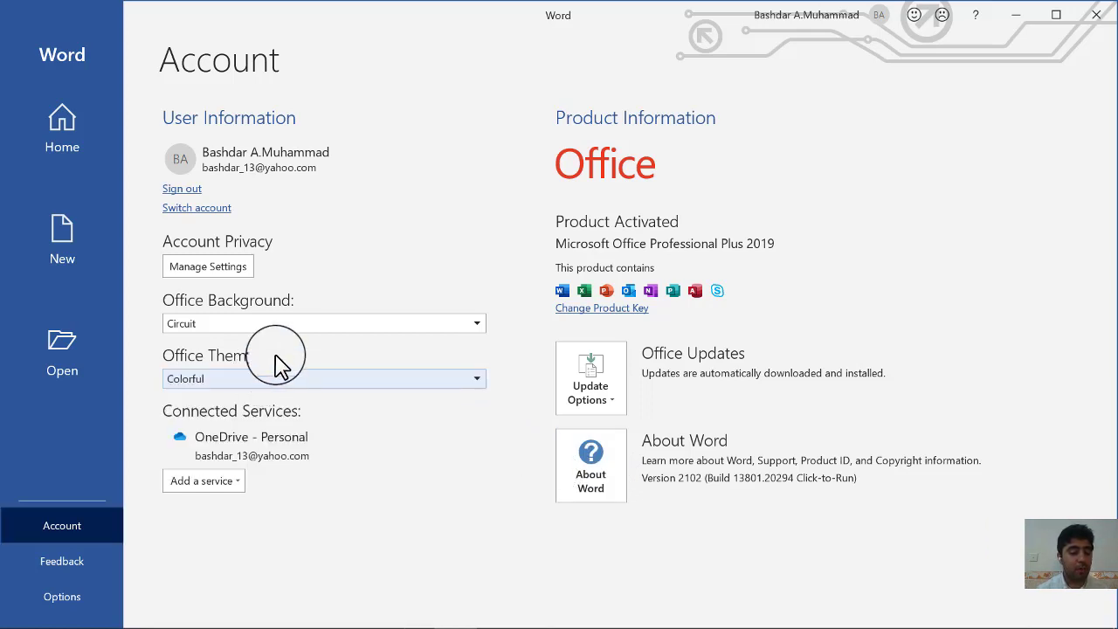
left_click(289, 335)
left_click(288, 335)
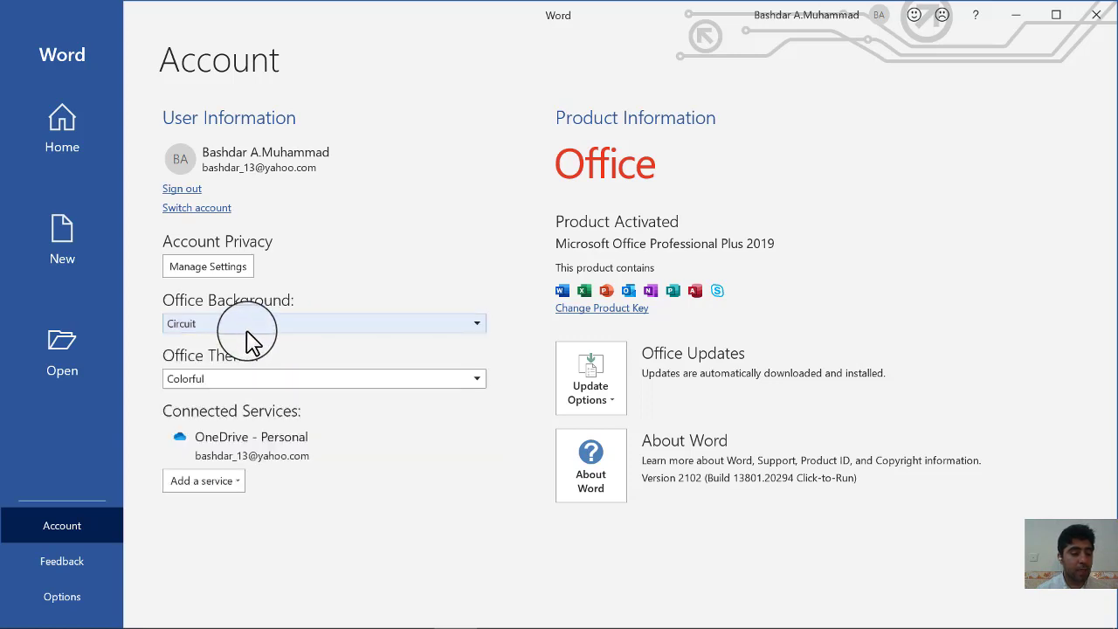
left_click(247, 331)
left_click(230, 360)
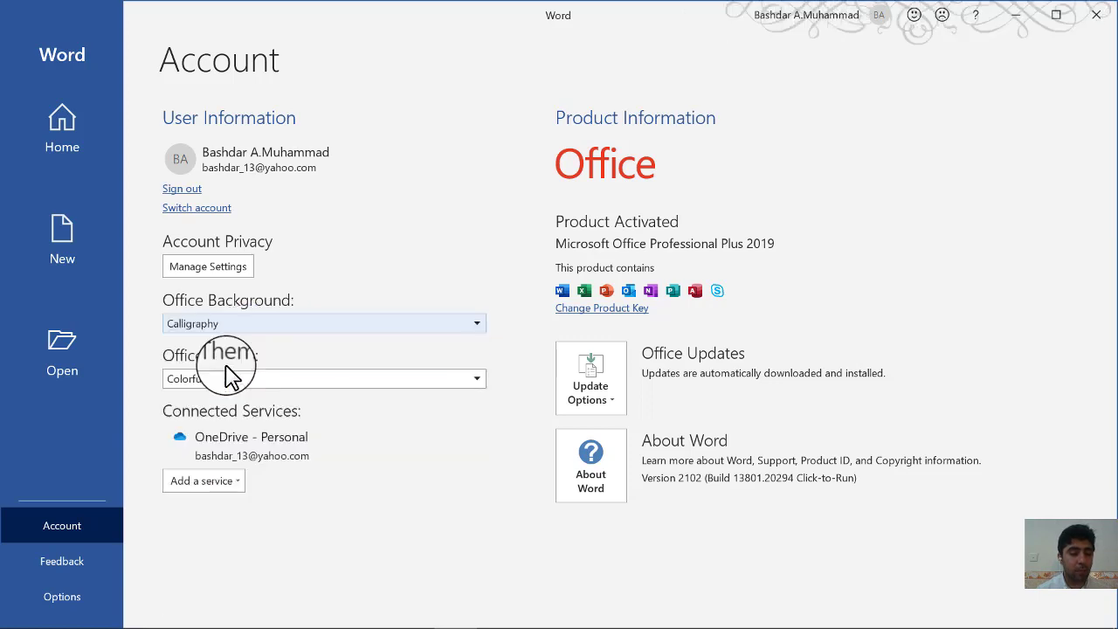
left_click(261, 323)
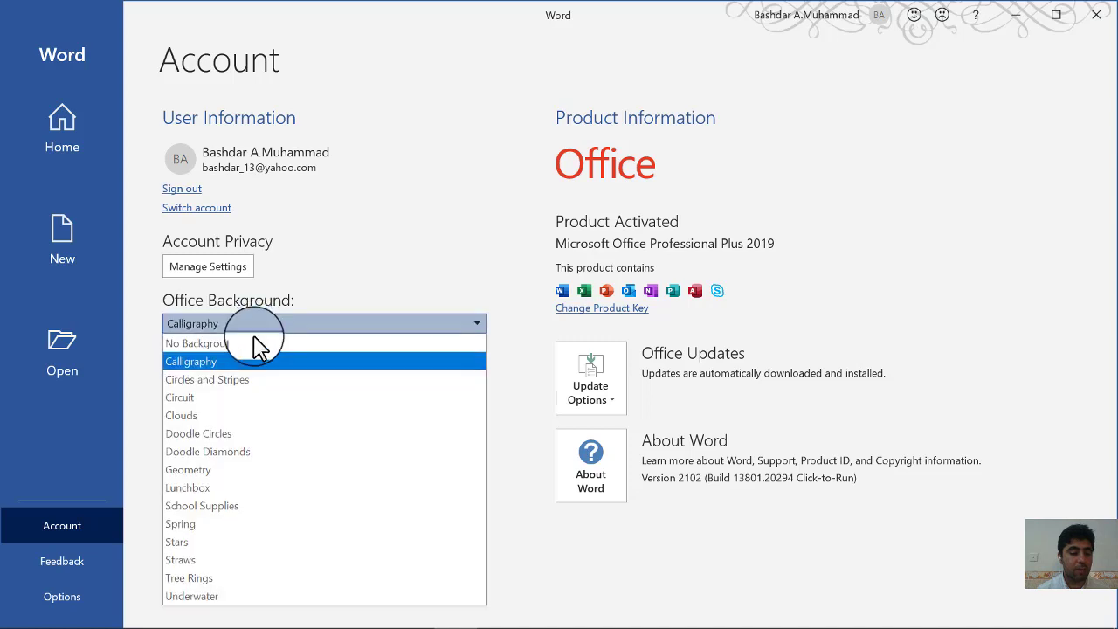
left_click(248, 396)
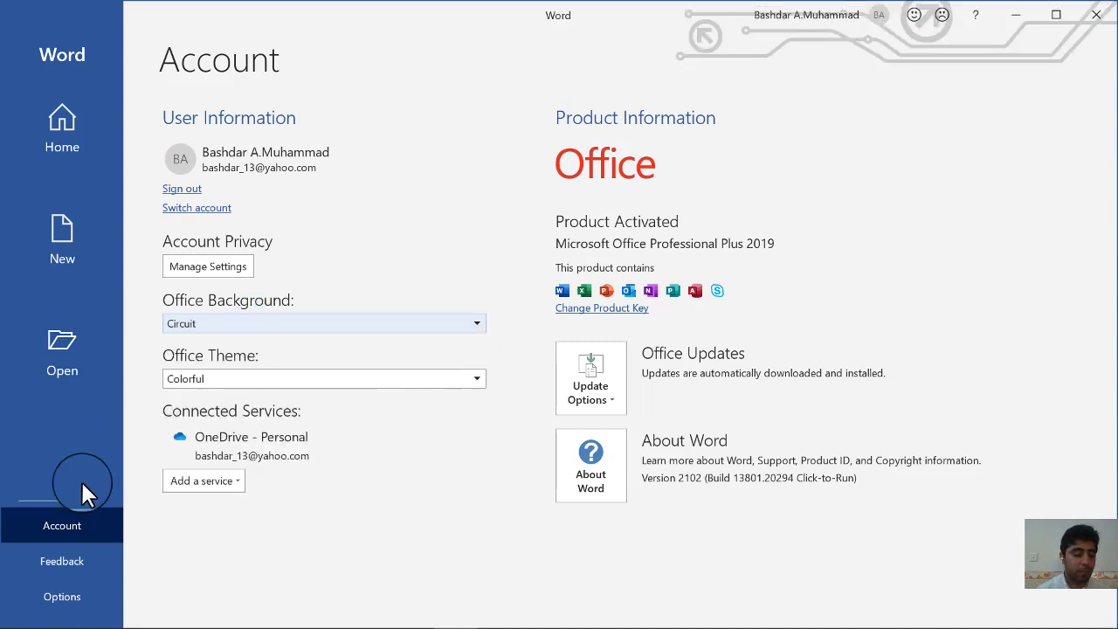
left_click(76, 548)
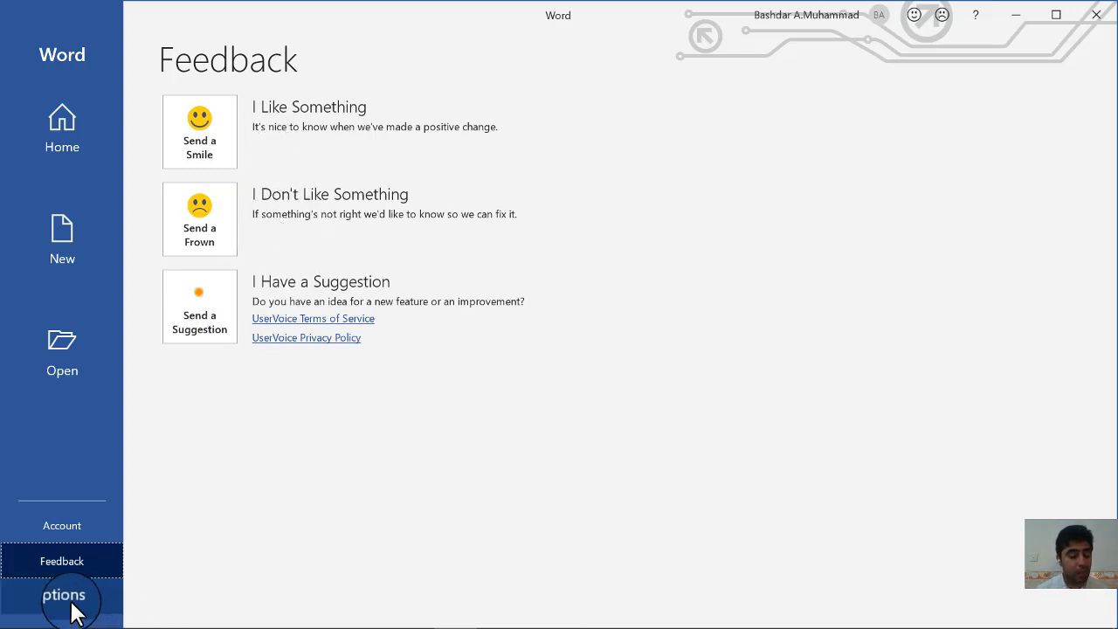
In Word Options, browse Display, Proofing, Language and Ease of Access, ending on Advanced
left_click(69, 602)
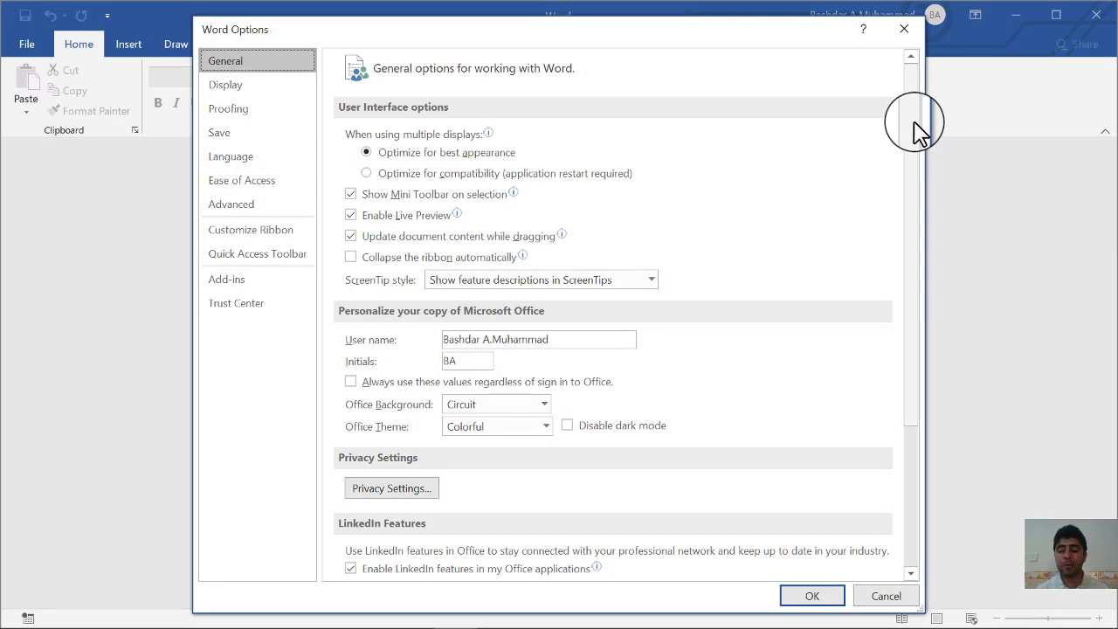
left_click_drag(913, 122, 915, 120)
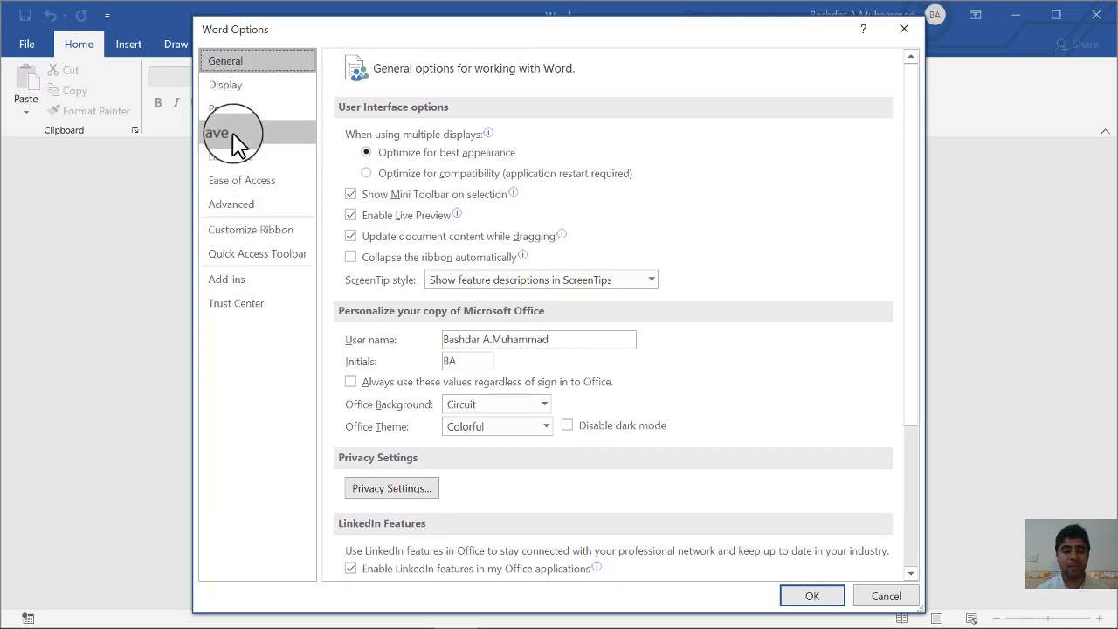
left_click(236, 91)
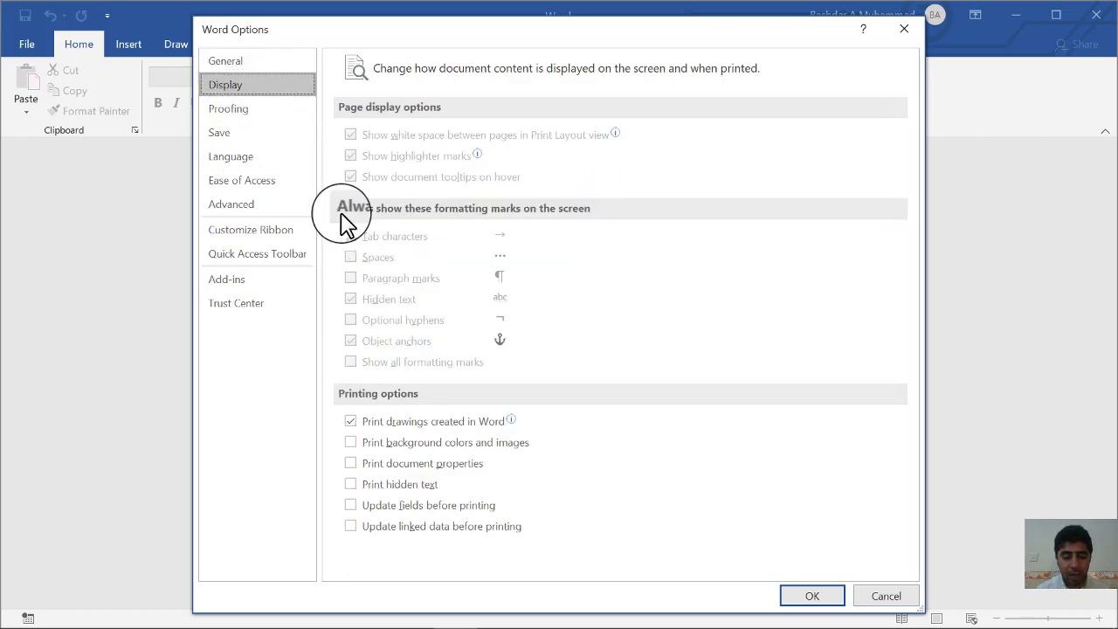
left_click(230, 112)
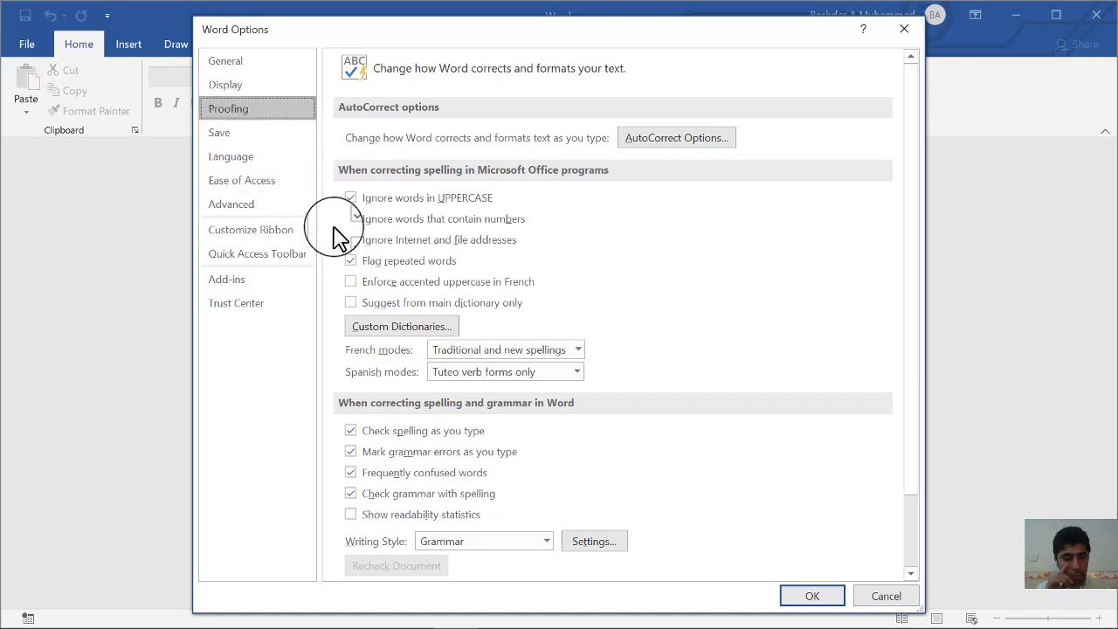
left_click(232, 157)
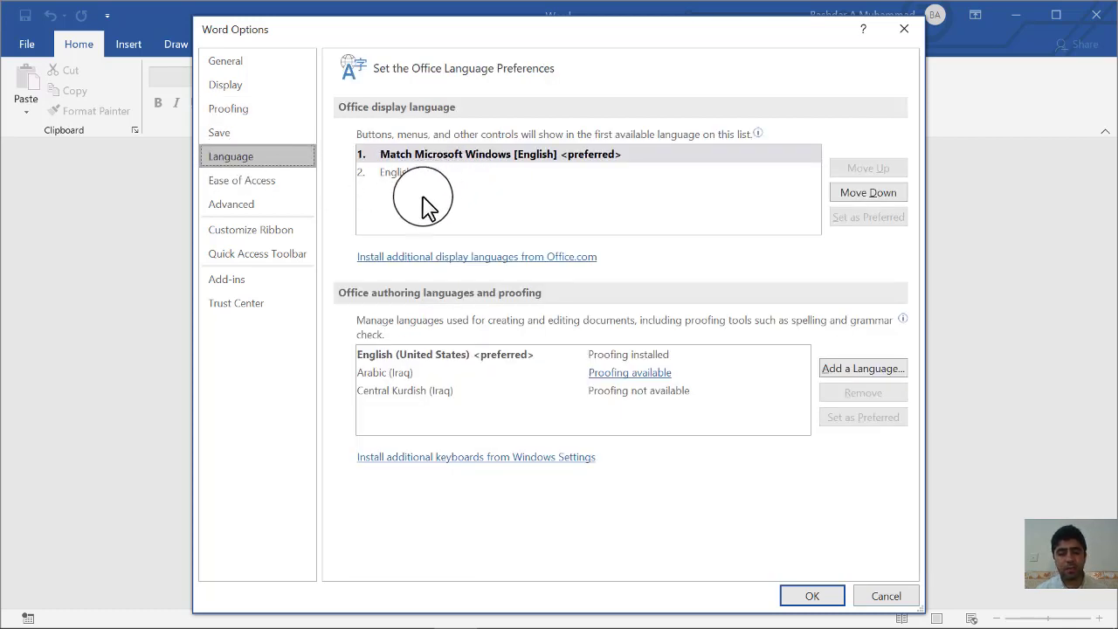
left_click(255, 183)
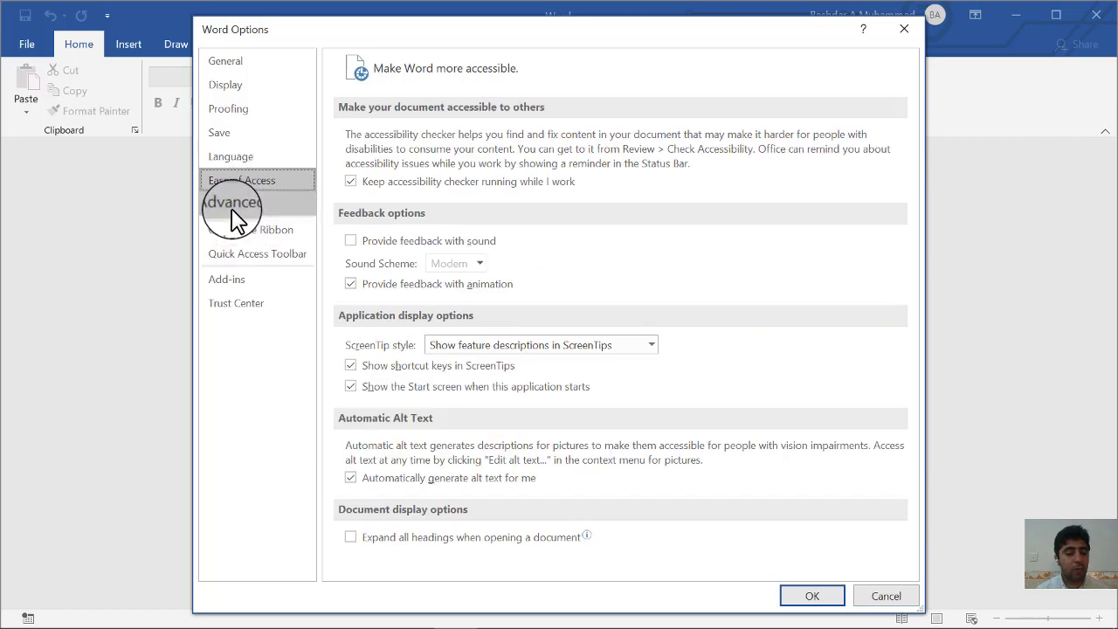
left_click(253, 206)
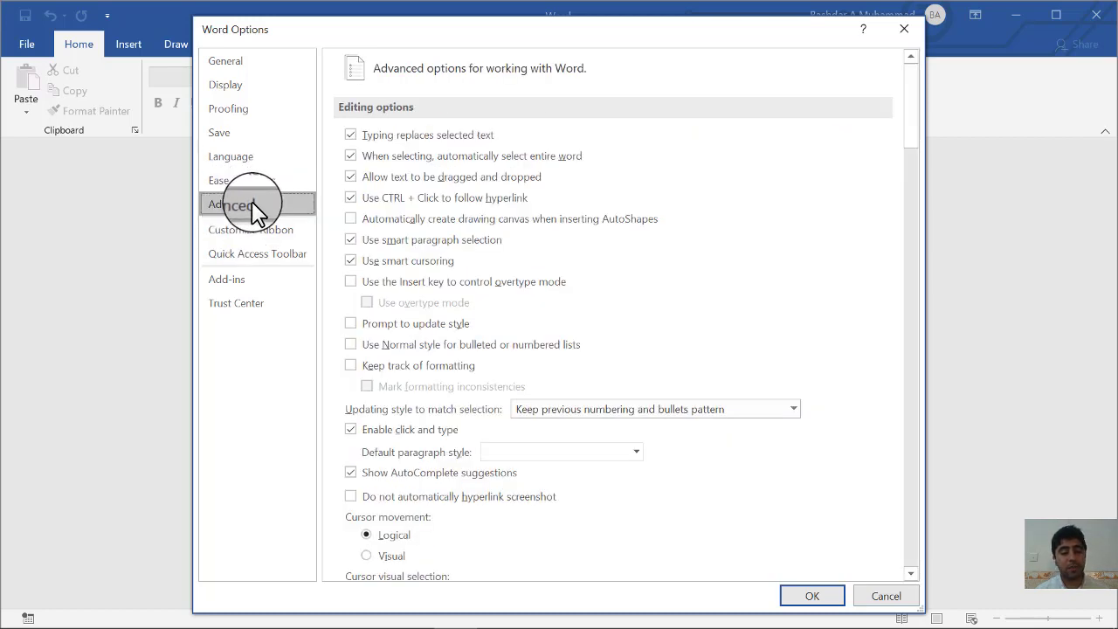
Scroll the Advanced page down to the Numeral setting and keep it at Arabic
left_click_drag(912, 138, 911, 331)
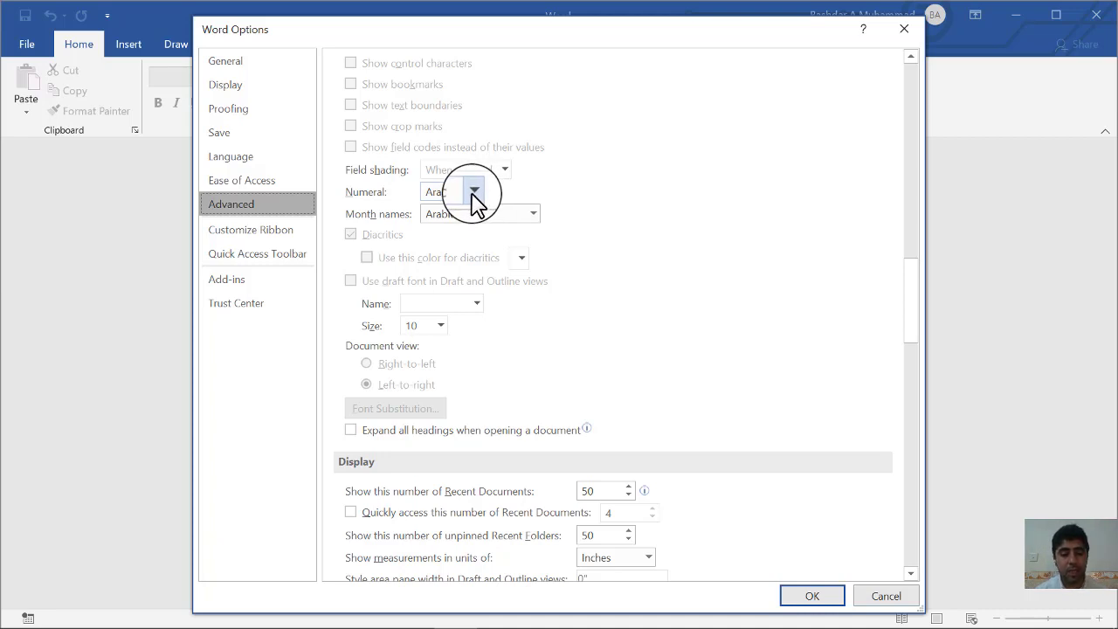
left_click(474, 192)
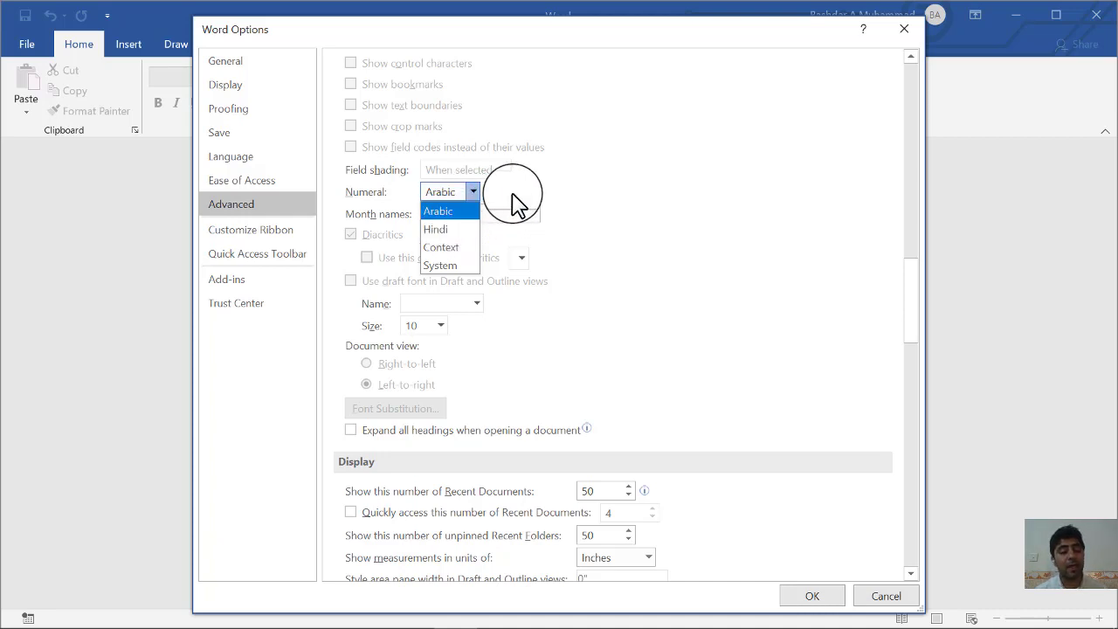
left_click(514, 201)
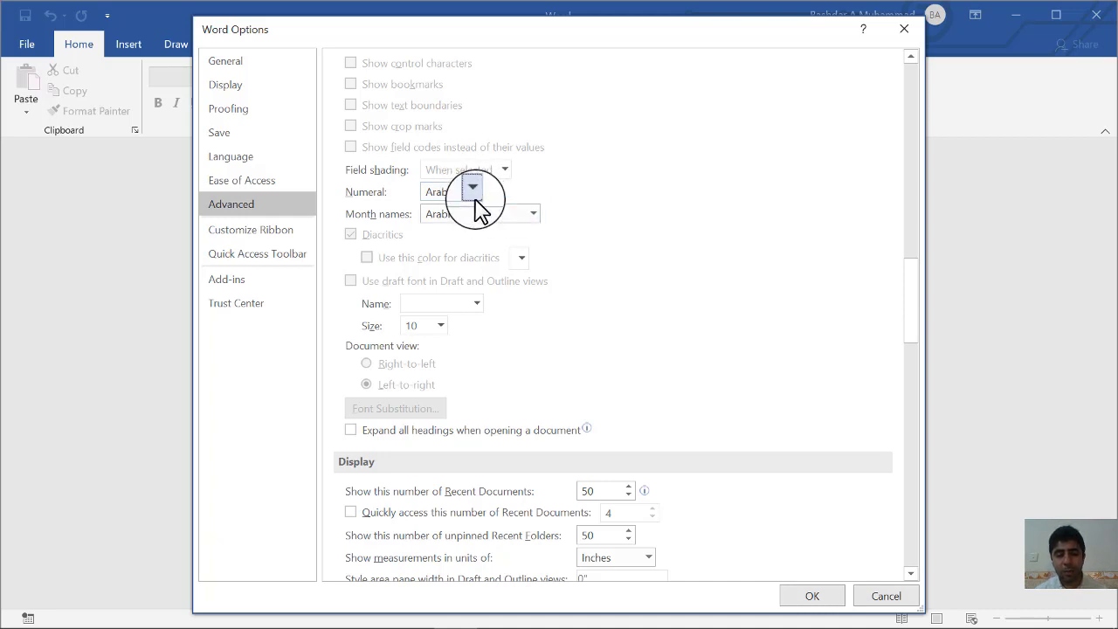
left_click(473, 192)
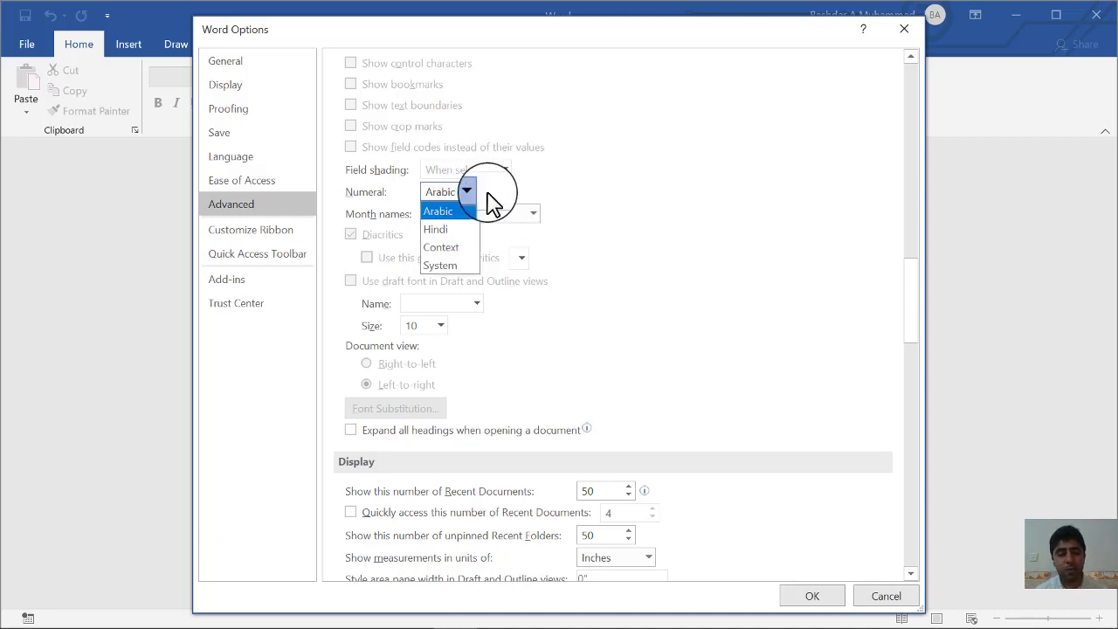
left_click(491, 195)
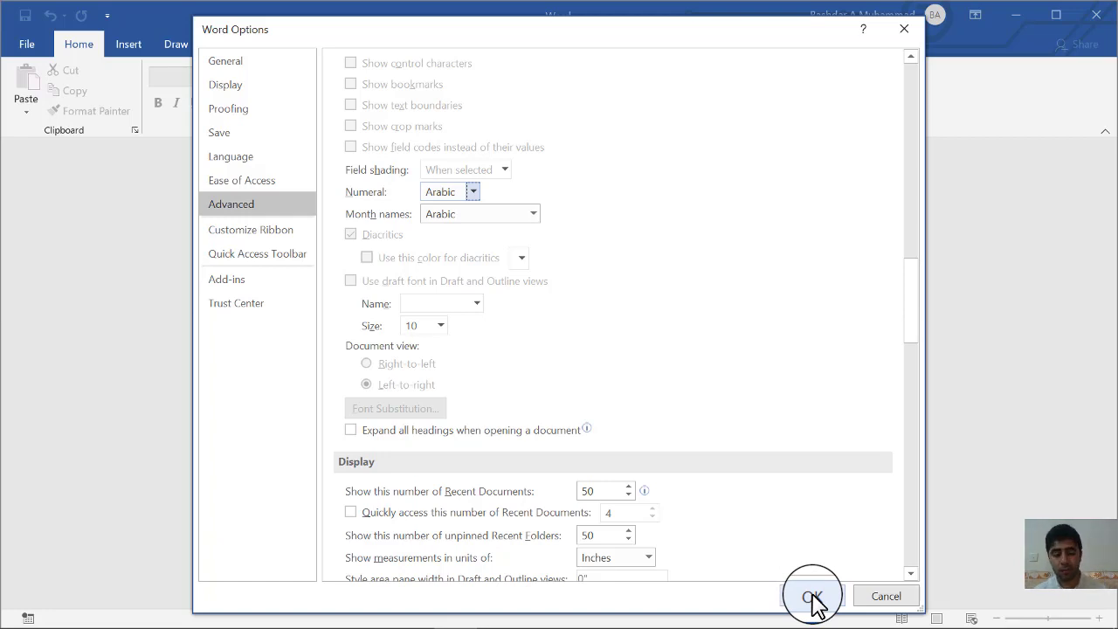
Confirm Word Options with OK, create a blank document, and type 1 on its first line
left_click(812, 599)
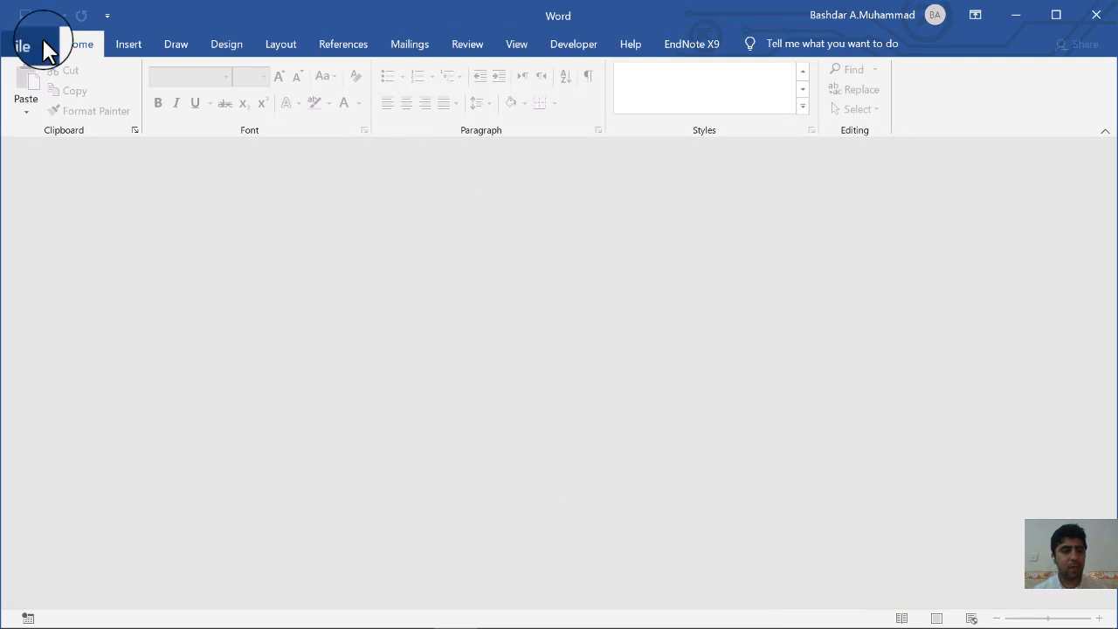
left_click(32, 45)
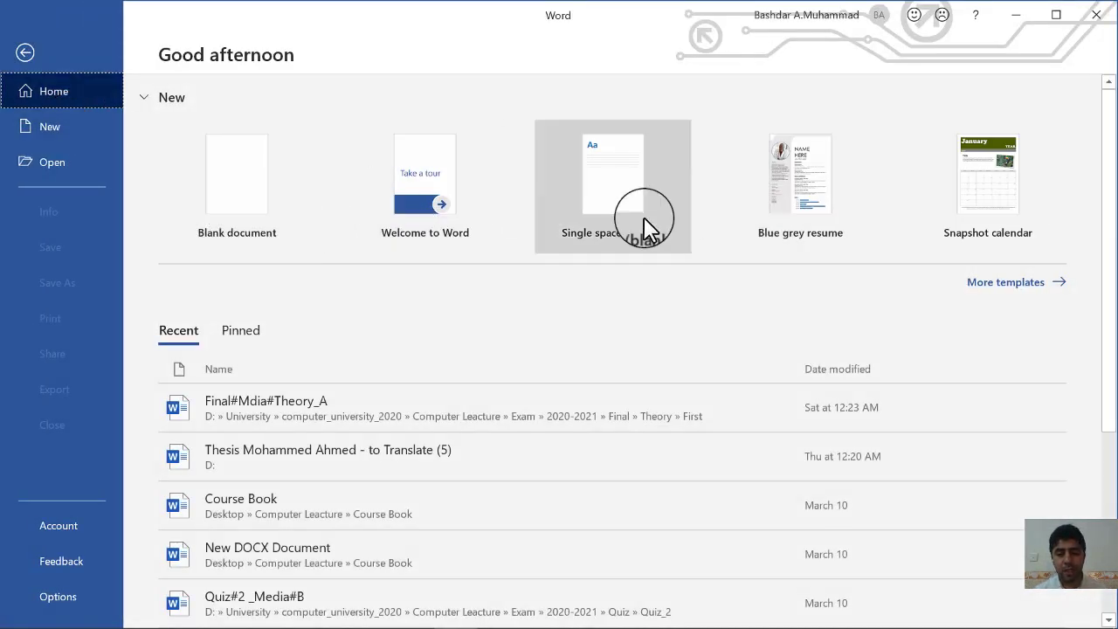
left_click(291, 199)
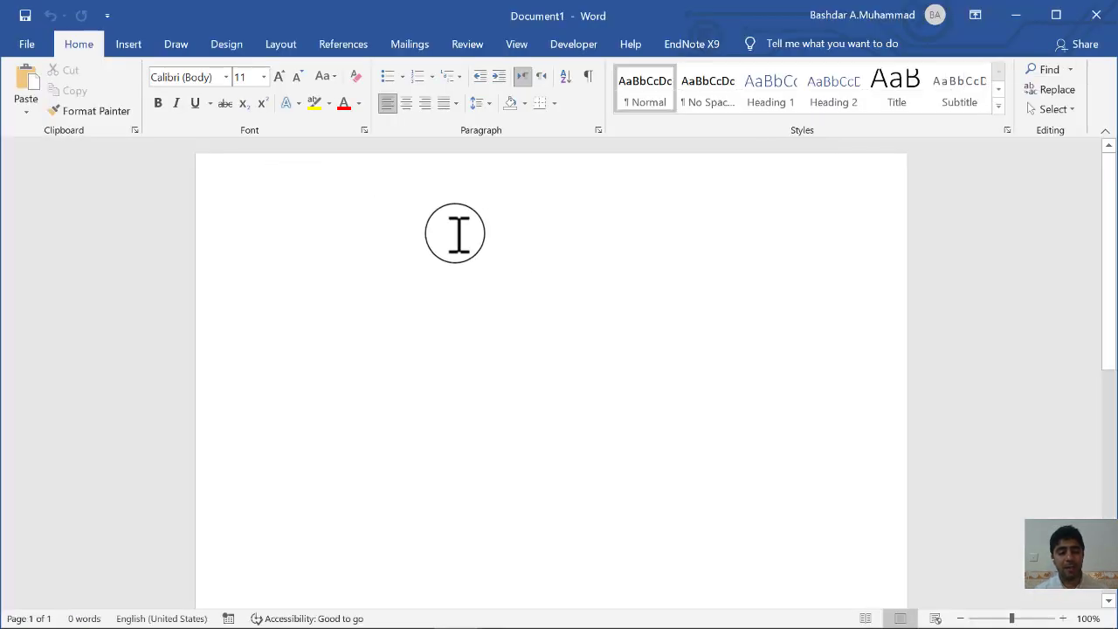
mouse_move(824, 617)
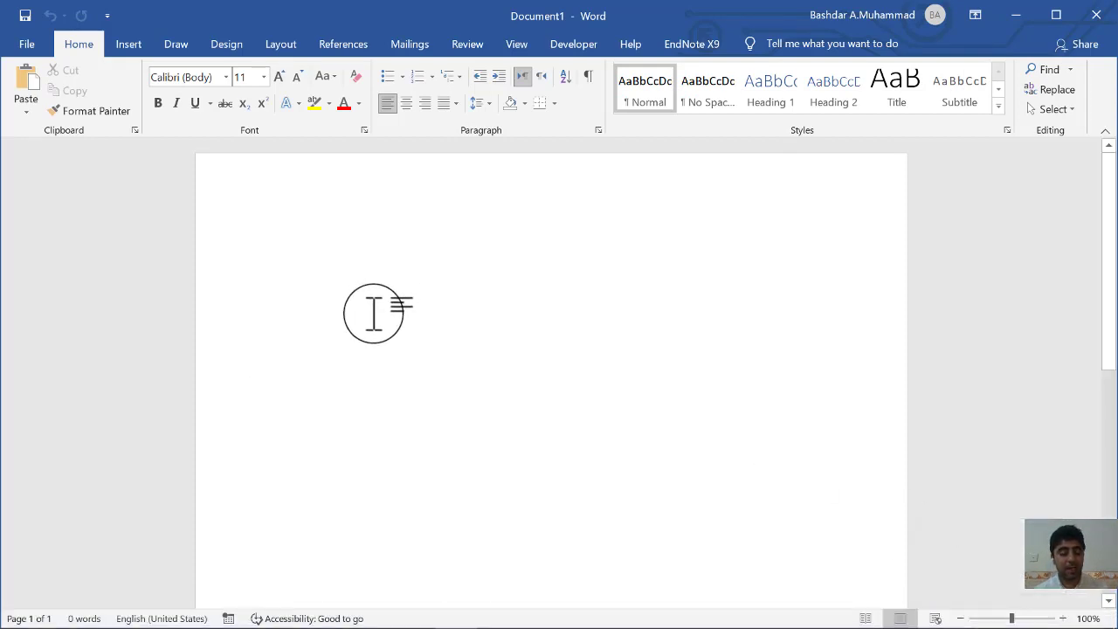
type("1")
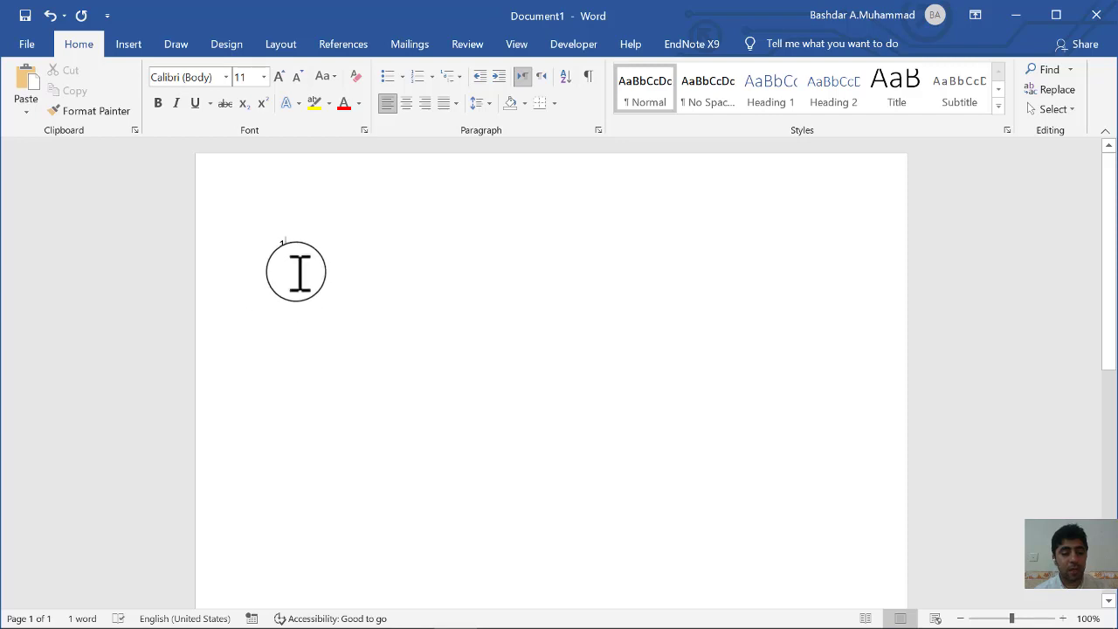
type(" -")
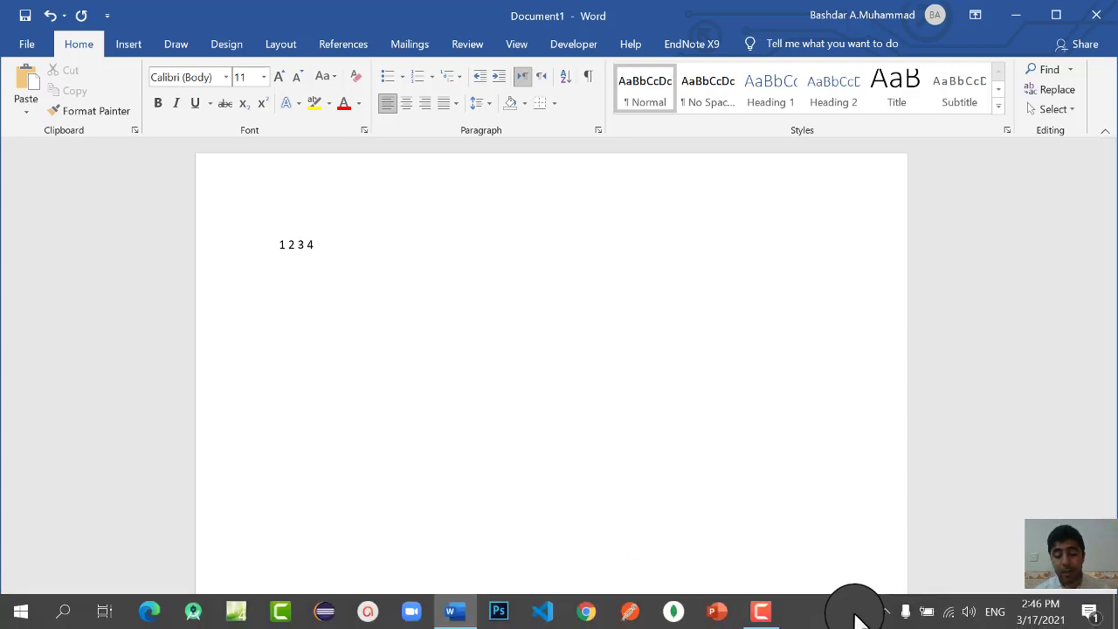
Switch to Central Kurdish input and type Arabic-Indic digits (١, ٨) alongside the Western digits
key("super+space")
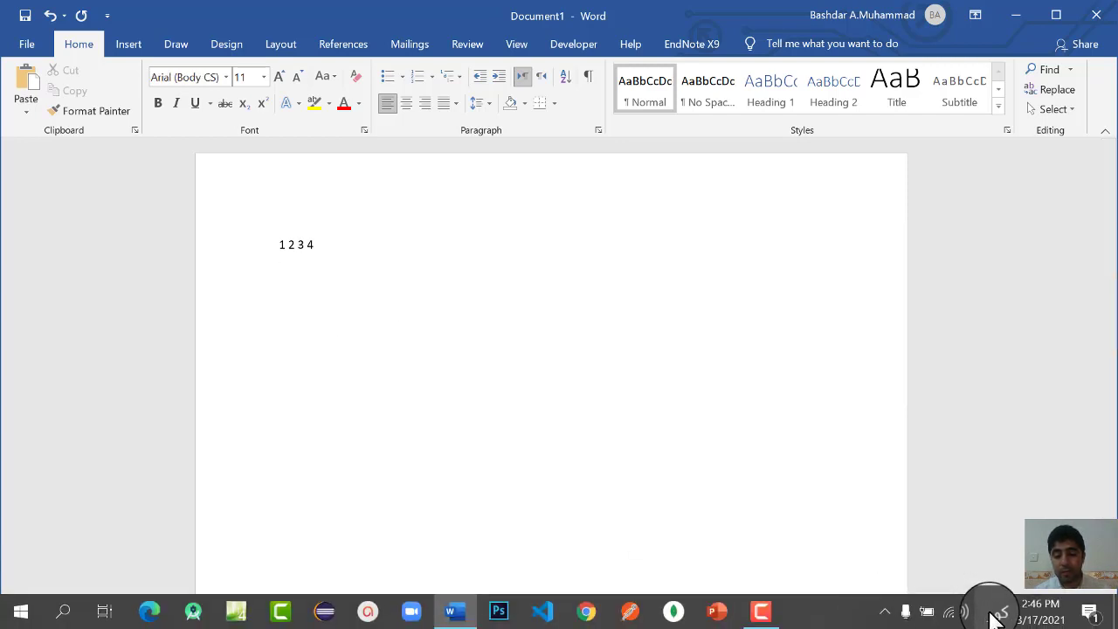
left_click(557, 332)
type("١ ٢ ٣ ٤ ٥ ٦٦ ٧ ٨")
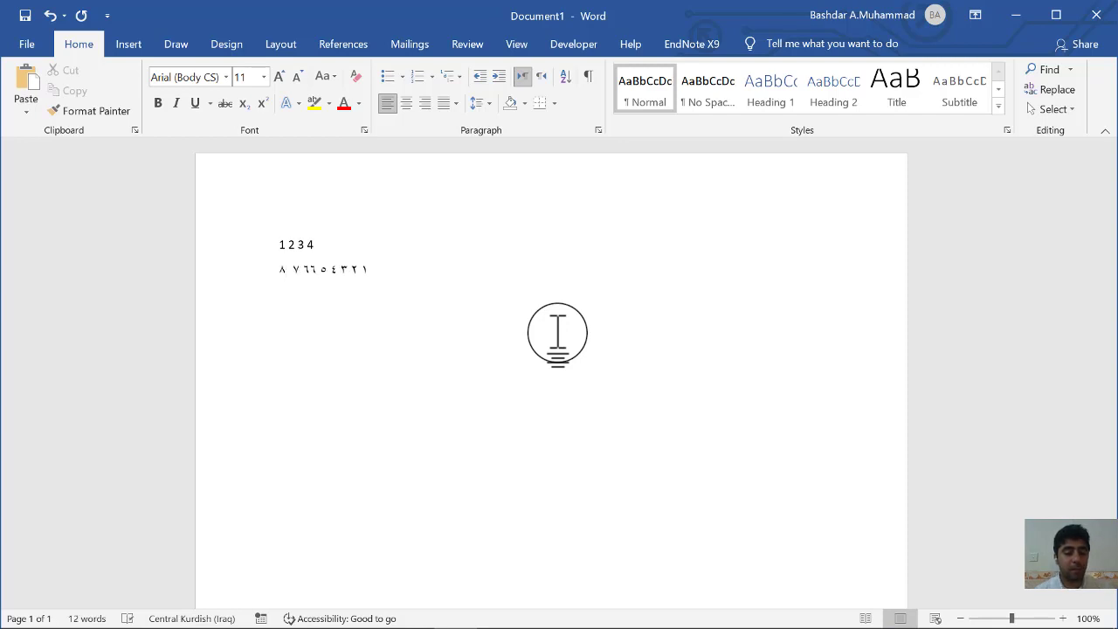
left_click_drag(379, 269, 382, 269)
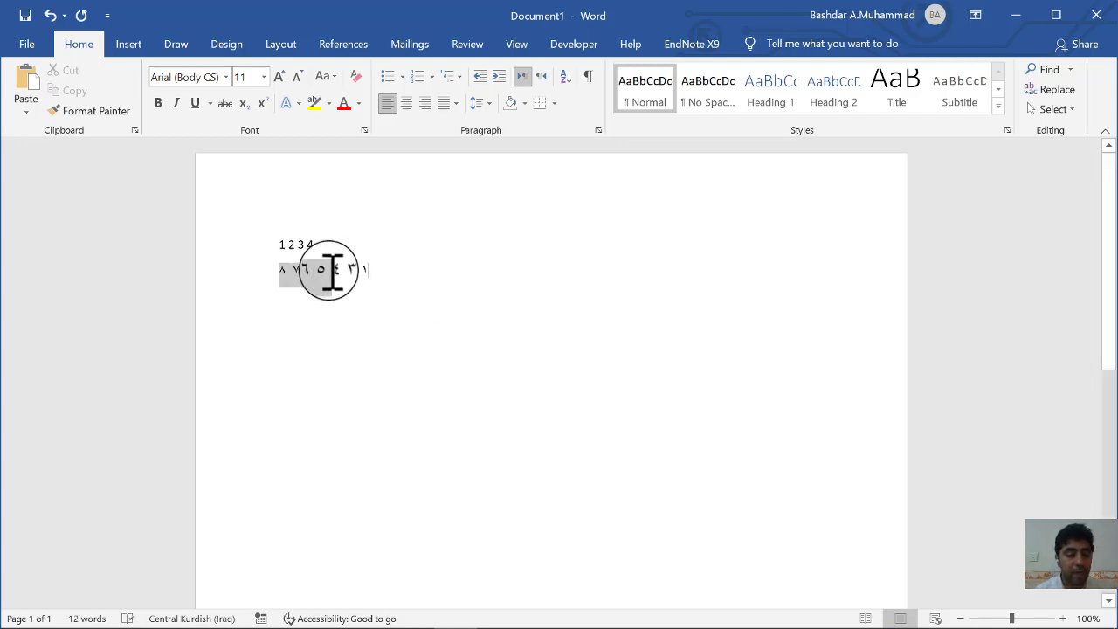
left_click(381, 269)
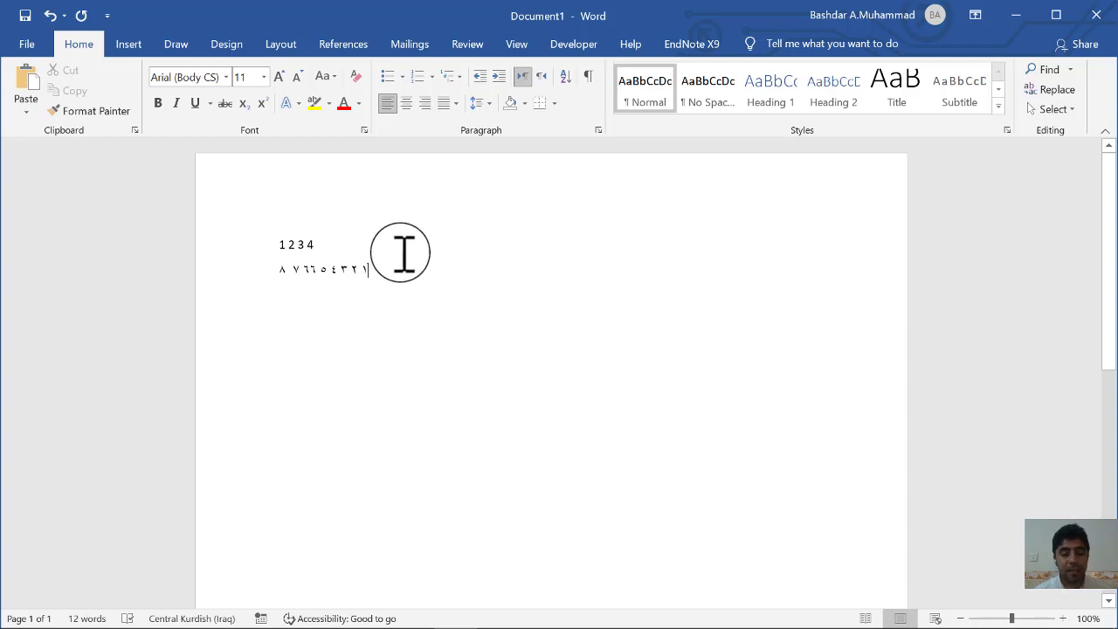
key("Return")
key("alt+shift")
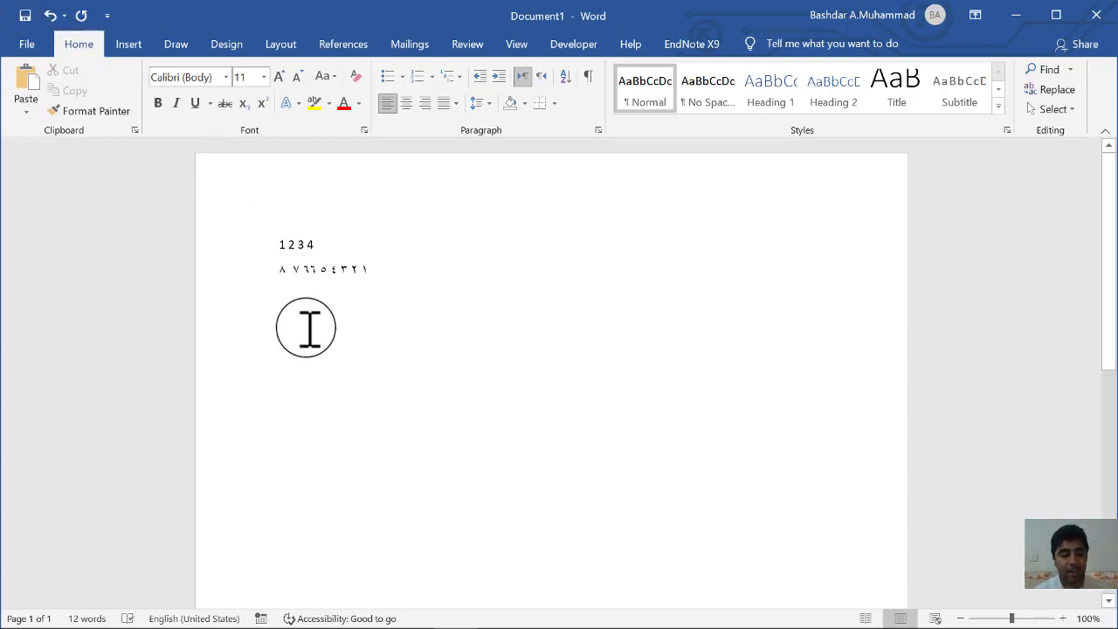
left_click(270, 289)
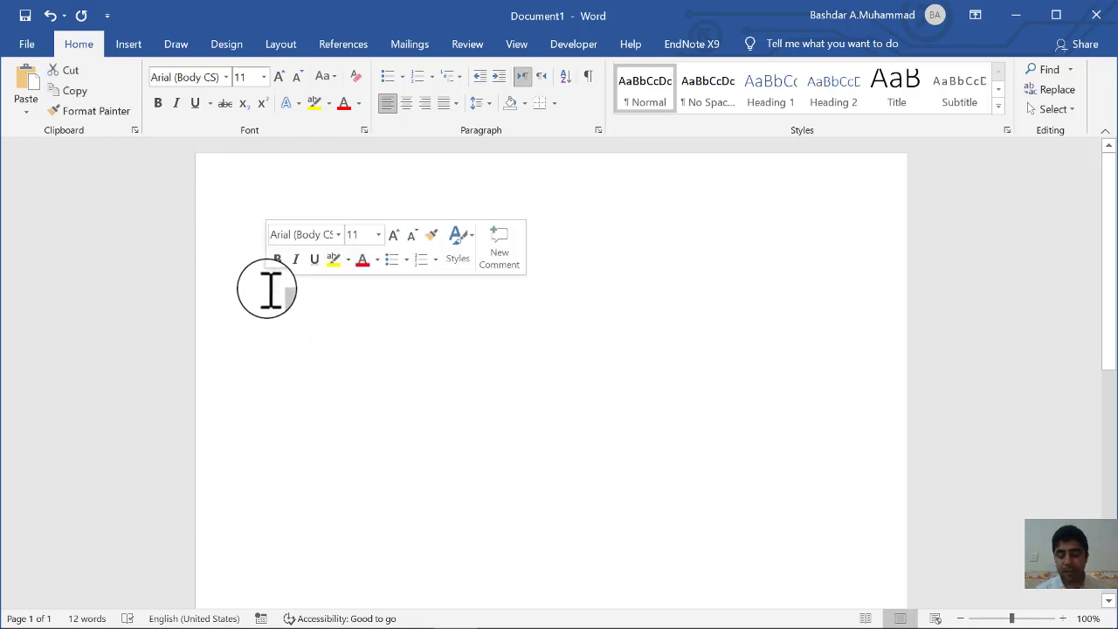
type("٨")
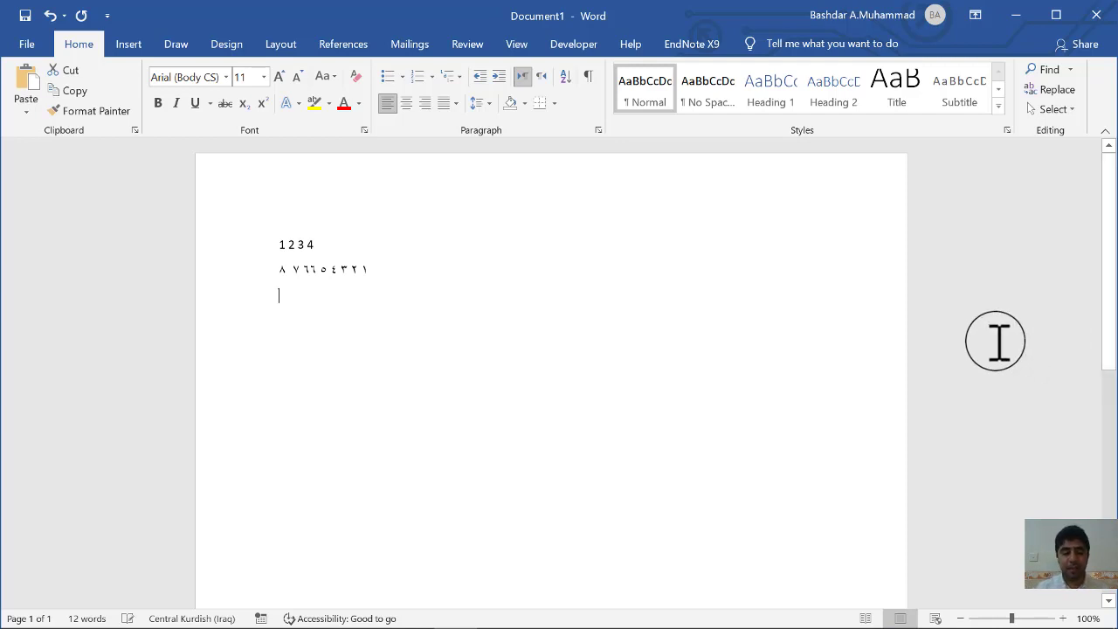
key("BackSpace")
key("BackSpace")
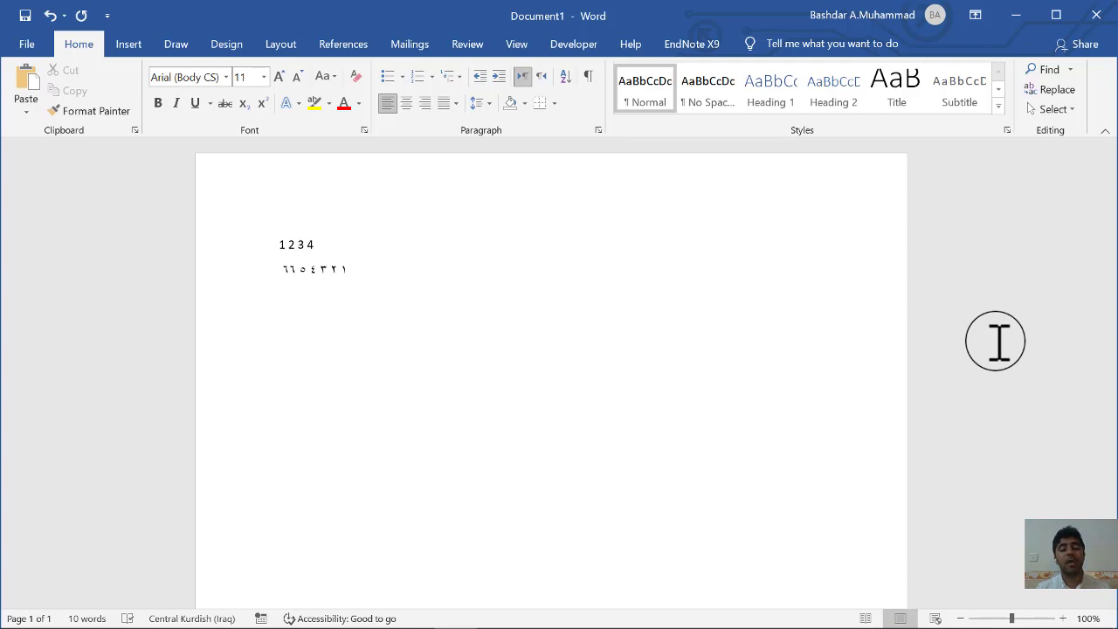
Select and delete all the document text, then return input to English
key("ctrl+a")
key("Delete")
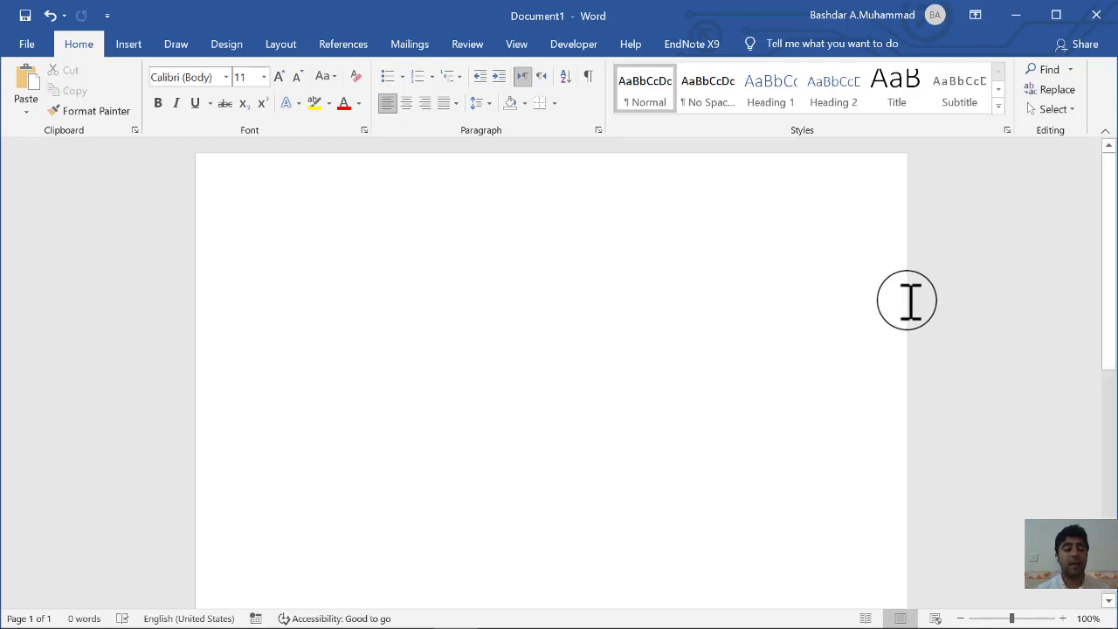
key("super+space")
key("super+space")
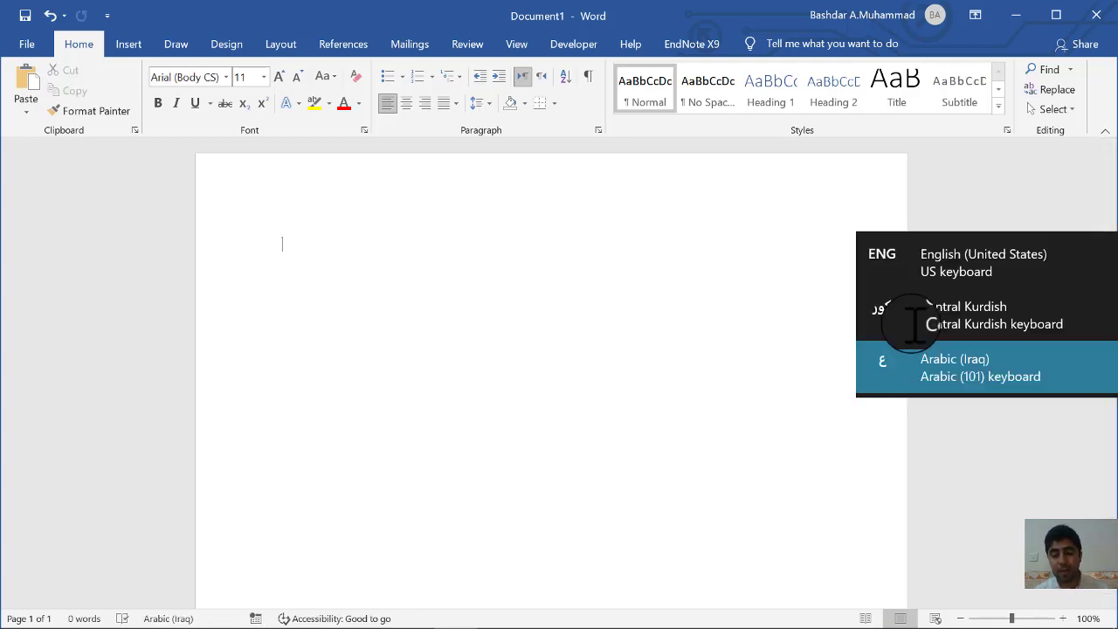
key("super+space")
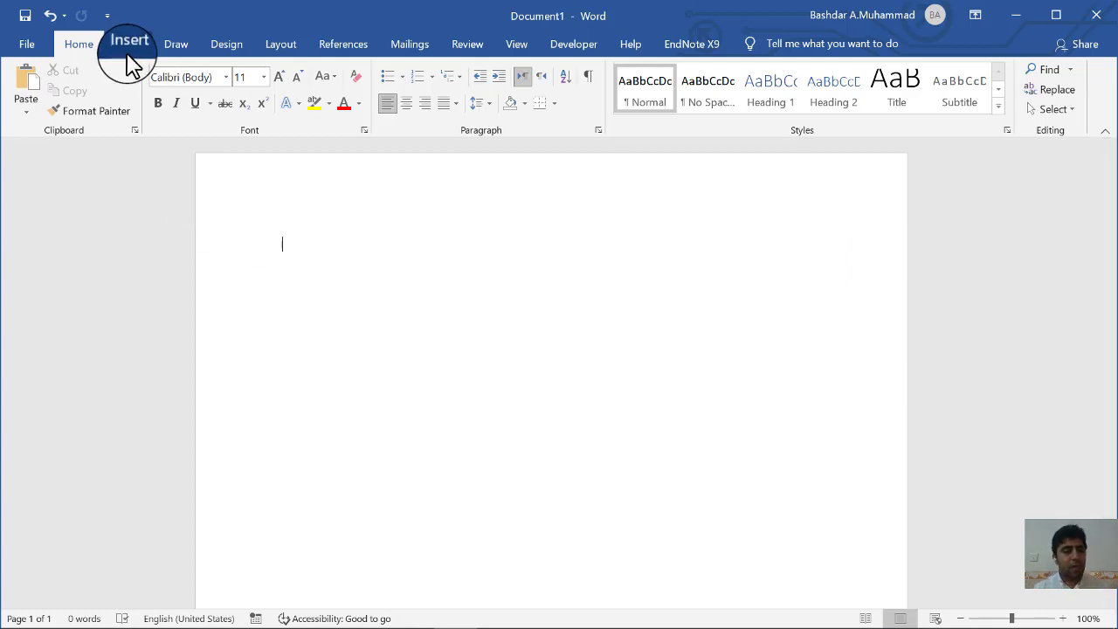
Reopen Word Options > Advanced, keep Numeral at Arabic, and confirm with OK
left_click(26, 45)
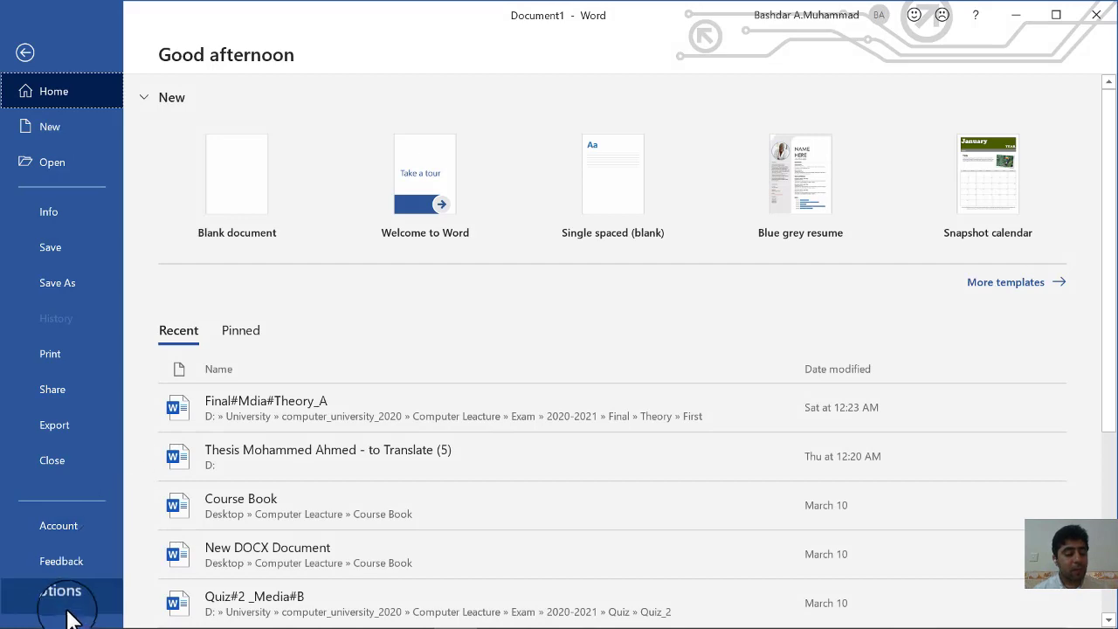
left_click(33, 609)
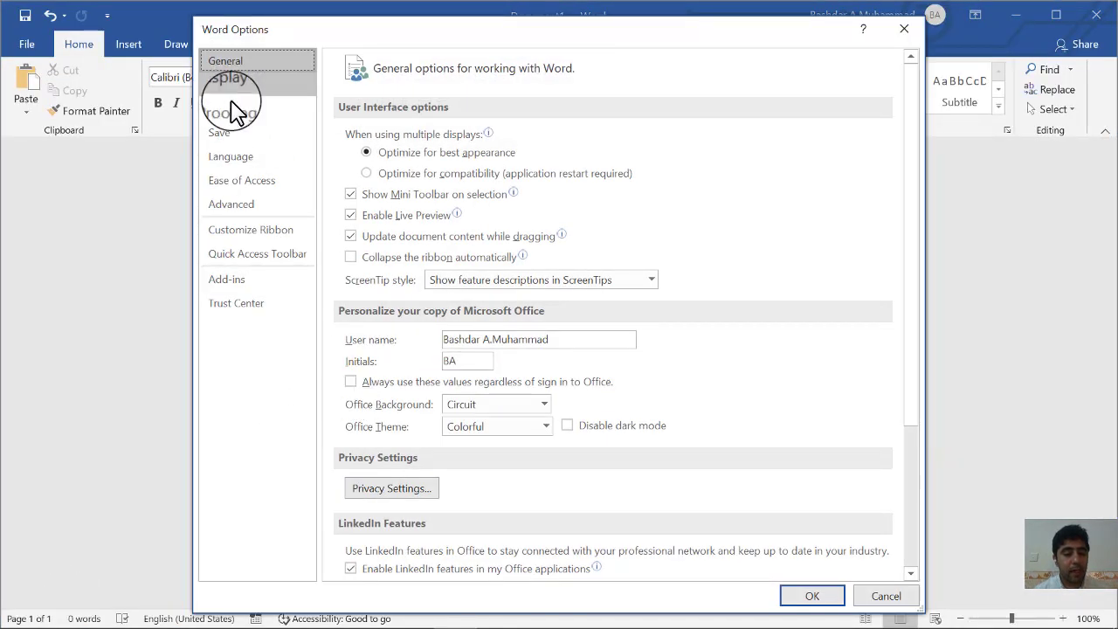
left_click(229, 203)
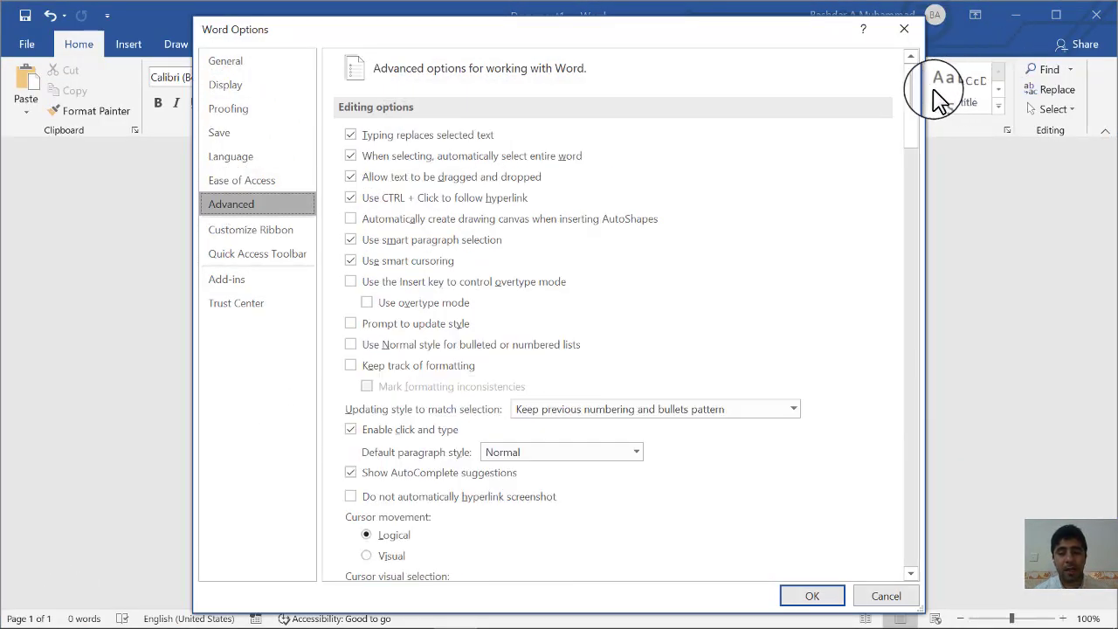
mouse_move(917, 100)
left_mouse_down()
mouse_move(878, 463)
mouse_move(863, 294)
left_mouse_up()
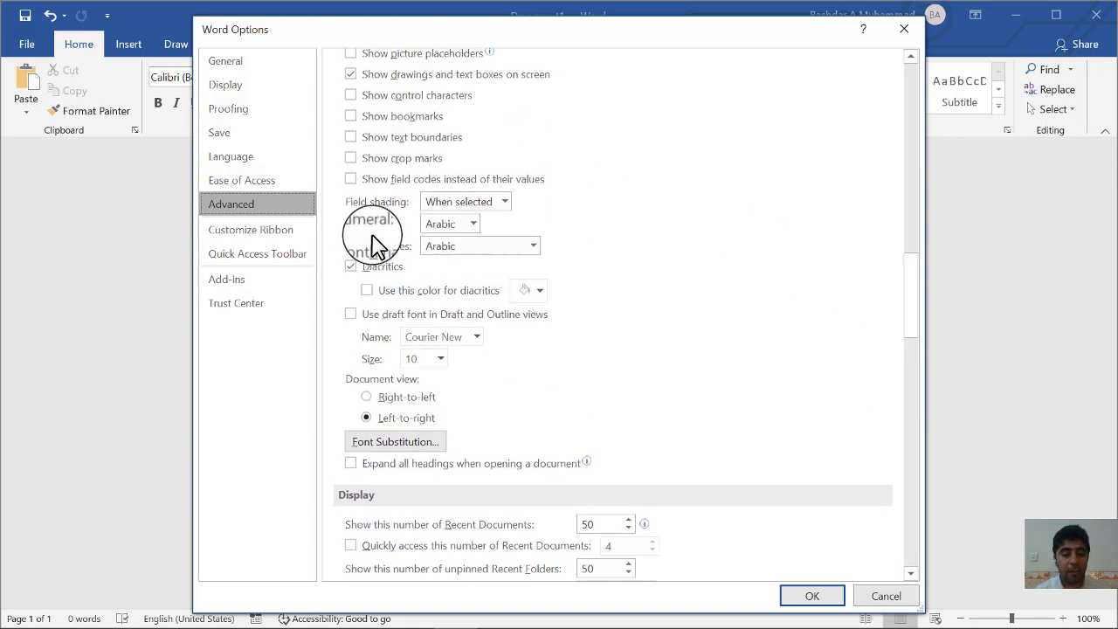
left_click(473, 225)
left_click(473, 226)
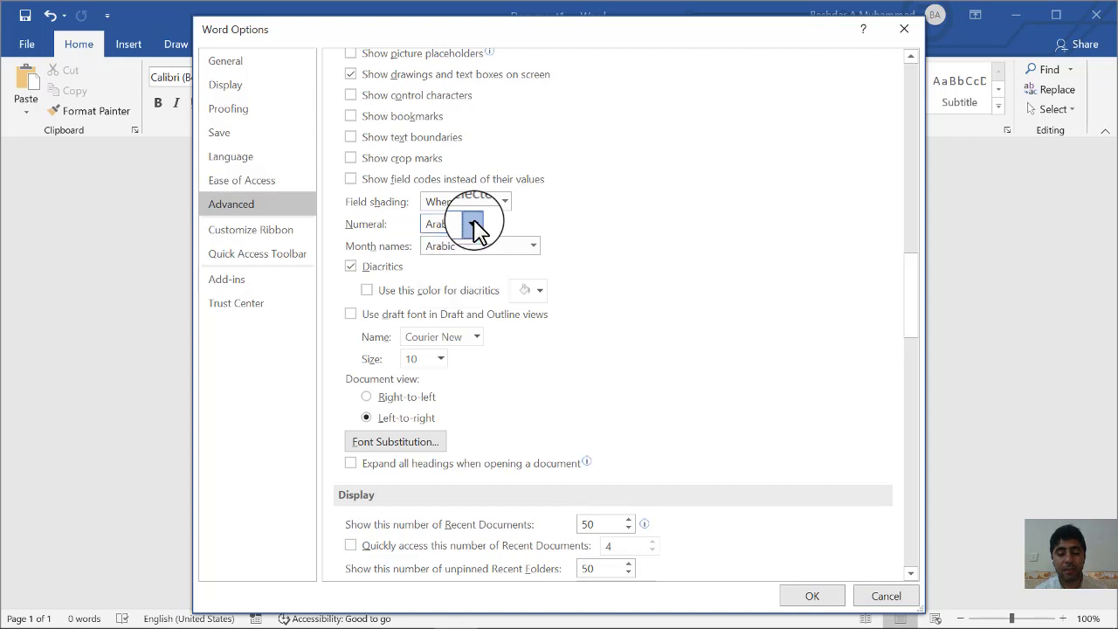
left_click(825, 598)
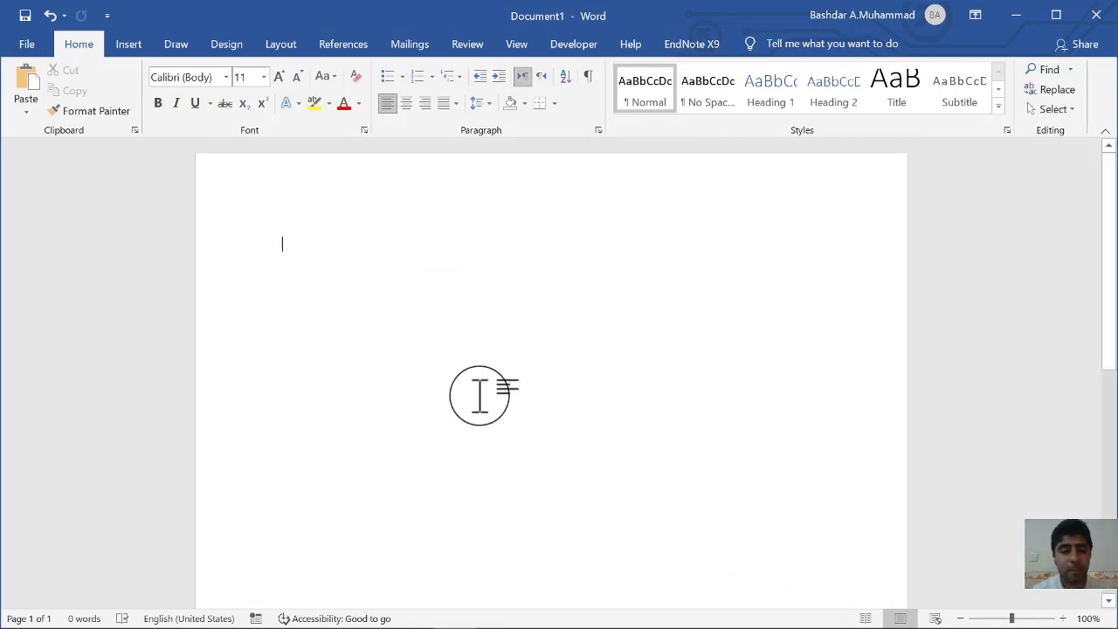
Create a new document from the Blue grey resume template and scroll through its placeholder text
left_click(29, 45)
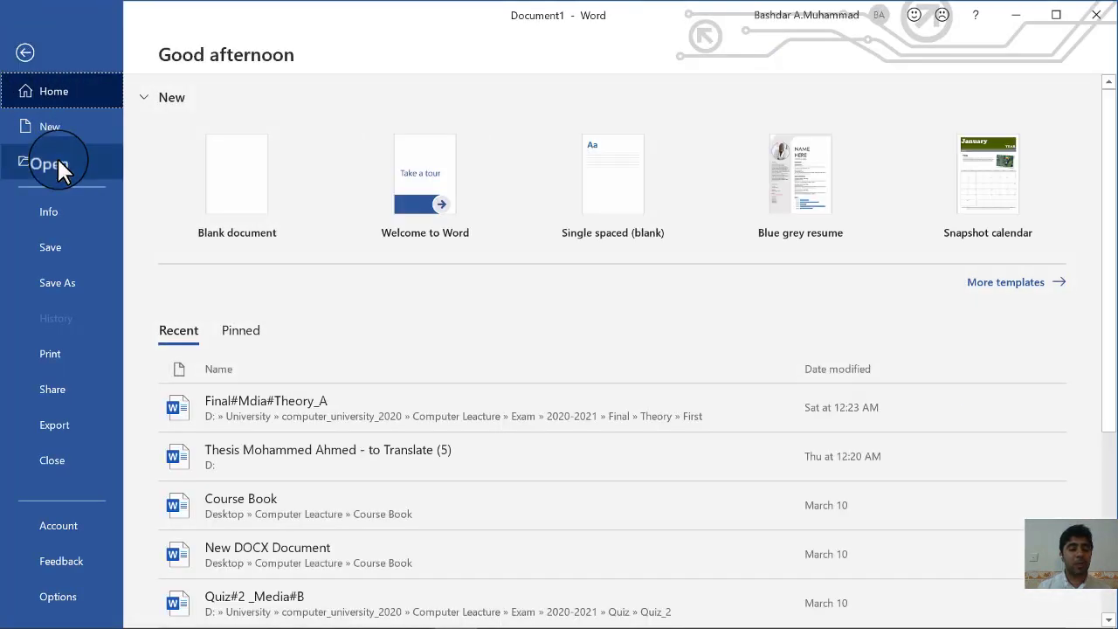
double_click(808, 201)
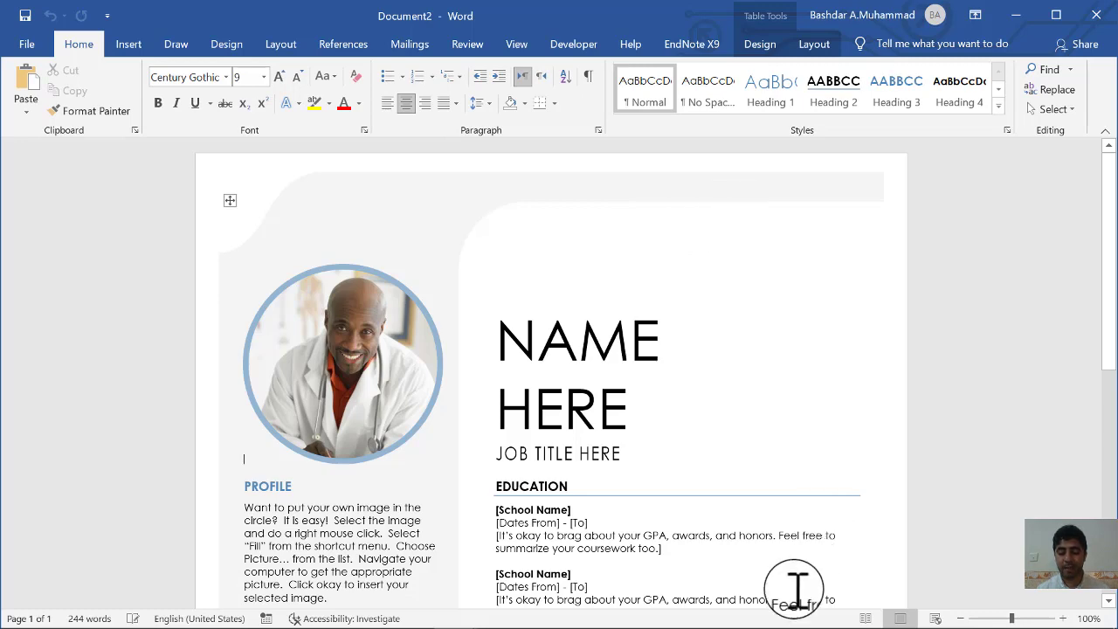
mouse_move(751, 626)
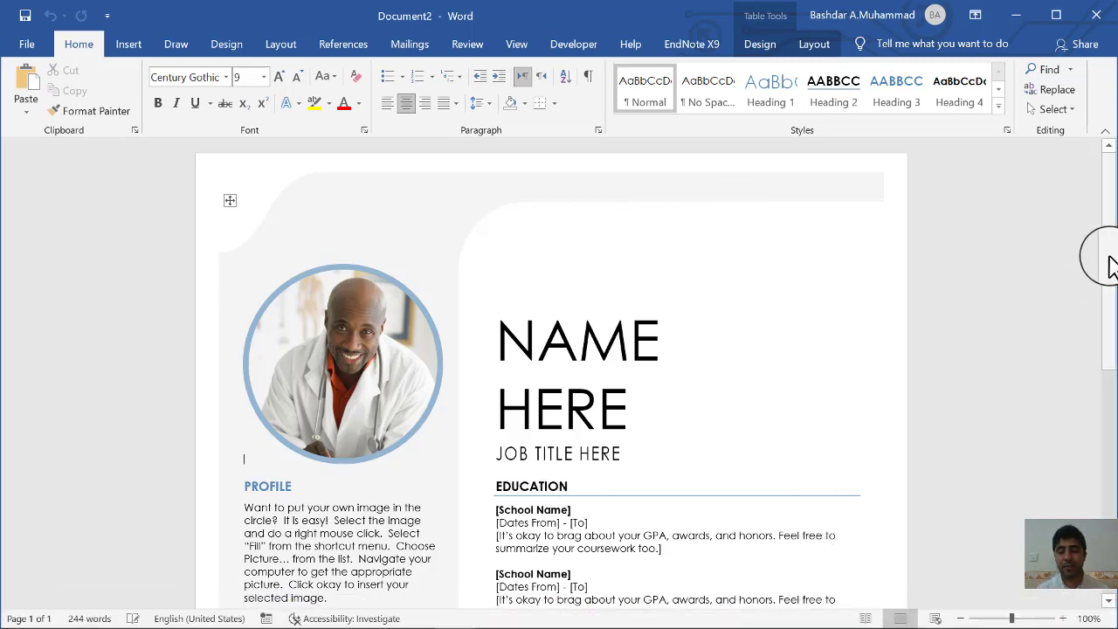
mouse_move(1109, 271)
left_mouse_down()
mouse_move(1105, 485)
mouse_move(1056, 350)
left_mouse_up()
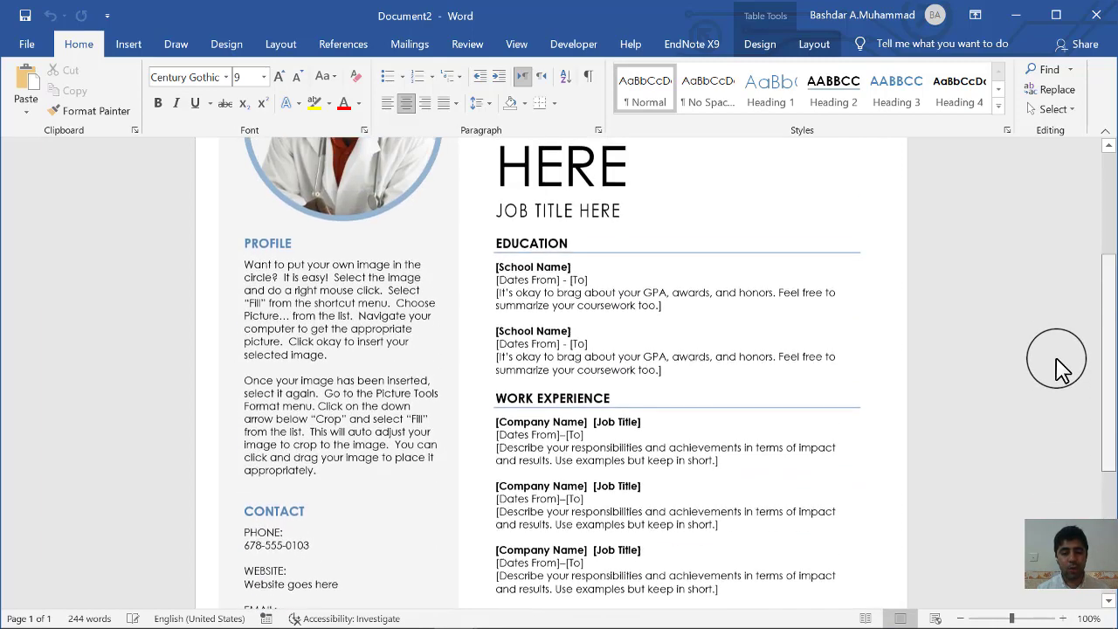
scroll(1054, 349, "up", 2)
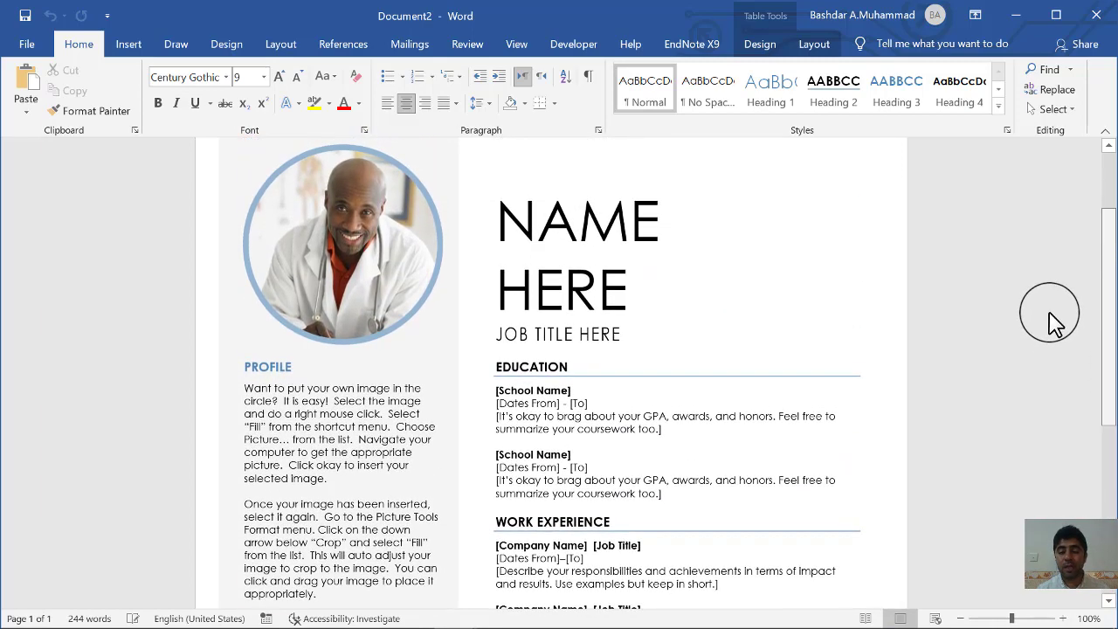
Replace the NAME HERE placeholder with the person's first name, then select JOB TITLE HERE and EDUCATION
left_click(502, 231)
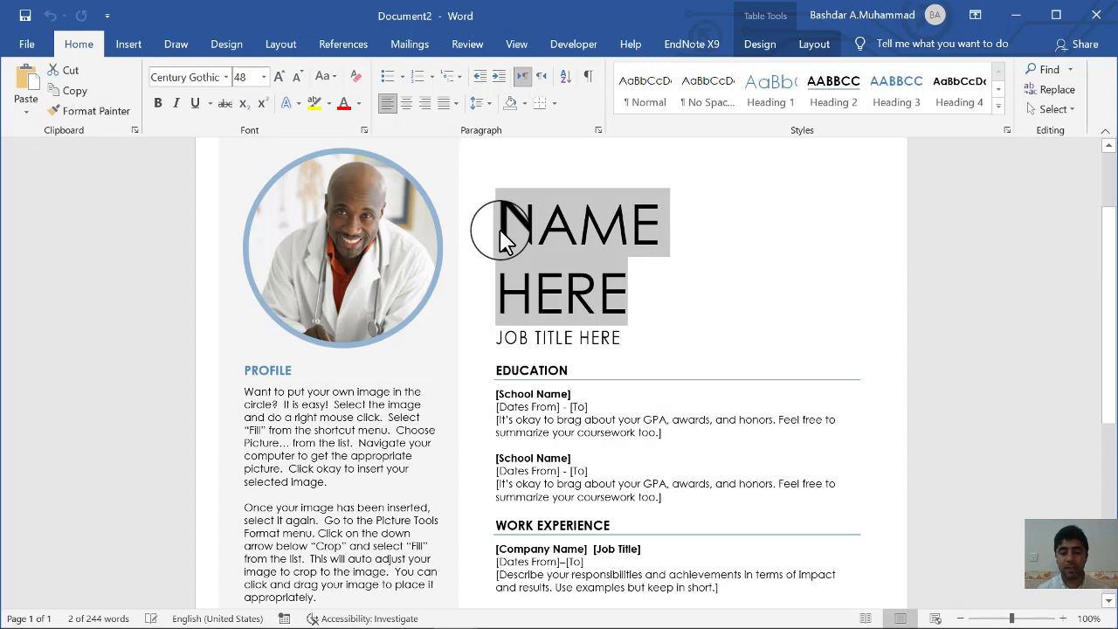
type("B")
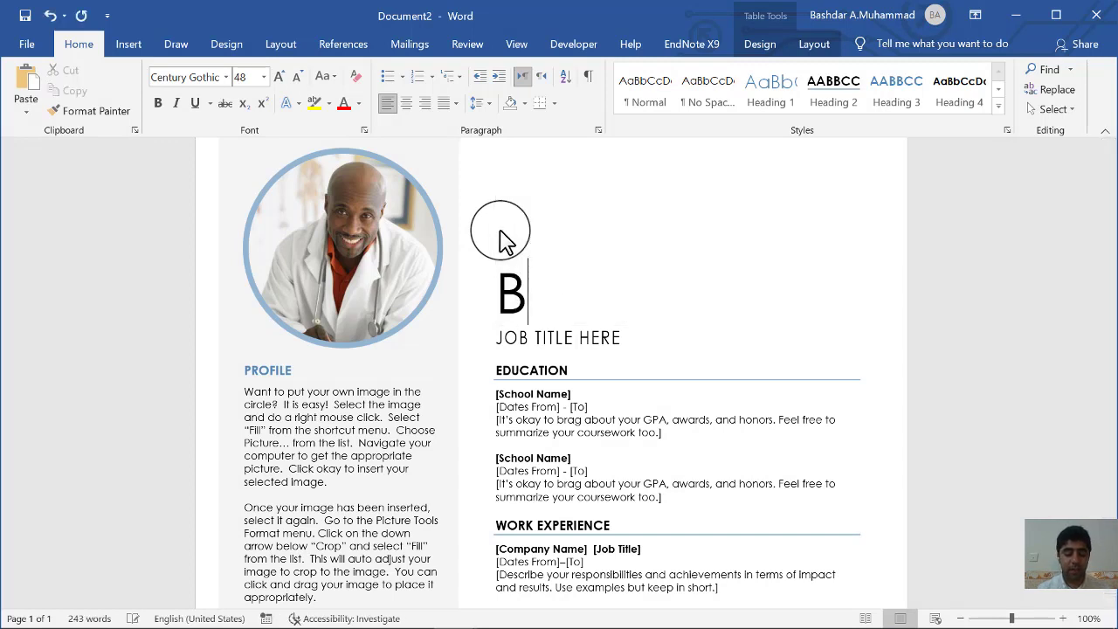
type("ASHDAR")
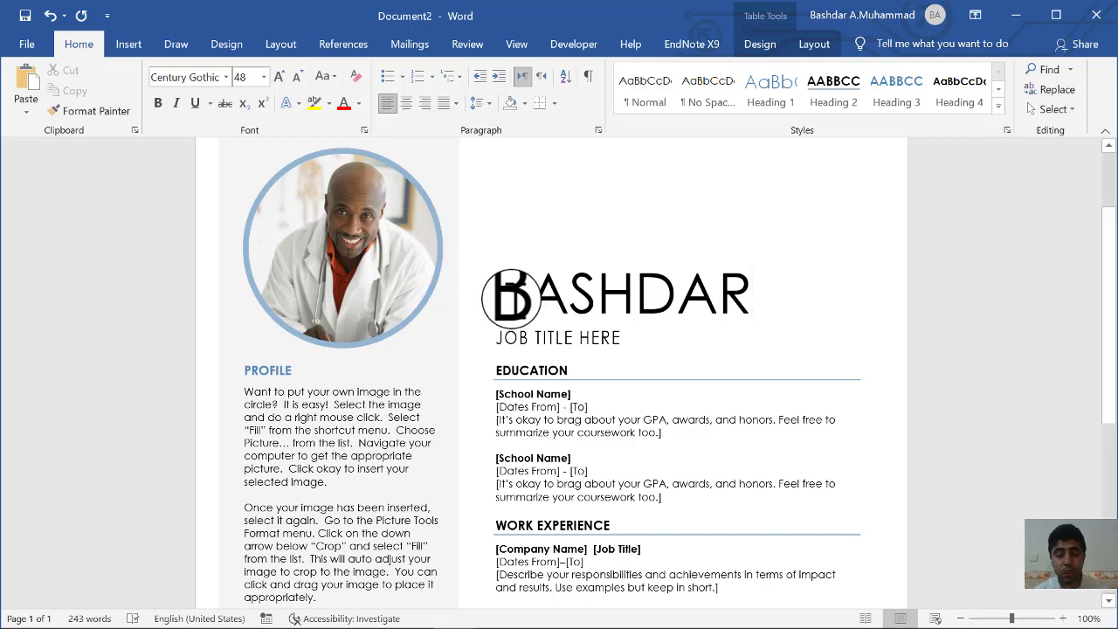
left_click(520, 337)
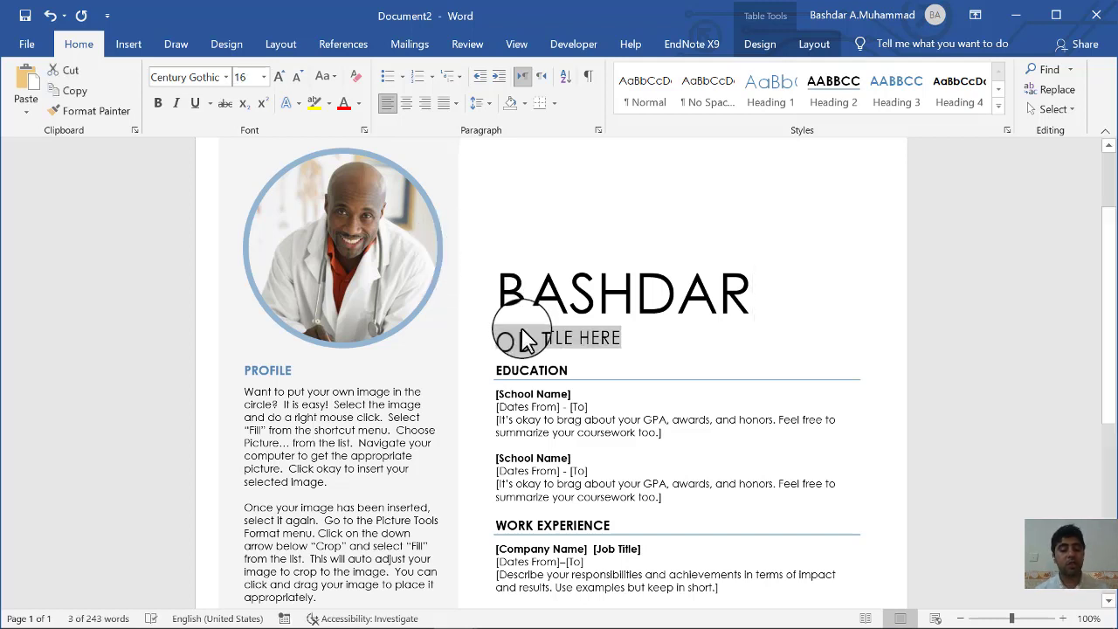
left_click(534, 370)
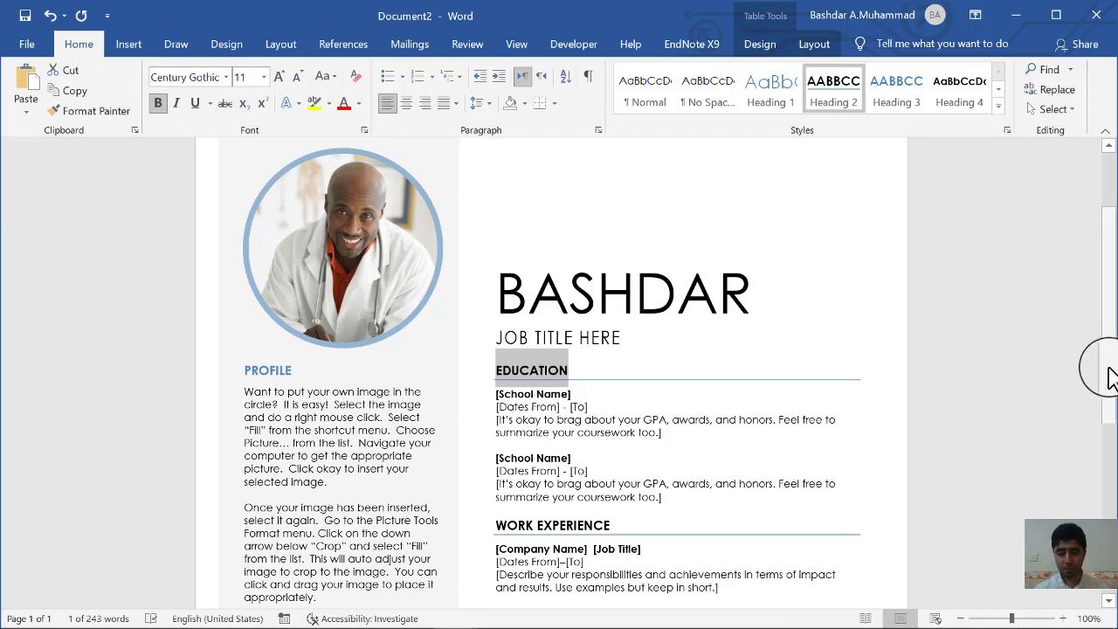
left_click_drag(1108, 375, 1111, 498)
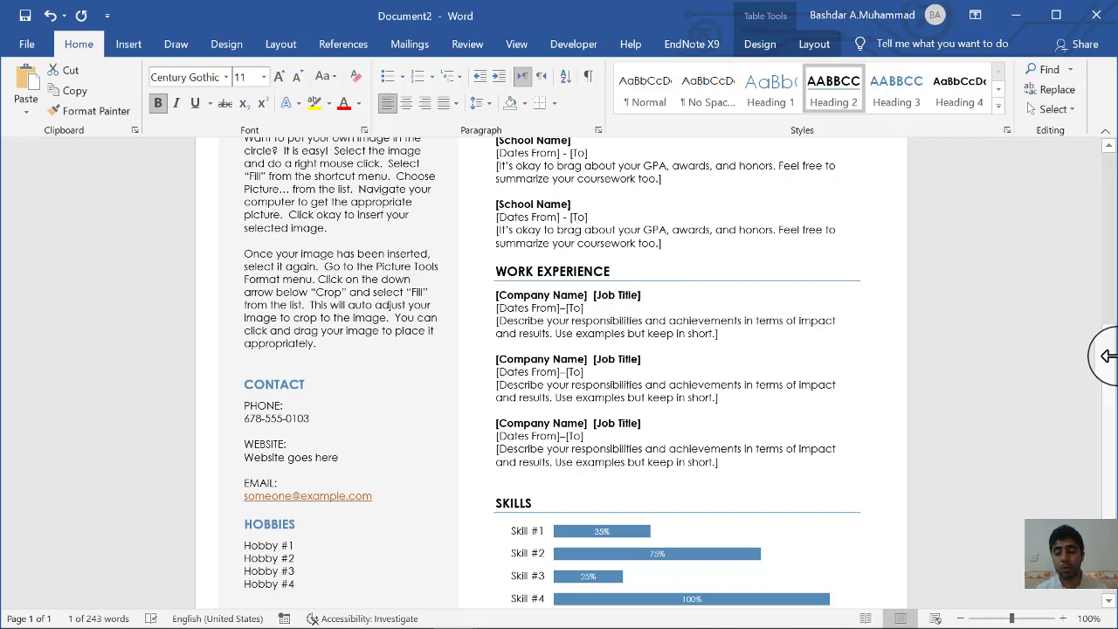
left_click_drag(1110, 361, 1106, 451)
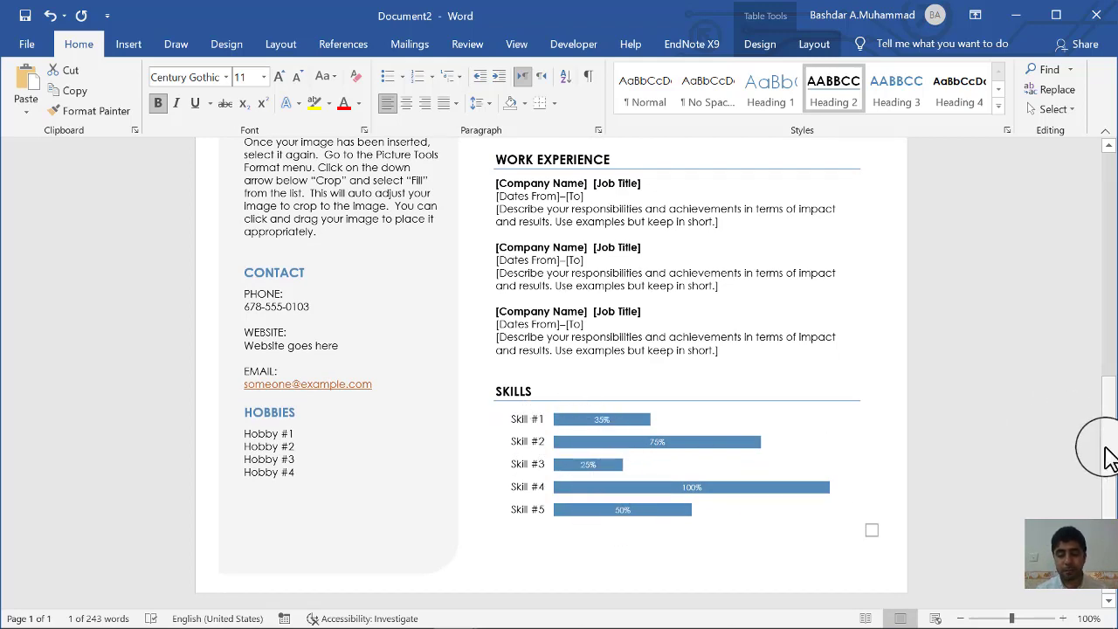
left_click_drag(1108, 455, 1106, 440)
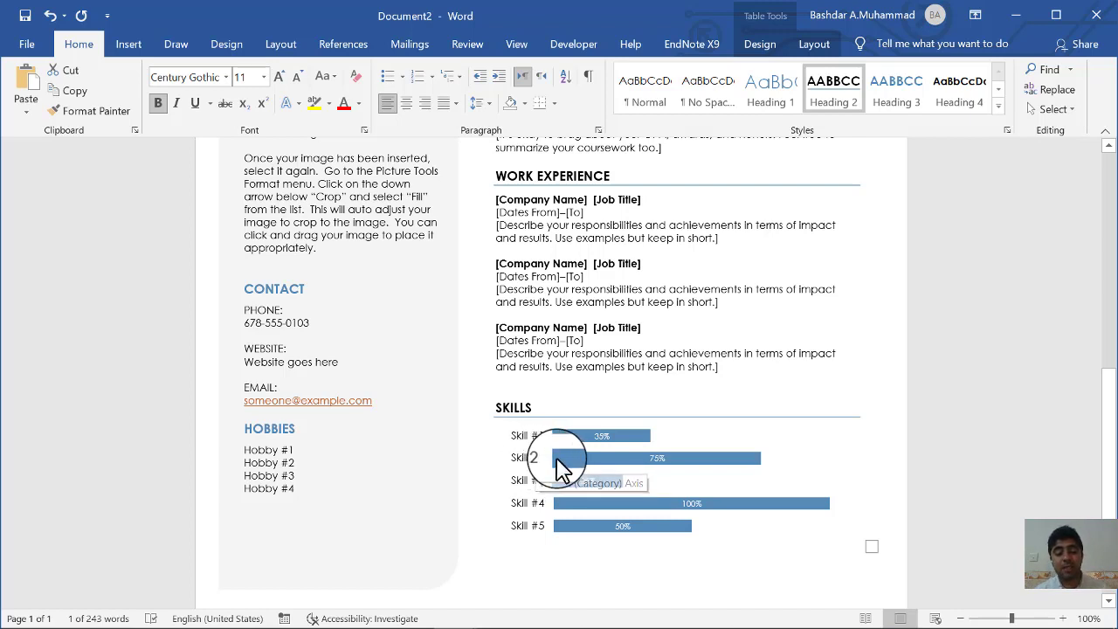
mouse_move(602, 470)
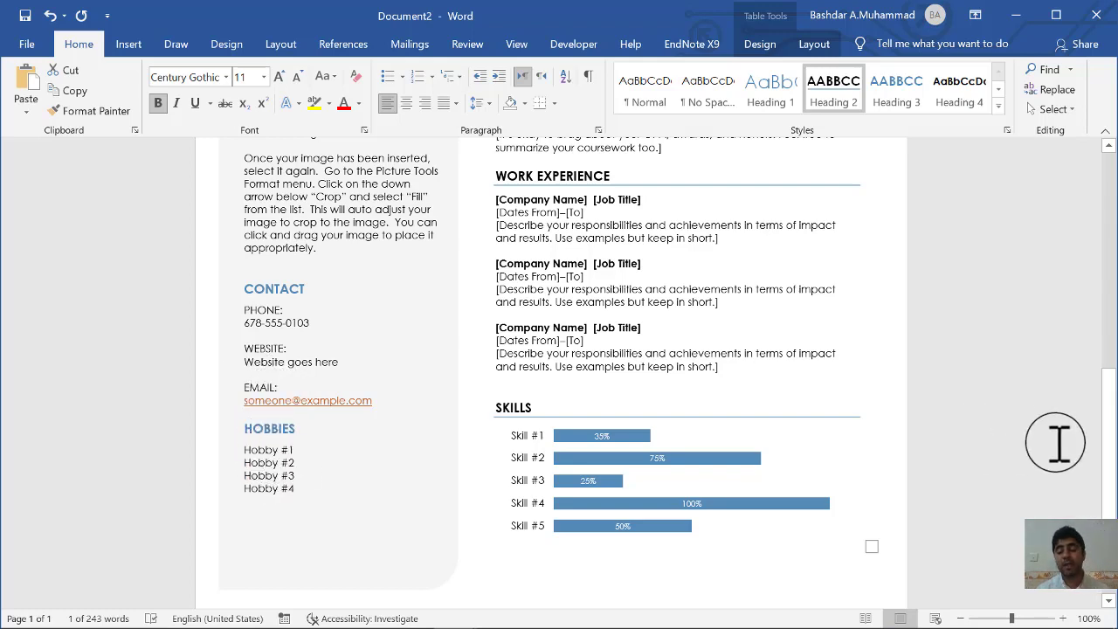
left_click_drag(1097, 454, 1083, 315)
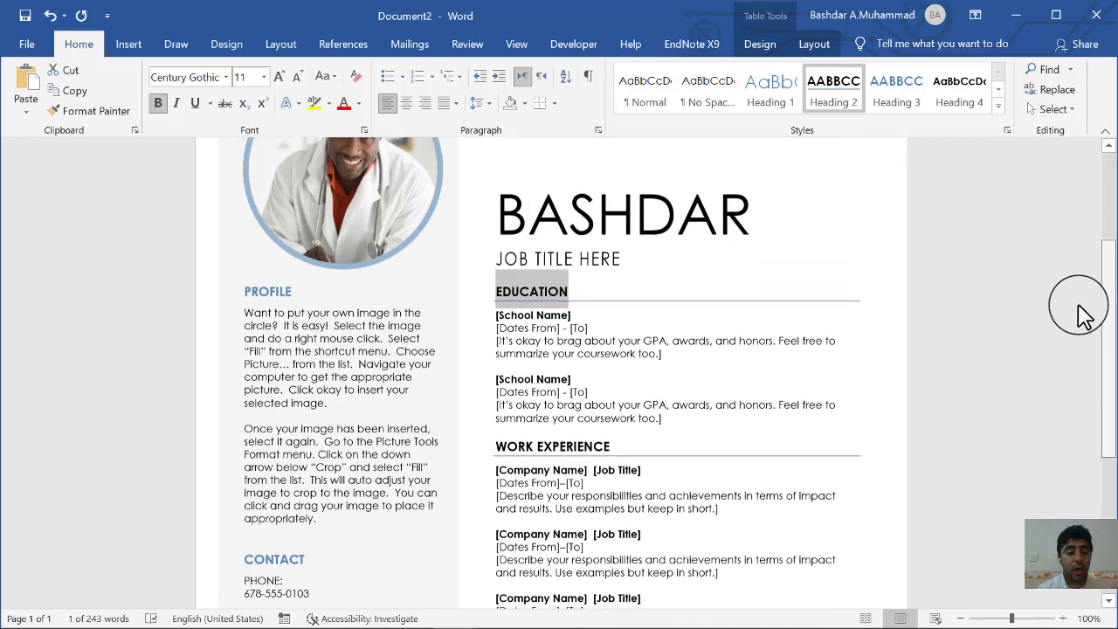
scroll(1080, 307, "up", 1)
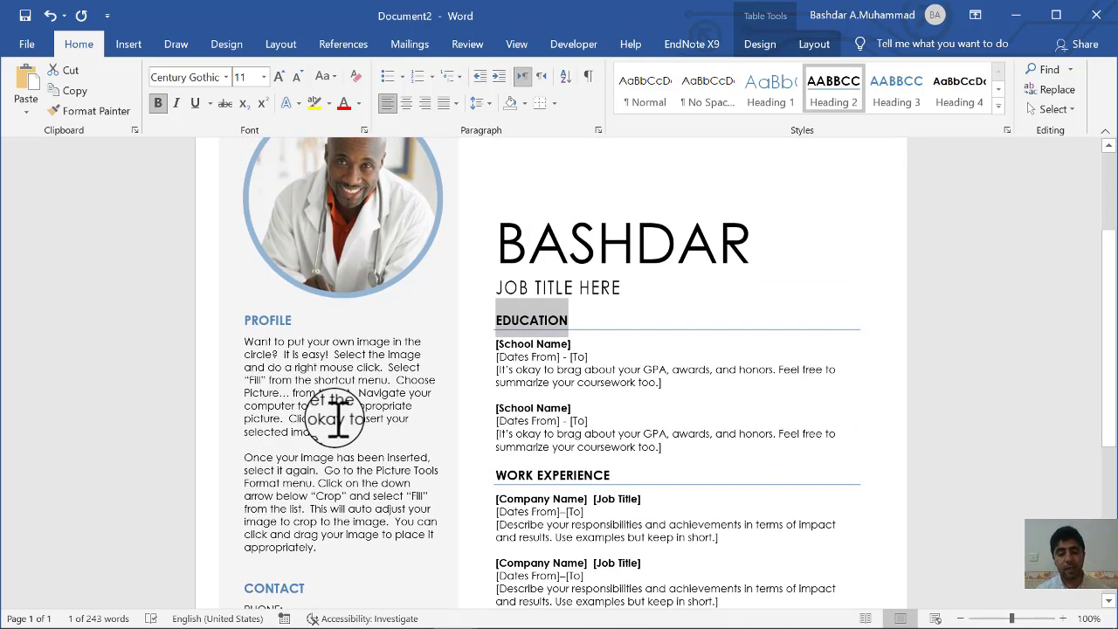
mouse_move(1105, 299)
left_mouse_down()
mouse_move(1111, 621)
mouse_move(1106, 195)
left_mouse_up()
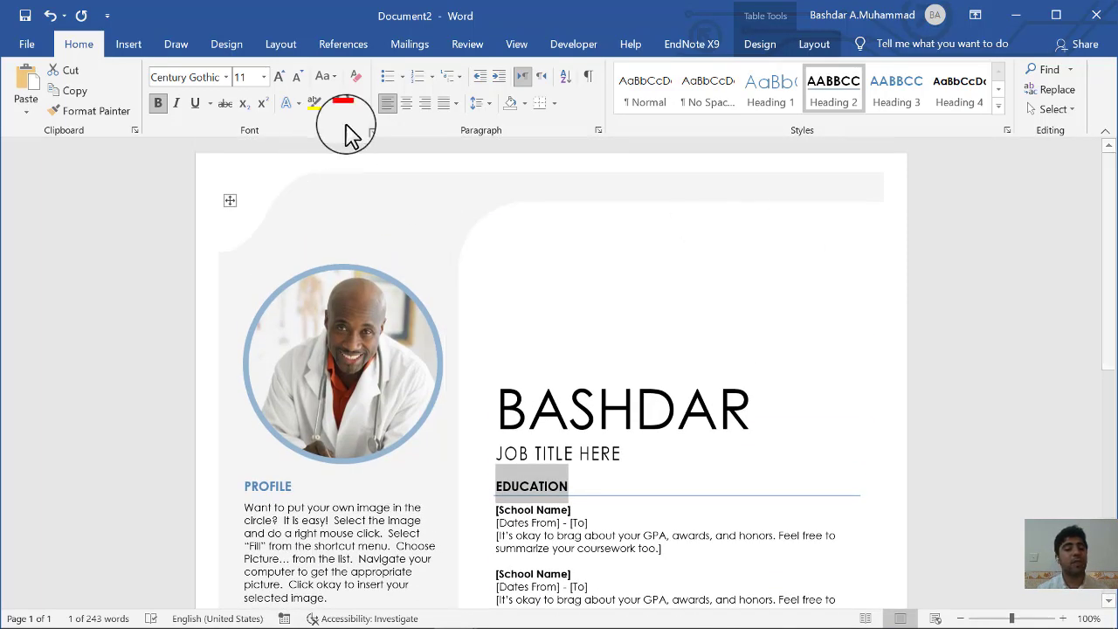
Close the resume with Don't Save and click into the blank Document1 page
left_click(1091, 17)
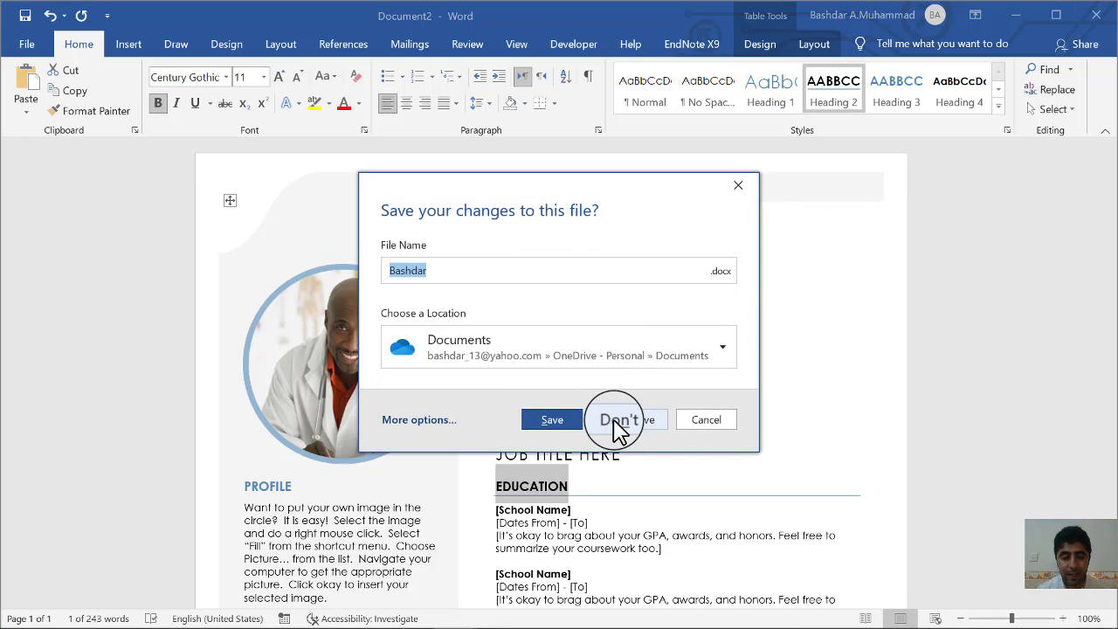
left_click(616, 420)
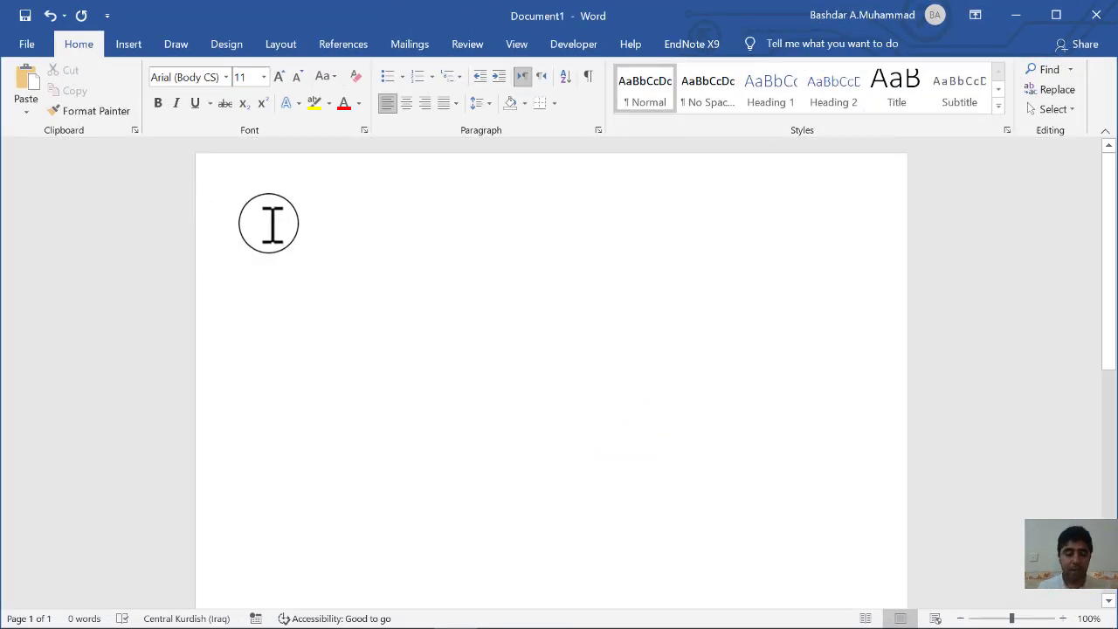
left_click(225, 274)
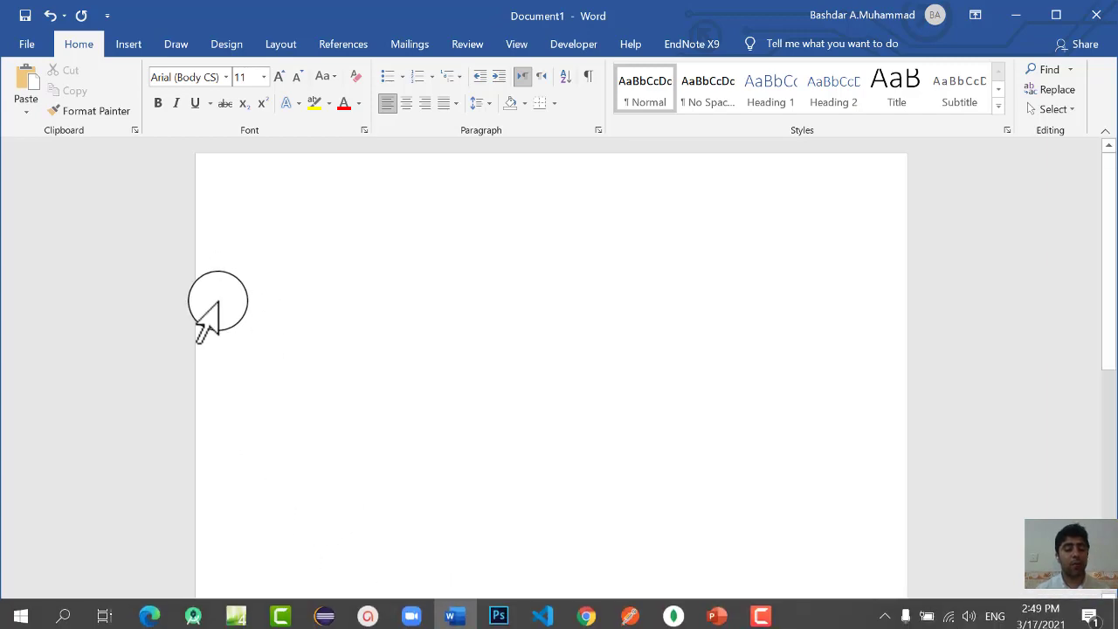
Enter and leave the File view, then return to it from Document1
left_click(26, 48)
left_click(221, 169)
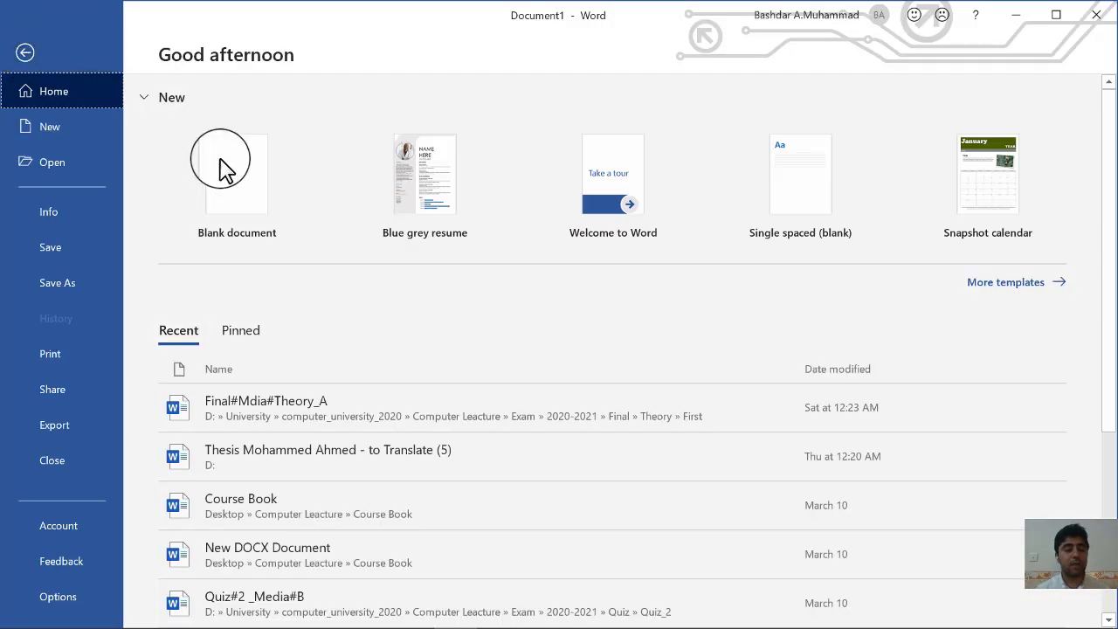
left_click(26, 52)
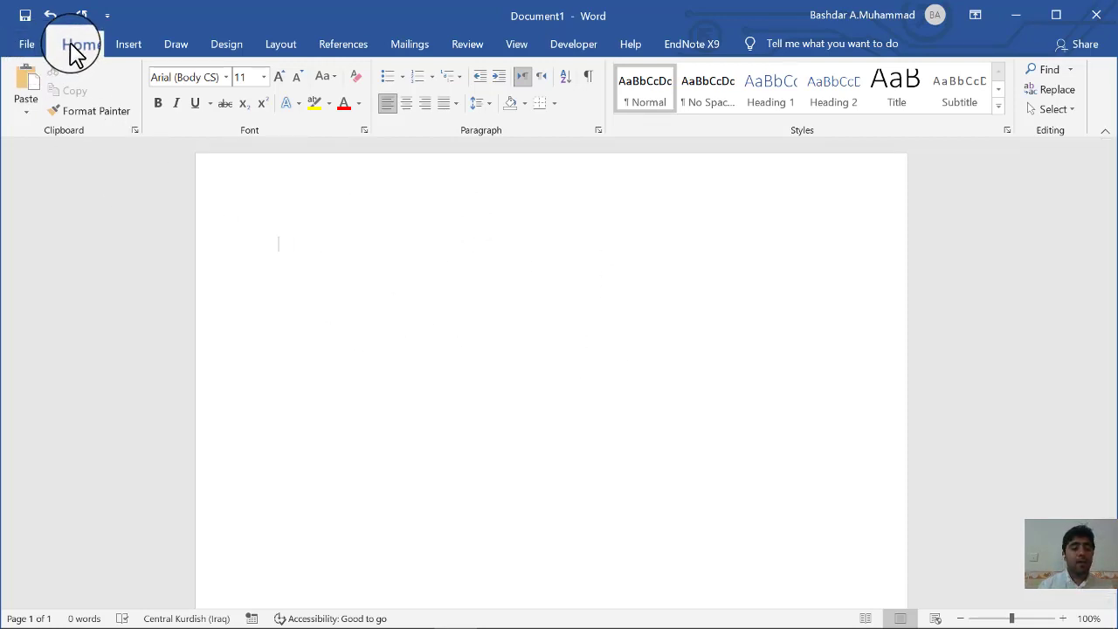
left_click(298, 223)
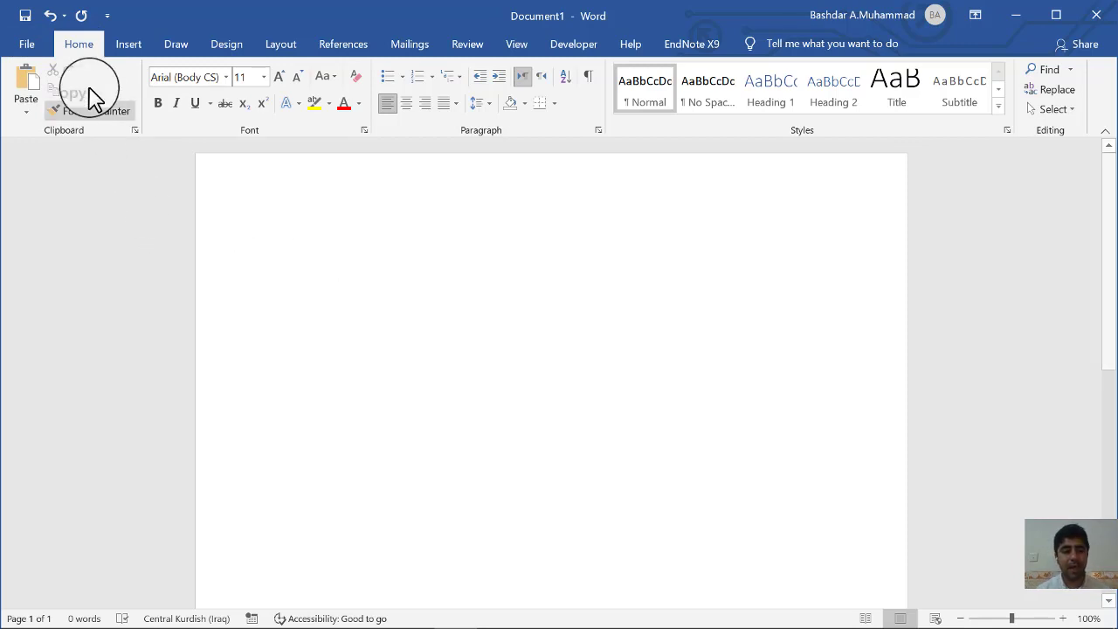
left_click(27, 44)
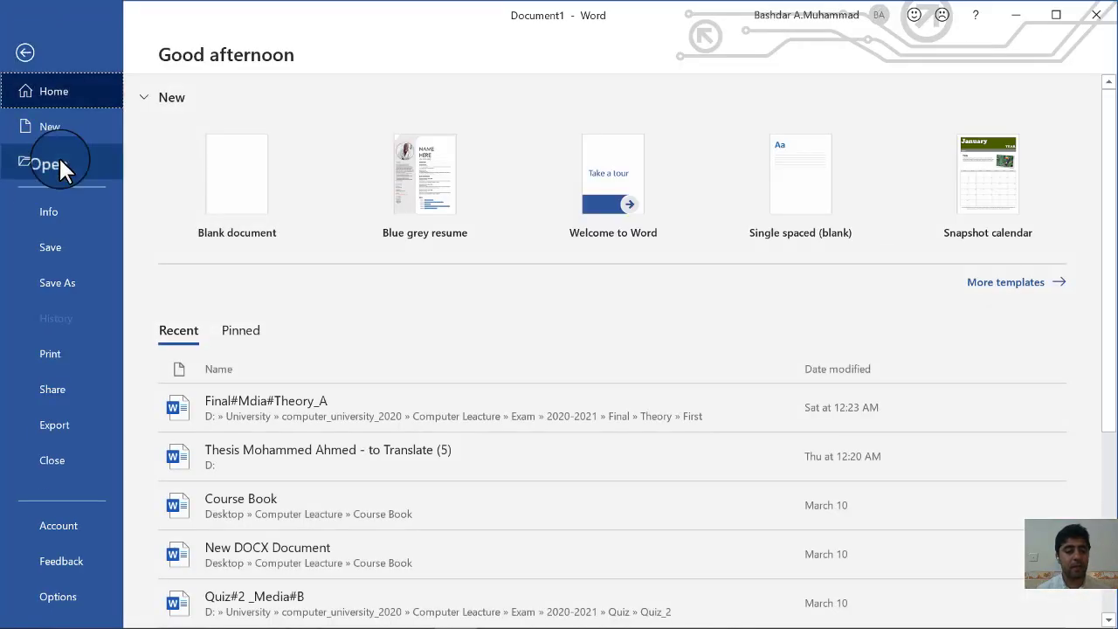
Open Save As > Browse and choose the Desktop as the save location
left_click(87, 249)
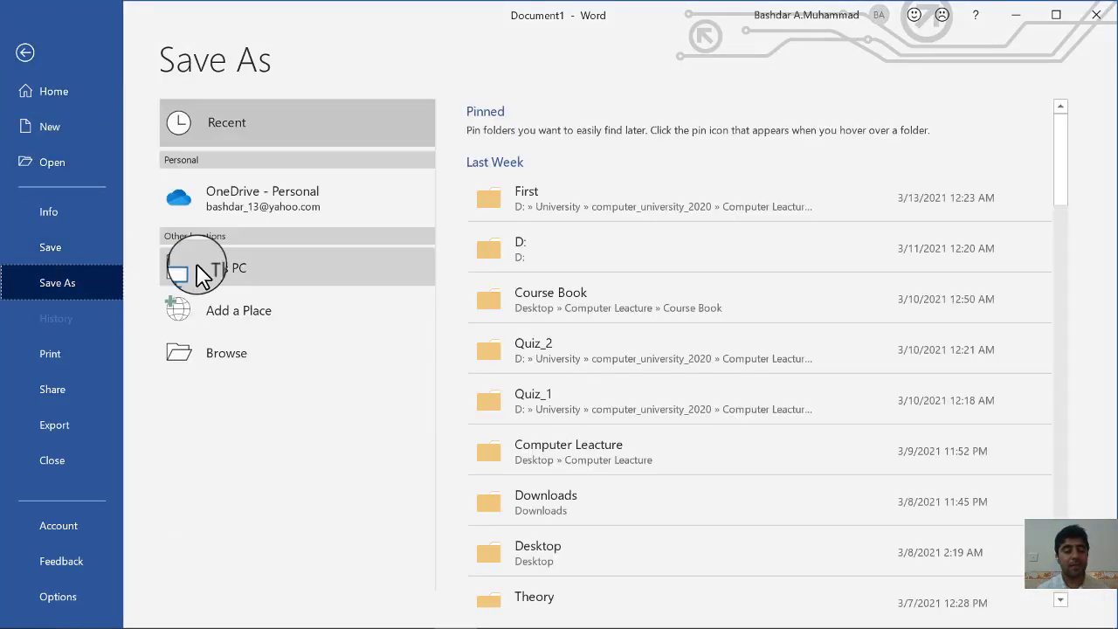
left_click(256, 363)
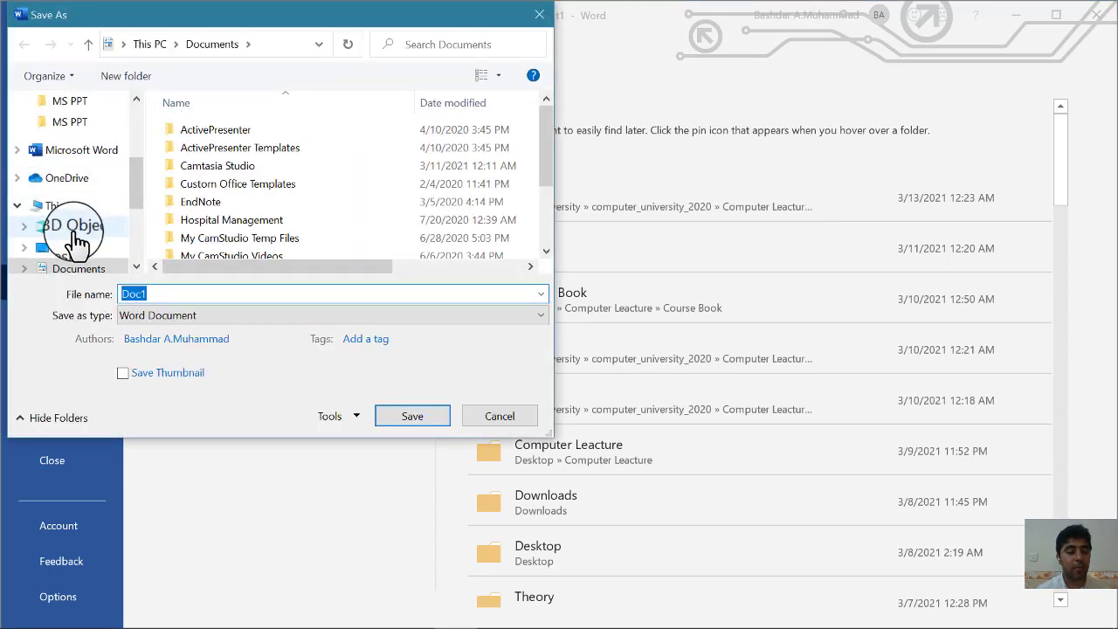
left_click(70, 249)
type("Test")
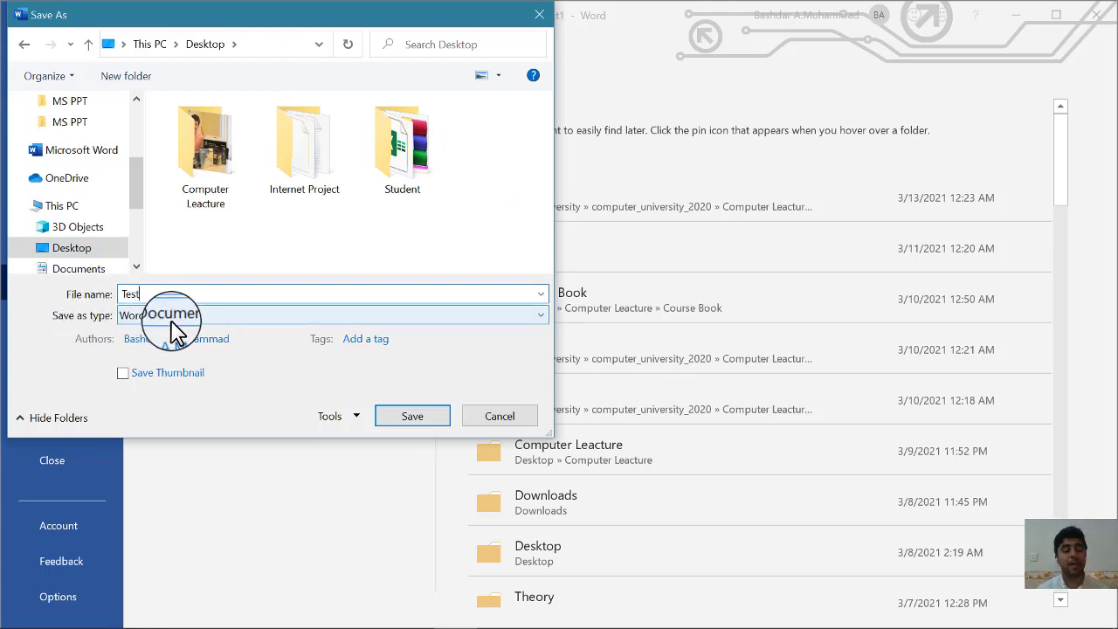
Save the blank document as Word Document 'Test' on the Desktop, then close it and quit Word
left_click(191, 318)
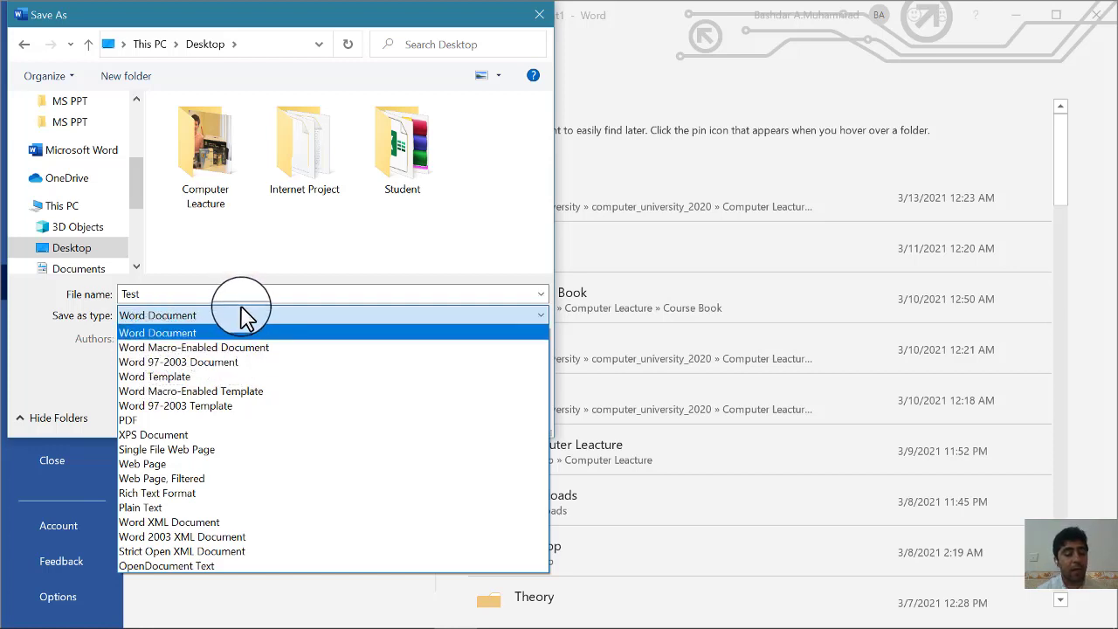
left_click(244, 332)
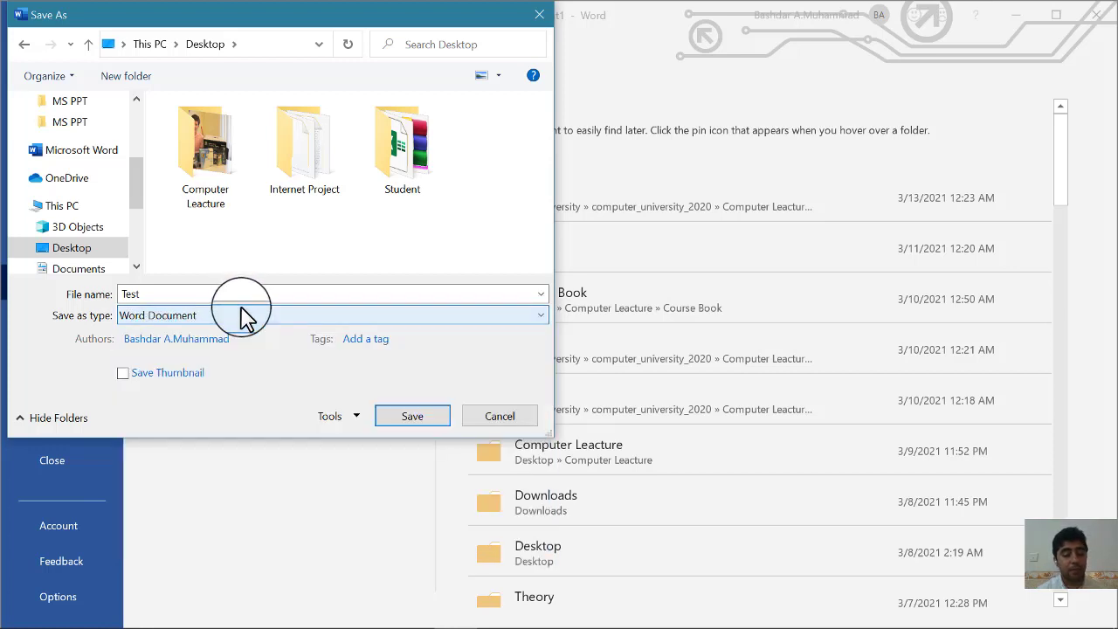
left_click(428, 417)
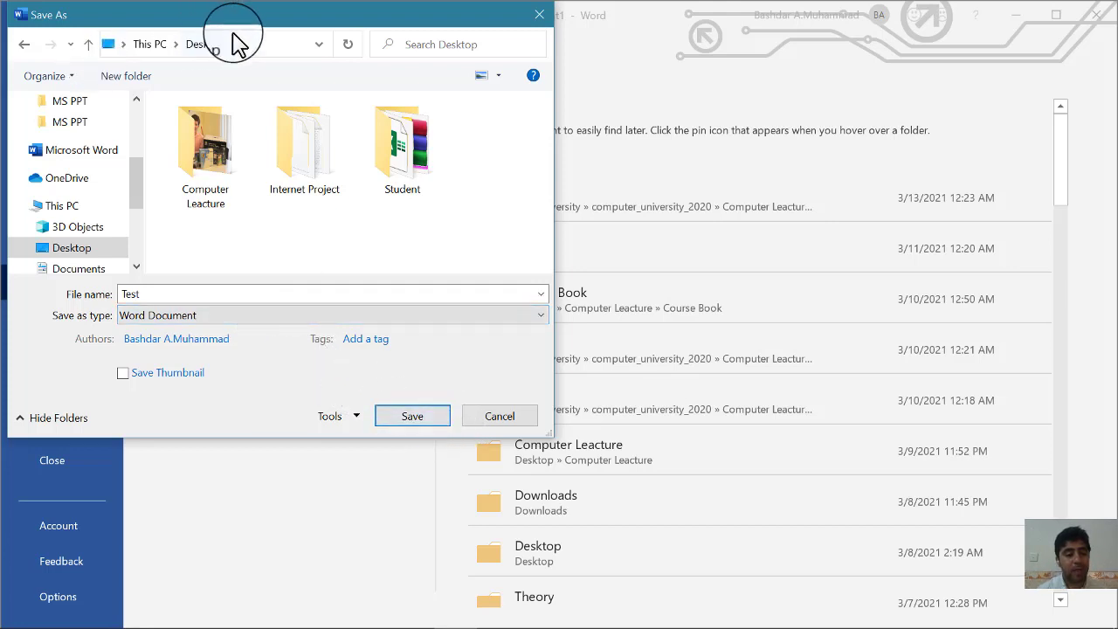
left_click(162, 316)
left_click(407, 417)
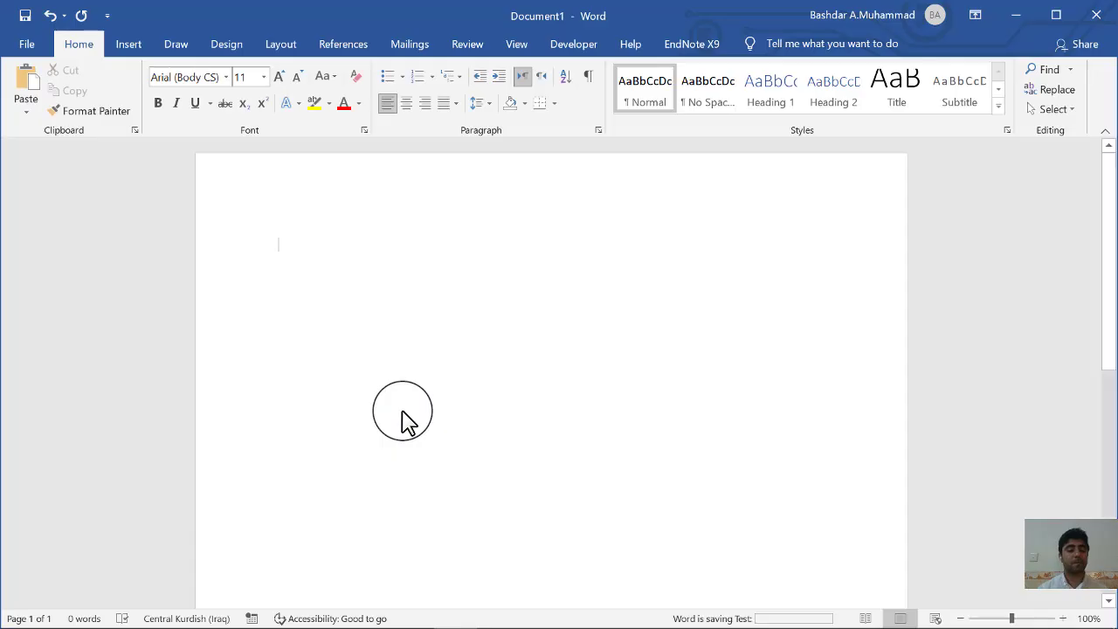
left_click(1094, 26)
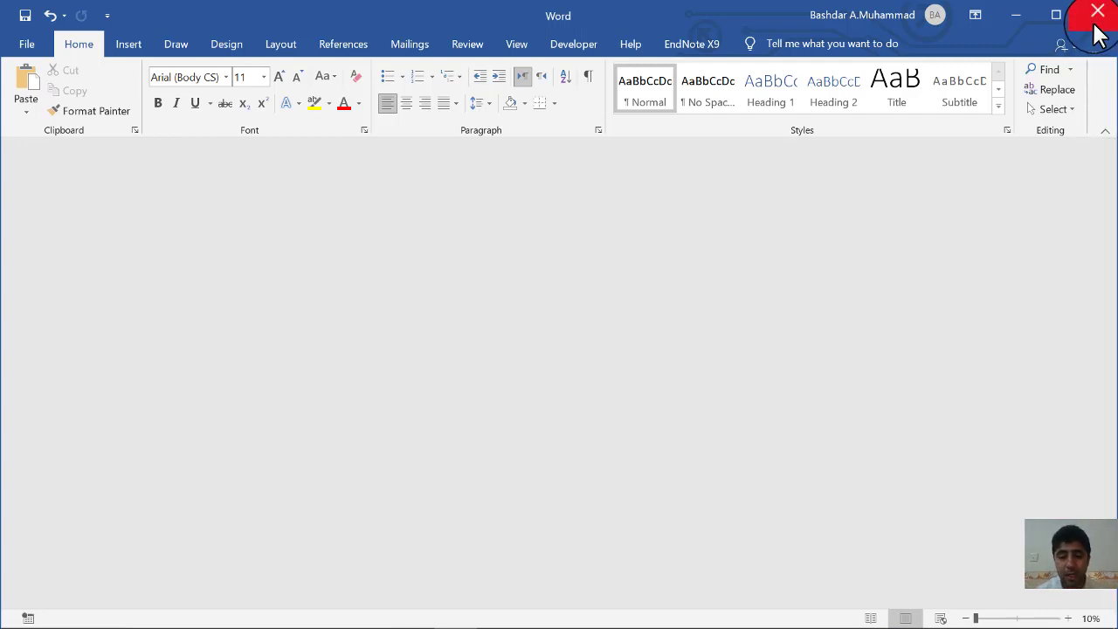
left_click(1098, 13)
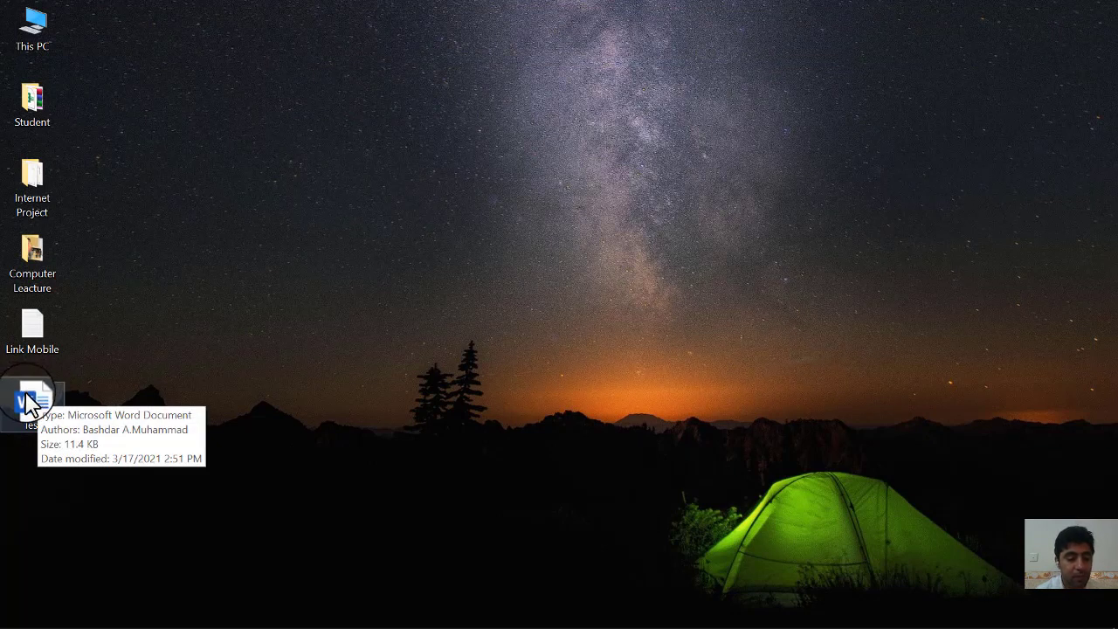
Open the Test file from the Windows desktop in Word
left_click(29, 403)
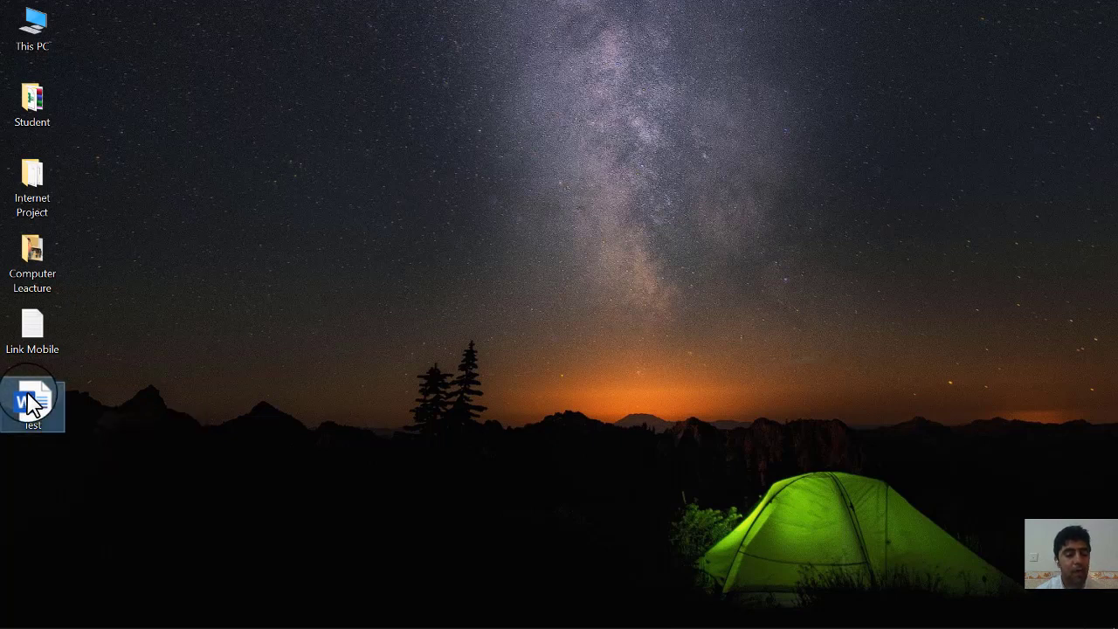
double_click(29, 404)
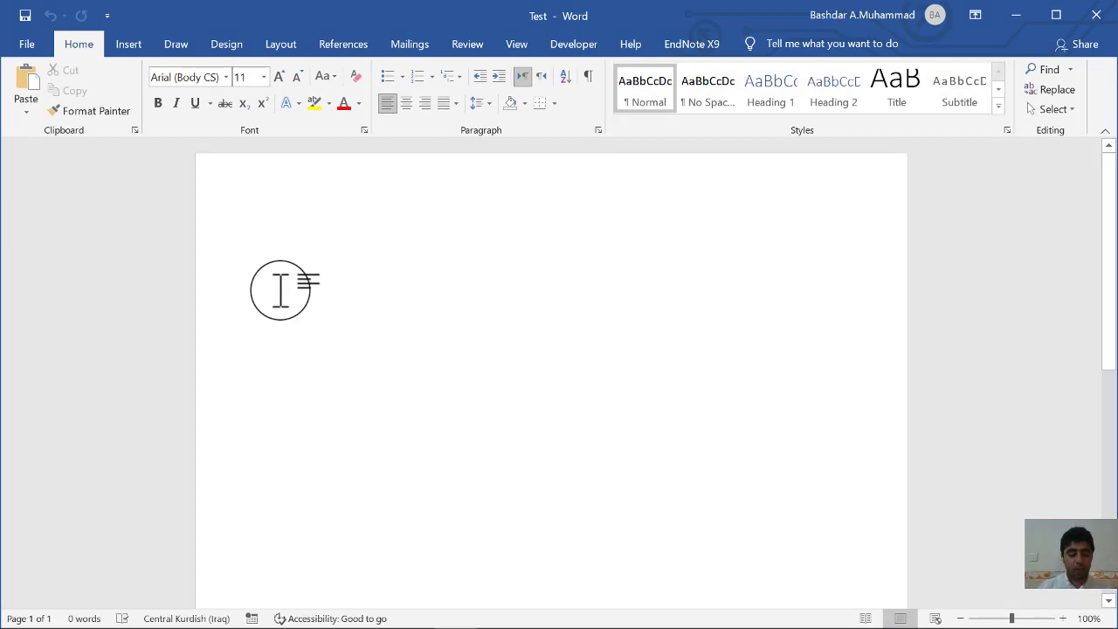
Type 'Test' into the document and go to the Save As page
type("Test")
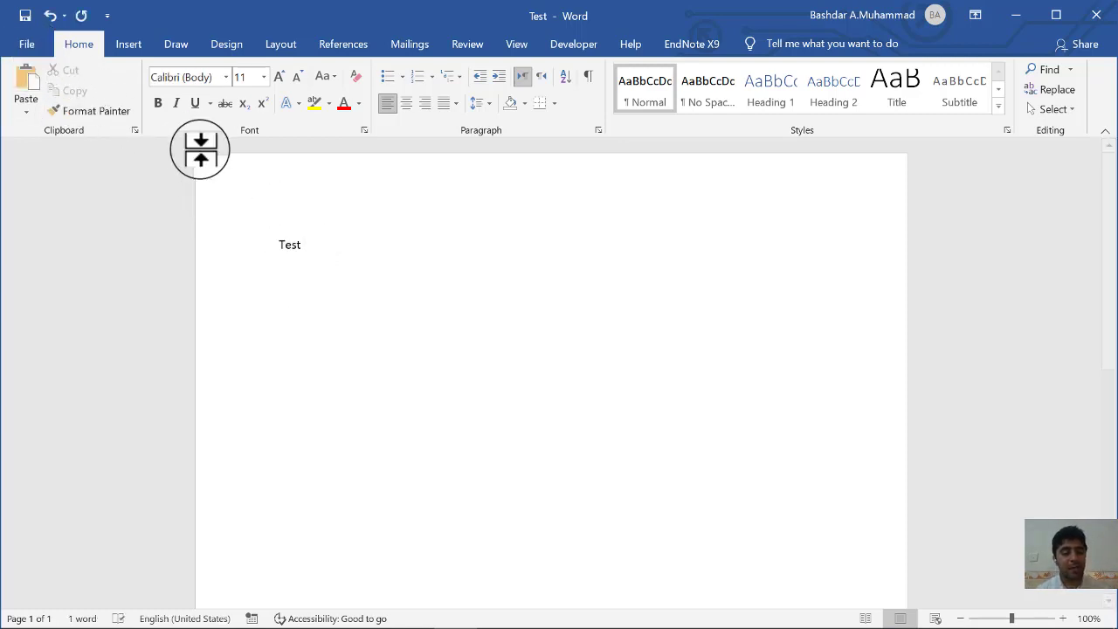
left_click(26, 43)
left_click(61, 278)
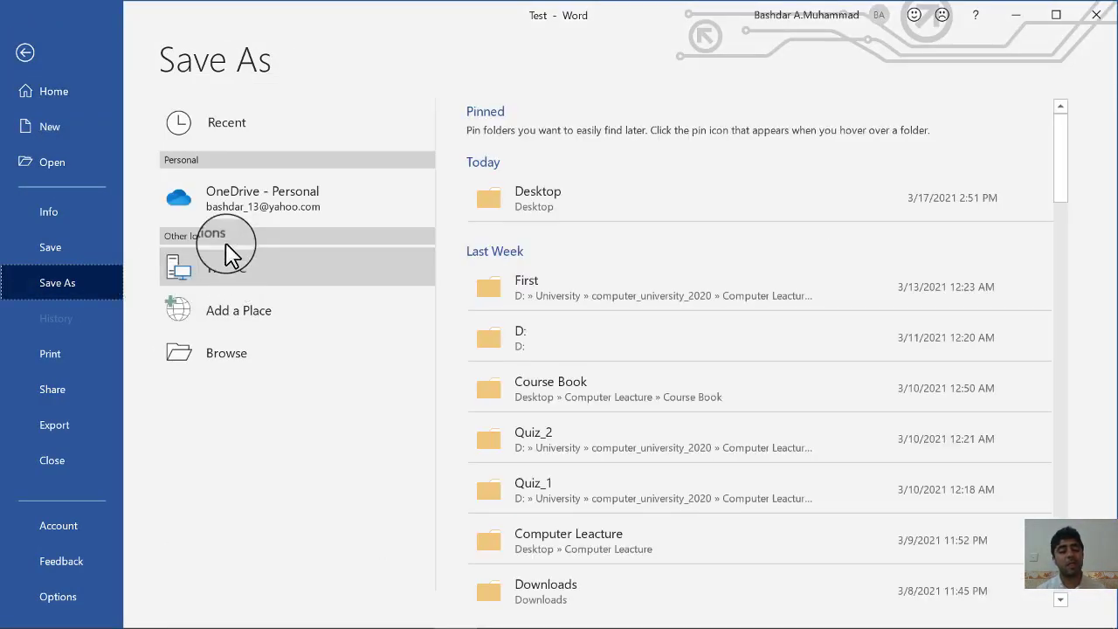
Save a copy on the Desktop as a Word Document named Test_1
left_click(553, 208)
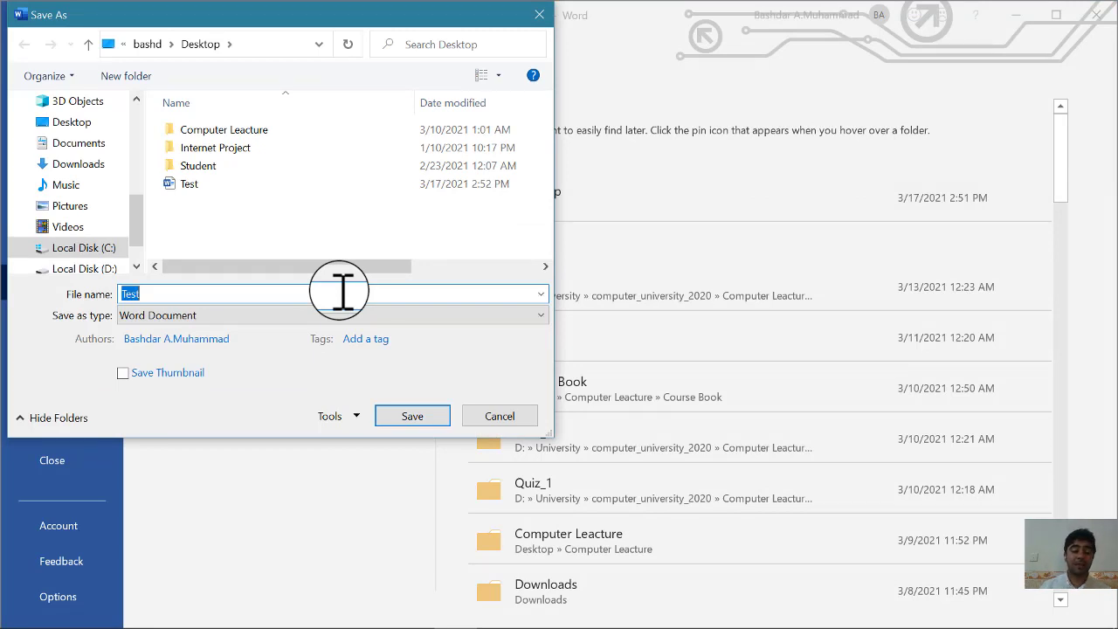
left_click(145, 294)
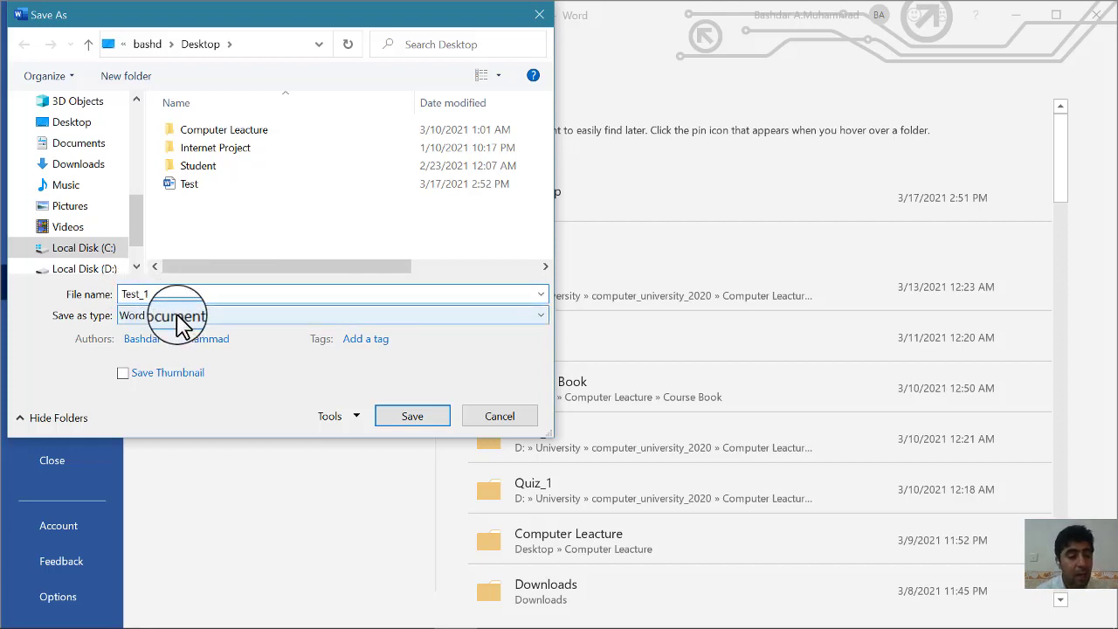
left_click(176, 315)
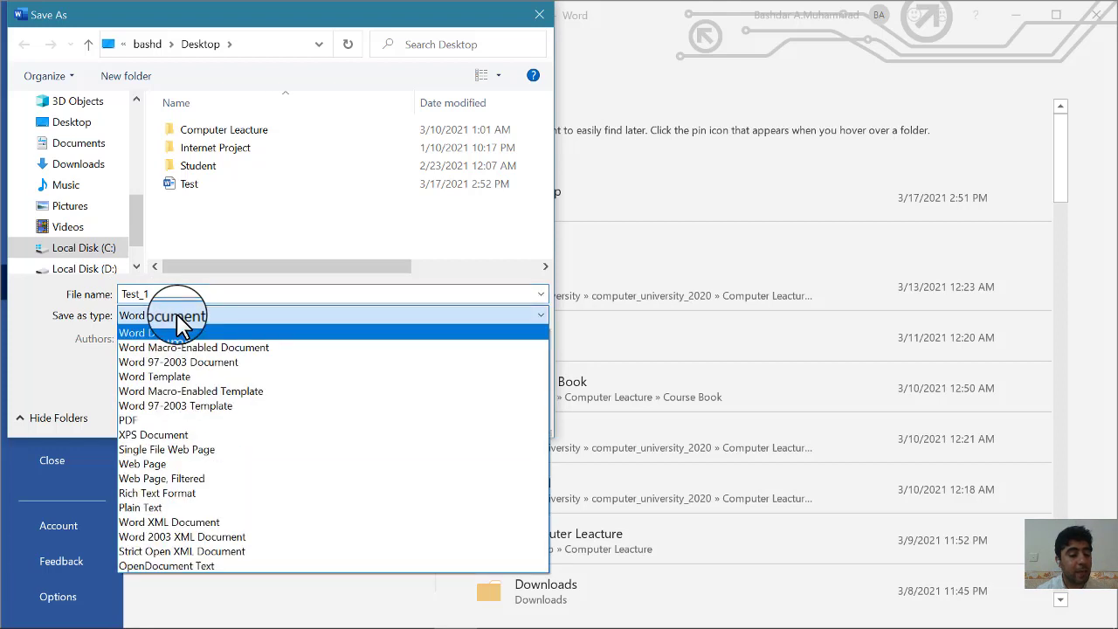
left_click(178, 316)
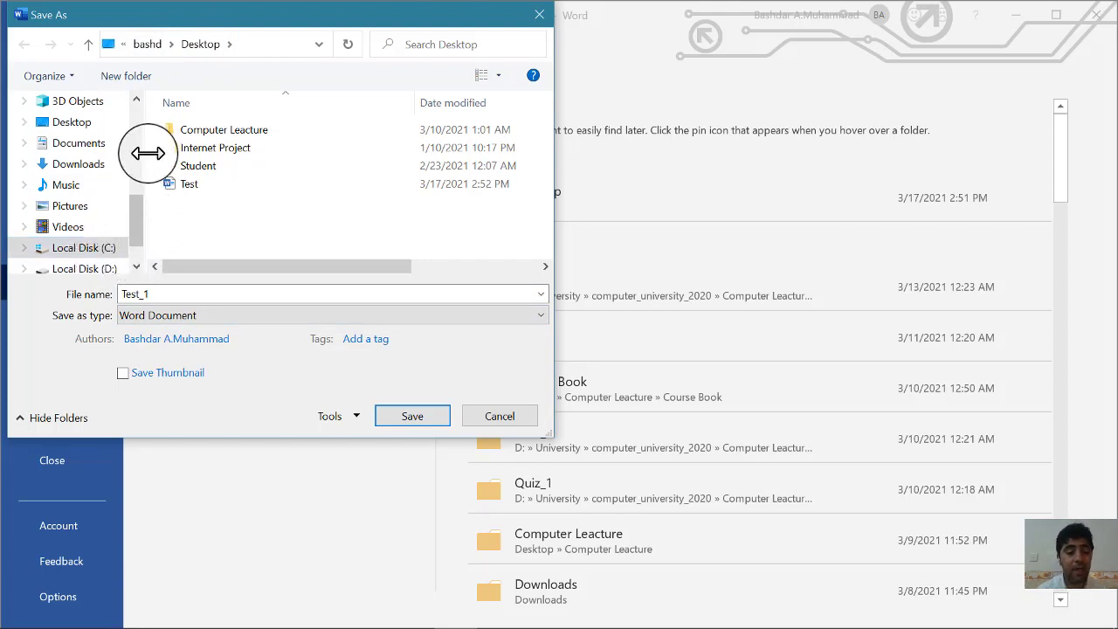
left_click(153, 295)
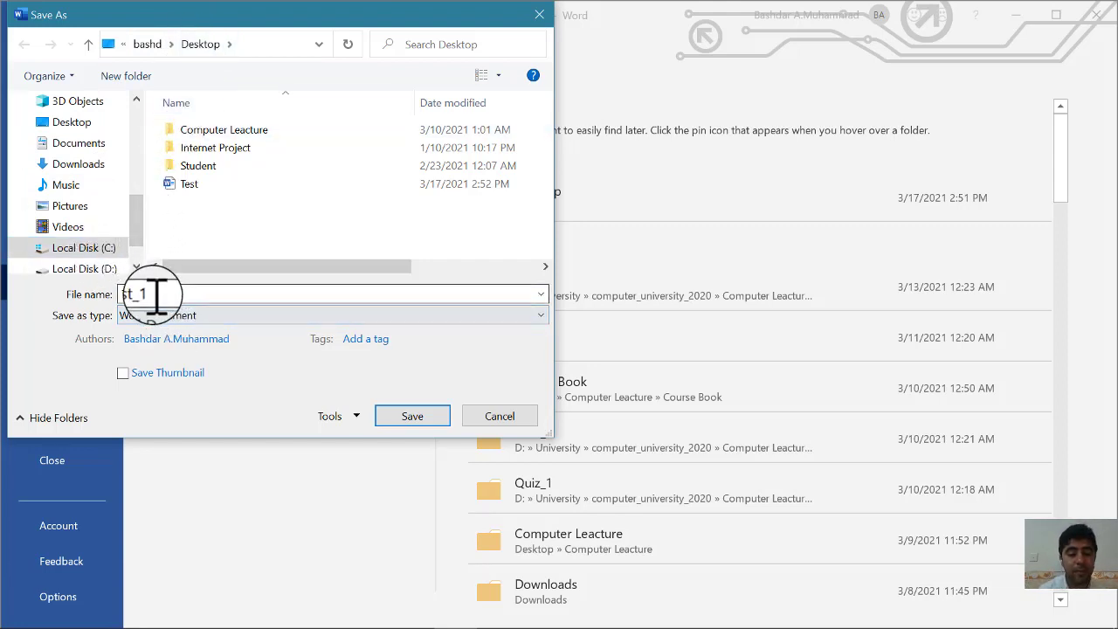
left_click(416, 420)
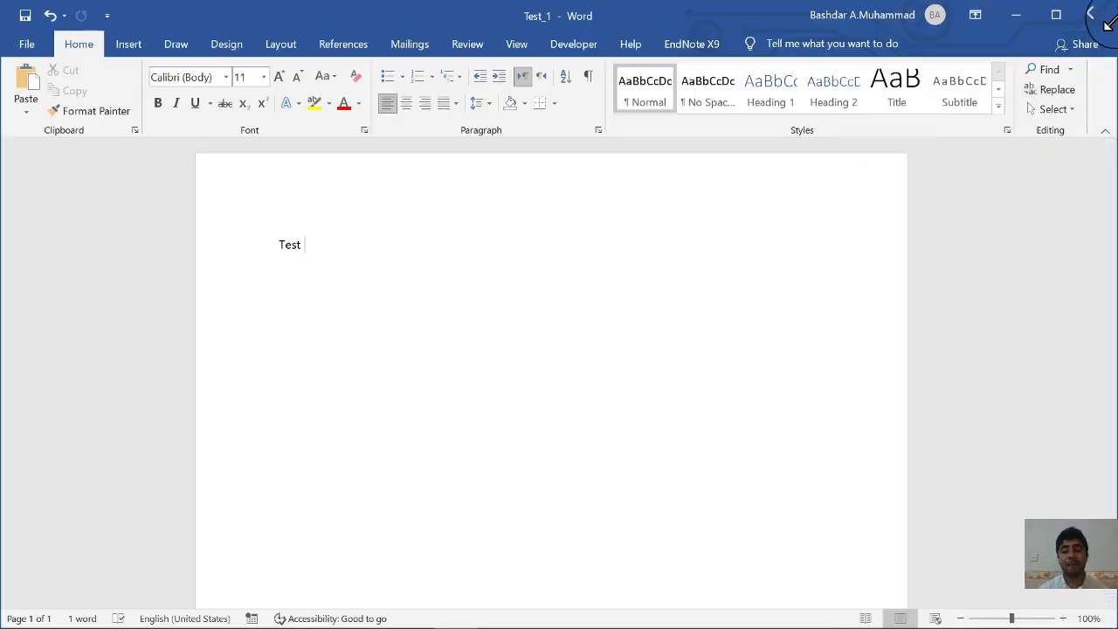
Close Word, move the Test_1 icon below Test on the desktop, and reopen Test_1
left_click(1102, 18)
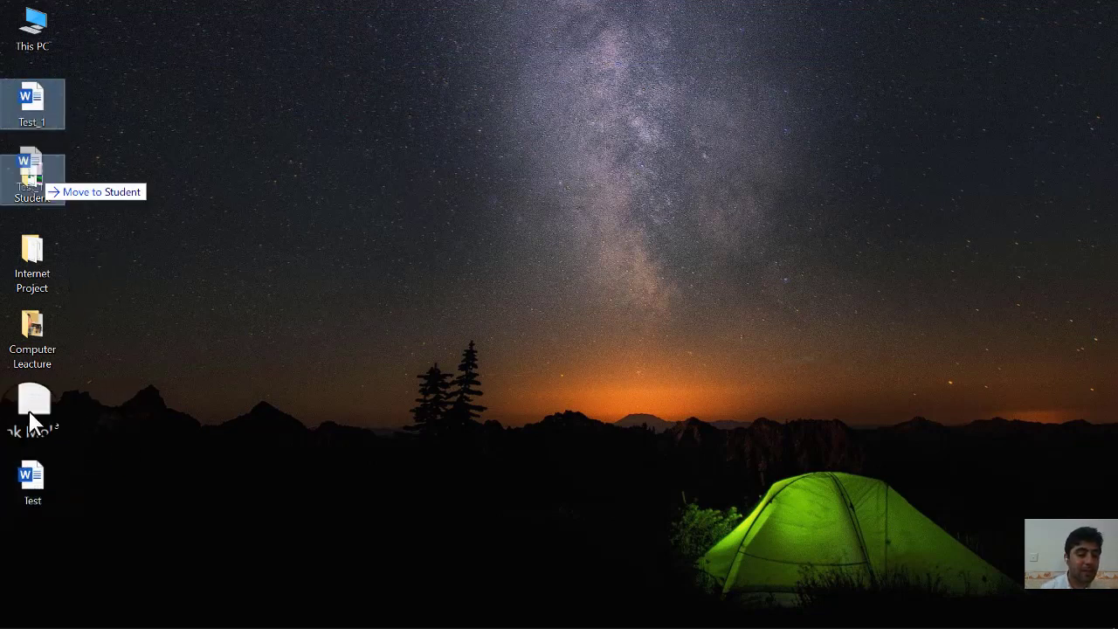
left_click_drag(44, 118, 28, 540)
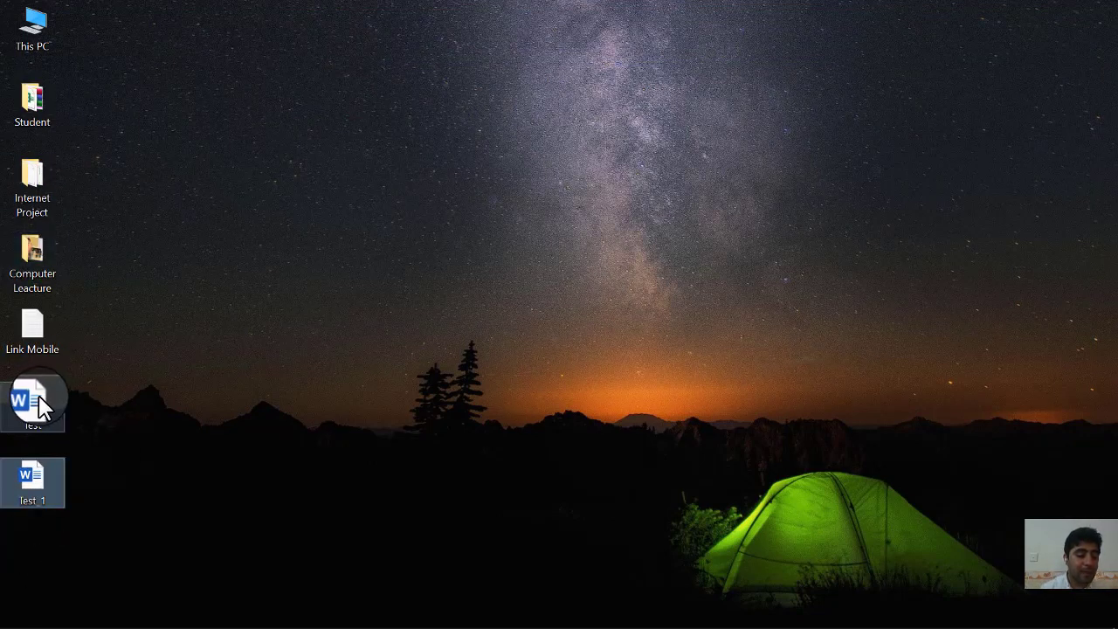
mouse_move(31, 484)
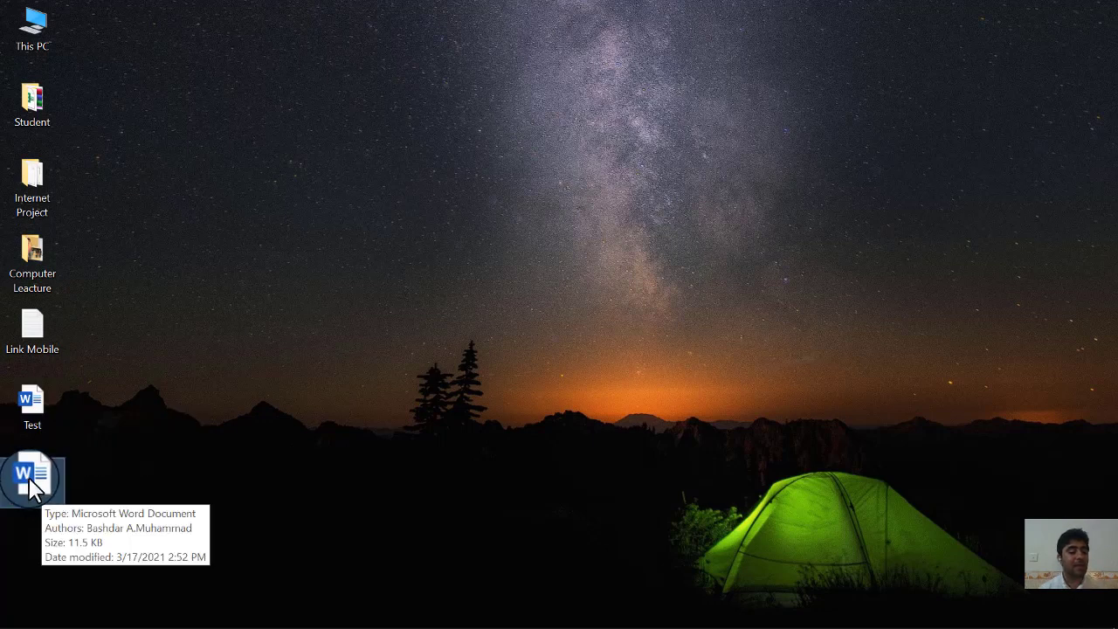
double_click(31, 484)
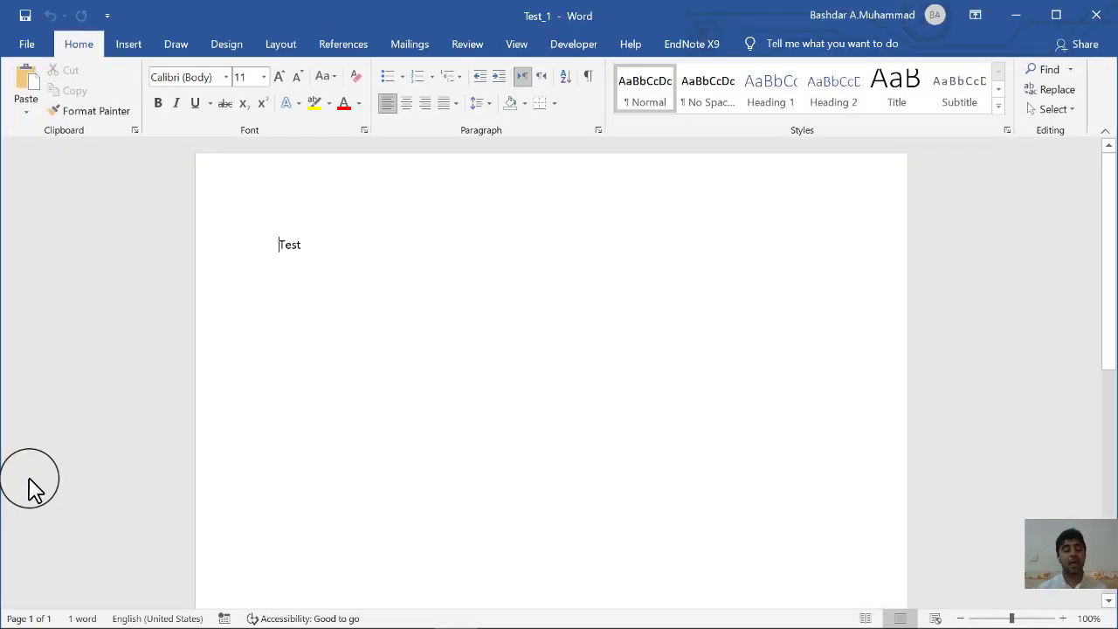
Show Test_1's print preview, keeping the HP LaserJet printer and 1 copy
left_click(27, 43)
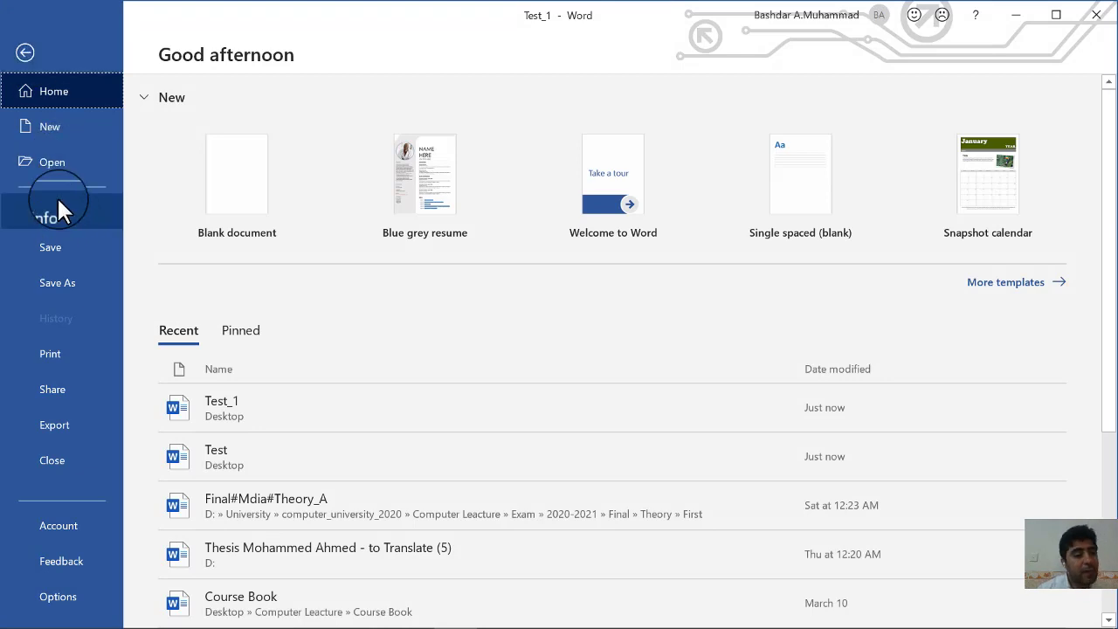
left_click(60, 351)
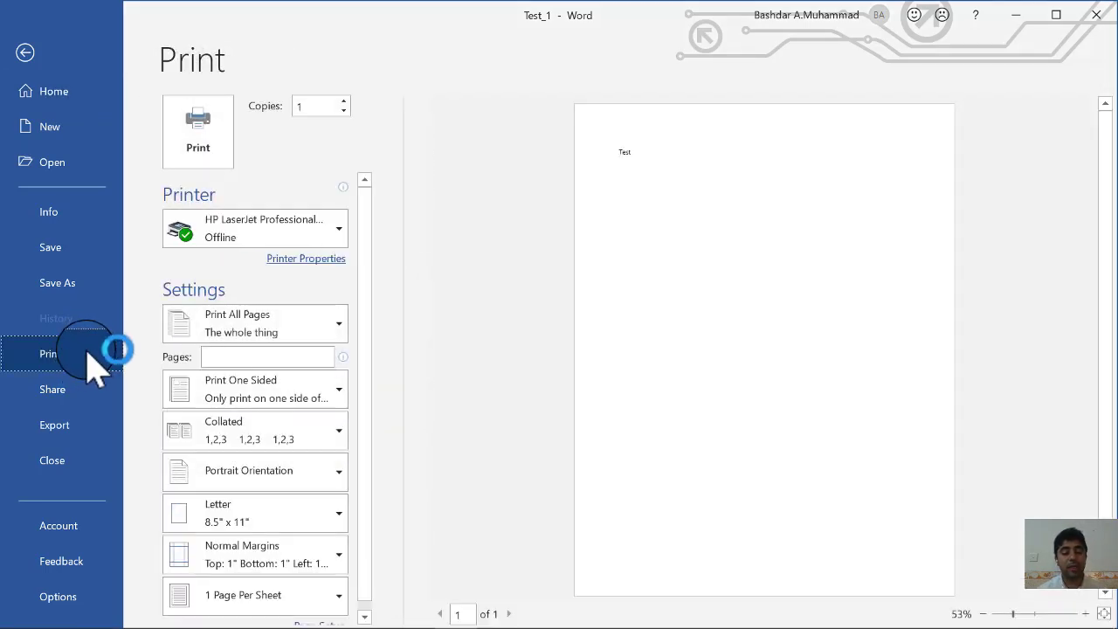
left_click(340, 229)
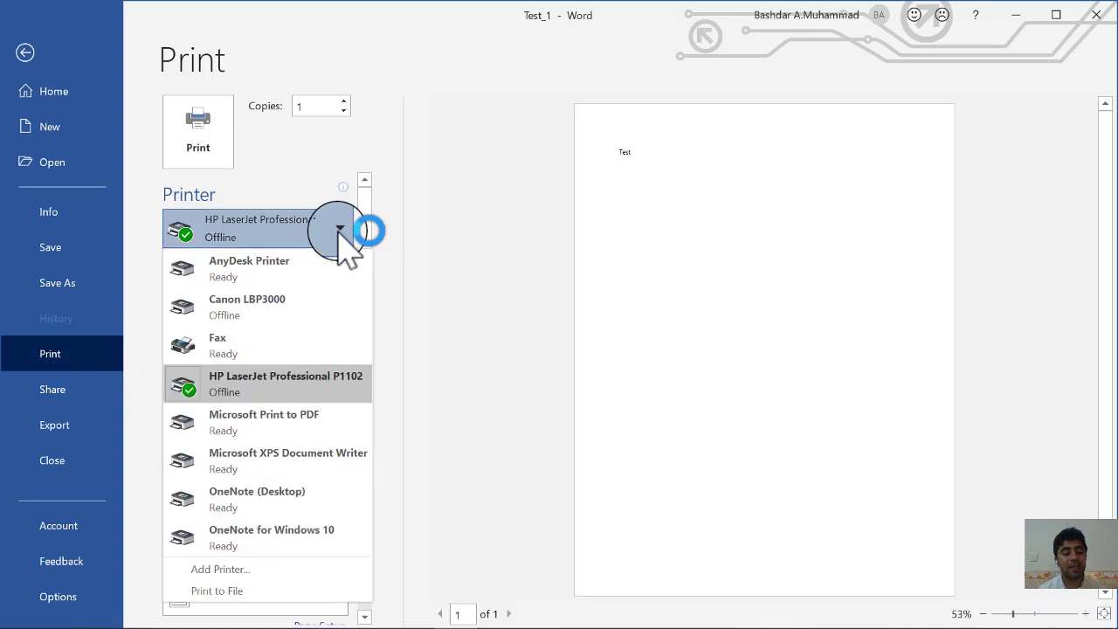
left_click(339, 229)
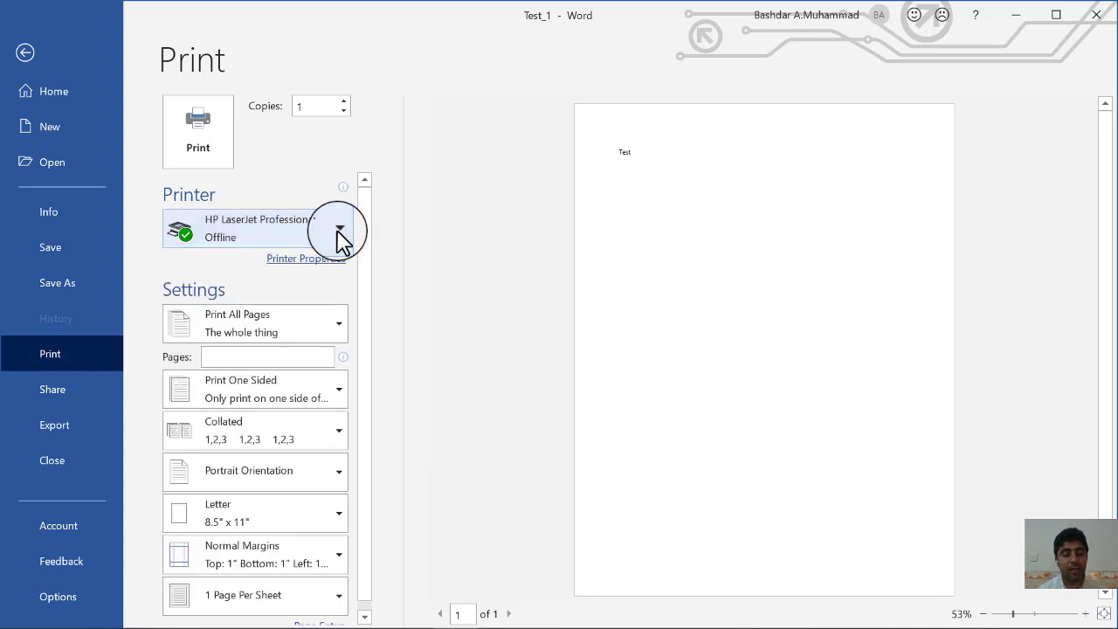
left_click(345, 103)
left_click(345, 102)
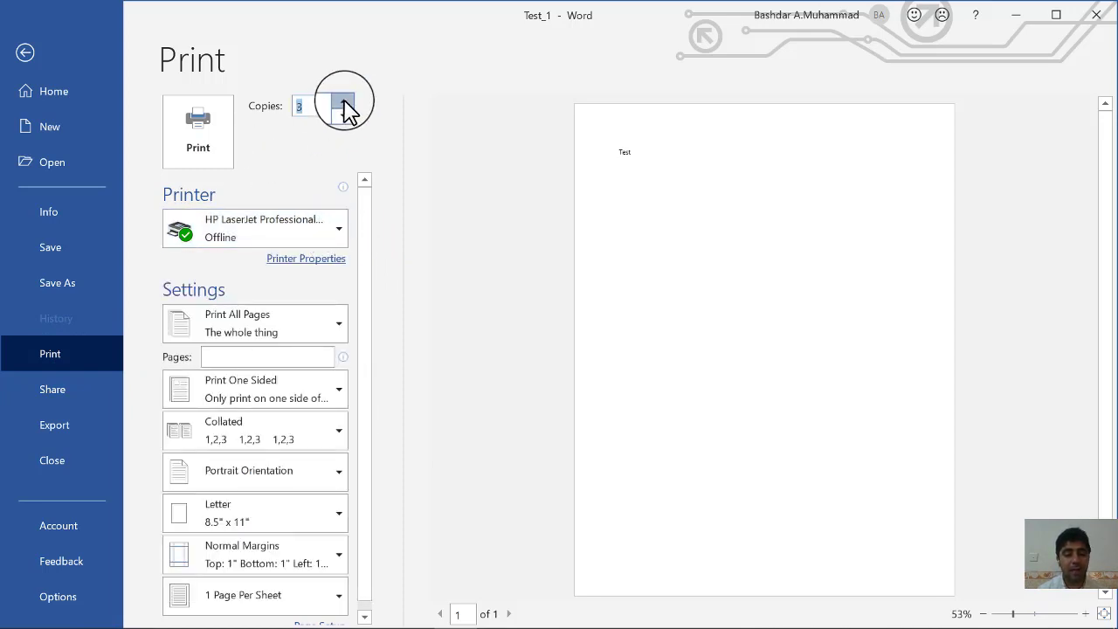
left_click(345, 112)
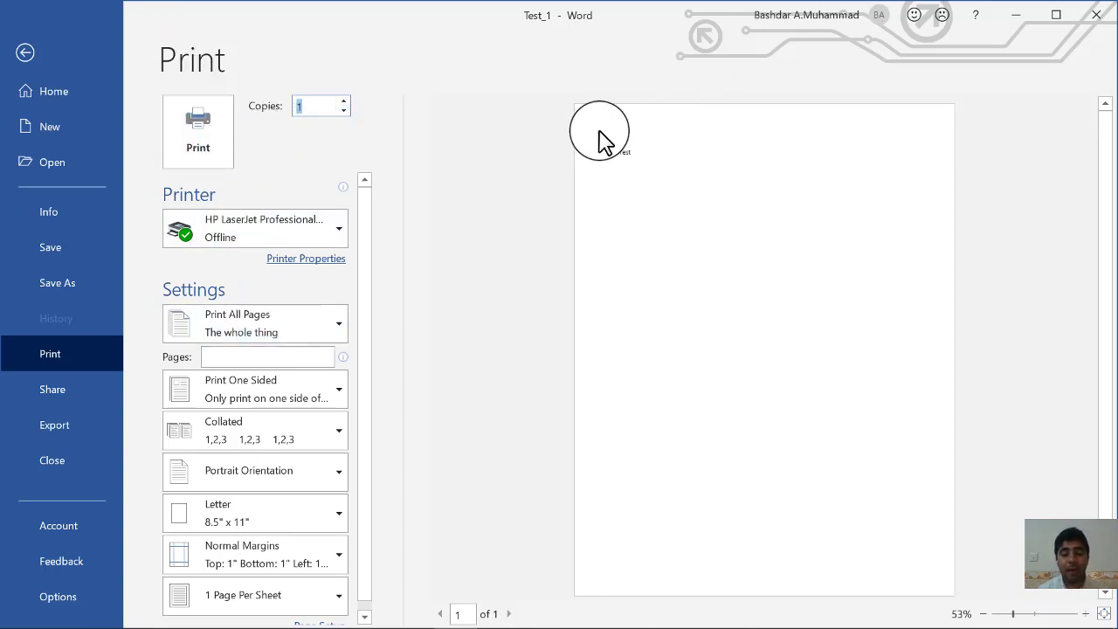
Set the print range to Print Current Page
left_click(313, 329)
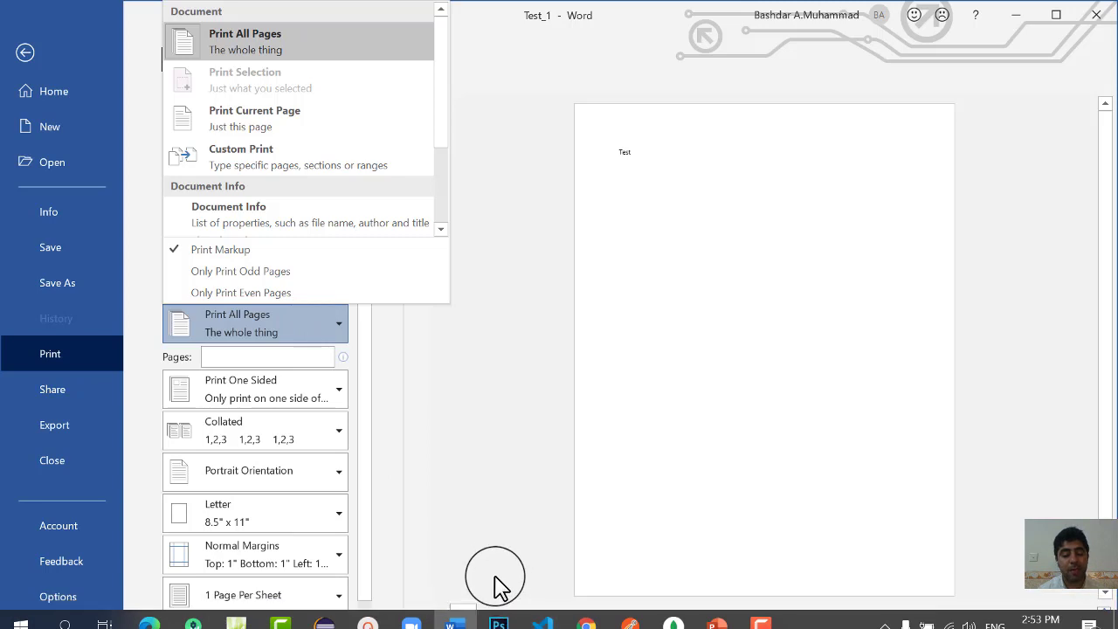
left_click(476, 615)
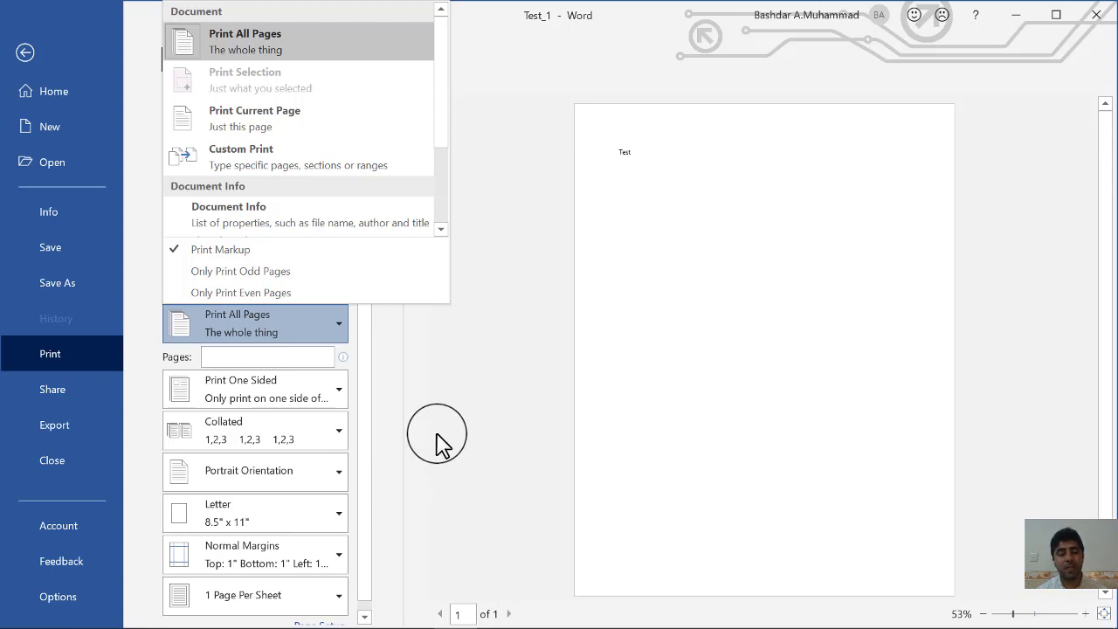
left_click(291, 128)
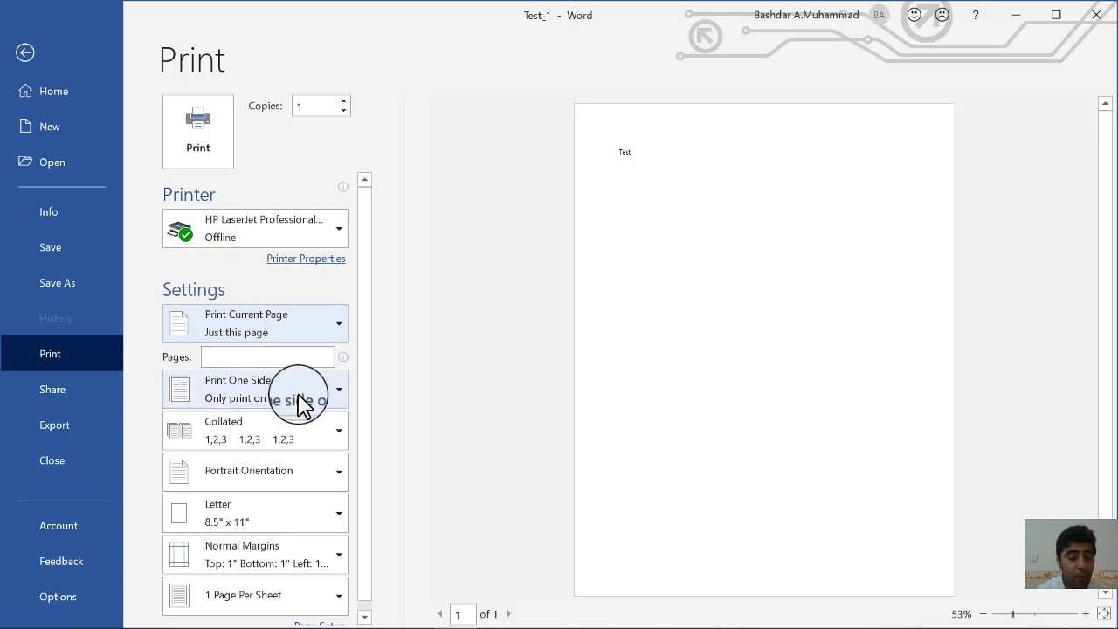
Look at the collation and two-sided printing options, leaving printing on one side
left_click(301, 441)
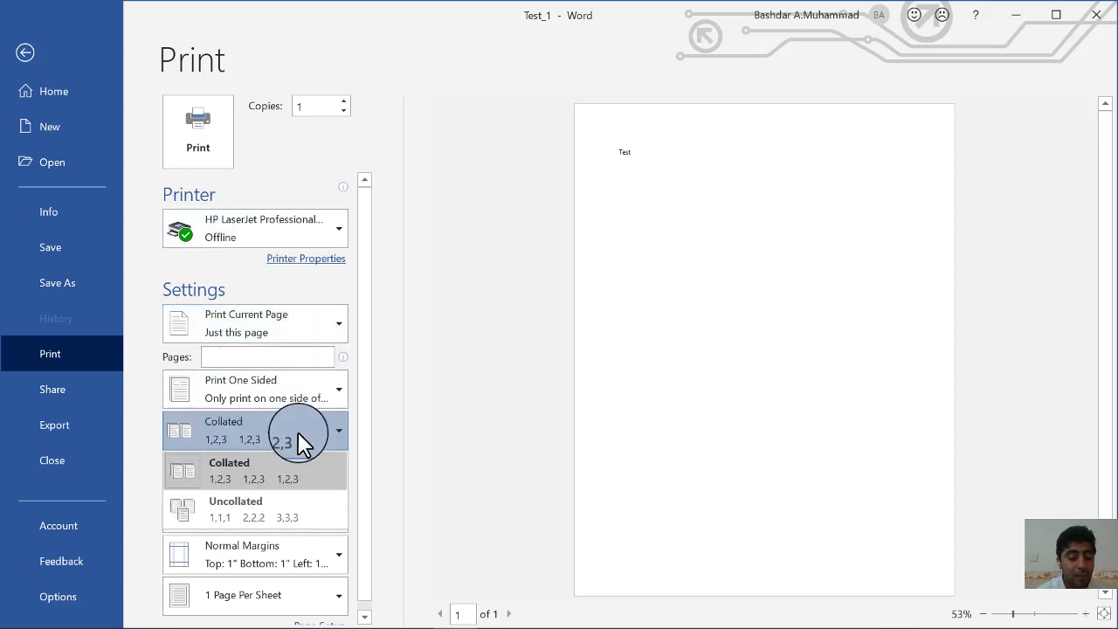
left_click(301, 441)
left_click(293, 403)
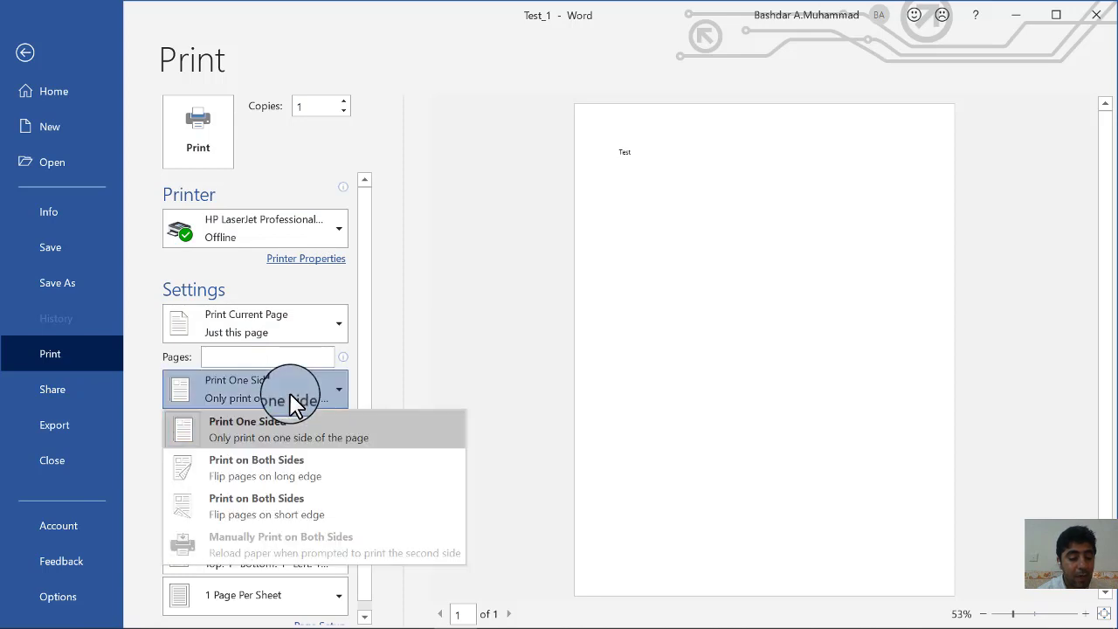
left_click(285, 460)
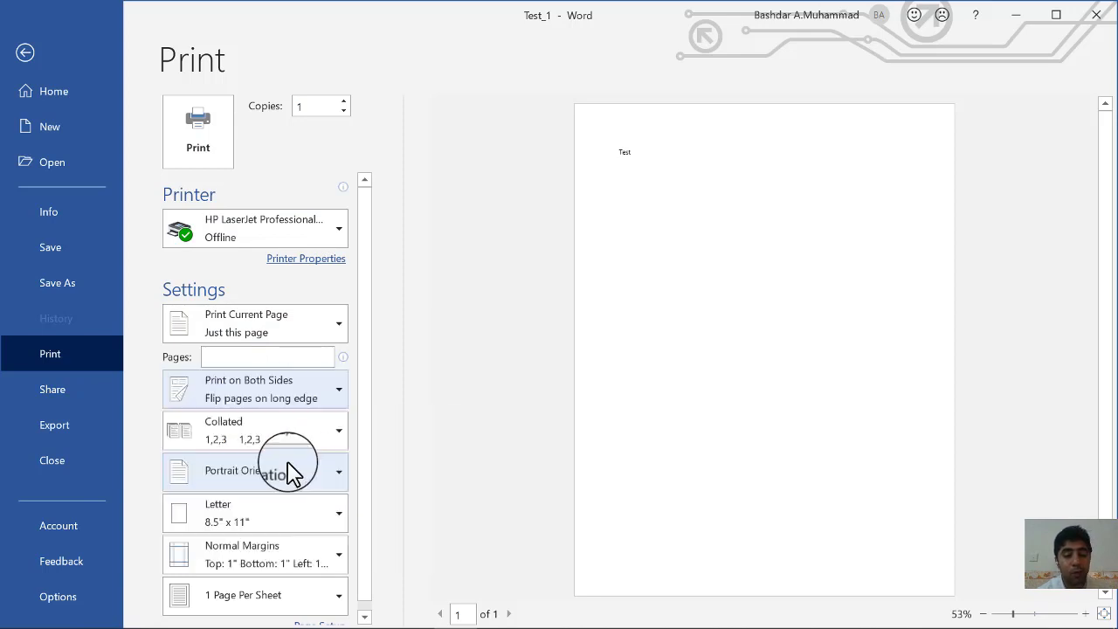
left_click(284, 398)
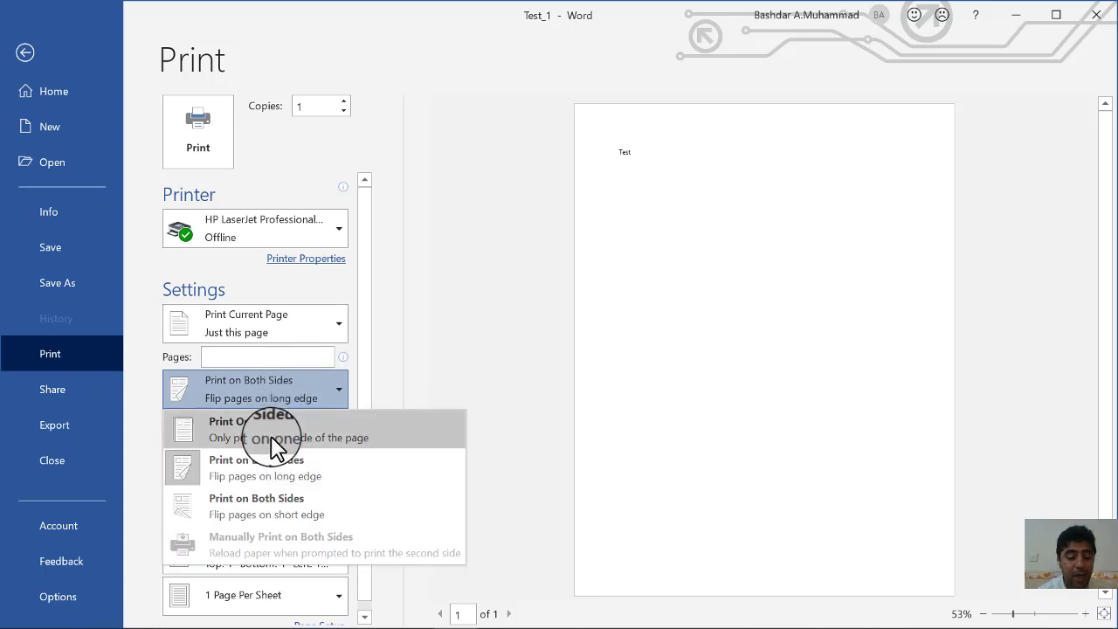
left_click(269, 434)
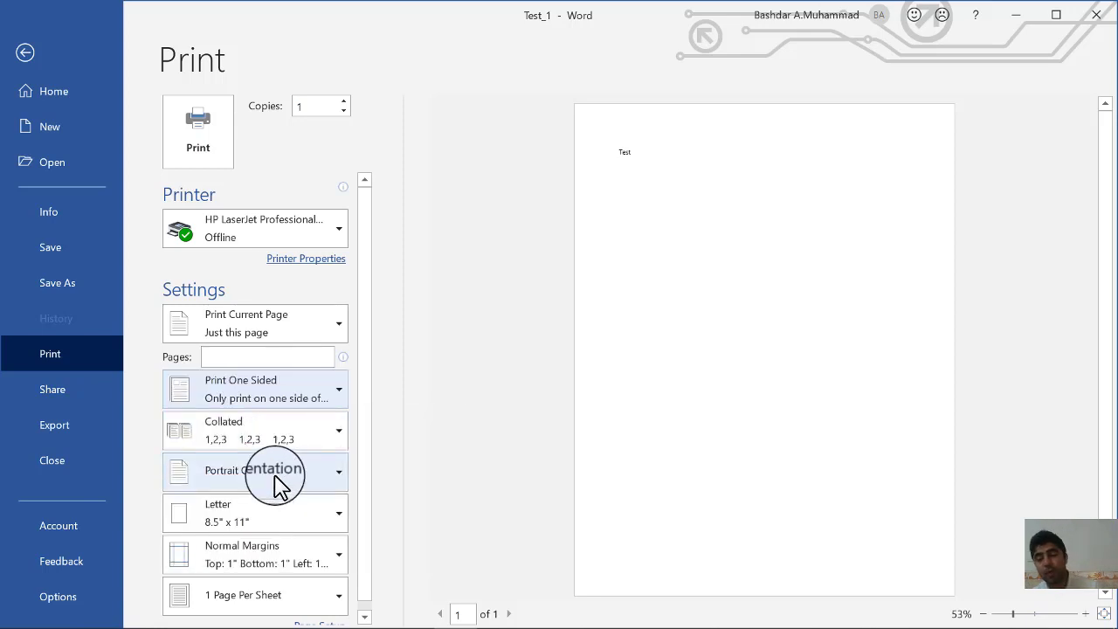
Keep Letter paper and one page per sheet, then return to the document
left_click(250, 513)
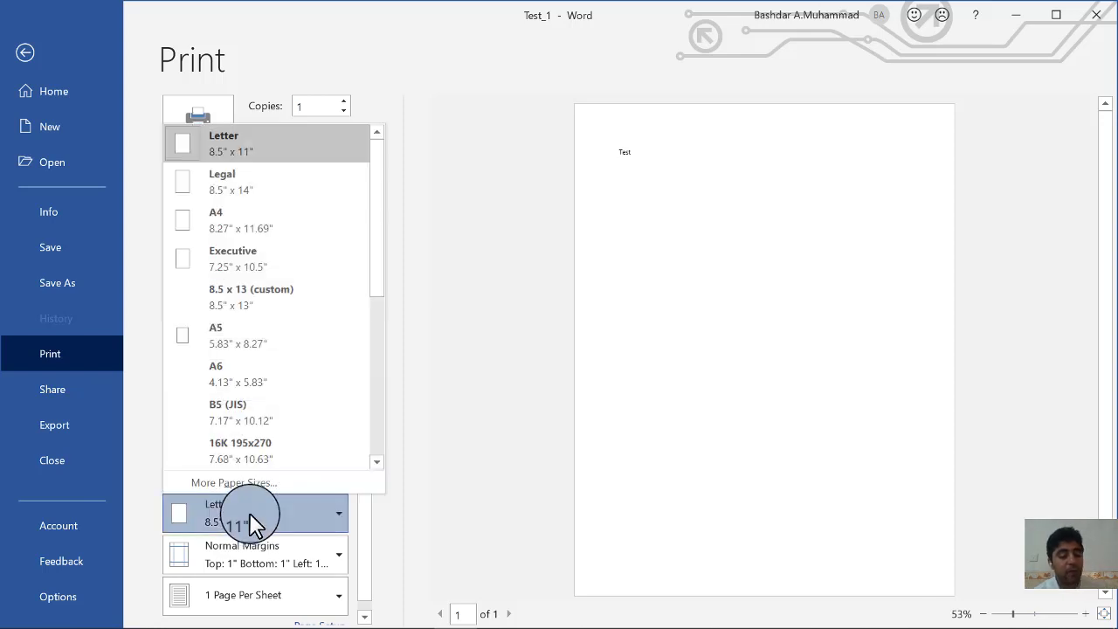
left_click(249, 512)
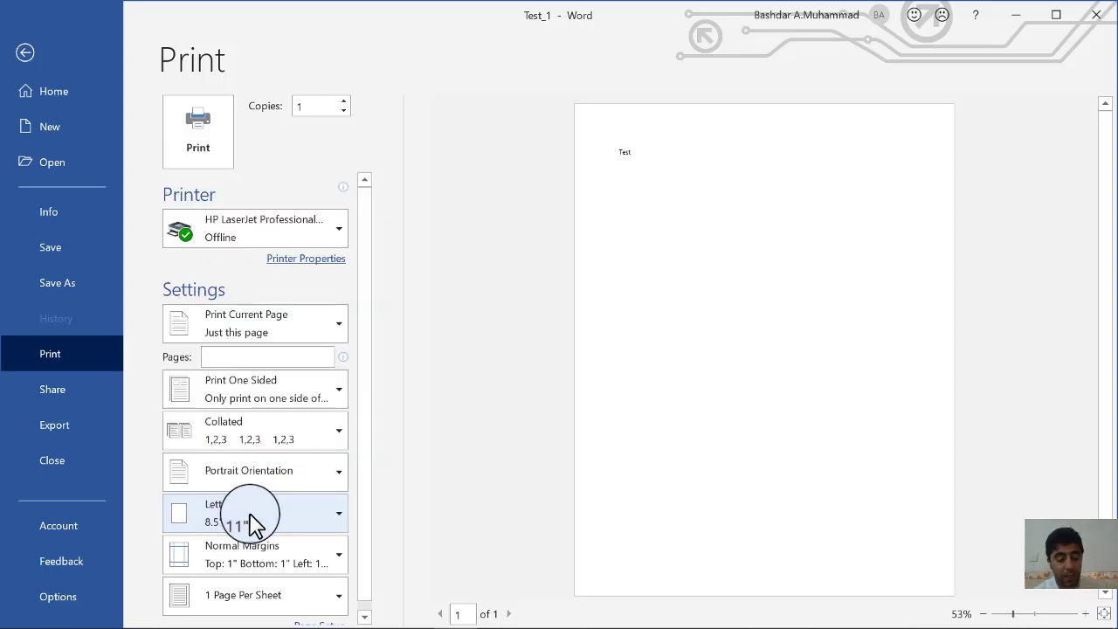
left_click(313, 599)
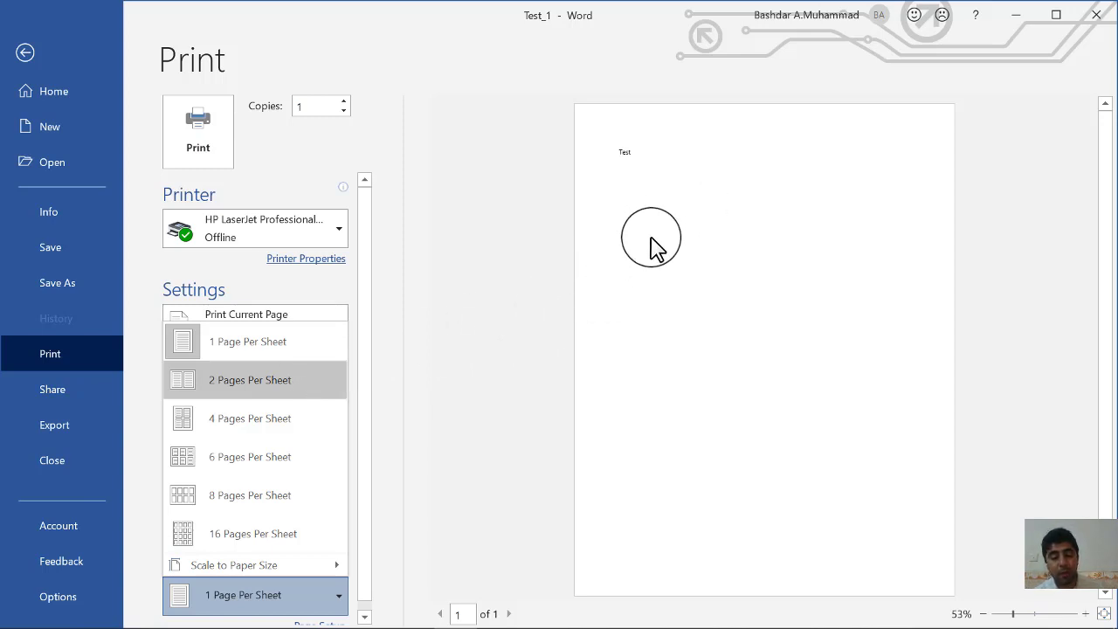
left_click(418, 208)
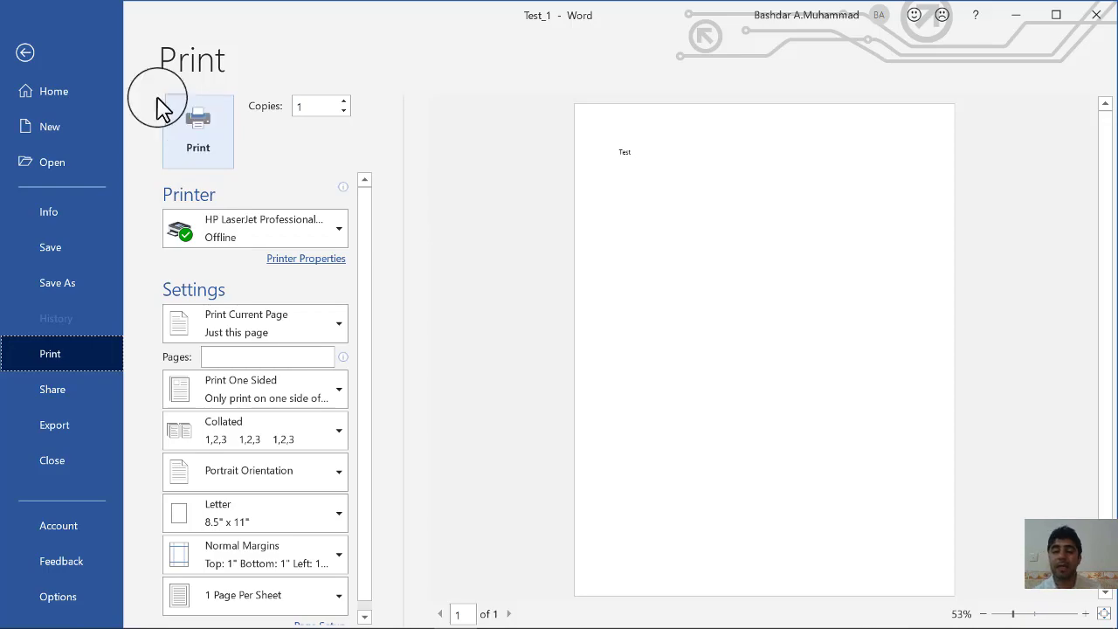
left_click(26, 54)
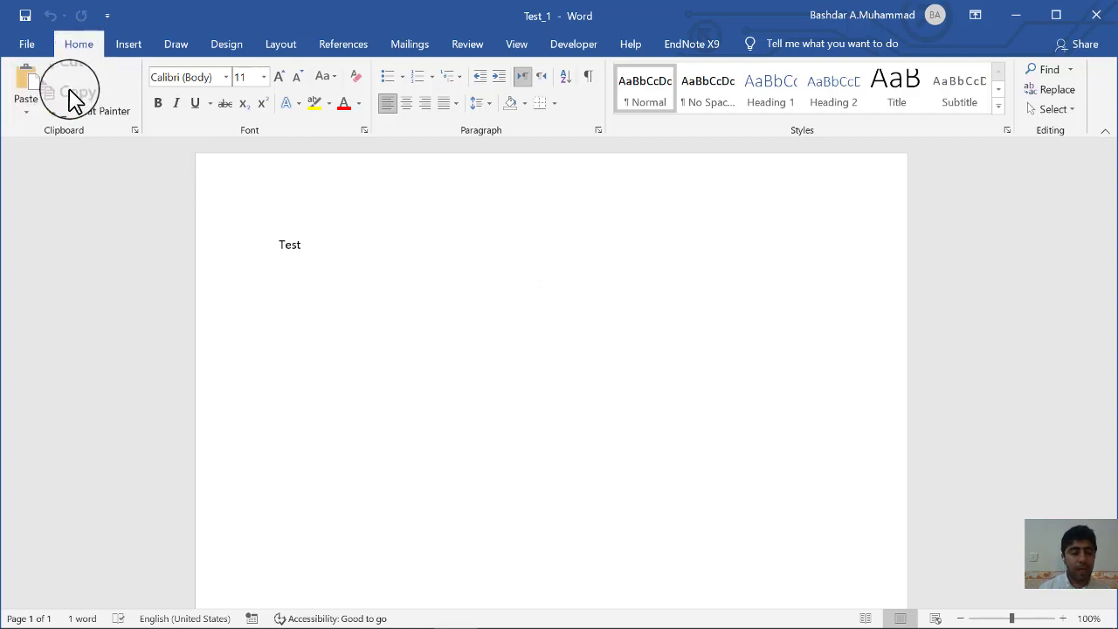
Copy the word Test and paste it onto new lines, making four Test lines
double_click(344, 237)
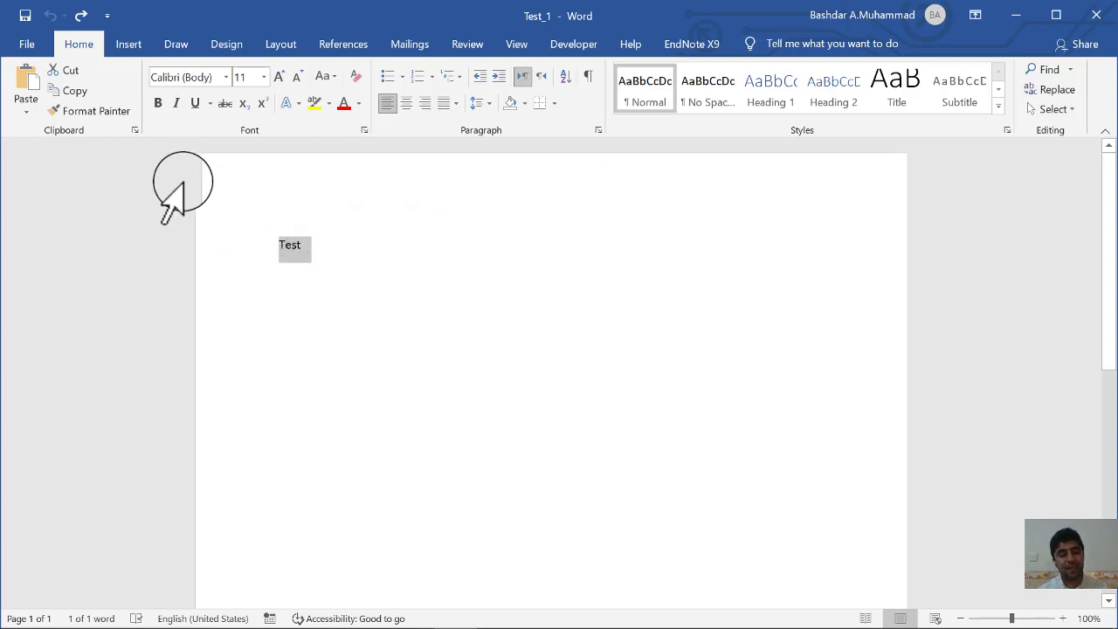
left_click(87, 111)
left_click(324, 274)
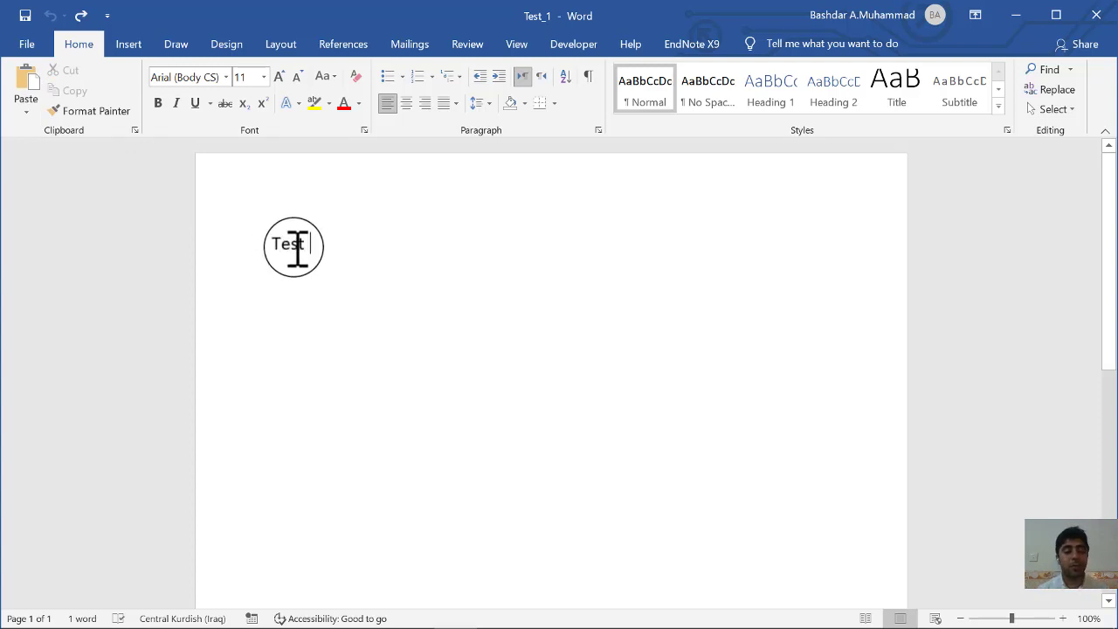
double_click(298, 249)
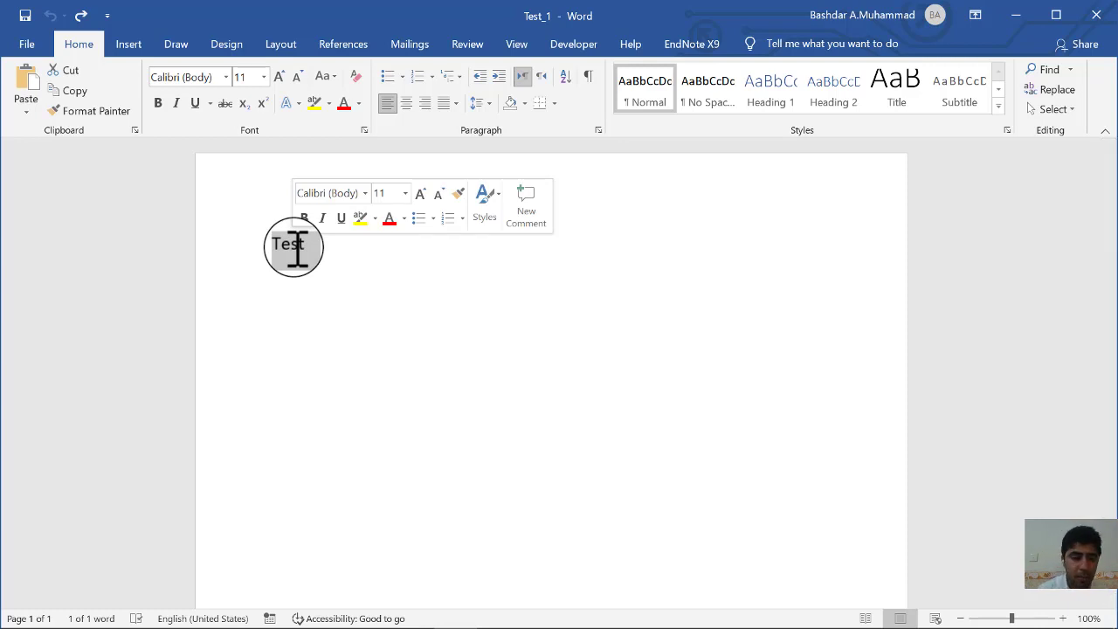
left_click(75, 91)
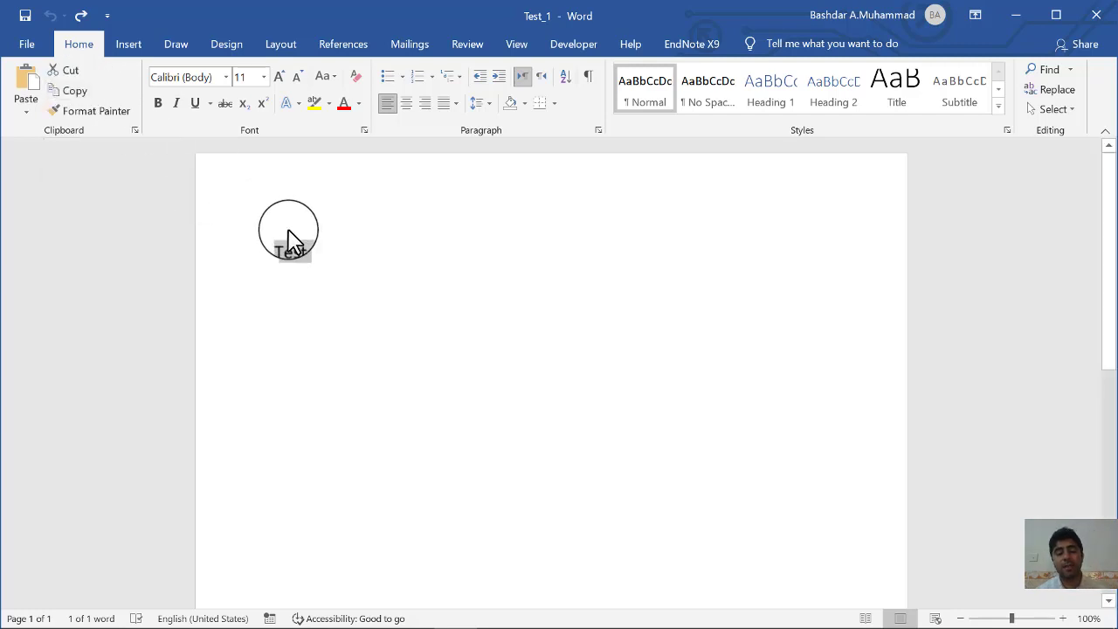
left_click(316, 255)
key("alt+shift")
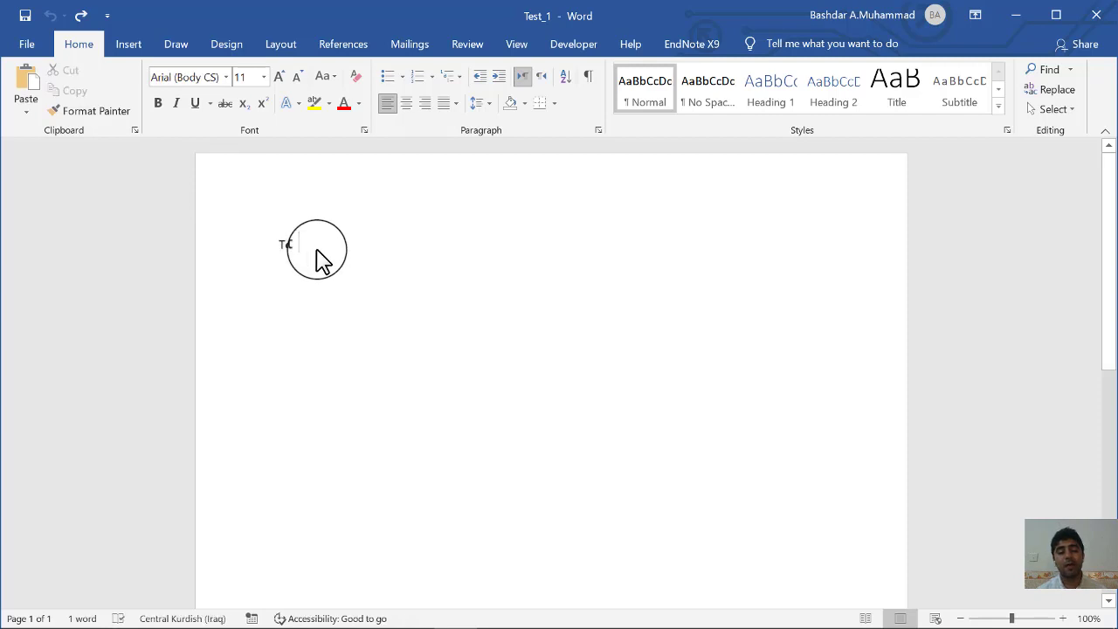
key("Return")
key("alt+shift")
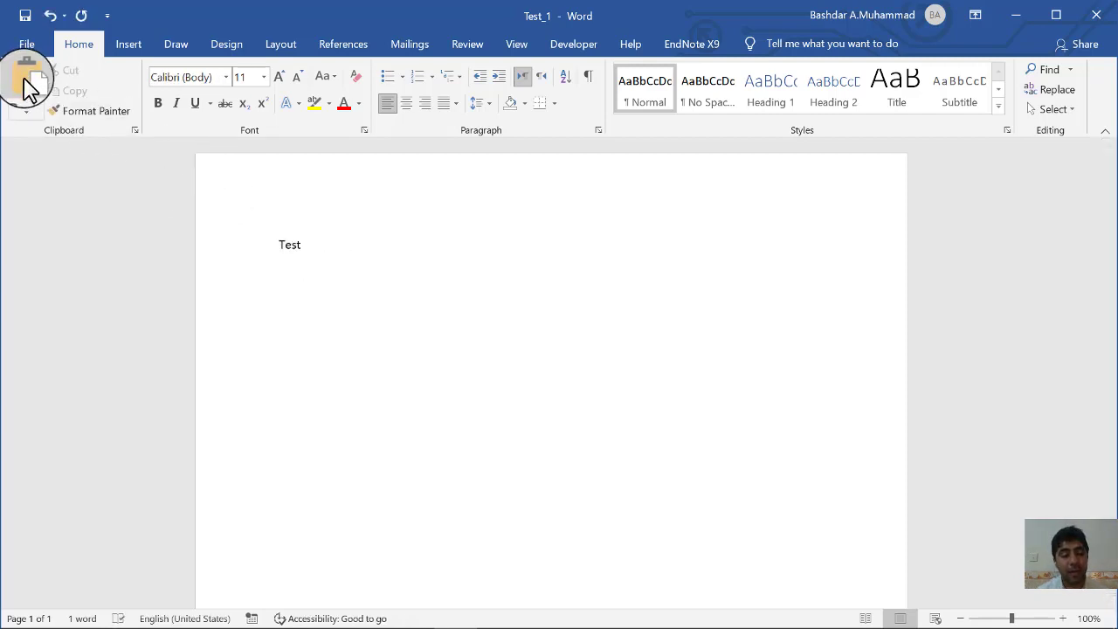
left_click(30, 88)
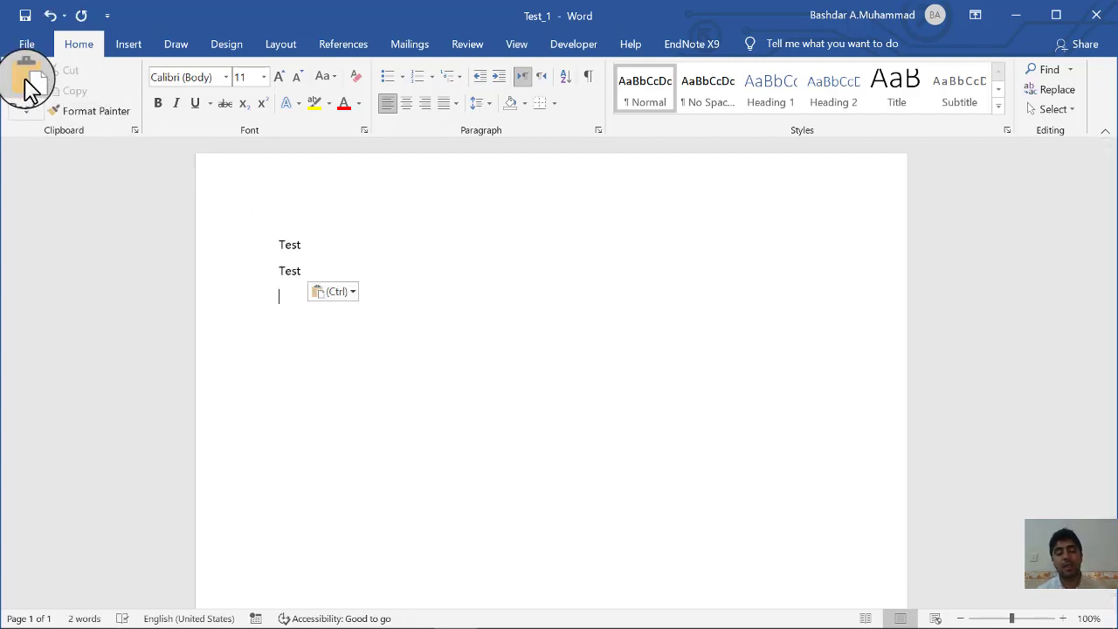
left_click(25, 77)
left_click(25, 78)
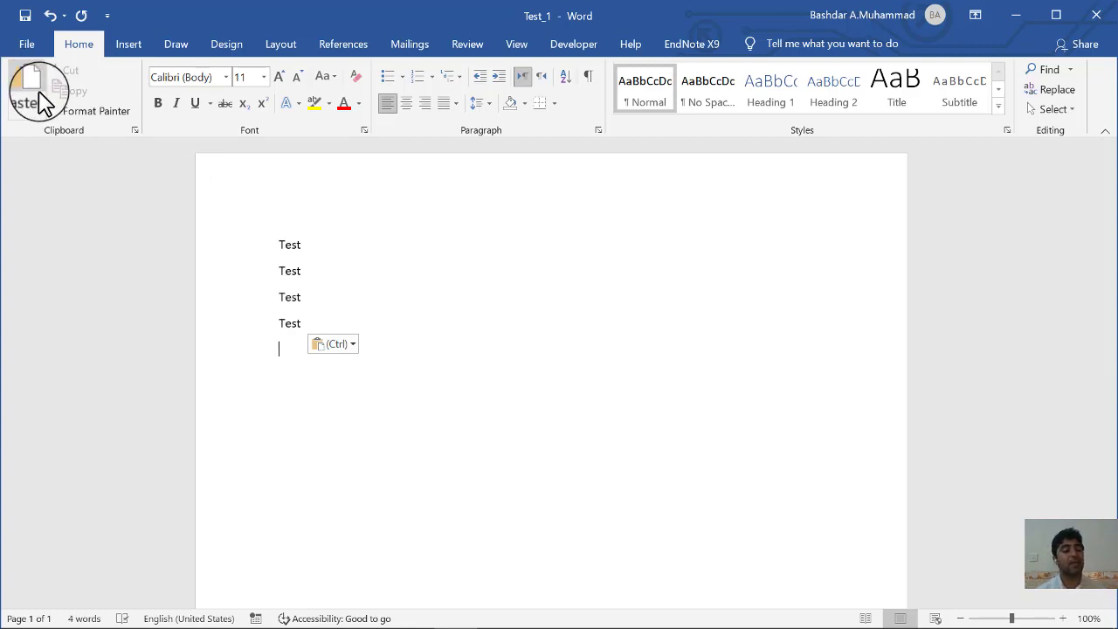
Paste extra copies of Test onto the fourth line and cut the surplus one
left_click(297, 324)
double_click(297, 323)
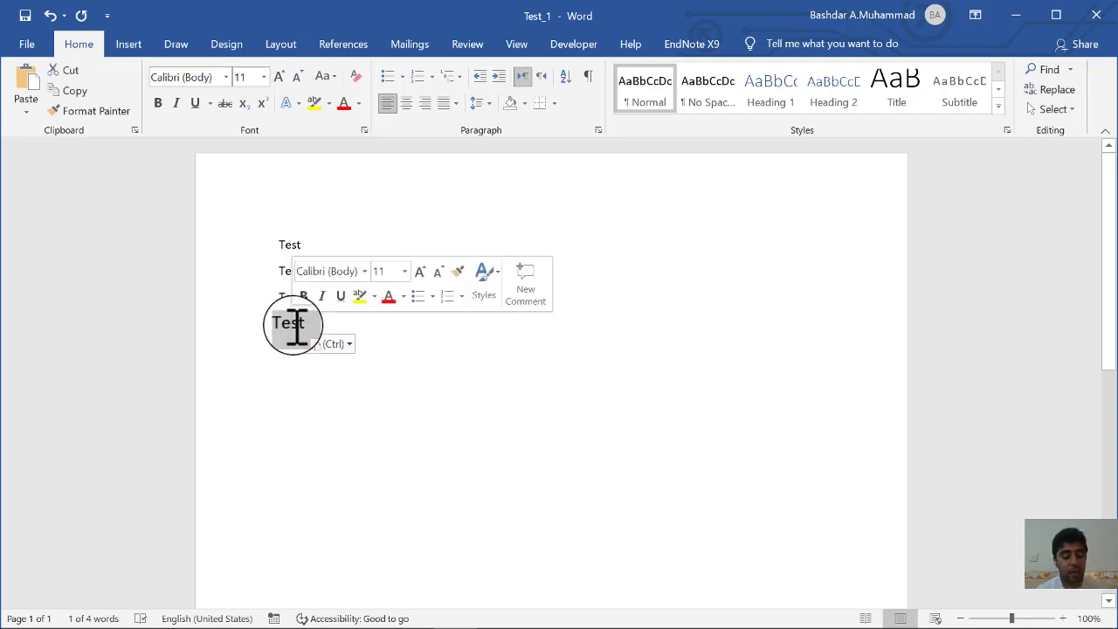
left_click(324, 337)
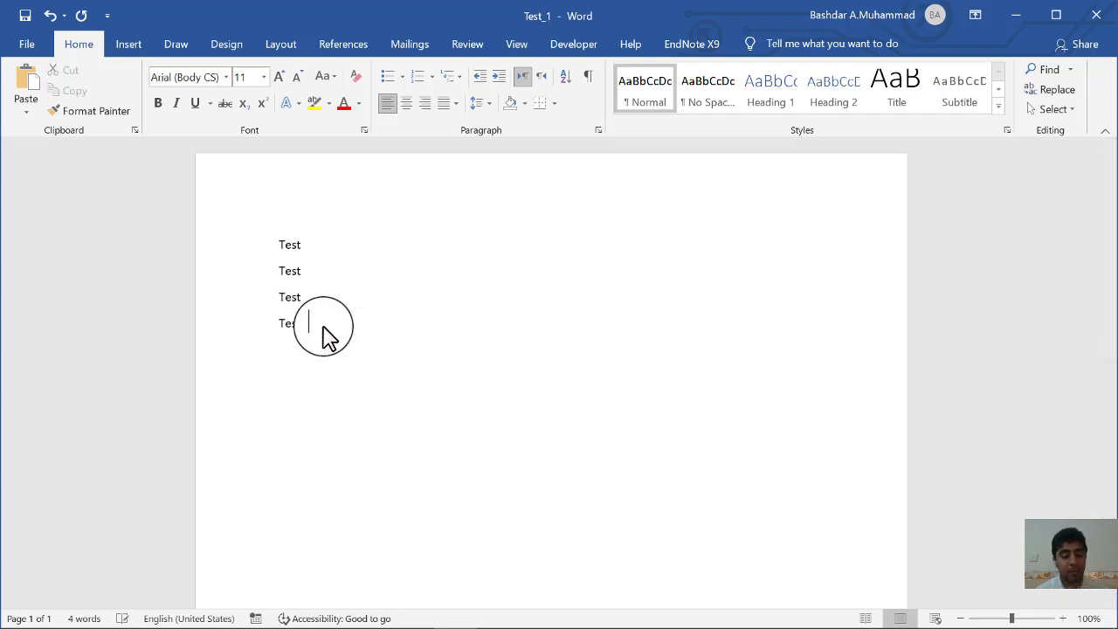
left_click(28, 85)
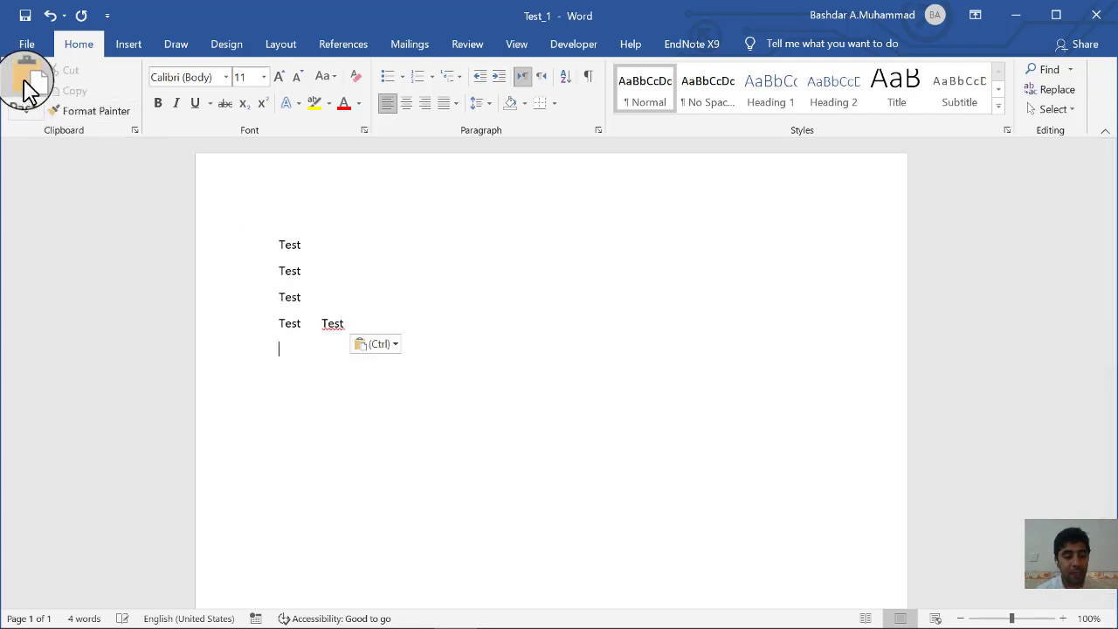
left_click(381, 328)
left_click(382, 327)
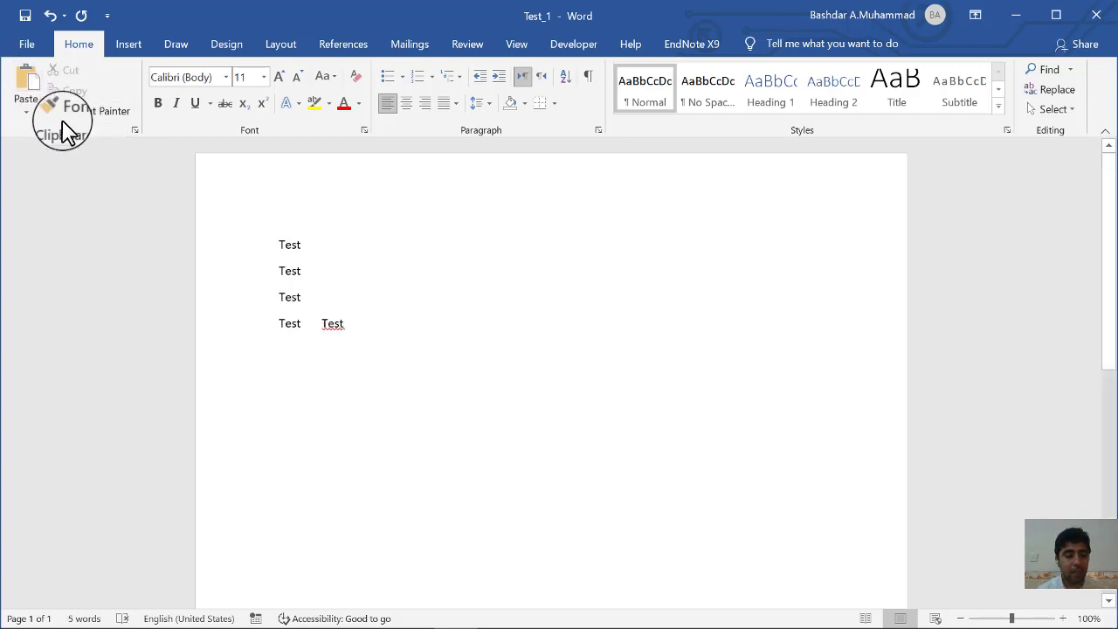
left_click(26, 87)
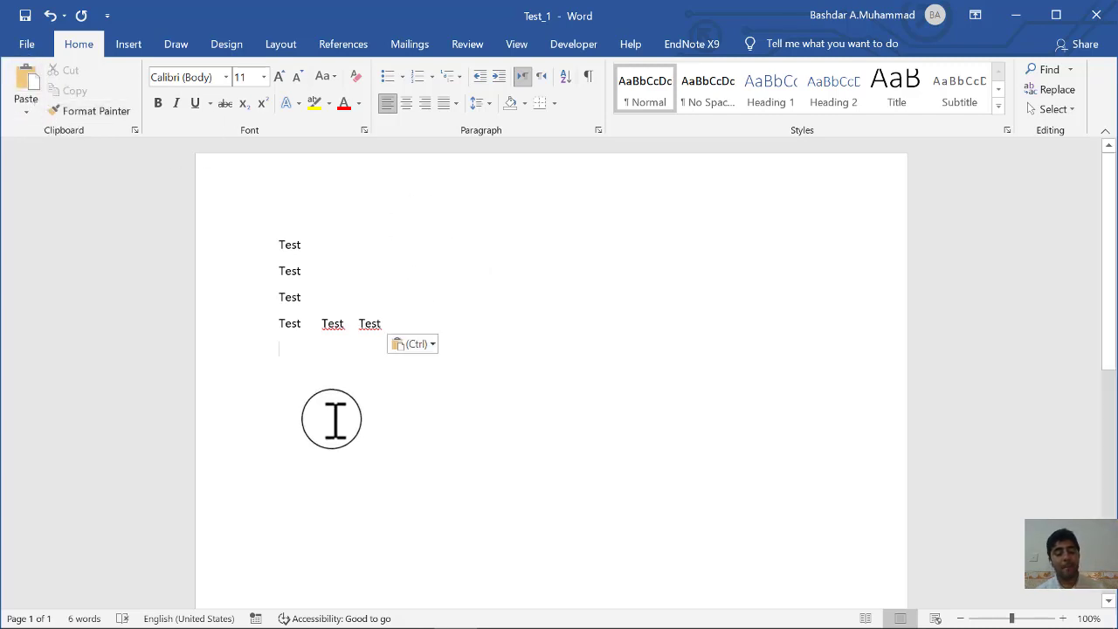
double_click(370, 325)
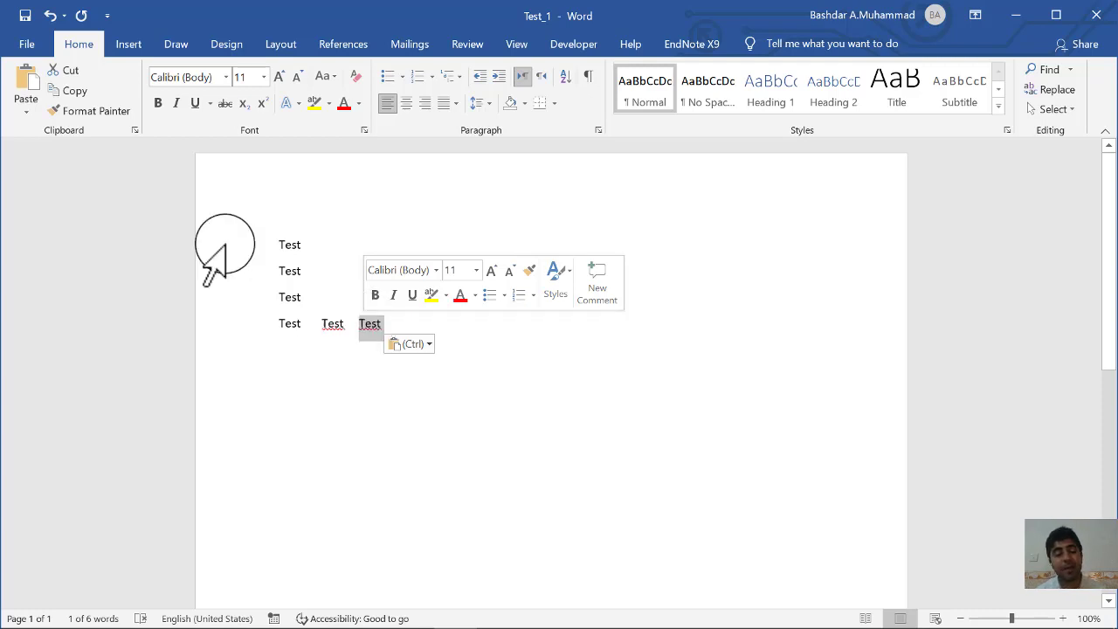
left_click(72, 85)
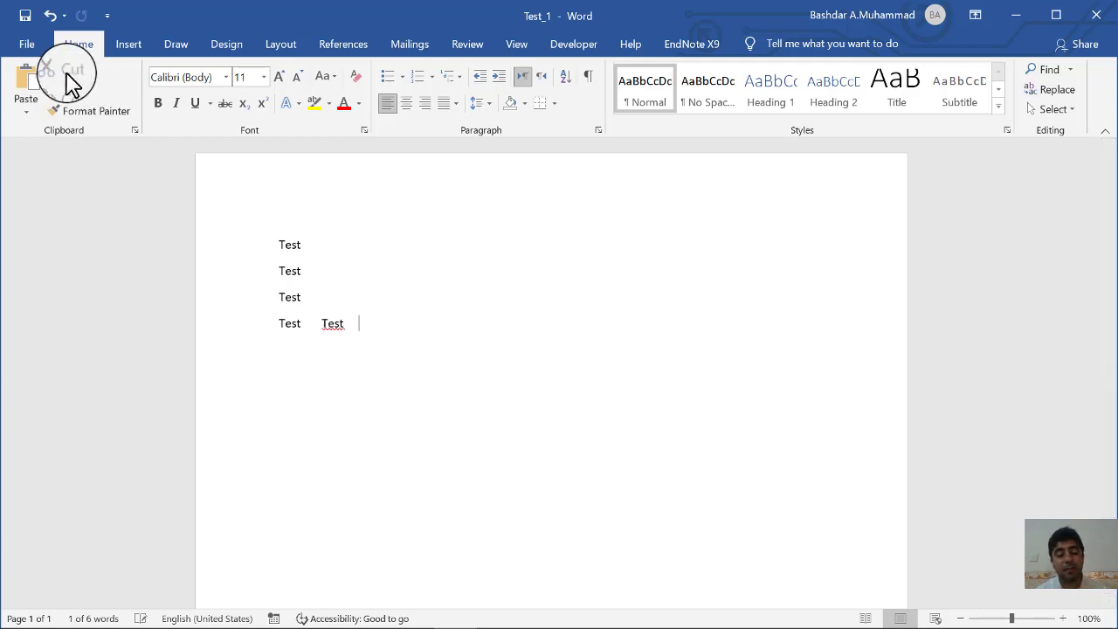
Paste Test at the end of line 4 again, then cut the last word
left_click(385, 388)
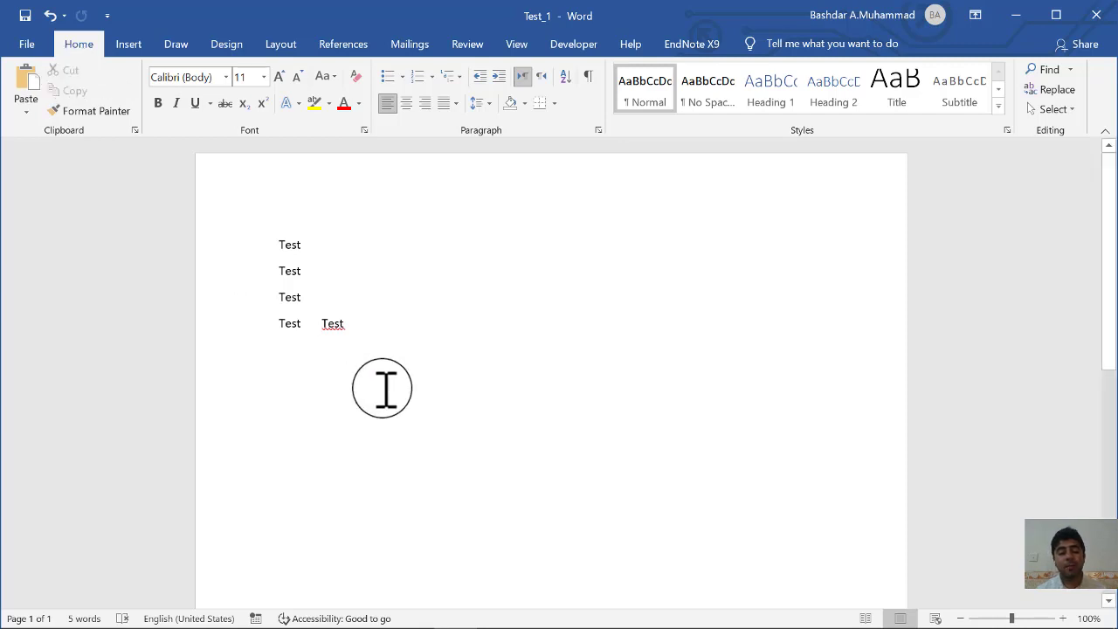
key("Return")
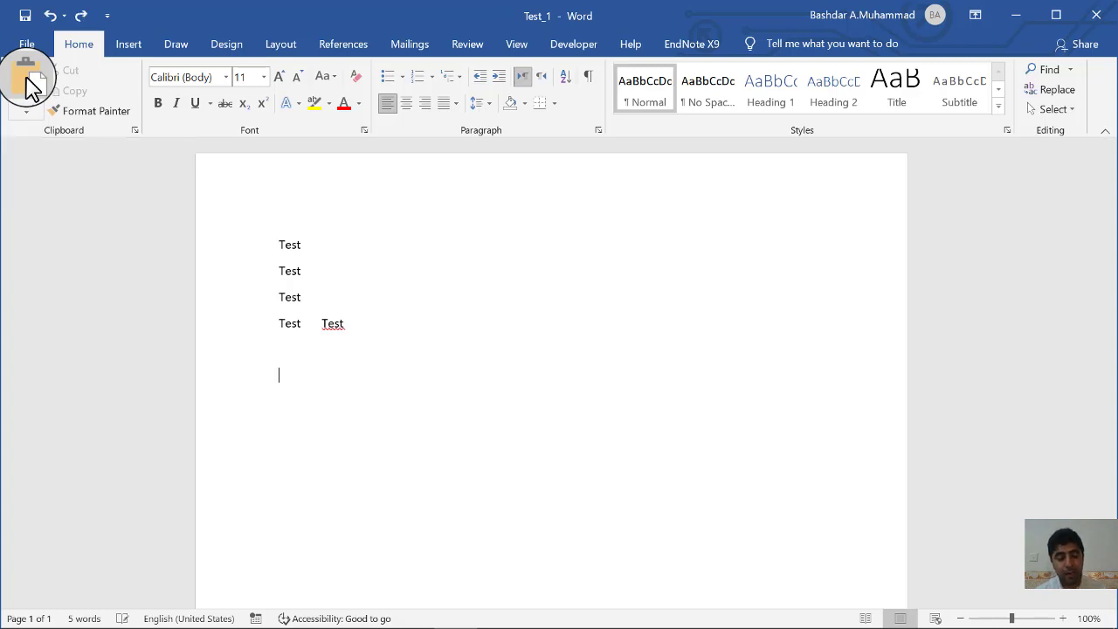
left_click(27, 77)
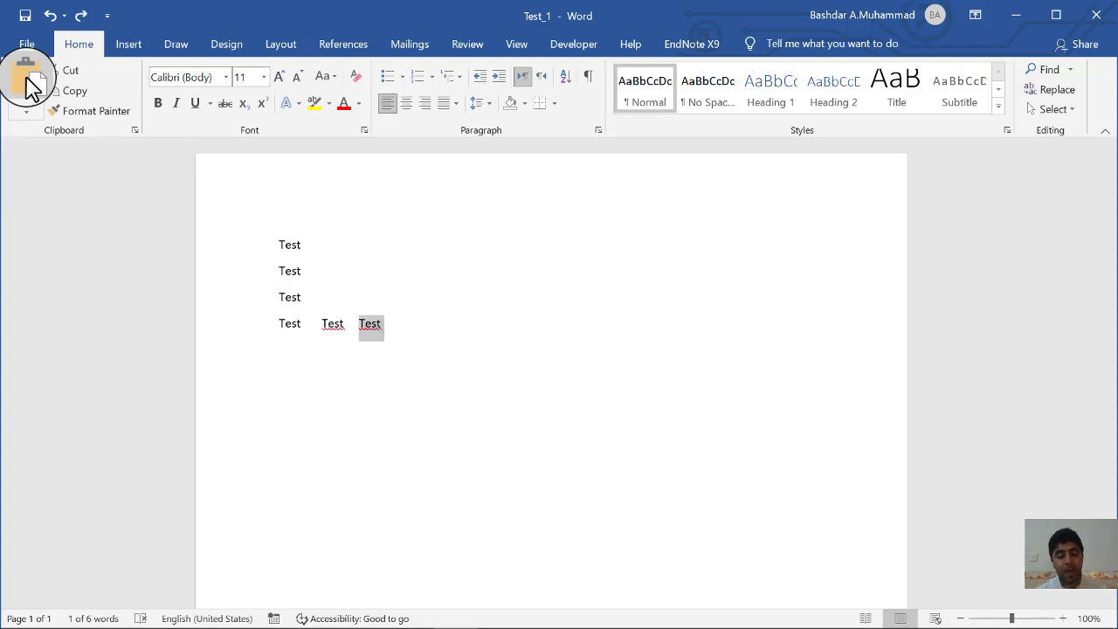
key("alt+shift")
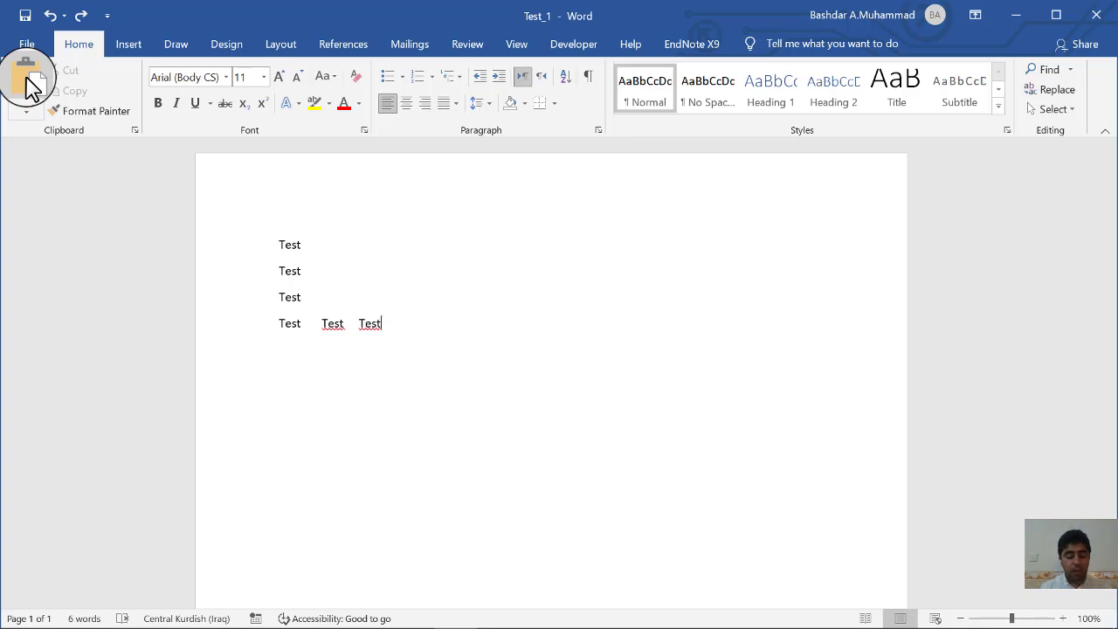
key("alt+shift")
type("2")
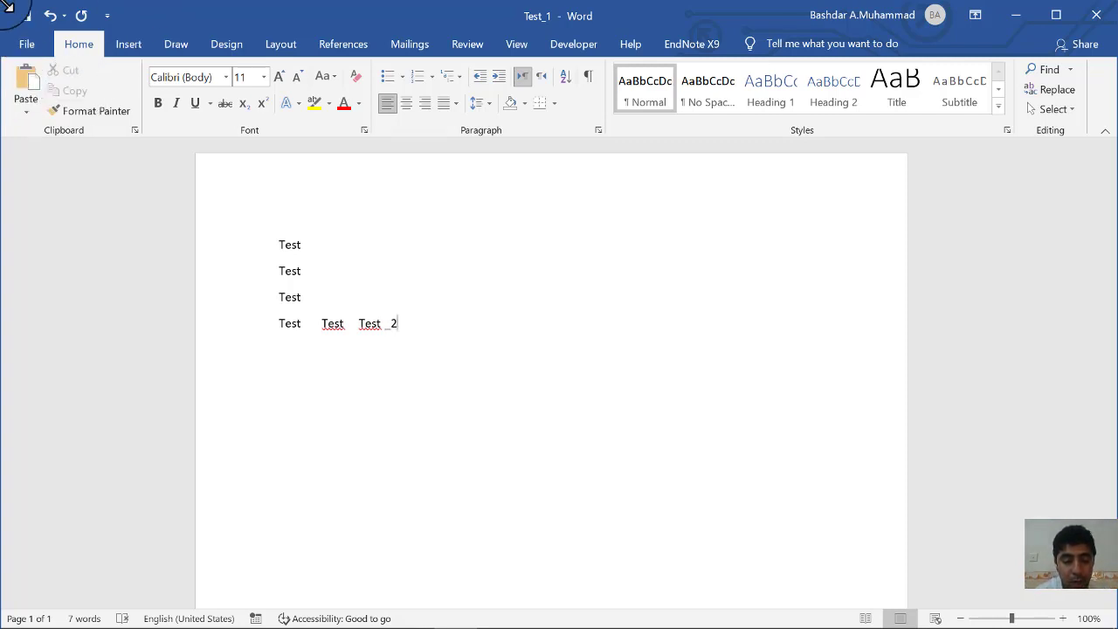
double_click(376, 324)
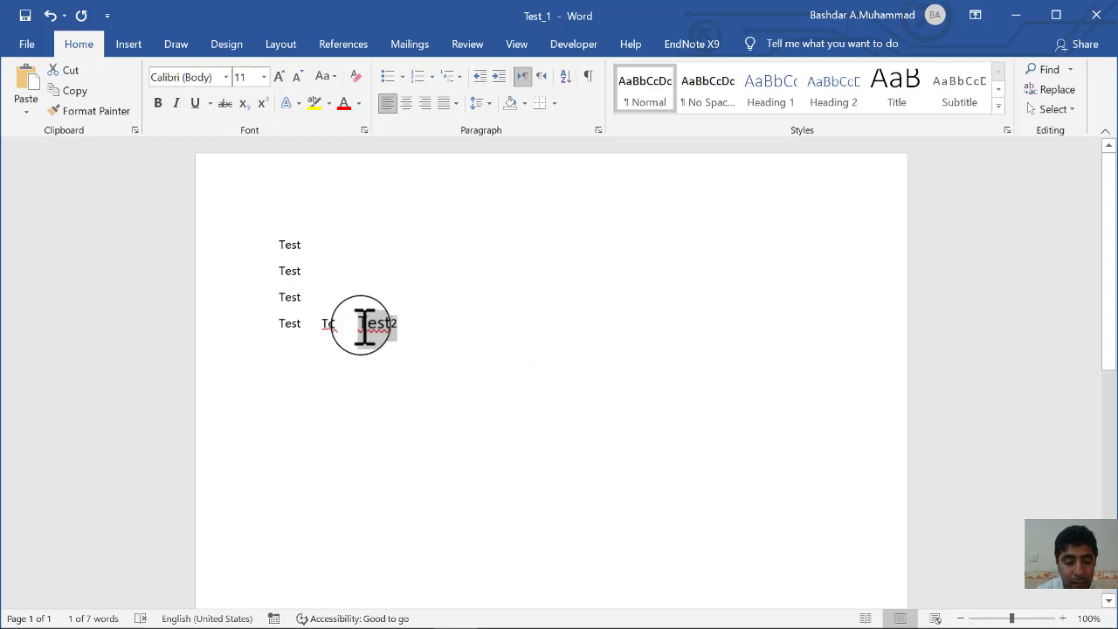
left_click(64, 69)
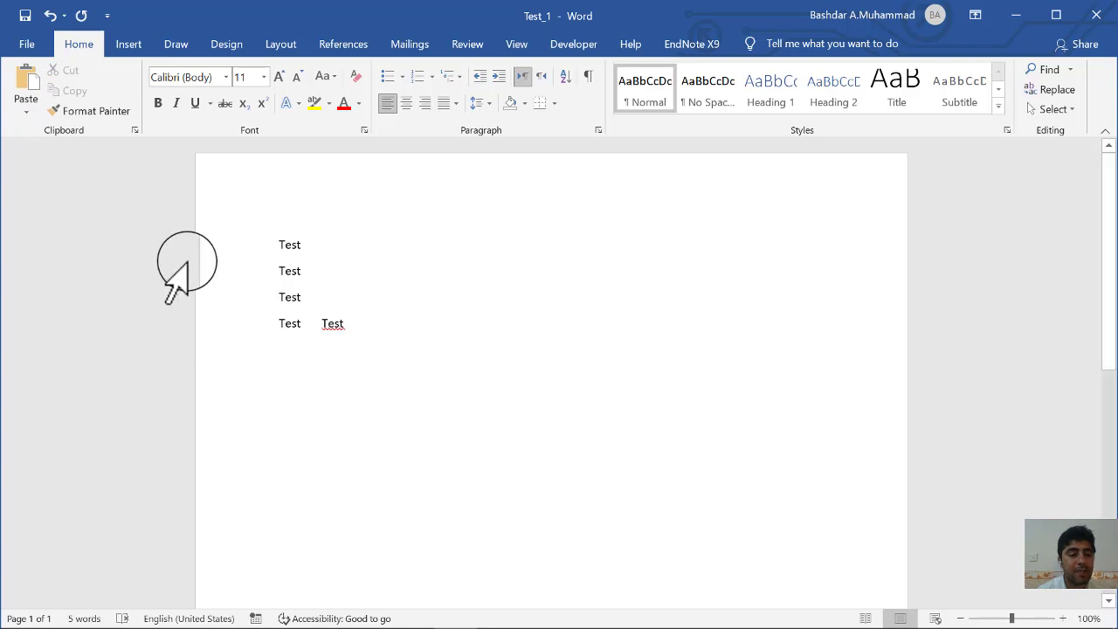
Paste Test _2 below the Test lines, copy it, and paste copies of it further down
left_click(26, 88)
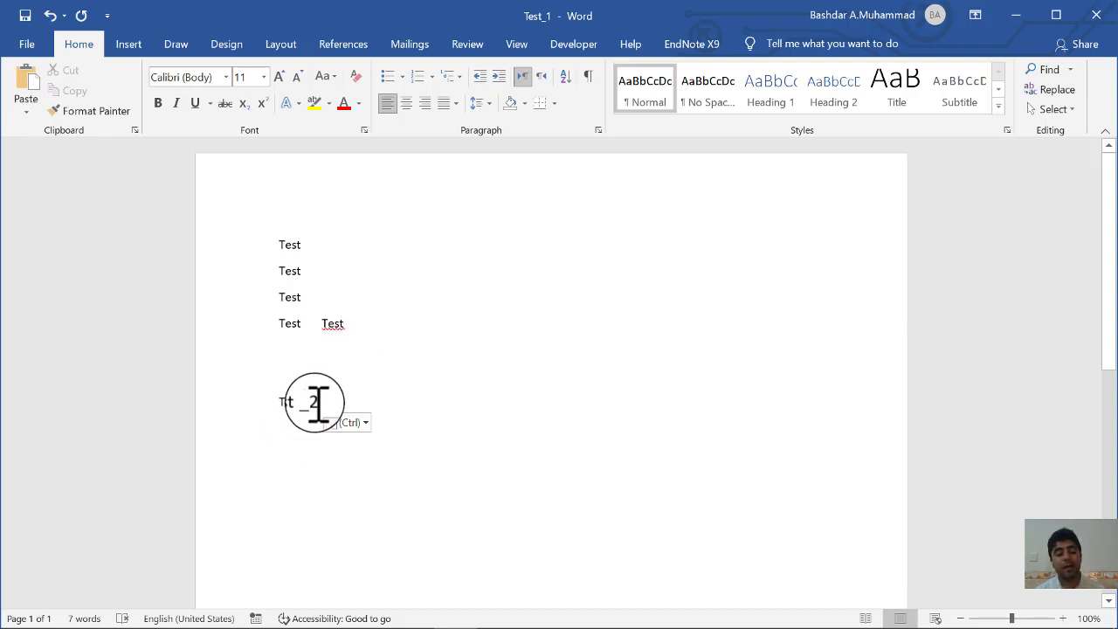
left_click_drag(319, 401, 254, 401)
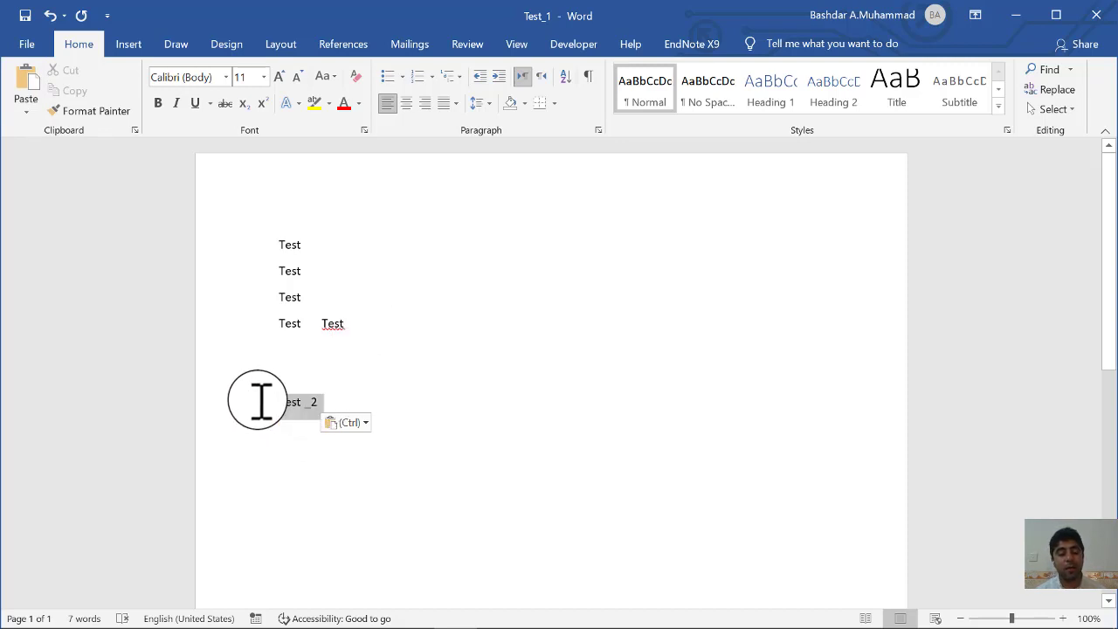
left_click(77, 91)
key("End")
key("Return")
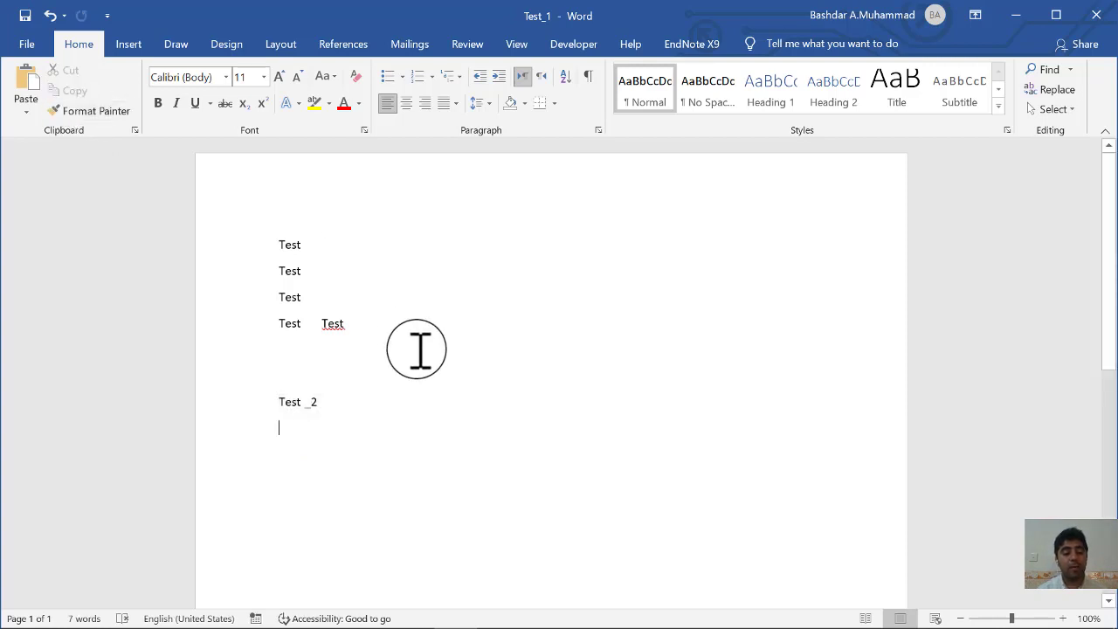
left_click(26, 83)
left_click(26, 83)
left_click(26, 82)
left_click(26, 83)
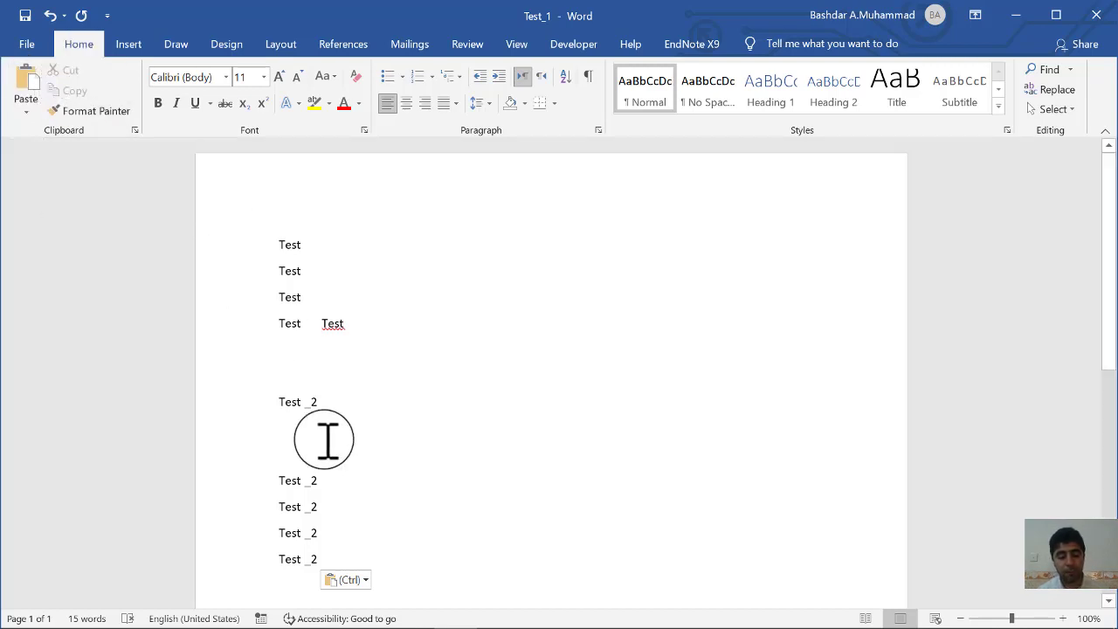
Delete all the Test lines, type Computer in their place, and select it
mouse_move(305, 589)
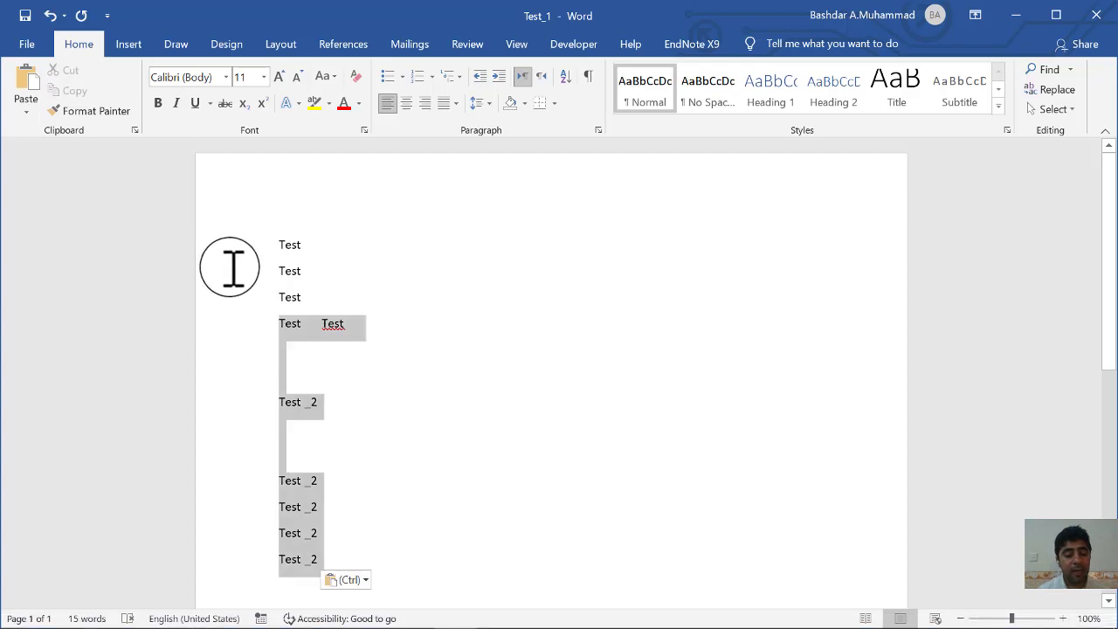
left_click_drag(304, 585, 229, 230)
key("Delete")
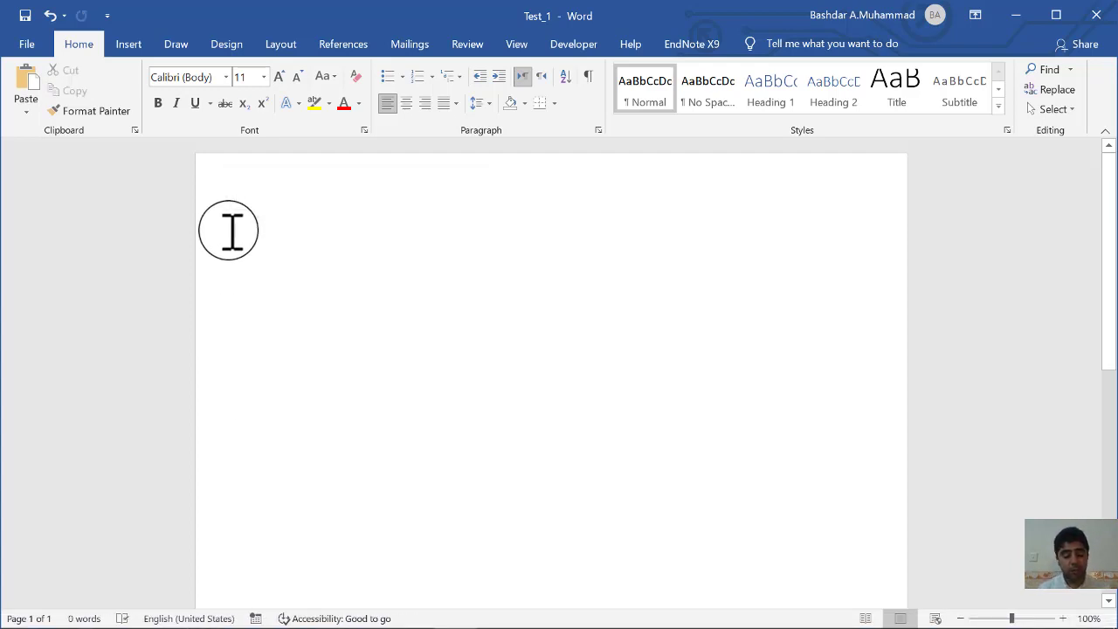
type("cuter")
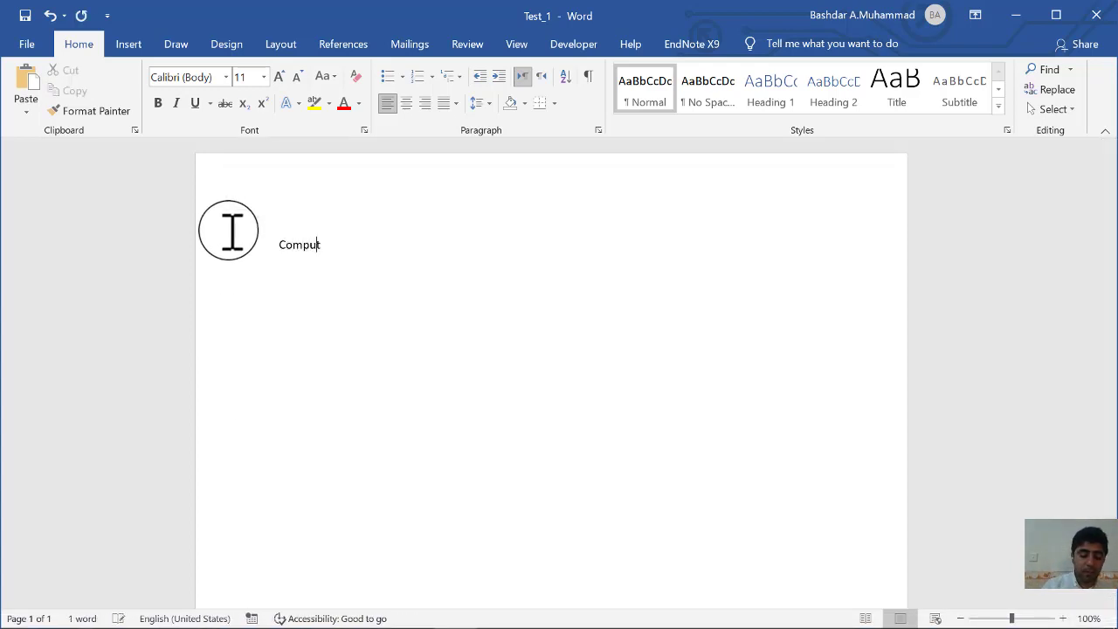
double_click(290, 246)
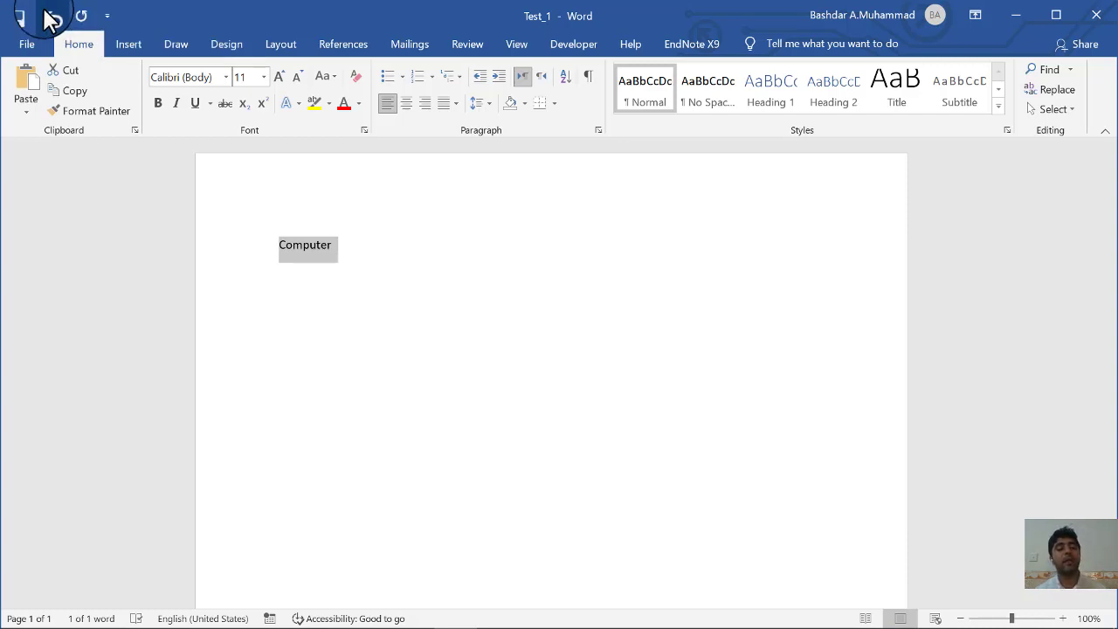
left_click(107, 16)
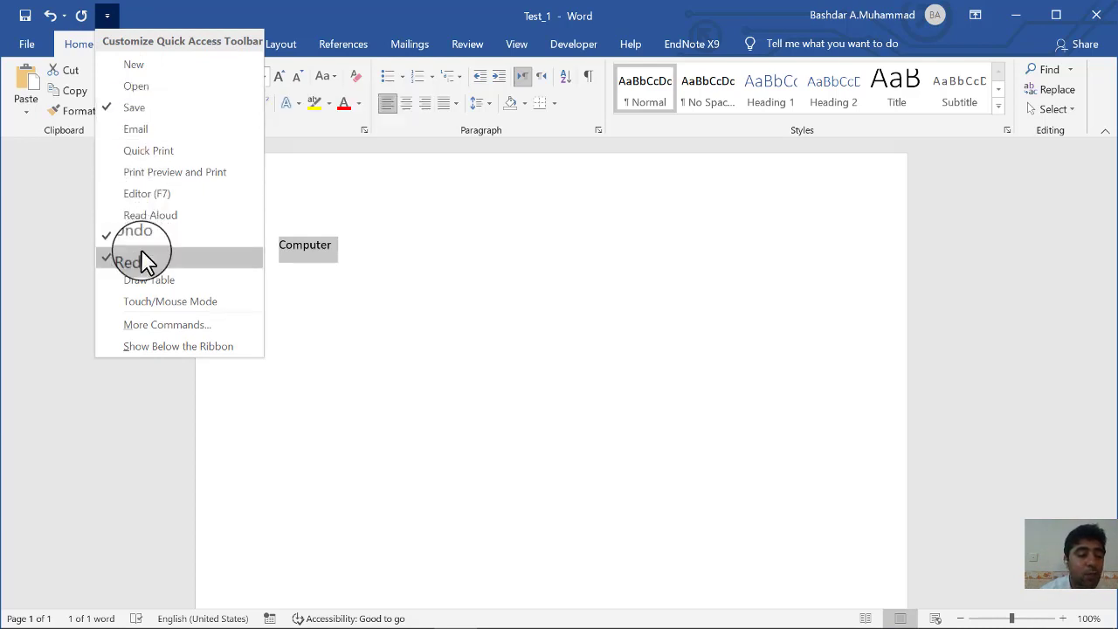
Toggle the New shortcut on and off, then open Word Options' Quick Access Toolbar page
left_click(140, 70)
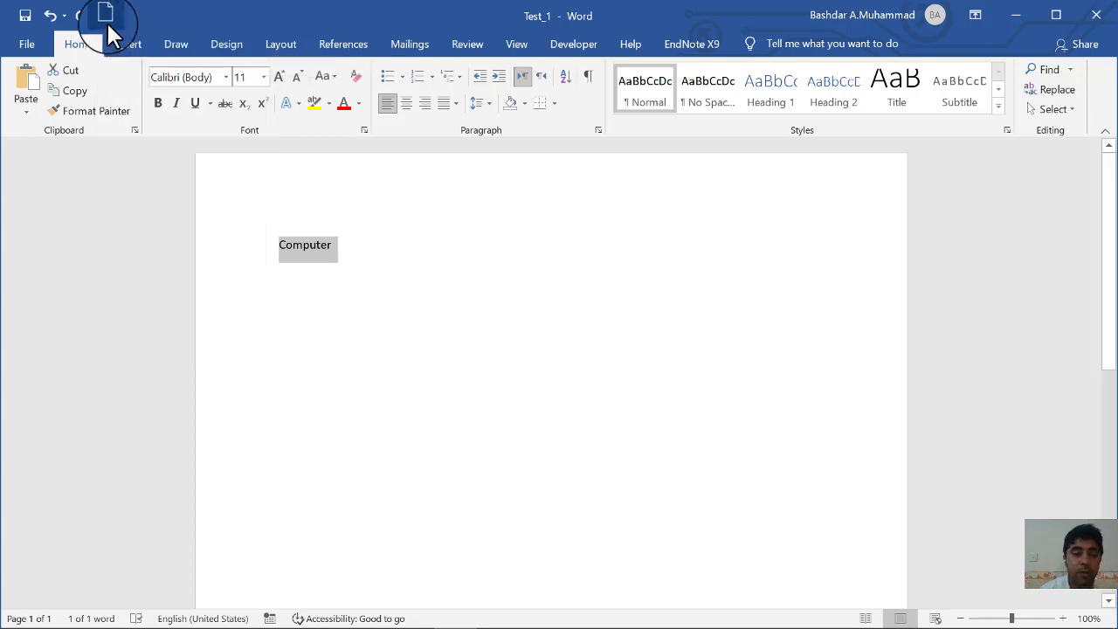
left_click(131, 15)
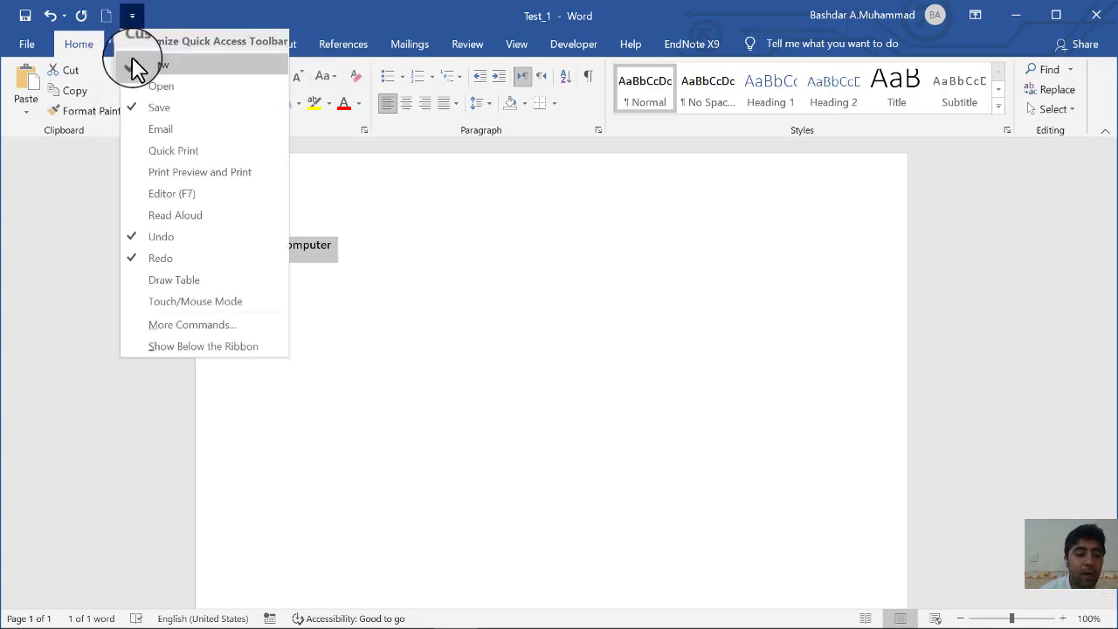
left_click(135, 69)
left_click(107, 18)
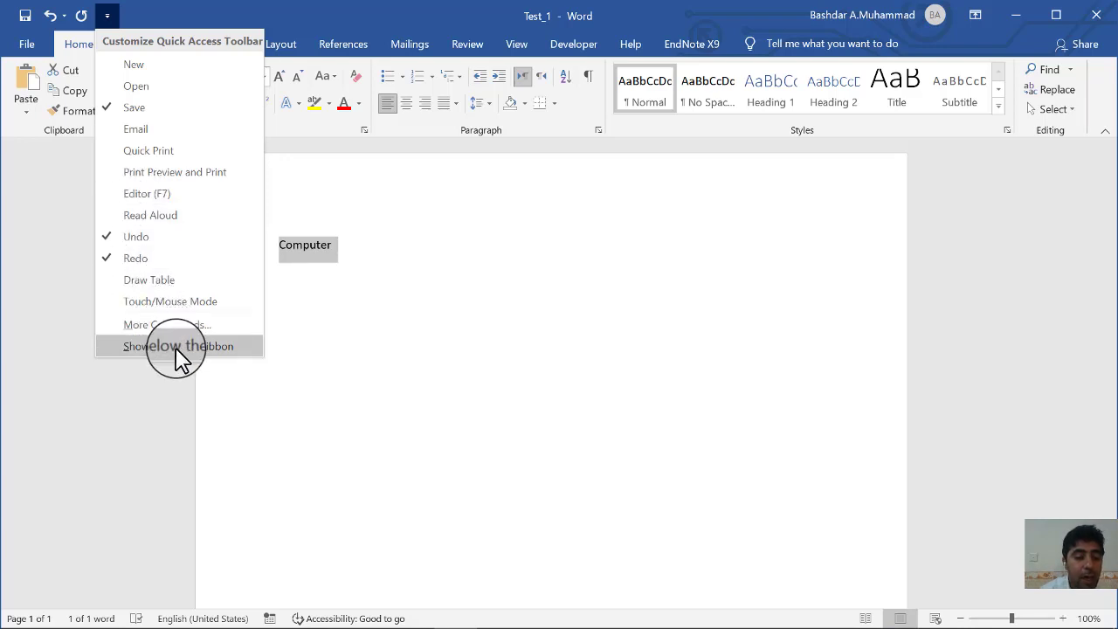
left_click(167, 325)
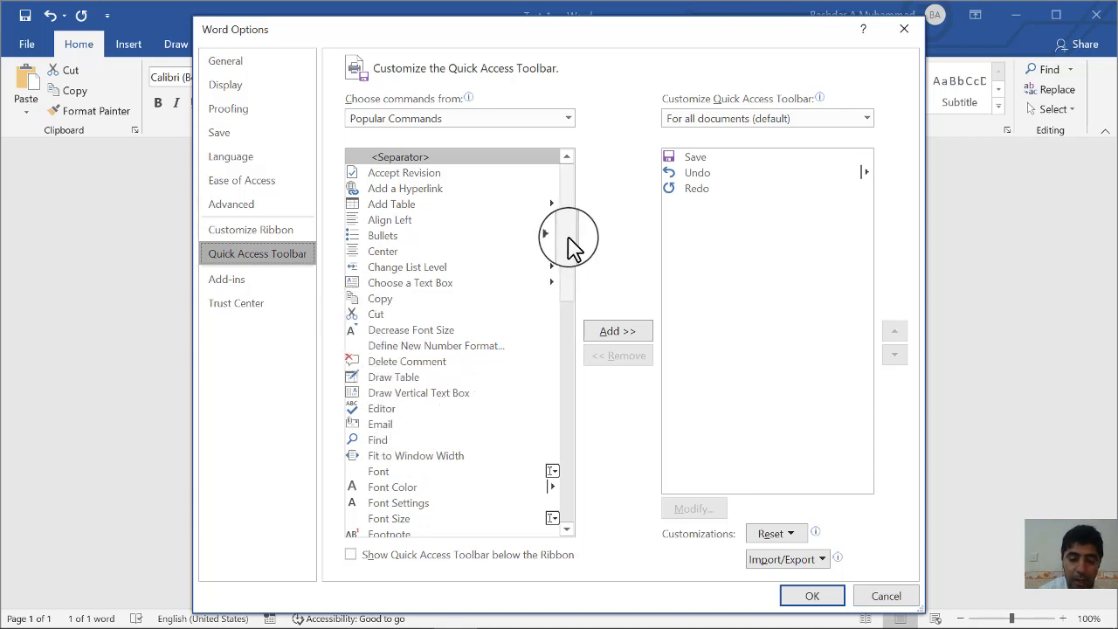
Add the Shapes command to the quick access toolbar in Word Options
left_click_drag(568, 234, 530, 422)
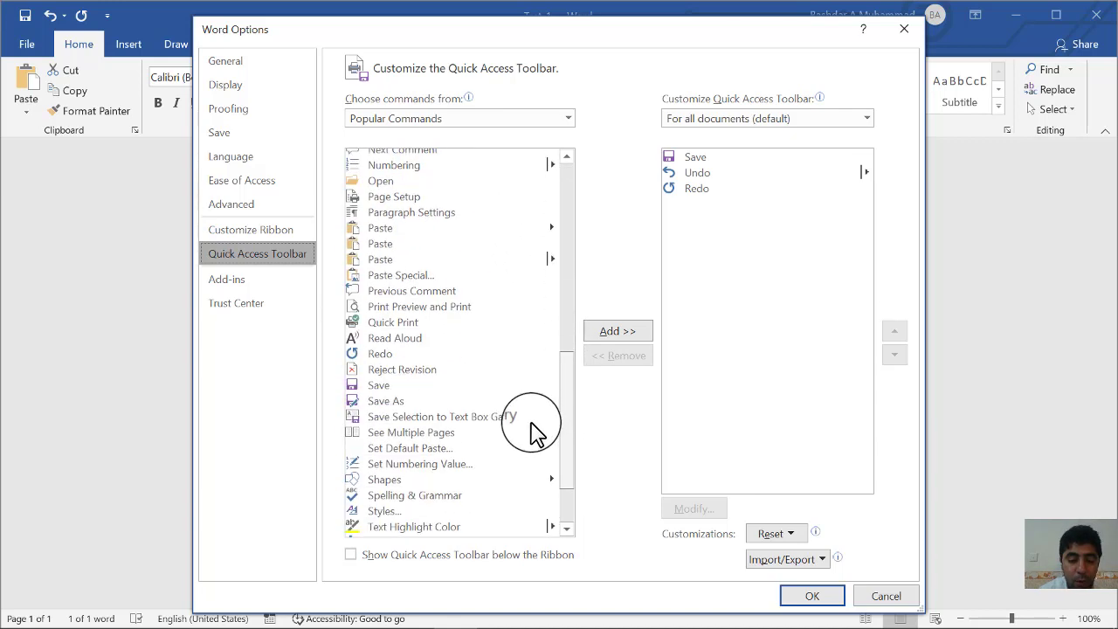
scroll(530, 427, "down", 1)
scroll(528, 454, "down", 1)
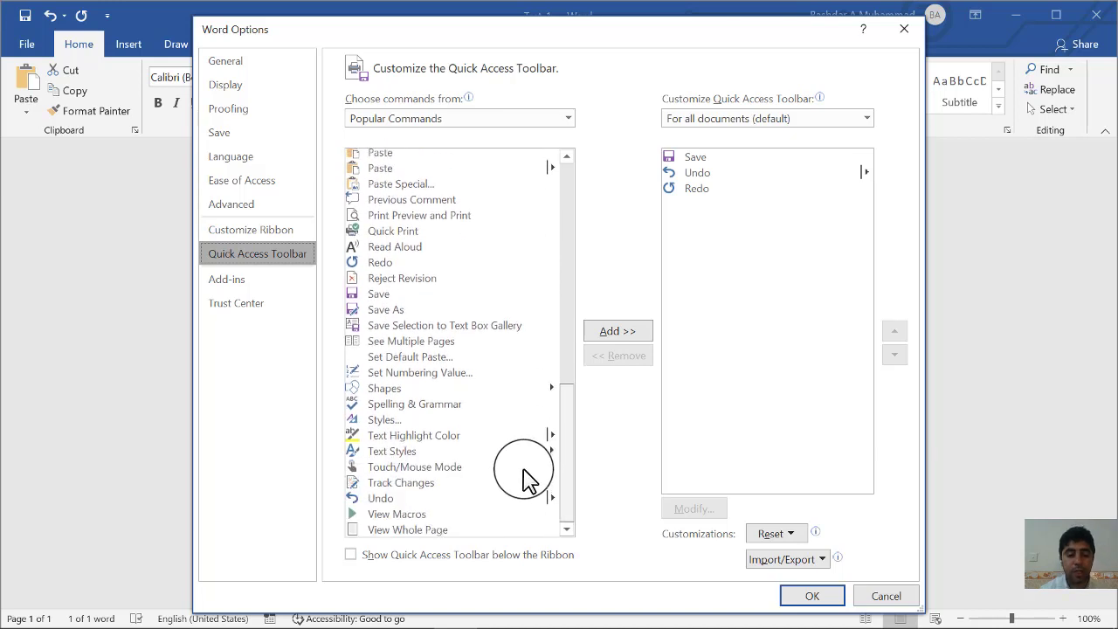
left_click(414, 389)
left_click(618, 333)
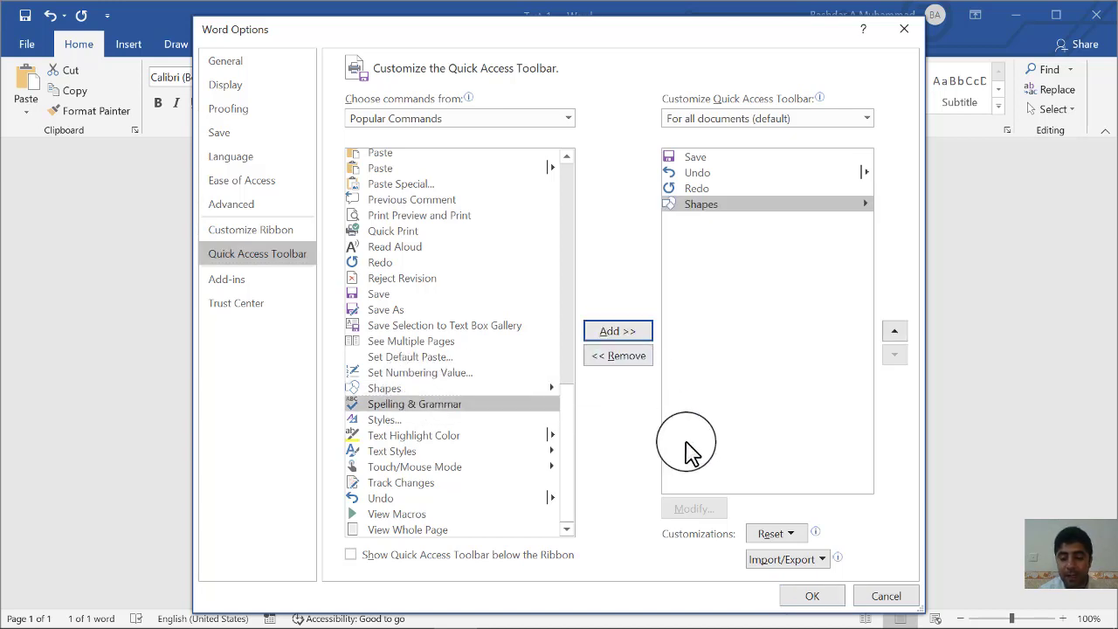
left_click(804, 598)
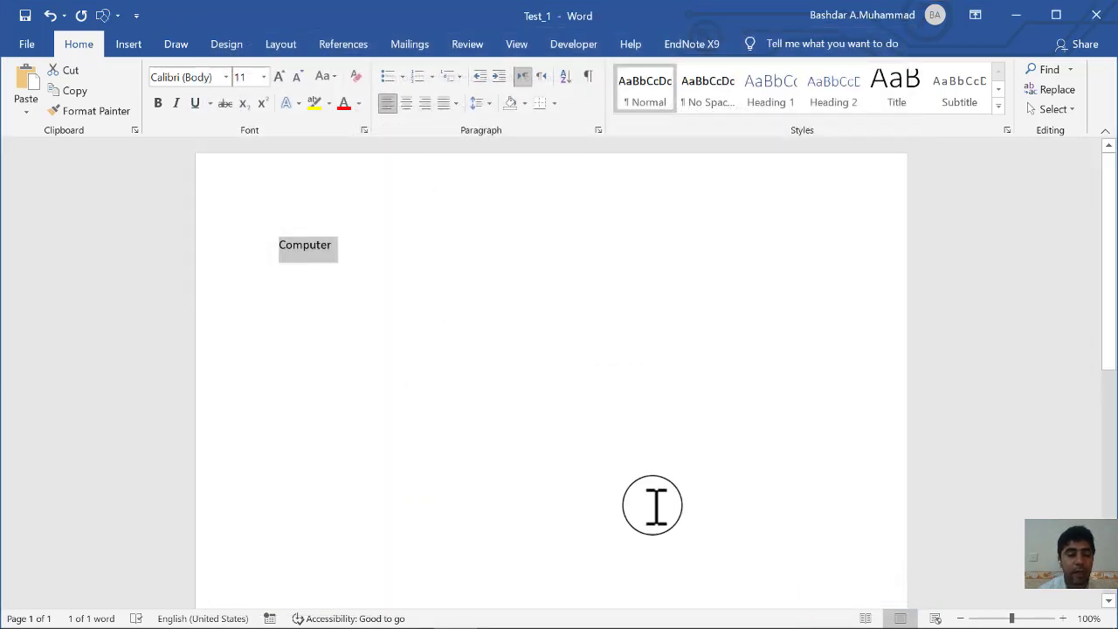
Try the Shapes gallery, then remove Shapes from the quick access toolbar again
left_click(121, 15)
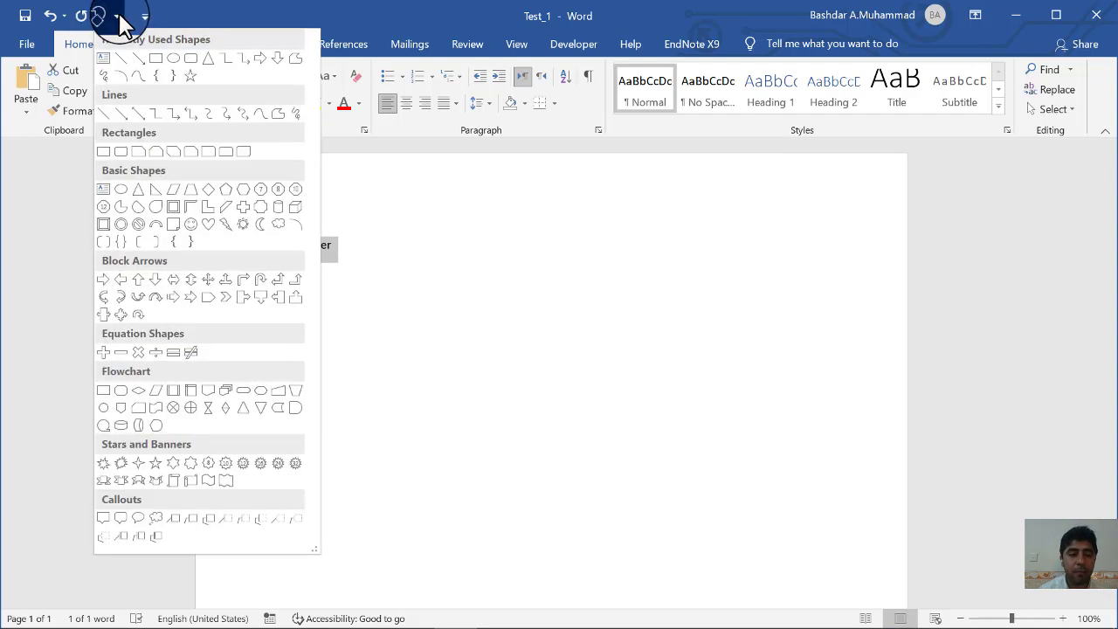
left_click(119, 17)
left_click(137, 16)
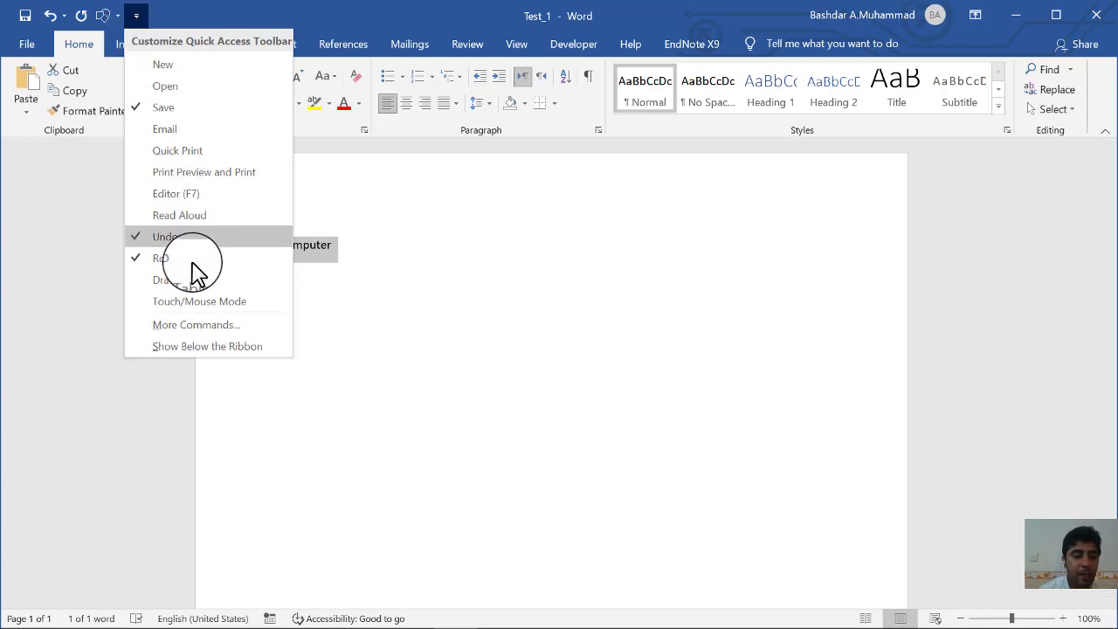
left_click(199, 331)
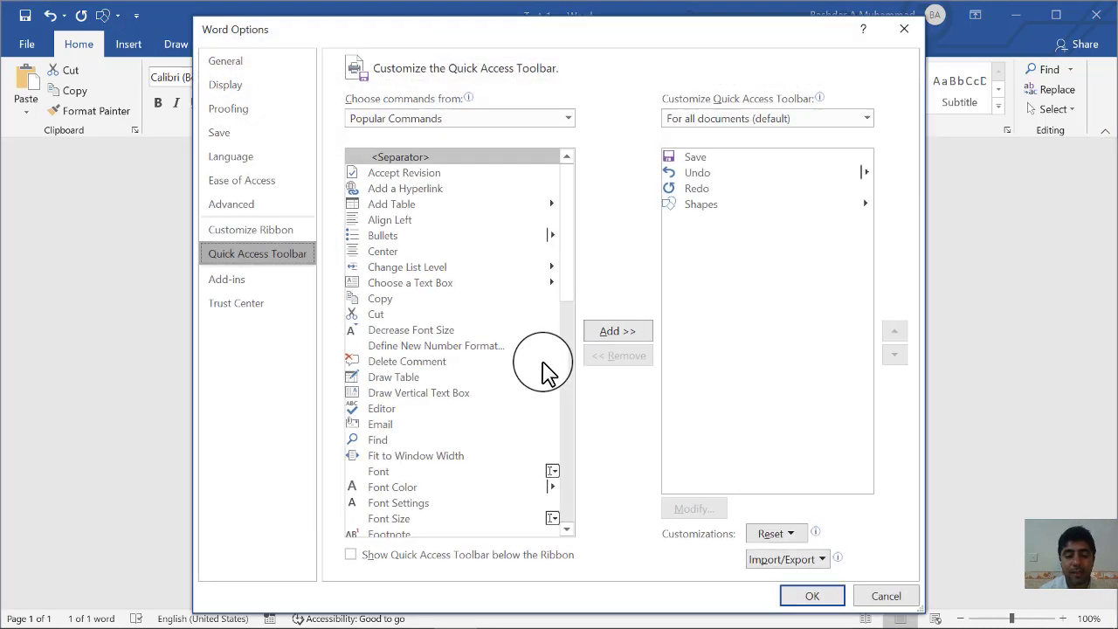
left_click(703, 207)
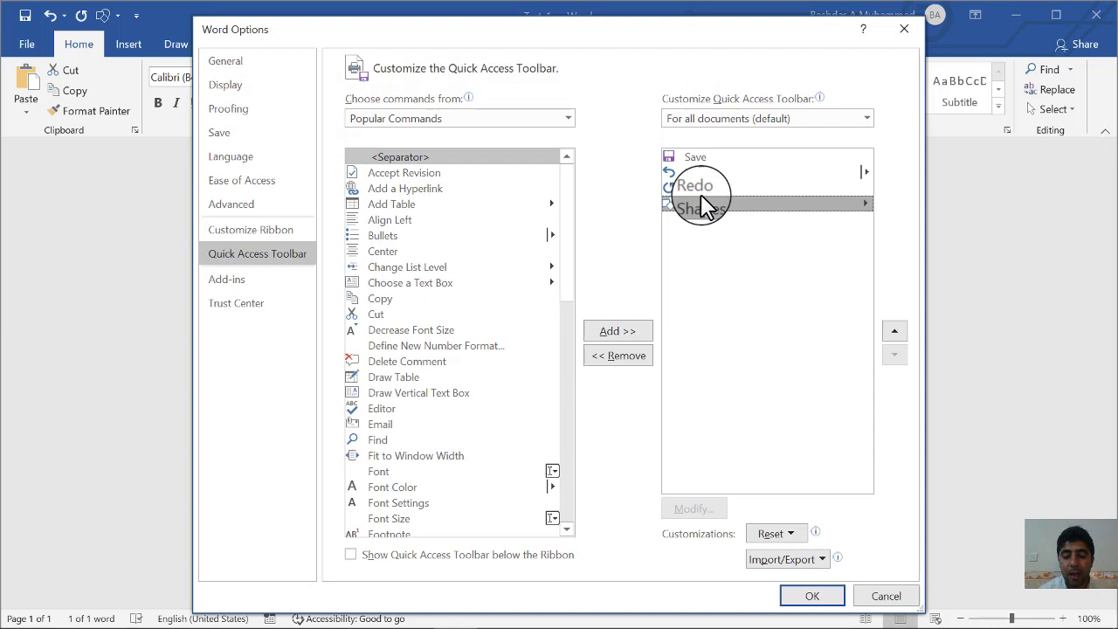
left_click(624, 356)
left_click(811, 595)
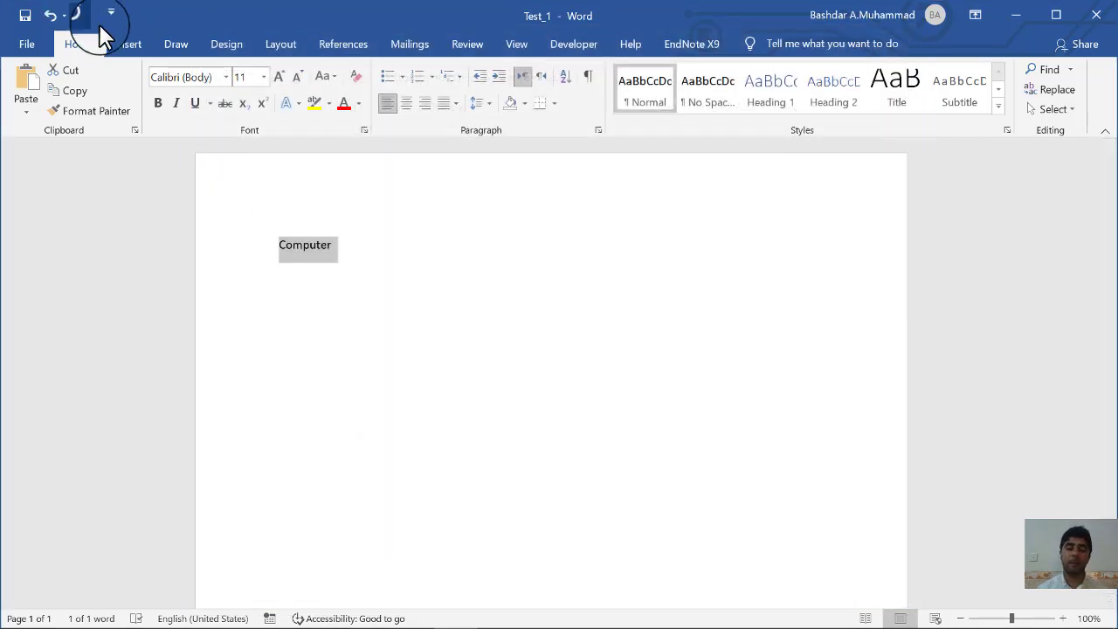
left_click(126, 45)
left_click(175, 44)
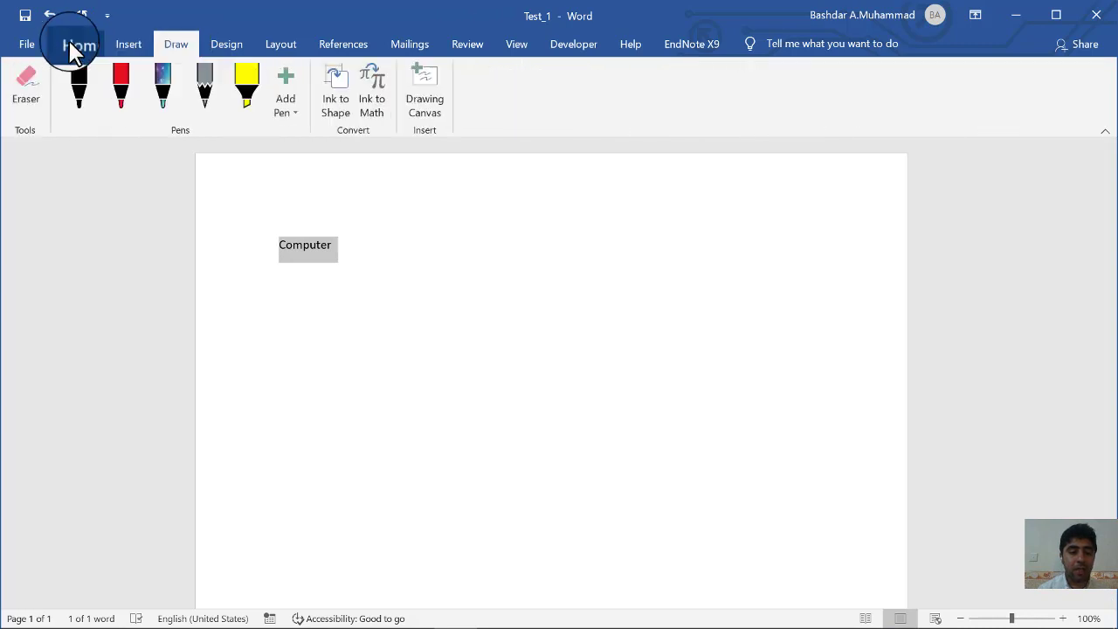
left_click(77, 44)
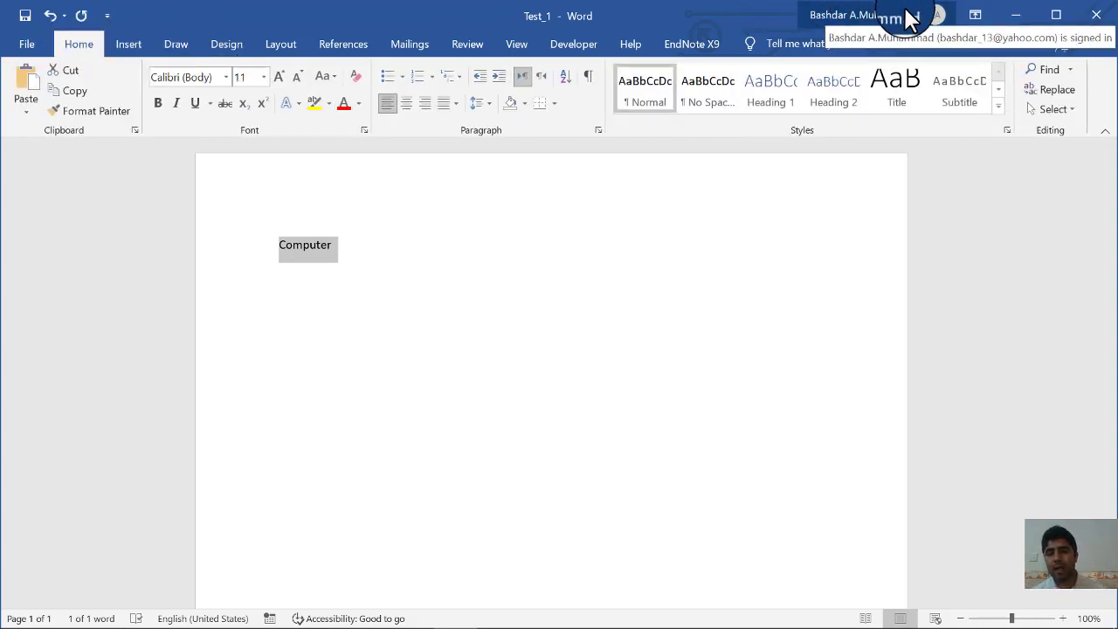
left_click(1015, 21)
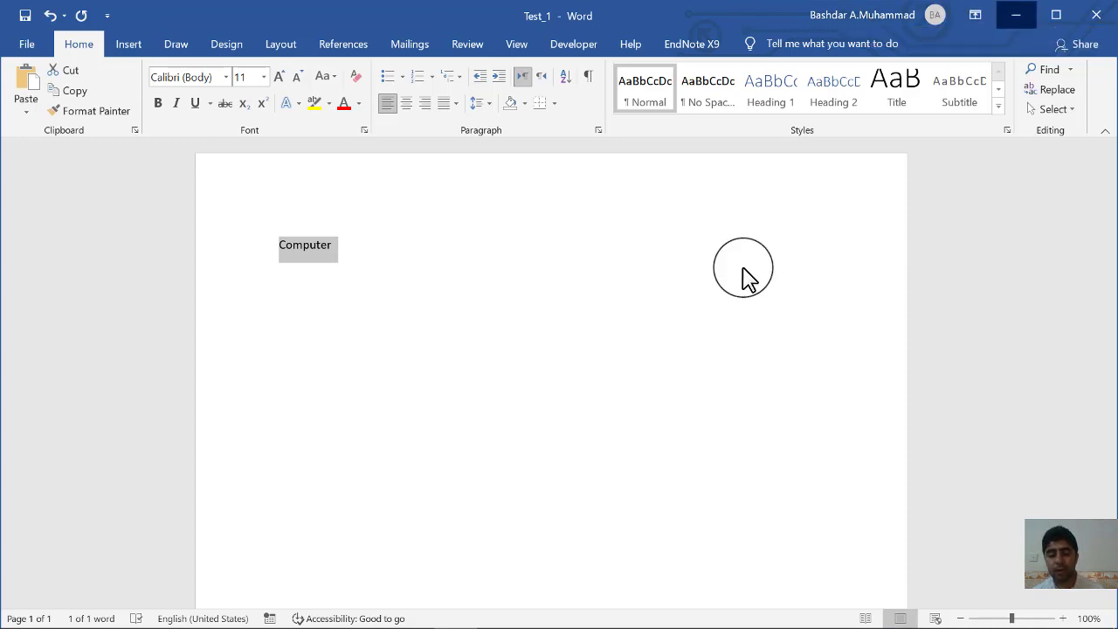
mouse_move(449, 609)
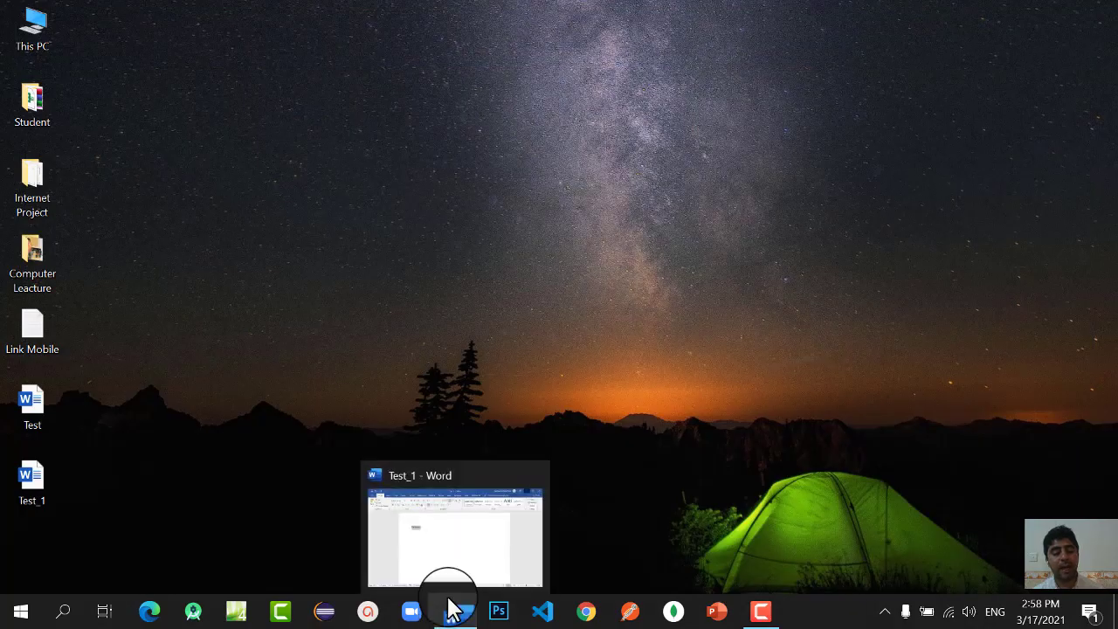
left_click(444, 573)
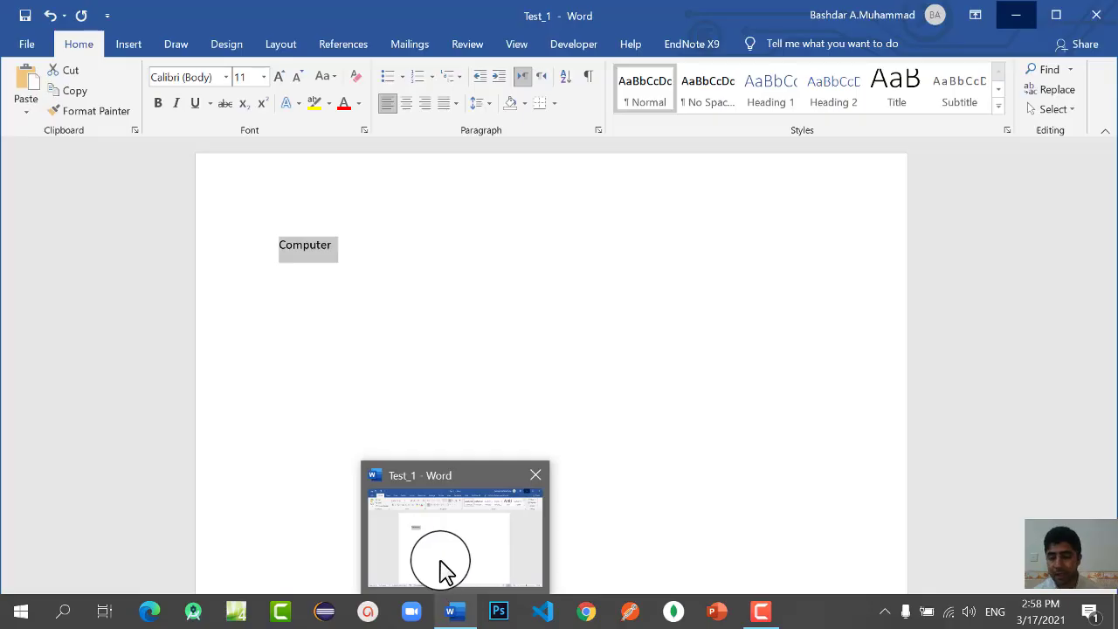
left_click(1056, 13)
left_click(1055, 23)
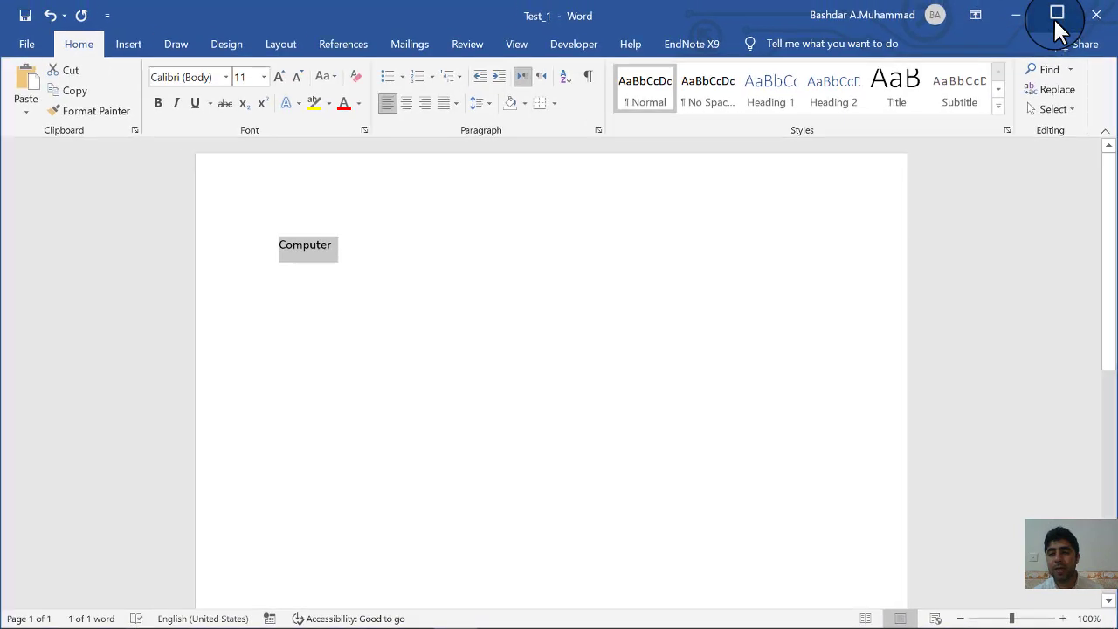
left_click_drag(1110, 6, 826, 218)
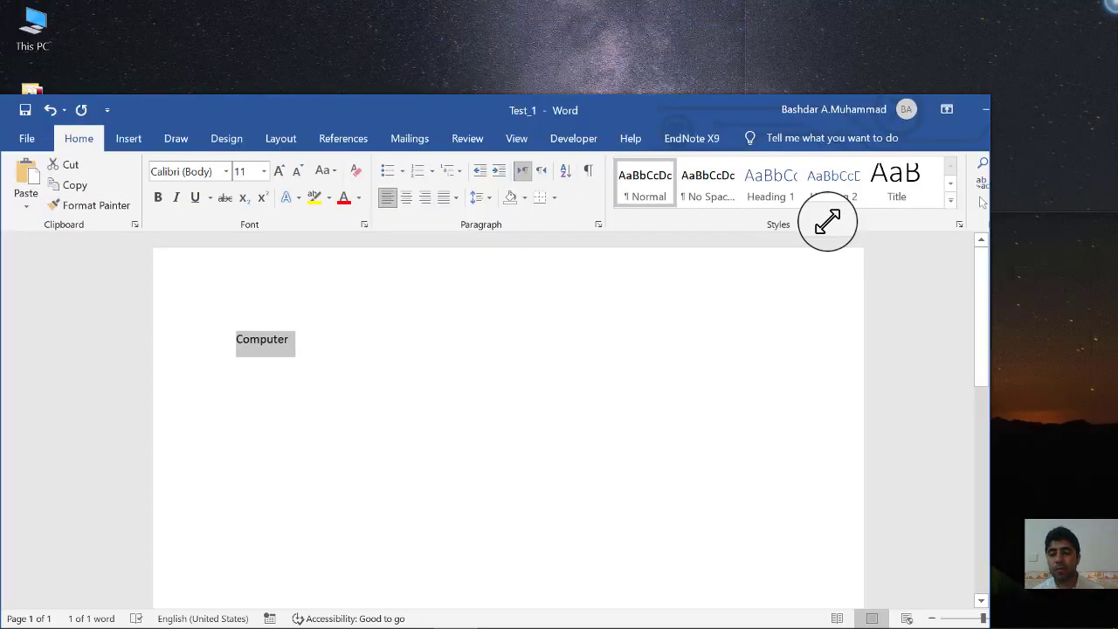
left_click(775, 229)
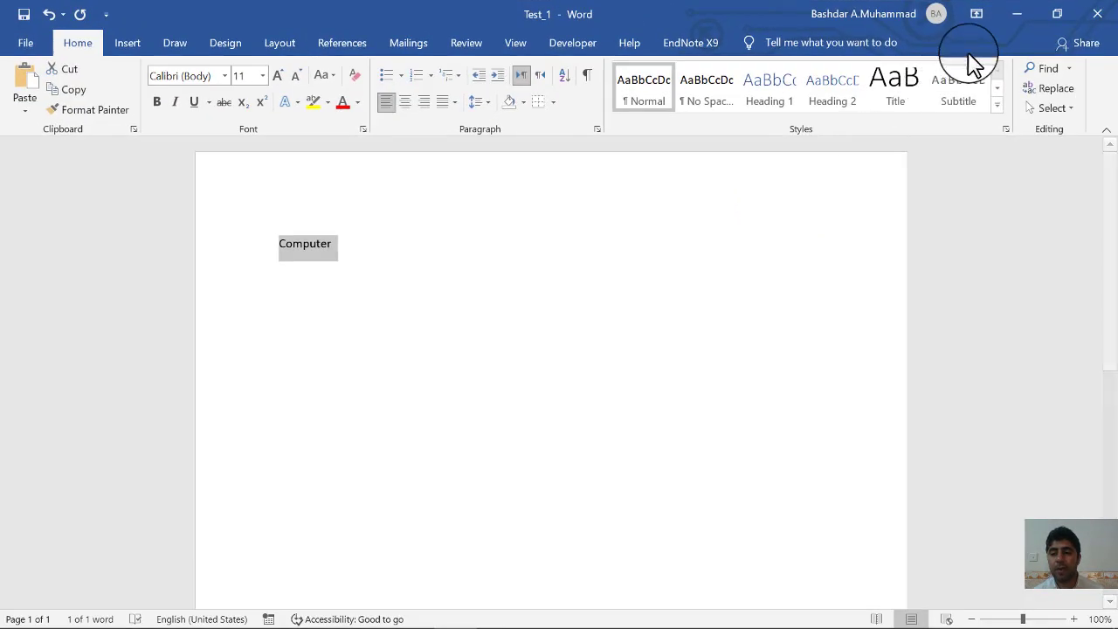
left_click(1052, 22)
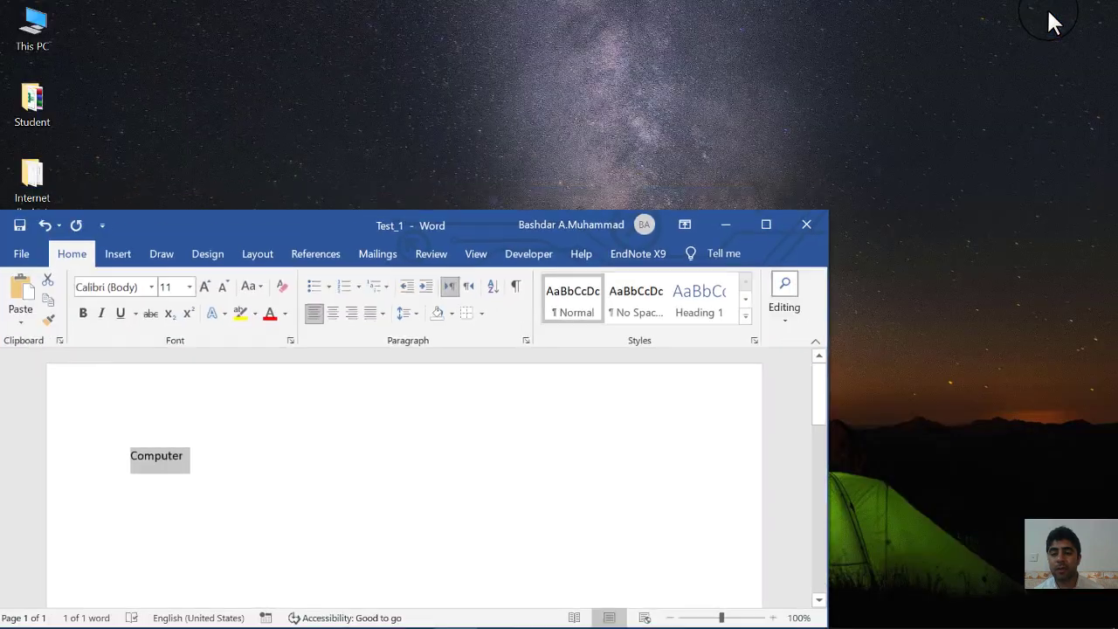
left_click(774, 226)
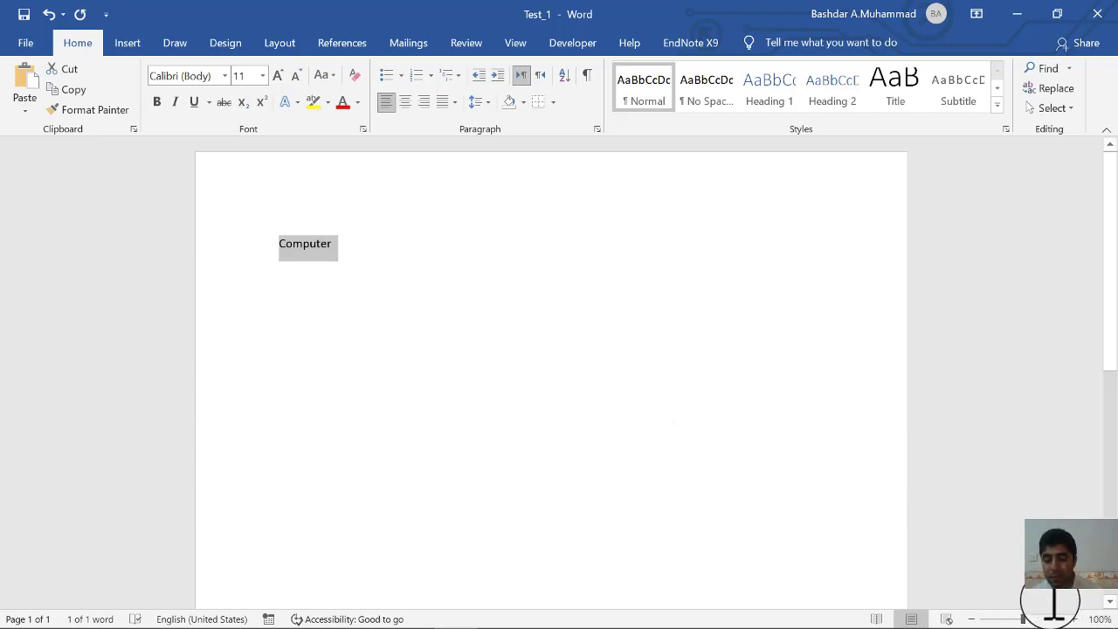
Zoom in and back to 100%, then try web and reading views before returning to print layout
left_click(1073, 619)
left_click(1073, 619)
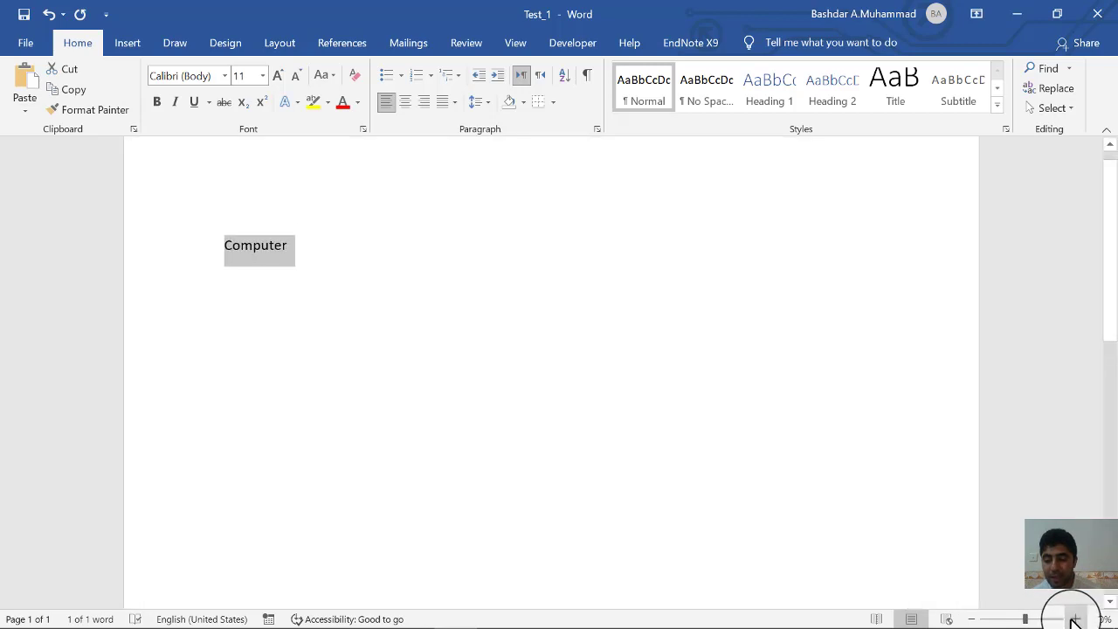
left_click(971, 619)
left_click(971, 619)
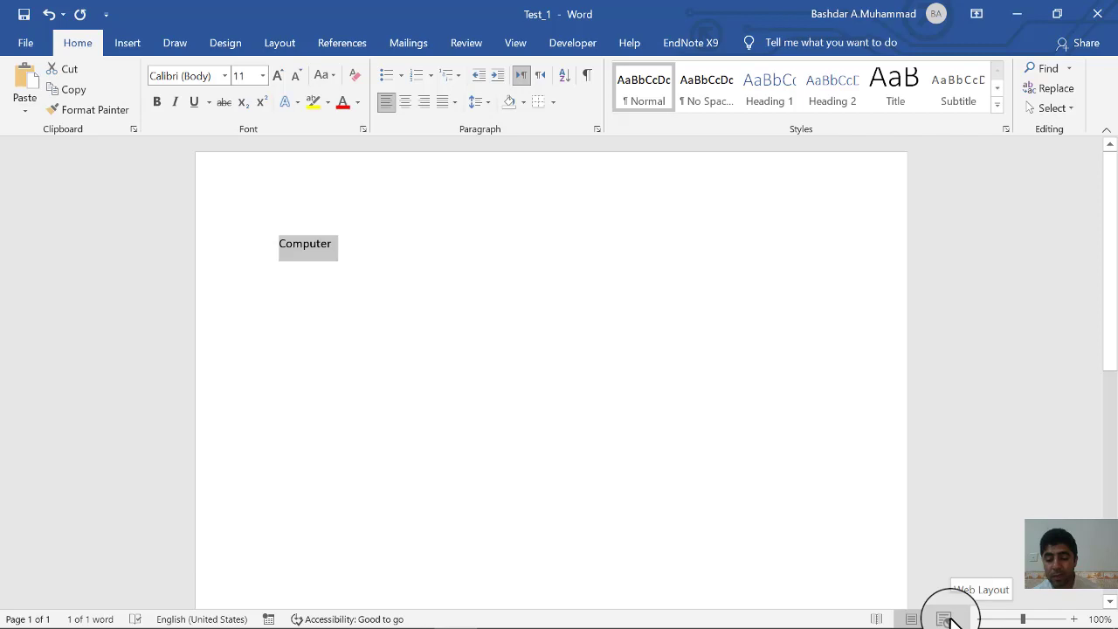
left_click(946, 619)
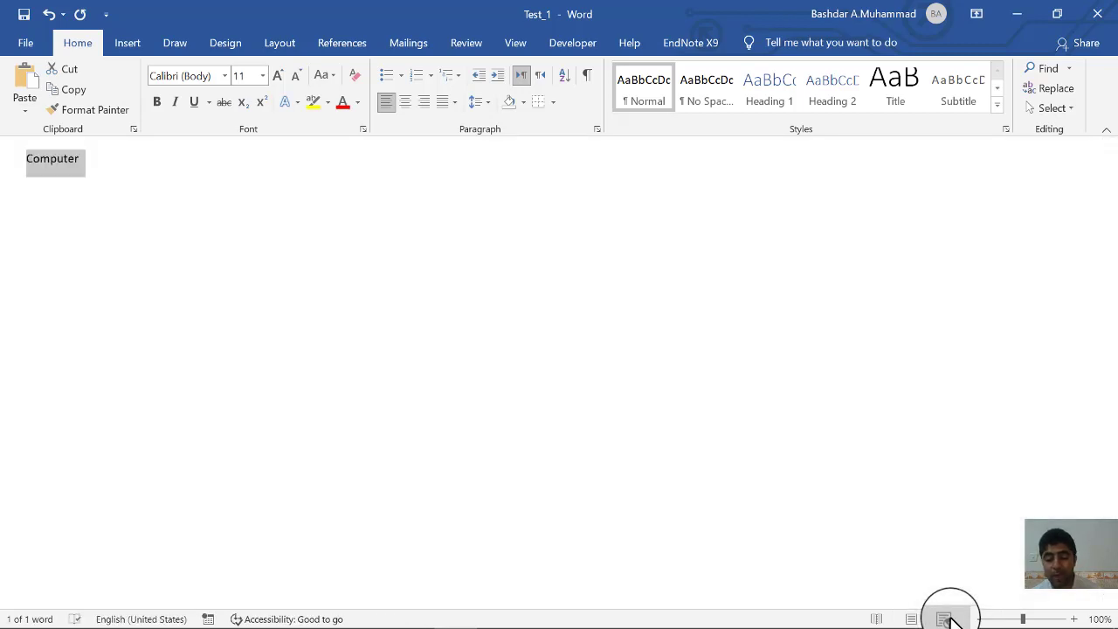
left_click(910, 619)
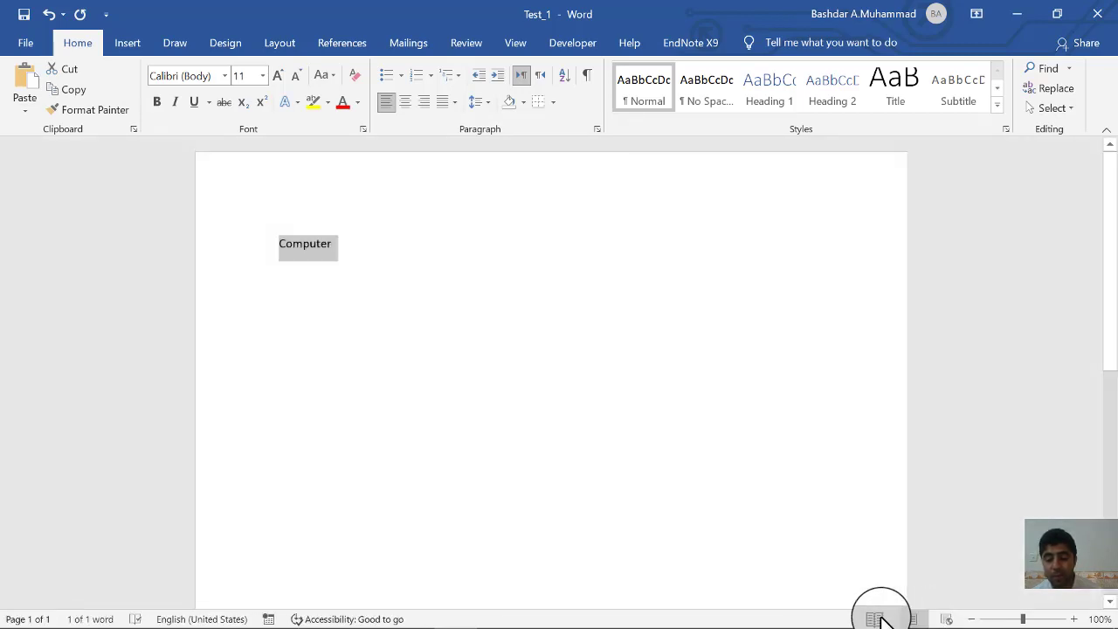
left_click(876, 619)
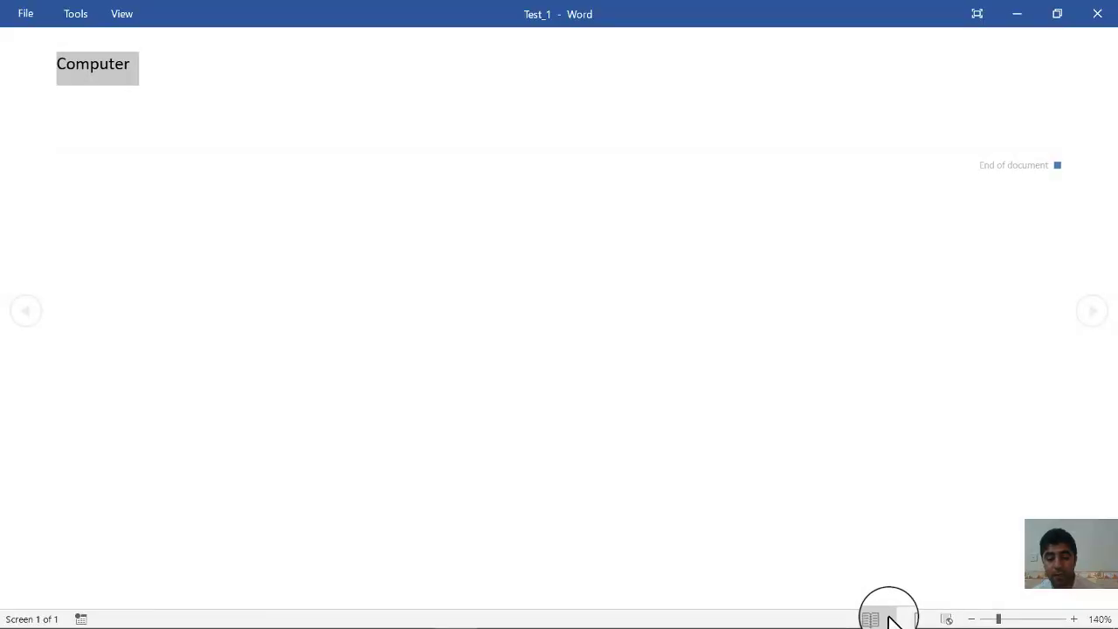
left_click(911, 619)
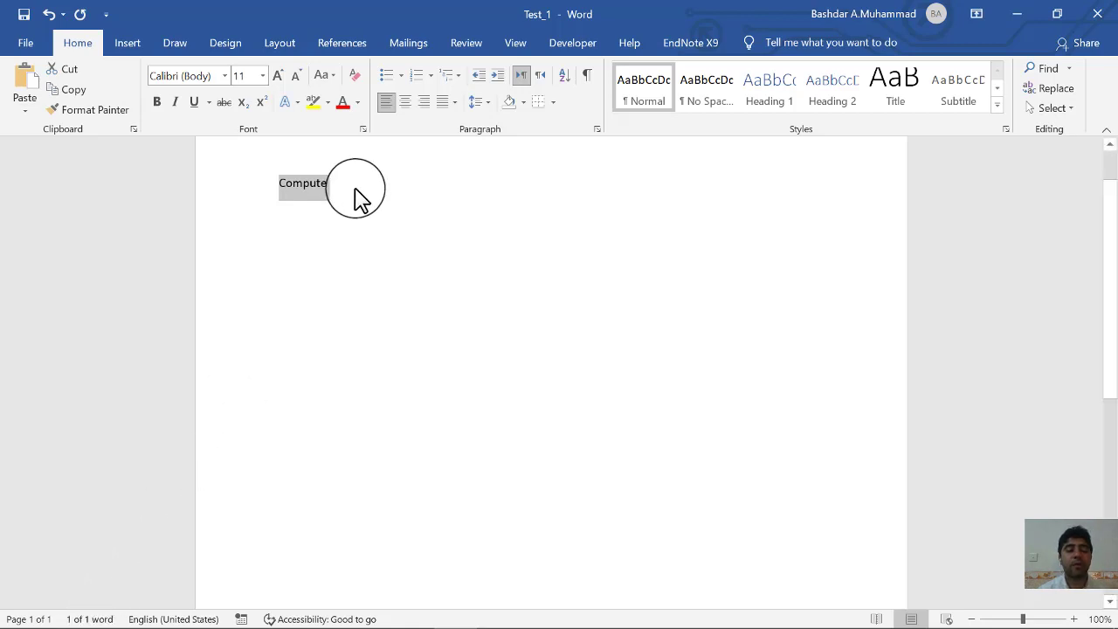
left_click(25, 43)
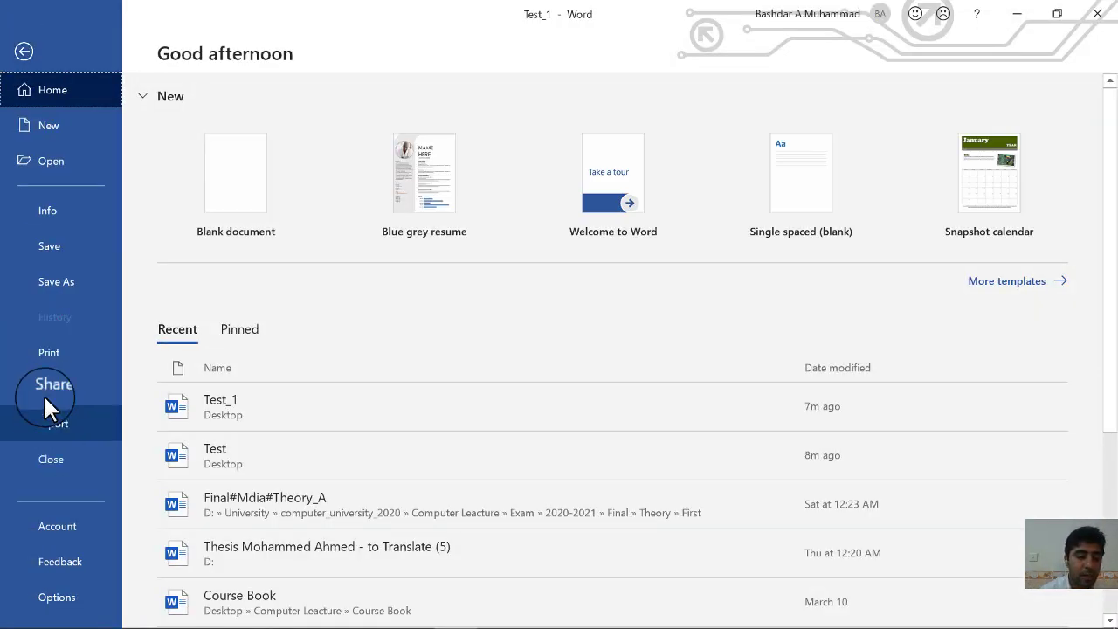
left_click(48, 213)
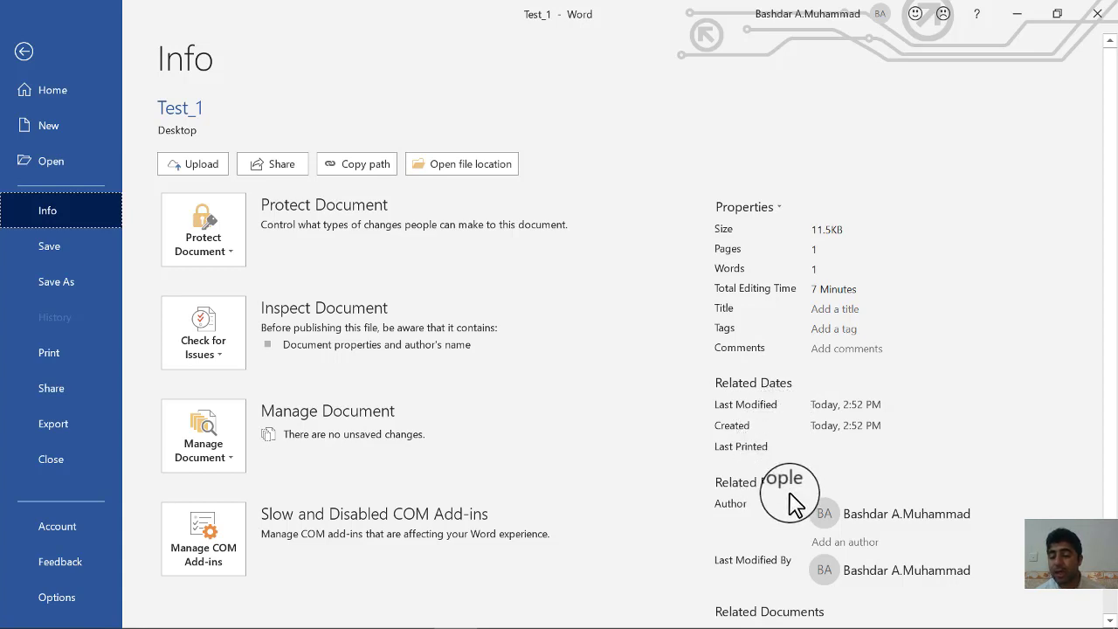
mouse_move(823, 569)
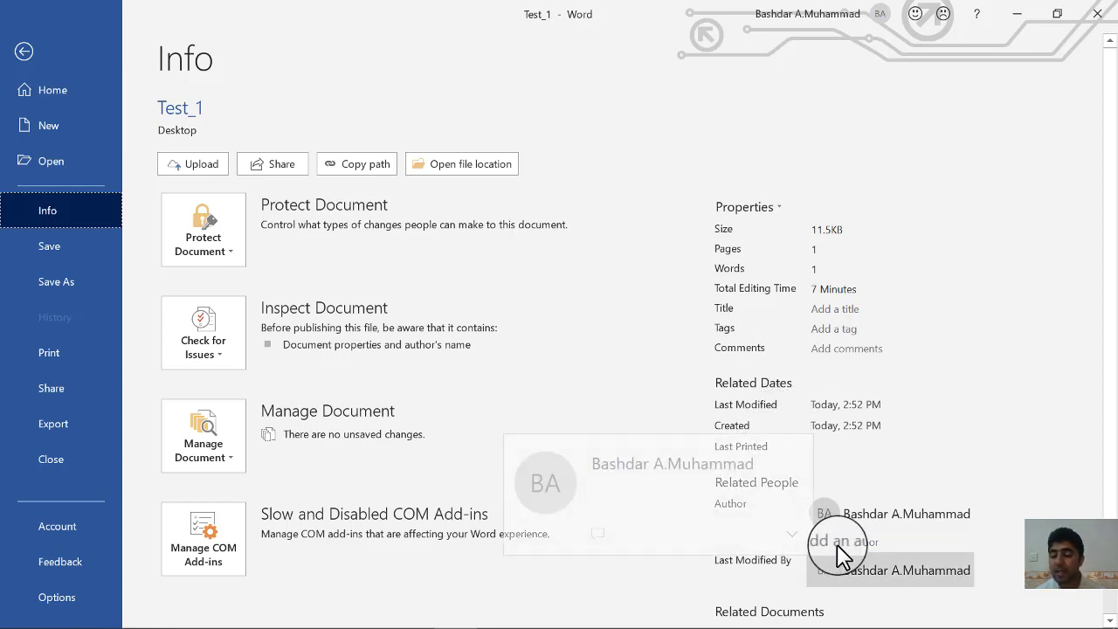
mouse_move(1111, 244)
left_mouse_down()
mouse_move(1110, 318)
mouse_move(1111, 262)
left_mouse_up()
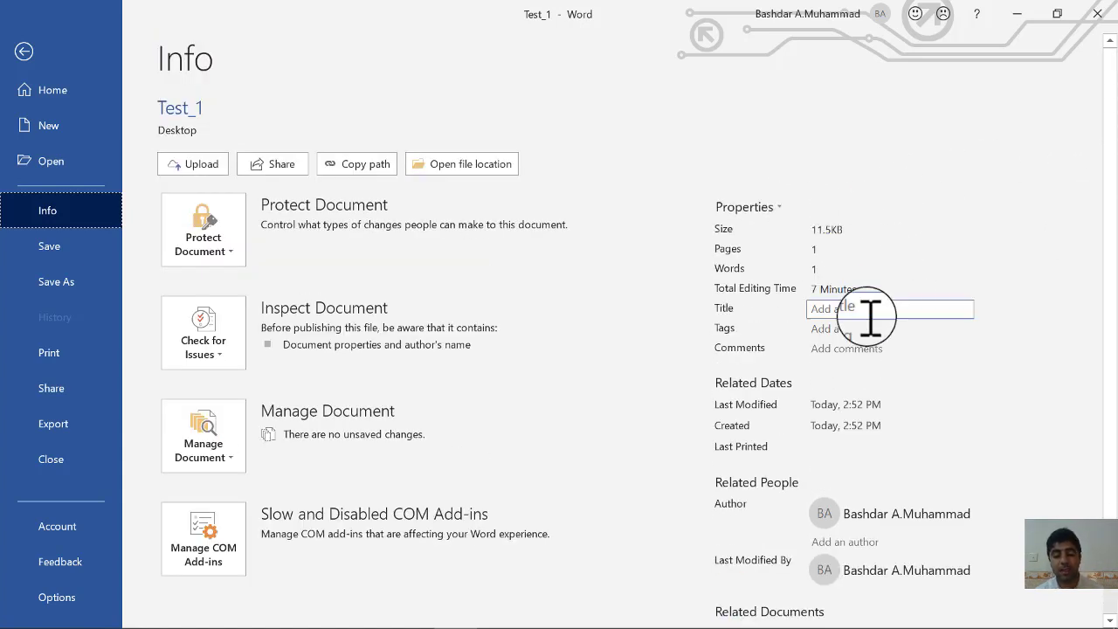
left_click(26, 52)
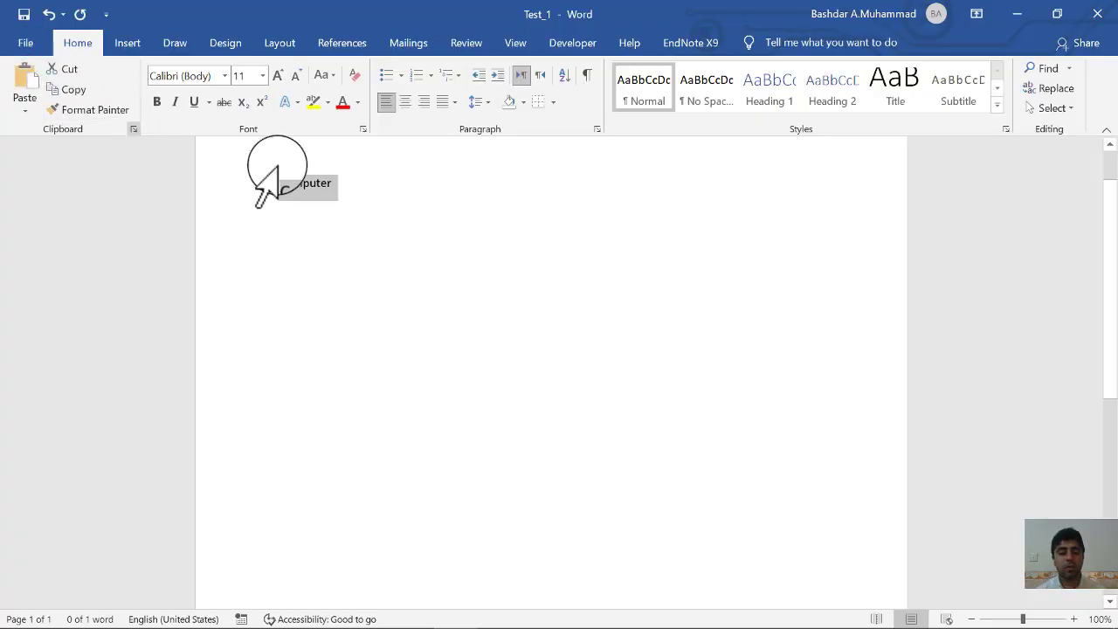
Scroll to the top of the page and select the word Computer
left_click(343, 189)
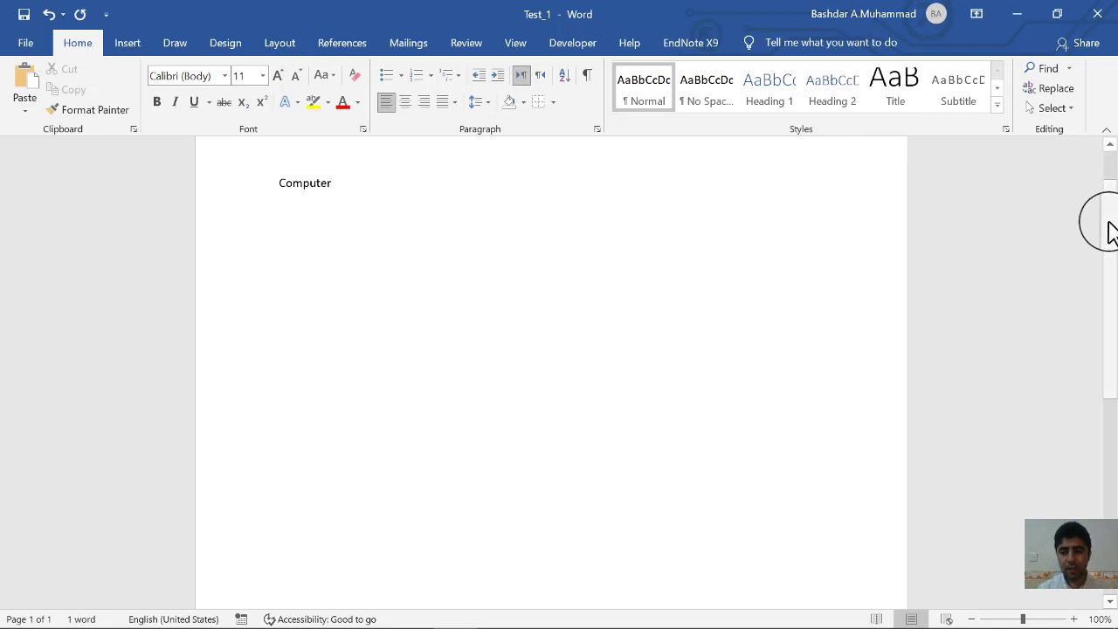
left_click_drag(1107, 224, 1108, 189)
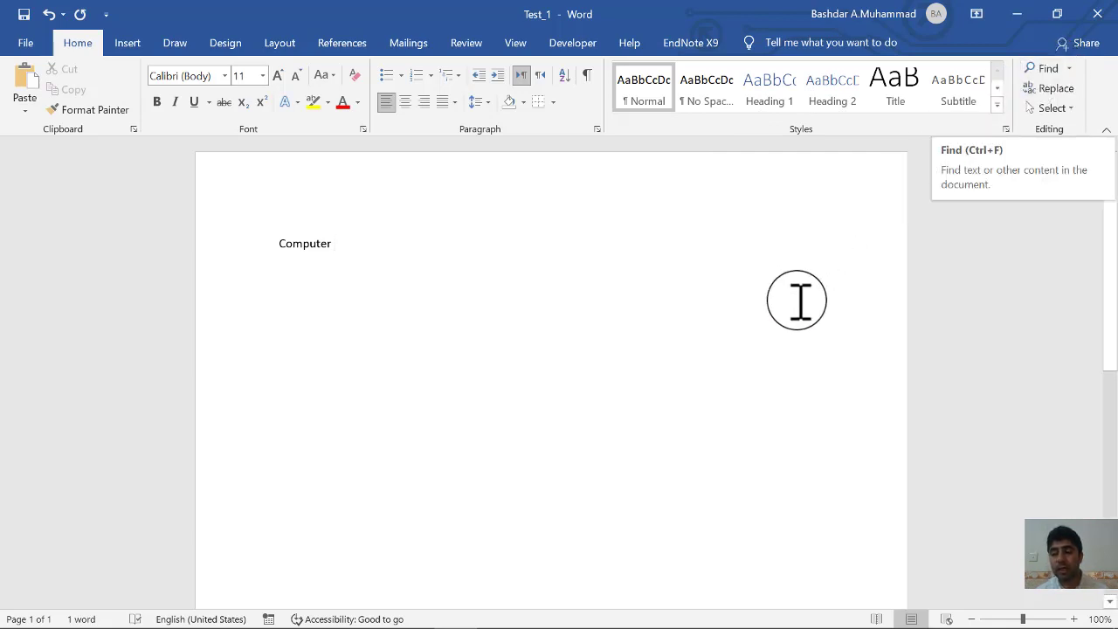
double_click(302, 245)
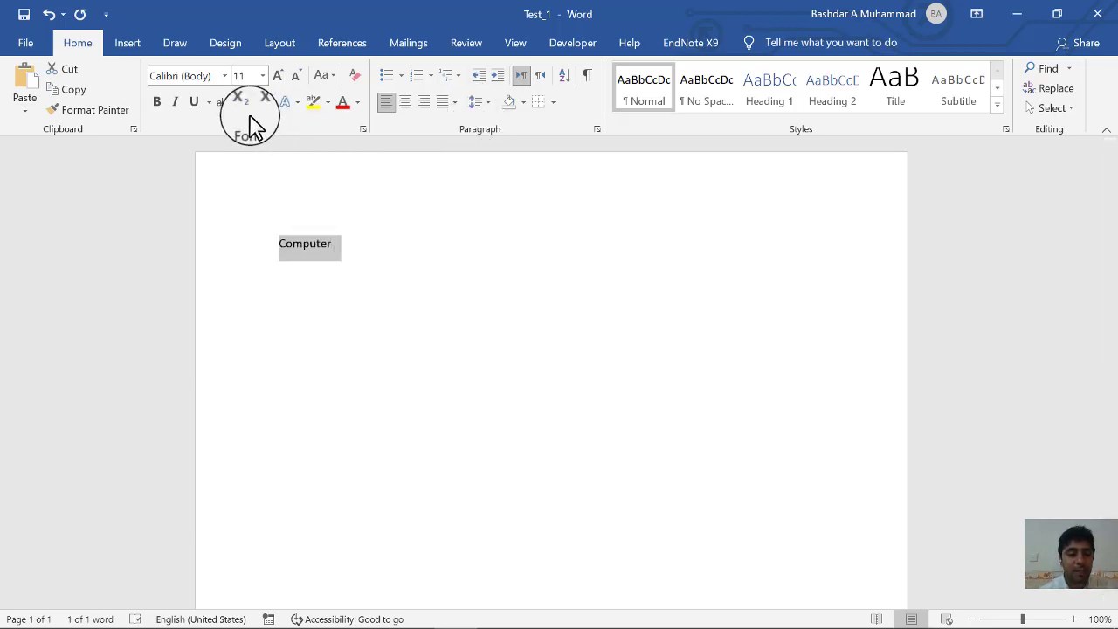
Set Computer in Algerian, trying 37 and grow/shrink before settling on 36 pt
left_click(225, 77)
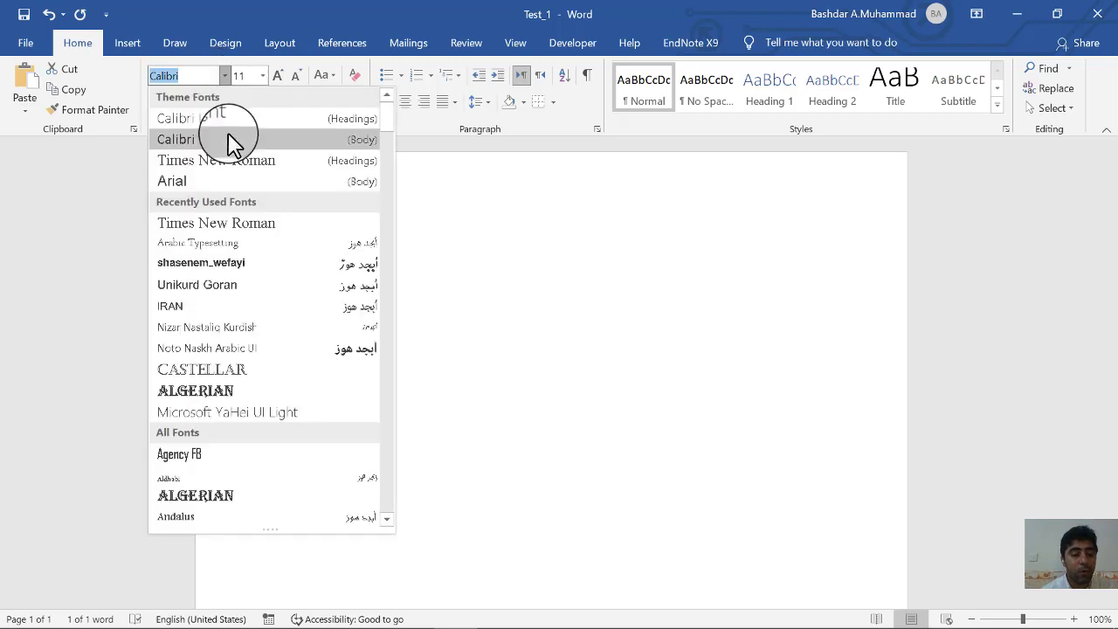
left_click(254, 400)
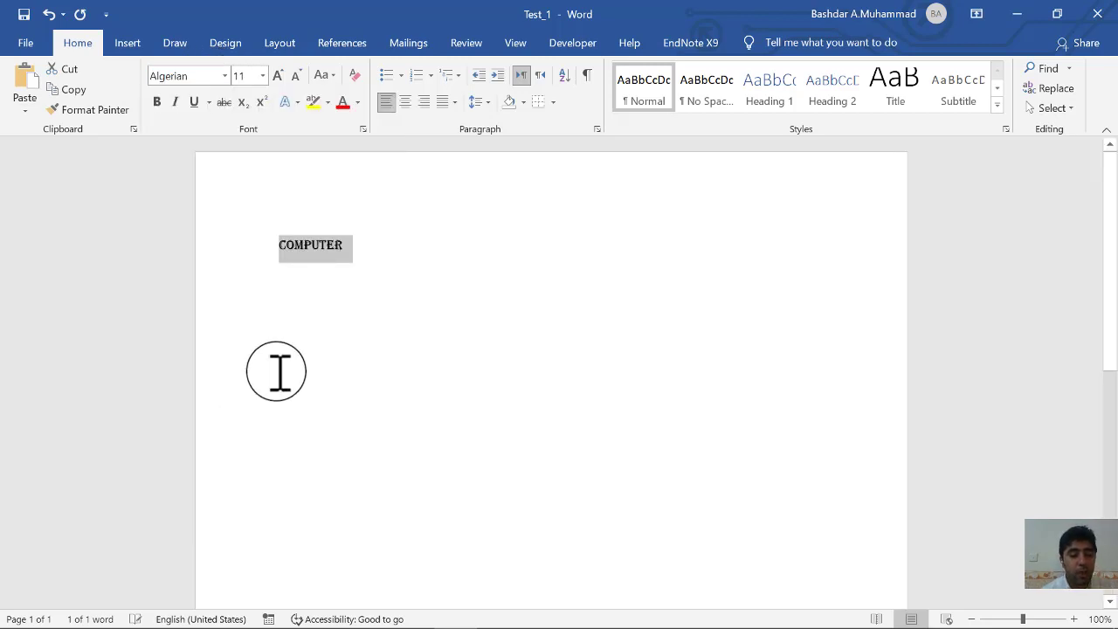
left_click(259, 76)
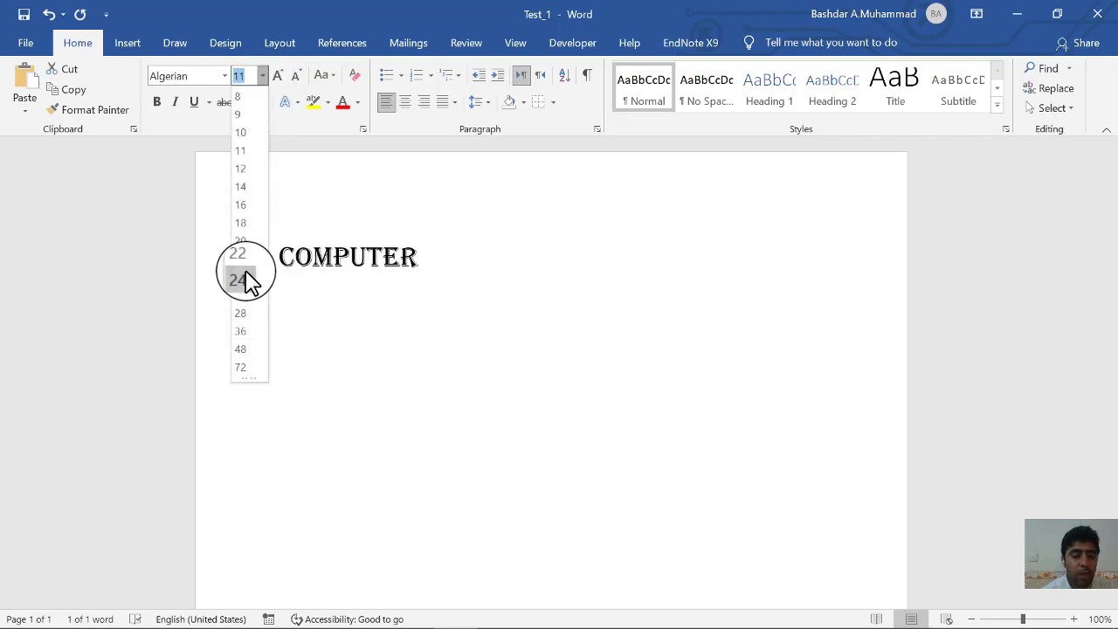
left_click(237, 331)
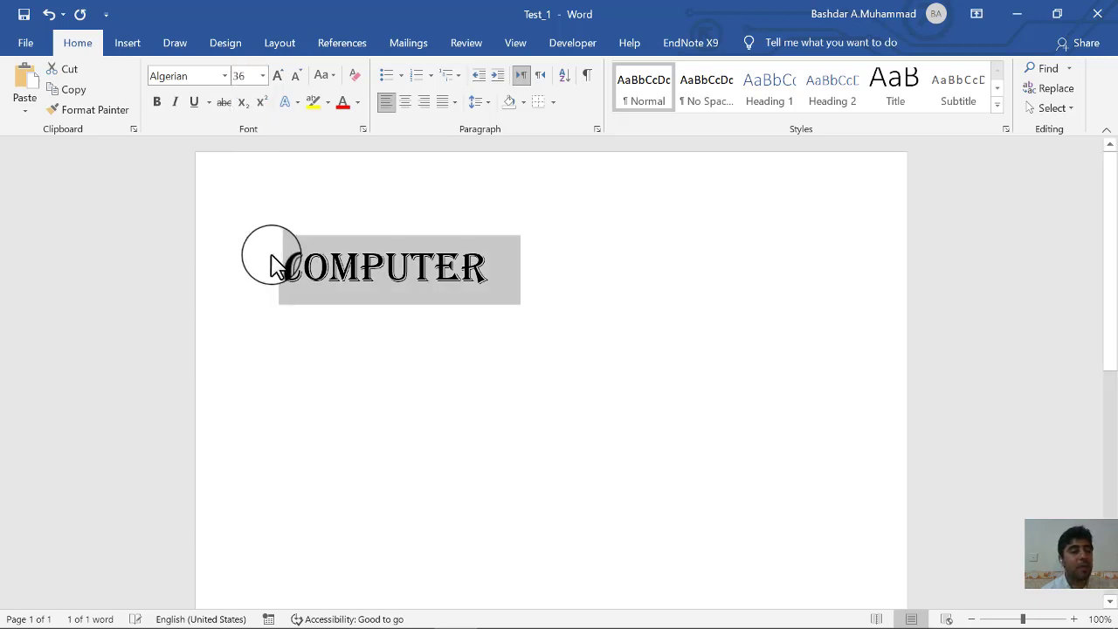
left_click(268, 76)
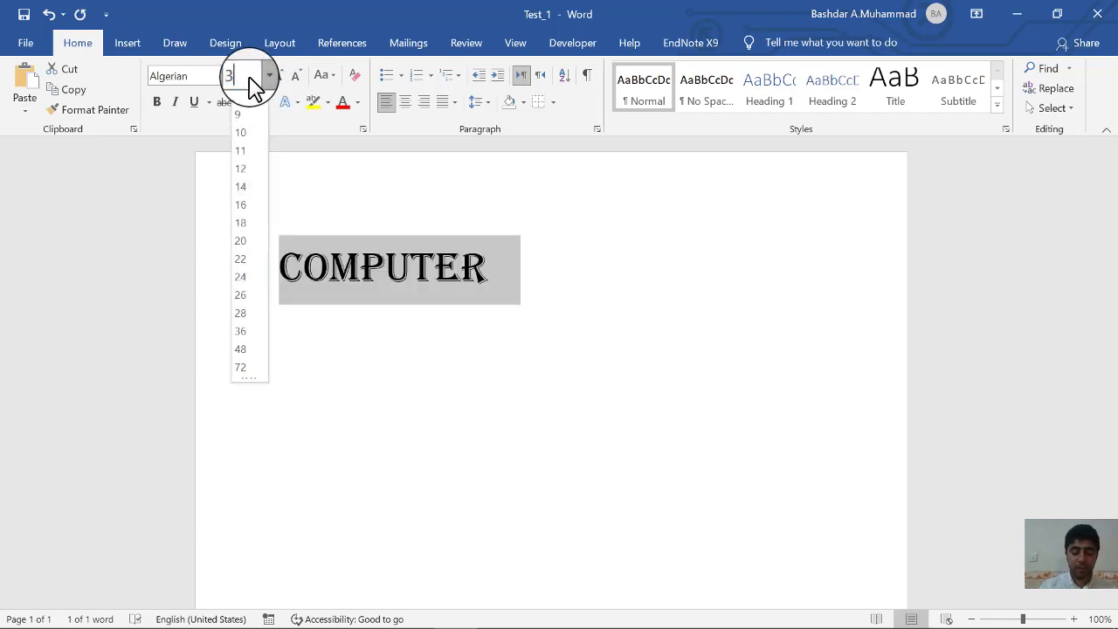
type("7")
key("Return")
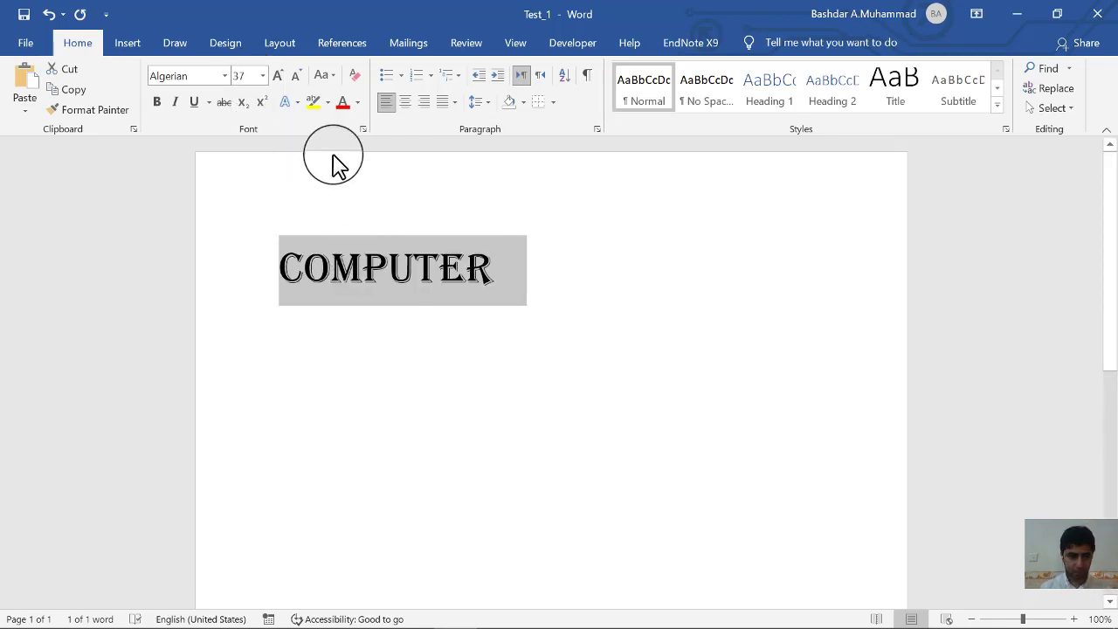
left_click(295, 83)
left_click(295, 83)
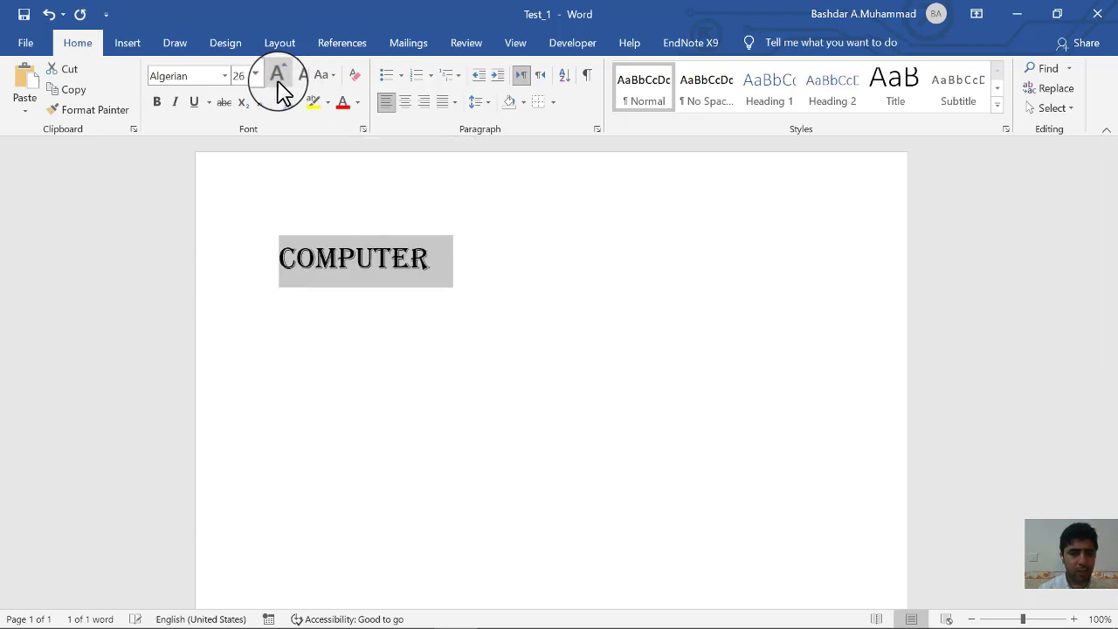
left_click(274, 79)
left_click(274, 79)
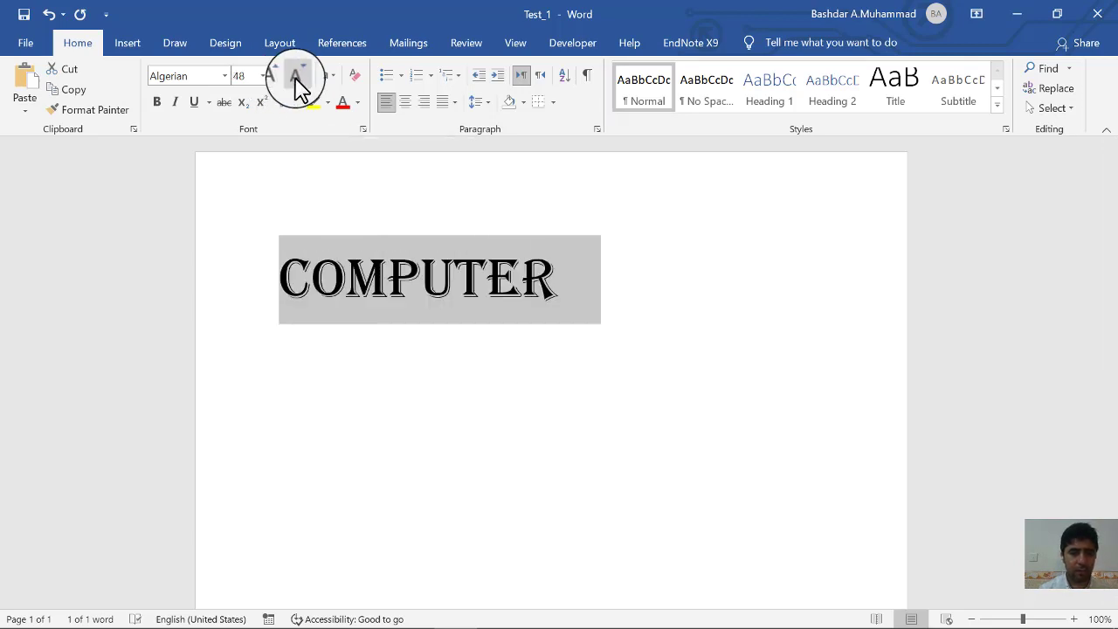
left_click(295, 77)
key("Down")
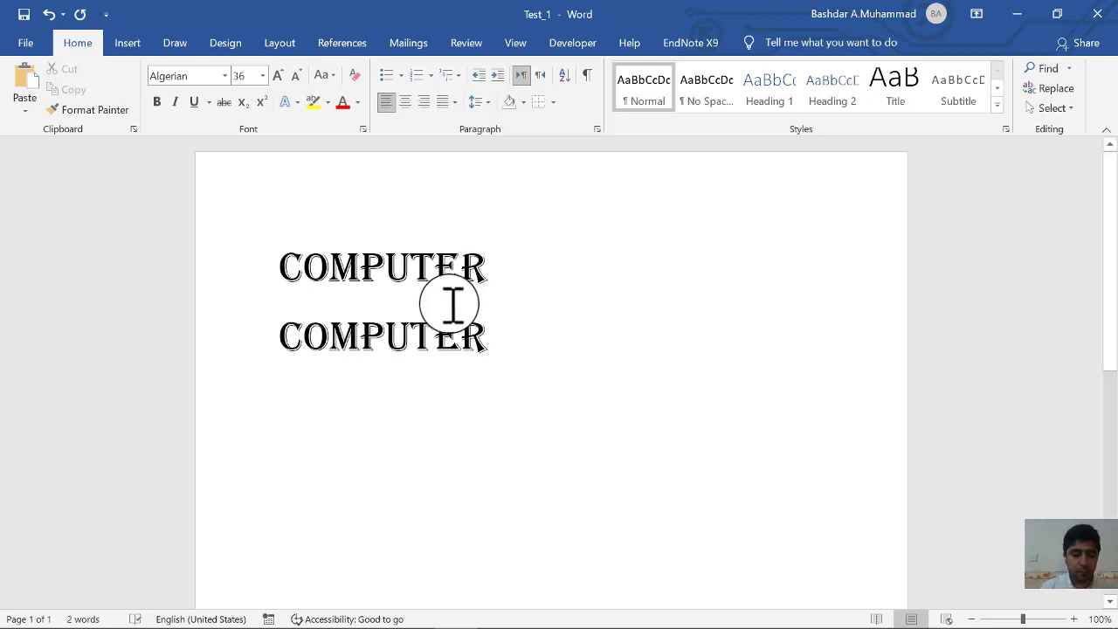
Set the second line in Times New Roman with sentence case
triple_click(429, 319)
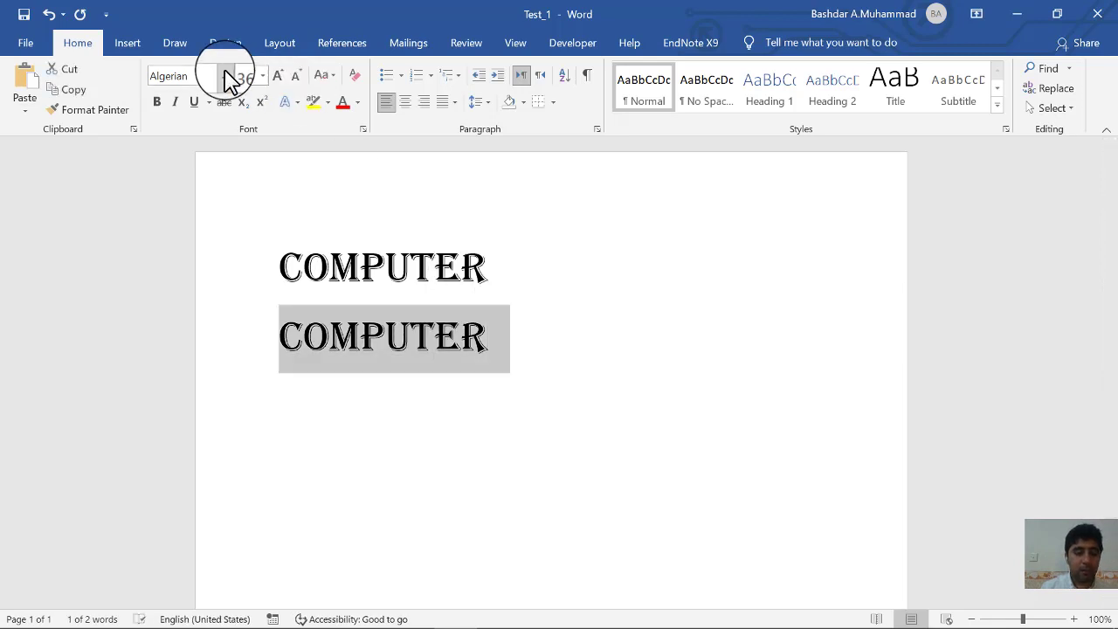
left_click(225, 76)
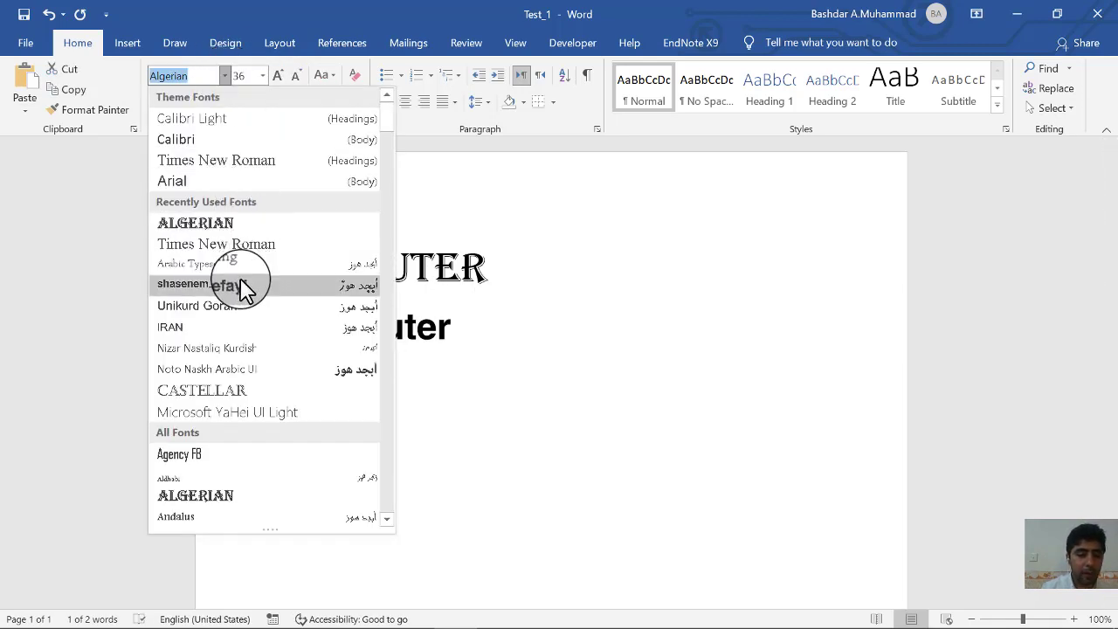
left_click(234, 161)
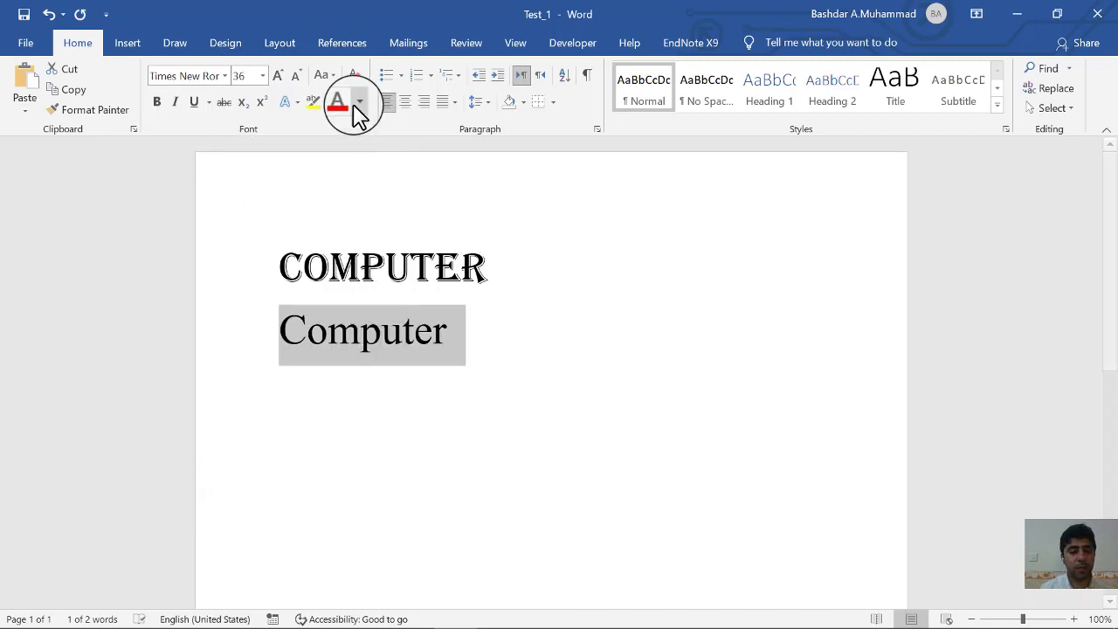
left_click(332, 75)
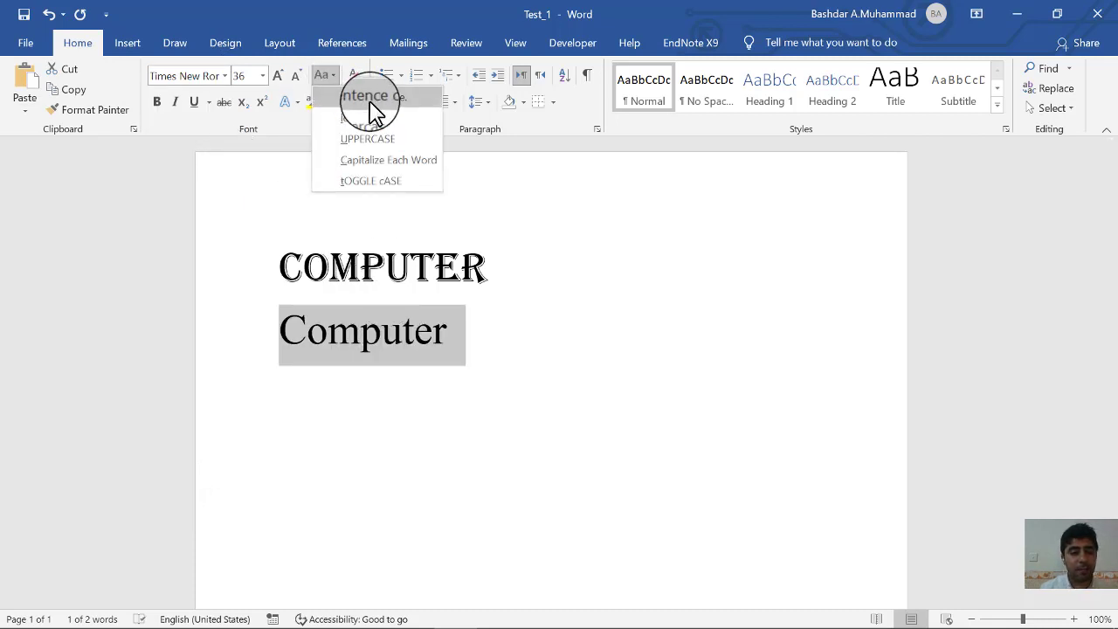
left_click(369, 102)
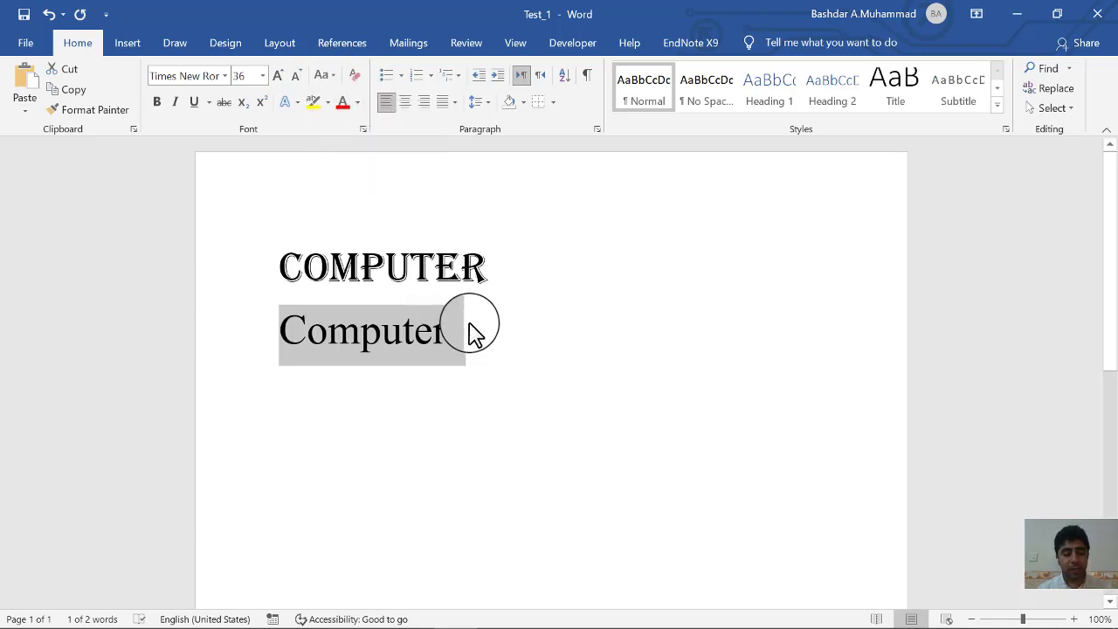
Paste Computer twice more so the line reads Computer Computer Computer, and select it
key("Down")
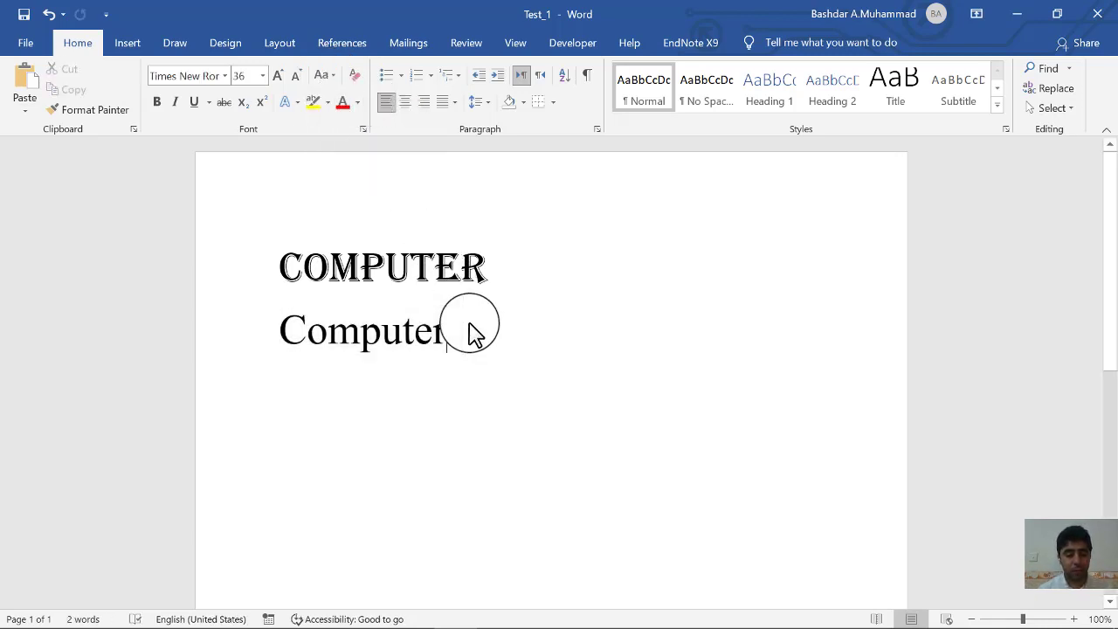
type("Computer")
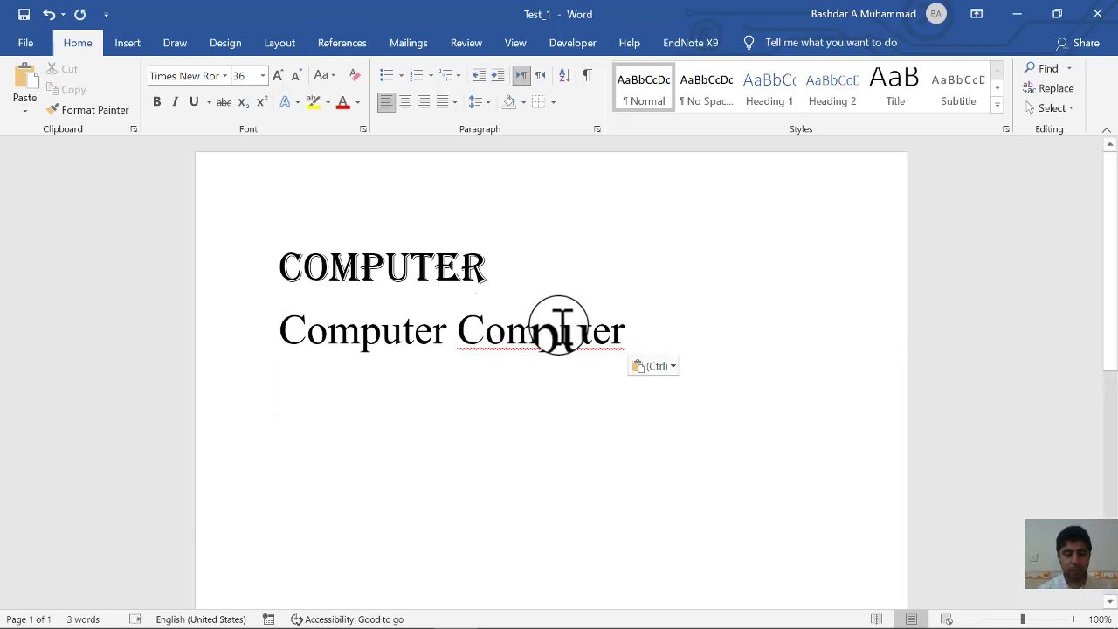
type("Computer")
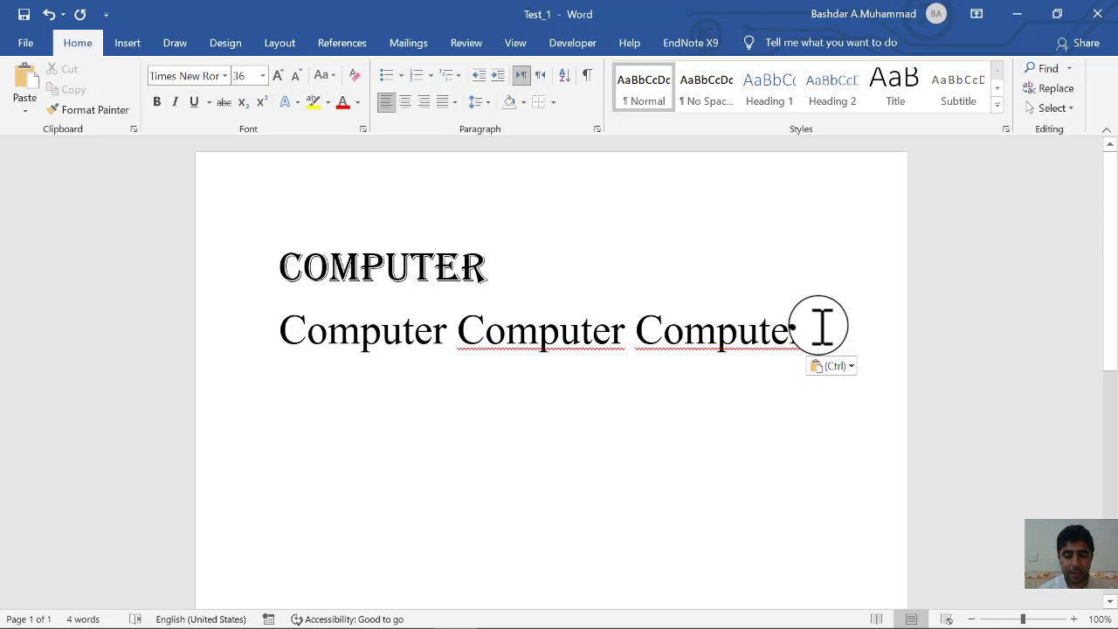
left_click_drag(817, 327, 246, 310)
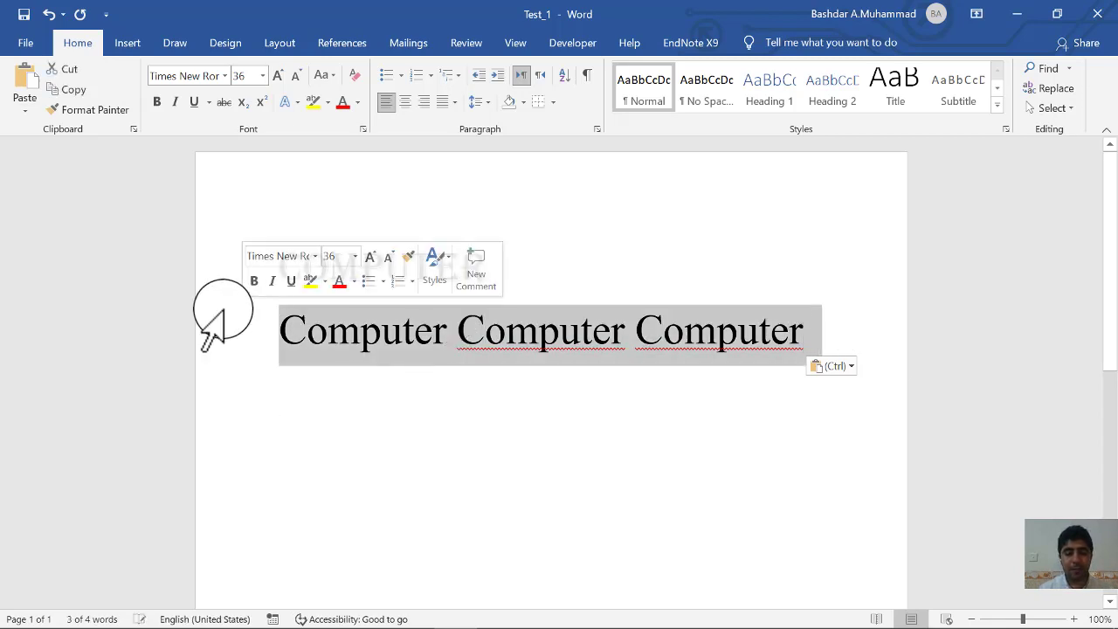
Try sentence case, lowercase and UPPERCASE on the second line
left_click(336, 79)
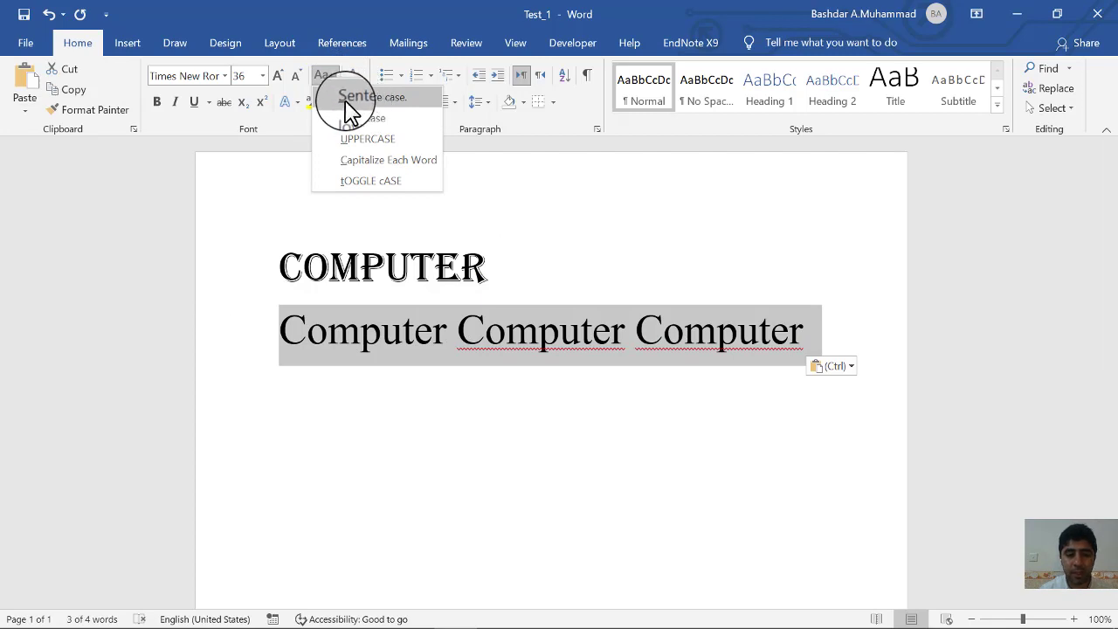
left_click(395, 97)
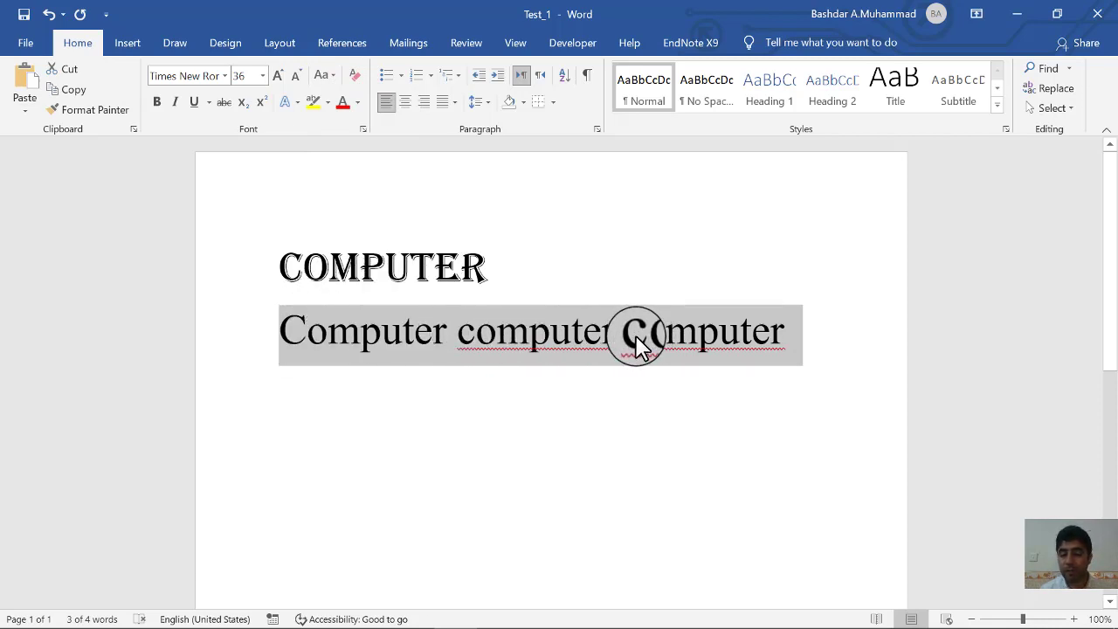
left_click(334, 78)
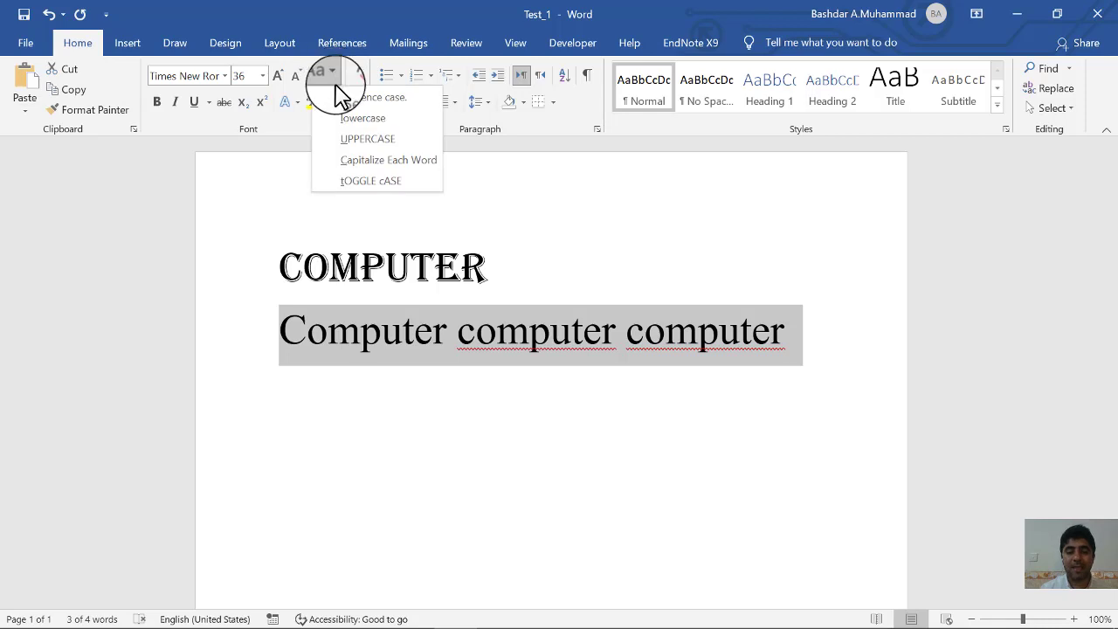
left_click(359, 117)
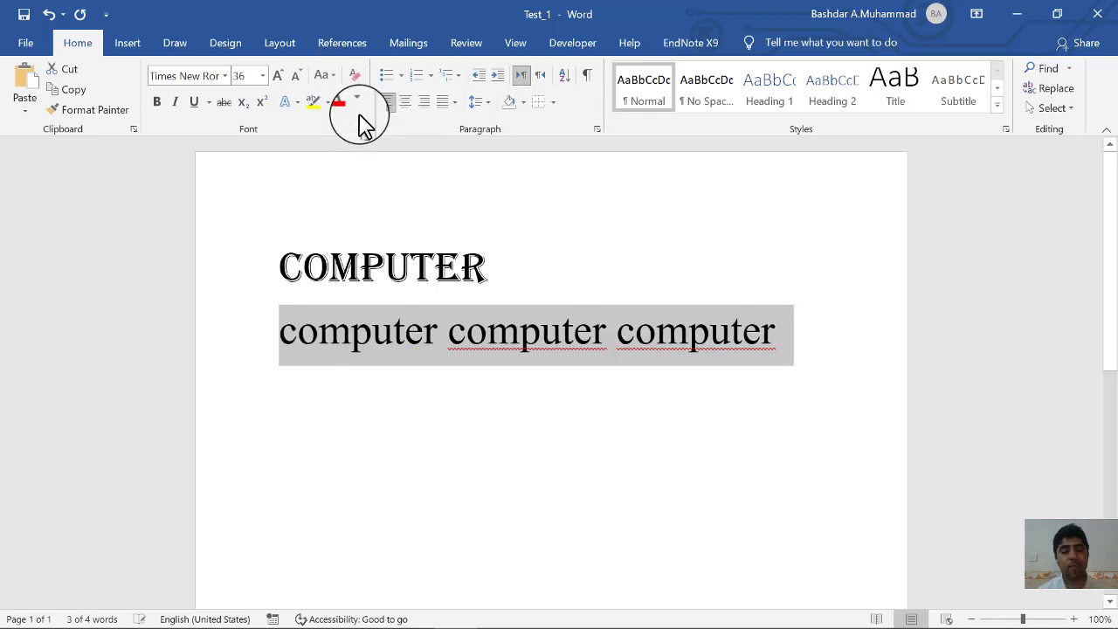
left_click(335, 78)
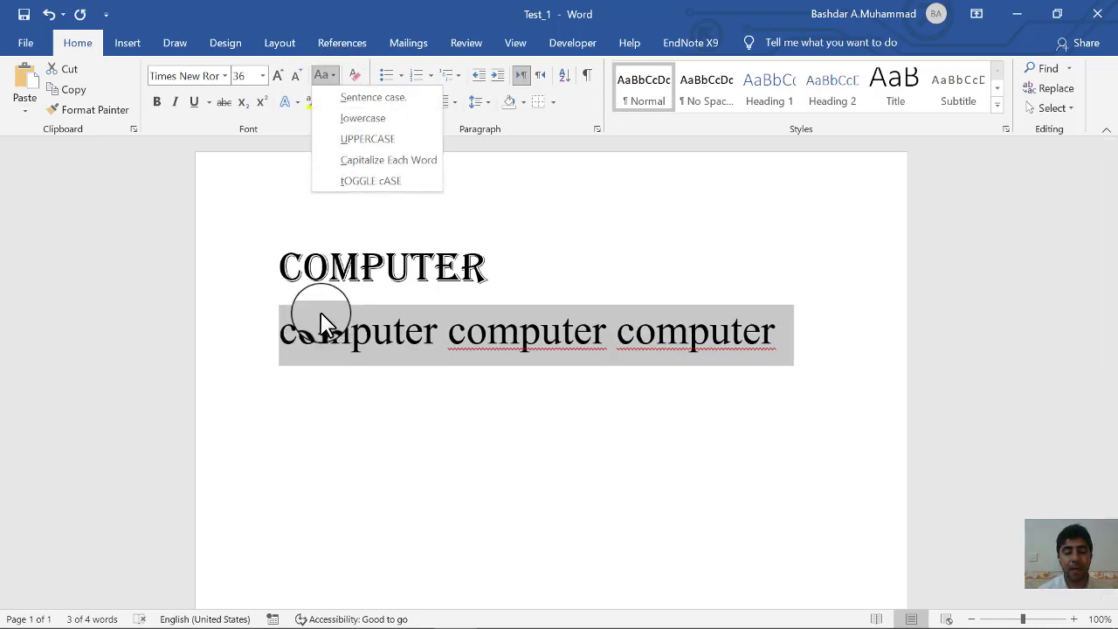
left_click(410, 148)
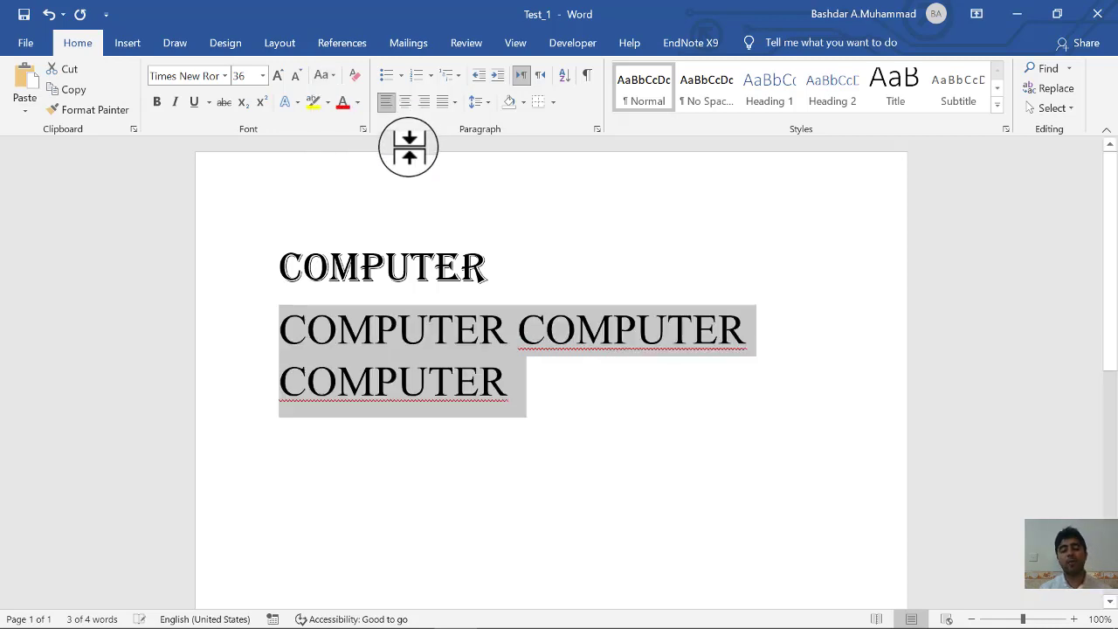
Try Capitalize Each Word and tOGGLE cASE, then settle on Sentence case: 'Computer computer computer'
left_click(332, 76)
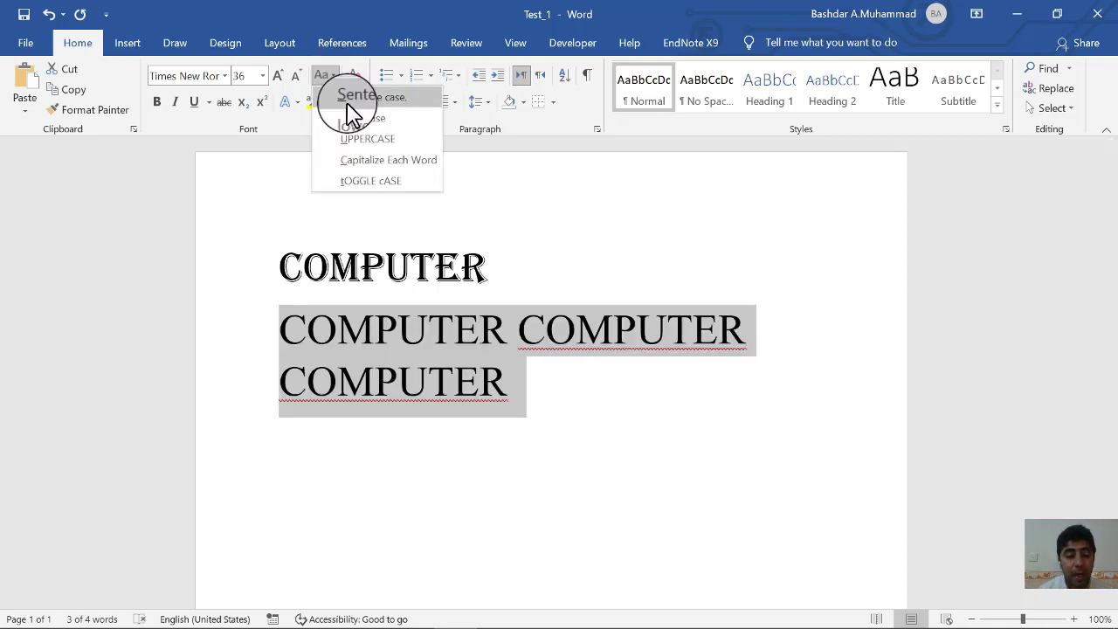
left_click(378, 160)
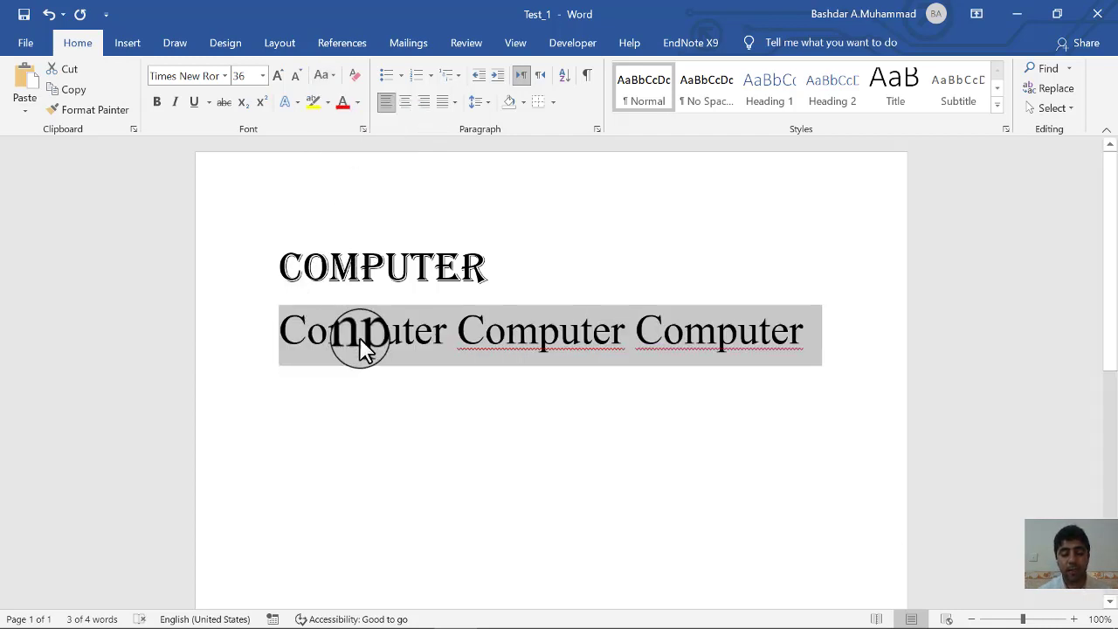
left_click(333, 77)
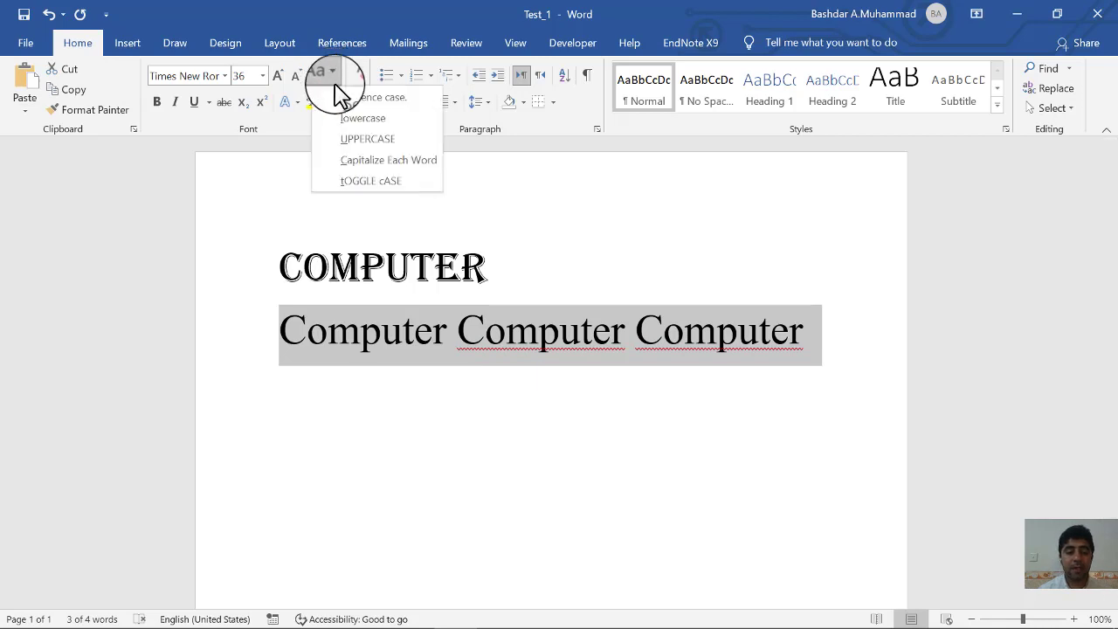
left_click(381, 183)
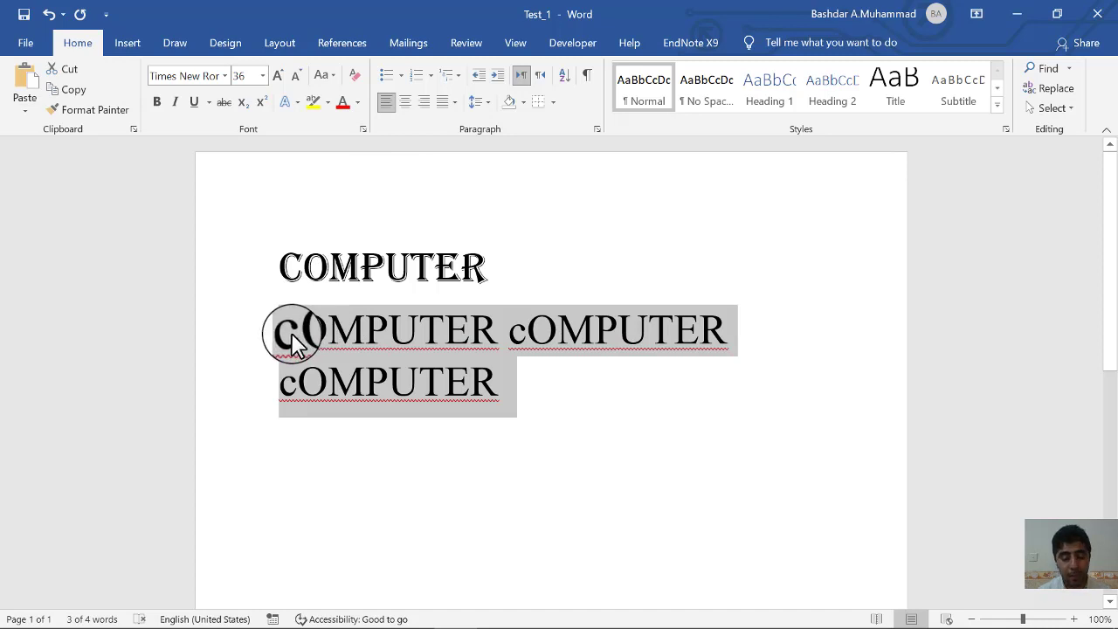
left_click(332, 76)
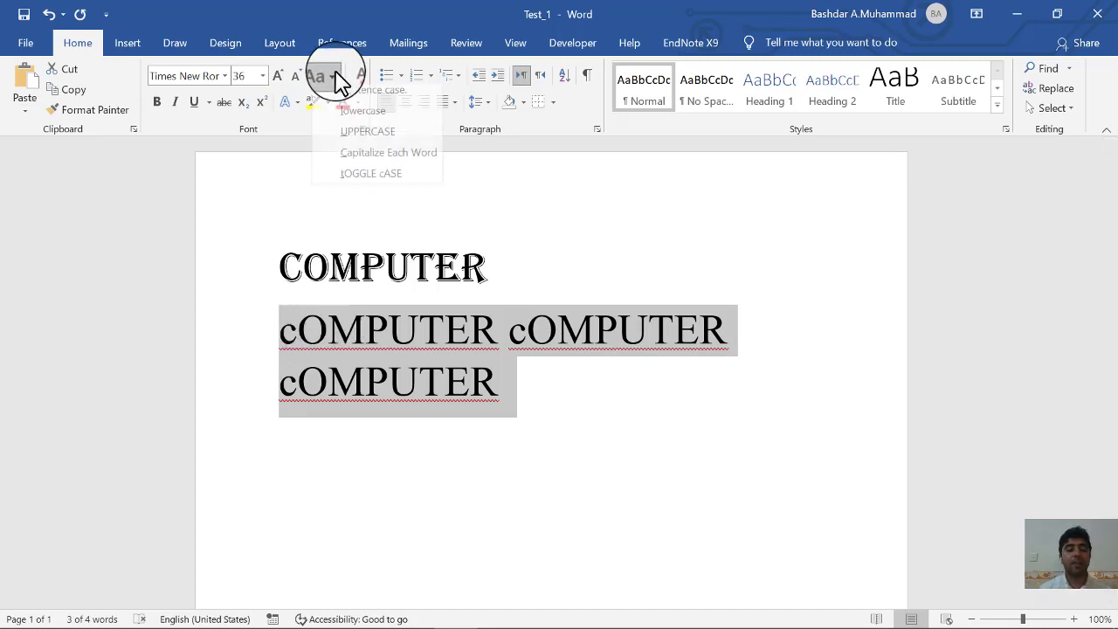
left_click(360, 98)
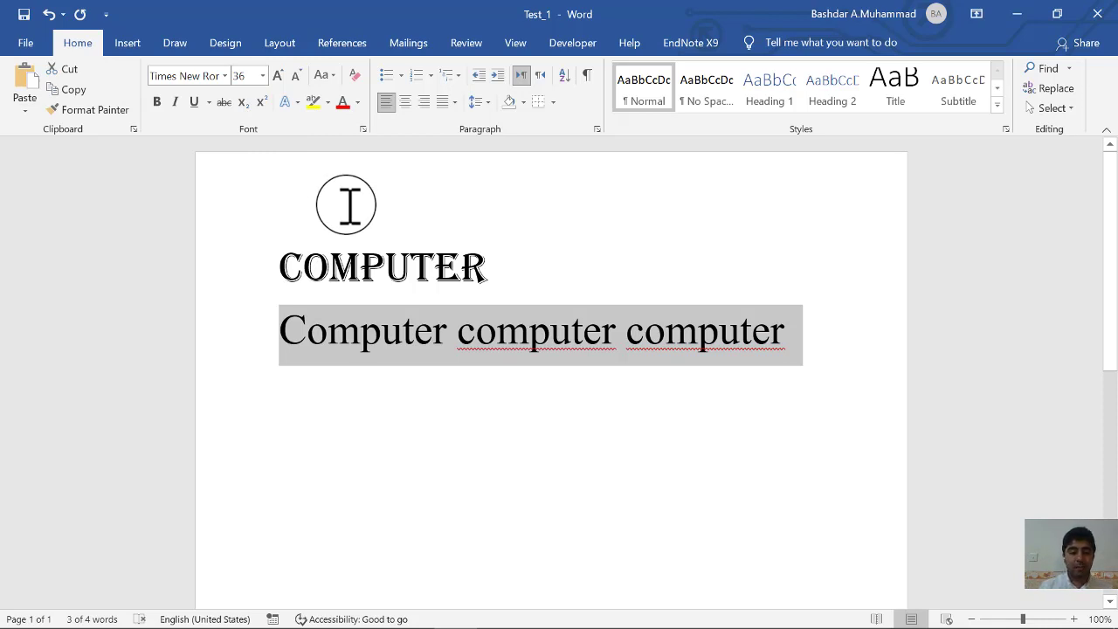
Delete the second line and set COMPUTER in Times New Roman
key("Delete")
double_click(360, 261)
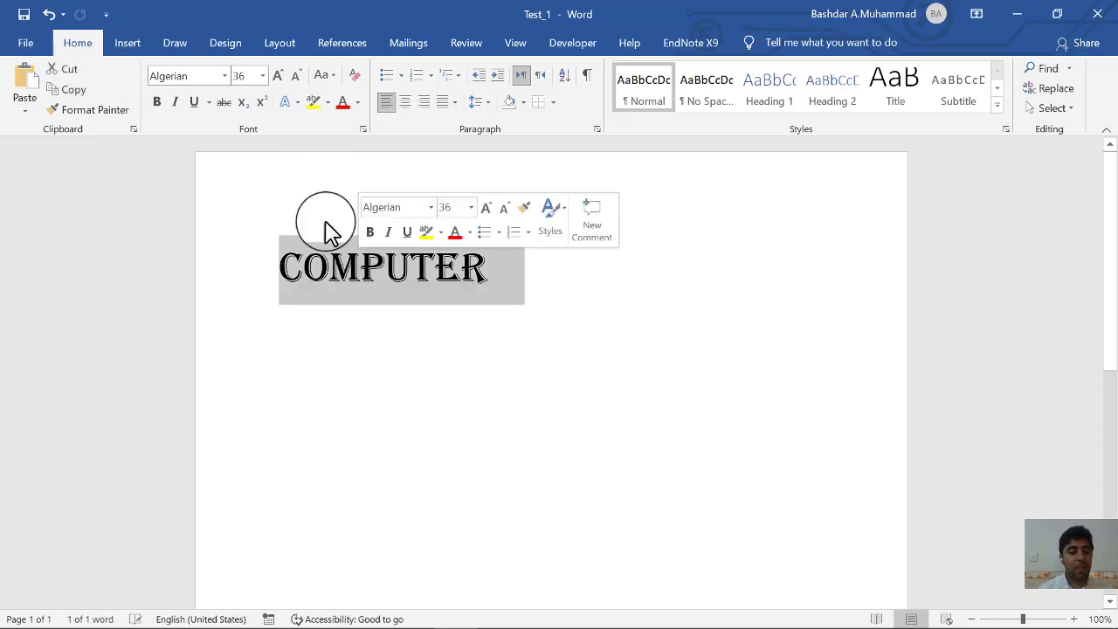
left_click(224, 75)
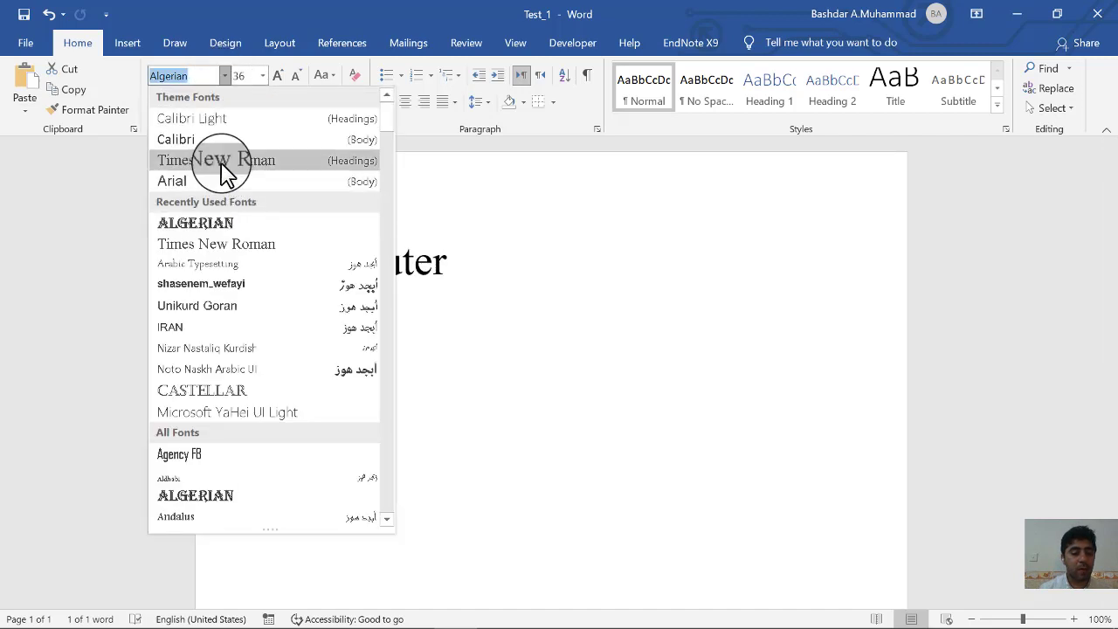
left_click(220, 161)
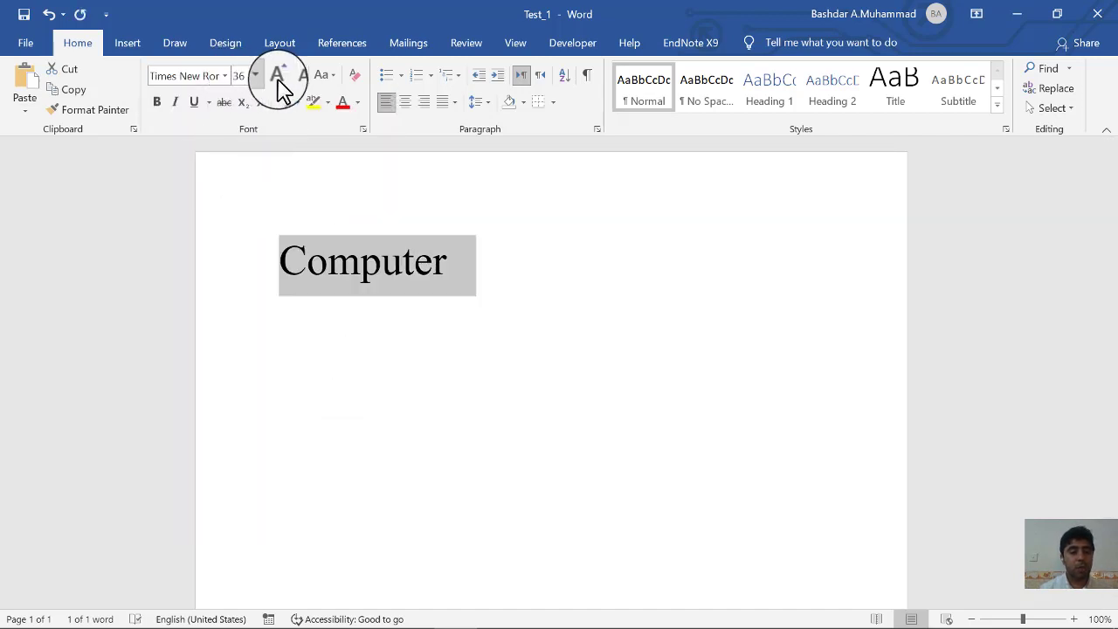
Grow Computer to 48 pt and make it bold, italic and struck through, without underline
left_click(278, 77)
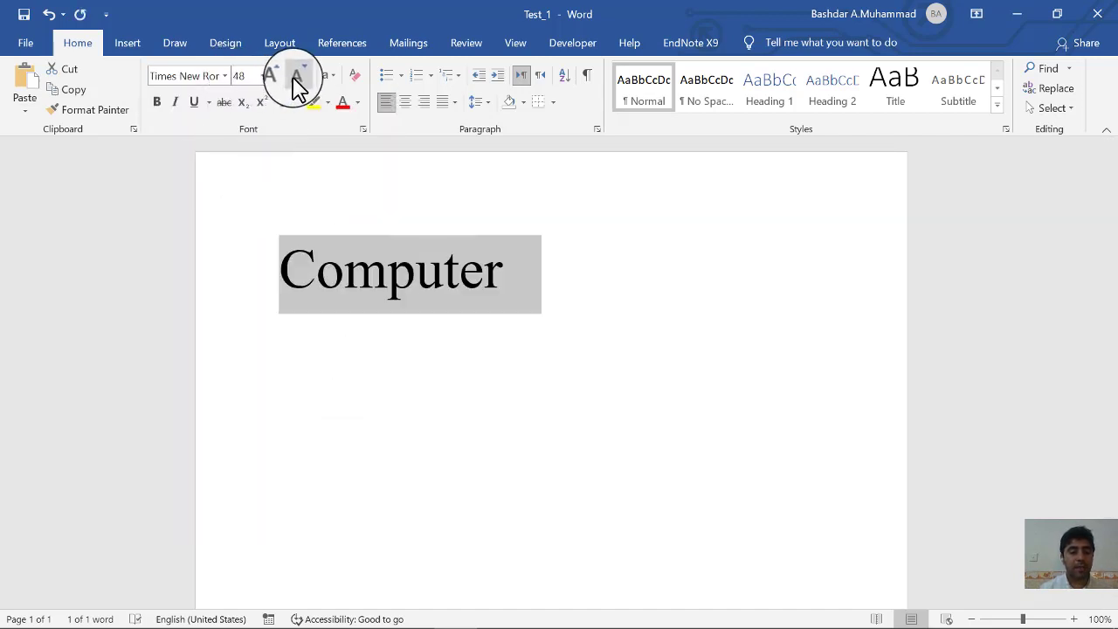
left_click(156, 102)
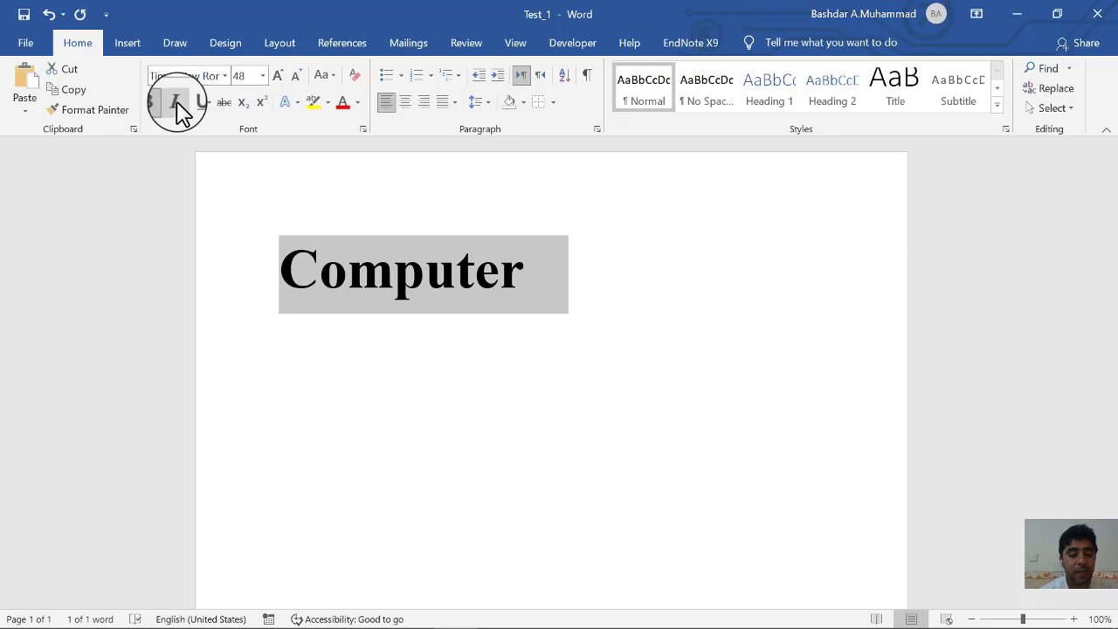
left_click(180, 105)
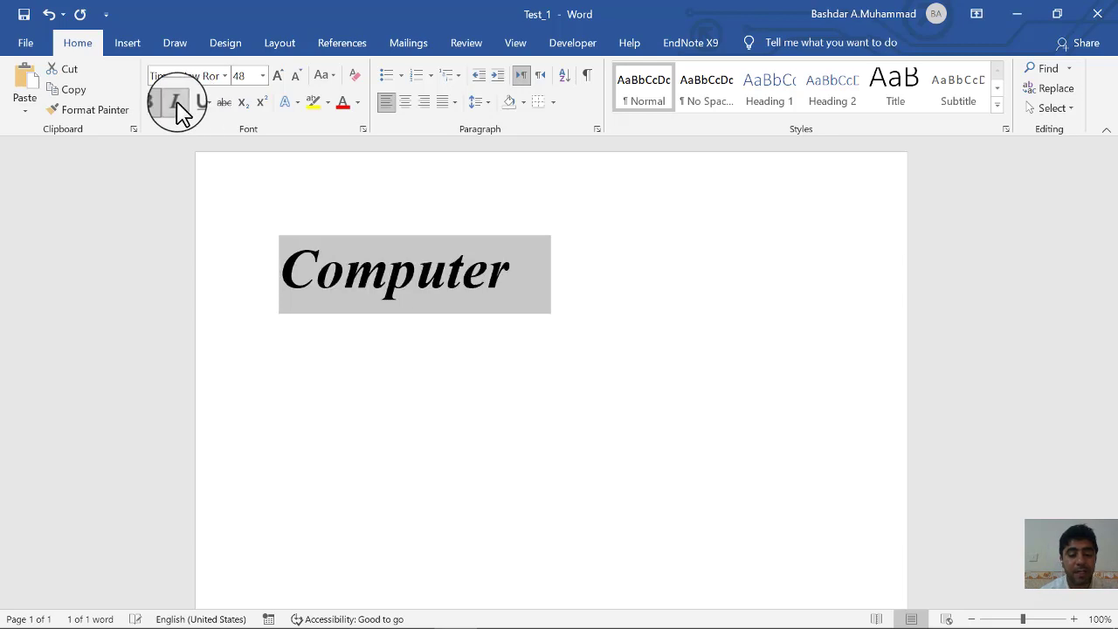
left_click(224, 103)
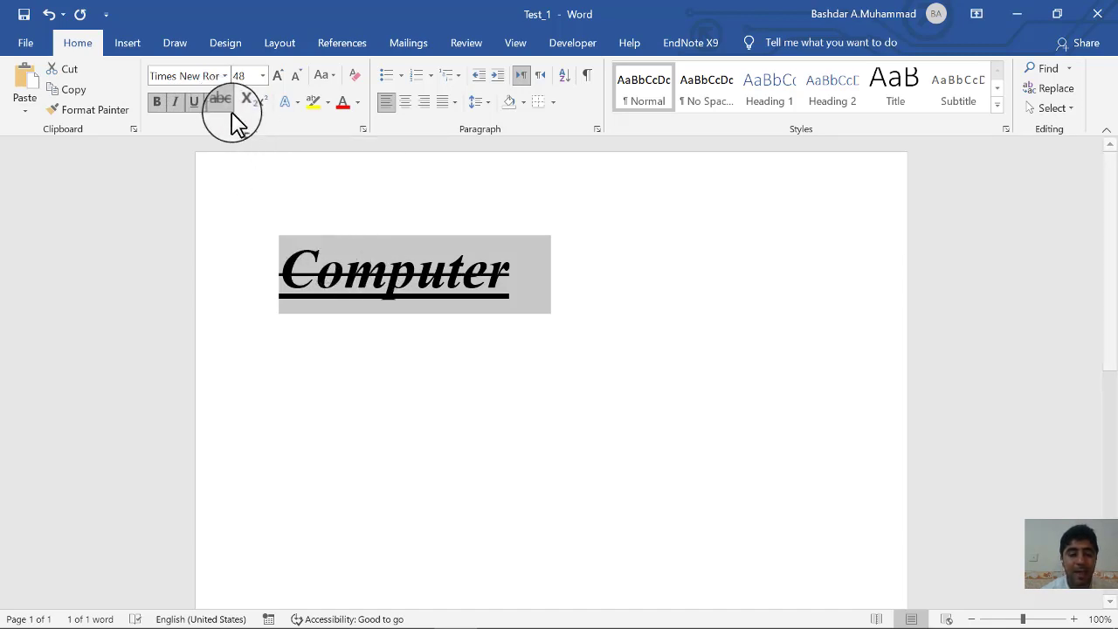
left_click(194, 103)
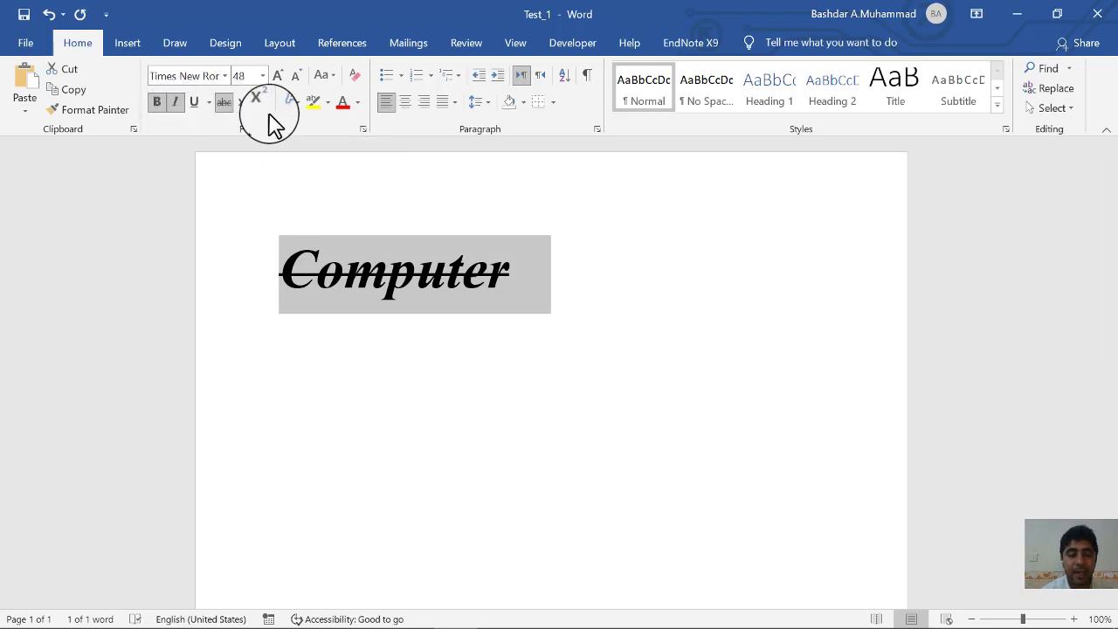
In the Font dialog, preview double strikethrough, superscript, subscript, small caps and all caps
left_click(362, 129)
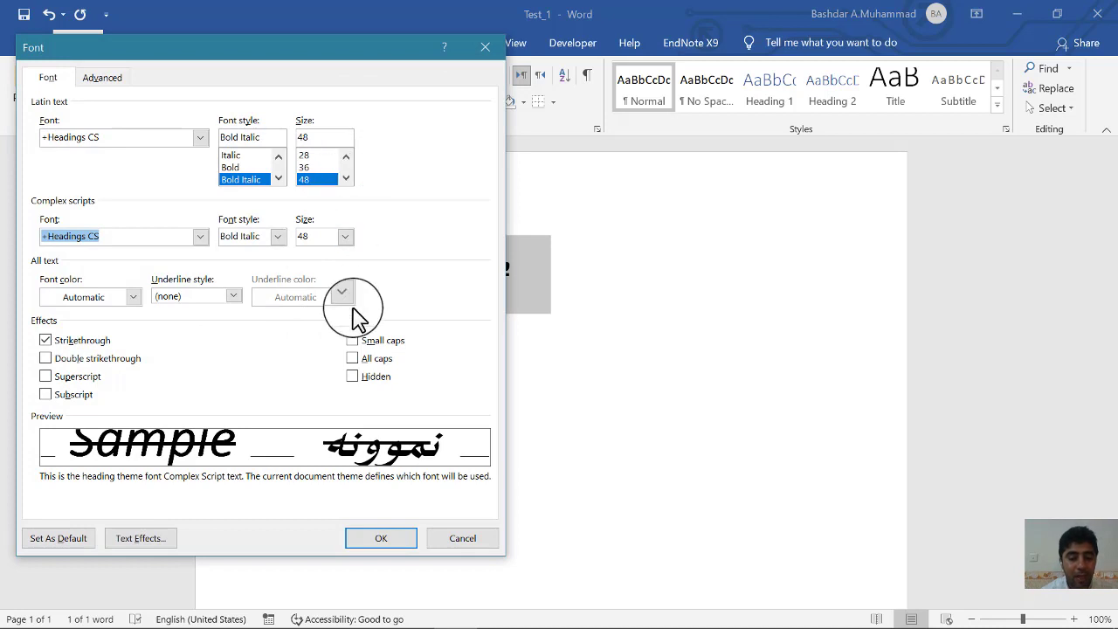
left_click(72, 361)
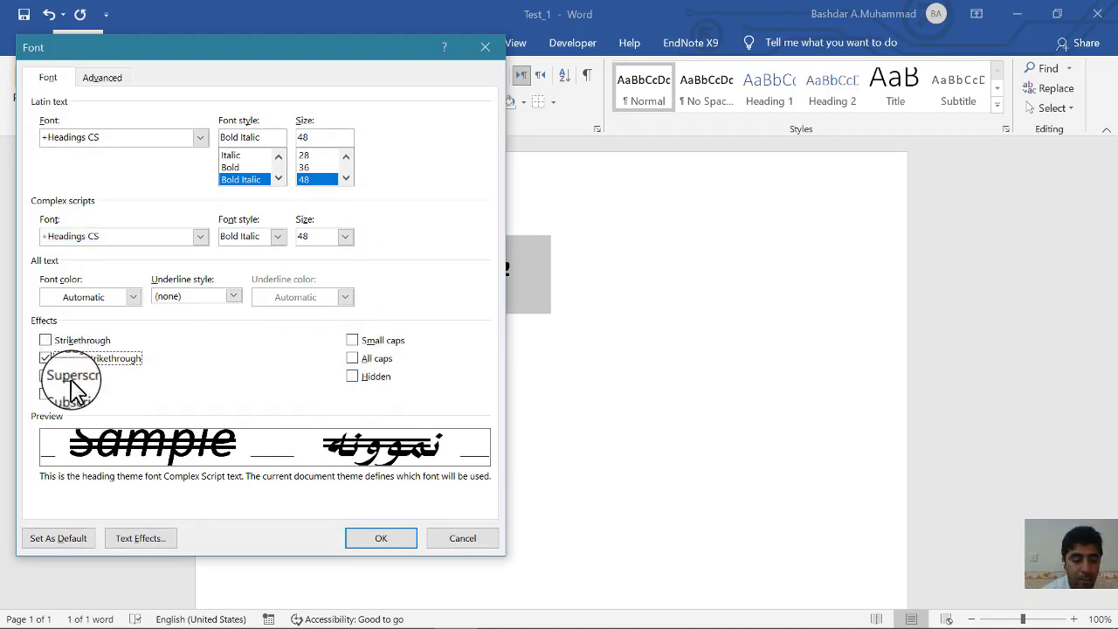
left_click(72, 379)
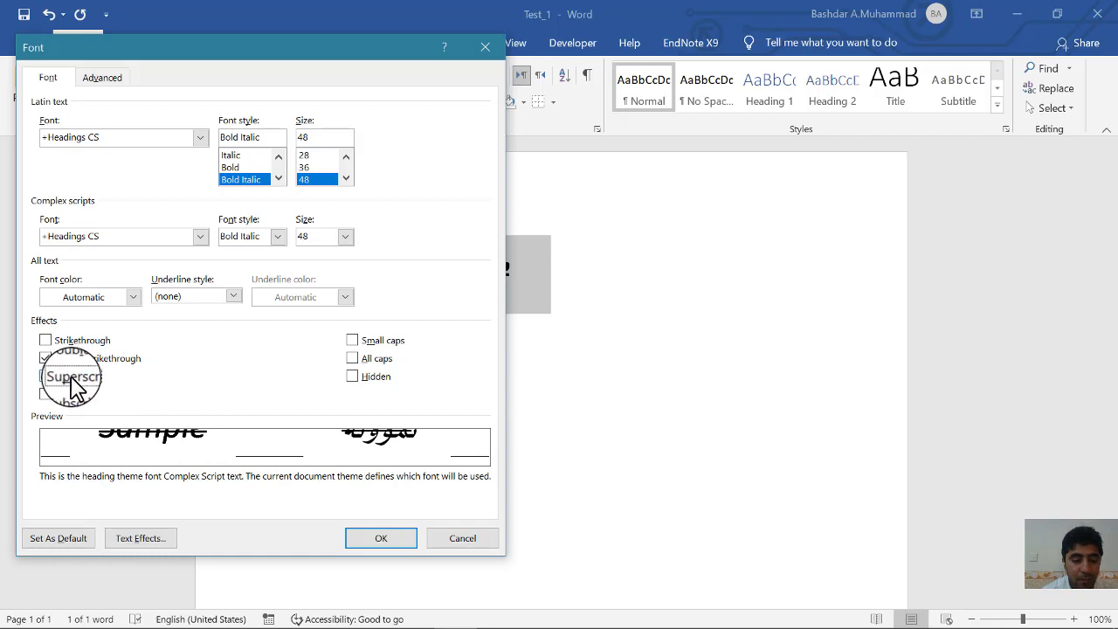
left_click(75, 397)
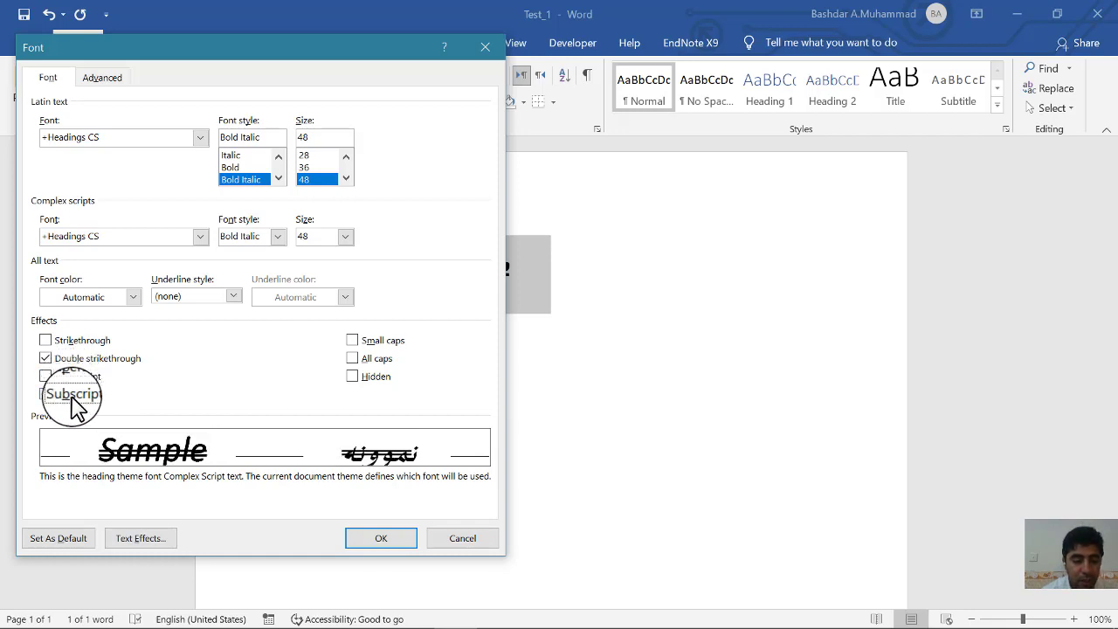
left_click(370, 343)
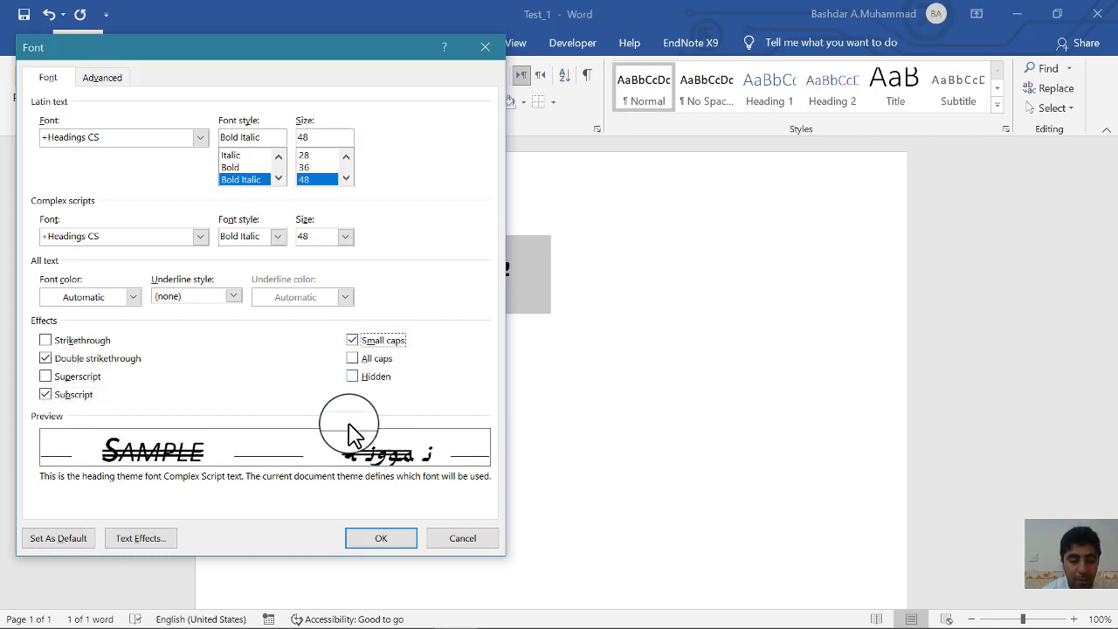
left_click(365, 365)
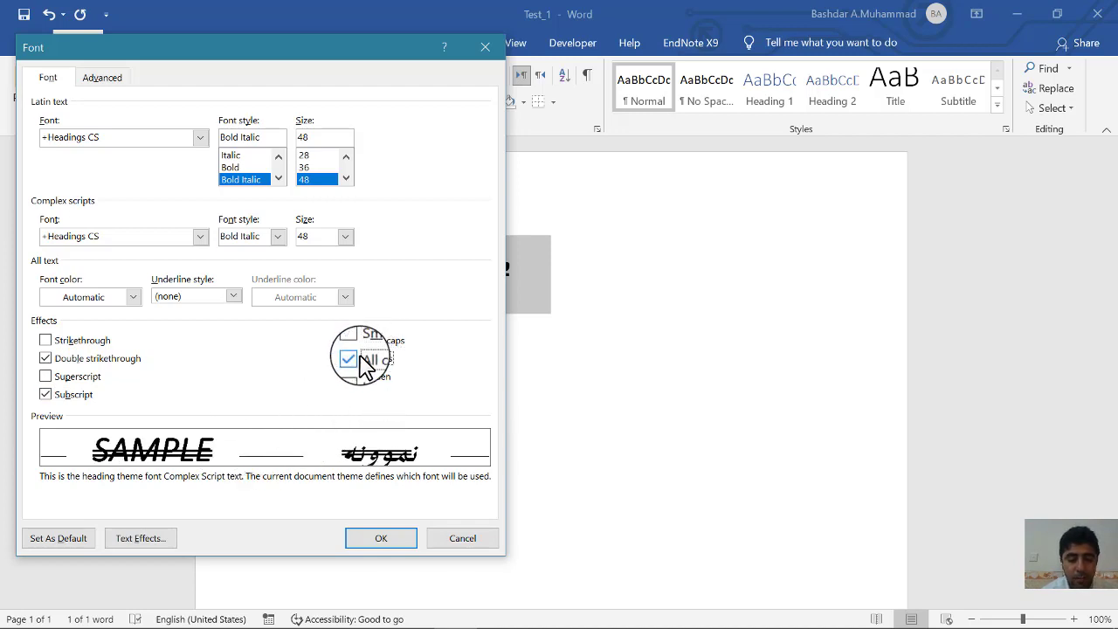
left_click(357, 345)
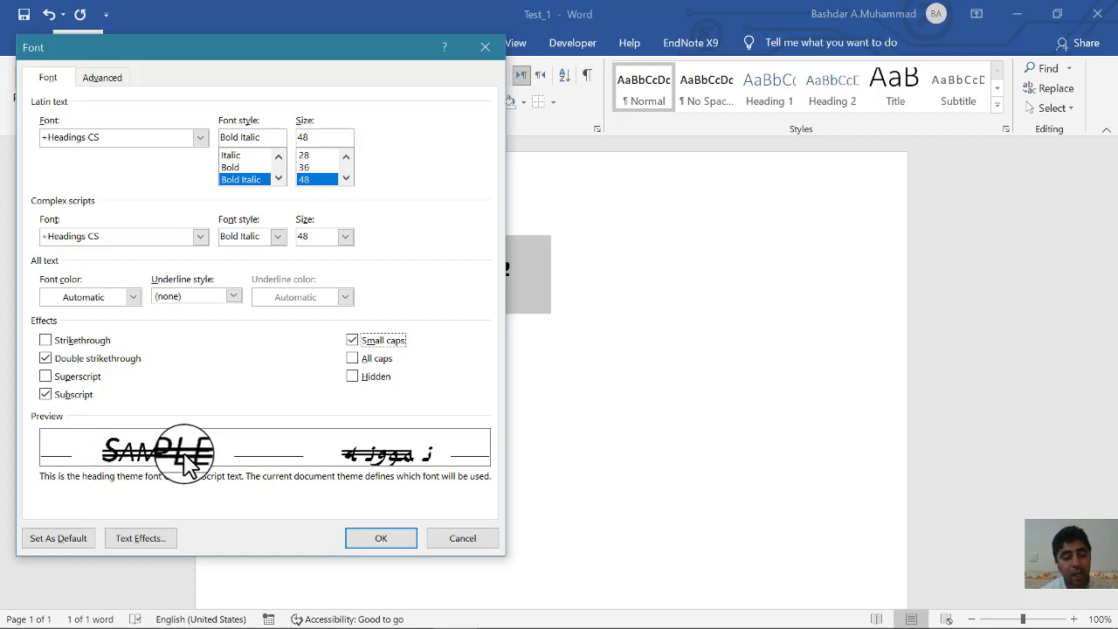
left_click(363, 365)
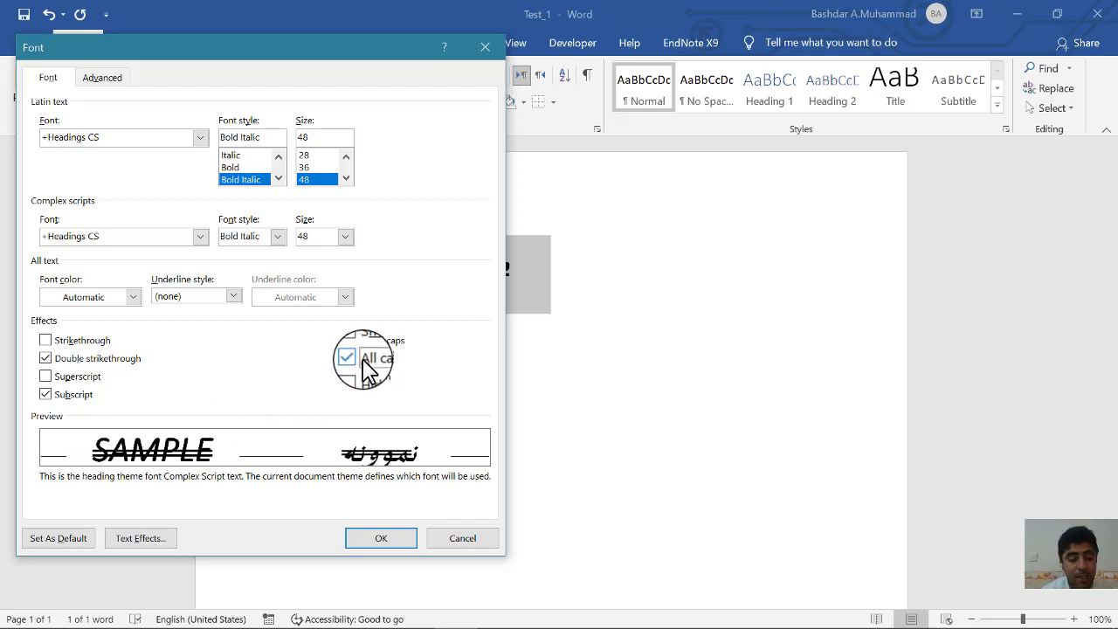
left_click(364, 360)
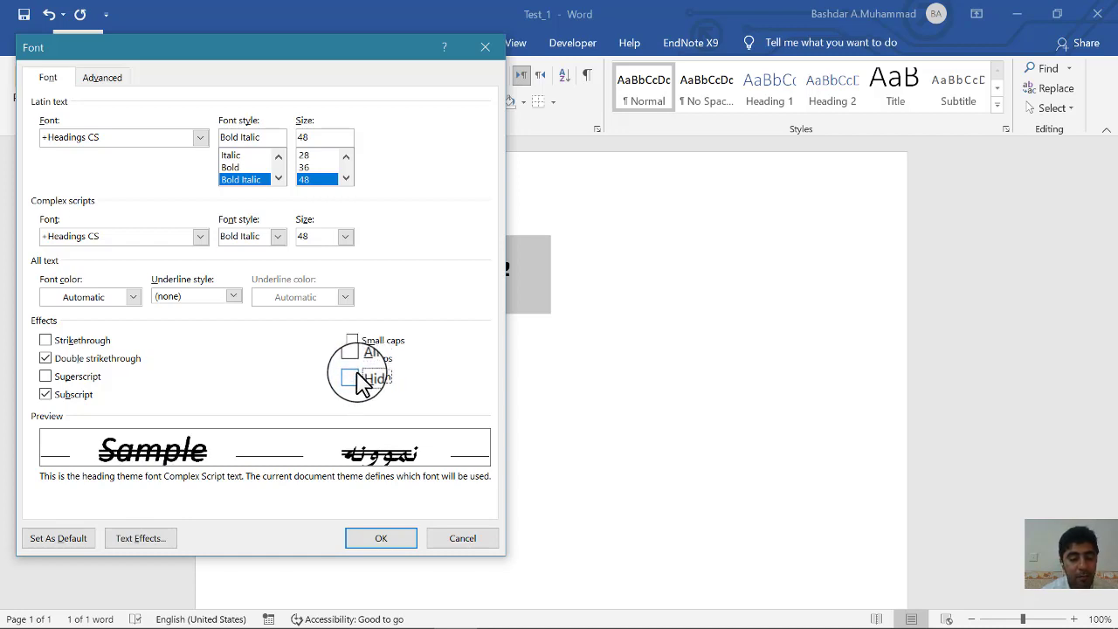
Leave only Double strikethrough checked and apply it to Computer
left_click(70, 359)
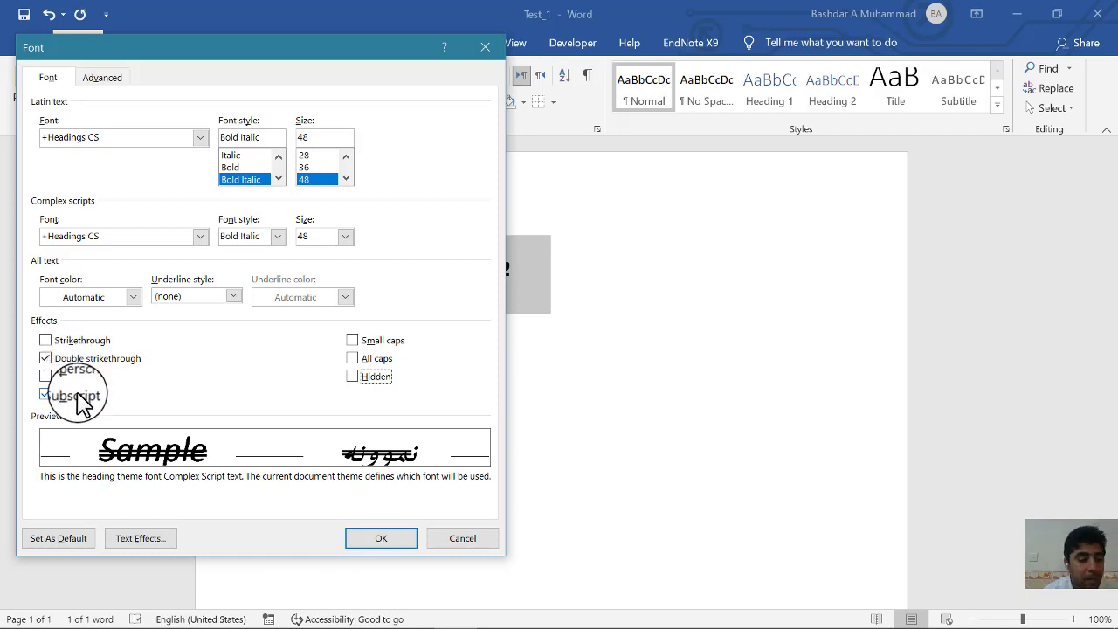
left_click(77, 394)
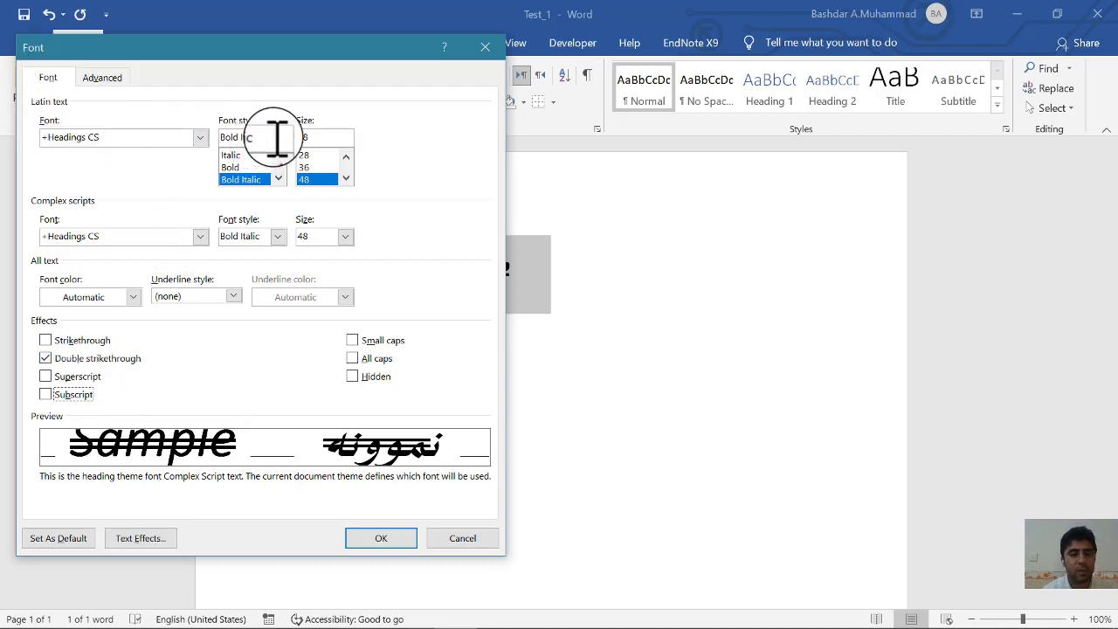
left_click(200, 235)
left_click(200, 236)
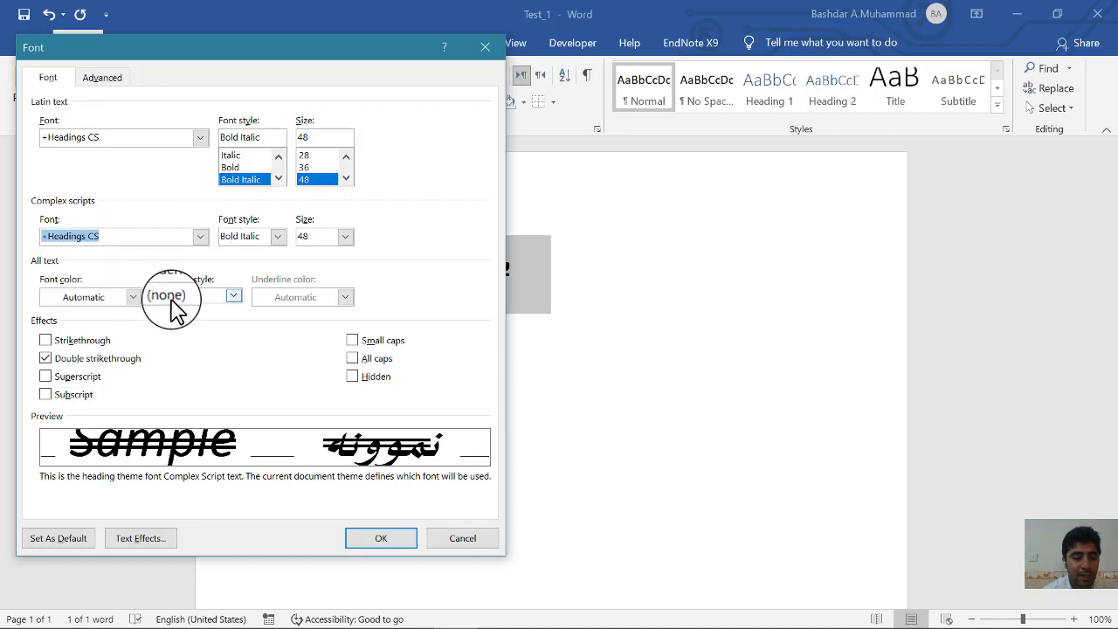
left_click(384, 539)
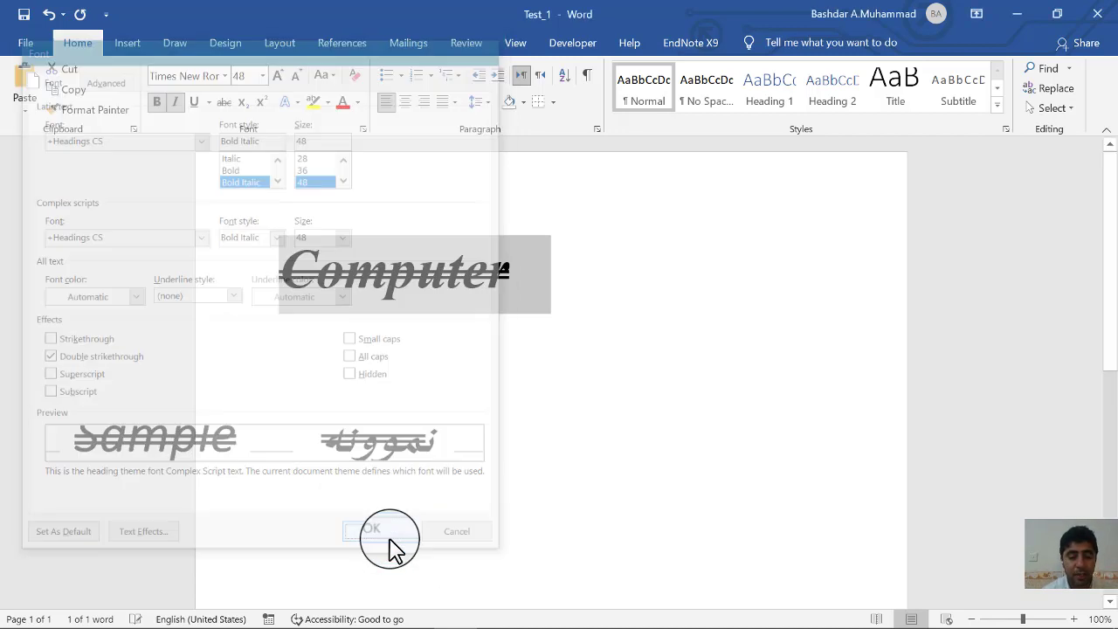
left_click(416, 388)
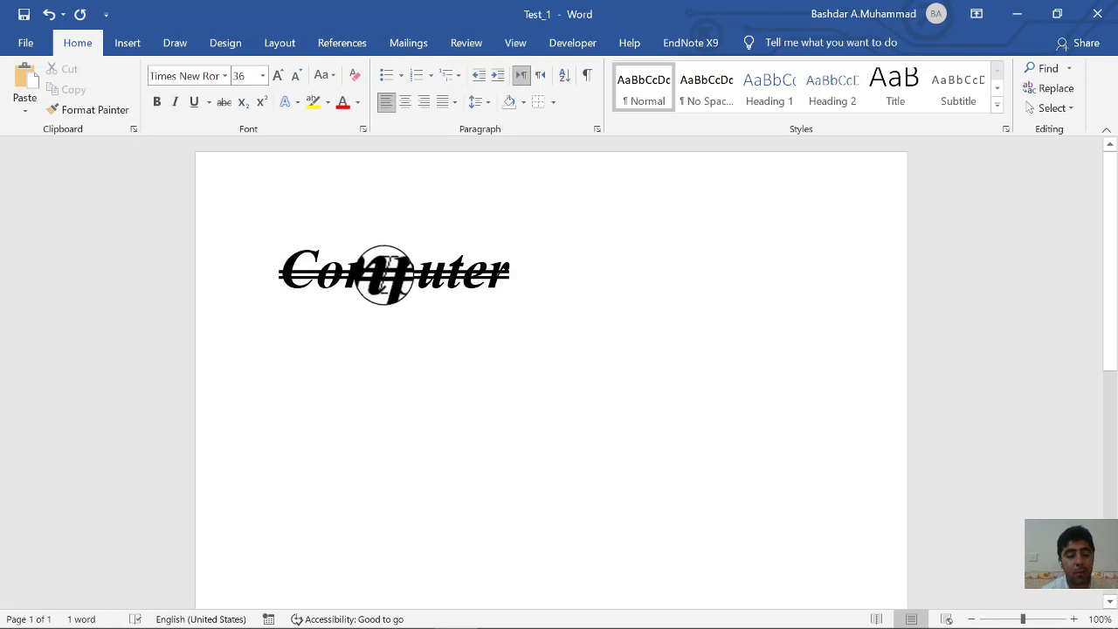
Reselect Computer, close the Font dialog unchanged, and bring up the Text Effects and Typography gallery
double_click(390, 273)
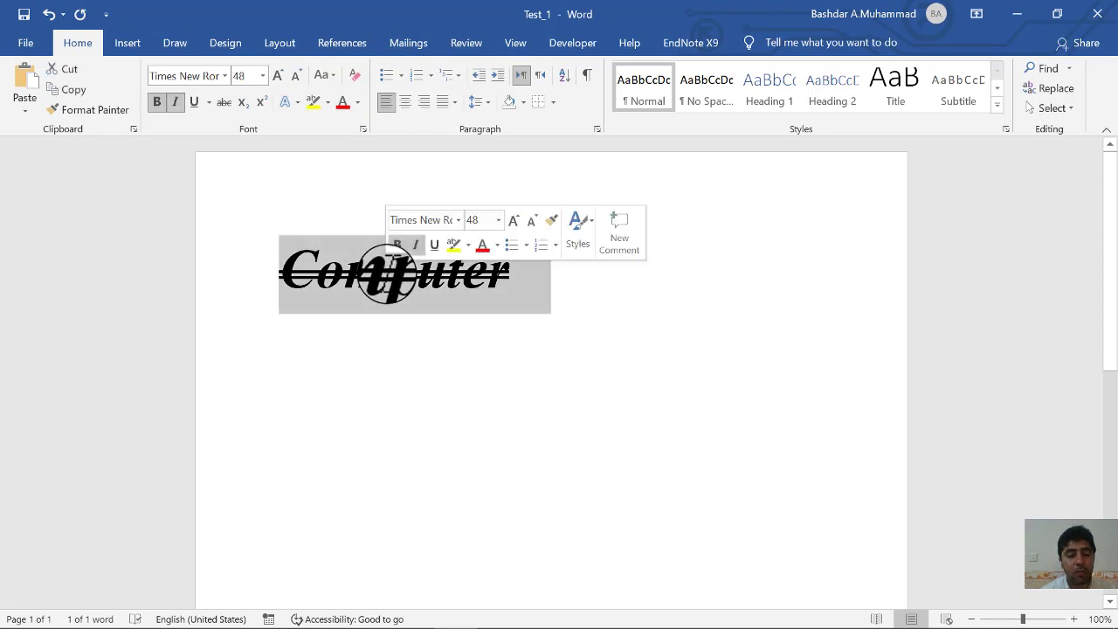
left_click(363, 129)
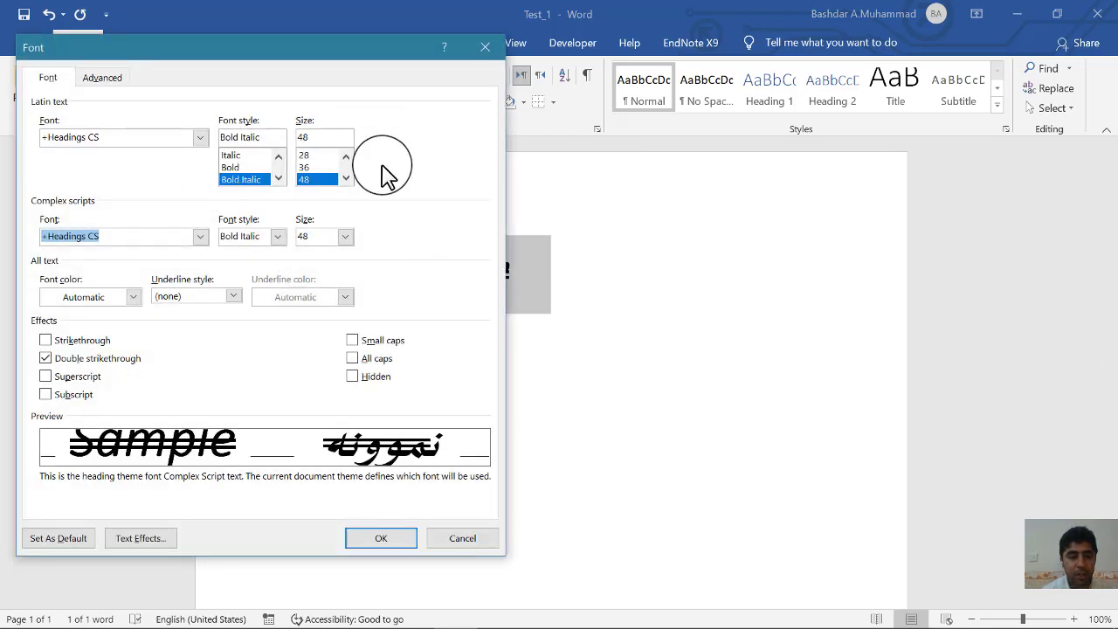
left_click(482, 41)
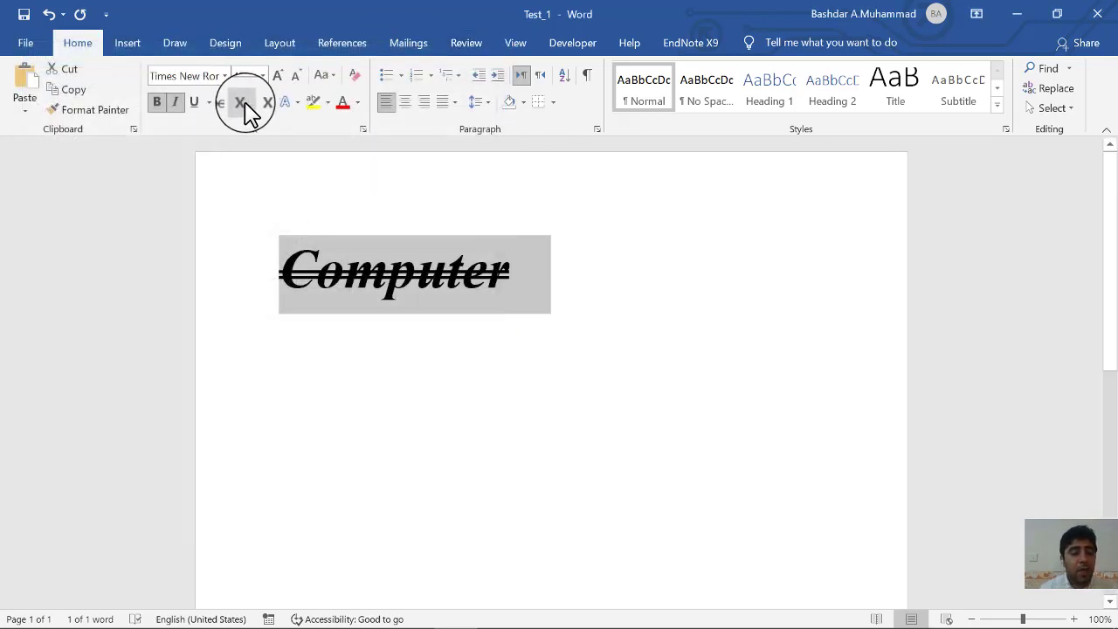
left_click(297, 108)
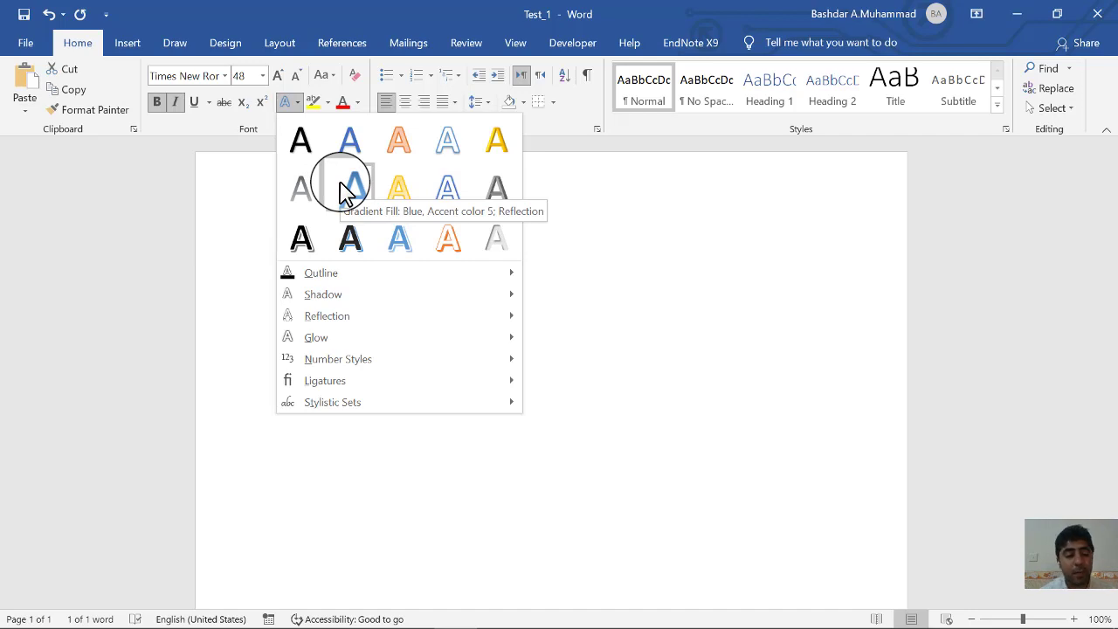
Apply Gradient Fill: Blue, Accent color 5; Reflection to Computer
left_click(346, 188)
left_click(391, 297)
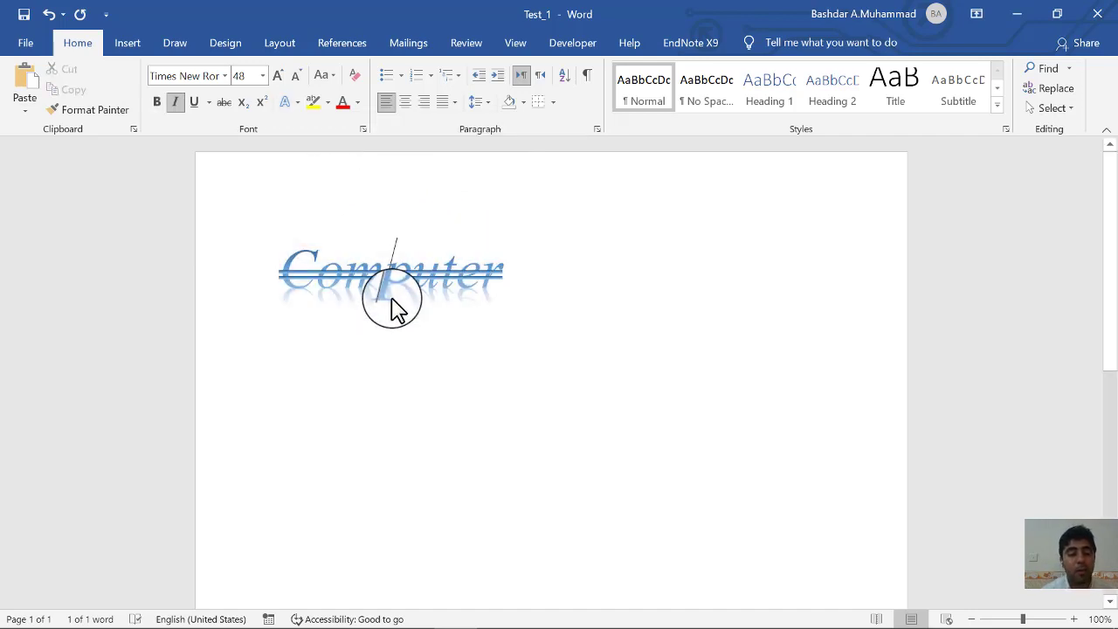
double_click(352, 271)
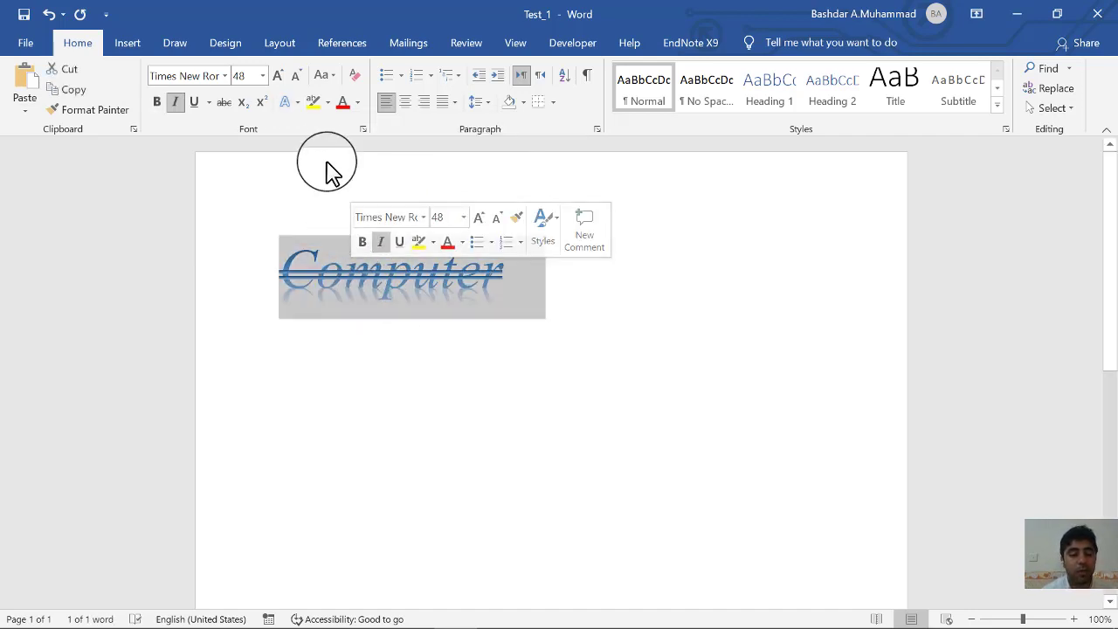
Add a yellow glow variation around Computer
left_click(297, 106)
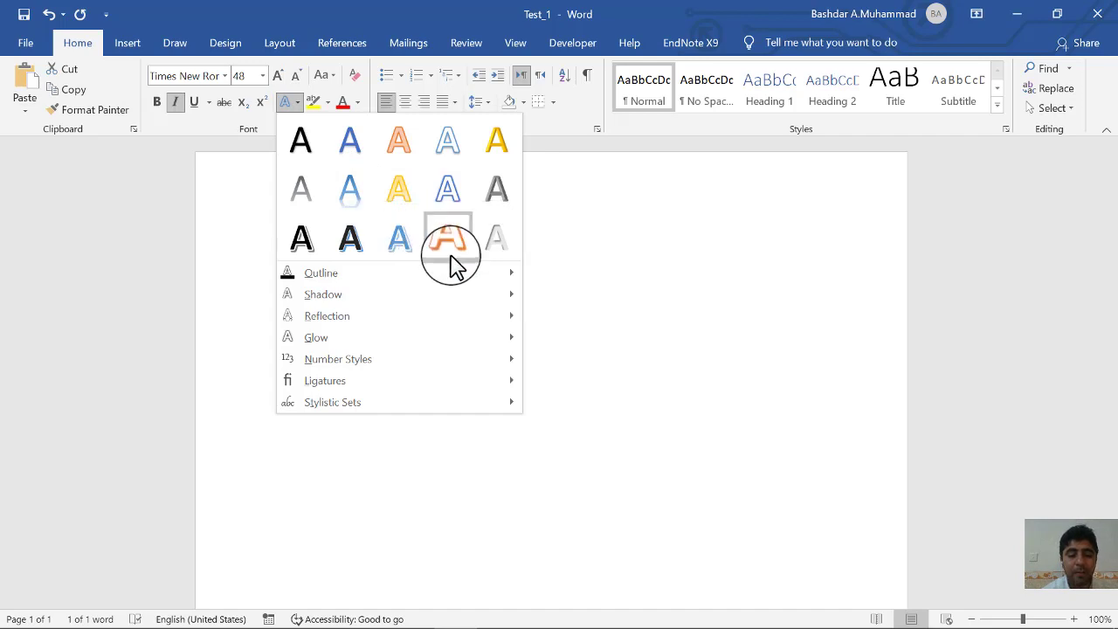
mouse_move(466, 276)
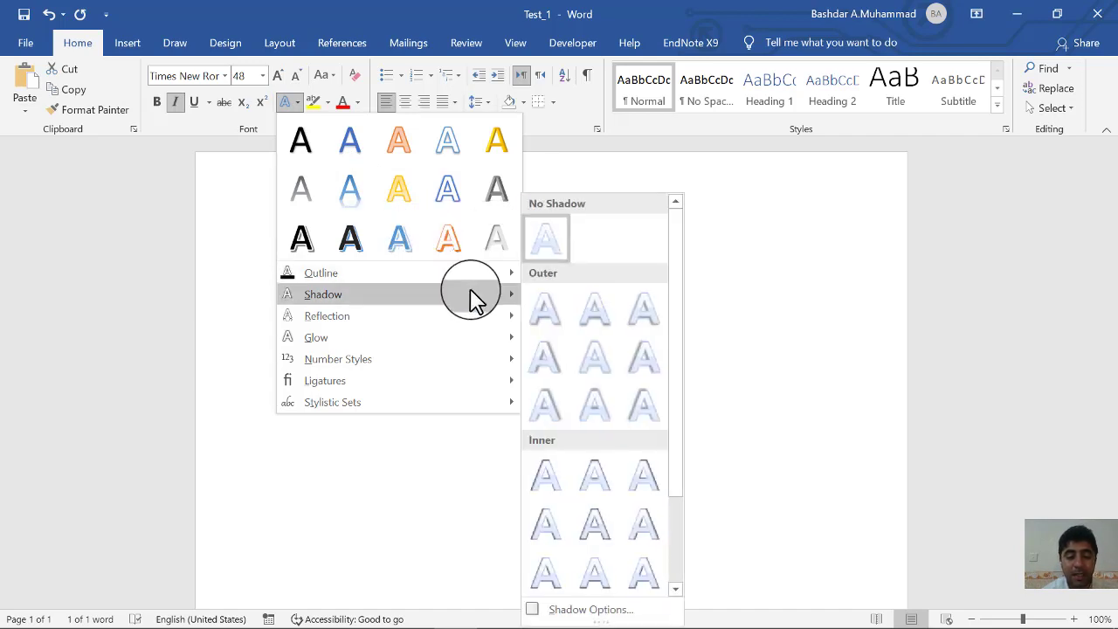
mouse_move(457, 321)
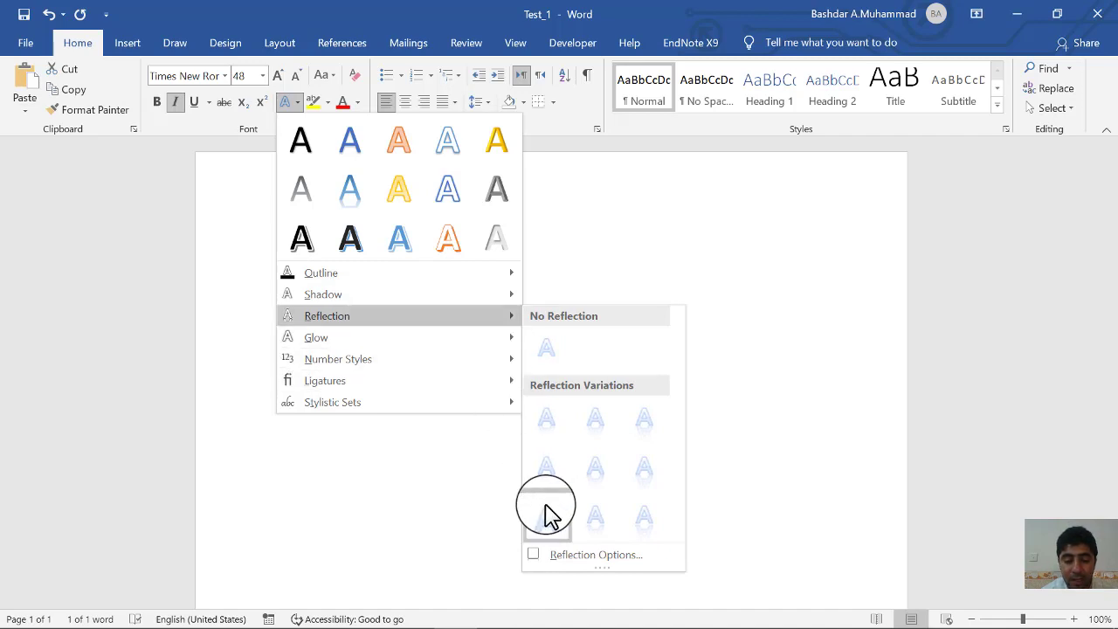
mouse_move(354, 344)
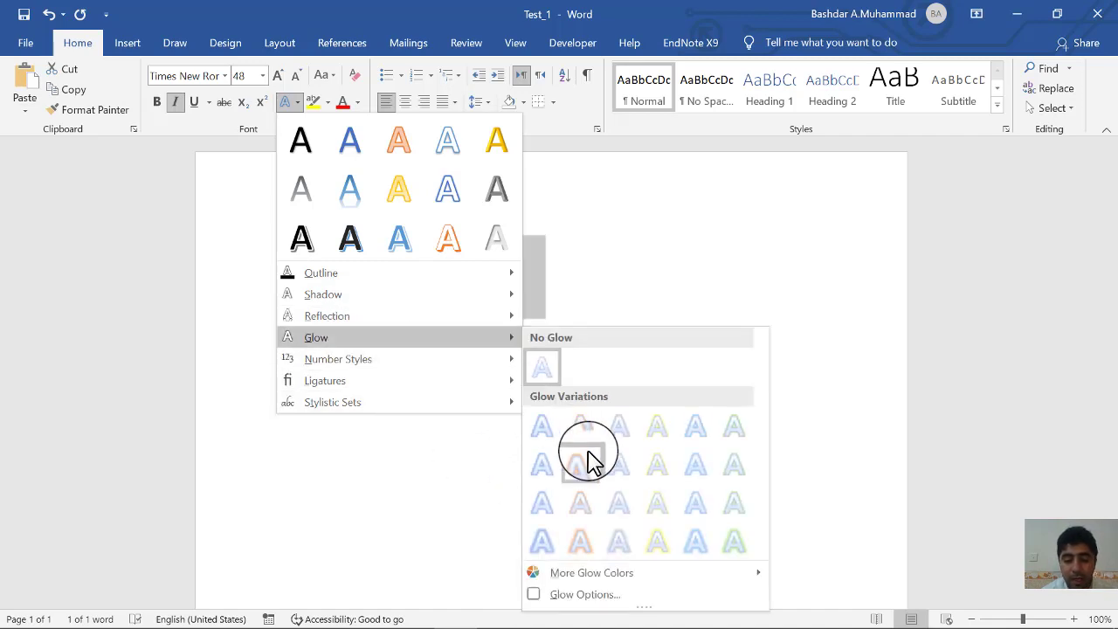
left_click(653, 535)
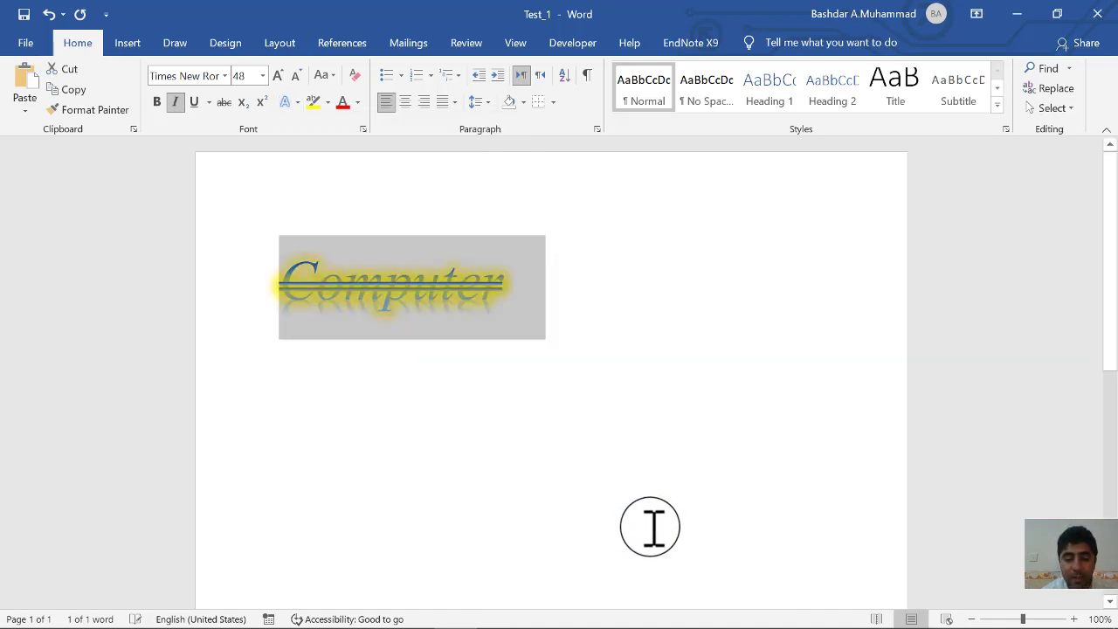
left_click(485, 337)
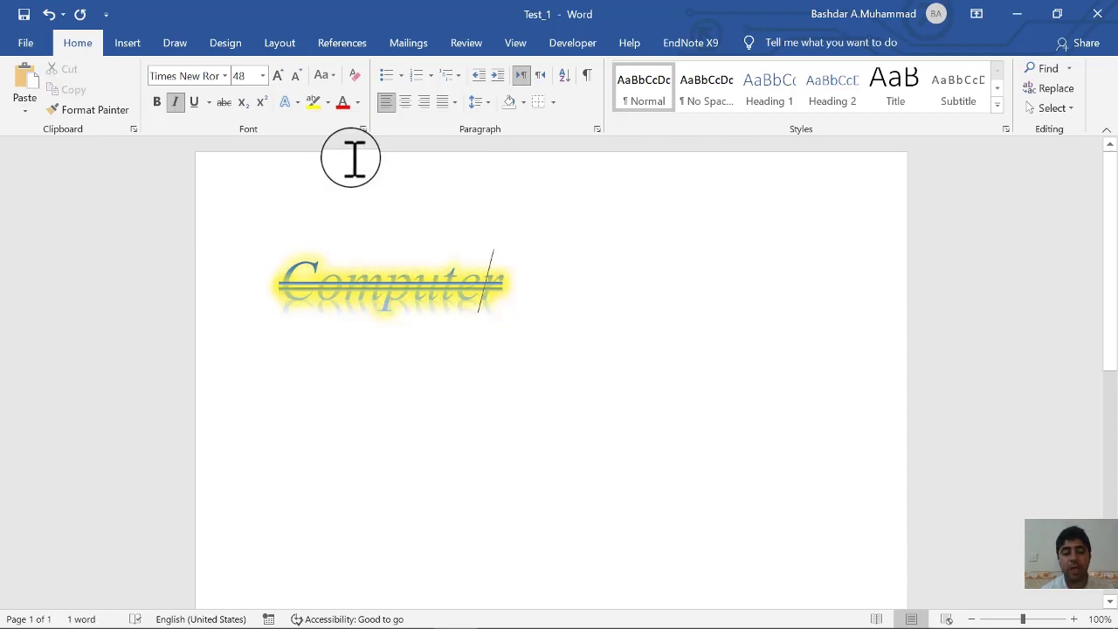
Browse the Text Effects gallery again and leave it without further changes
left_click(297, 103)
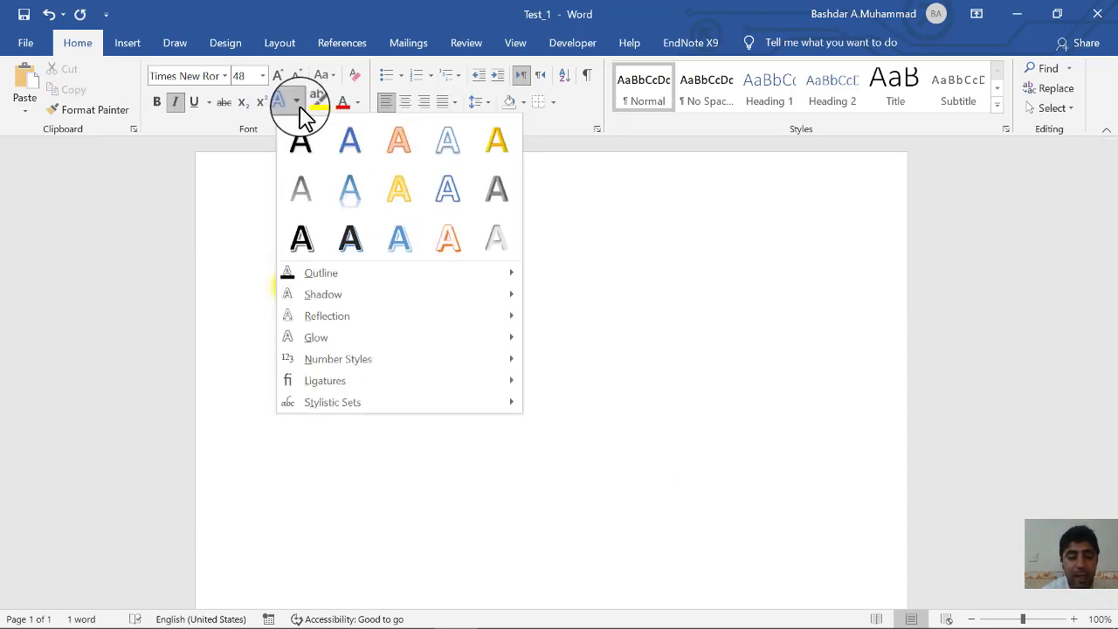
mouse_move(404, 369)
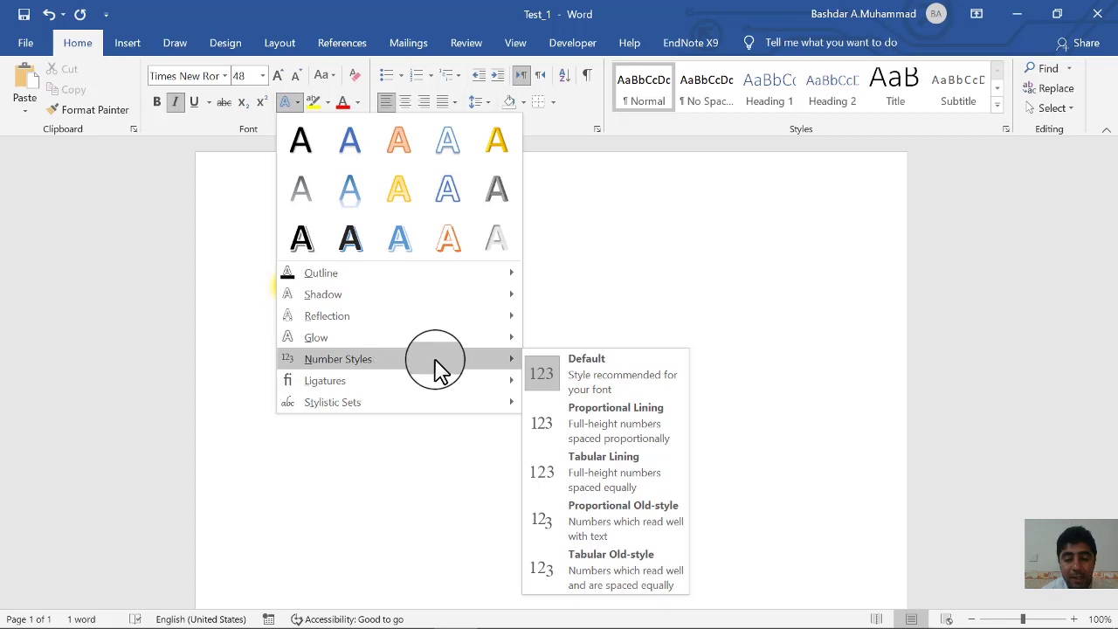
mouse_move(429, 385)
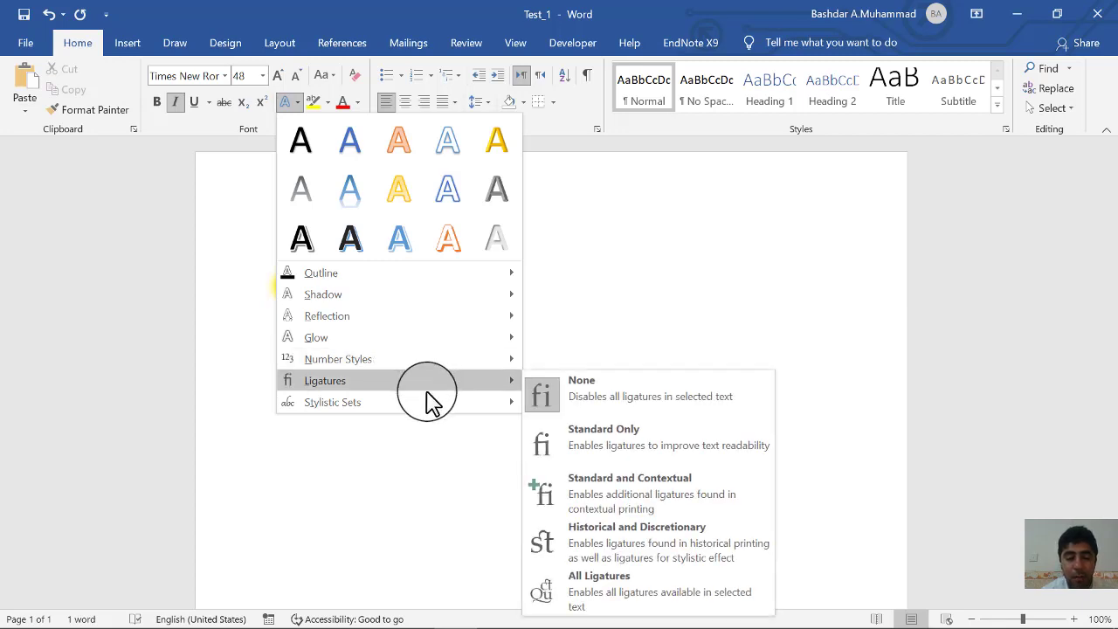
left_click(541, 278)
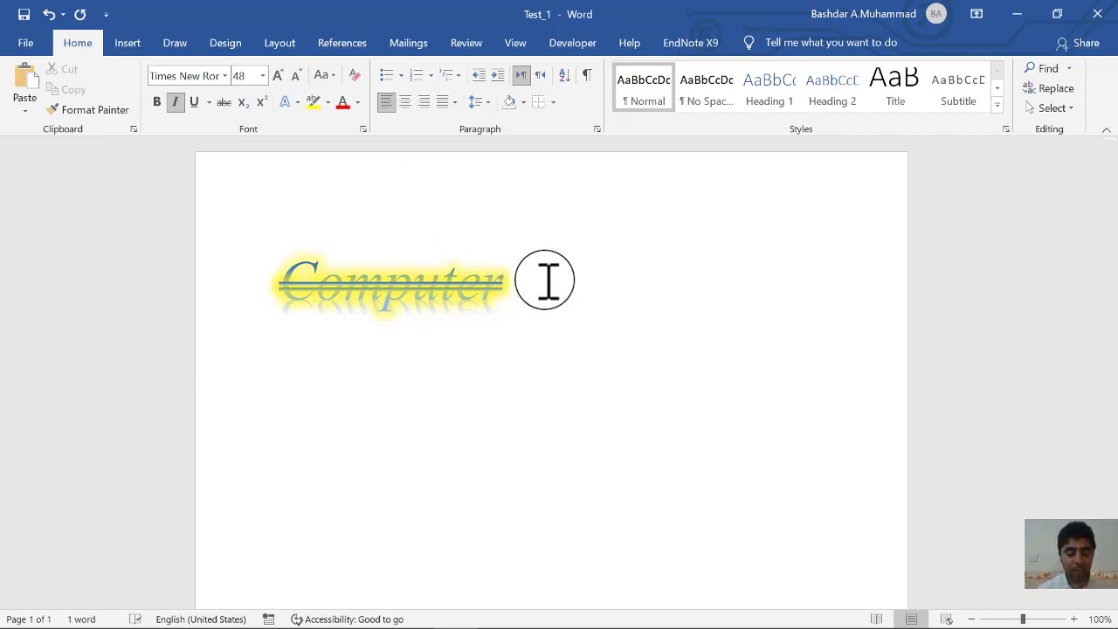
Create an empty second line below the glowing word, cleared to plain Calibri 11
type("C")
key("BackSpace")
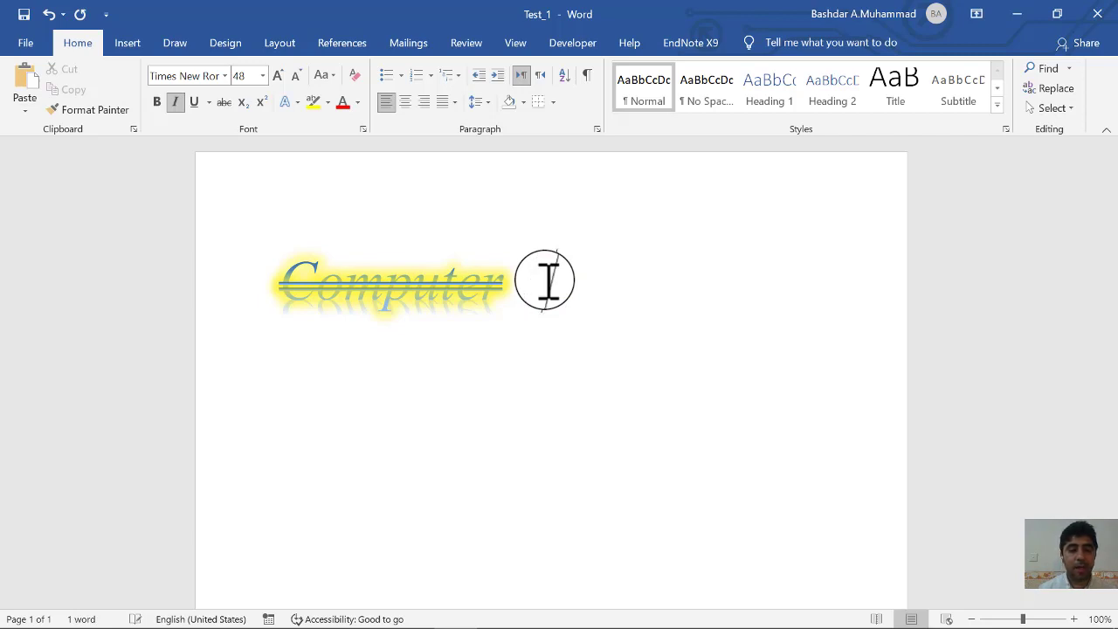
left_click(354, 77)
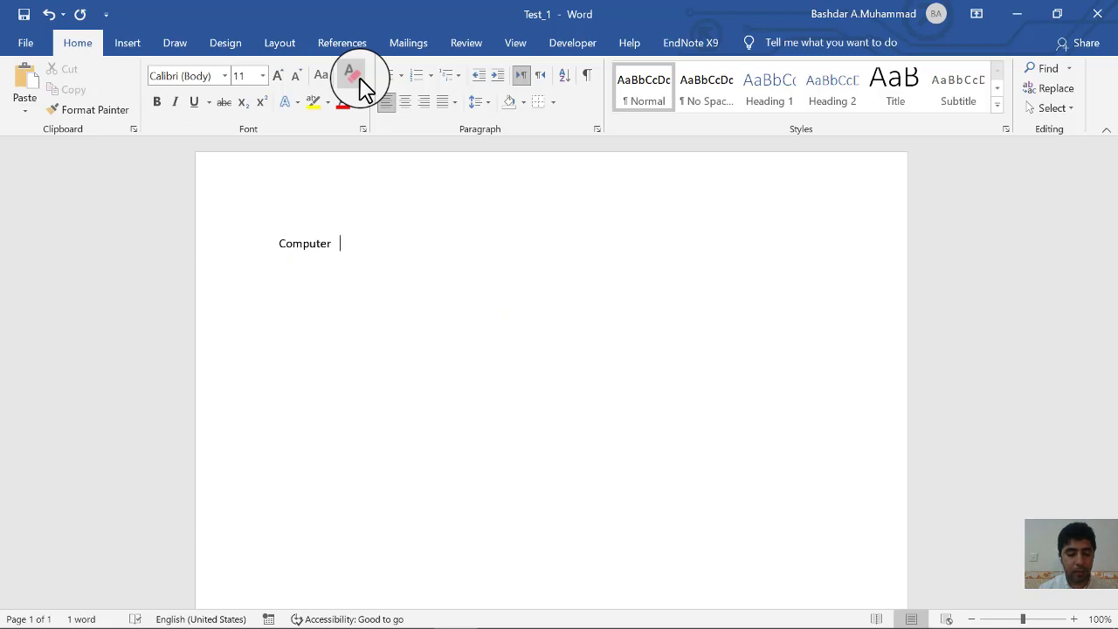
key("ctrl+z")
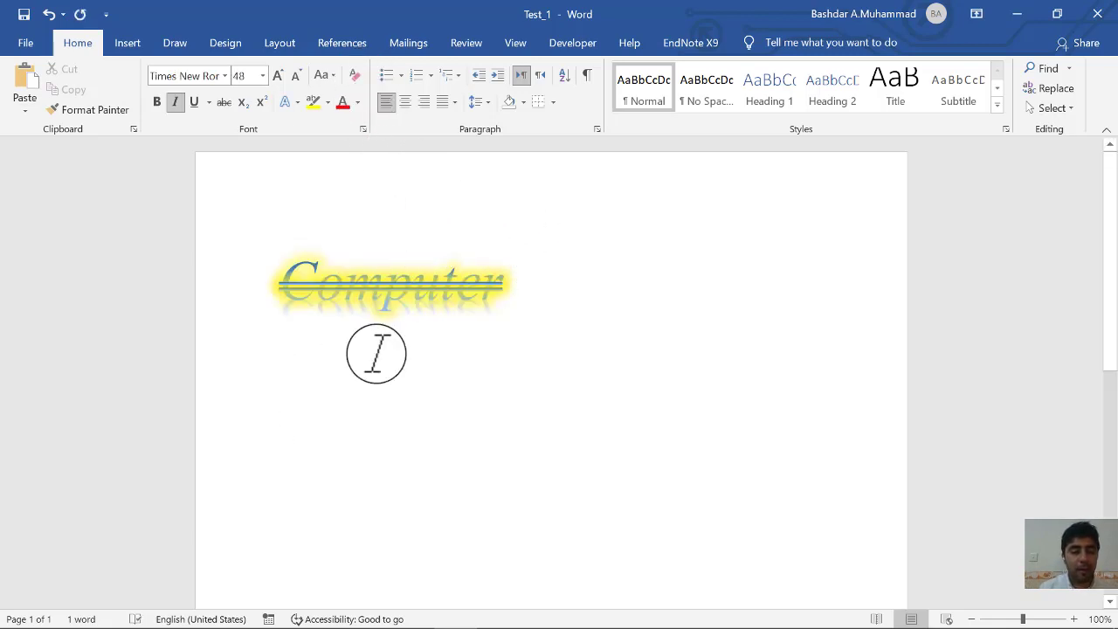
left_click(343, 380)
key("BackSpace")
key("BackSpace")
key("BackSpace")
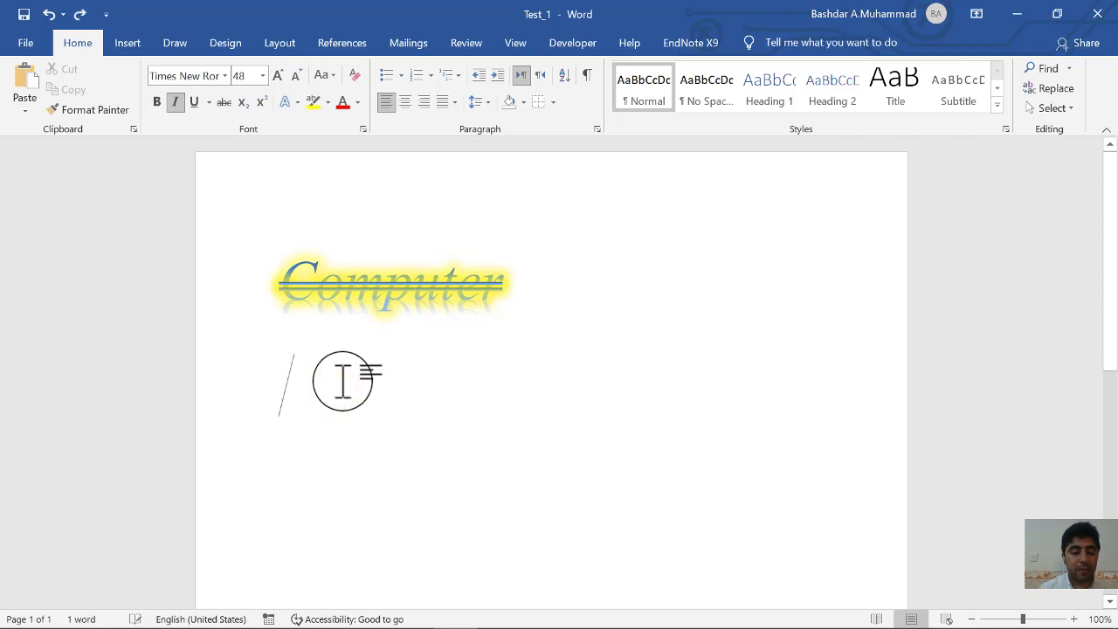
double_click(342, 387)
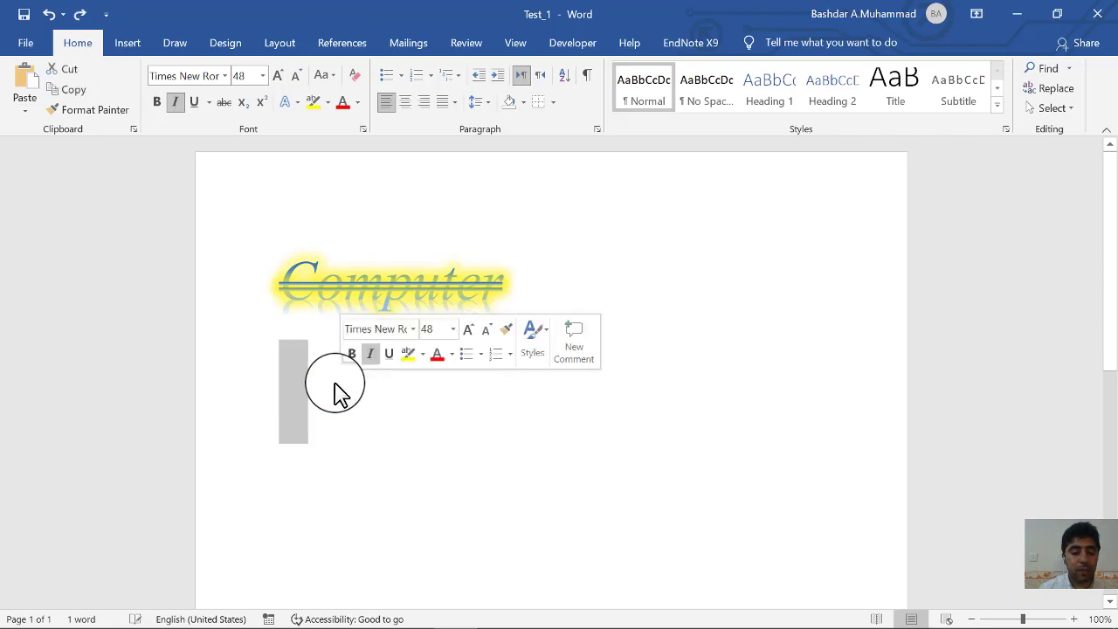
left_click(354, 77)
type("Computer")
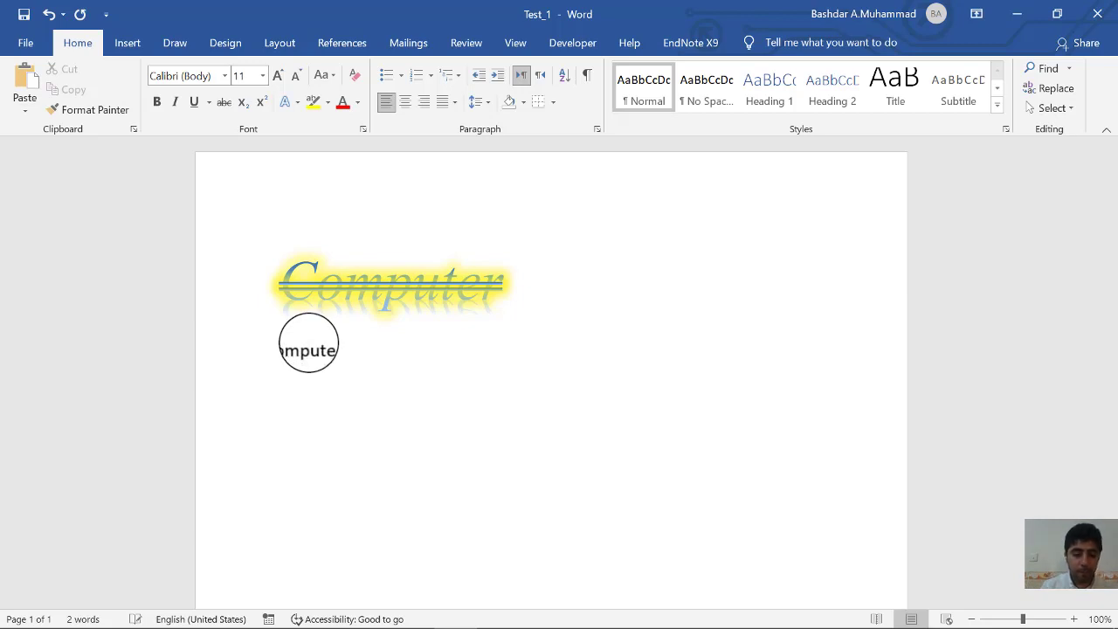
Enlarge the second Computer to 22 pt
double_click(305, 350)
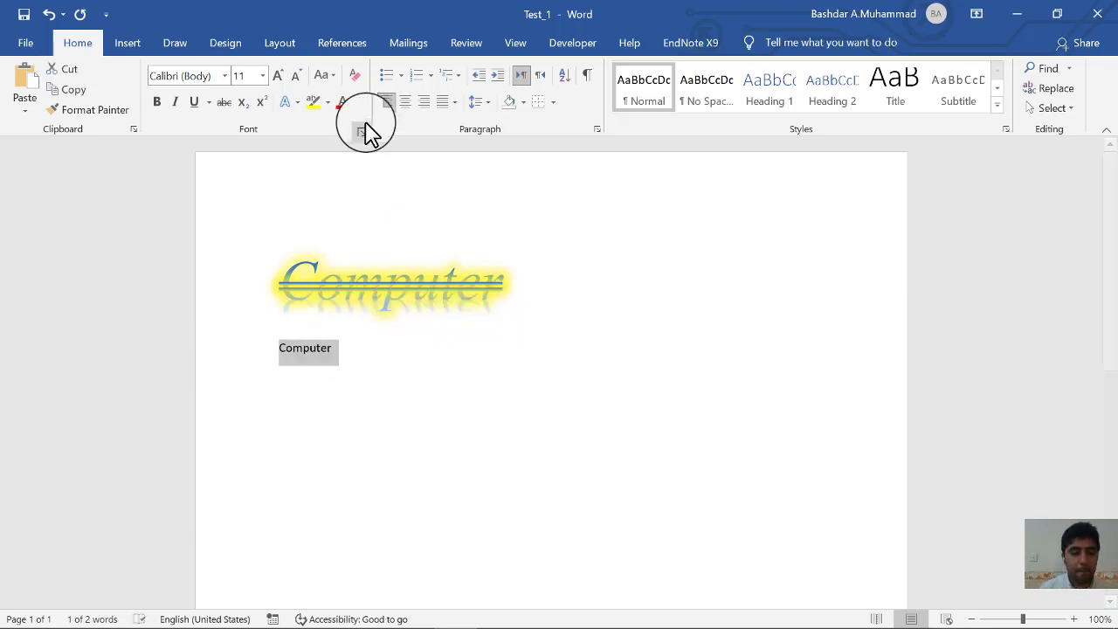
left_click(278, 76)
left_click(277, 77)
left_click(278, 77)
left_click(277, 77)
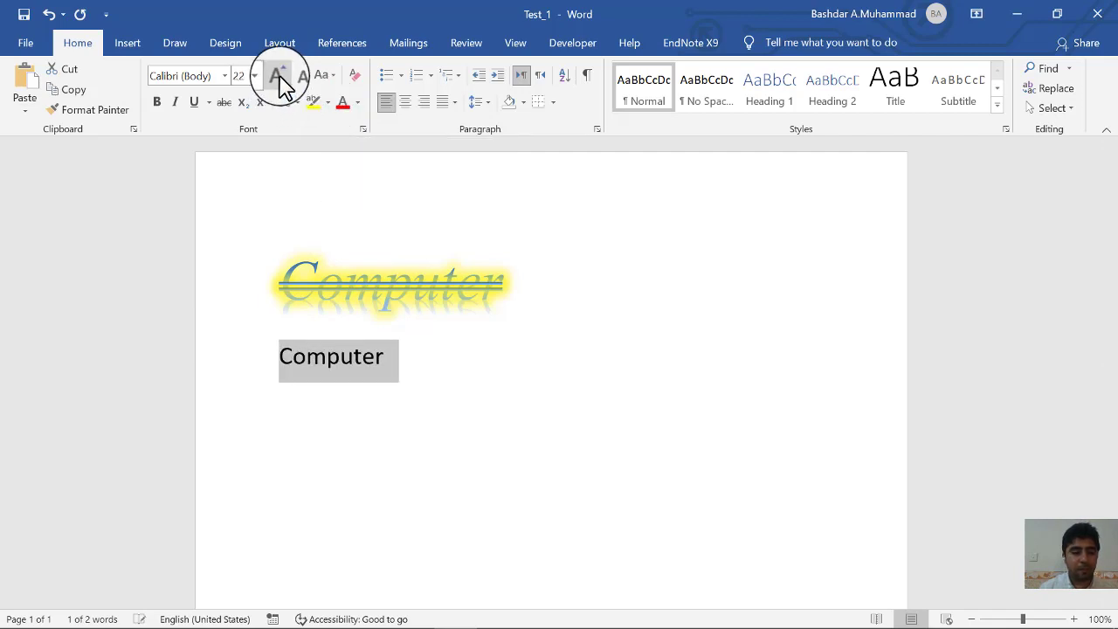
left_click(328, 107)
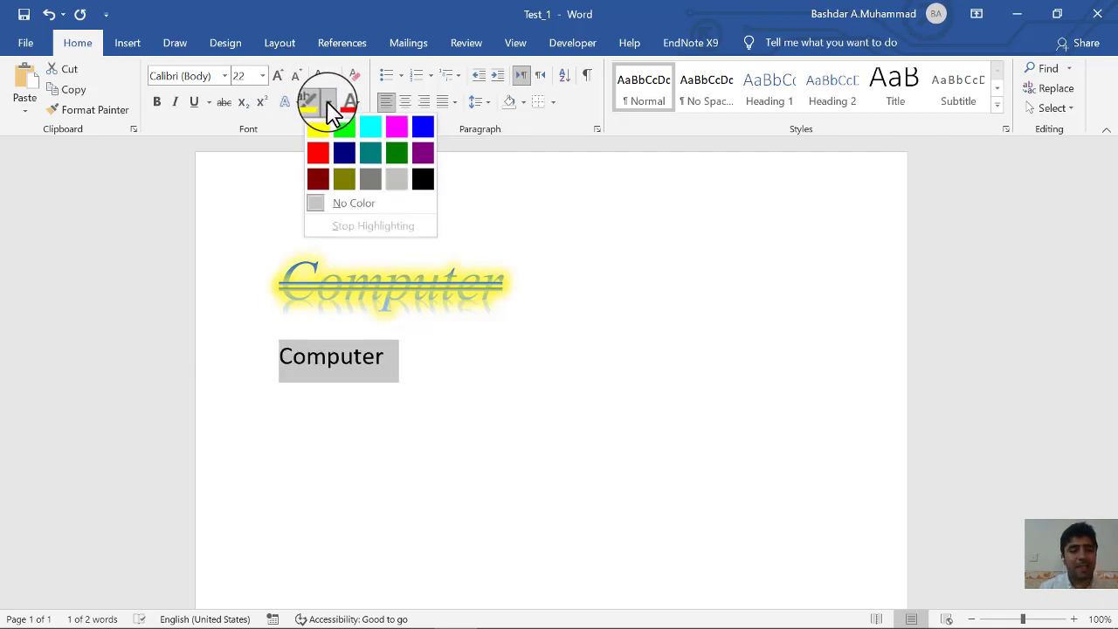
left_click(328, 107)
Colour the second Computer dark red and highlight it Gray-25%
left_click(357, 104)
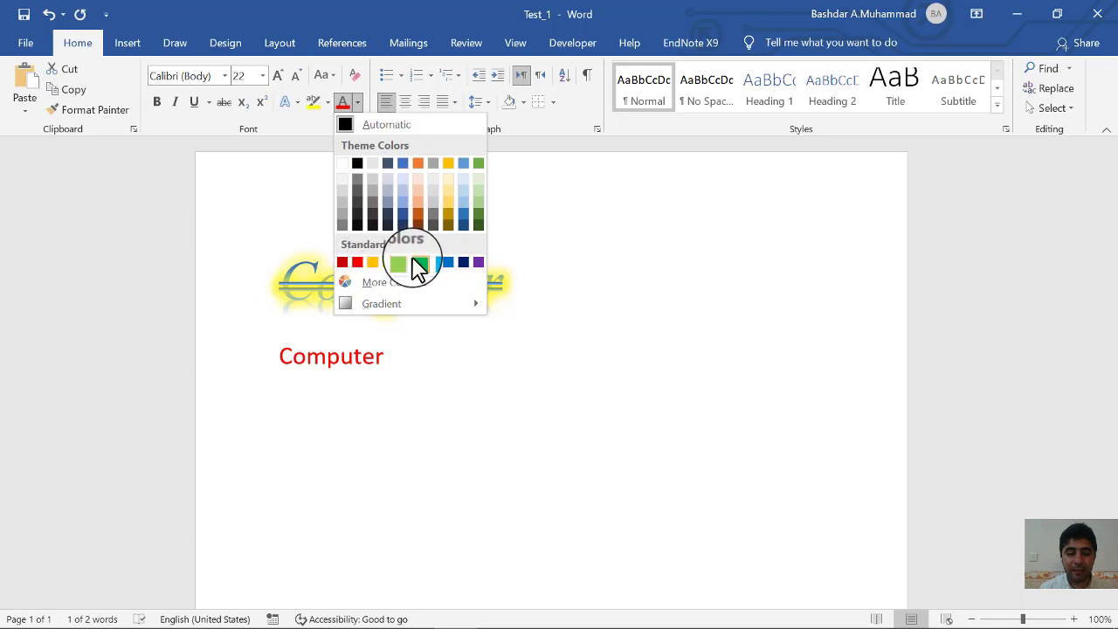
left_click(341, 260)
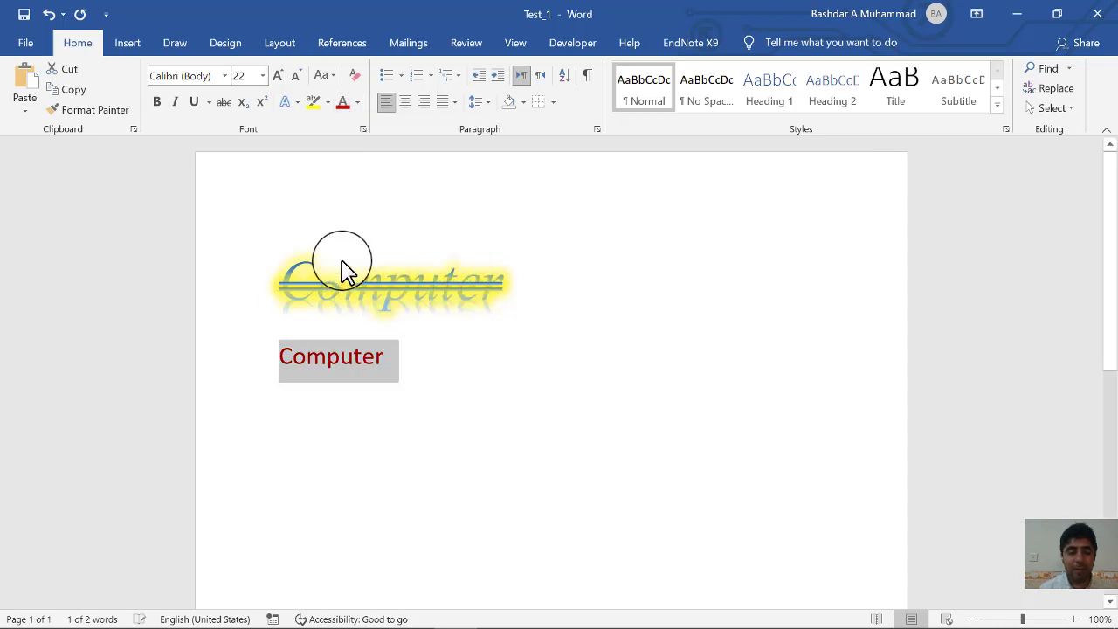
left_click(327, 103)
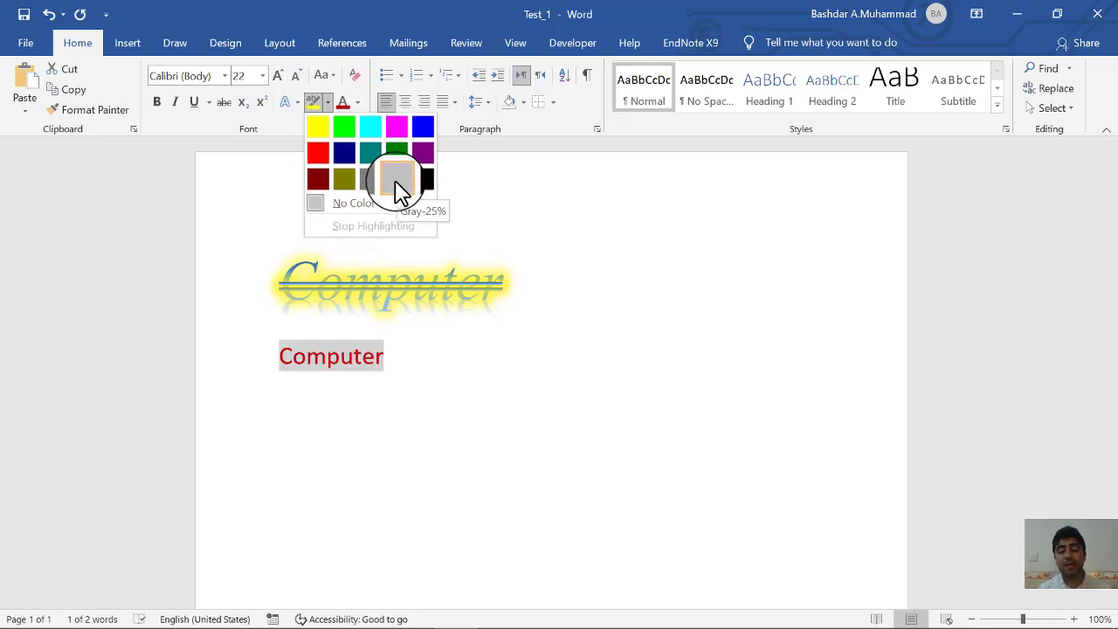
left_click(395, 181)
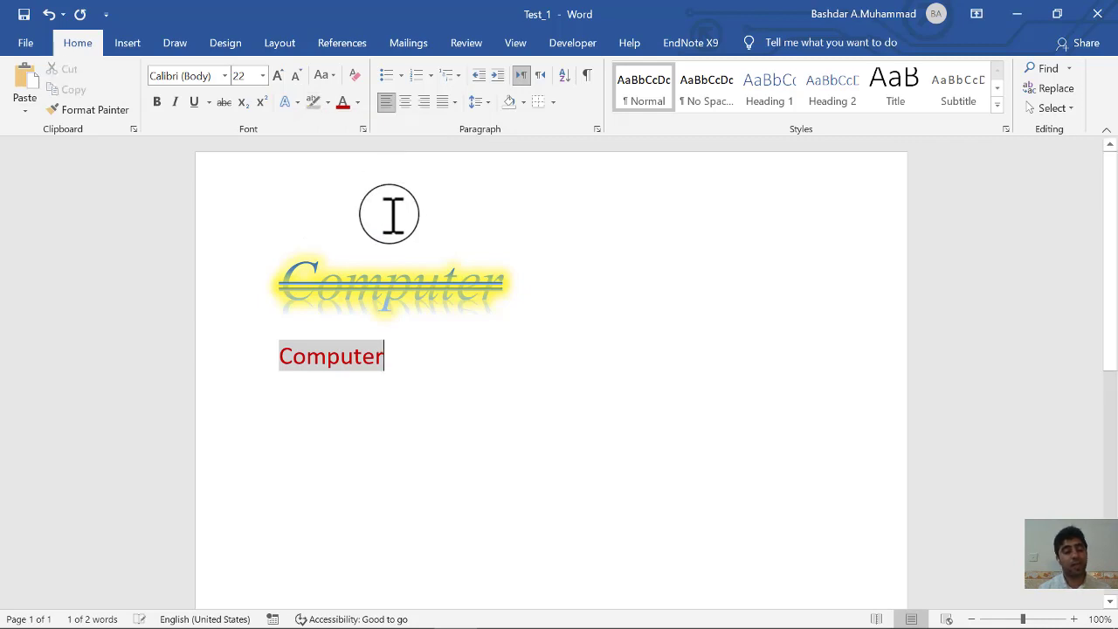
left_click(367, 370)
Change the second Computer's font colour to Blue, Accent 1
double_click(364, 358)
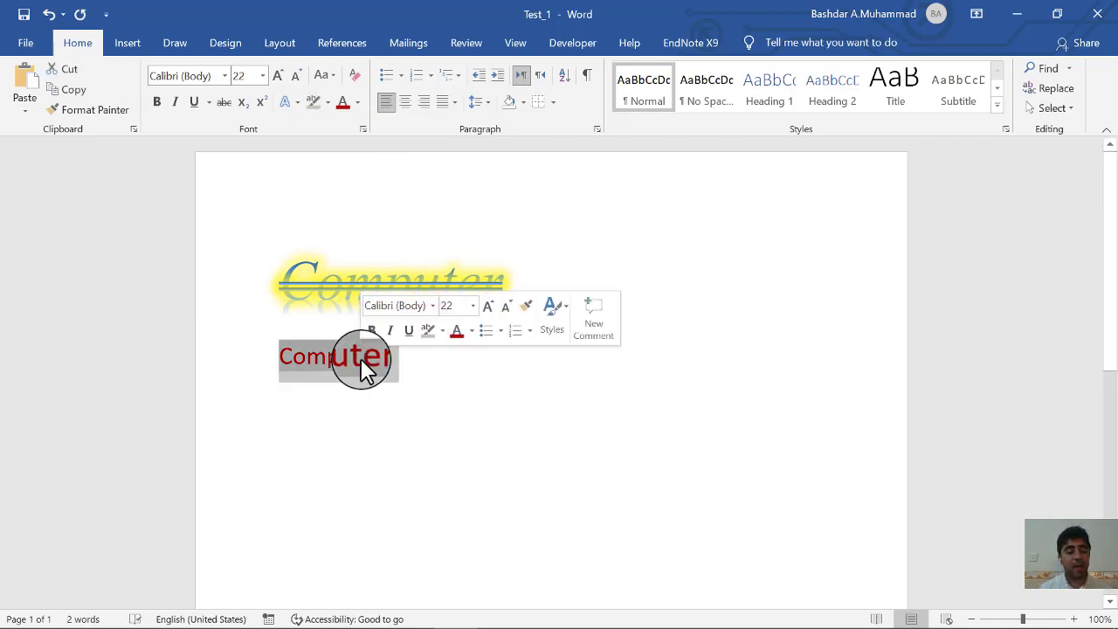
left_click(365, 371)
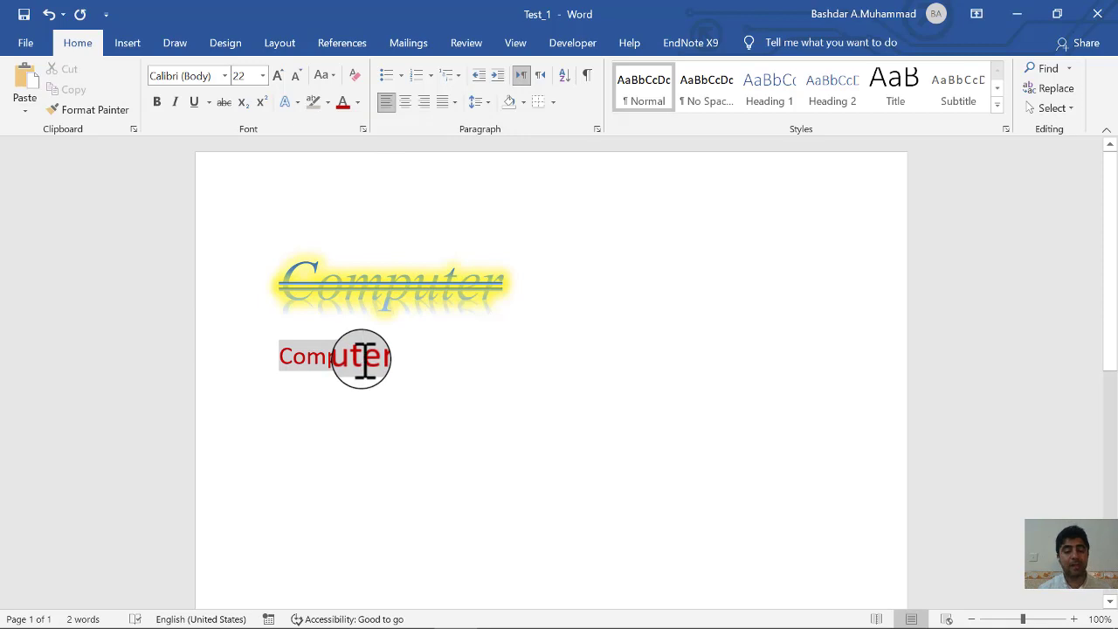
double_click(364, 358)
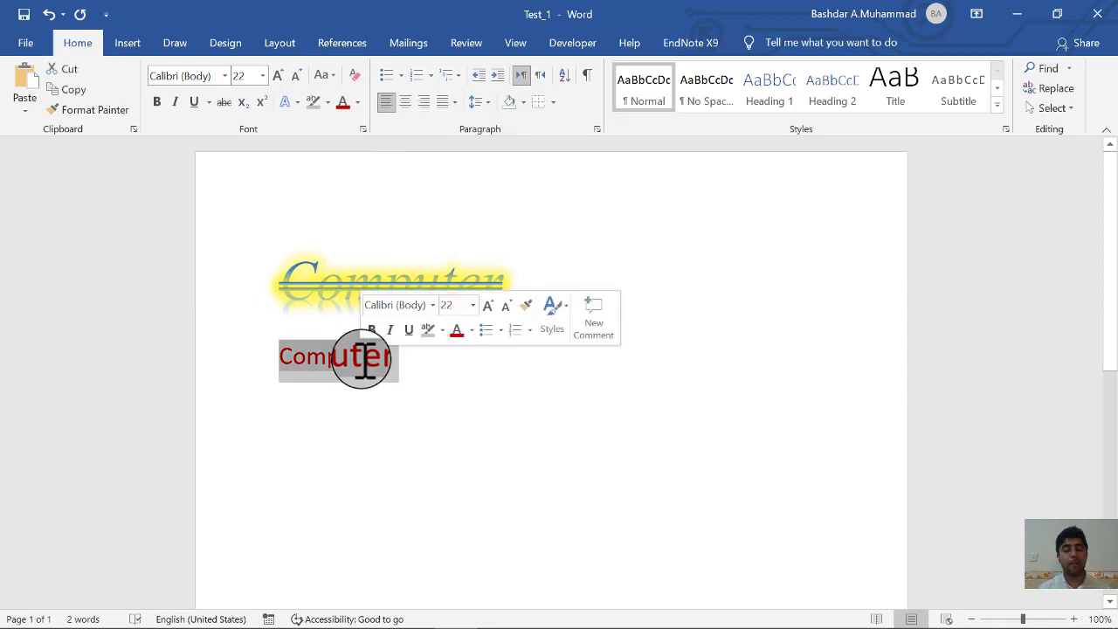
left_click(356, 103)
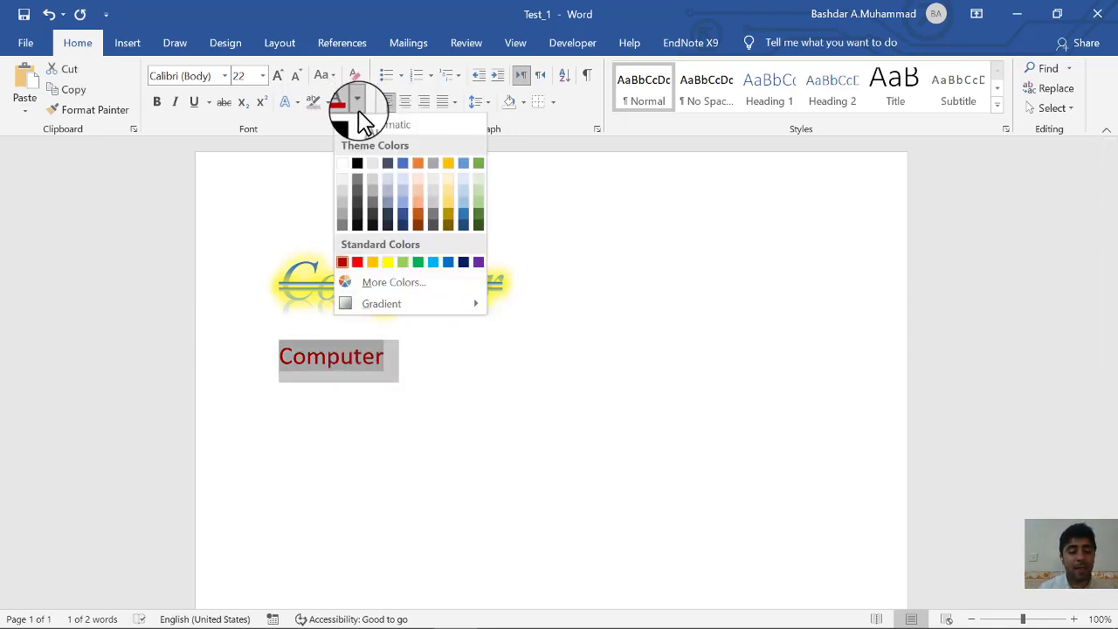
left_click(404, 171)
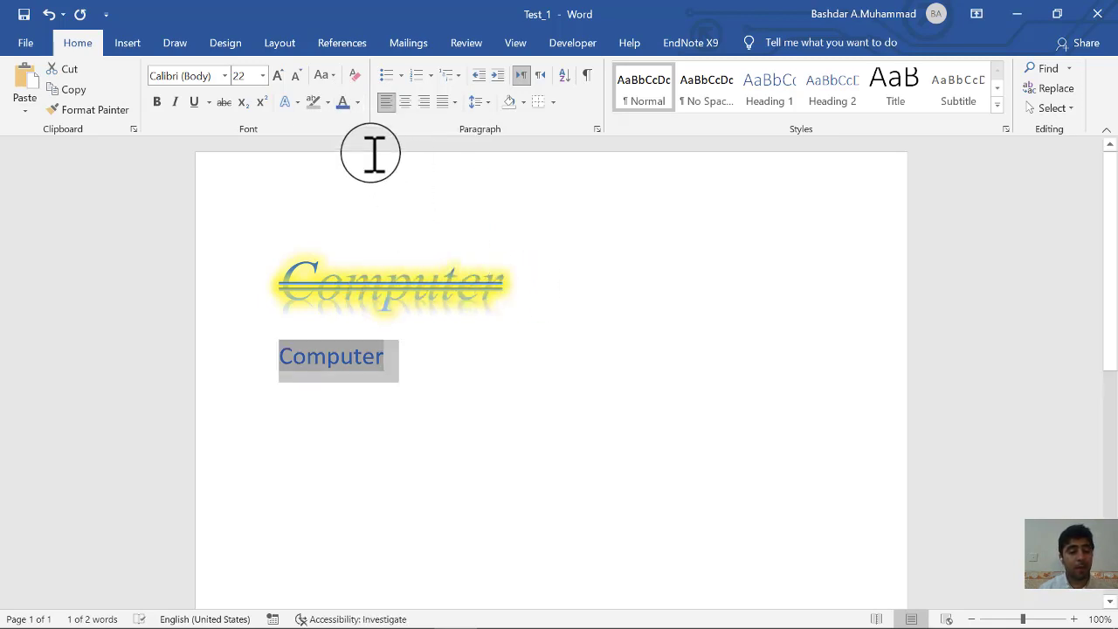
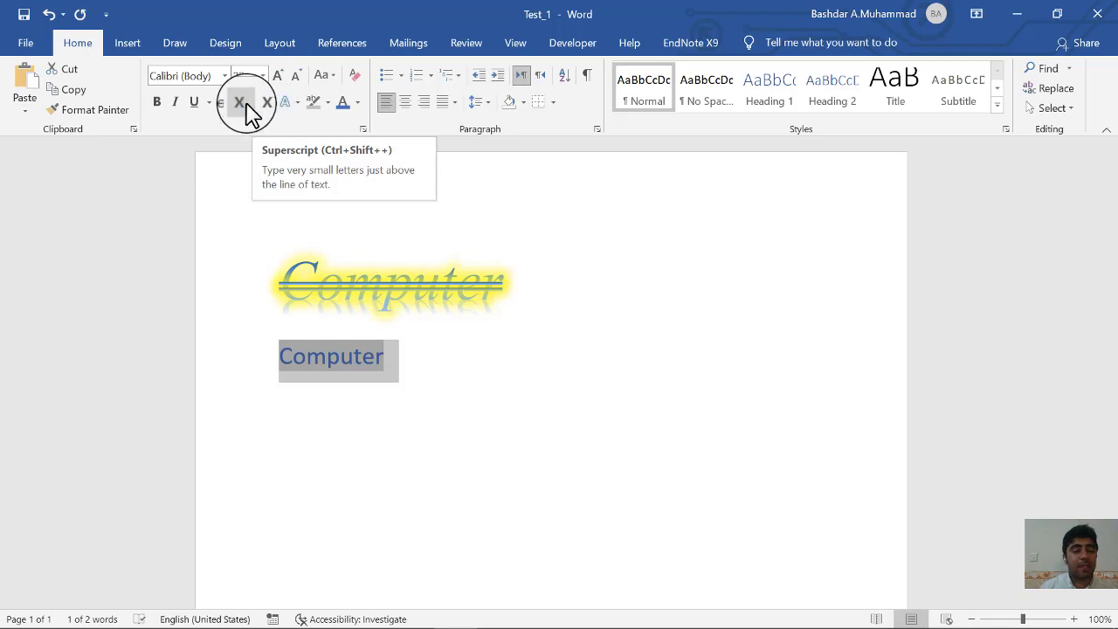
On a new line below Computer, type H₂O H₂O with both 2s lowered to subscript
left_click(414, 358)
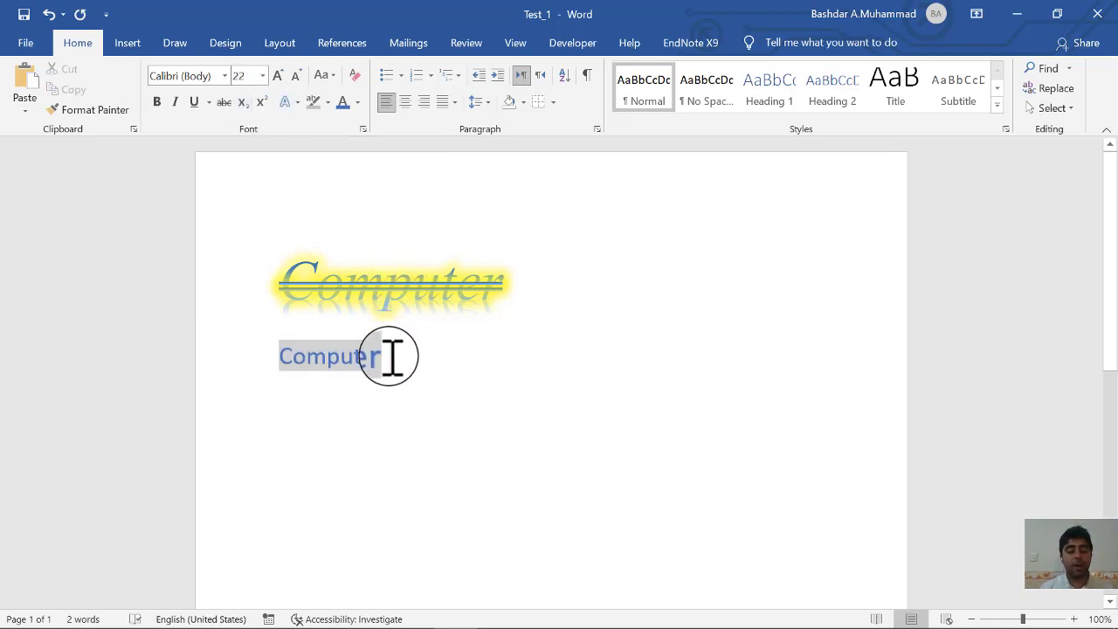
key("Return")
type("H2O")
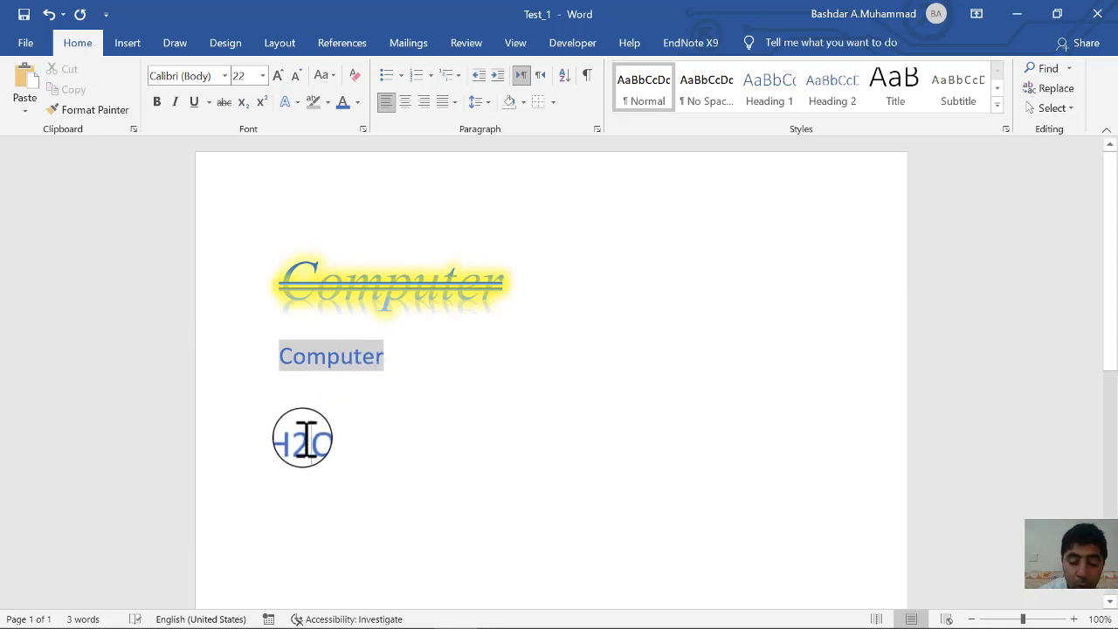
left_click_drag(294, 439, 308, 439)
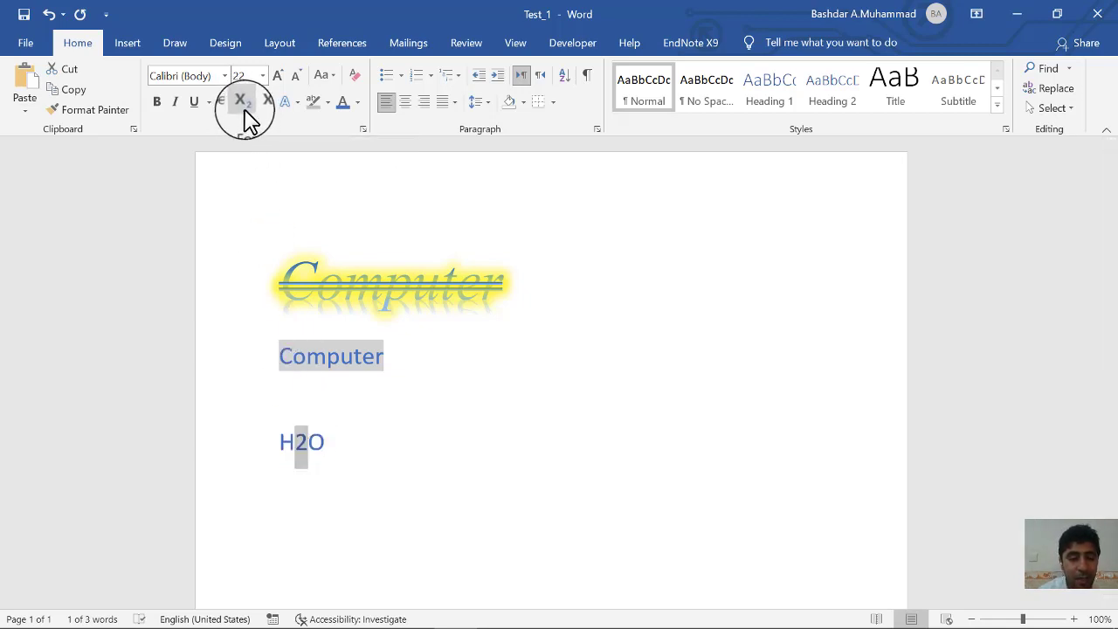
left_click(244, 110)
left_click(337, 436)
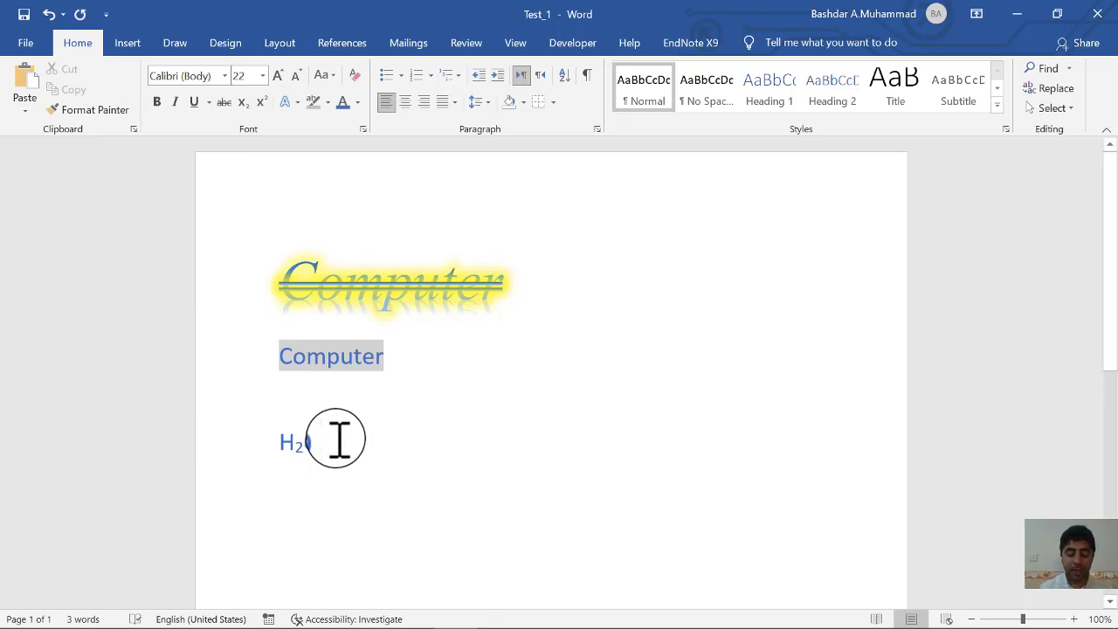
type("H2O")
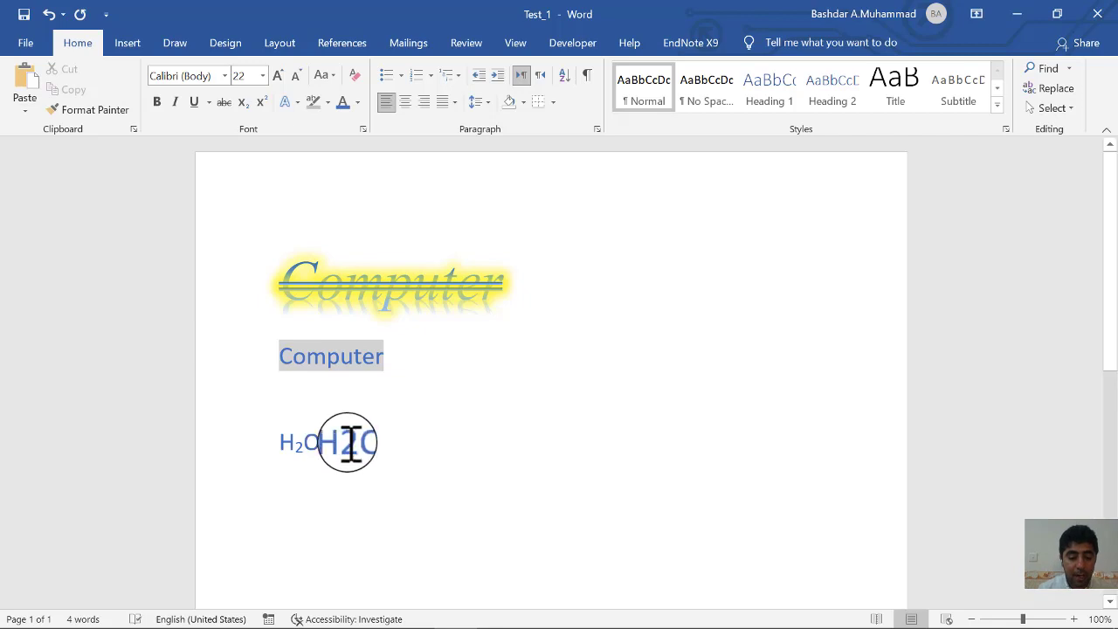
left_click_drag(354, 442, 343, 442)
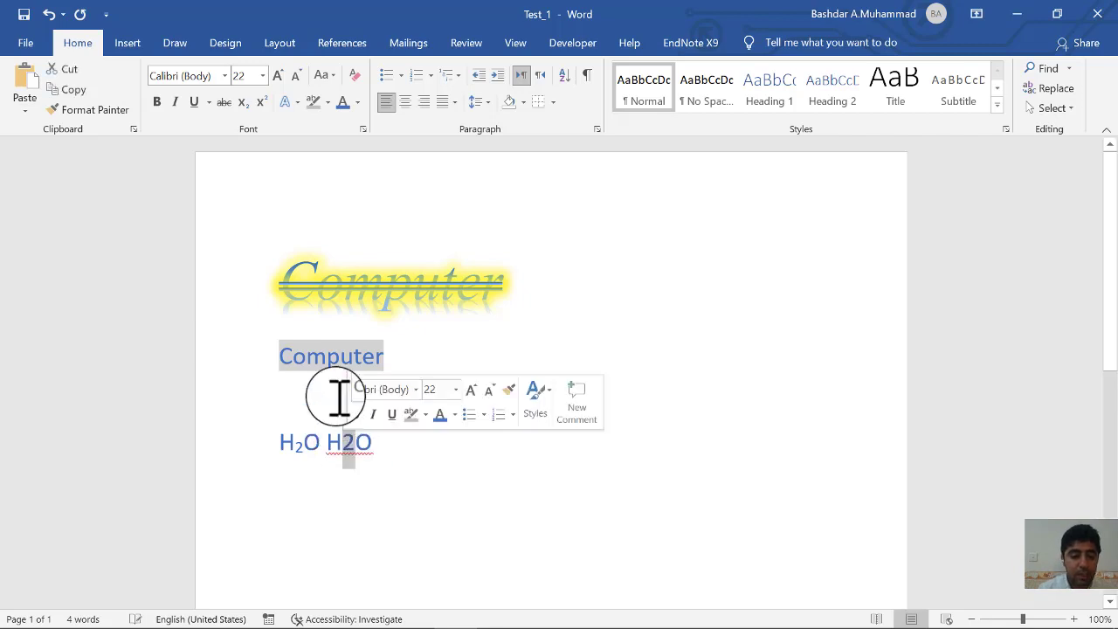
left_click(243, 102)
left_click(390, 415)
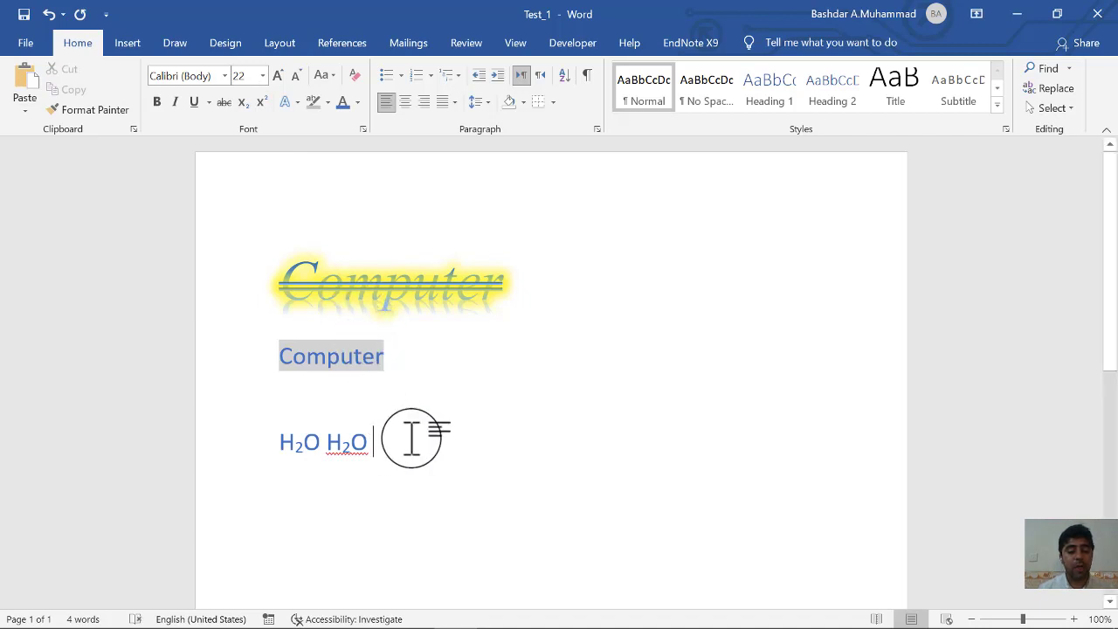
Append X² X² to the formula line with both 2s raised to superscript
type("X")
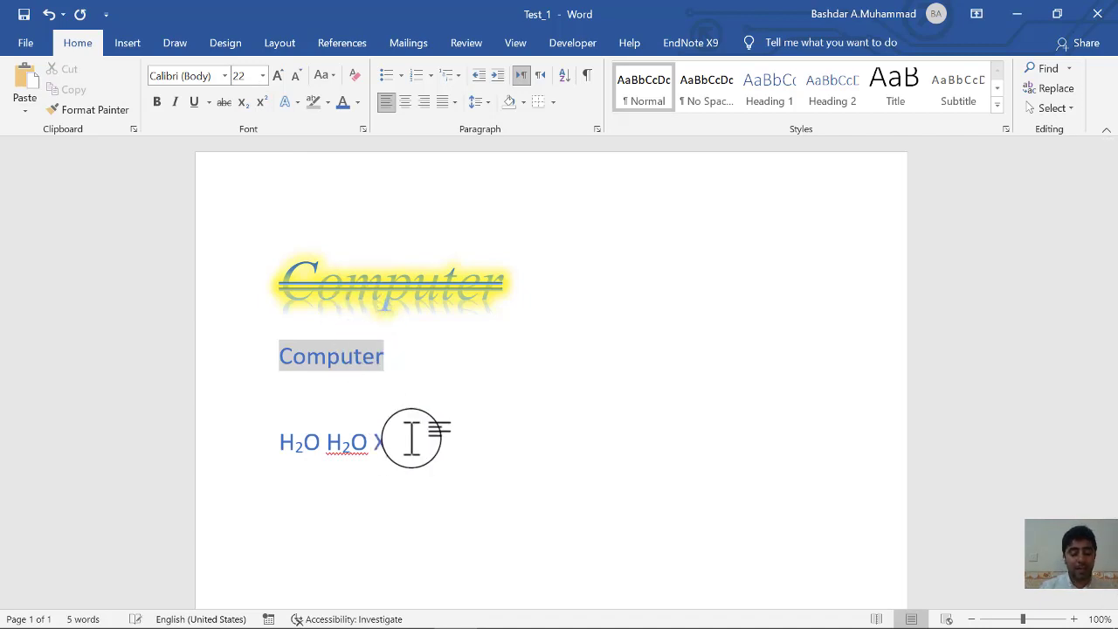
type("2")
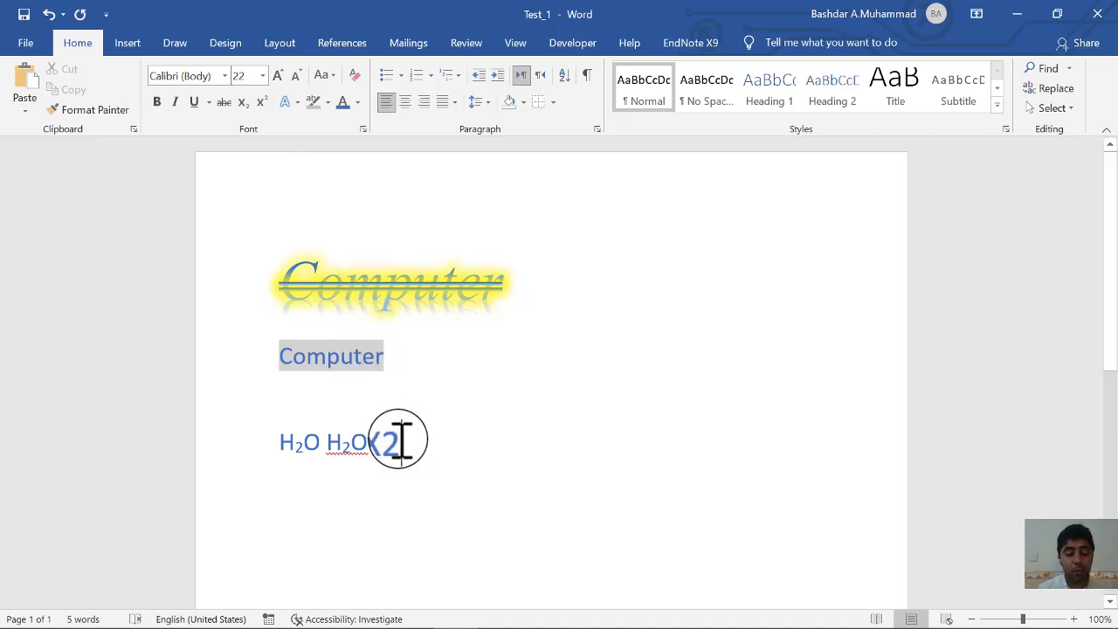
left_click_drag(400, 441, 387, 441)
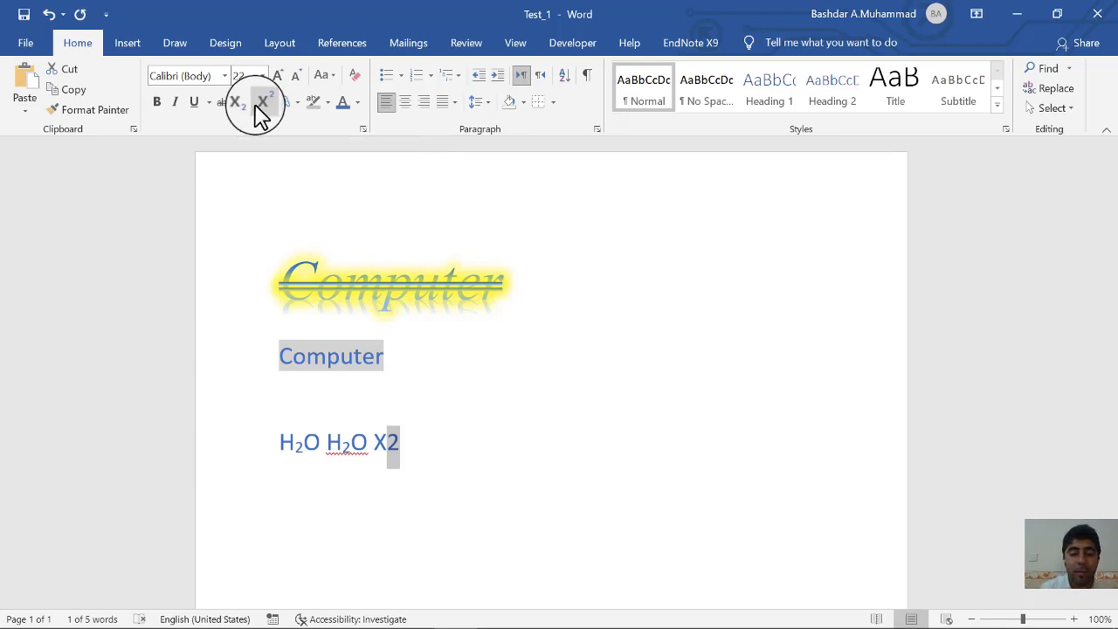
left_click(257, 109)
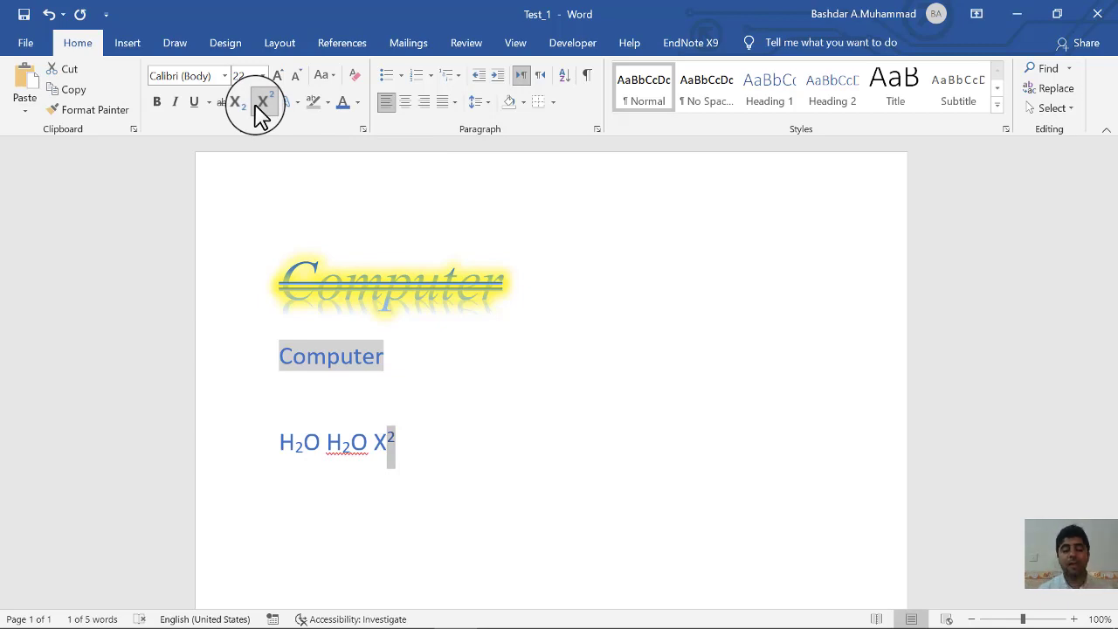
left_click(422, 431)
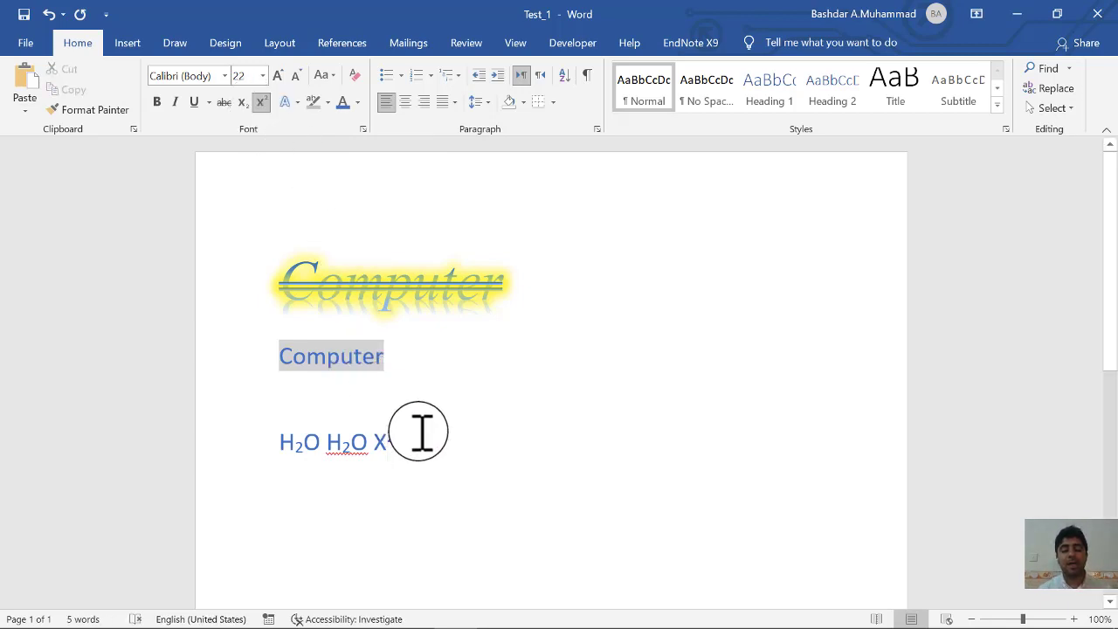
left_click(259, 109)
type("X2")
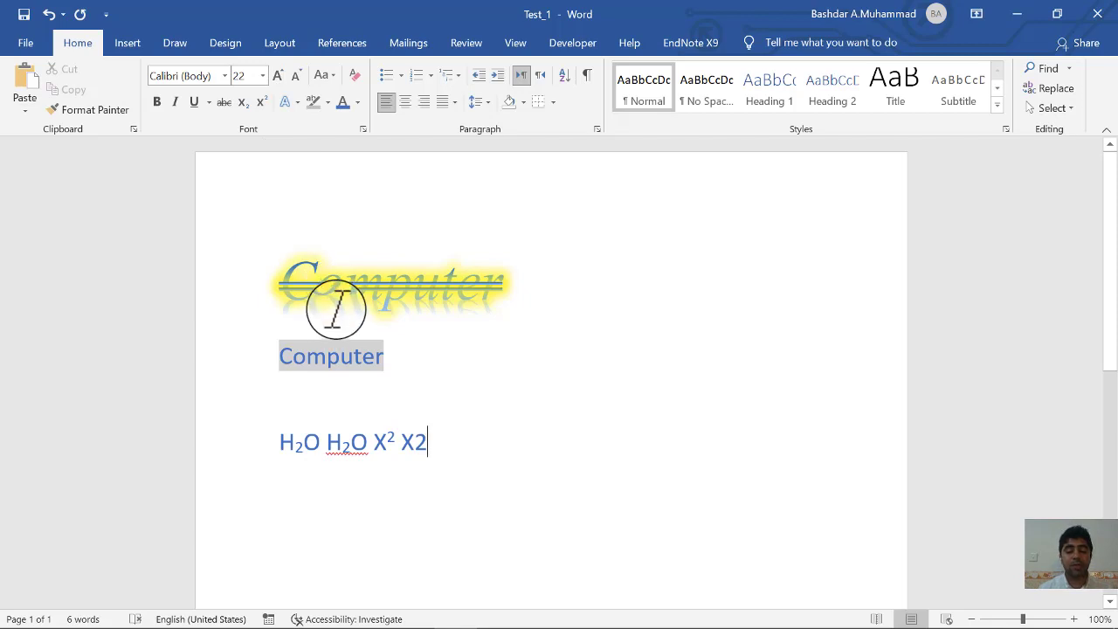
double_click(426, 439)
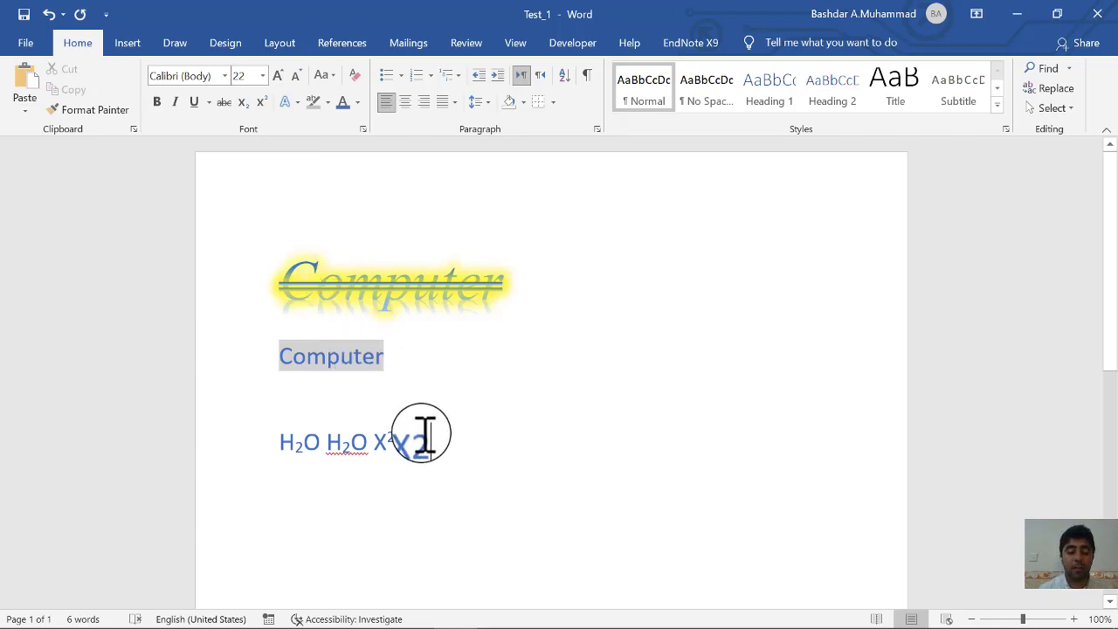
left_click(261, 102)
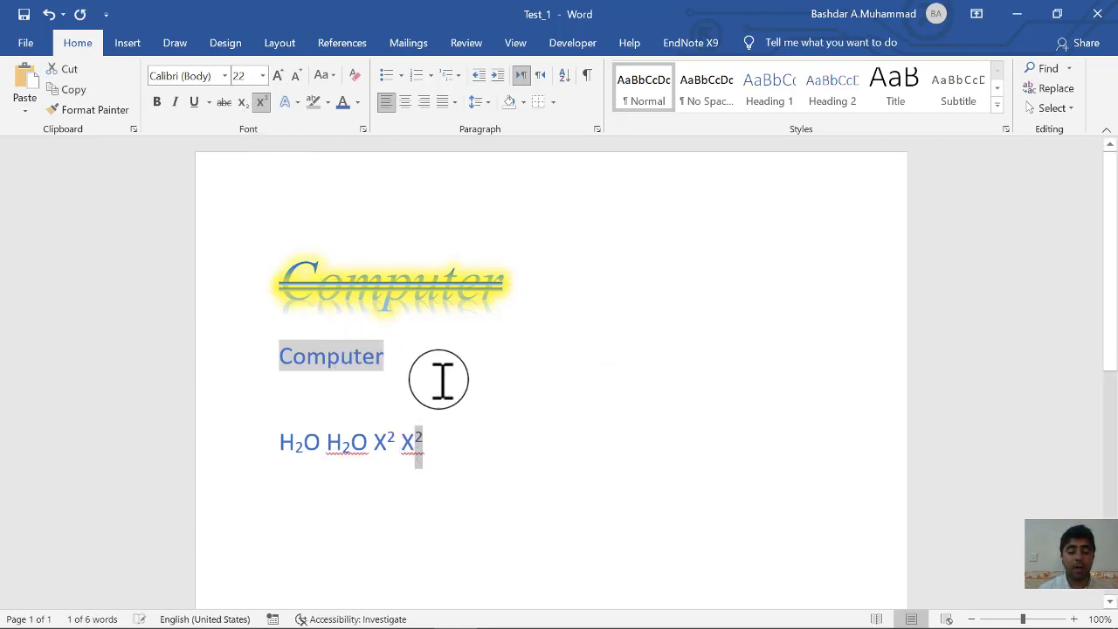
left_click(482, 425)
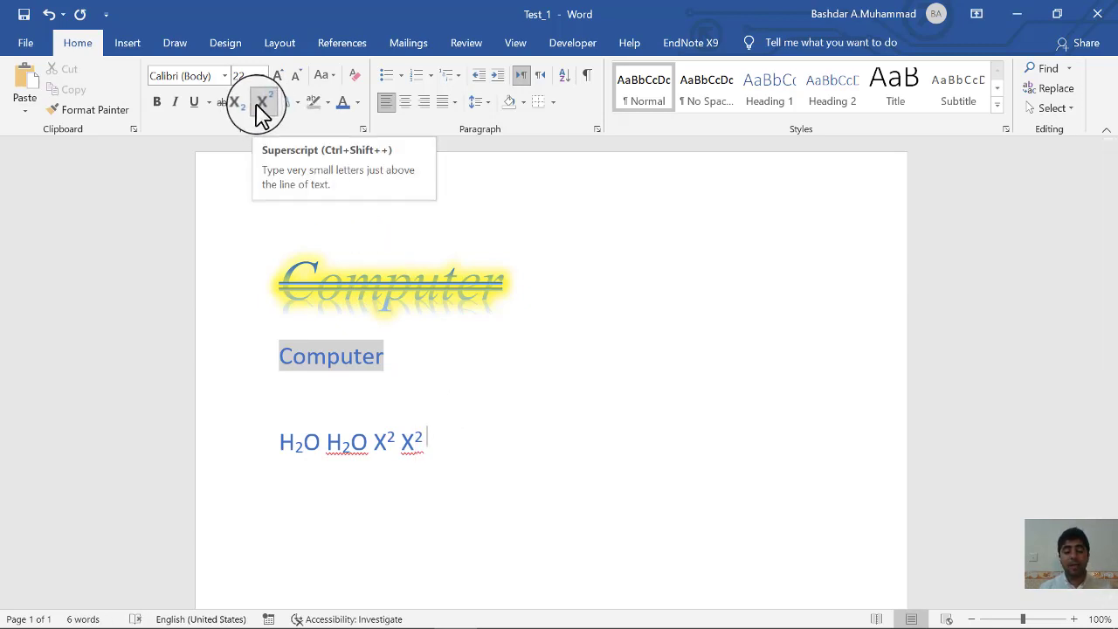
Type stray letters after the formulas, then backspace over the last of them
type("jbshs")
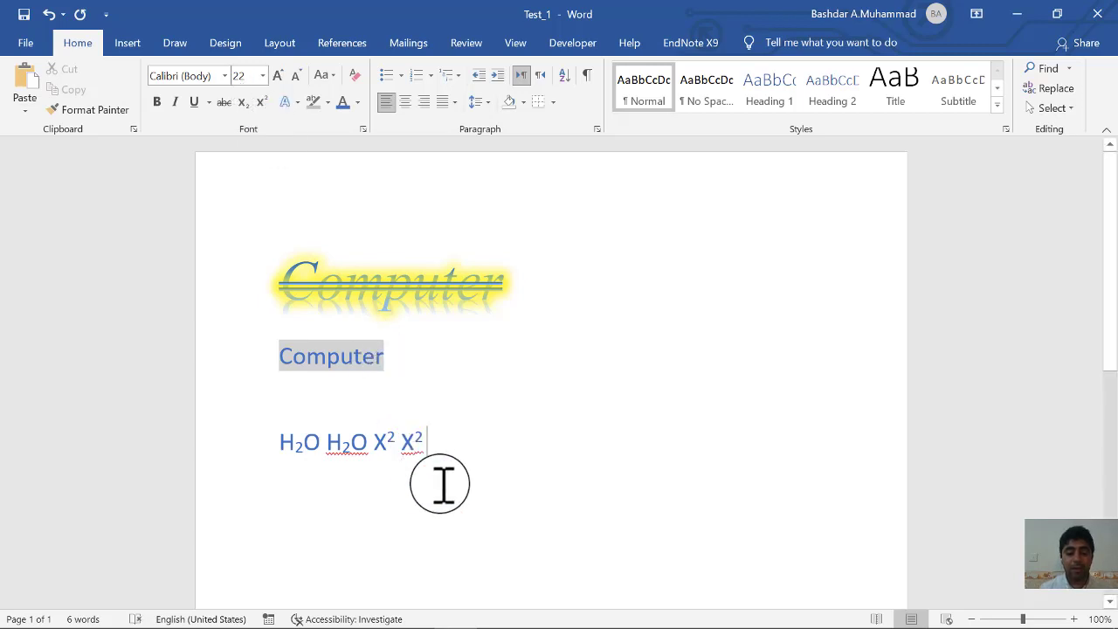
type("jsahjsbsdhjbdsds")
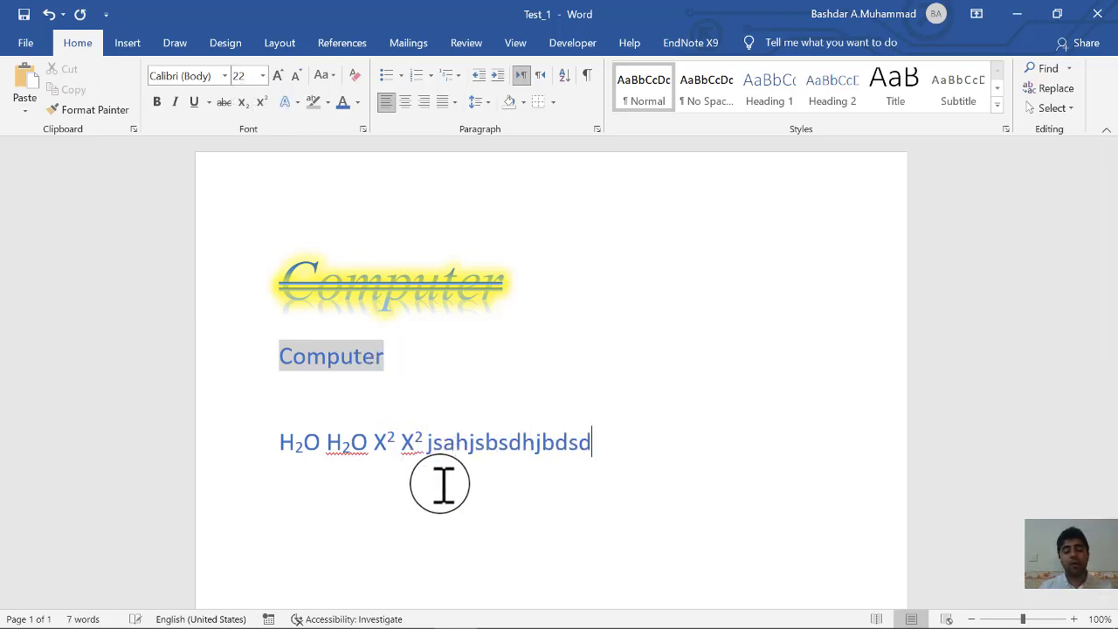
key("BackSpace")
key("BackSpace")
key("BackSpace")
key("BackSpace")
key("BackSpace")
key("BackSpace")
key("BackSpace")
key("BackSpace")
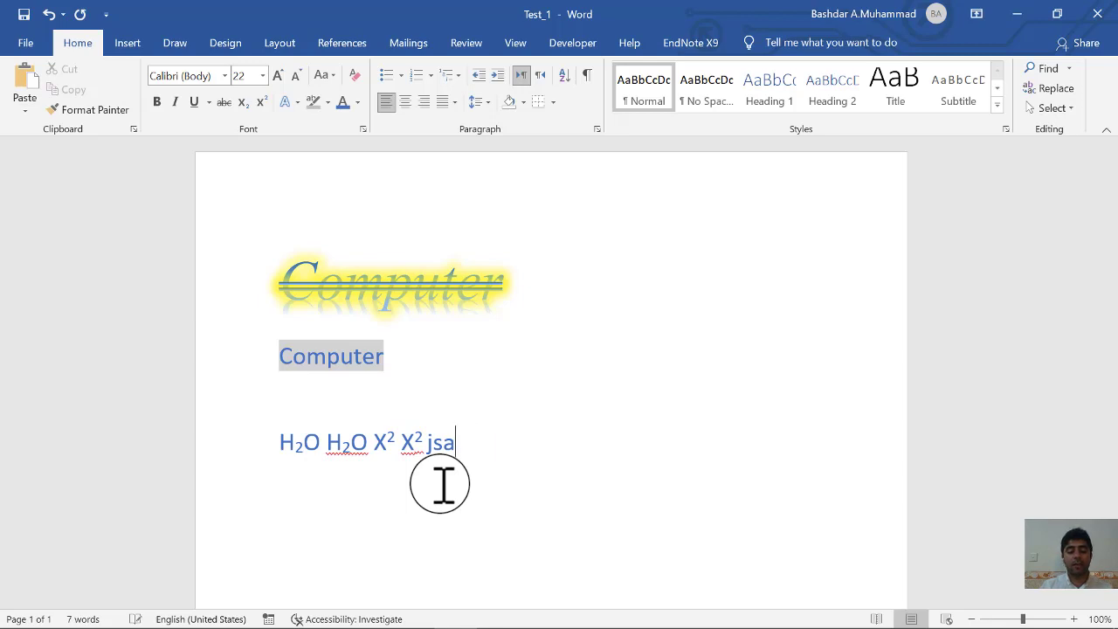
key("BackSpace")
key("BackSpace")
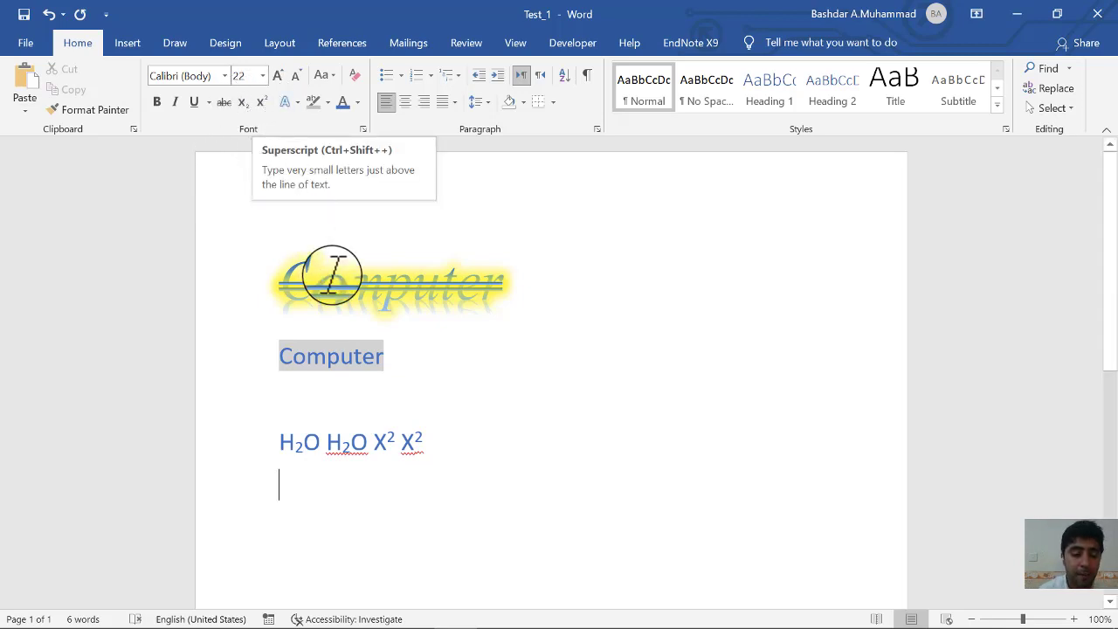
Add a new line below the formulas and type 'Computer' on it
double_click(344, 286)
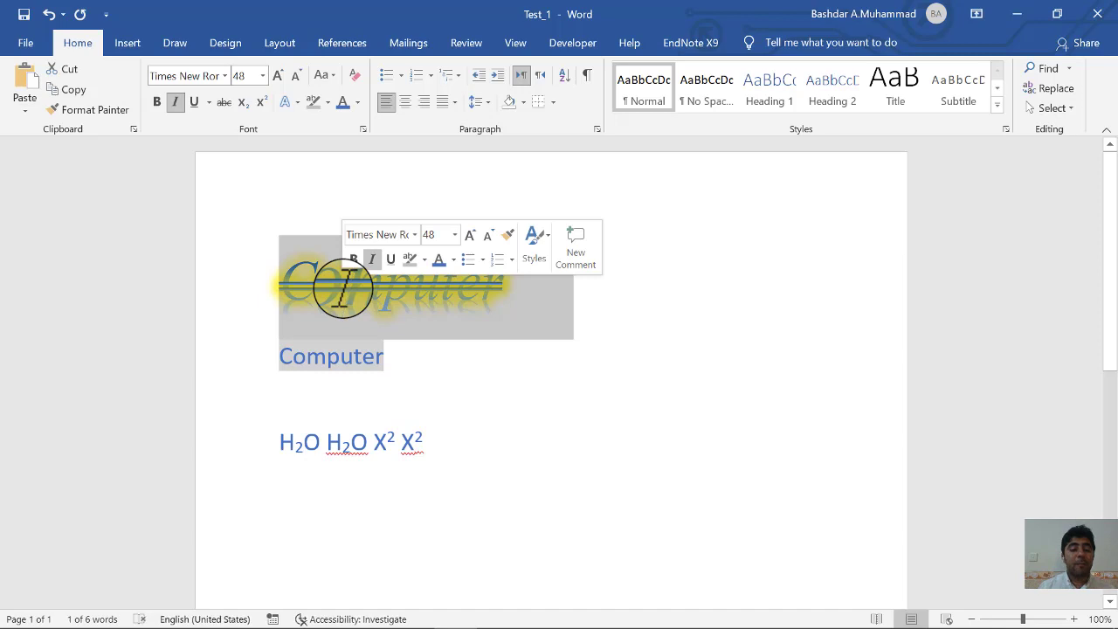
left_click(342, 288)
double_click(342, 288)
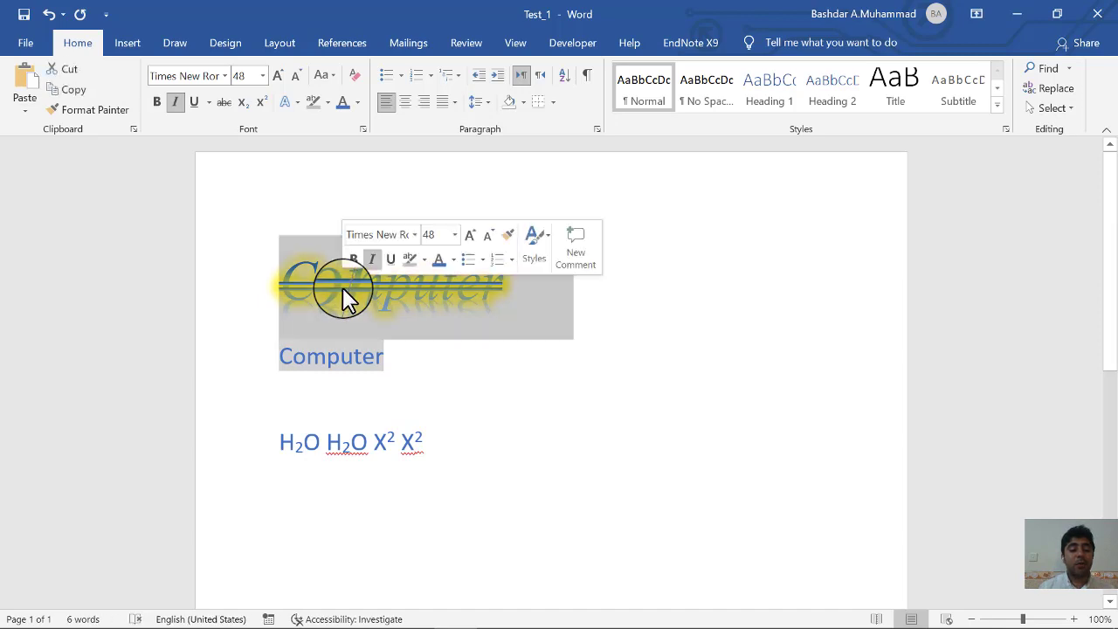
left_click(443, 449)
key("Return")
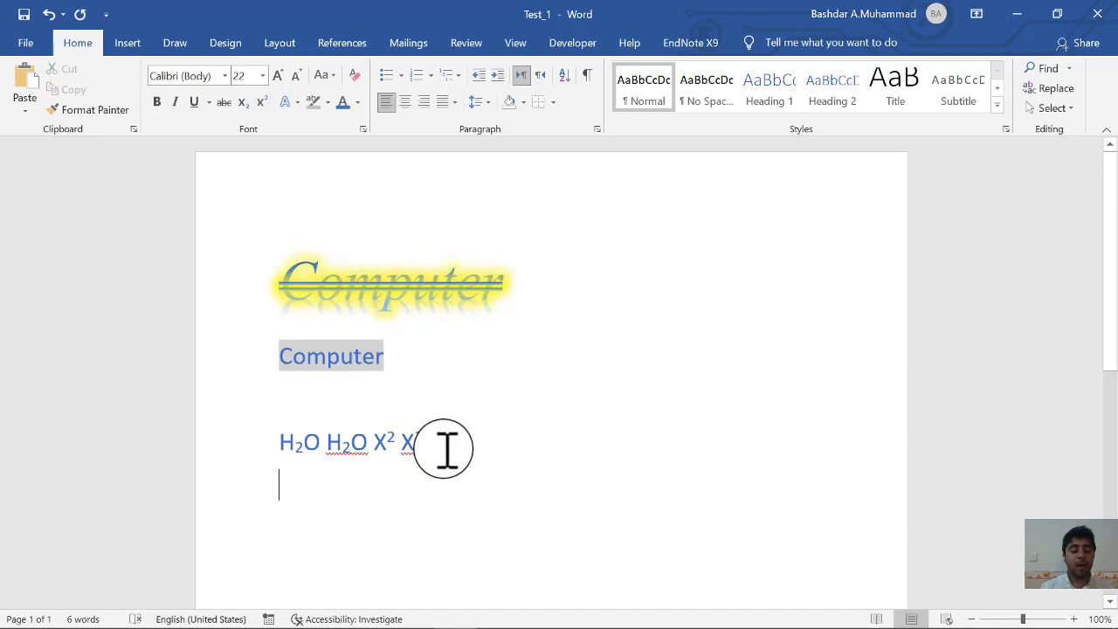
left_click(357, 459)
left_click(326, 478)
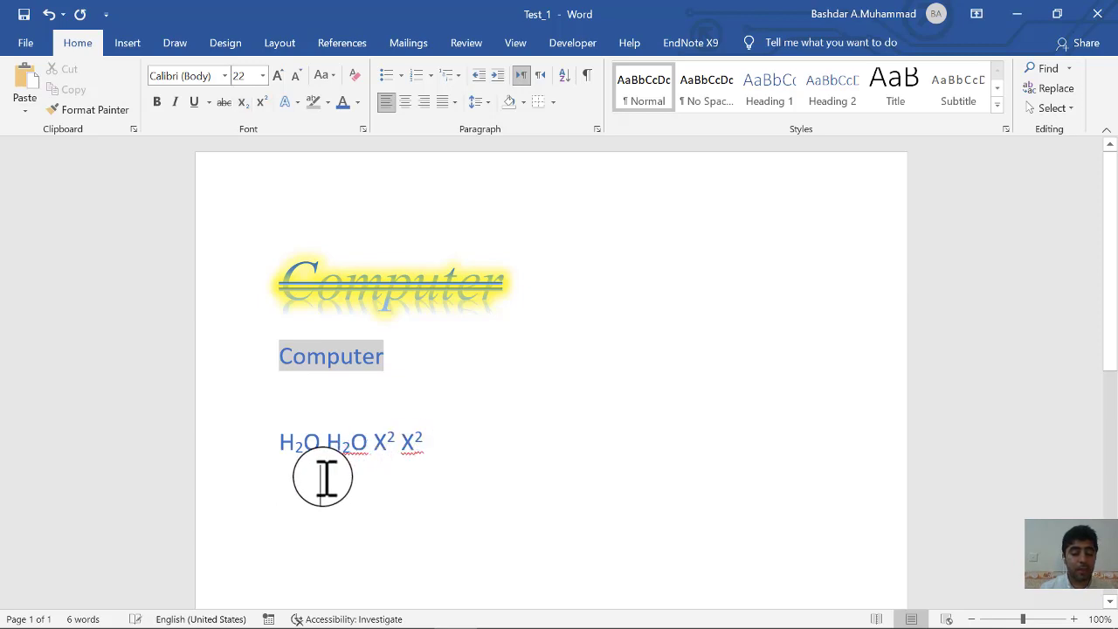
double_click(281, 480)
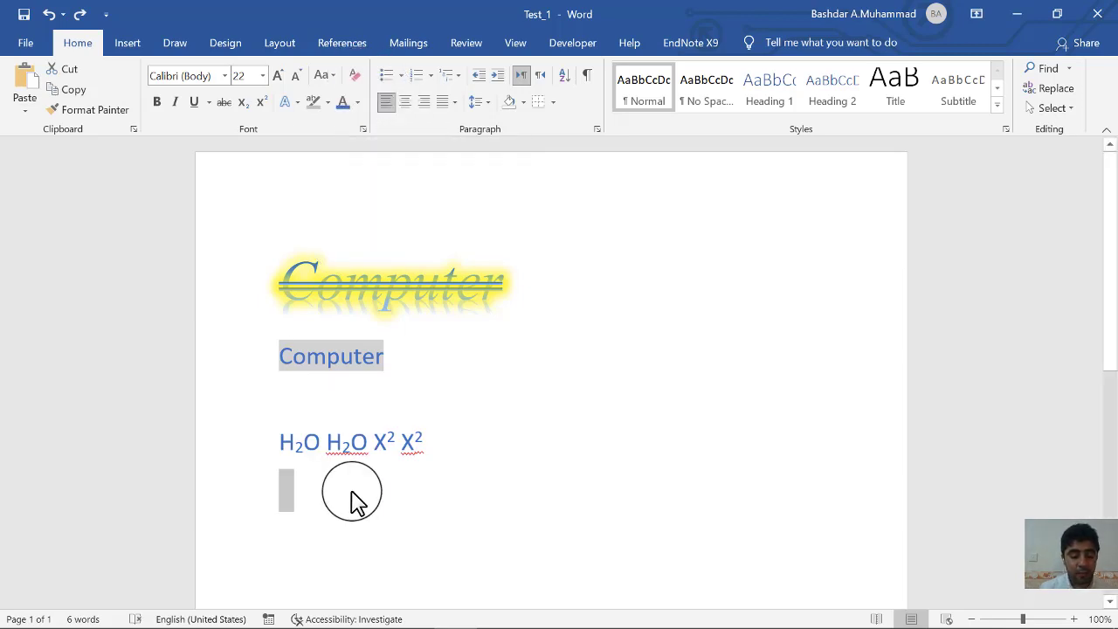
type("Comp")
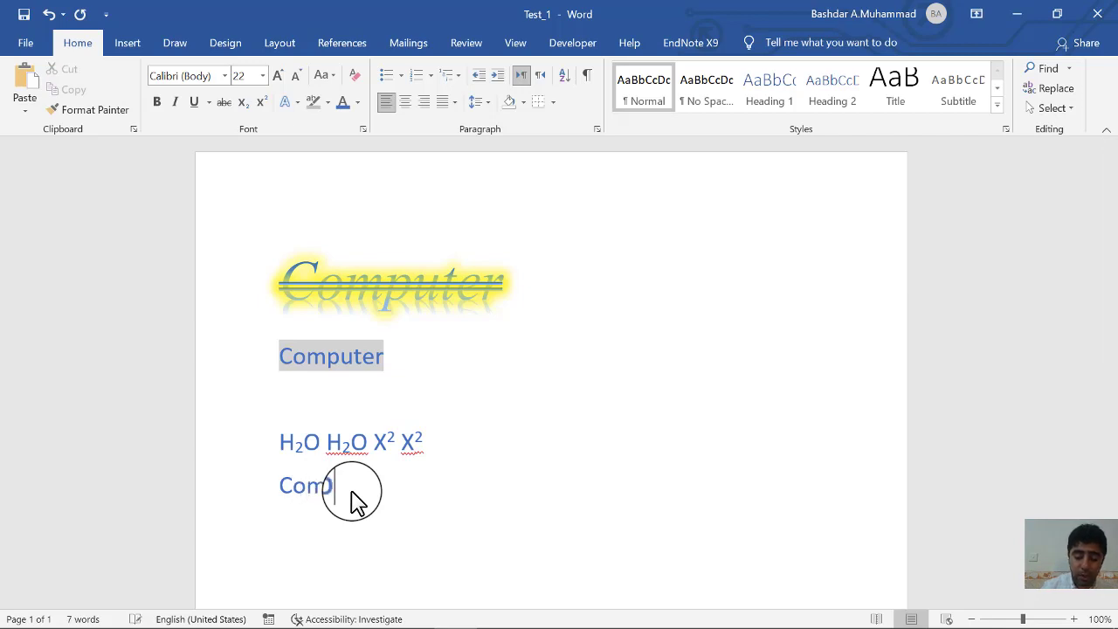
type("ute")
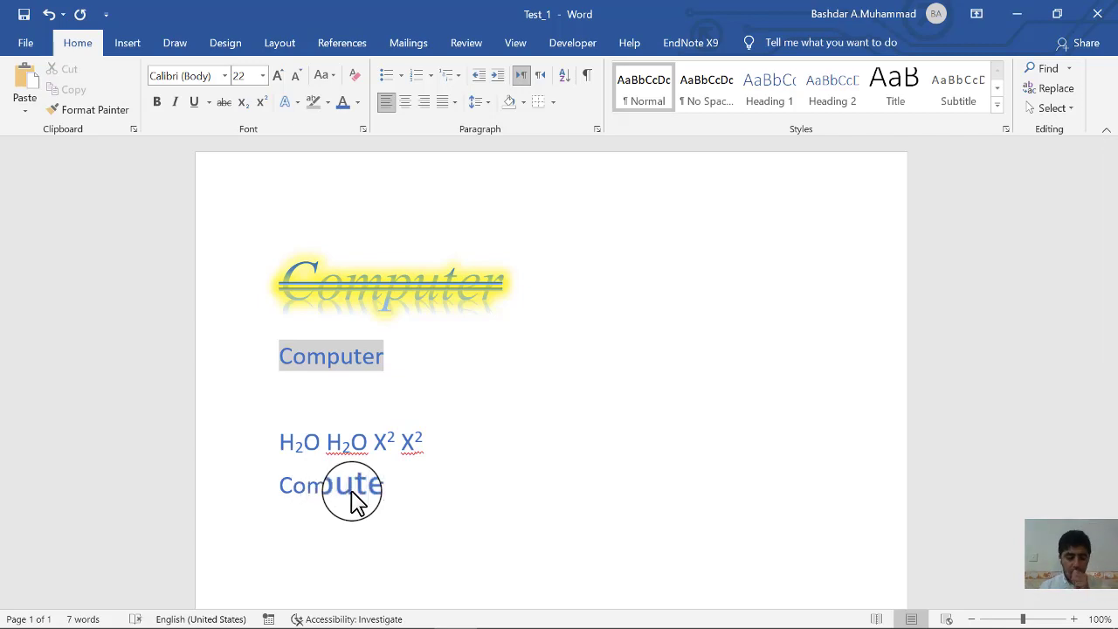
type("r")
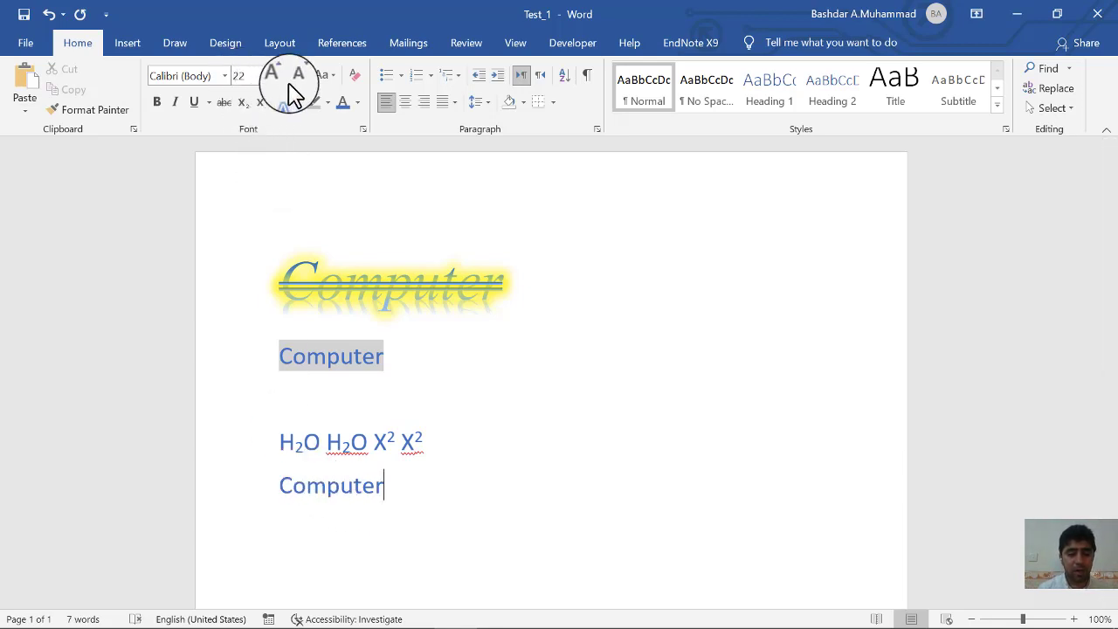
Clear all formatting from the new Computer line so it becomes plain text
triple_click(319, 483)
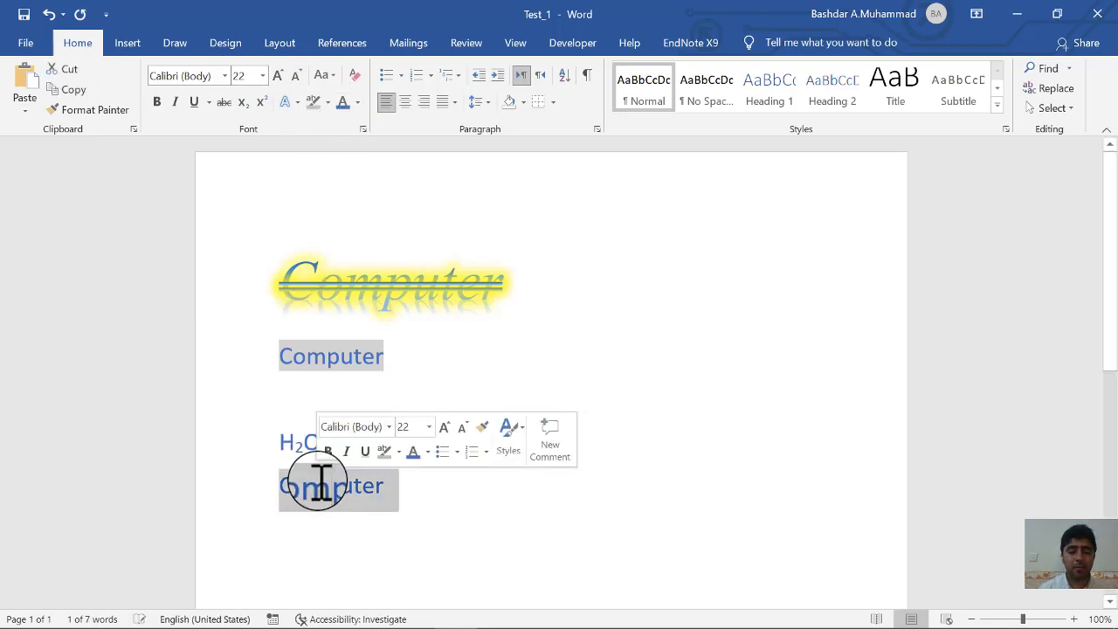
left_click(358, 103)
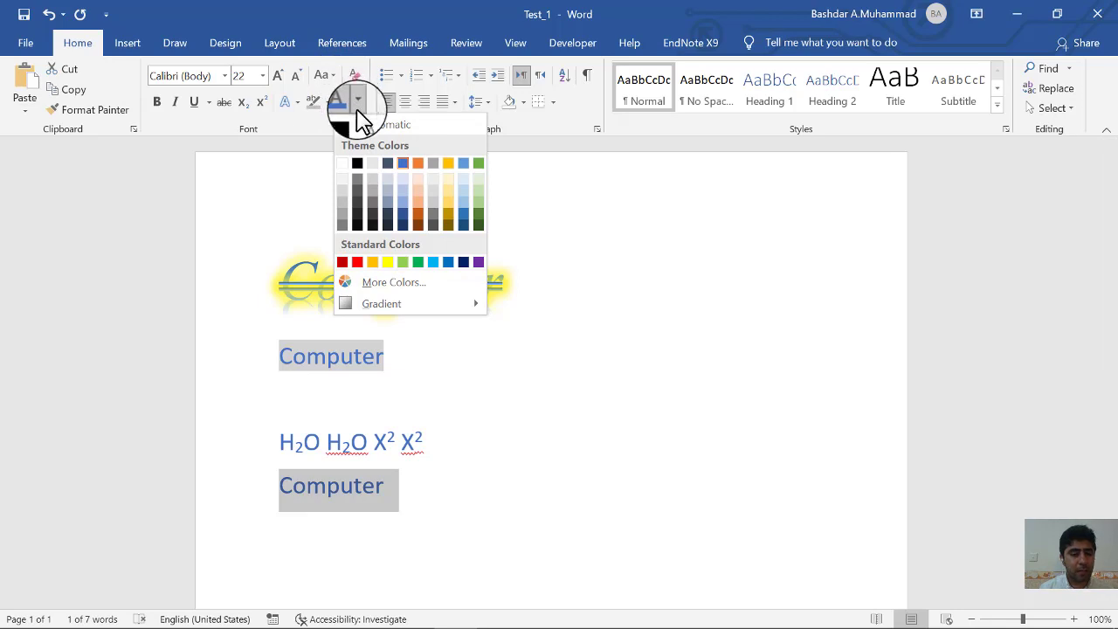
left_click(358, 104)
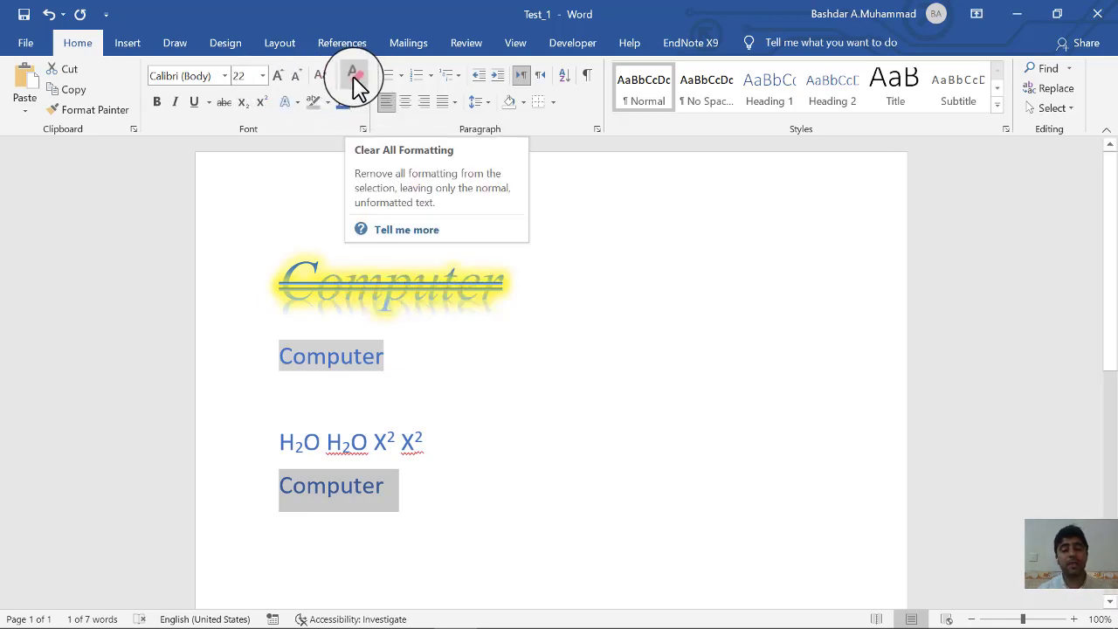
left_click(353, 77)
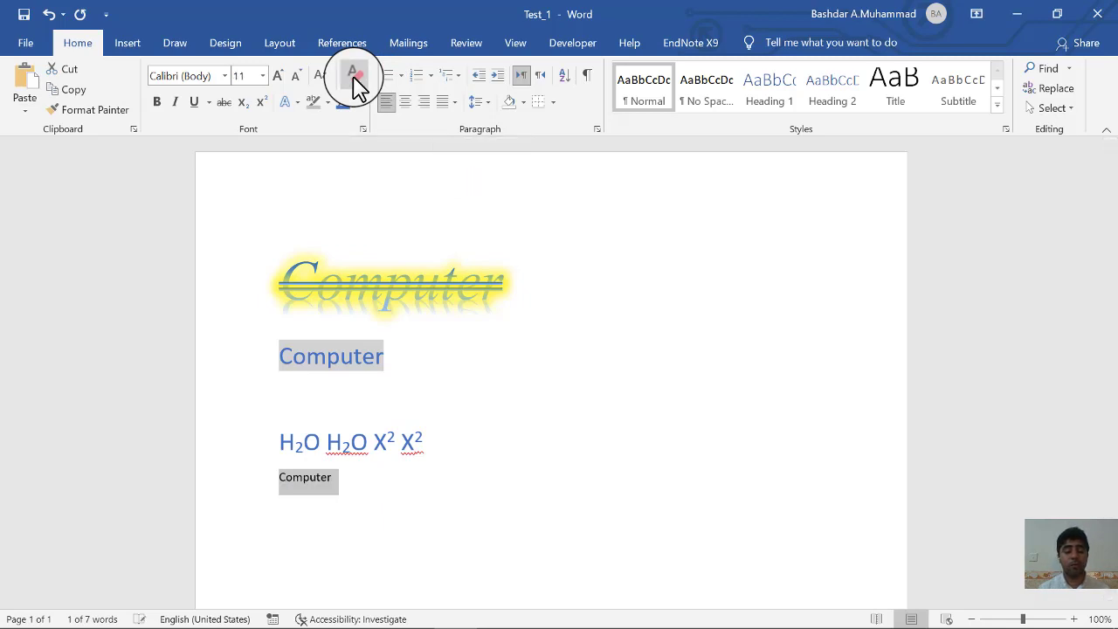
left_click(336, 485)
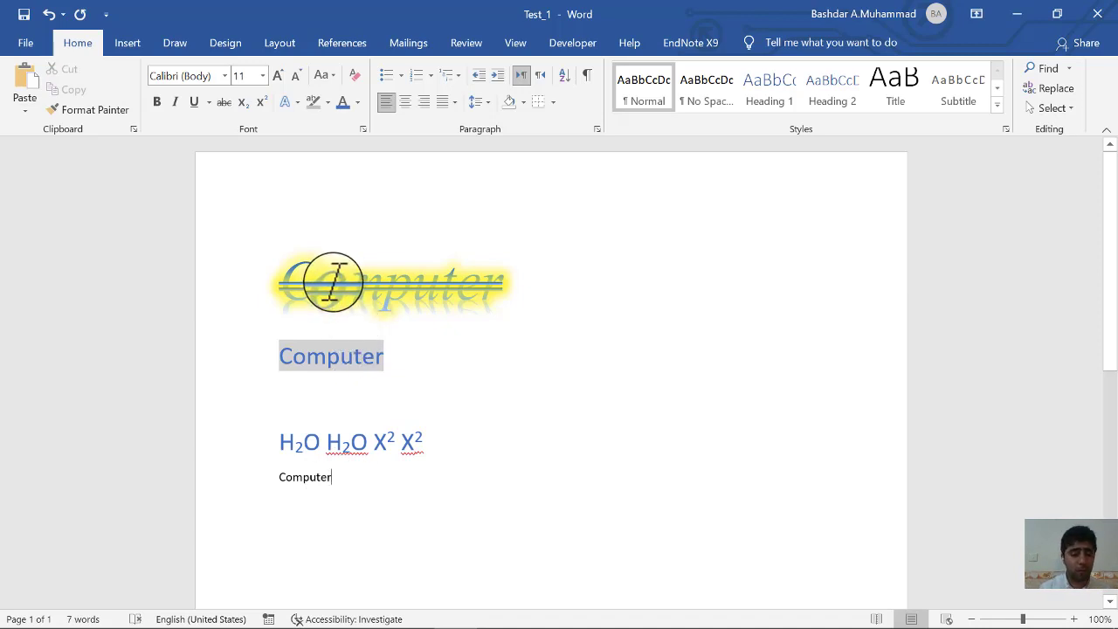
Copy the heading's look onto the lower Computer with Format Painter, then undo it
double_click(335, 278)
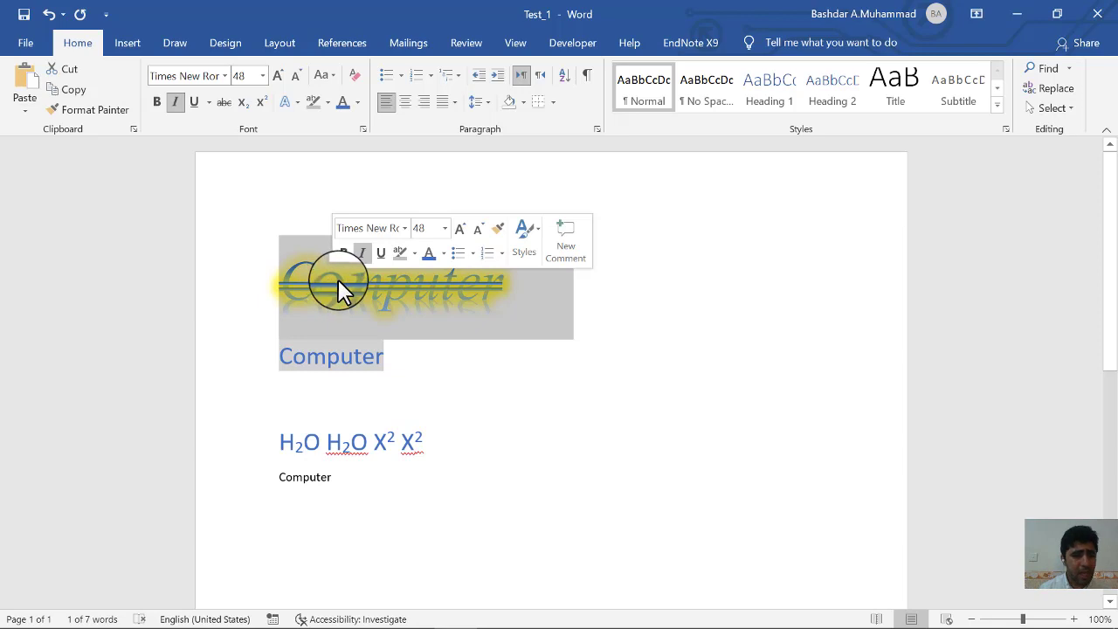
left_click(109, 112)
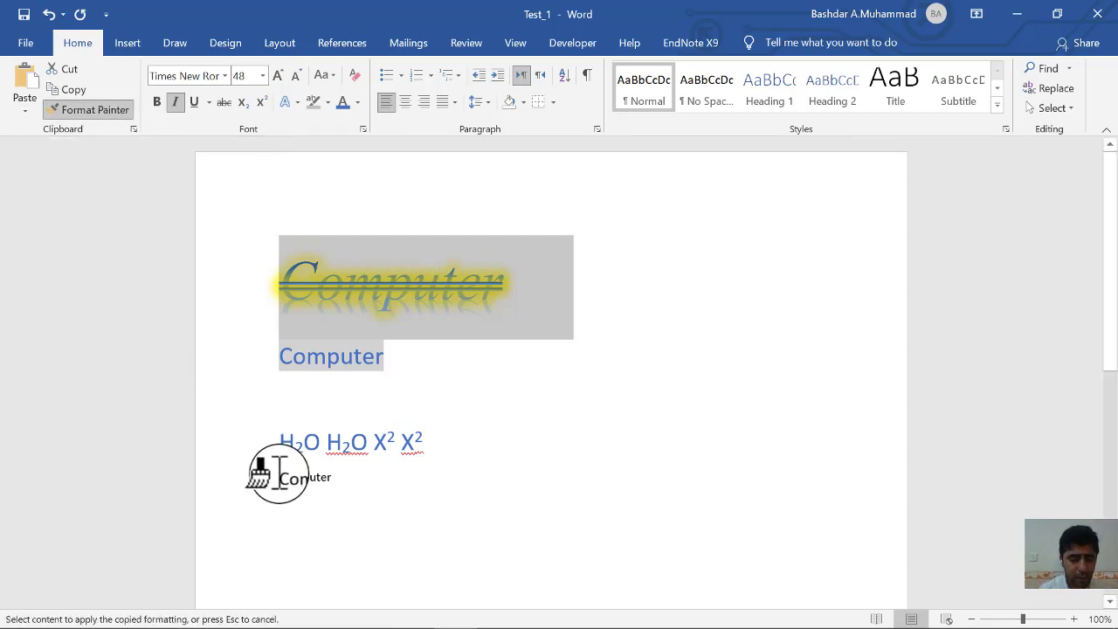
left_click_drag(279, 476, 335, 478)
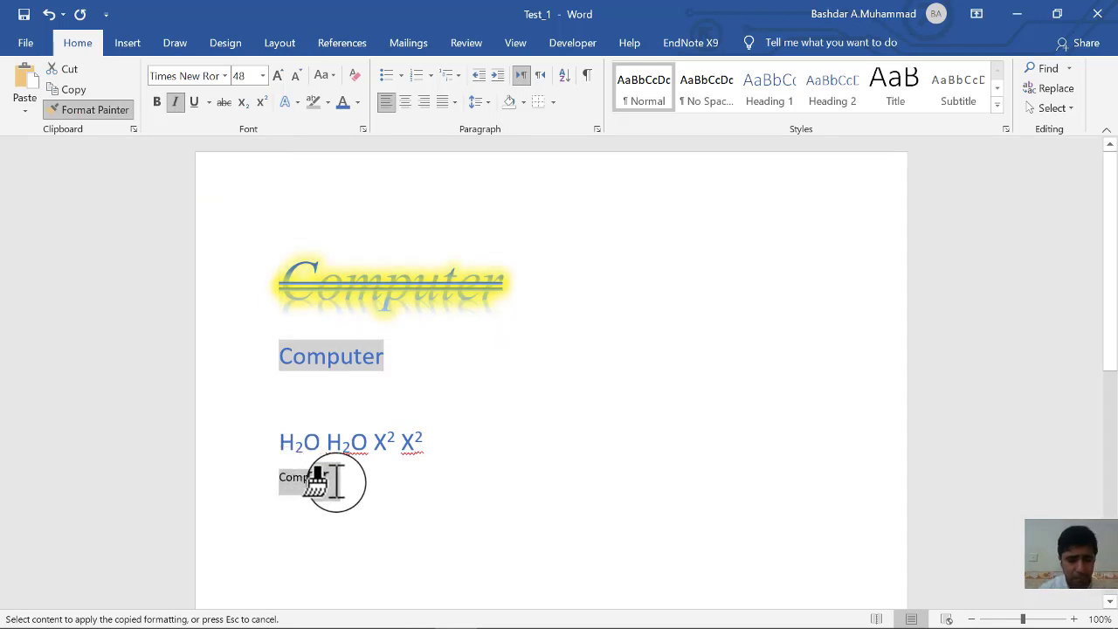
left_click_drag(335, 478, 335, 479)
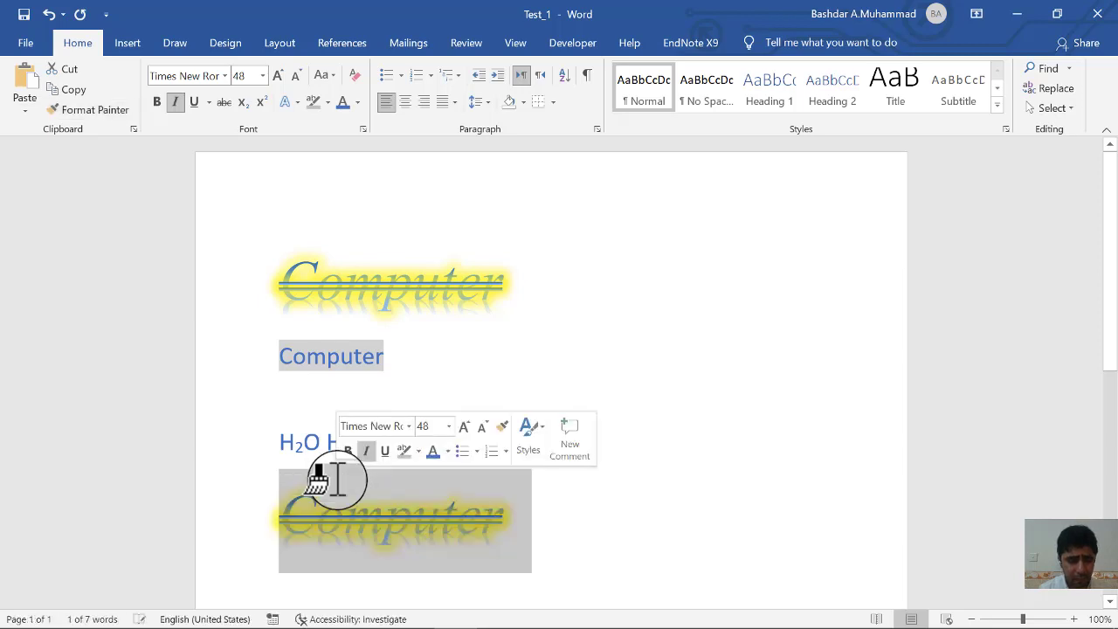
left_click(393, 522)
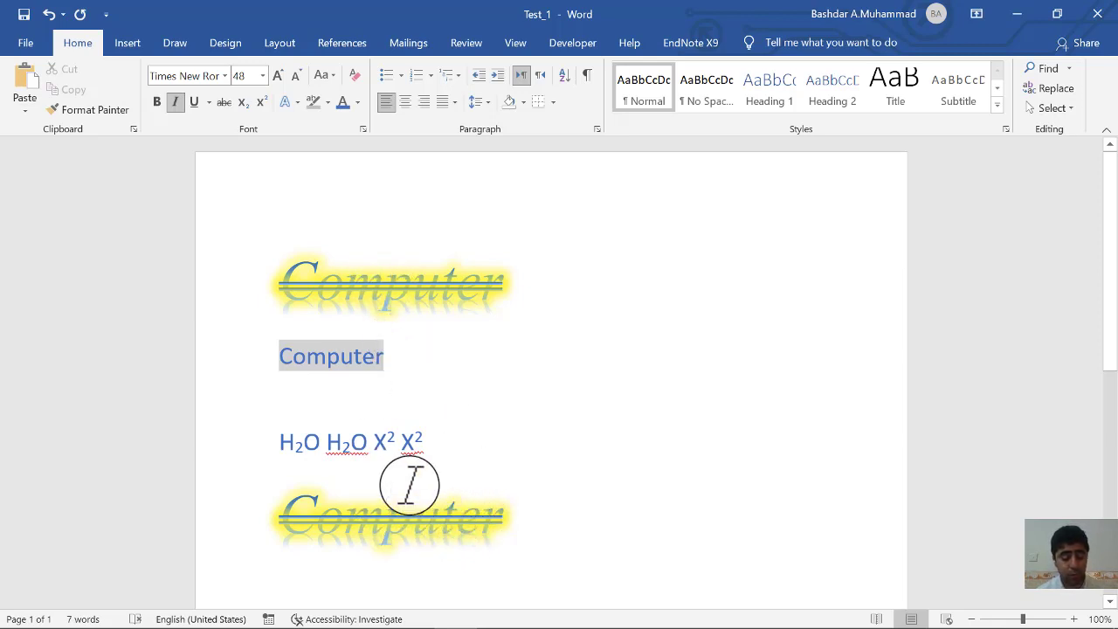
left_click(48, 15)
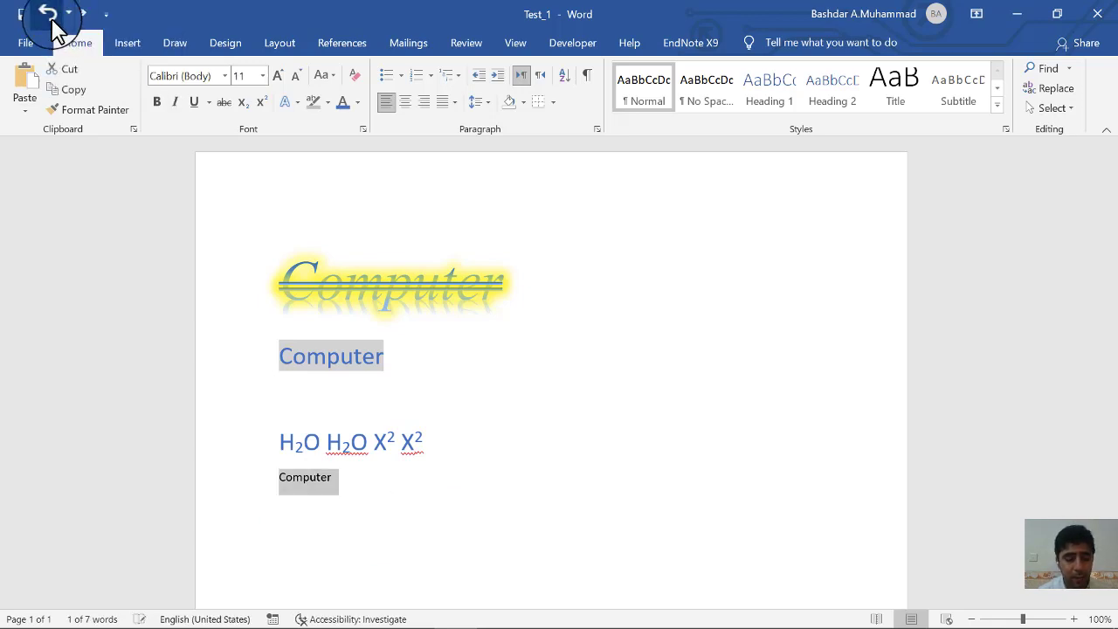
Reapply the heading's glowing, struck-through italic 48pt style to the lower Computer line
double_click(358, 283)
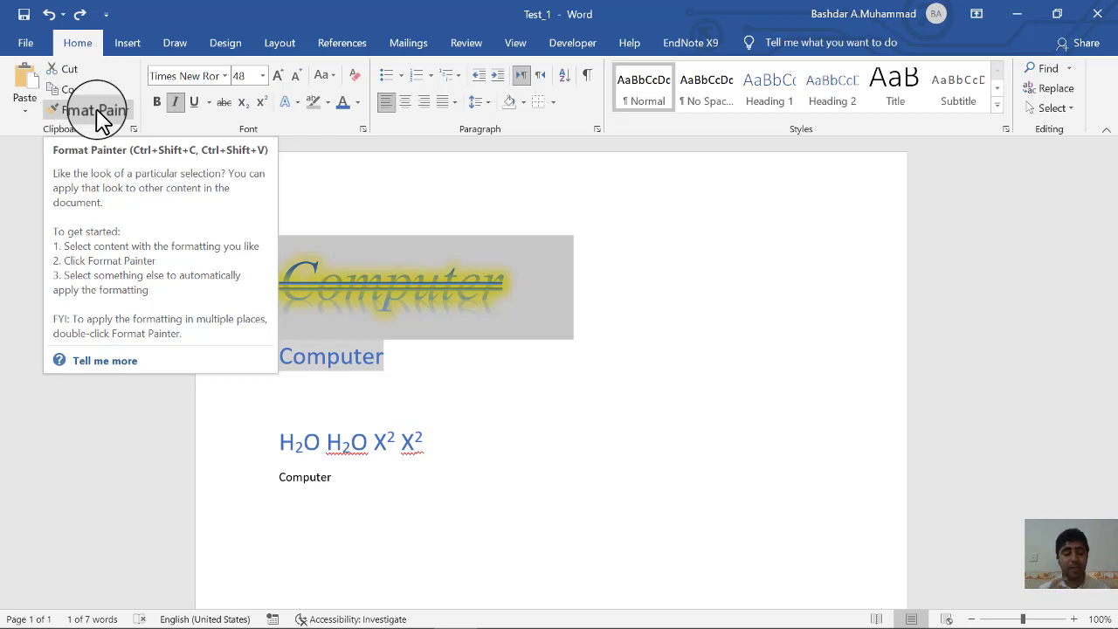
left_click(97, 111)
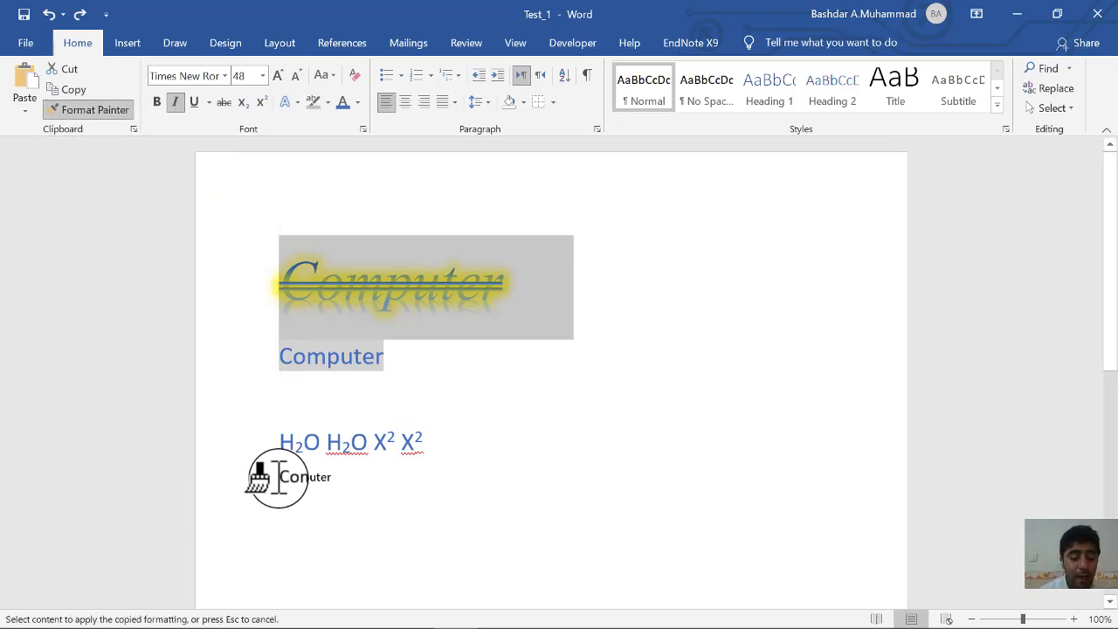
left_click_drag(278, 477, 382, 477)
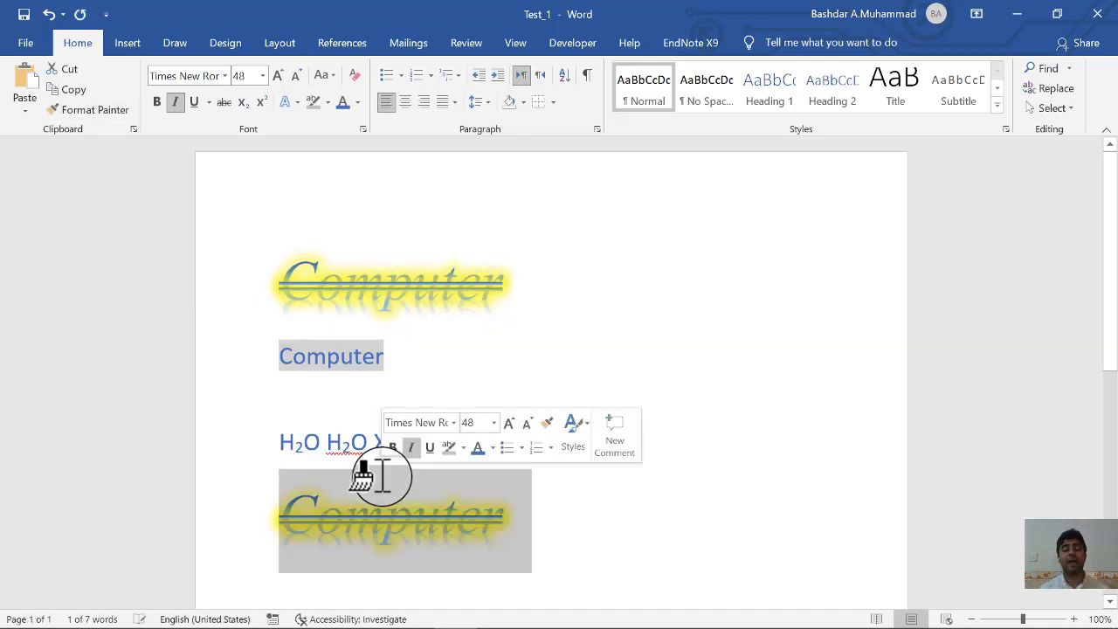
left_click(561, 533)
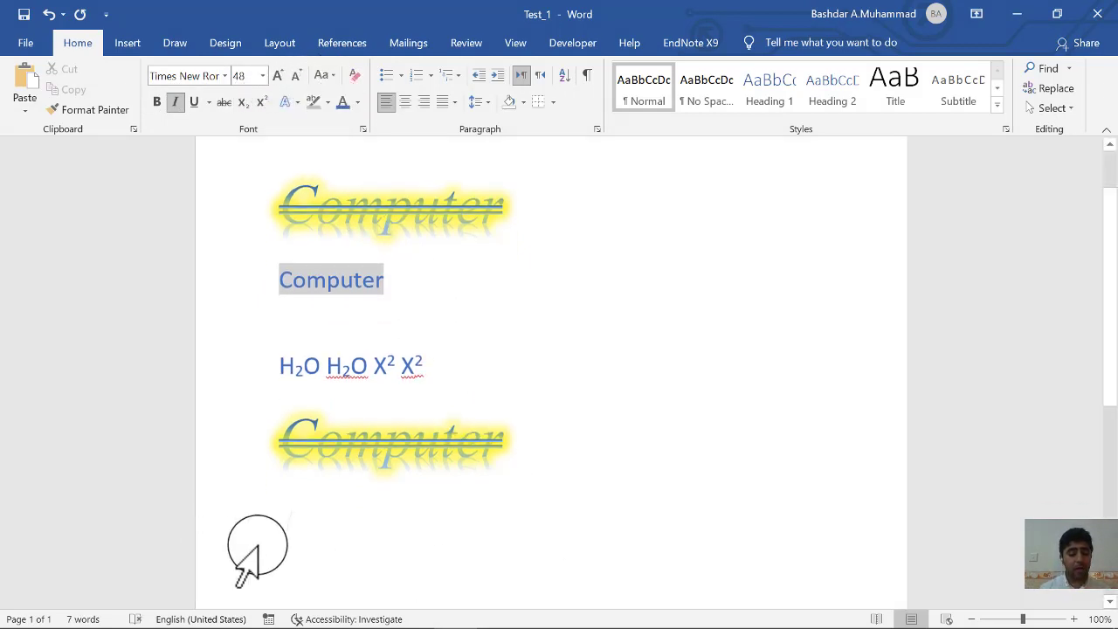
double_click(306, 529)
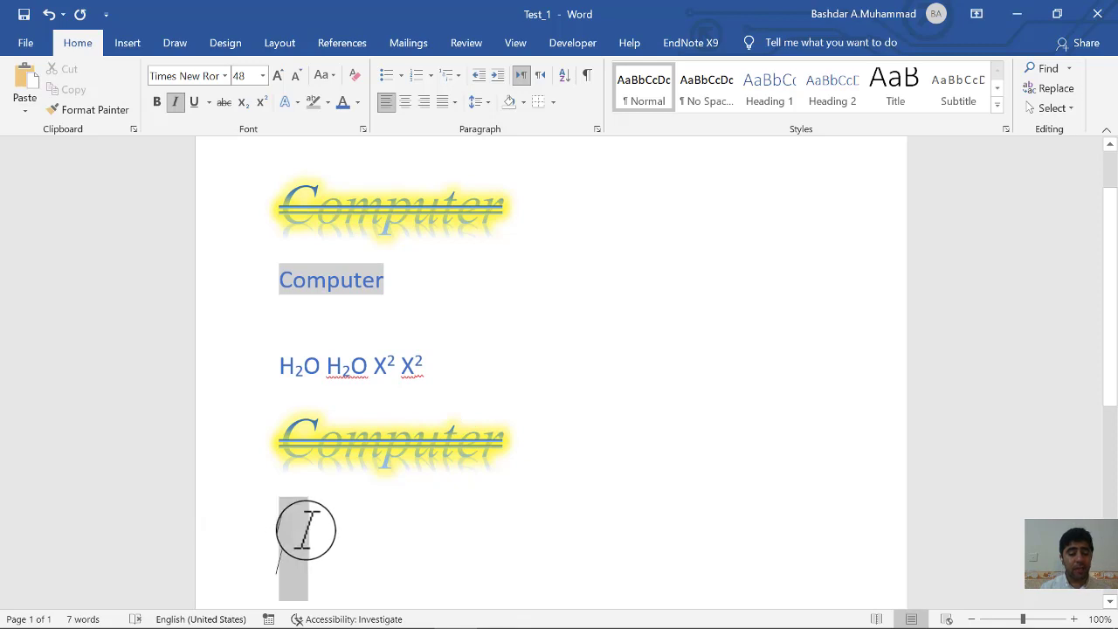
Reset the empty line's formatting and type A, B, C and D on separate lines
left_click(360, 78)
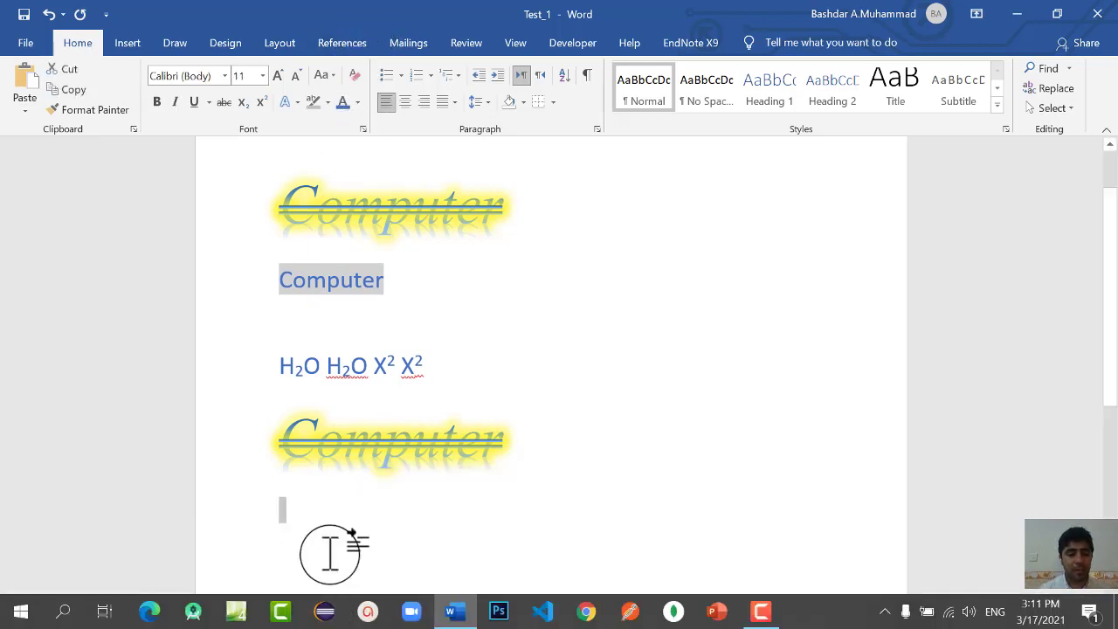
left_click(297, 525)
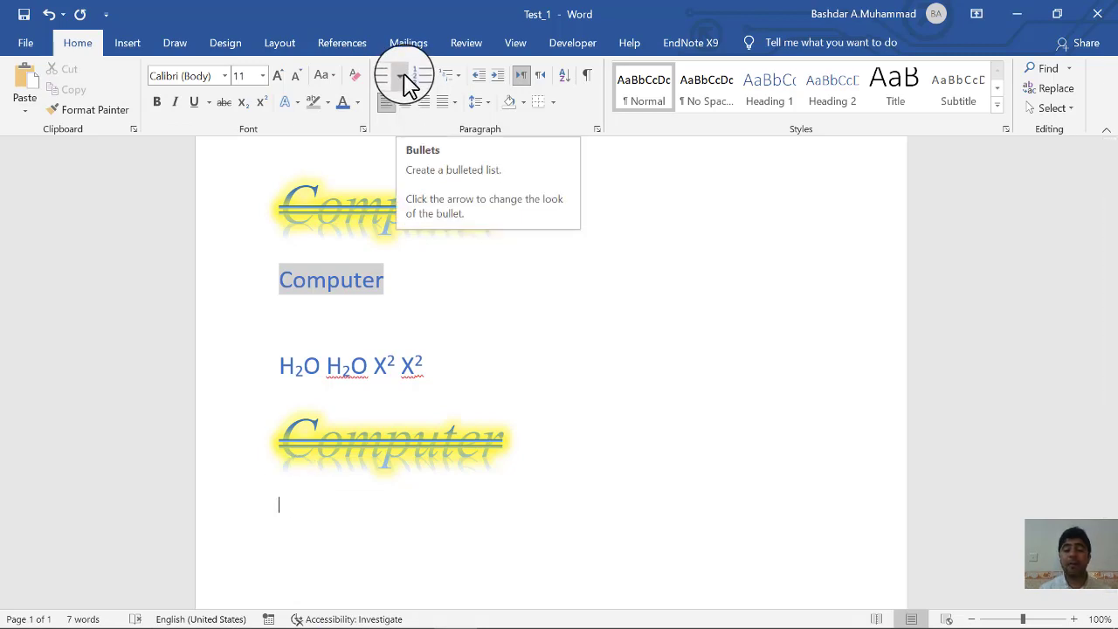
type("A")
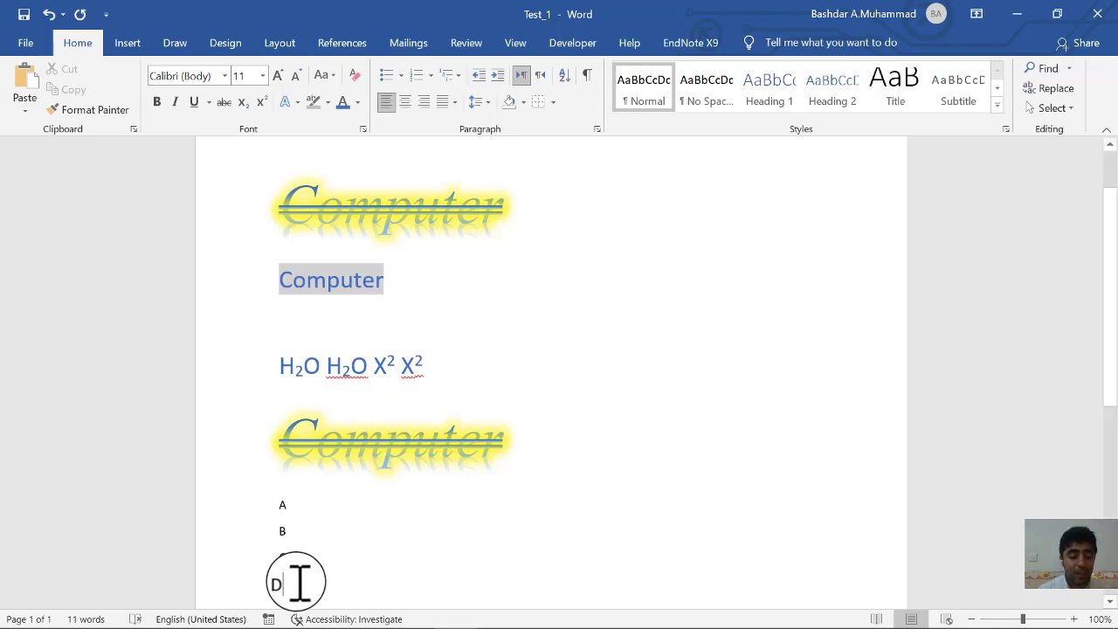
Format the A–D lines as 18pt Times New Roman
left_click_drag(295, 582, 272, 505)
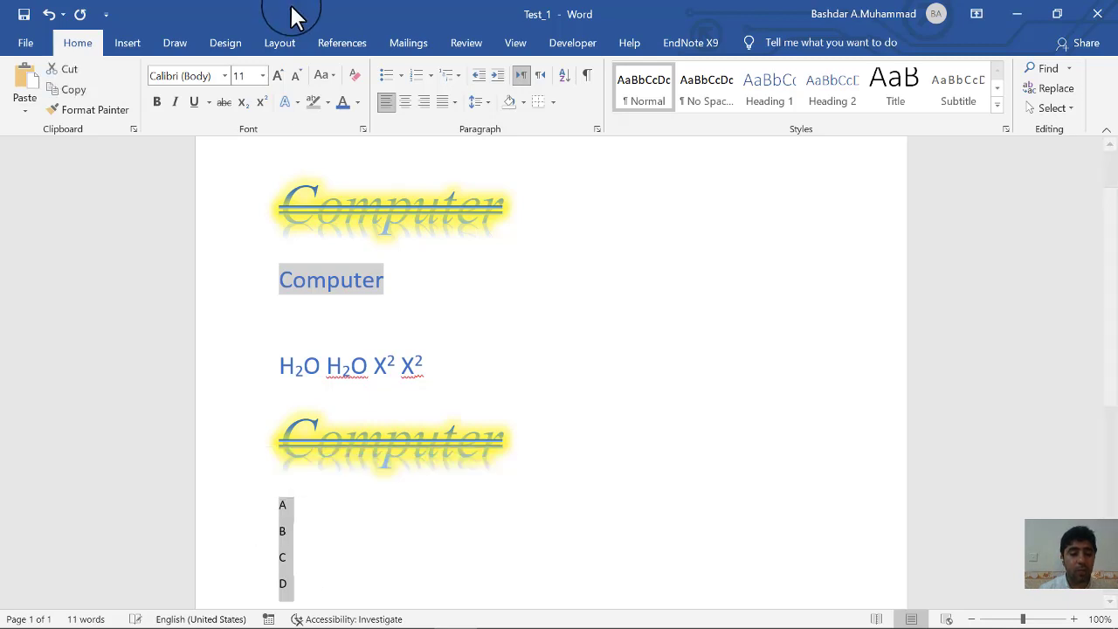
left_click(278, 77)
left_click(278, 77)
left_click(278, 77)
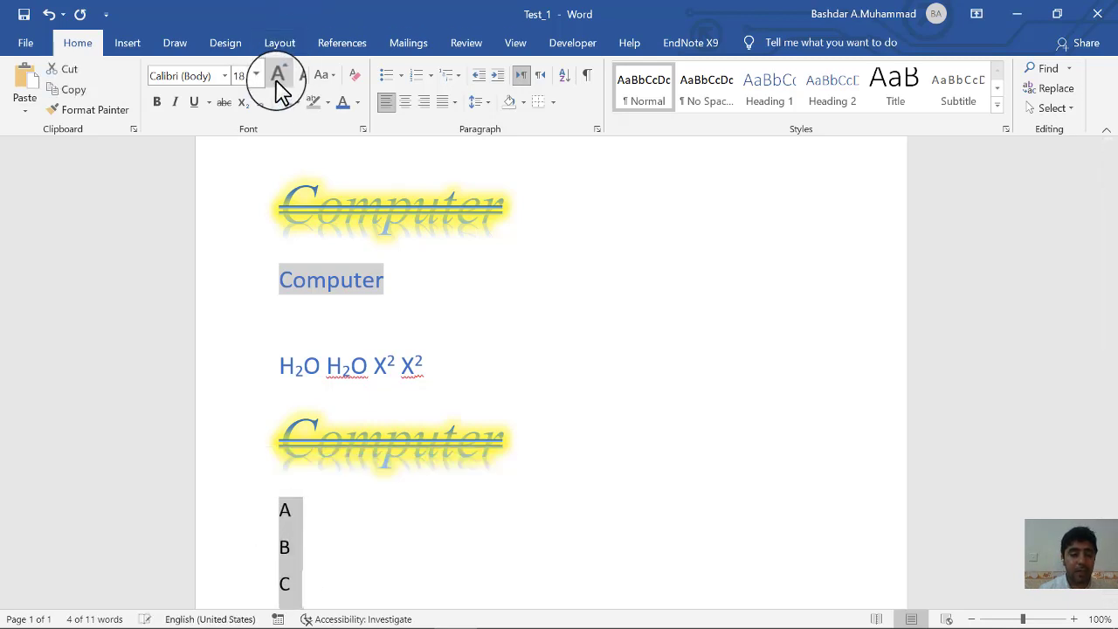
left_click(225, 77)
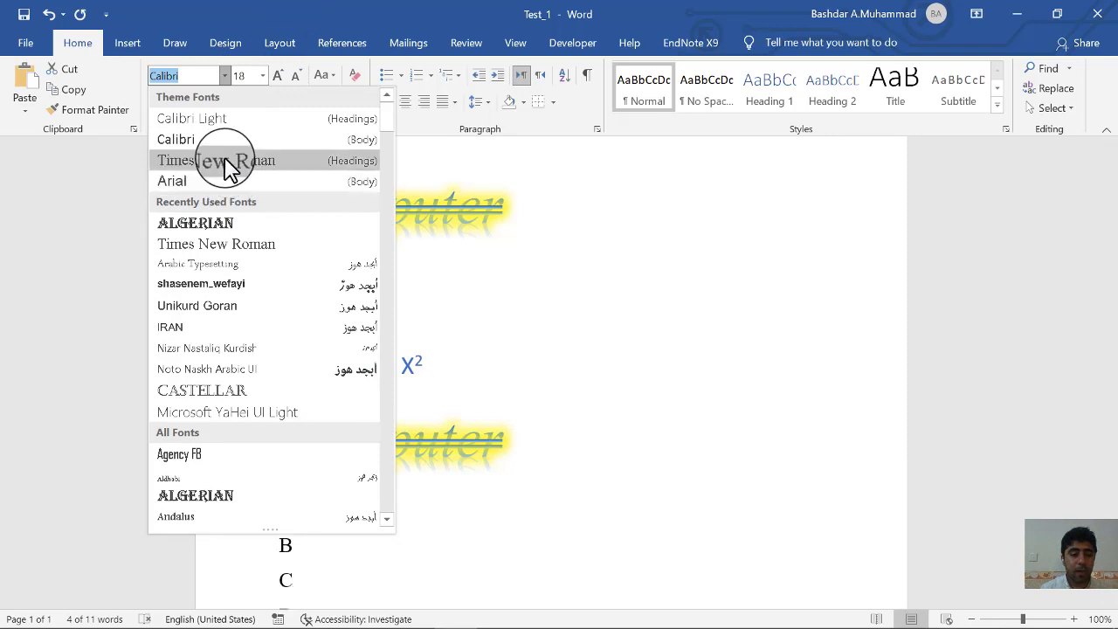
left_click(231, 161)
left_click_drag(1104, 262, 1100, 364)
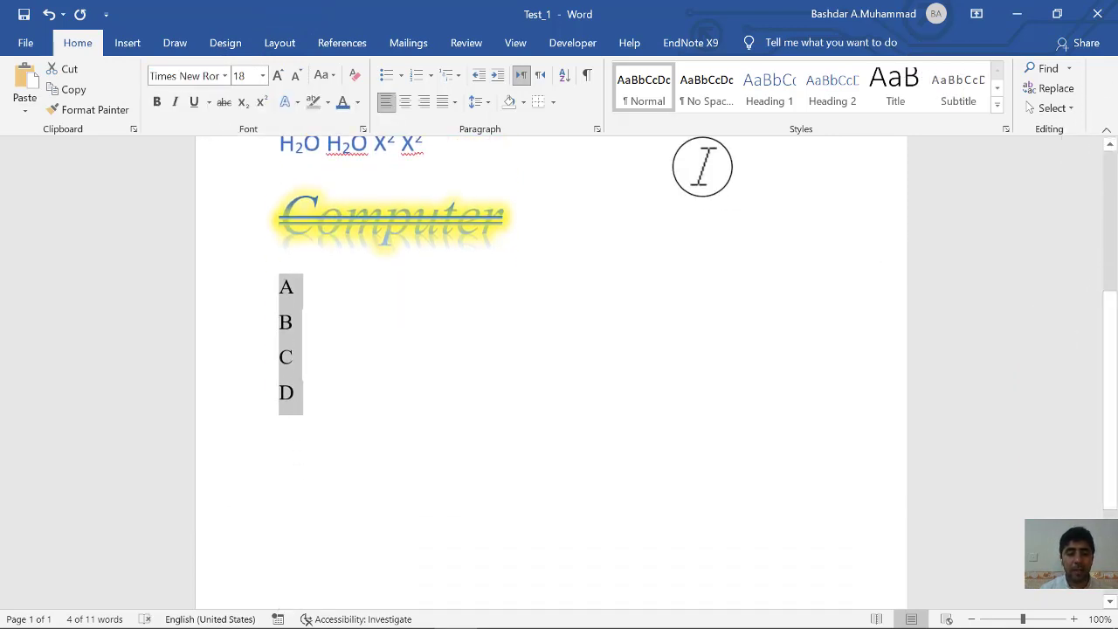
left_click(401, 76)
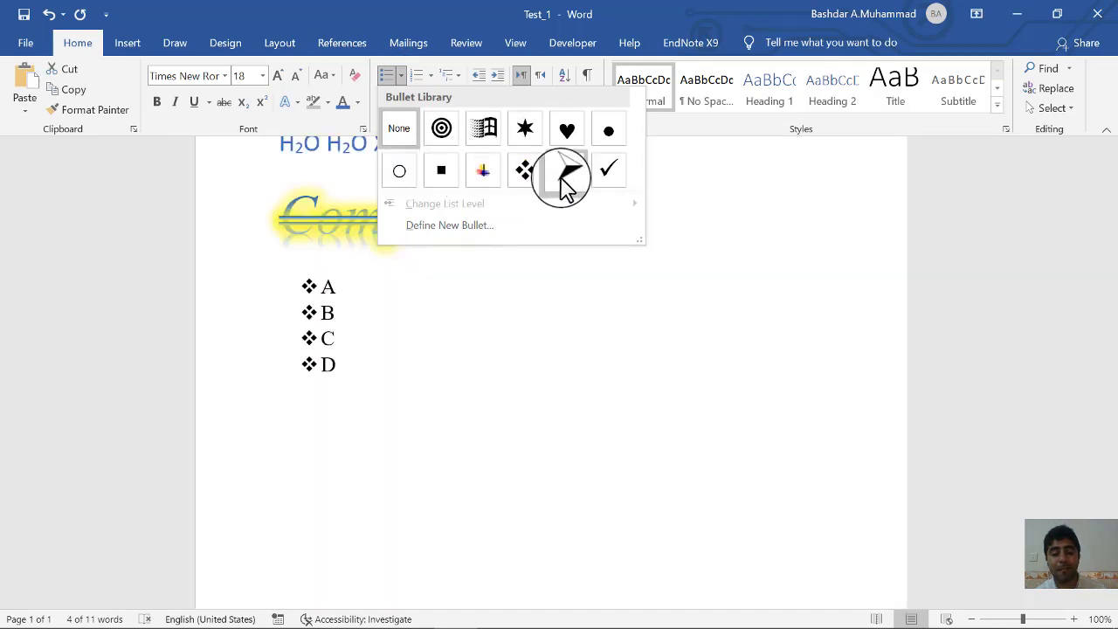
Give A–D checkmark bullets, then replace them with a 1./1.1. multilevel numbered list
left_click(608, 175)
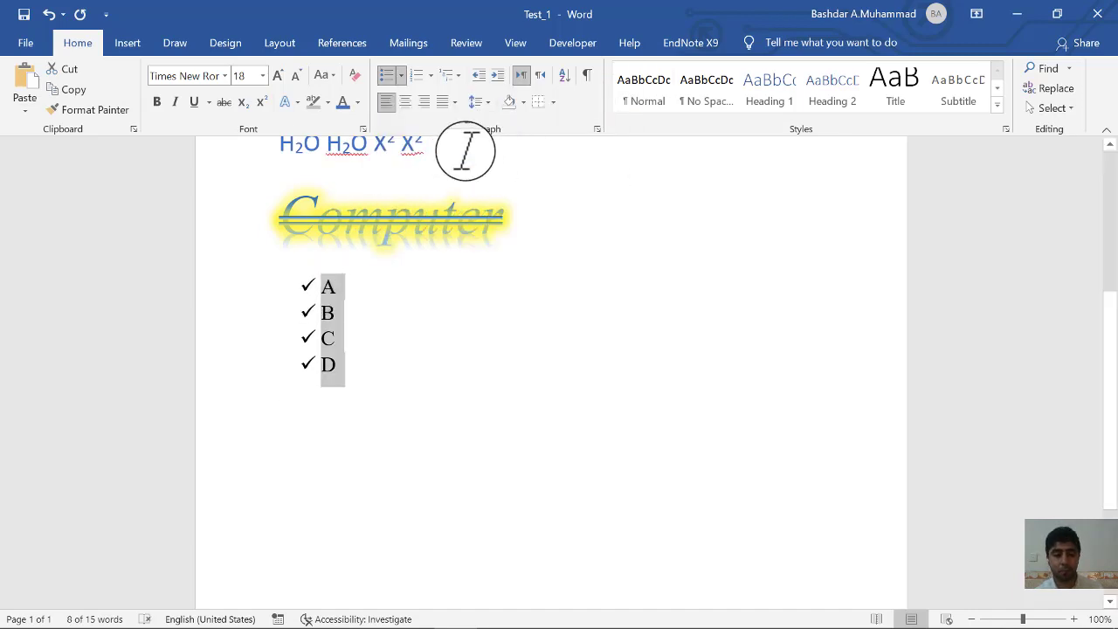
left_click(430, 76)
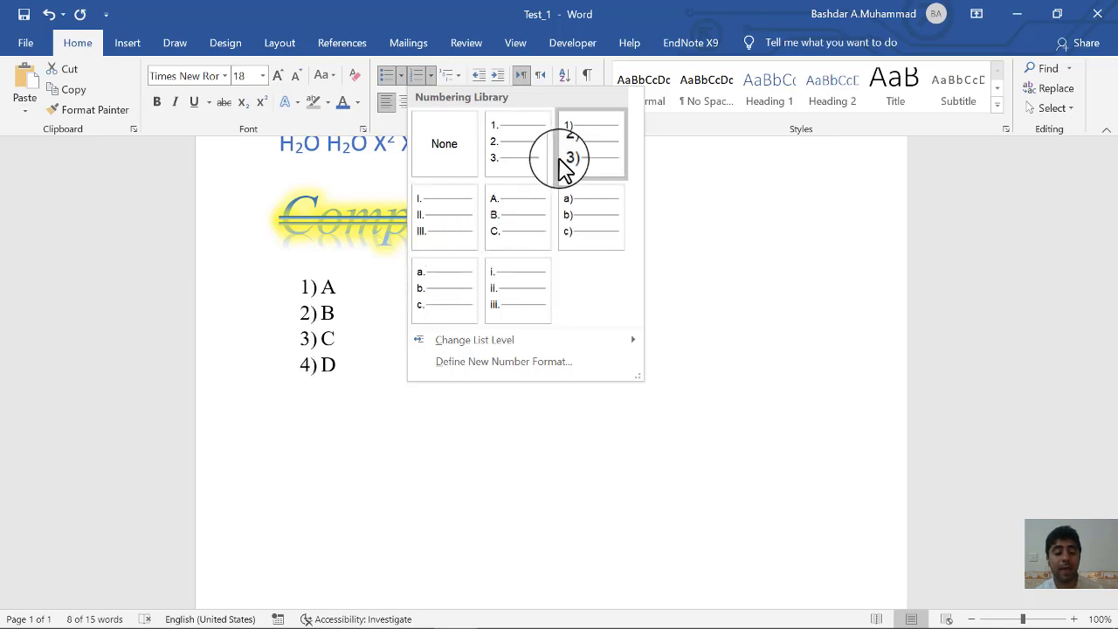
left_click(454, 75)
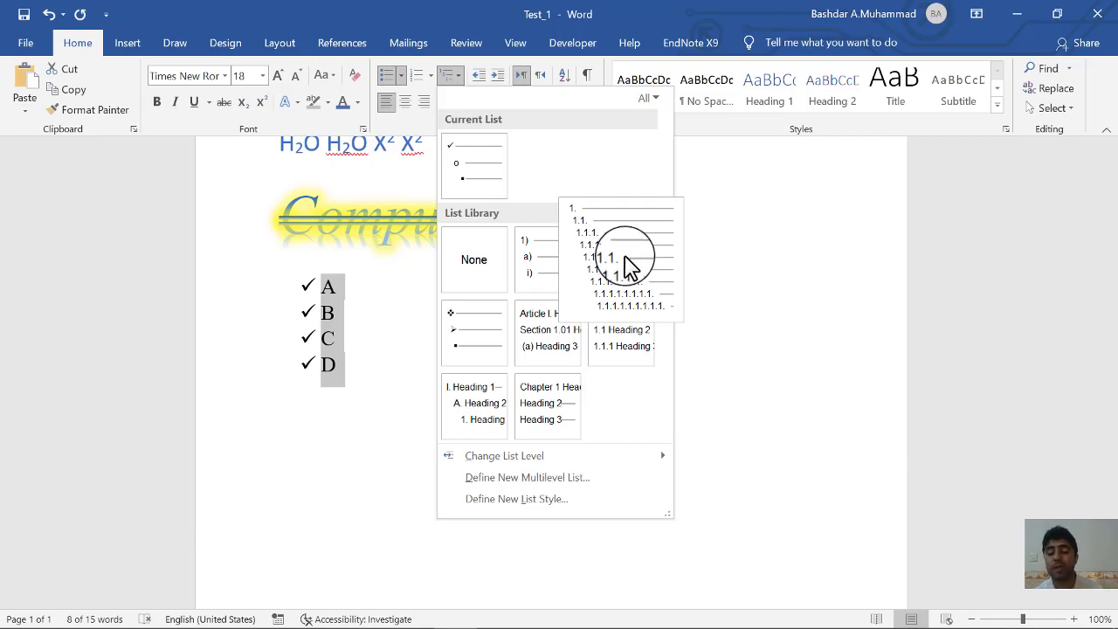
left_click(628, 264)
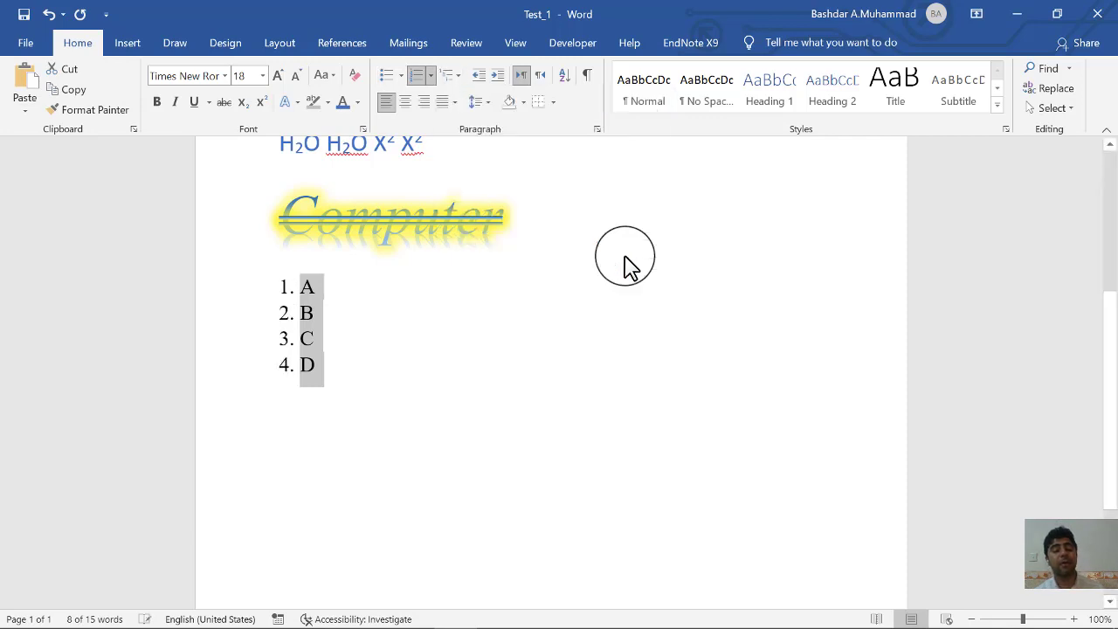
Insert sub-items AA, AB and AC, numbered 1.1 to 1.3, under item A
left_click(321, 282)
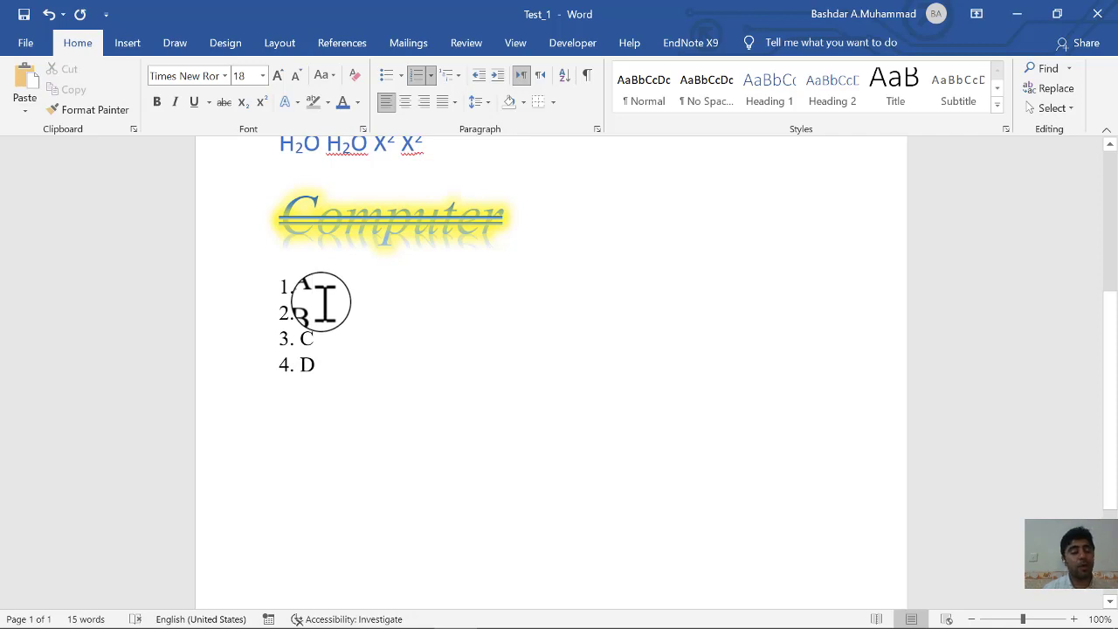
key("Return")
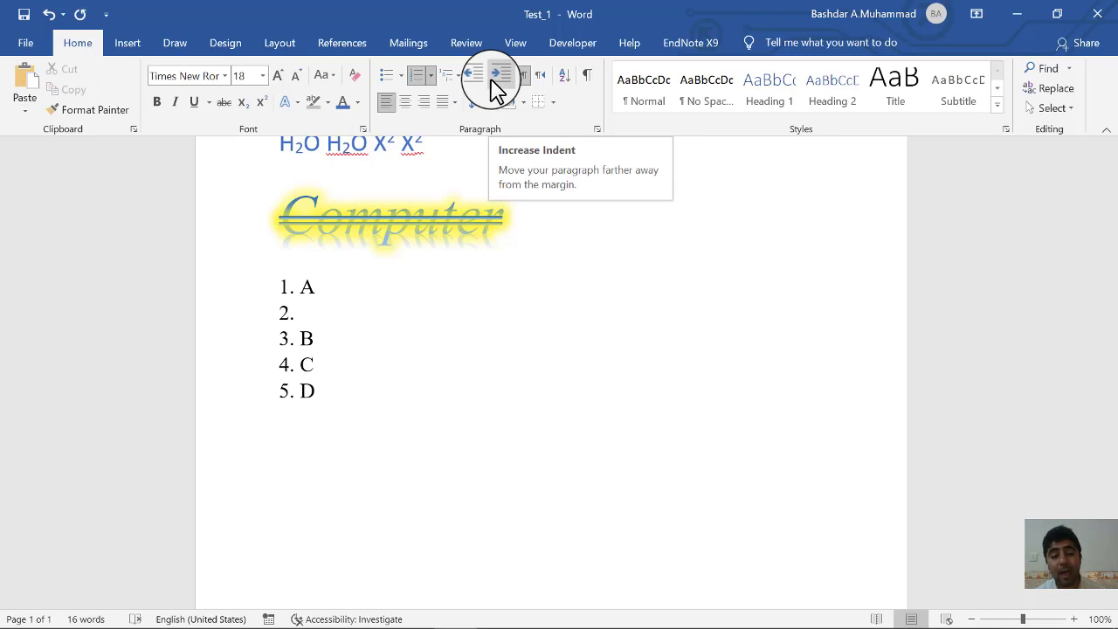
left_click(497, 83)
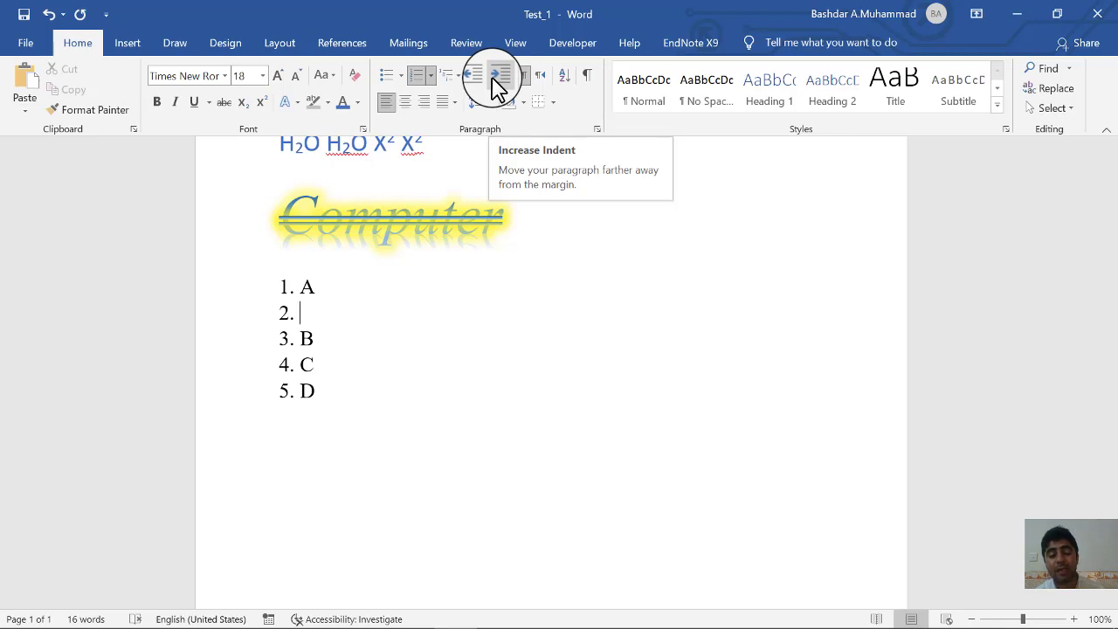
left_click(498, 83)
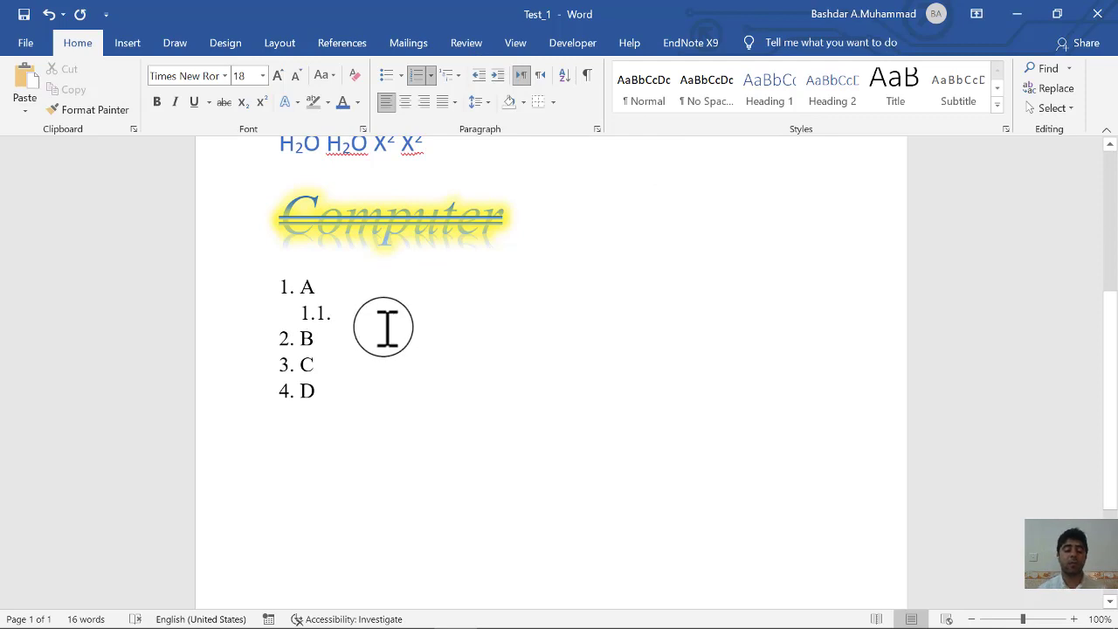
type("AA")
key("Return")
type("AB")
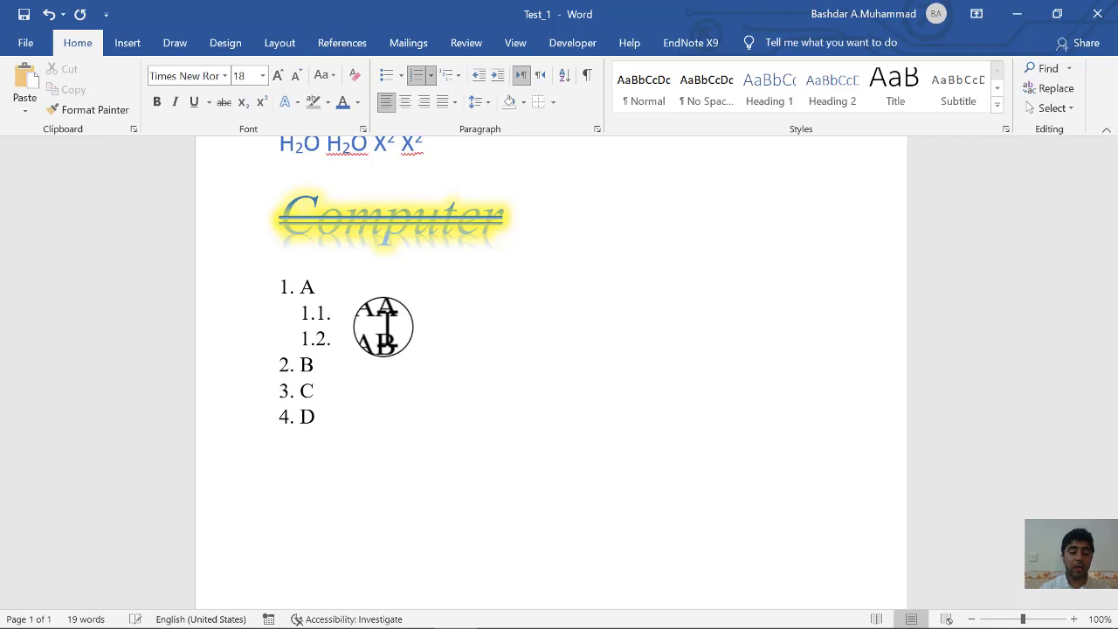
key("Return")
type("AC")
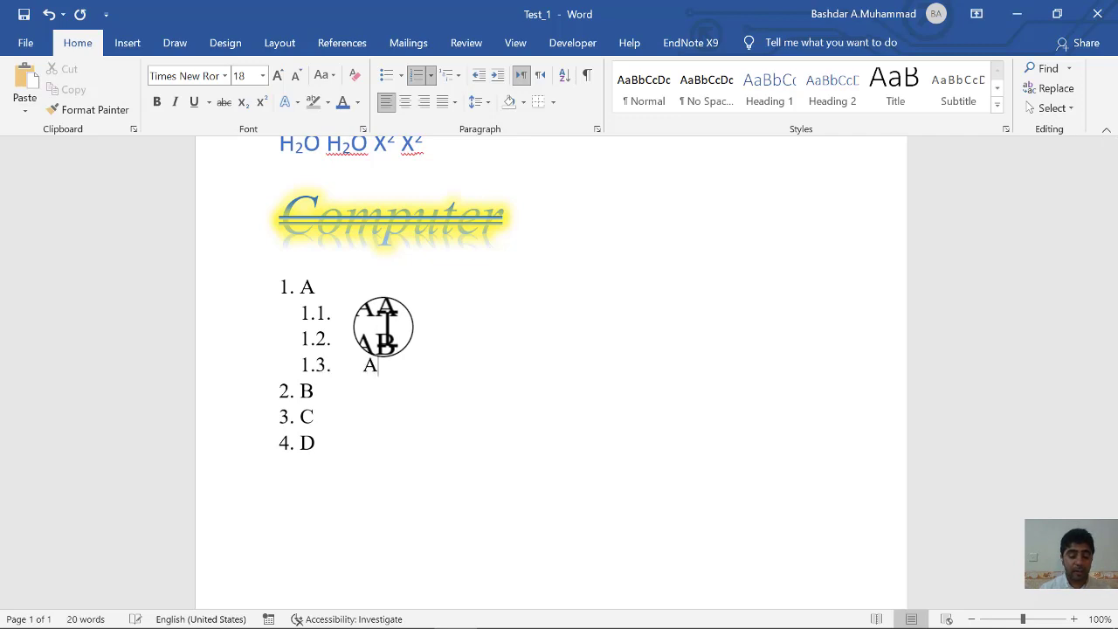
left_click(355, 385)
key("Return")
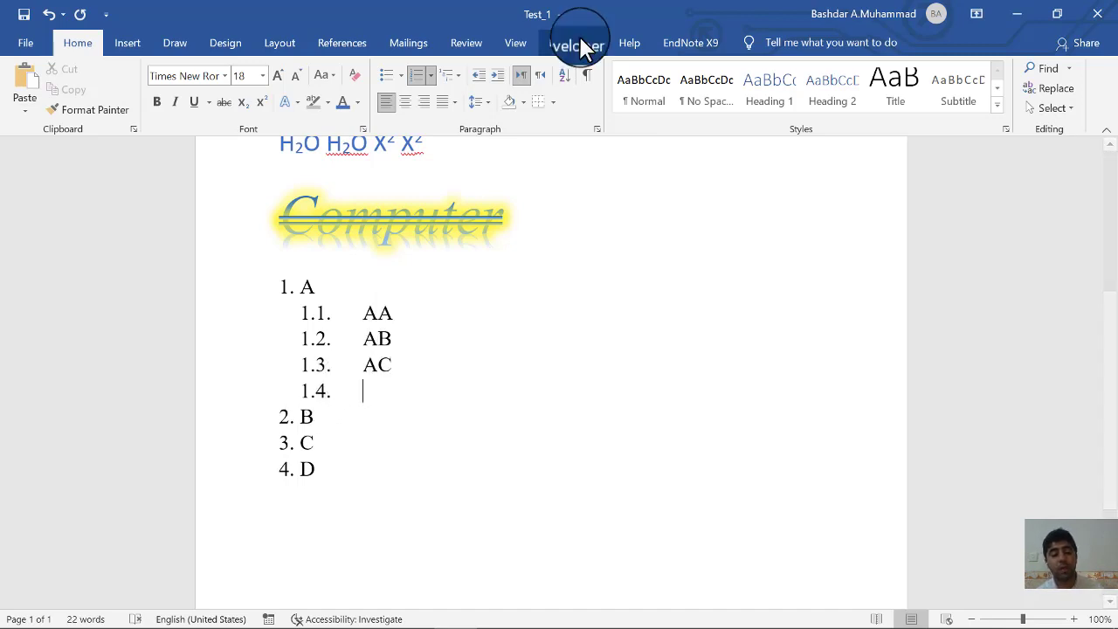
Remove the extra empty sub-item after AC using Undo
left_click(478, 79)
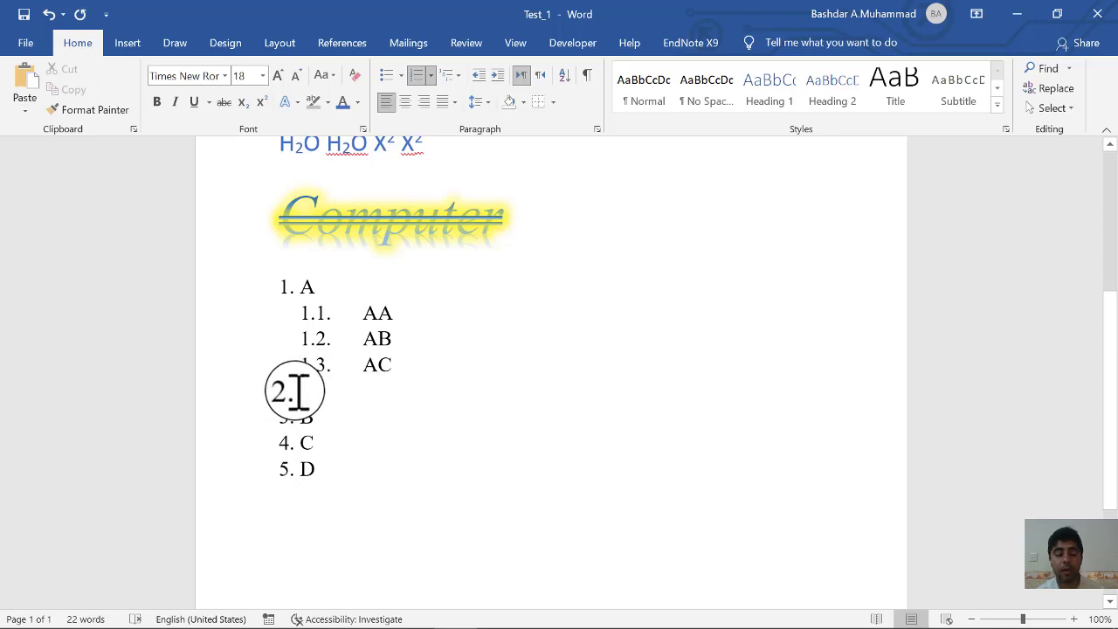
left_click(54, 13)
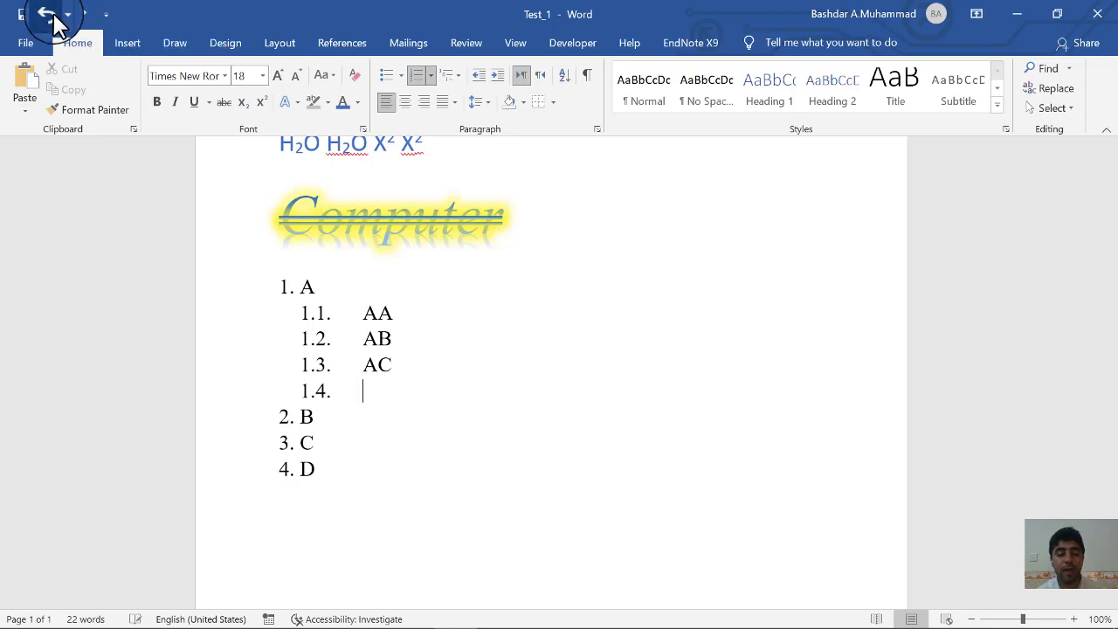
left_click(48, 14)
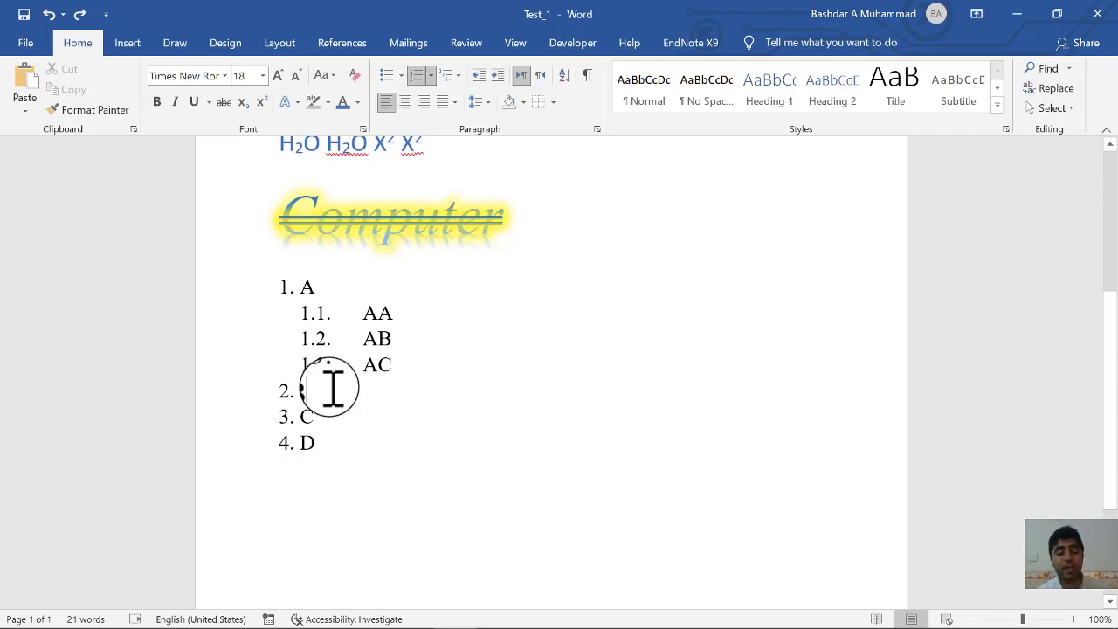
Under B, add BB and BC as 2.1–2.2, with BCD and BCC nested beneath BC
key("Return")
type("BB")
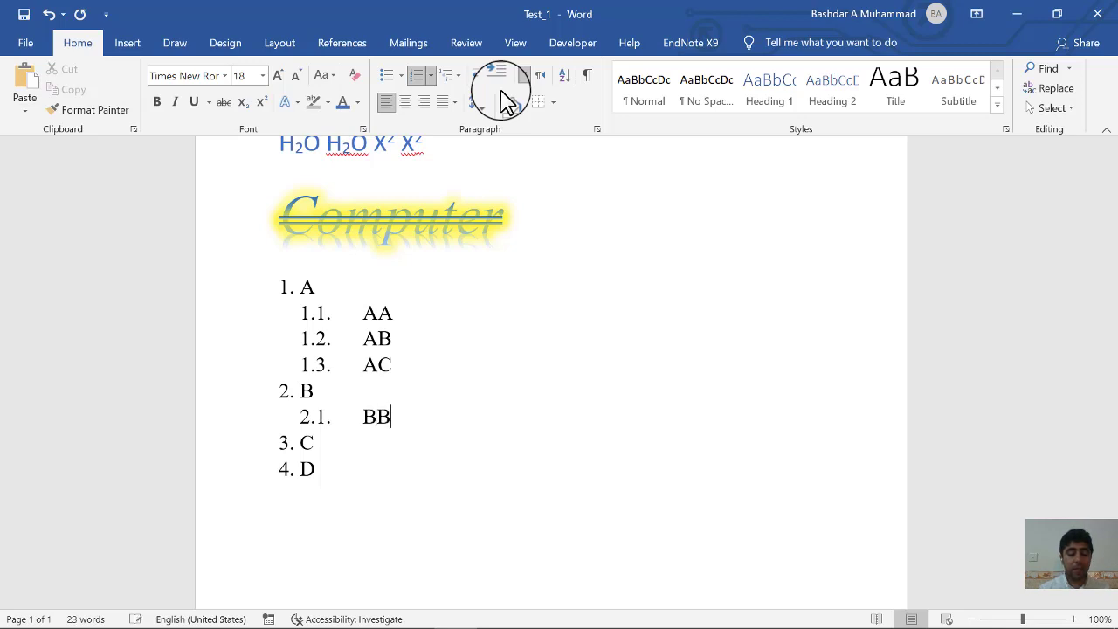
key("Return")
type("BC")
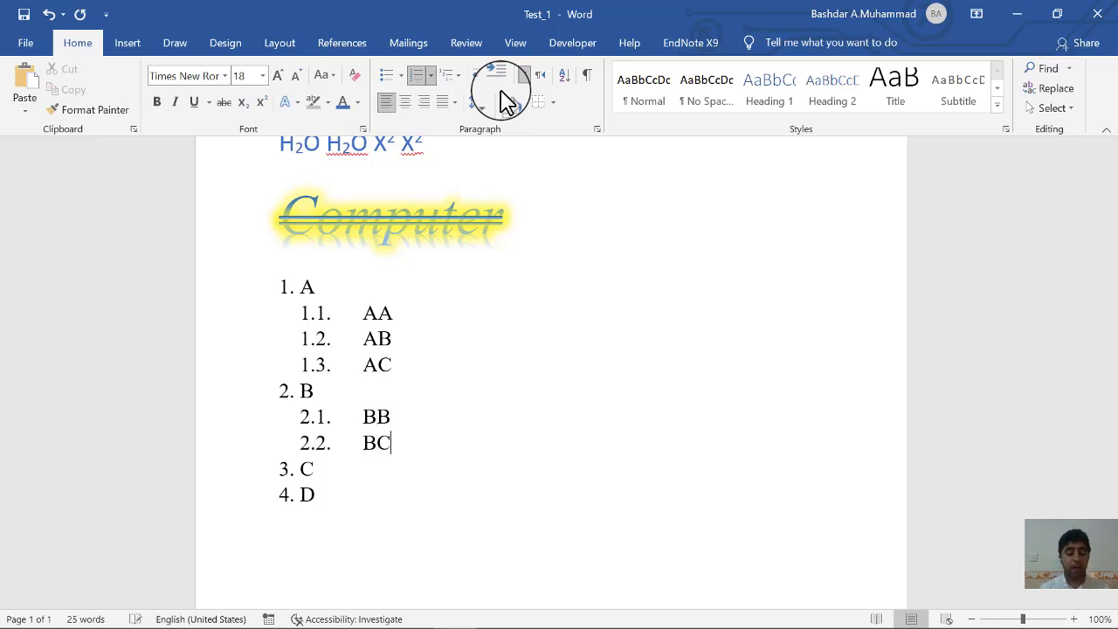
key("Return")
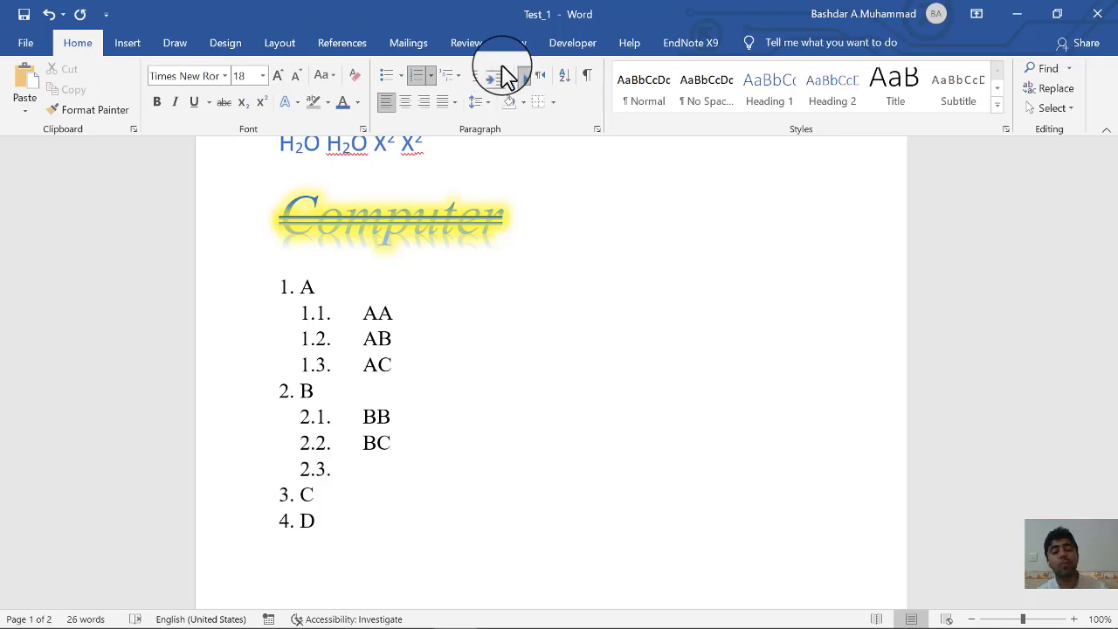
left_click(505, 72)
type("BCD")
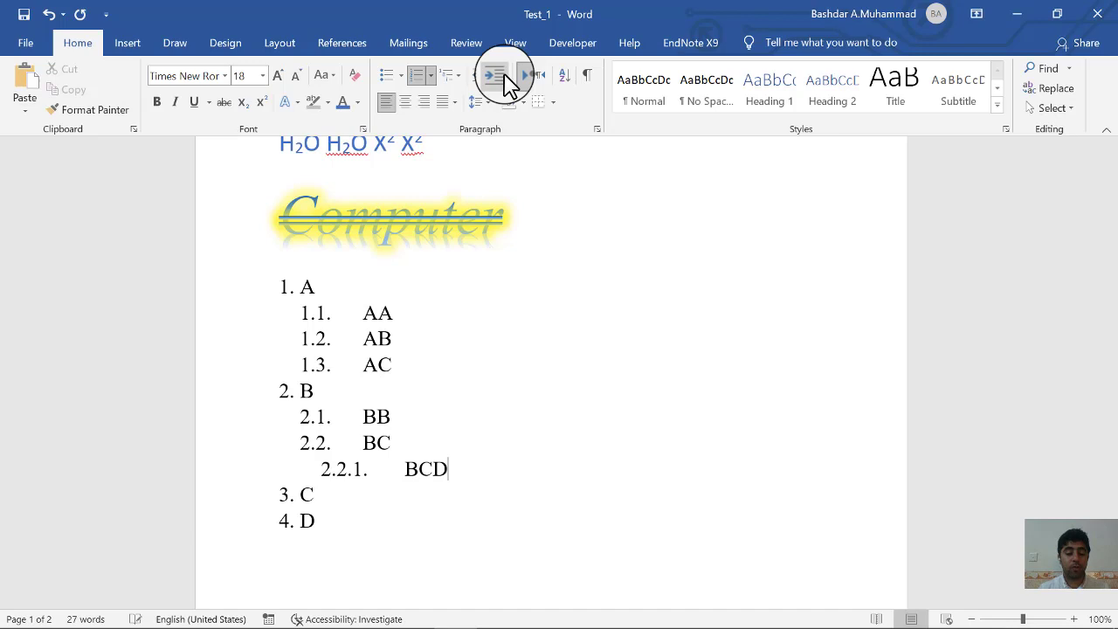
key("Return")
type("BCC")
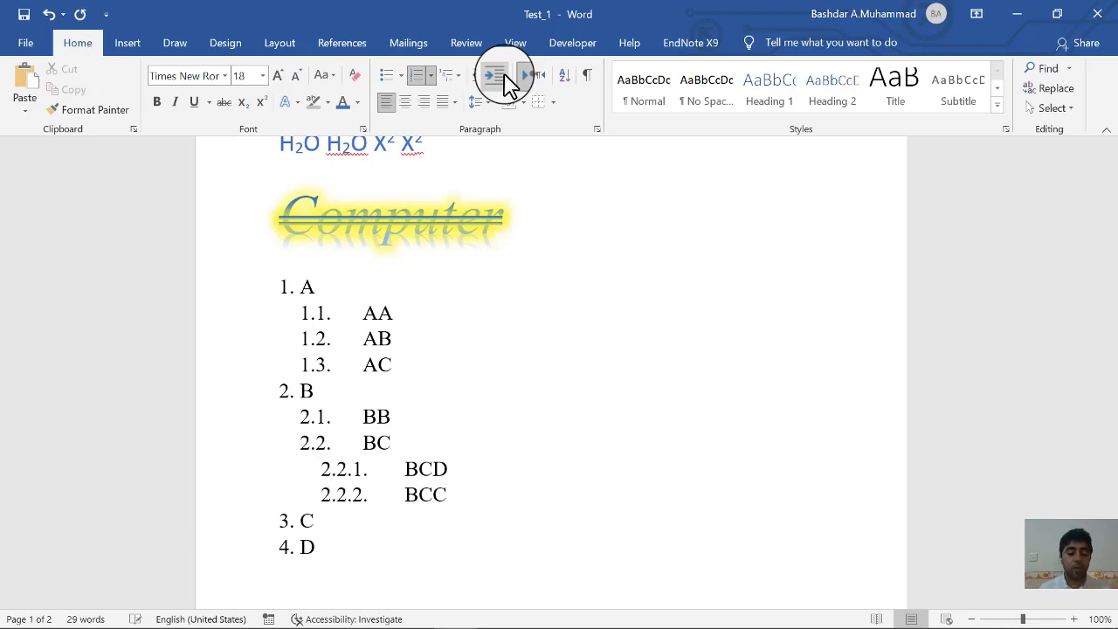
key("Return")
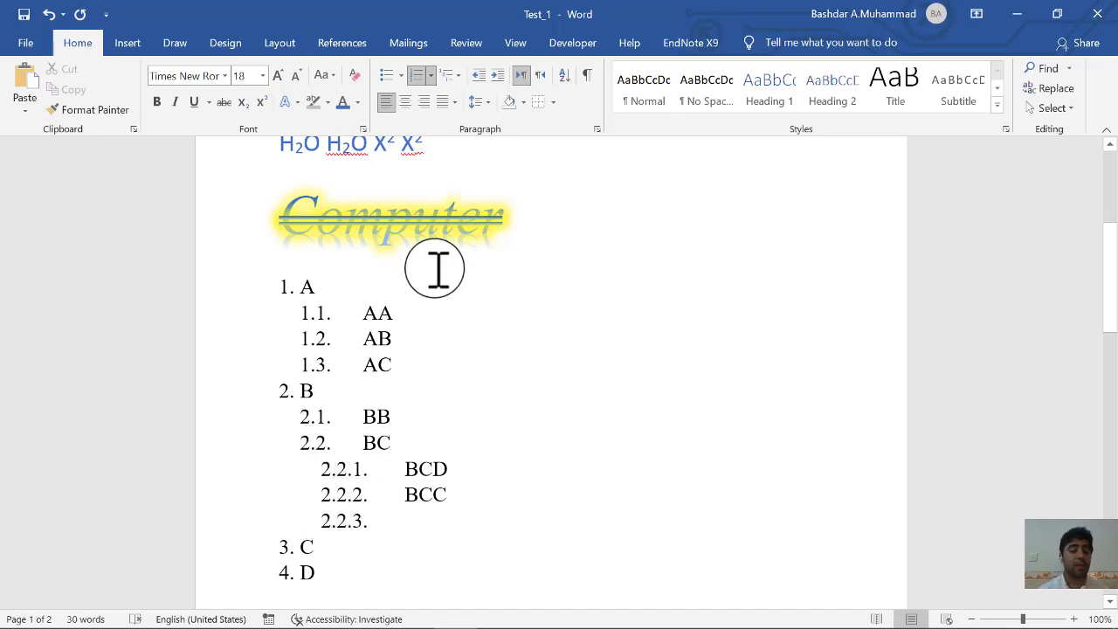
Add BD and BE as items 2.3 and 2.4 under B
left_click(478, 78)
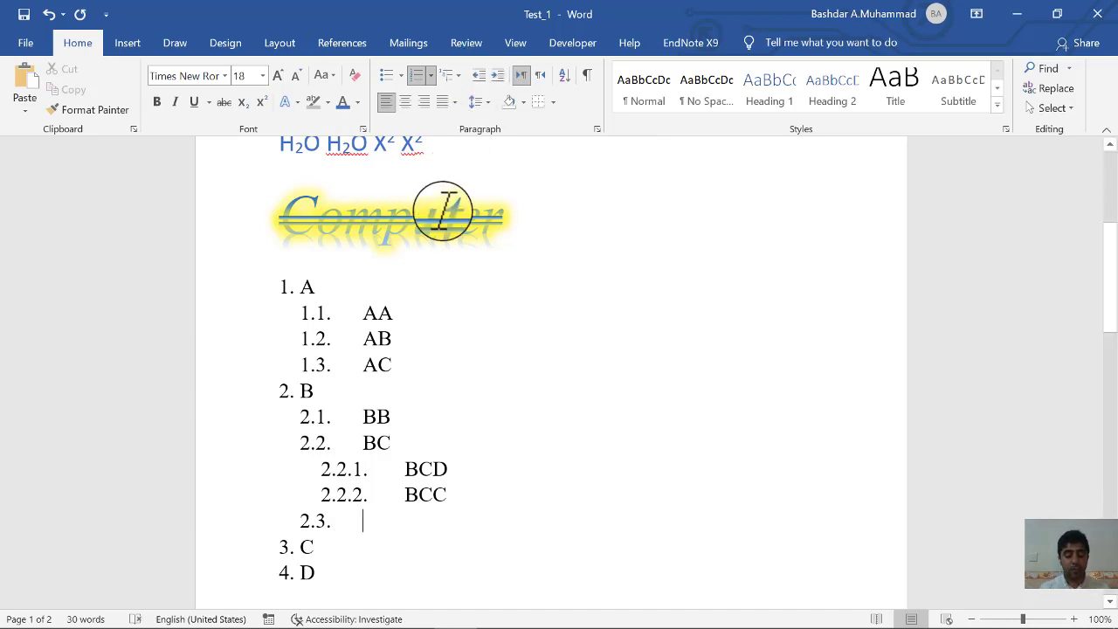
type("BD")
key("Return")
type("BE")
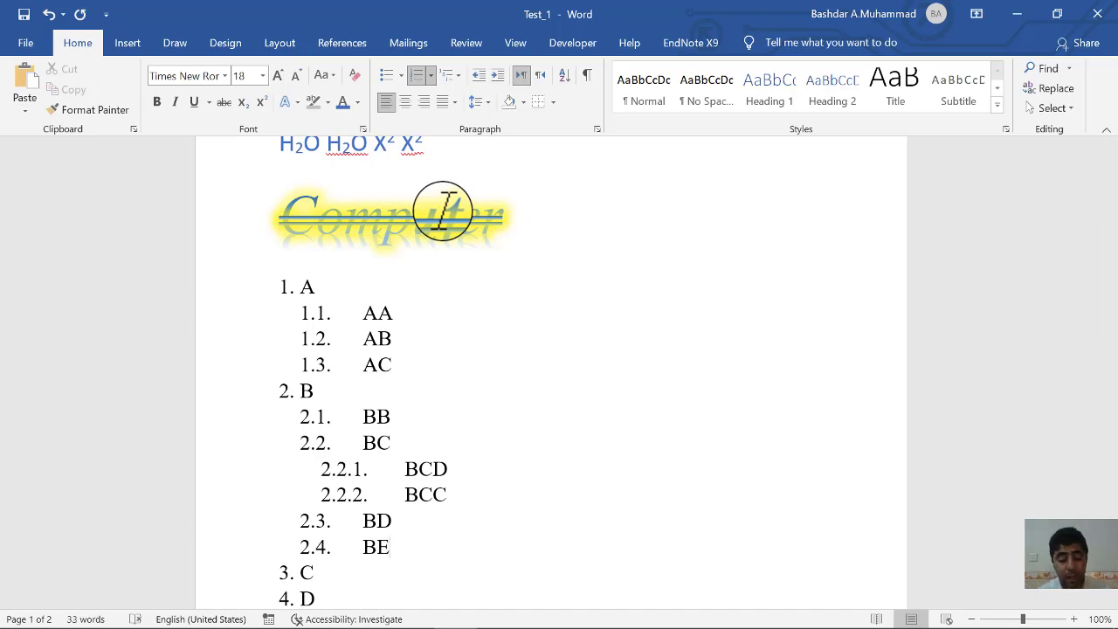
Add CD as item 3.1 under C, then insert a page break after the list
key("Down")
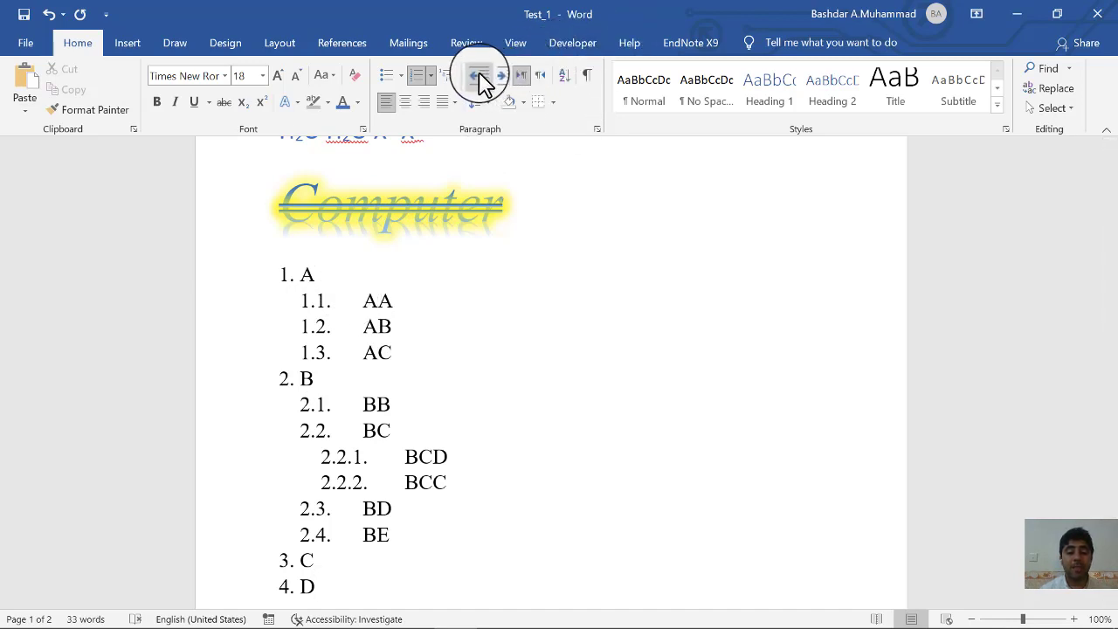
left_click(325, 557)
key("Return")
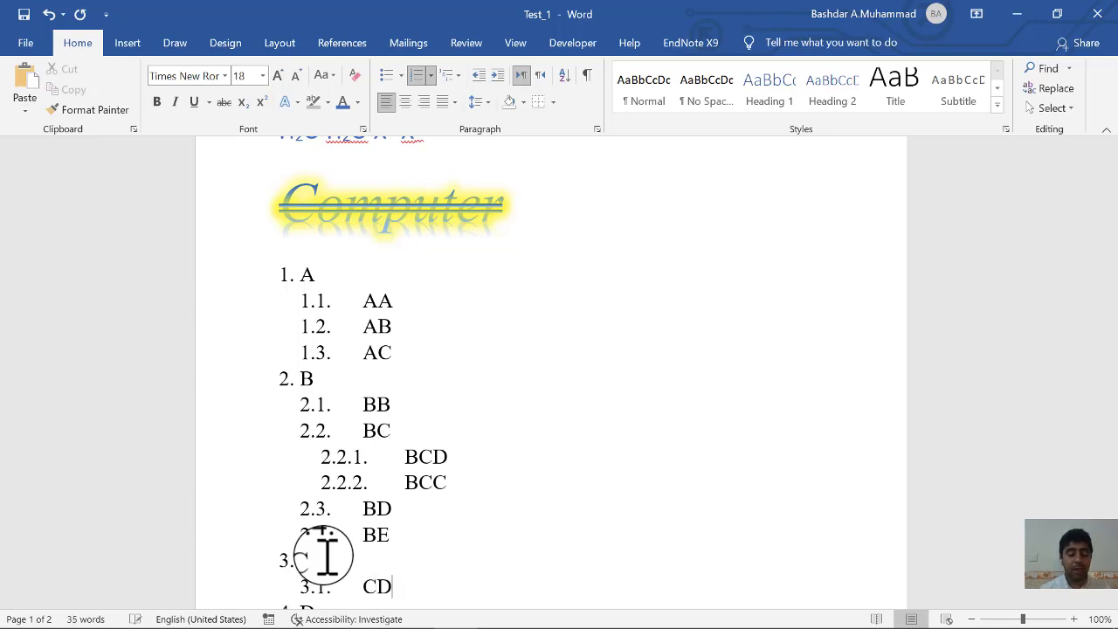
key("Return")
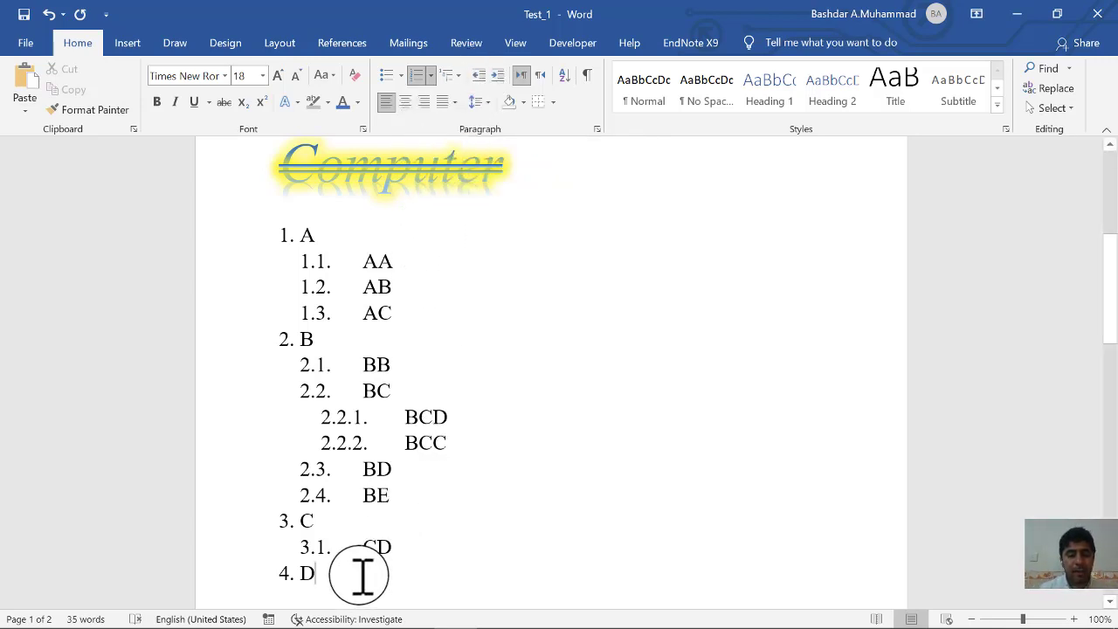
key("Return")
key("ctrl+Return")
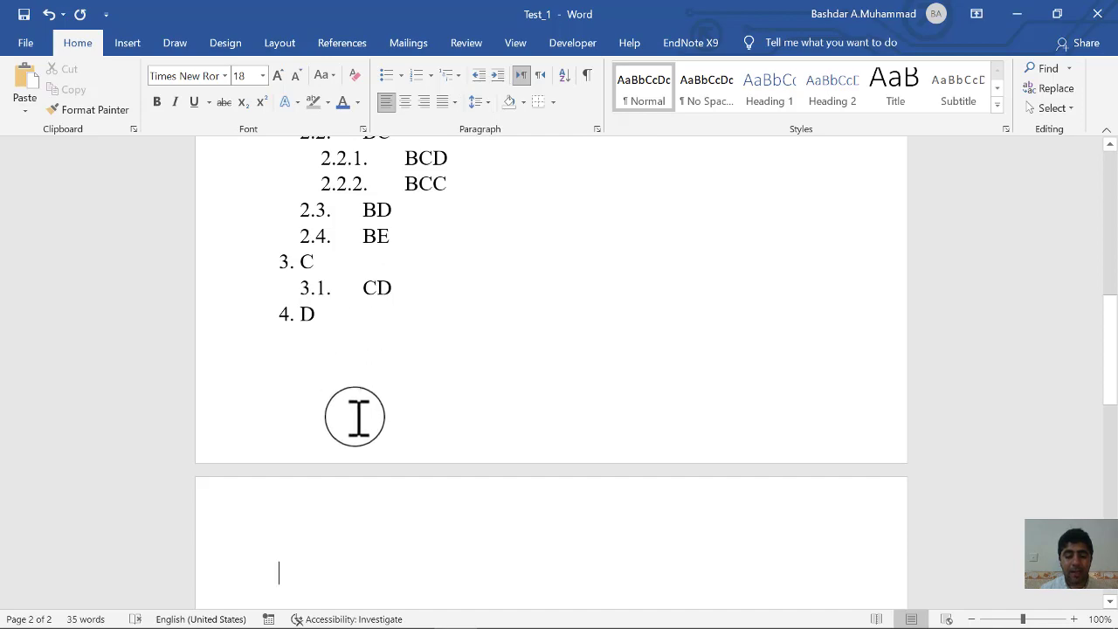
Minimize Word and open Basic Of Computer_Geography from Computer Leacture › Theory
mouse_move(560, 611)
left_click(451, 611)
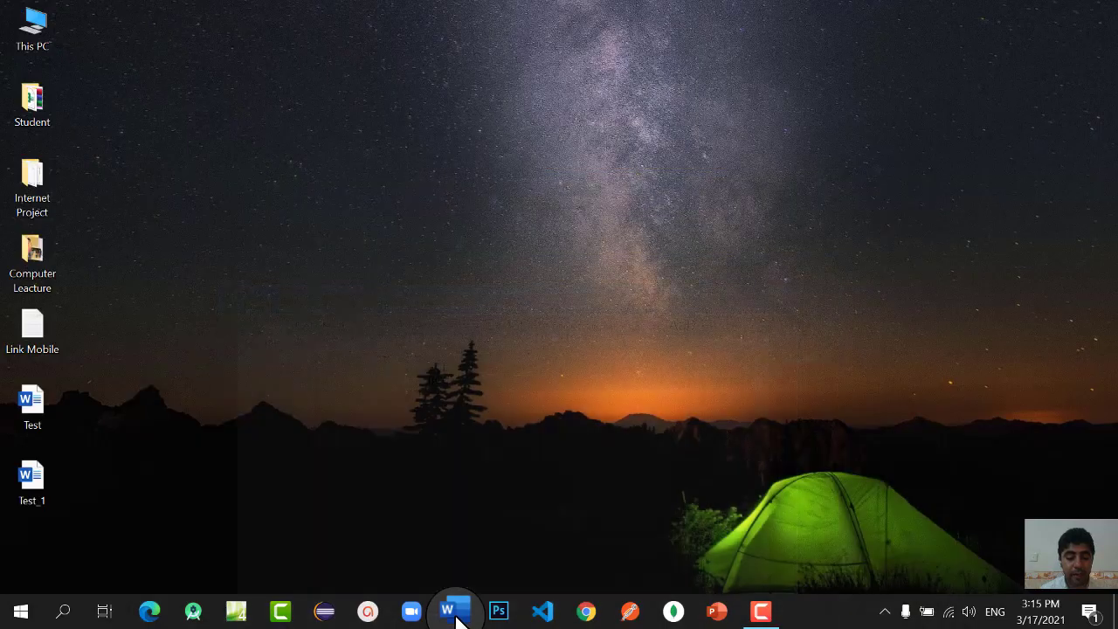
double_click(30, 260)
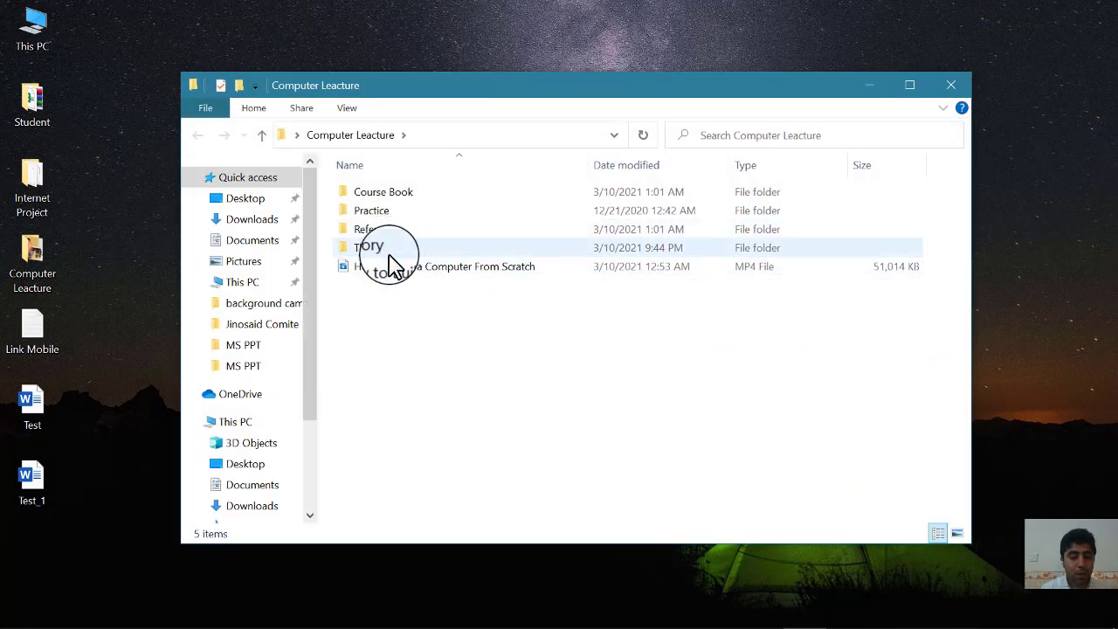
double_click(380, 248)
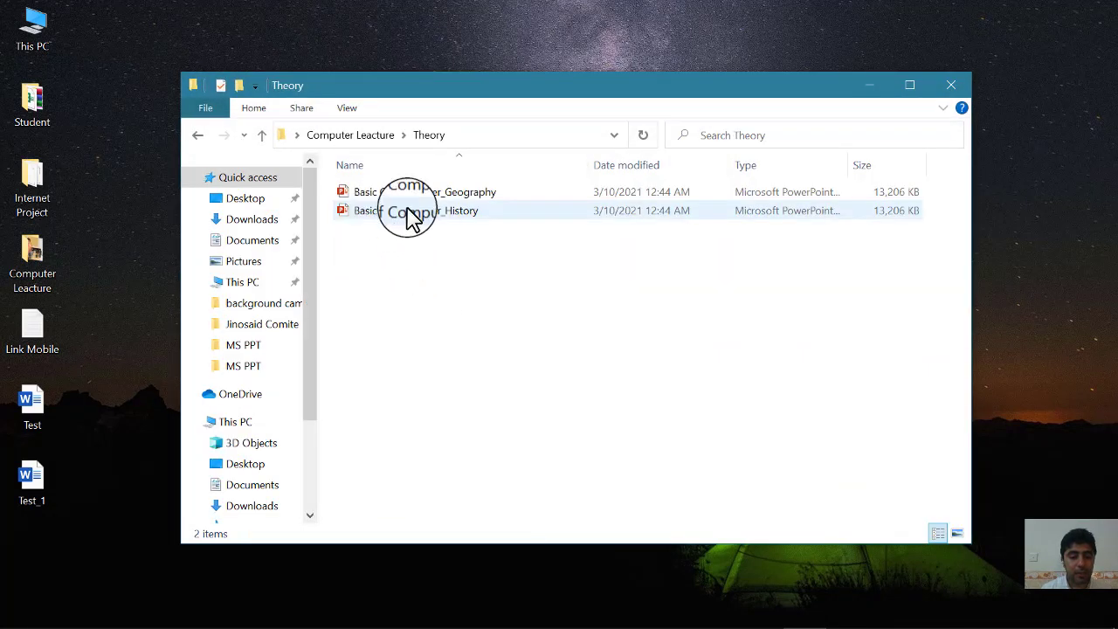
left_click(389, 193)
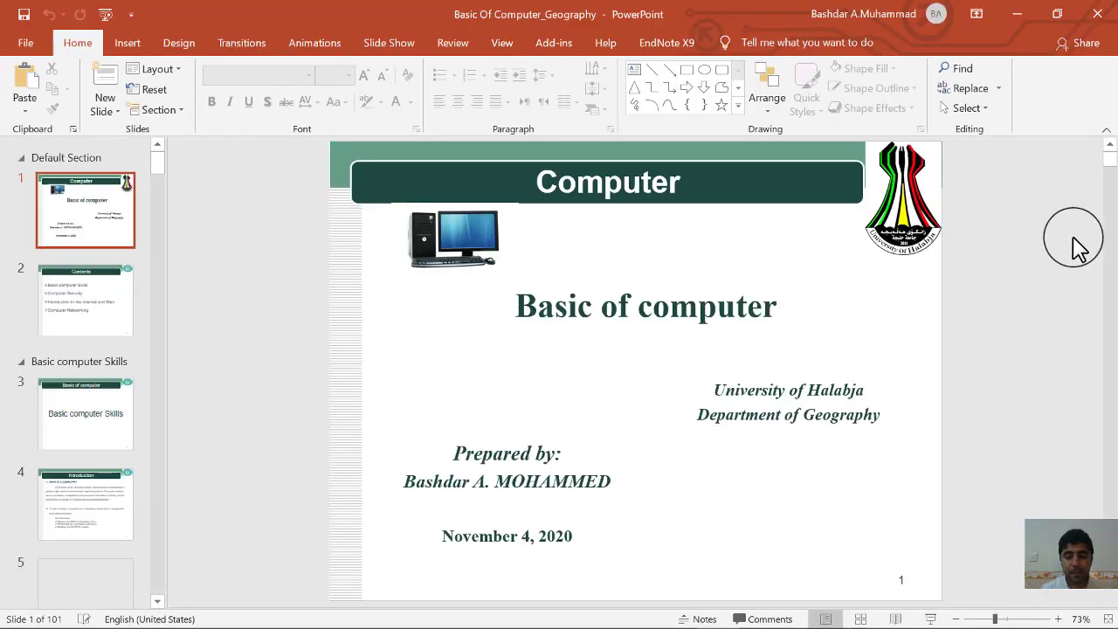
Go to slide 19 and select the whole Mother-board paragraph
left_click_drag(1109, 166, 1102, 234)
left_click_drag(438, 266, 503, 356)
key("ctrl+c")
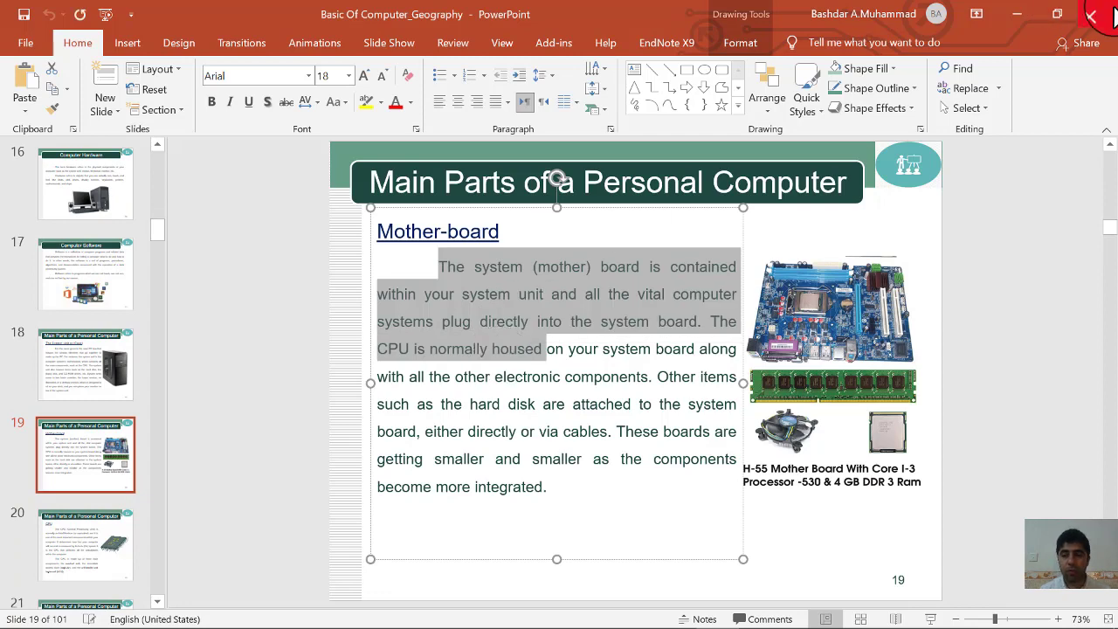
left_click(562, 267)
left_click_drag(439, 266, 559, 476)
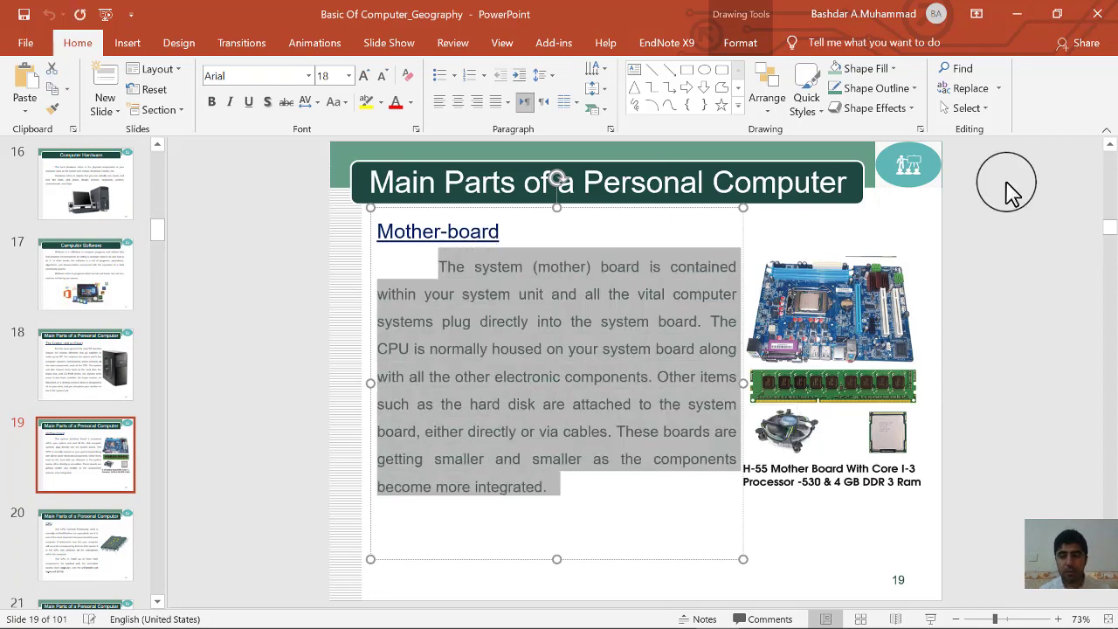
Close the presentation and the Theory folder, then paste the paragraph onto page 2 of Test_1
left_click(1101, 17)
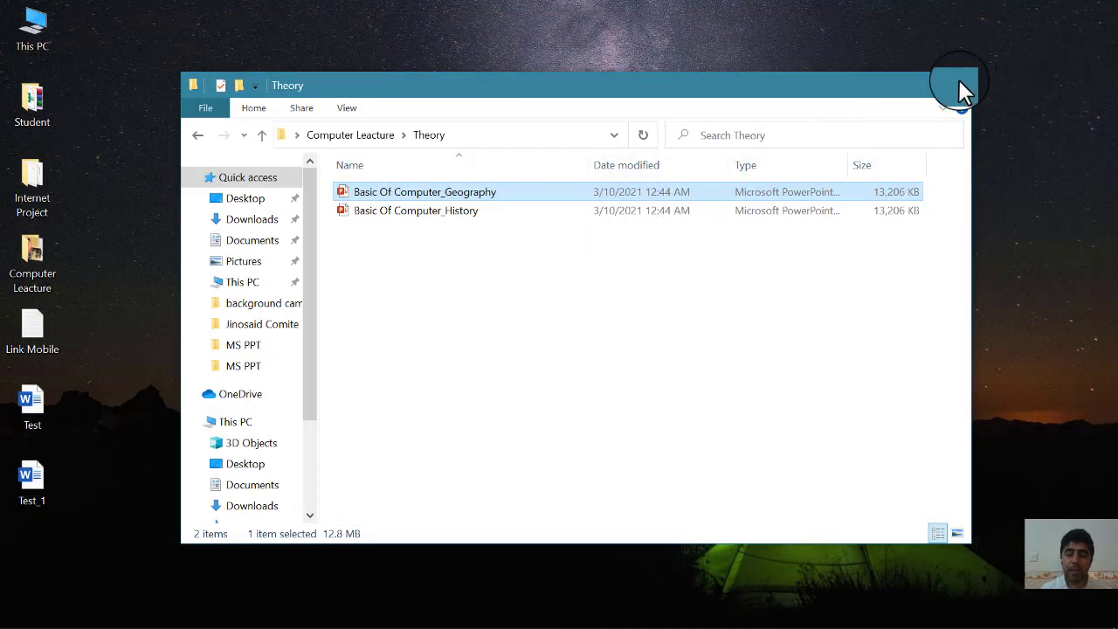
left_click(957, 85)
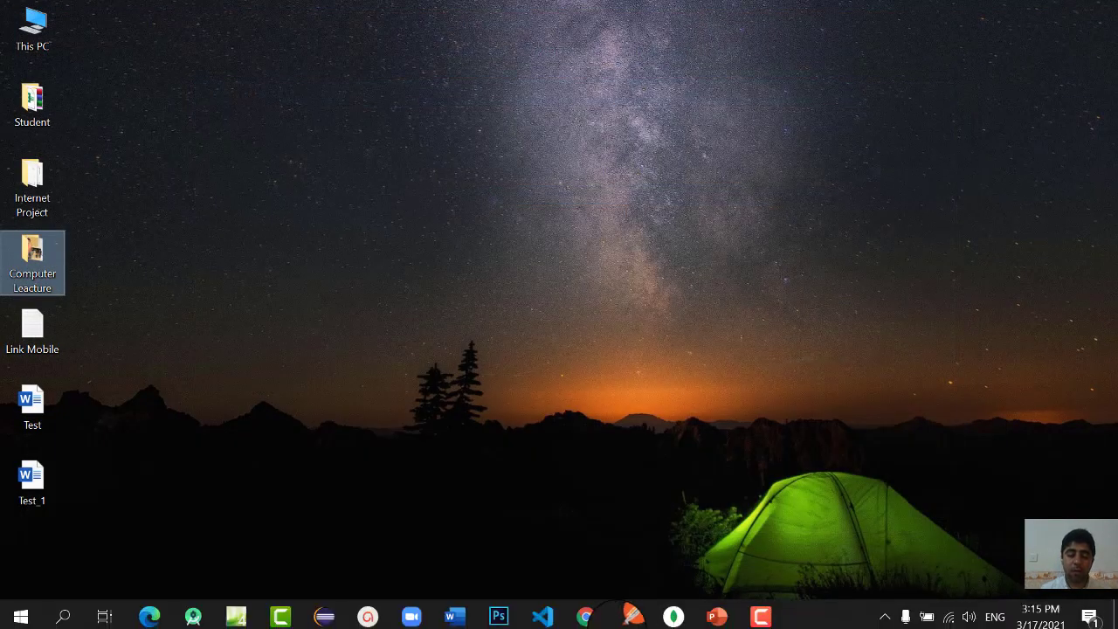
left_click(453, 615)
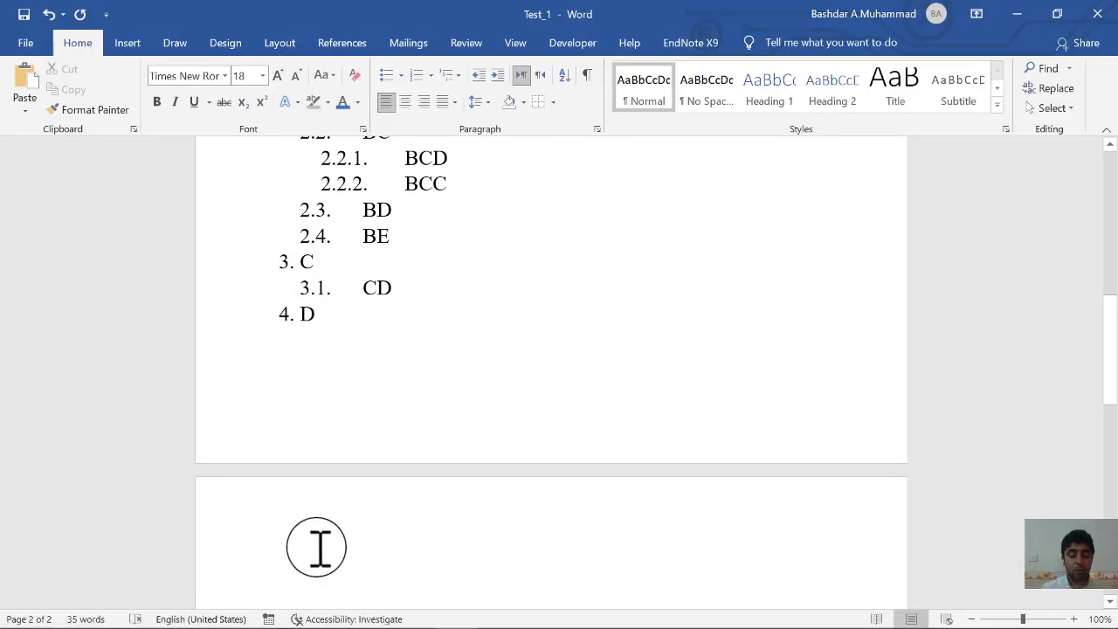
key("ctrl+v")
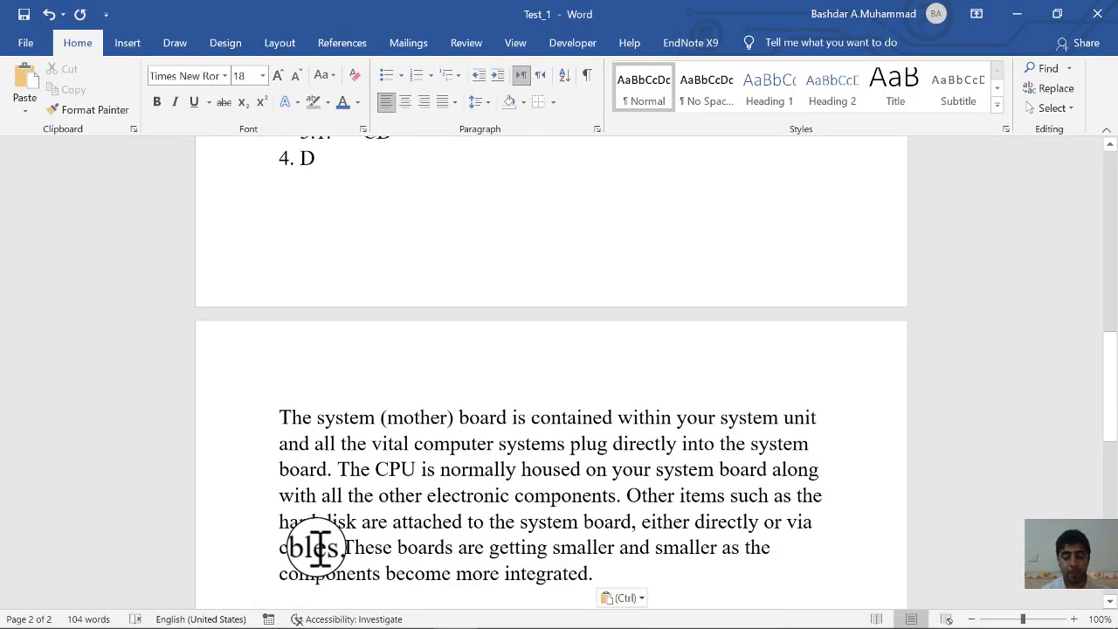
Select the pasted system board paragraph and fully justify it
mouse_move(608, 578)
left_mouse_down()
mouse_move(408, 495)
mouse_move(256, 399)
left_mouse_up()
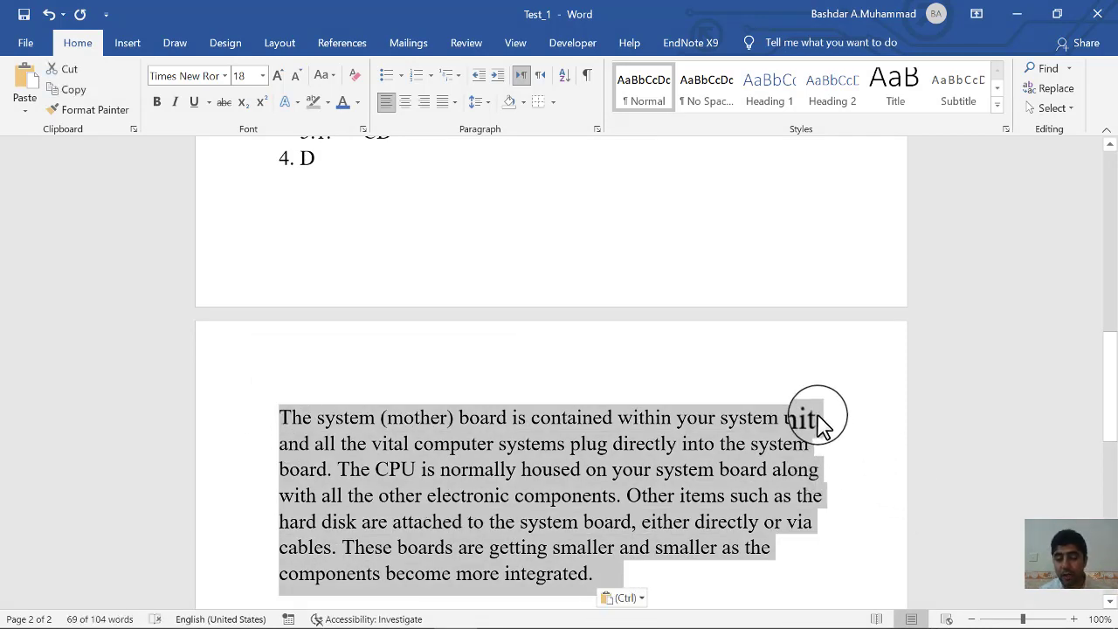
left_click(454, 103)
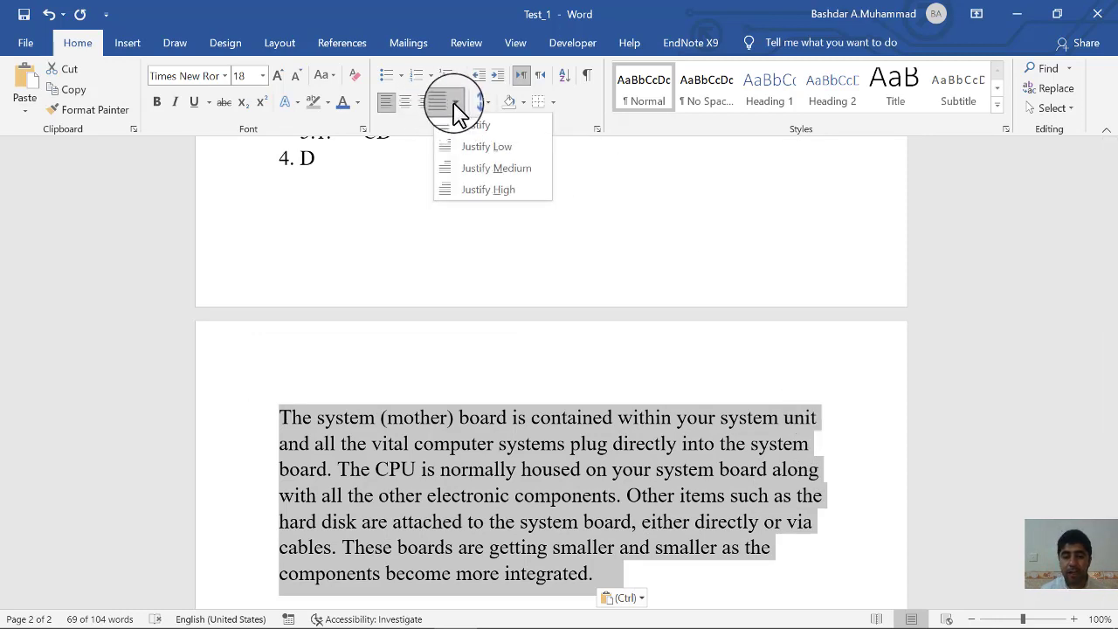
left_click(460, 128)
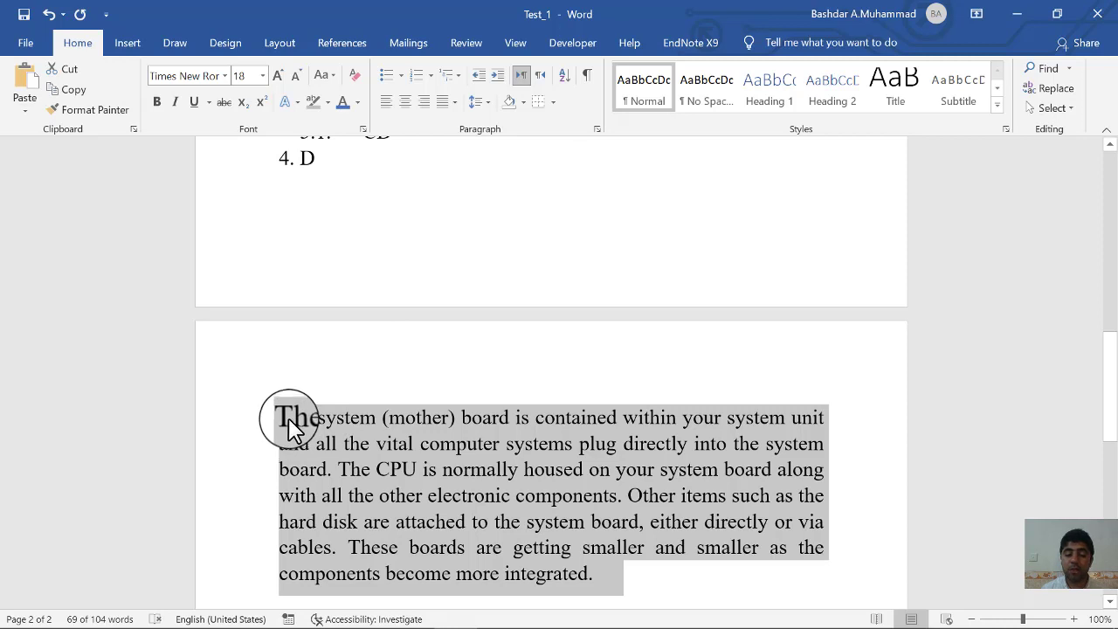
Try Justify Low and Justify High, then settle on Justify Medium
left_click(454, 102)
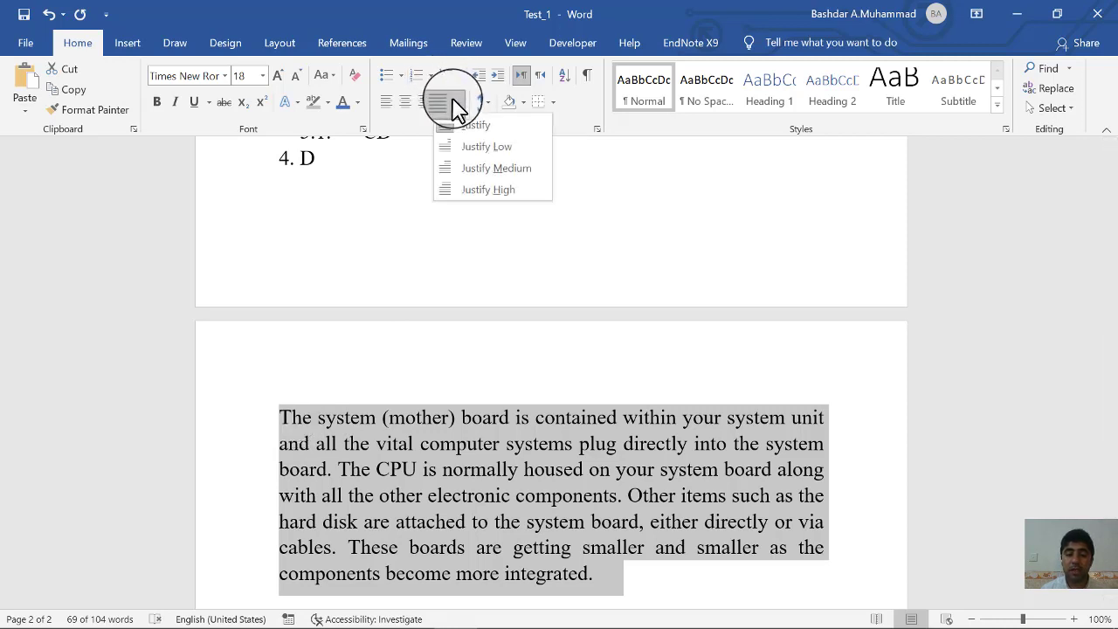
left_click(471, 147)
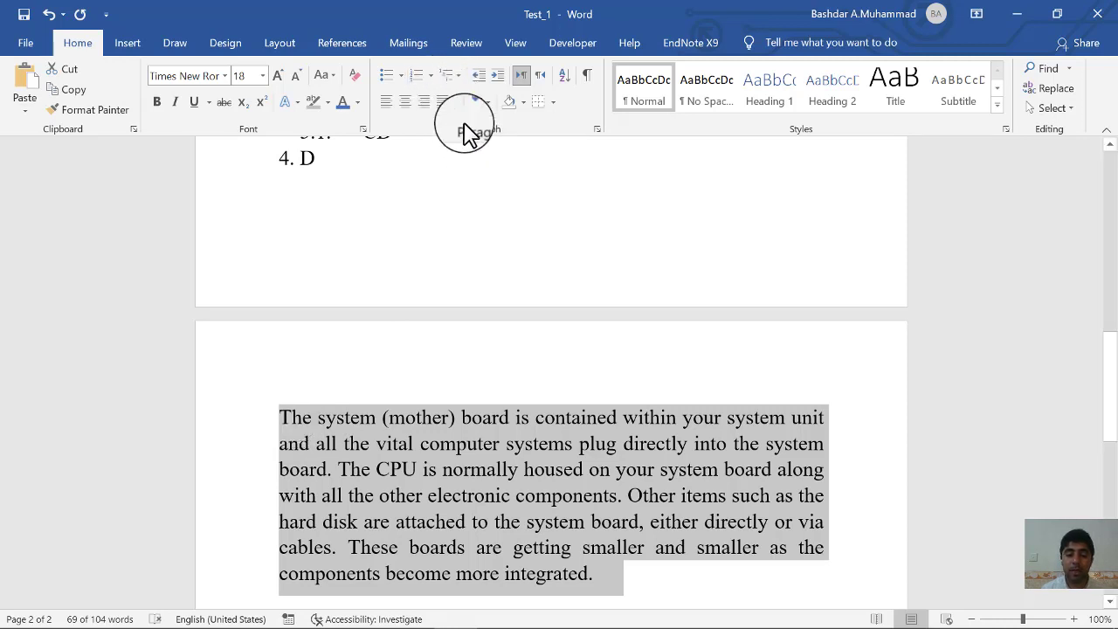
left_click(454, 103)
left_click(478, 187)
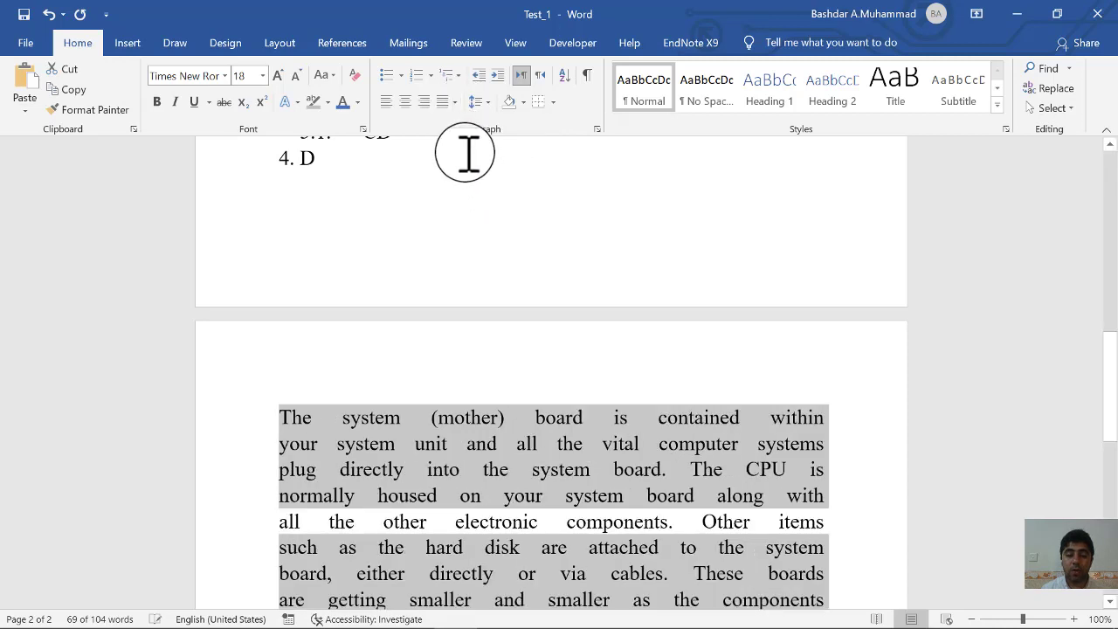
left_click(456, 101)
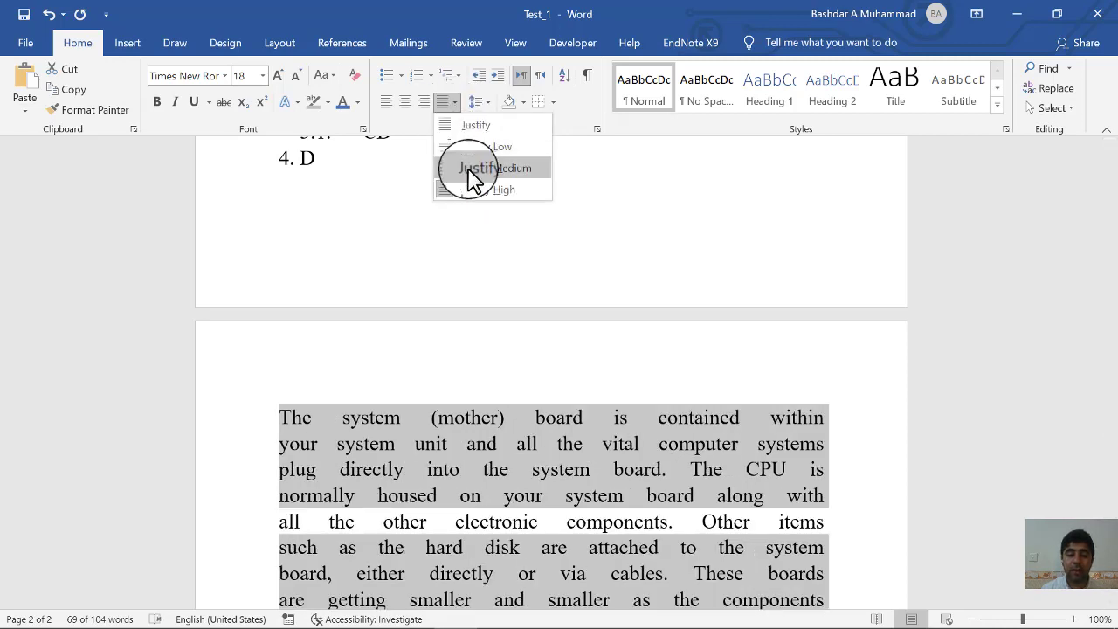
left_click(471, 167)
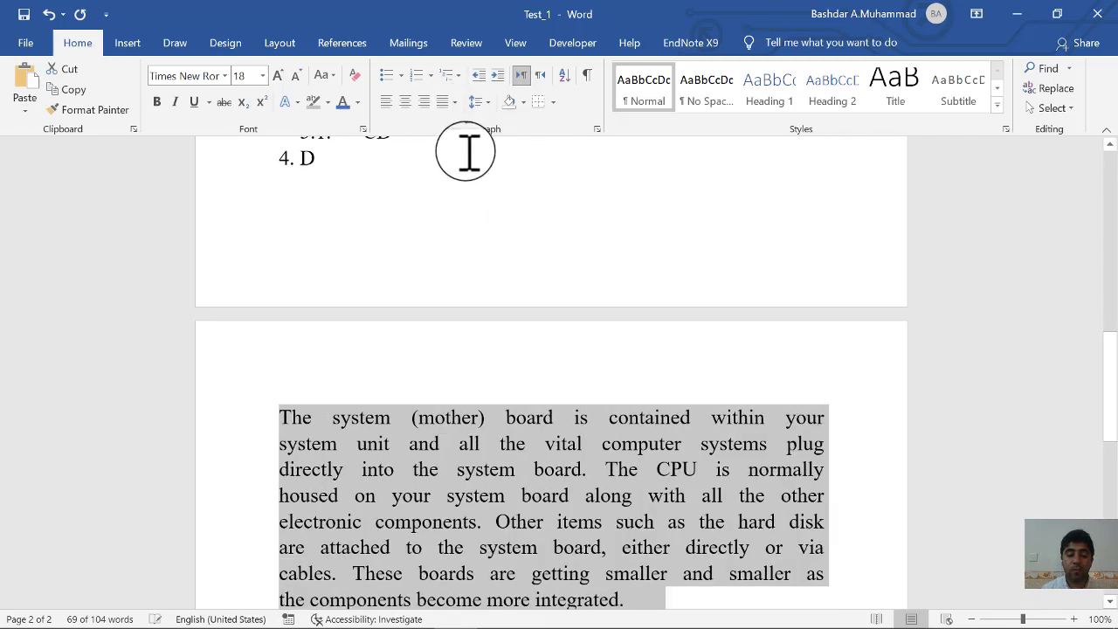
left_click(277, 419)
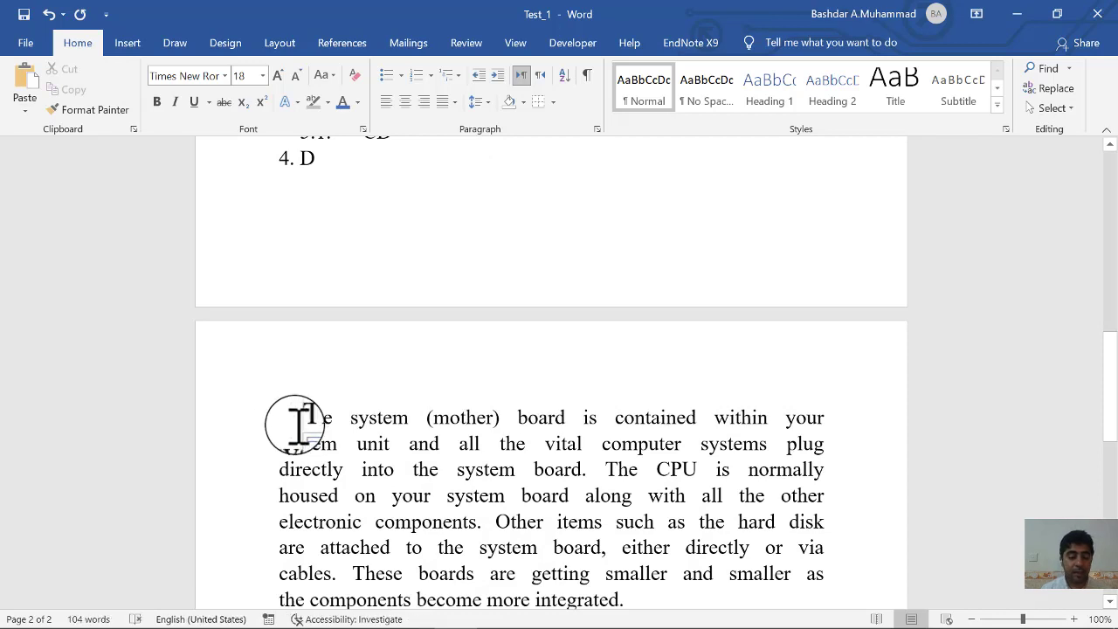
Indent the paragraph's first line with Tab and return it to standard Justify
key("Tab")
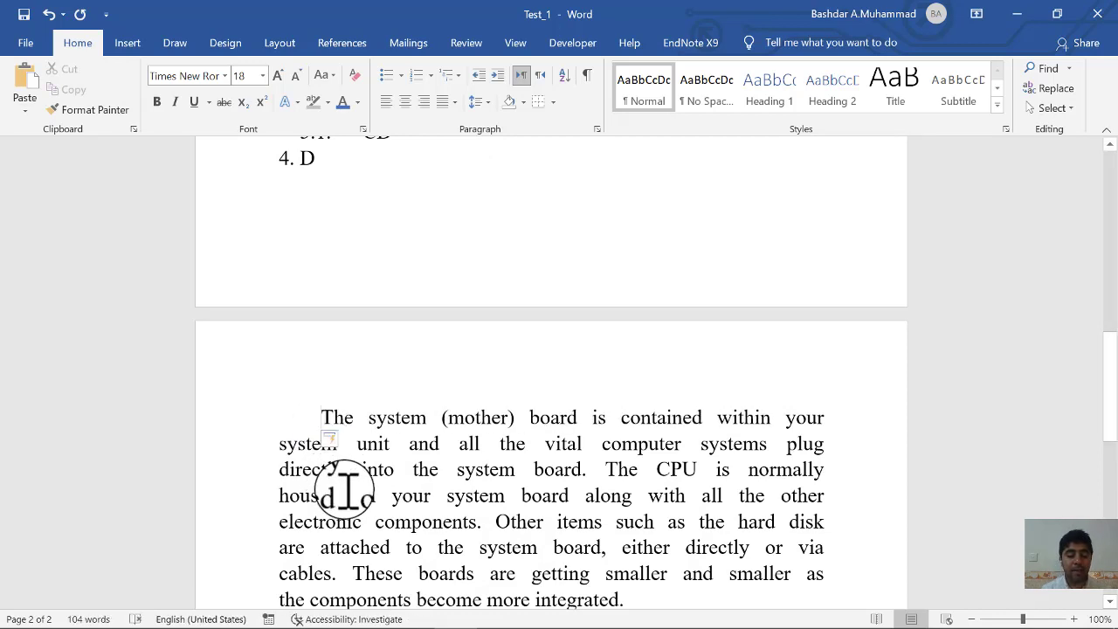
mouse_move(320, 417)
left_mouse_down()
mouse_move(561, 455)
mouse_move(646, 320)
left_mouse_up()
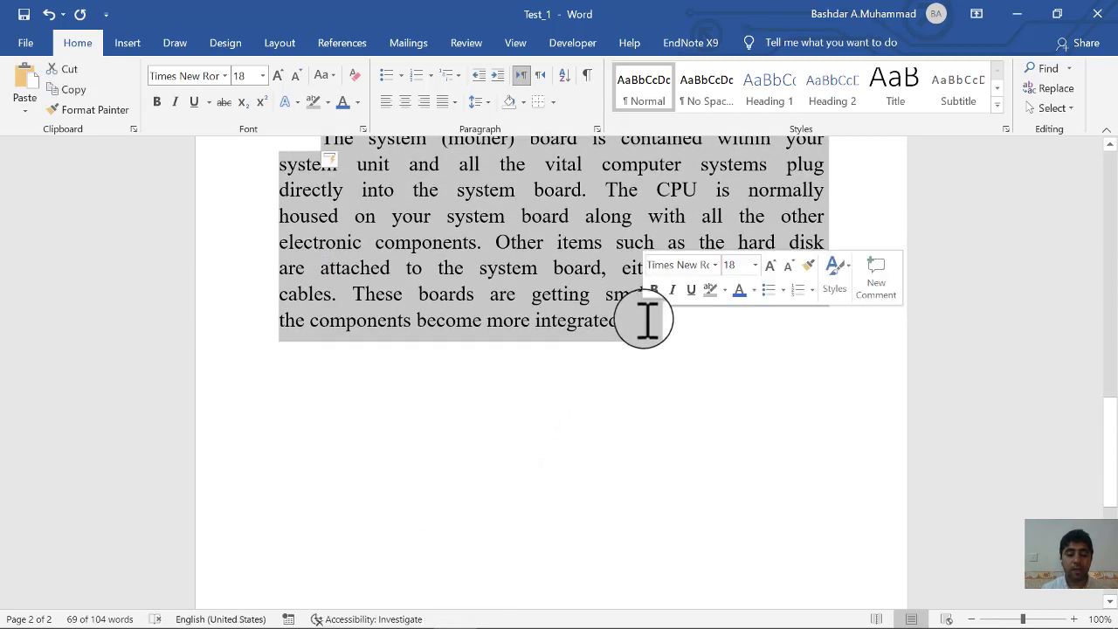
left_click(453, 102)
left_click(481, 168)
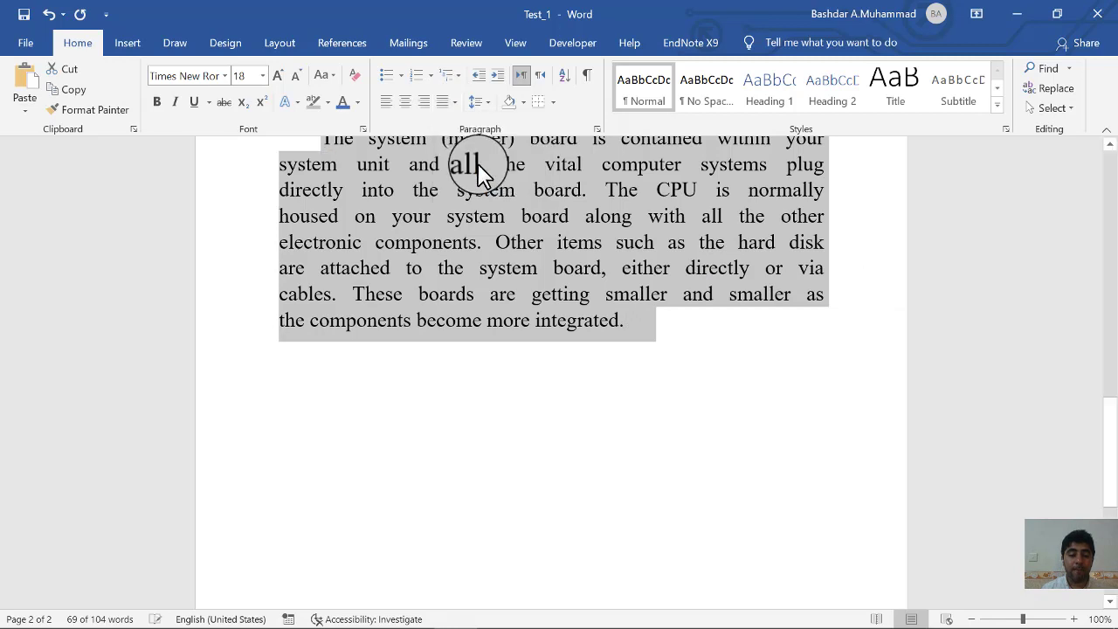
left_click(453, 105)
left_click(460, 126)
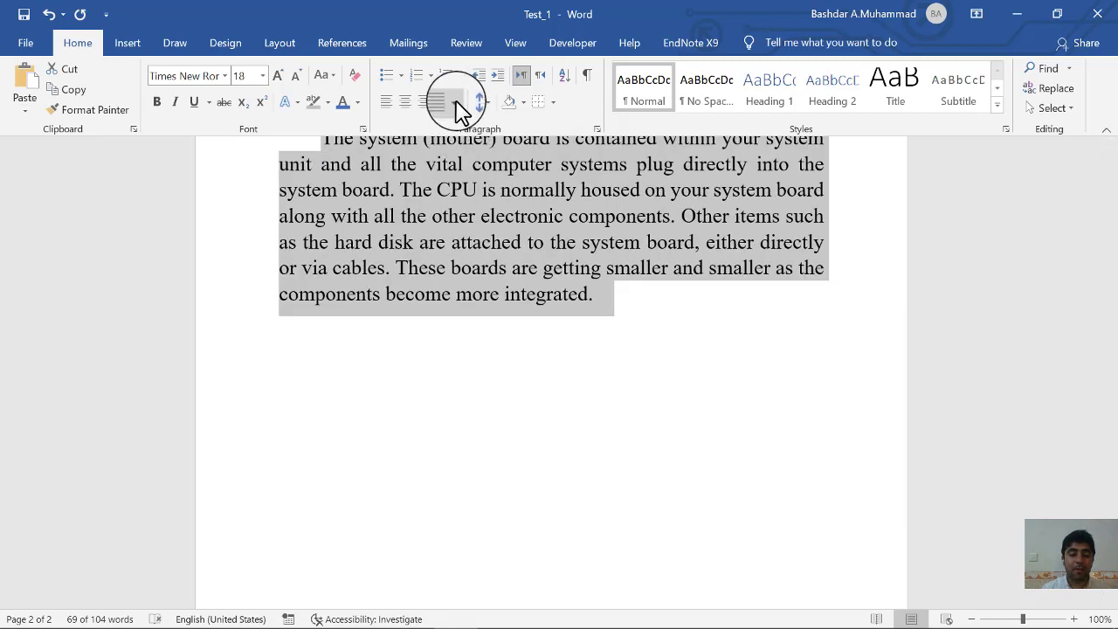
left_click(456, 106)
left_click(466, 129)
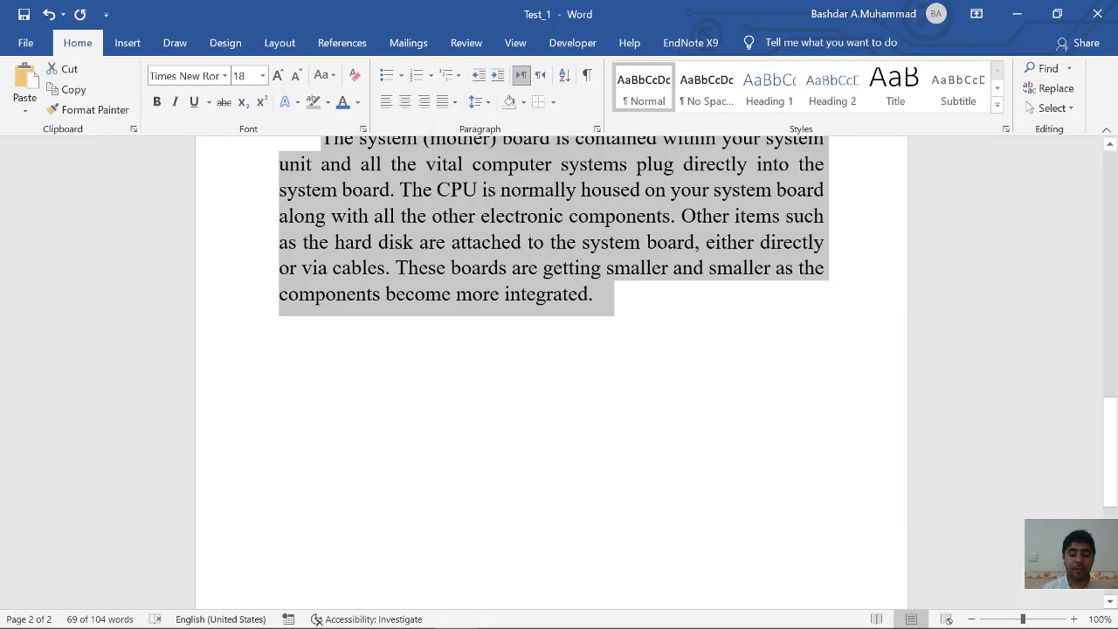
Select the opening lines of the system board paragraph
left_click_drag(1113, 384, 1096, 353)
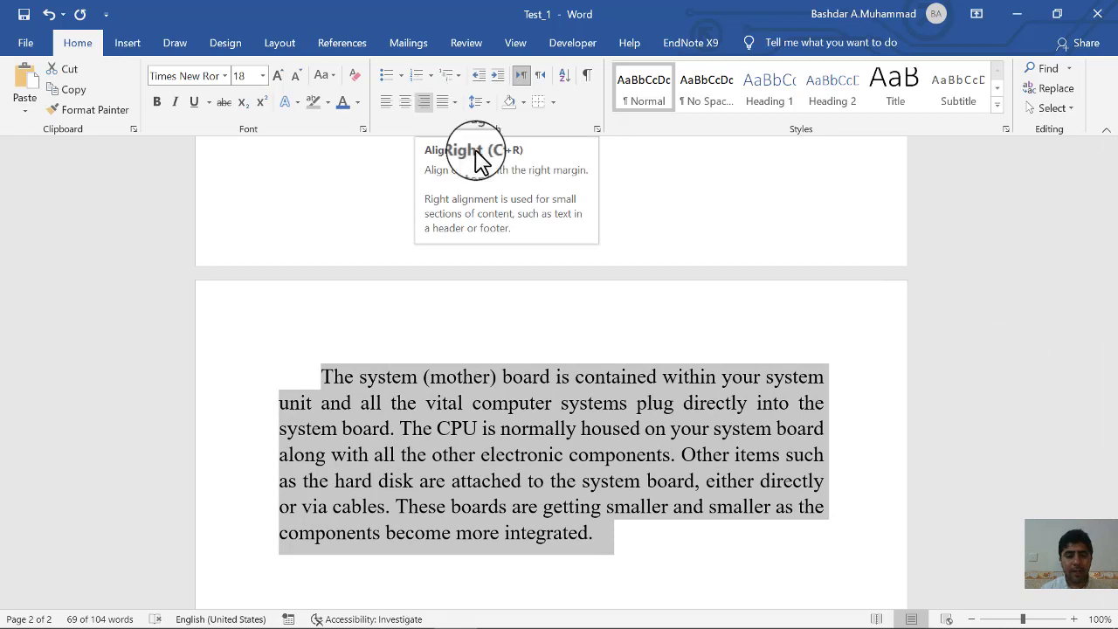
left_click(641, 541)
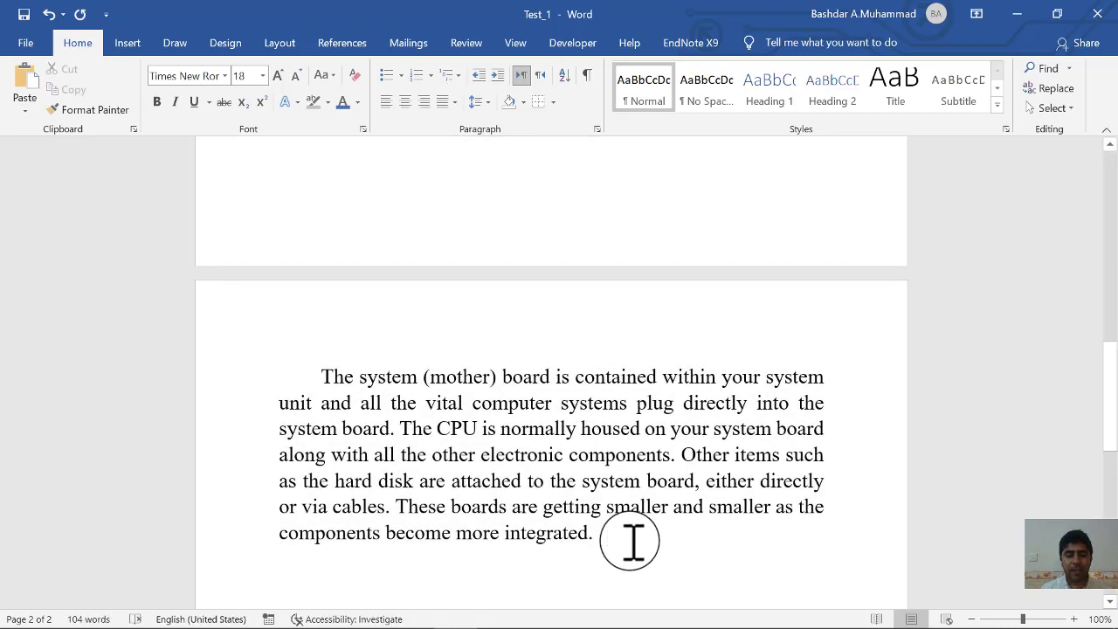
left_click_drag(614, 535, 320, 377)
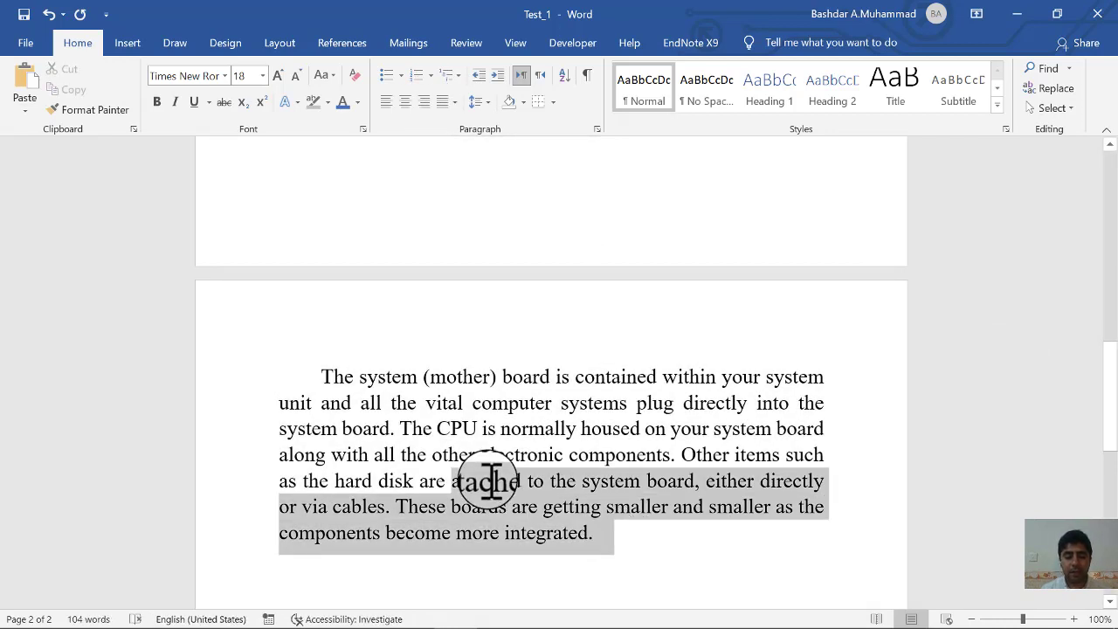
left_click(337, 371)
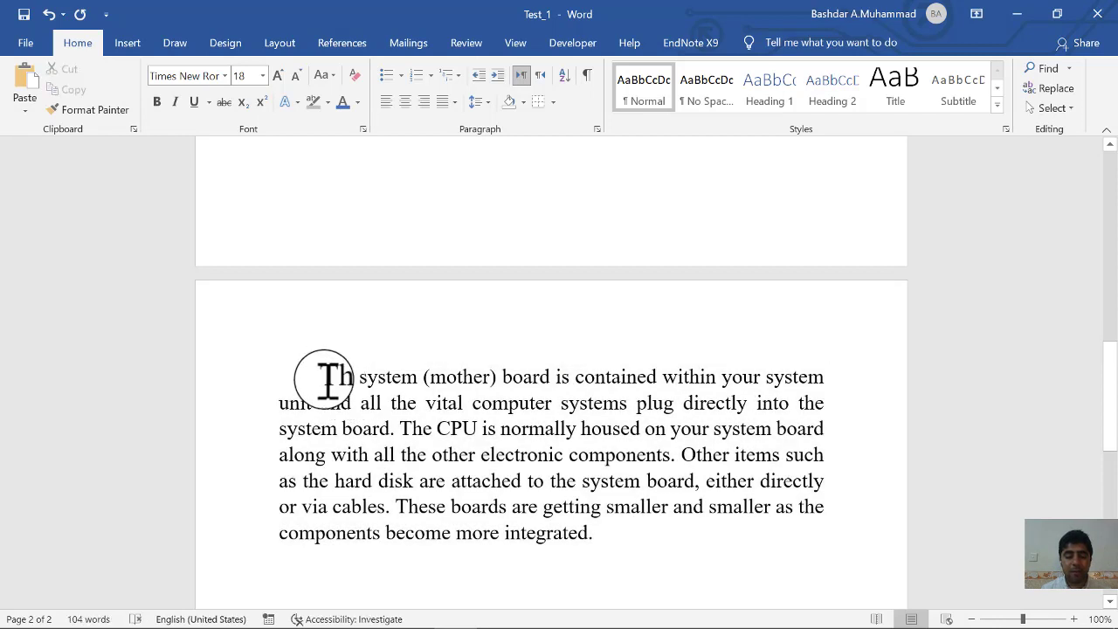
left_click_drag(324, 375, 435, 427)
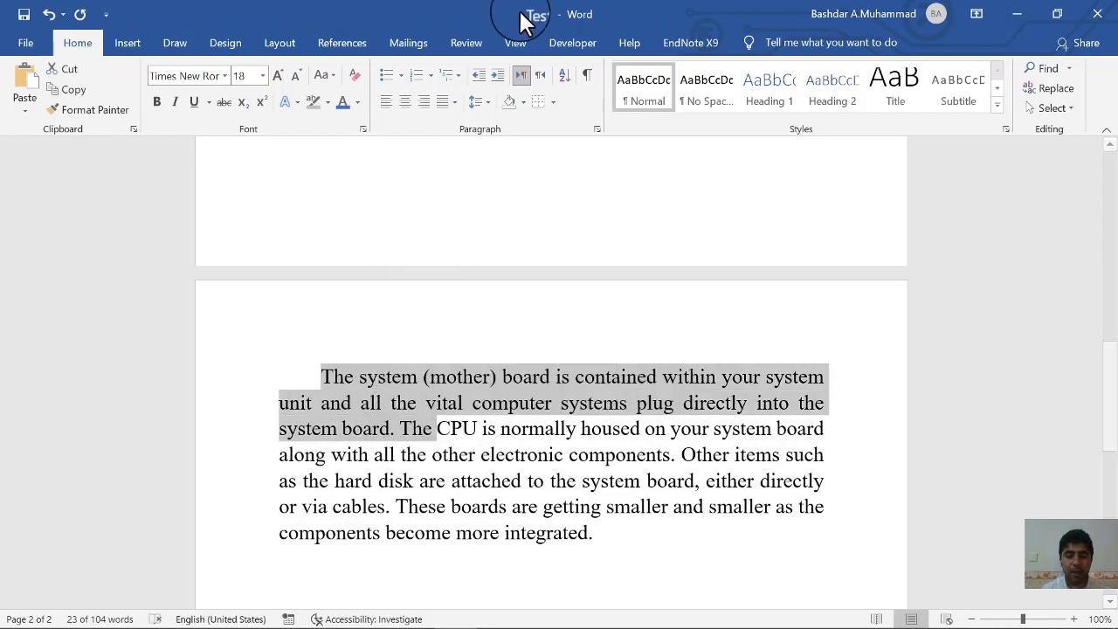
Try 2.0 line spacing on the paragraph, then change it to 1.15
left_click(486, 111)
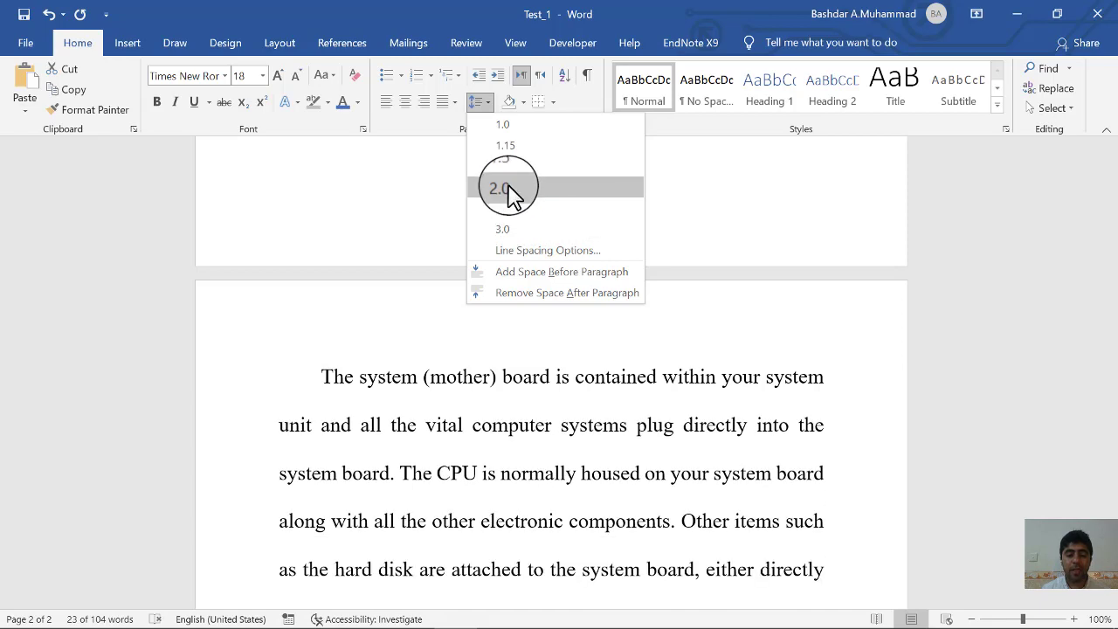
left_click(510, 194)
left_click_drag(1110, 425, 1105, 445)
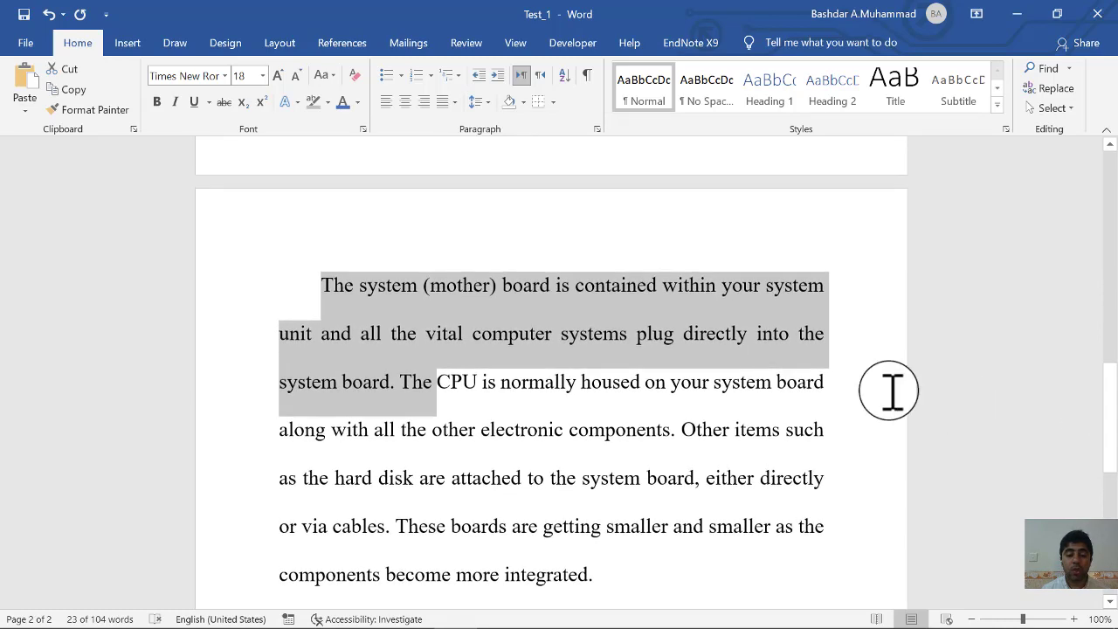
left_click(488, 105)
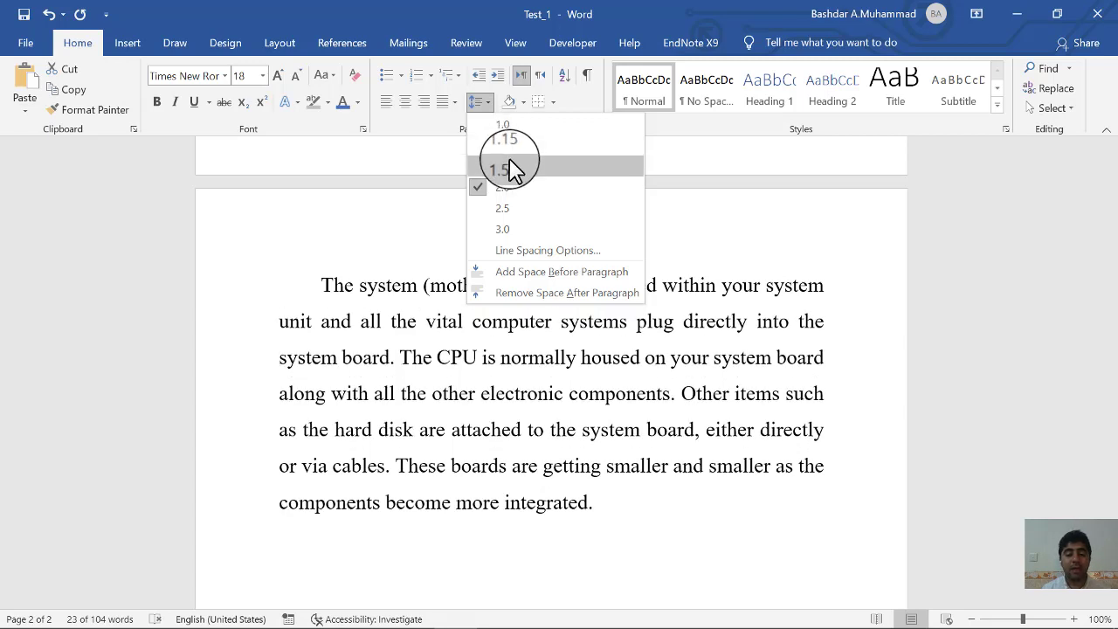
left_click(508, 149)
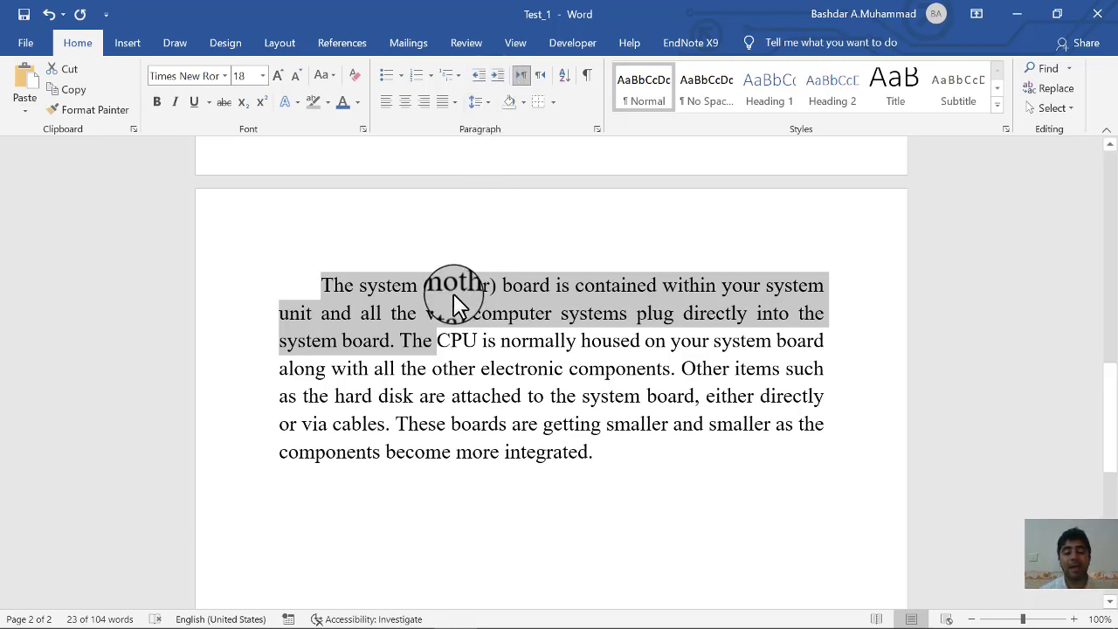
Shade the opening text light blue and remove the shading from the word 'The' before CPU
left_click(523, 103)
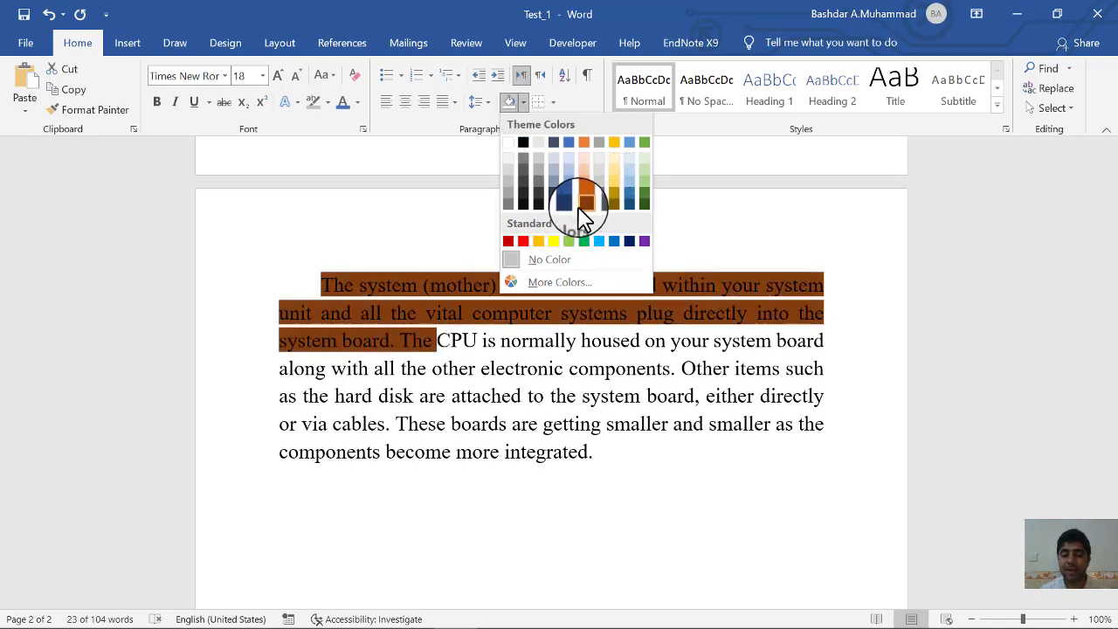
left_click(629, 158)
left_click(539, 368)
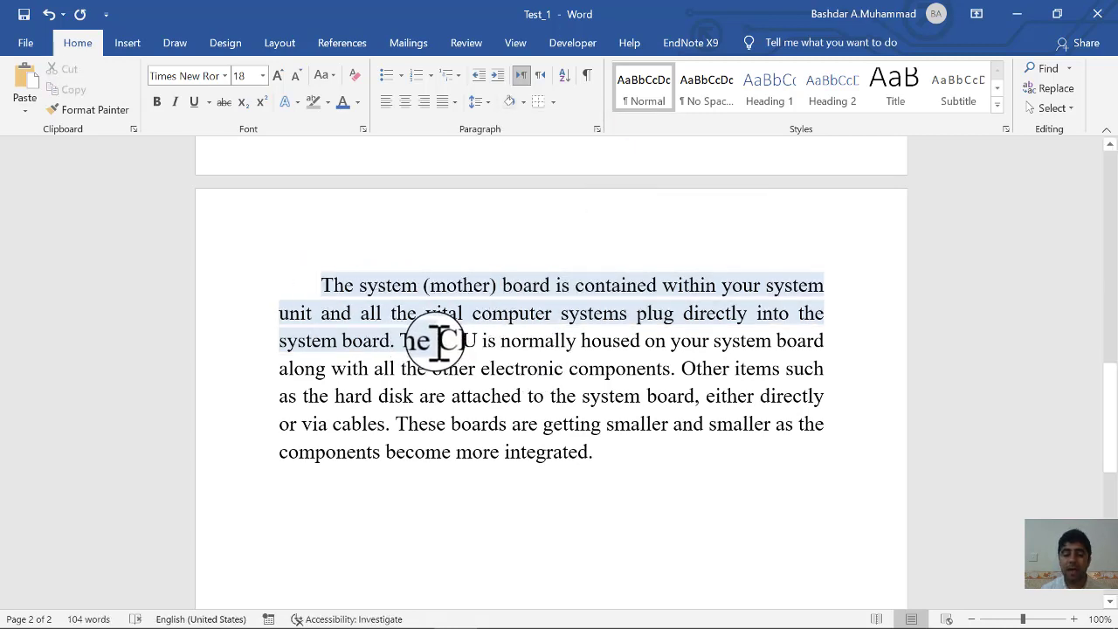
double_click(411, 339)
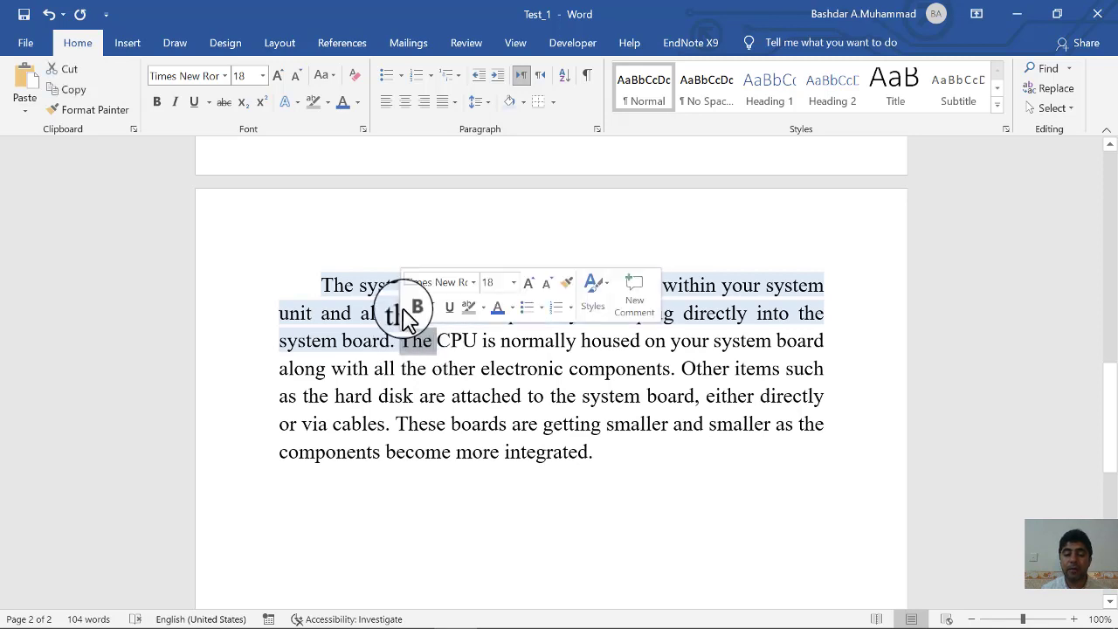
left_click(524, 102)
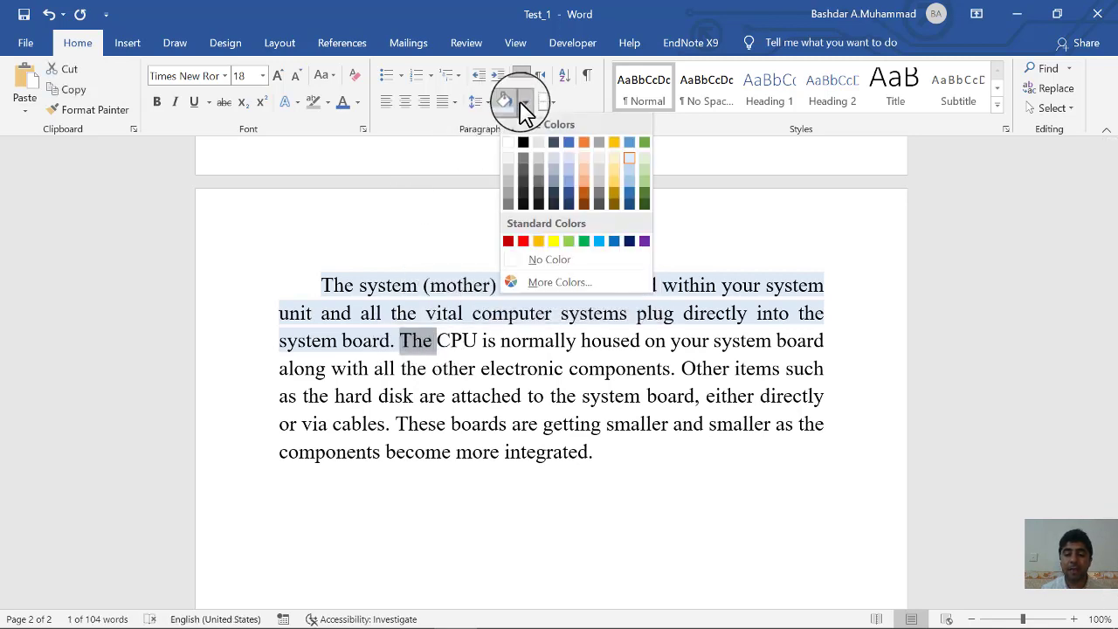
left_click(527, 262)
left_click(508, 314)
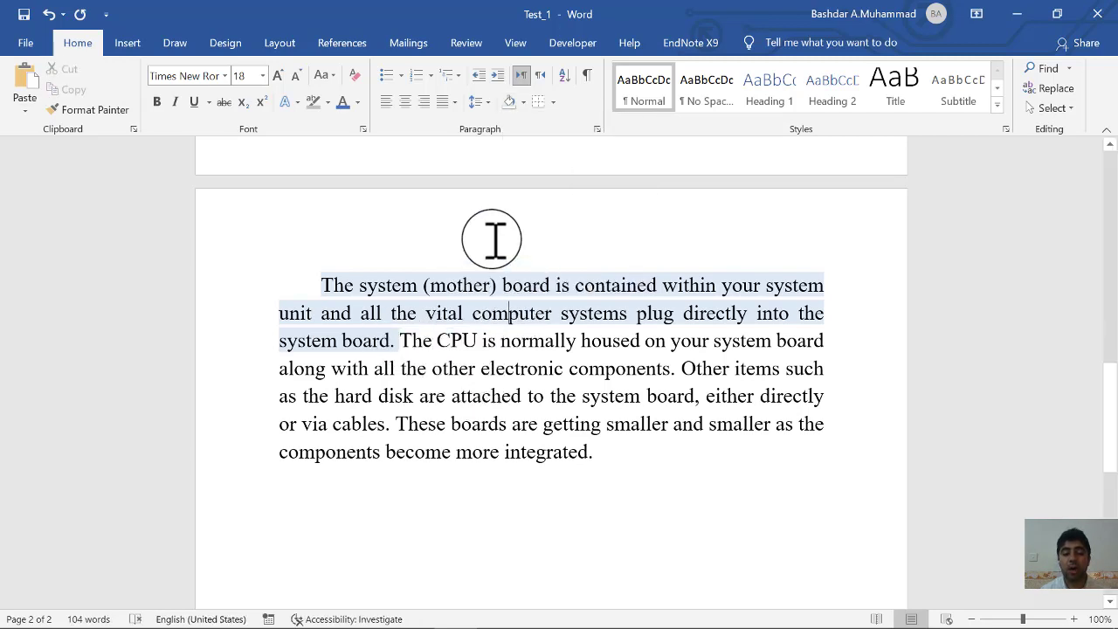
left_click(527, 104)
left_click(526, 105)
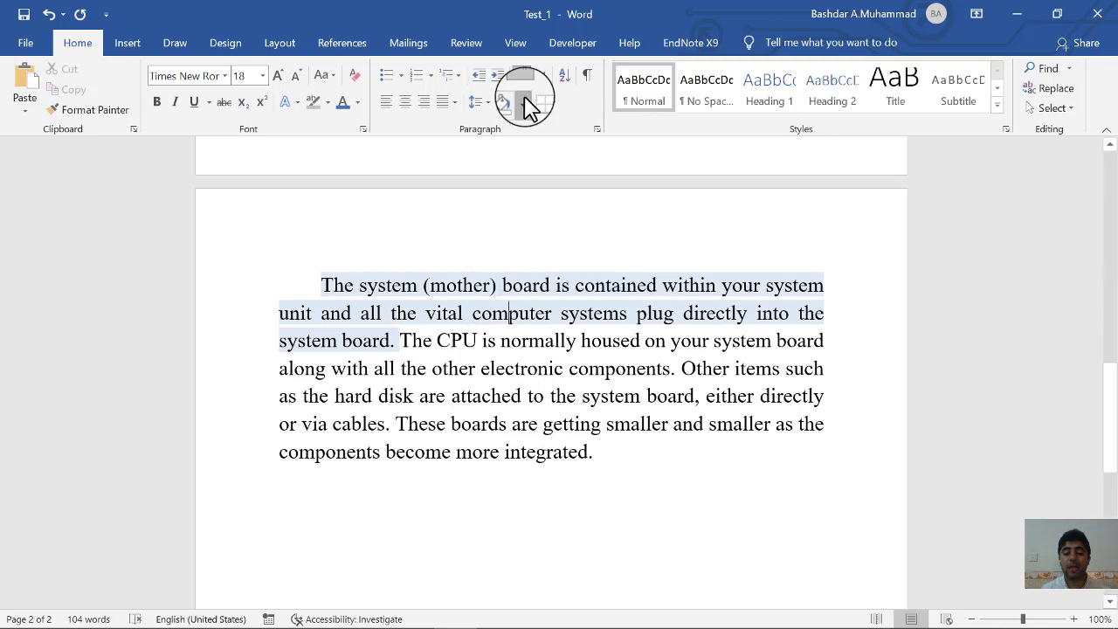
Shade the text from 'disk are' to the paragraph end light green via More Colors
left_click_drag(611, 465, 413, 397)
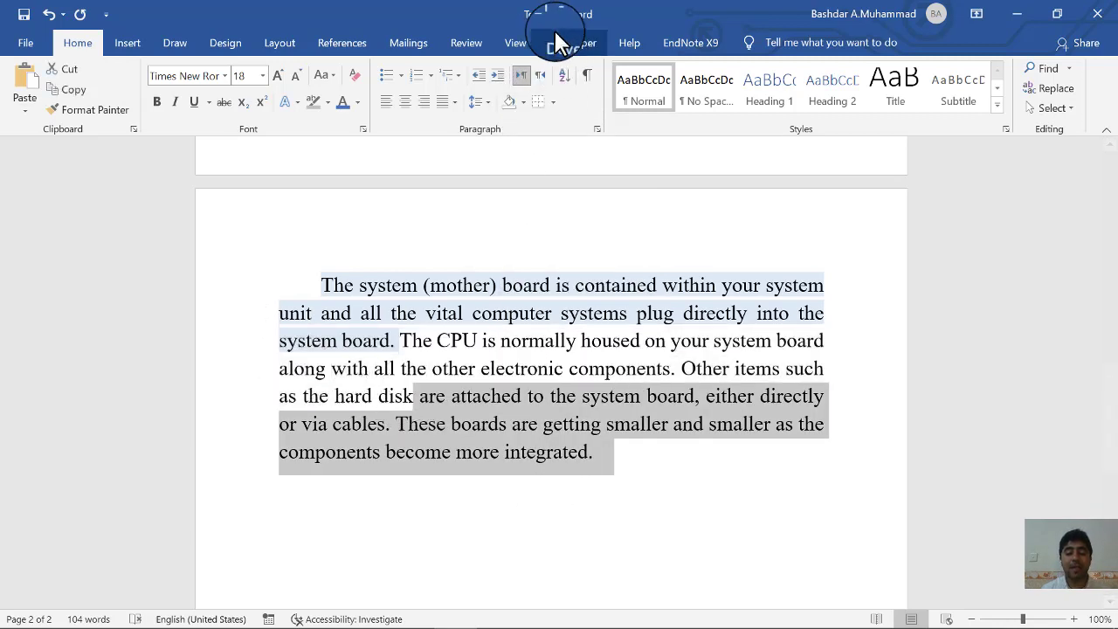
left_click(523, 100)
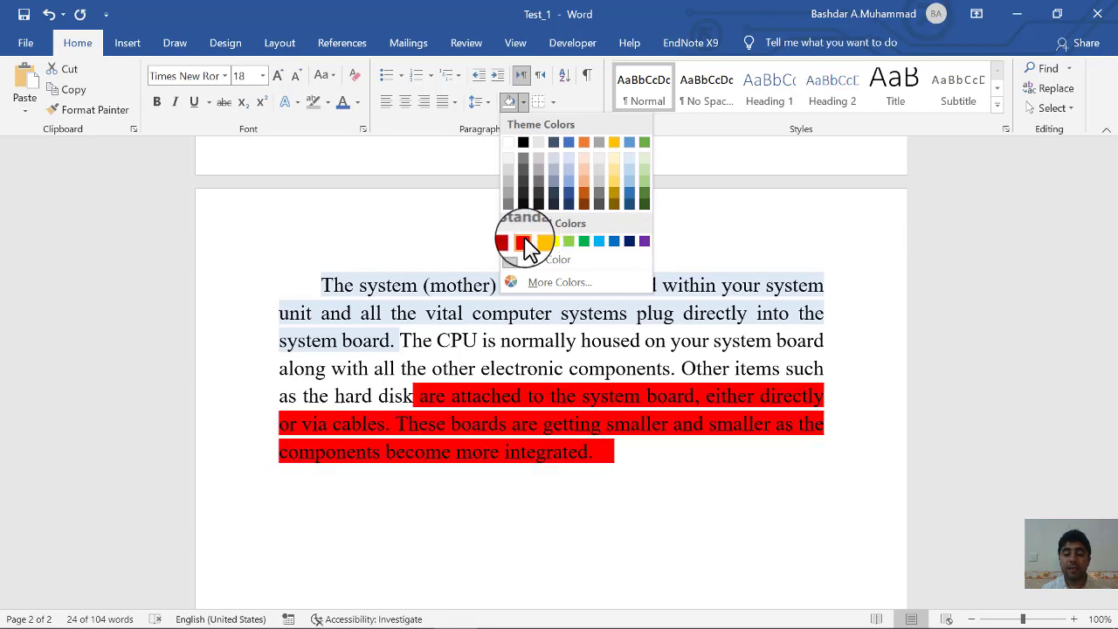
left_click(557, 284)
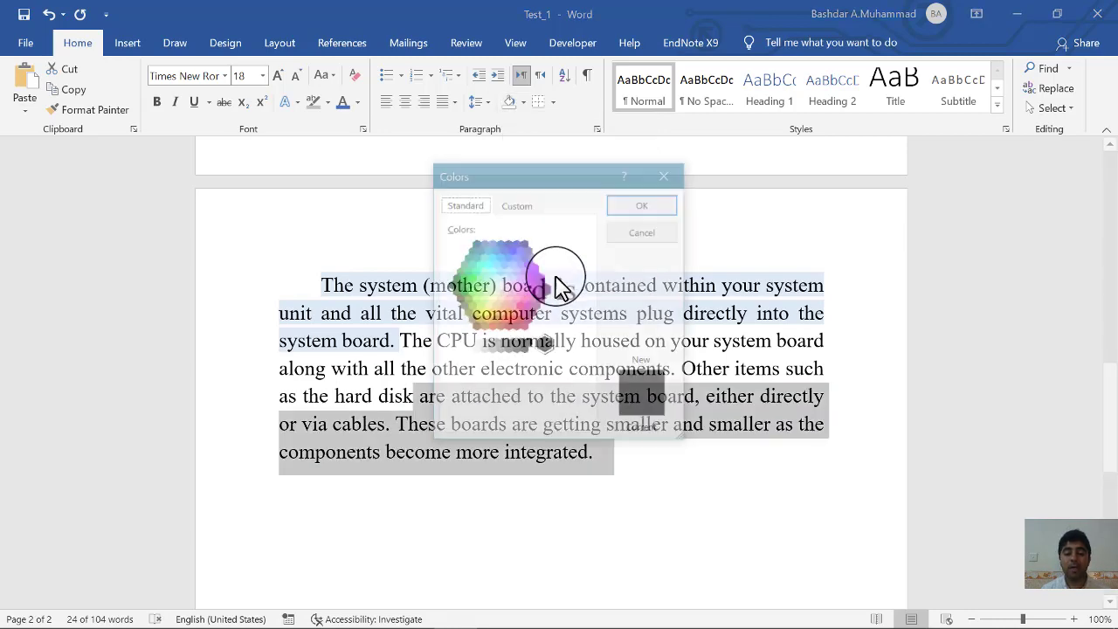
left_click(496, 279)
left_click(489, 286)
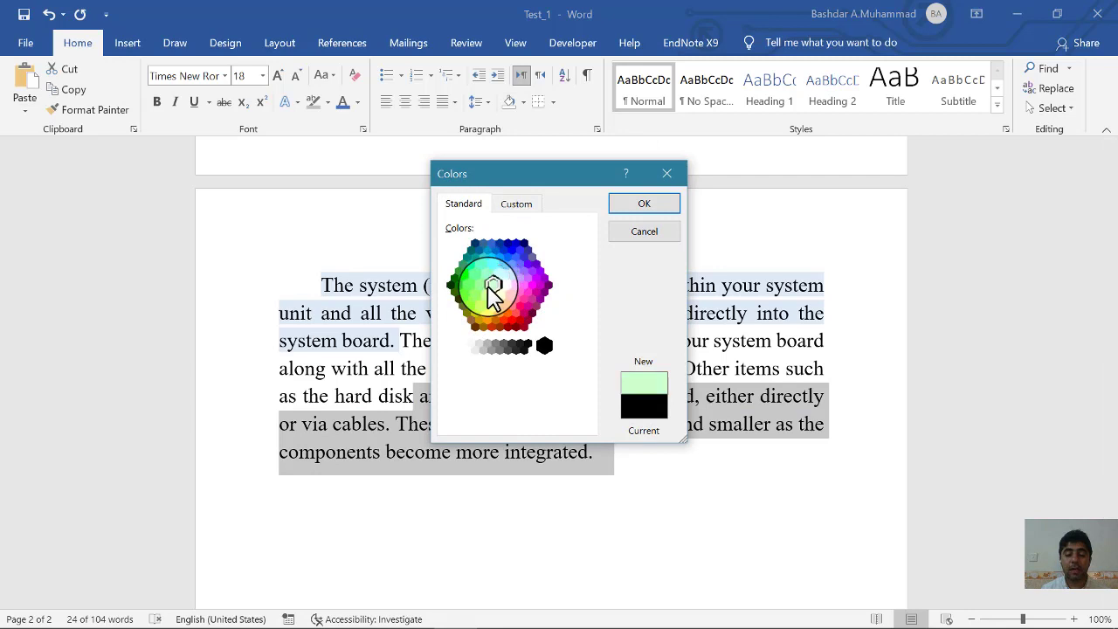
left_click(665, 204)
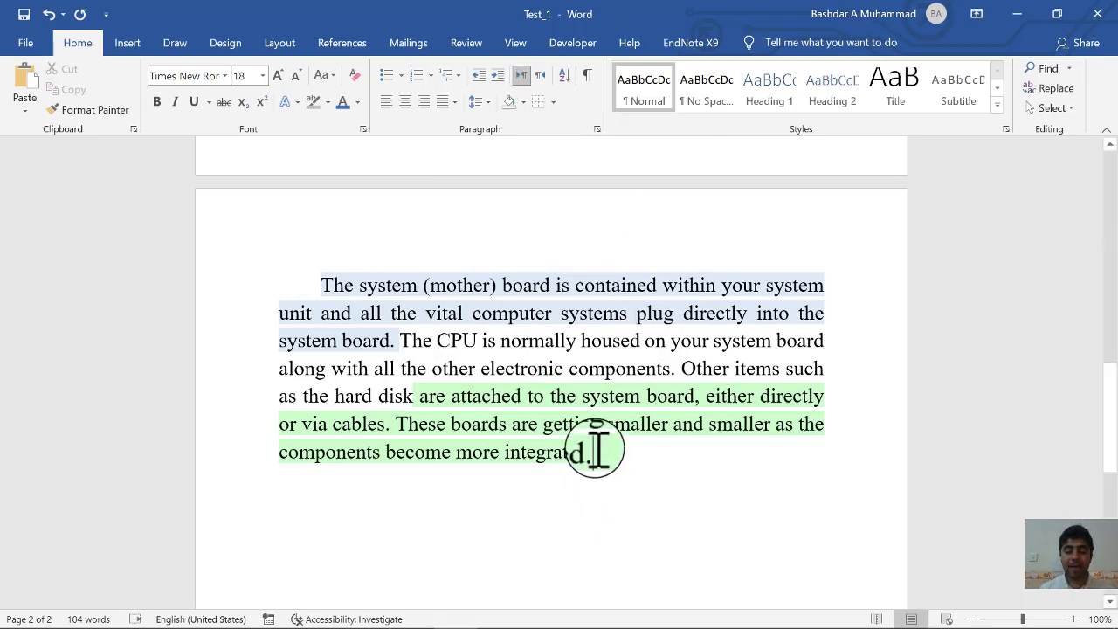
Add an empty paragraph below the text and select it
key("Return")
key("Return")
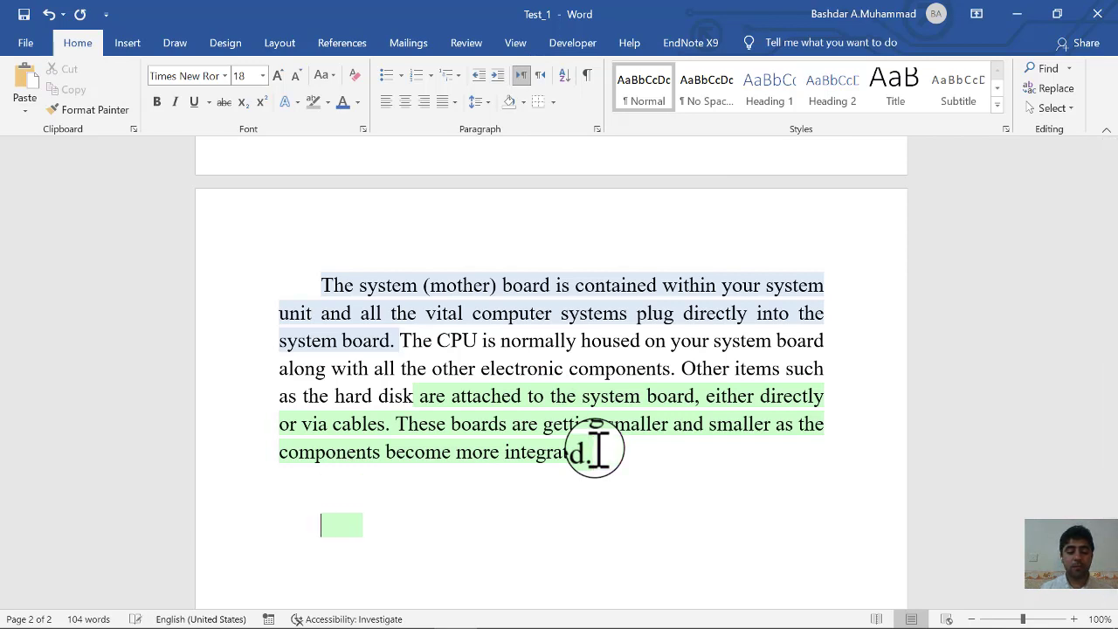
key("BackSpace")
key("BackSpace")
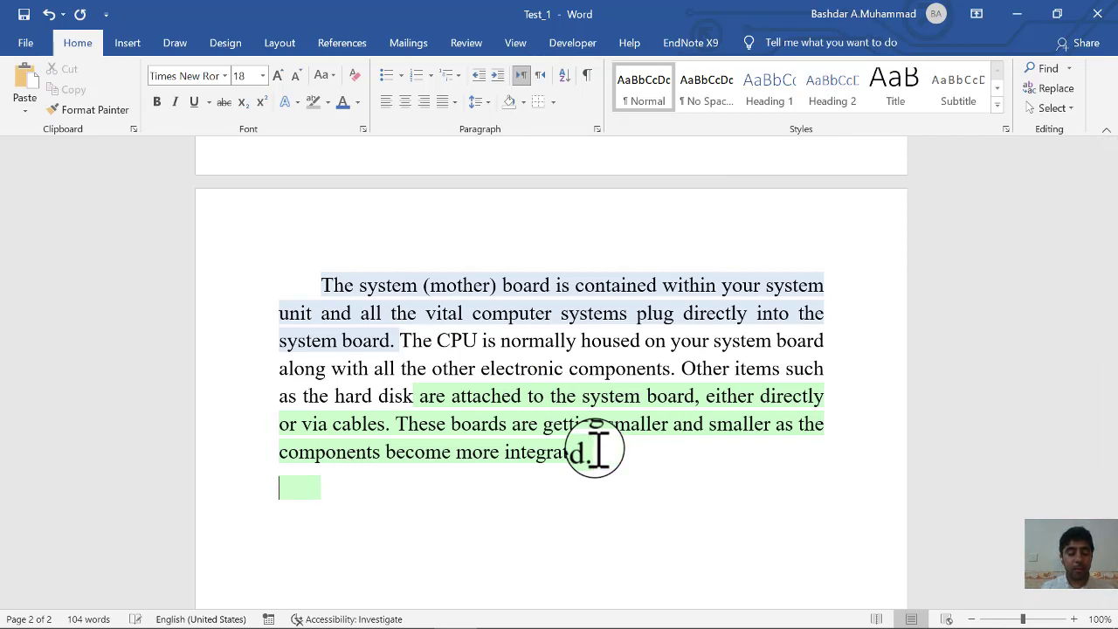
double_click(302, 489)
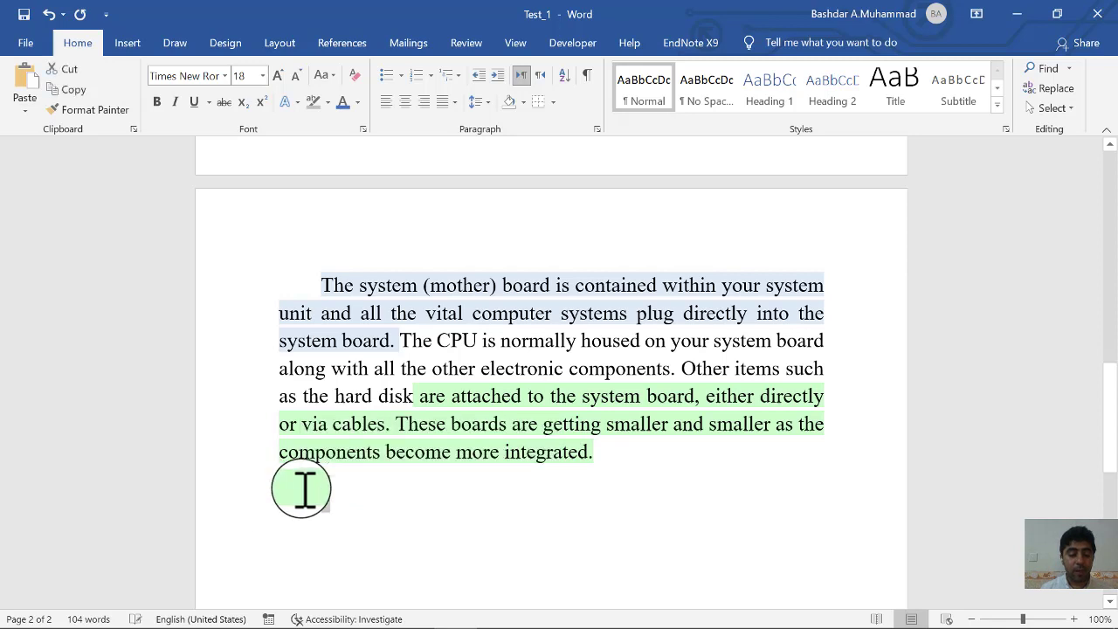
Give the empty line white shading, left-to-right direction after toggling, and right alignment
left_click(523, 101)
left_click(509, 142)
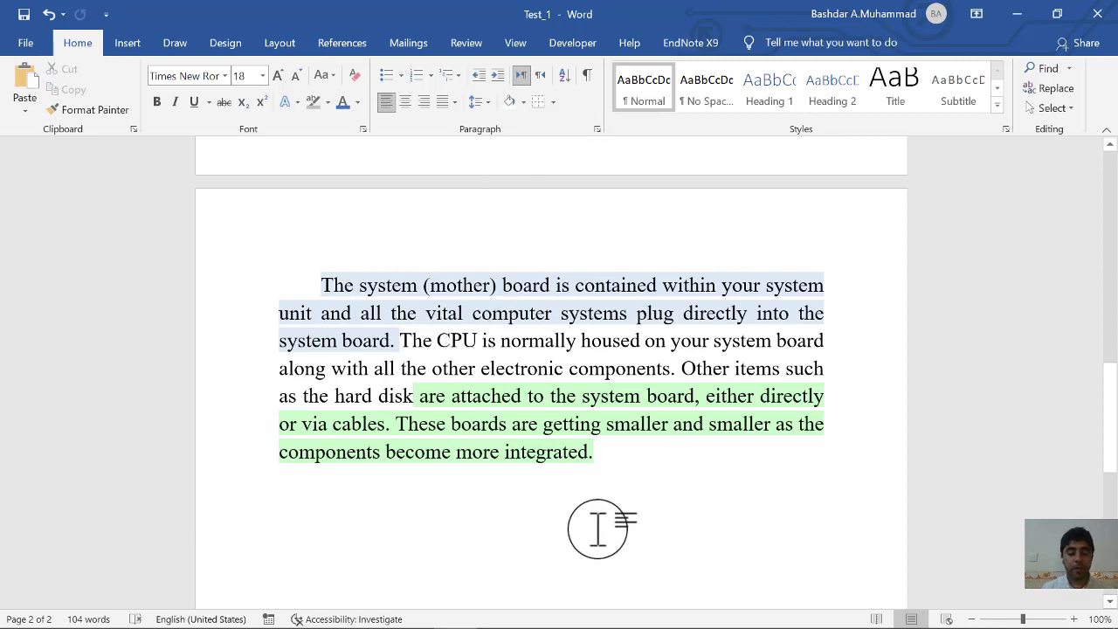
left_click(546, 84)
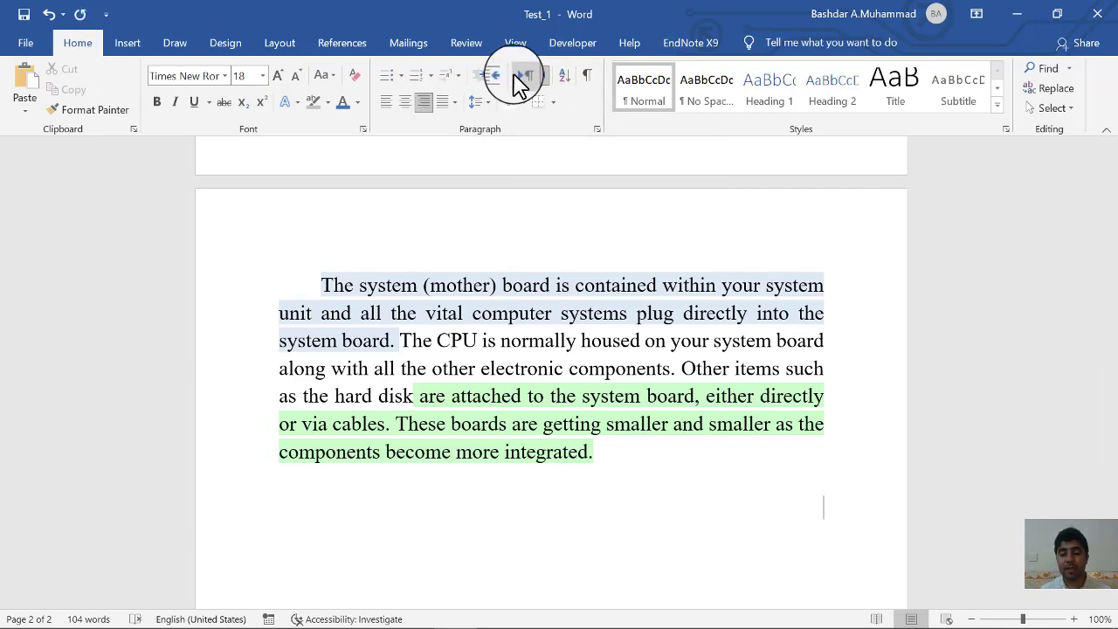
left_click(521, 75)
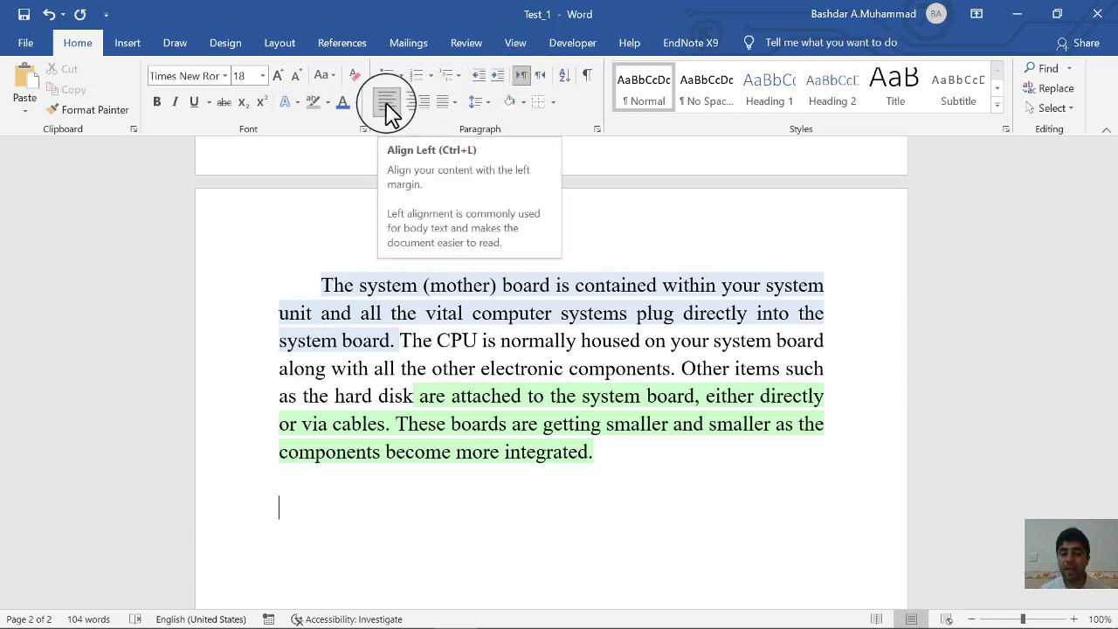
left_click(543, 76)
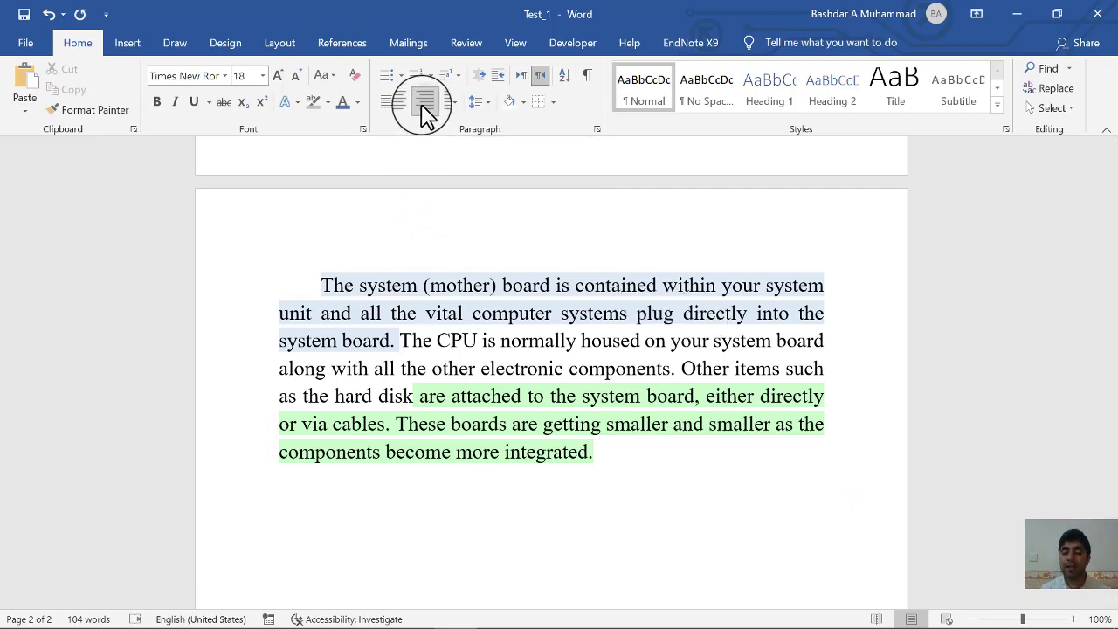
left_click(522, 76)
left_click(519, 77)
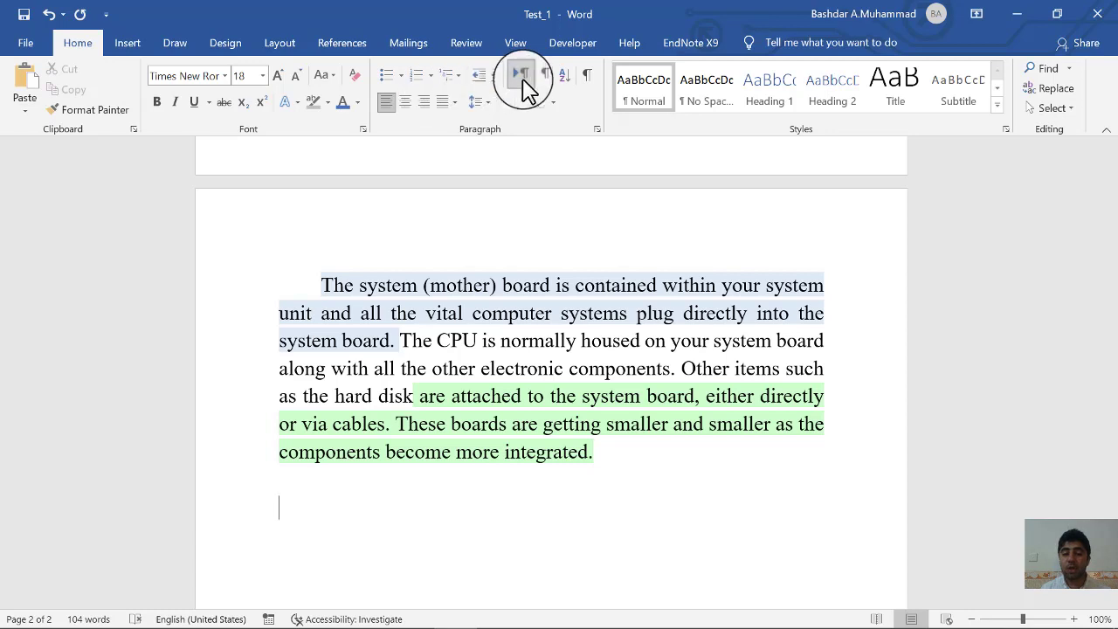
left_click(424, 102)
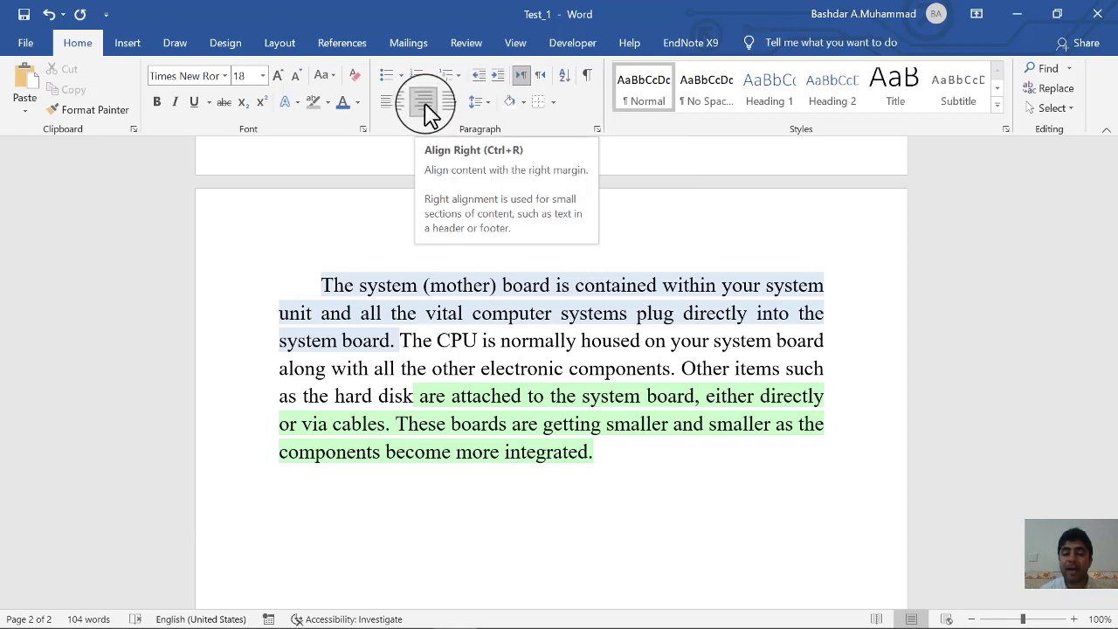
Left-align the new line, make it right-to-left, and switch the keyboard to Central Kurdish
left_click(387, 103)
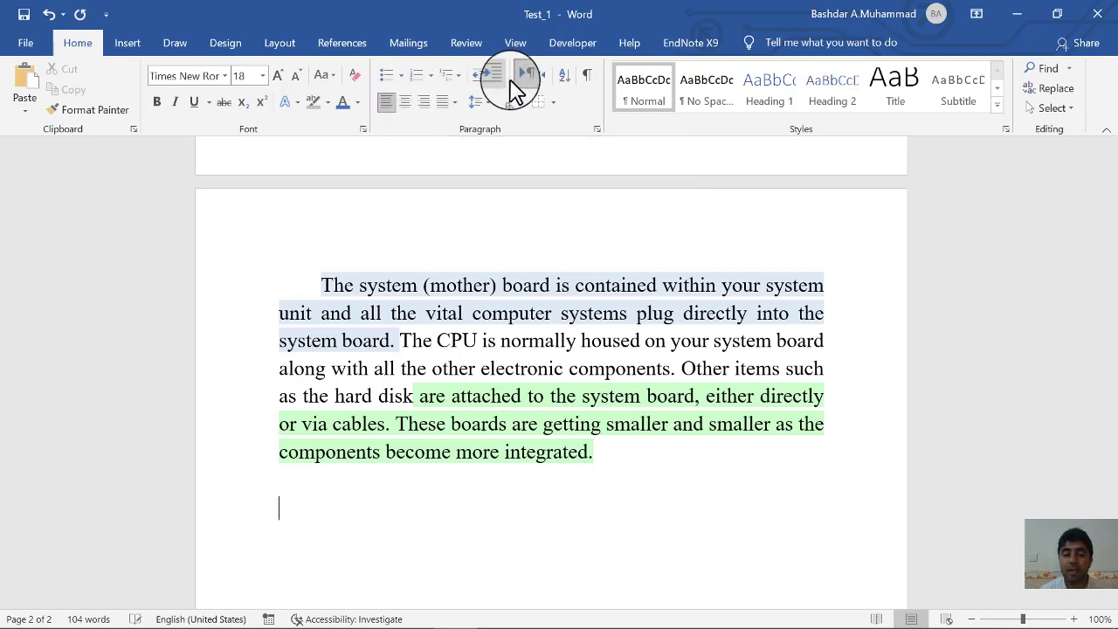
left_click(542, 80)
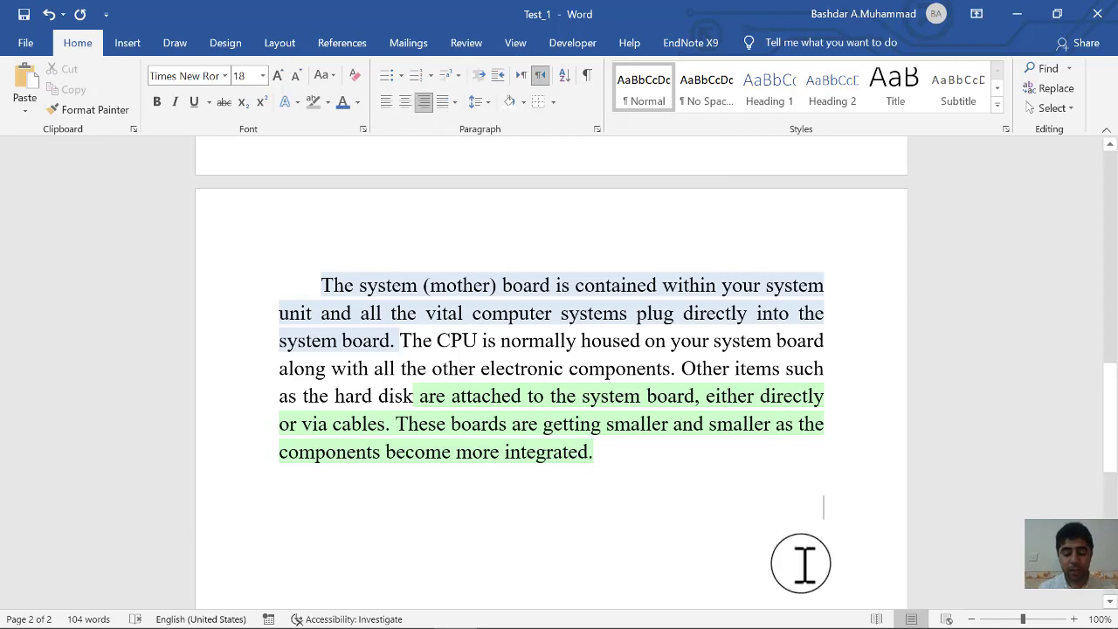
type("S")
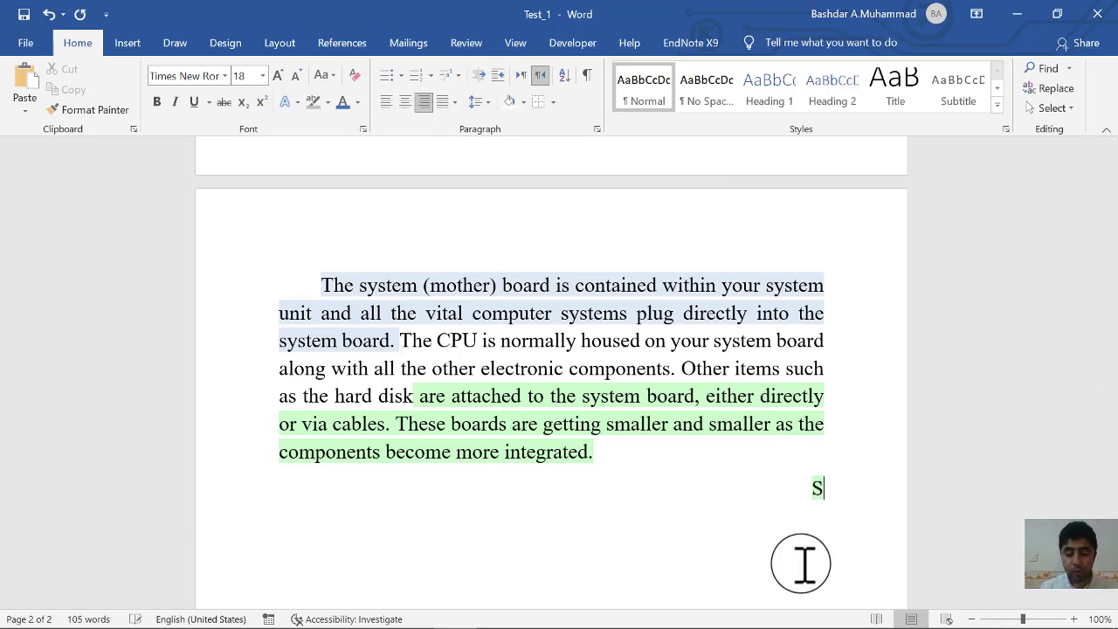
key("super+space")
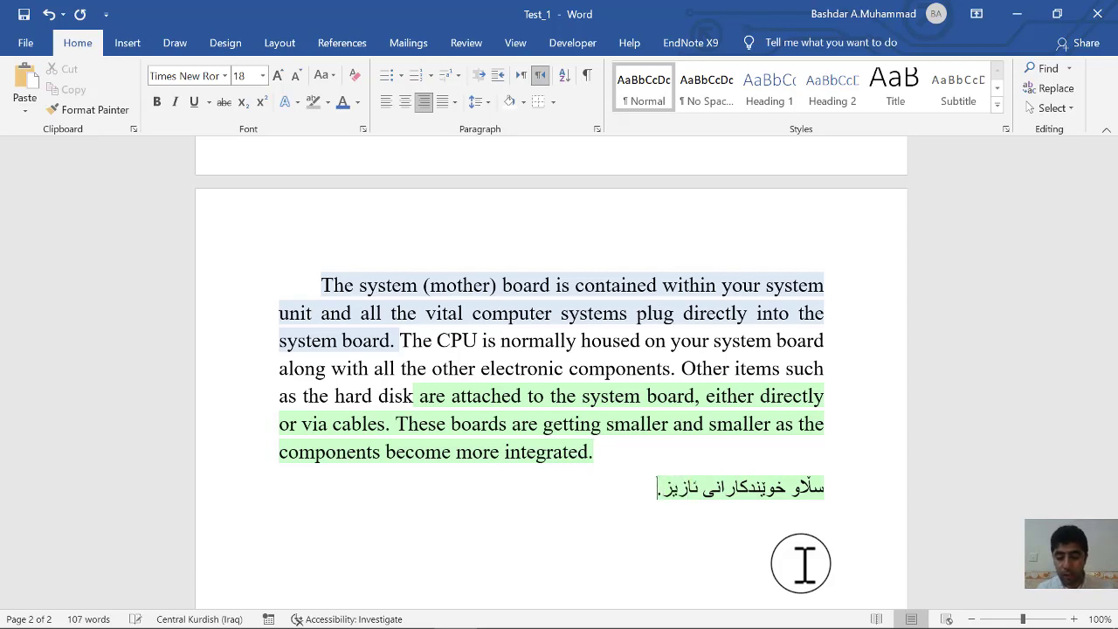
Try grey shading on the Kurdish line, then set its shading to No Color
triple_click(748, 488)
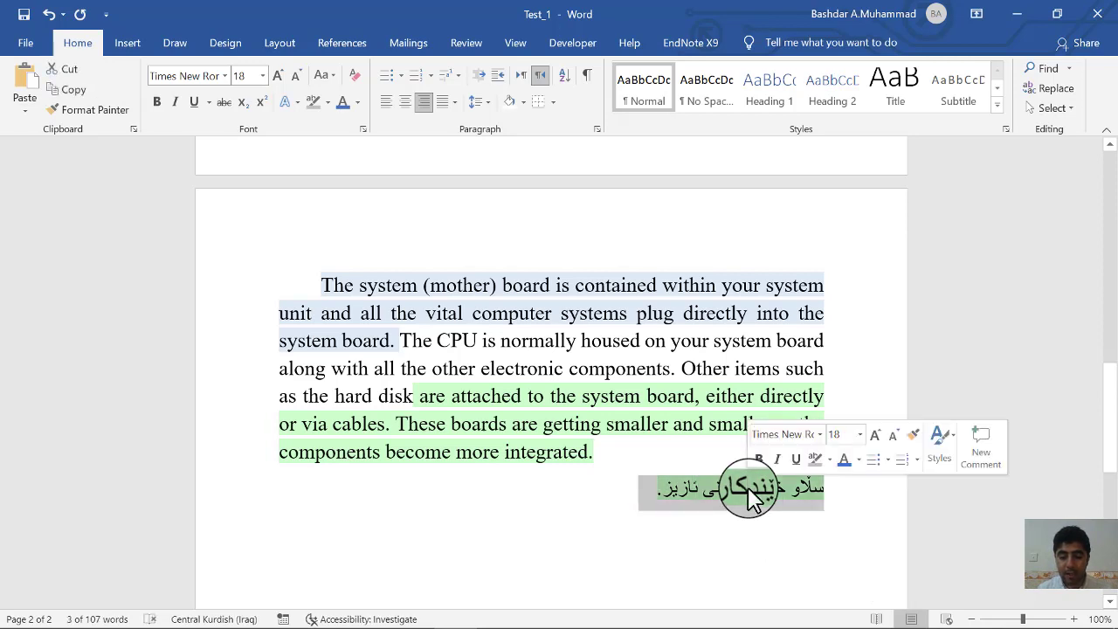
left_click(524, 103)
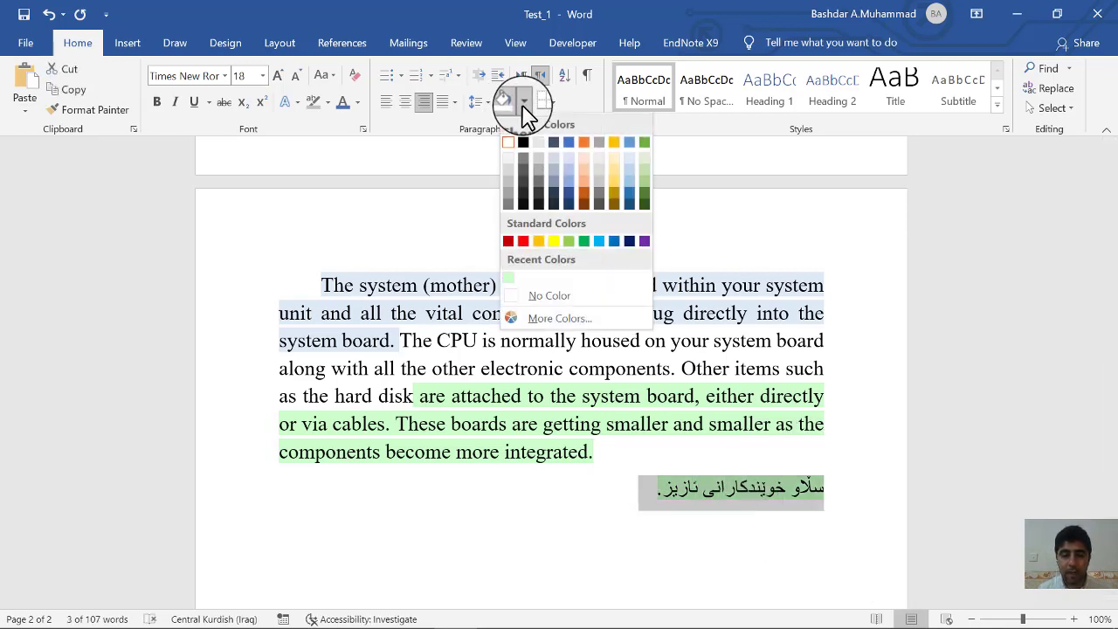
left_click(535, 294)
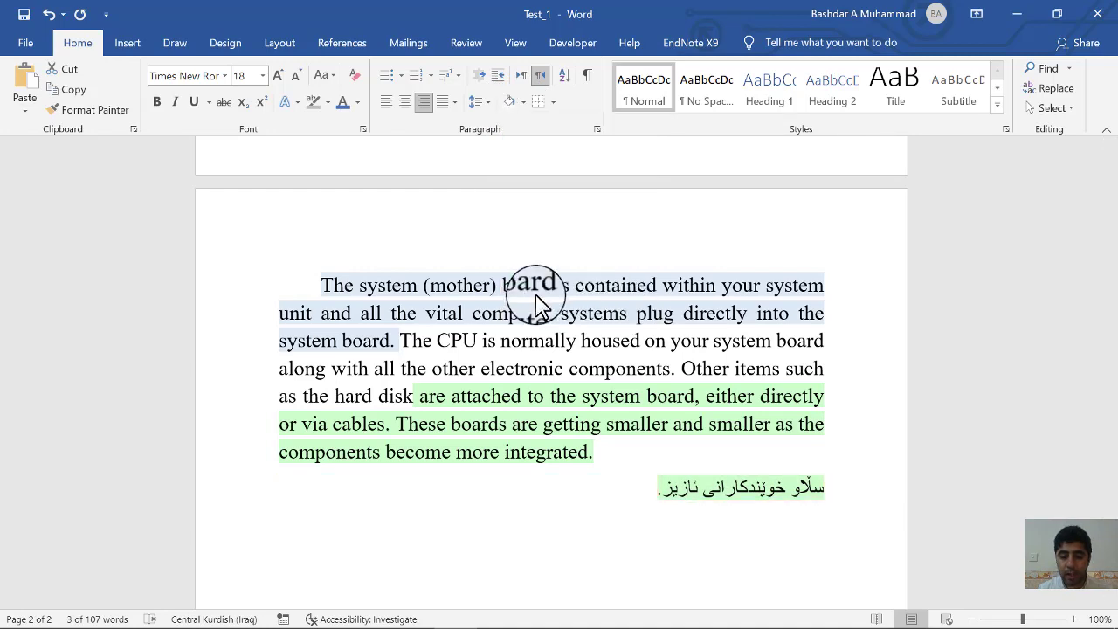
left_click(700, 498)
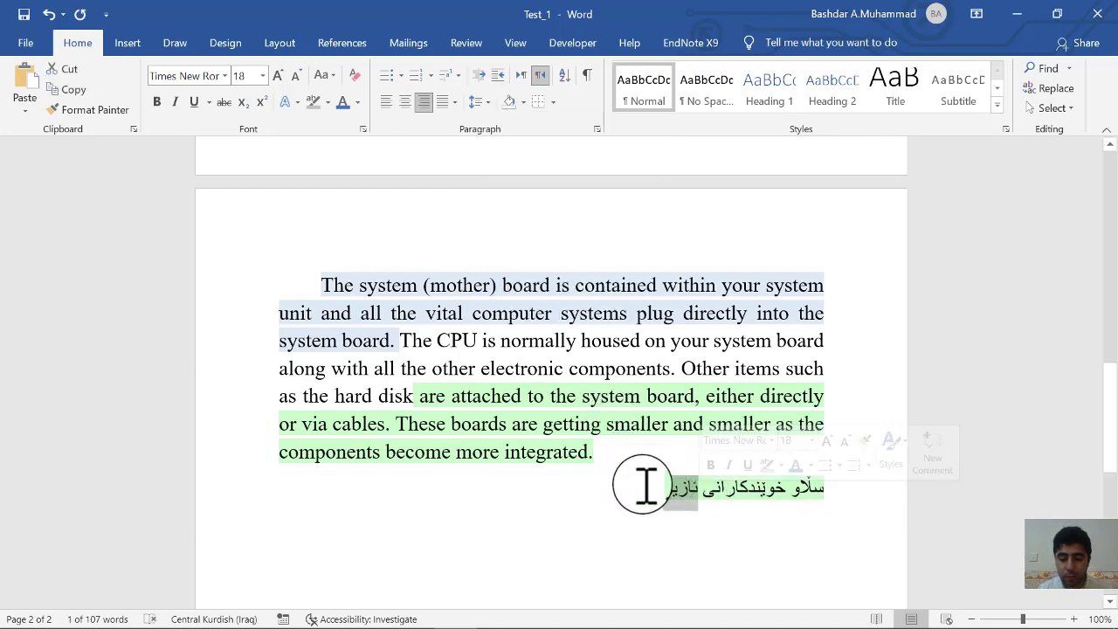
left_click_drag(656, 489, 821, 485)
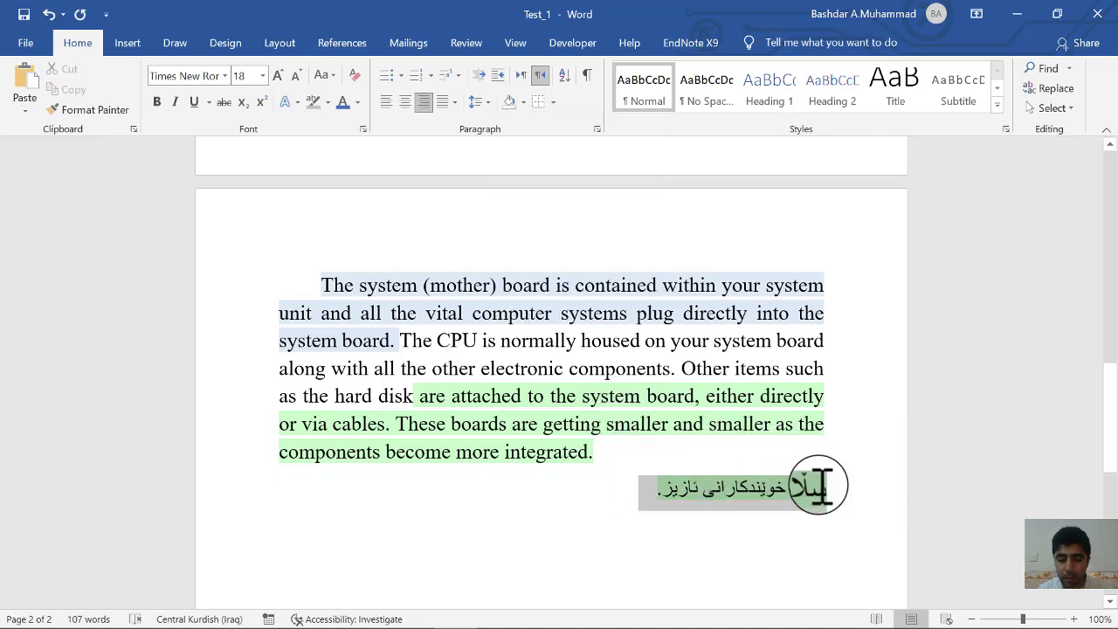
left_click(519, 102)
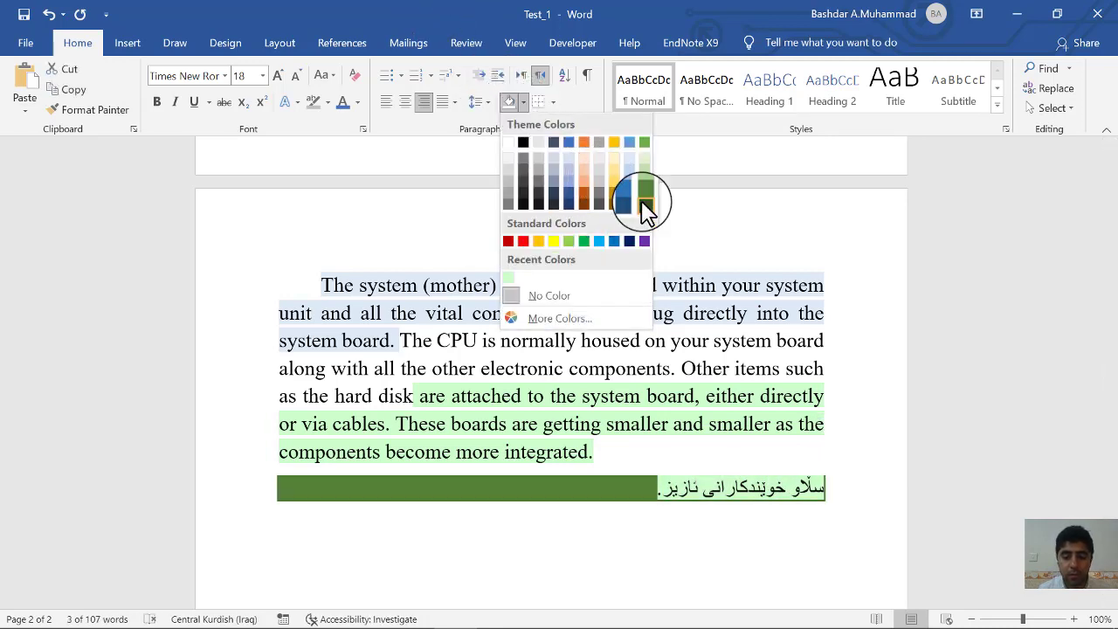
left_click(534, 145)
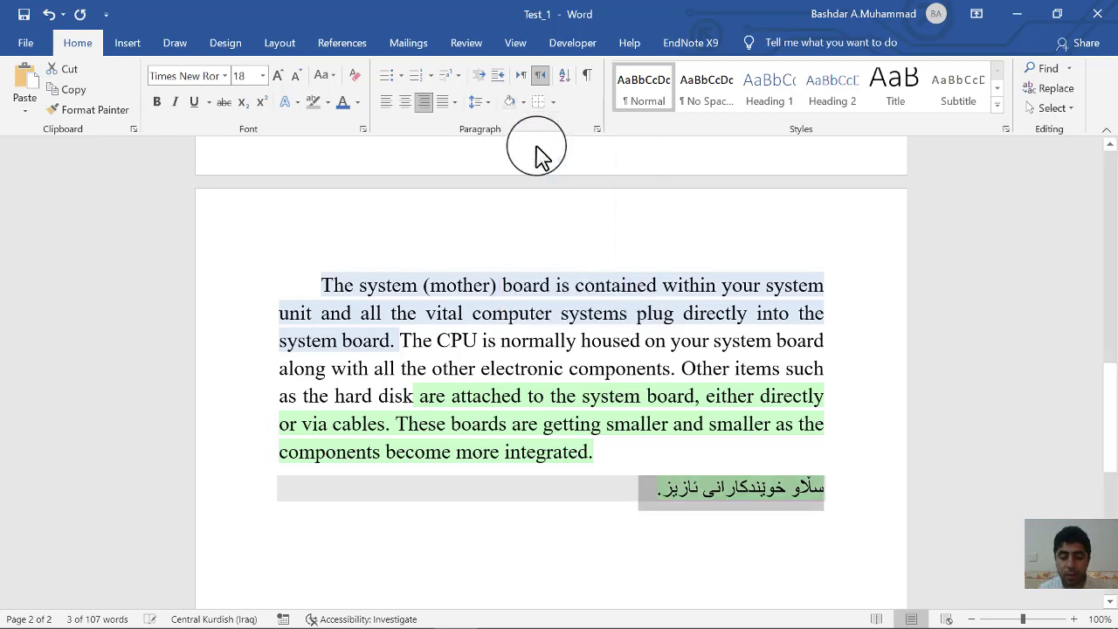
left_click(687, 487)
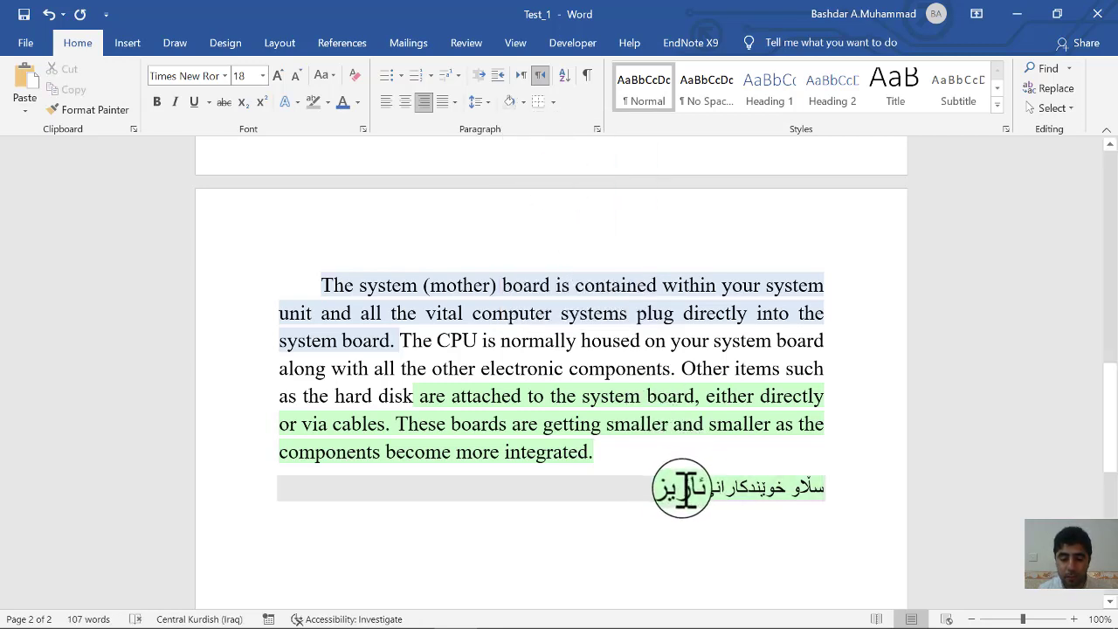
left_click_drag(687, 487, 812, 488)
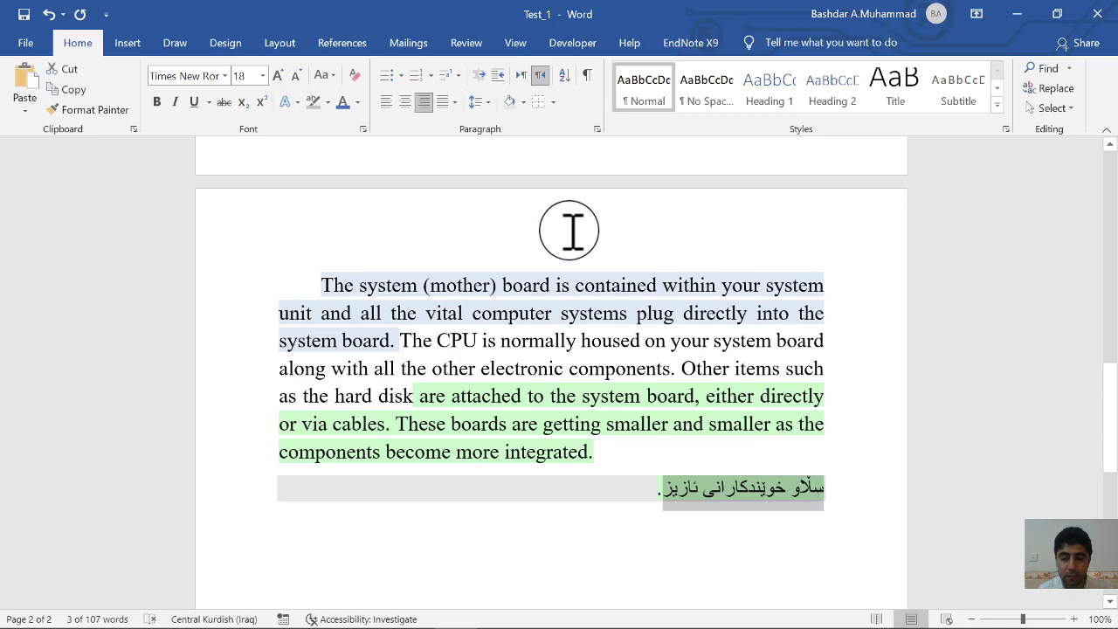
left_click(522, 102)
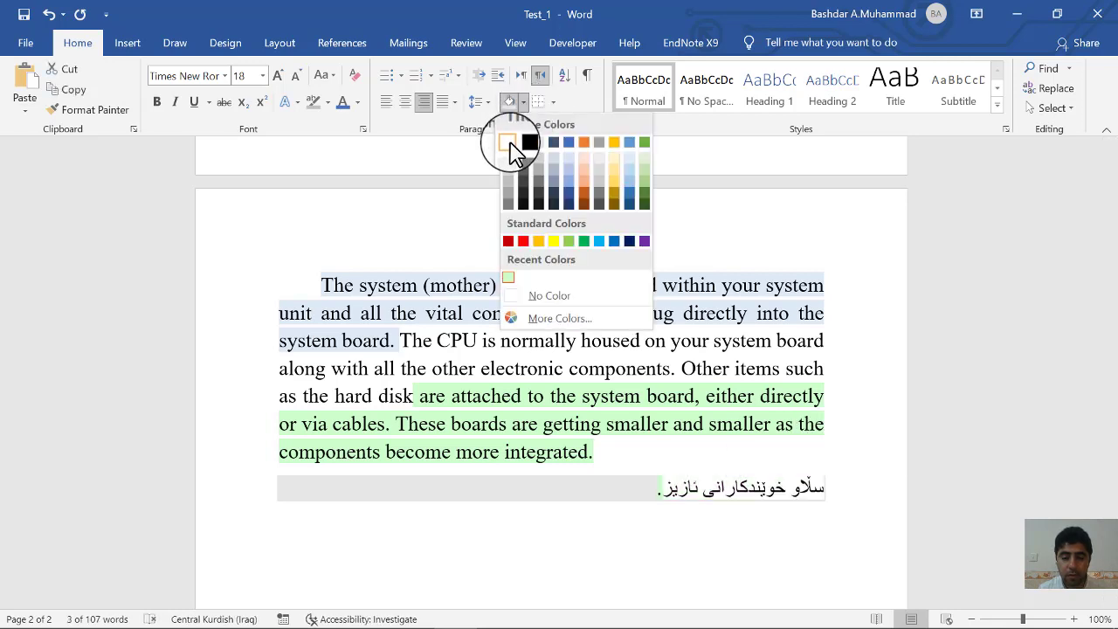
left_click(532, 297)
left_click(668, 489)
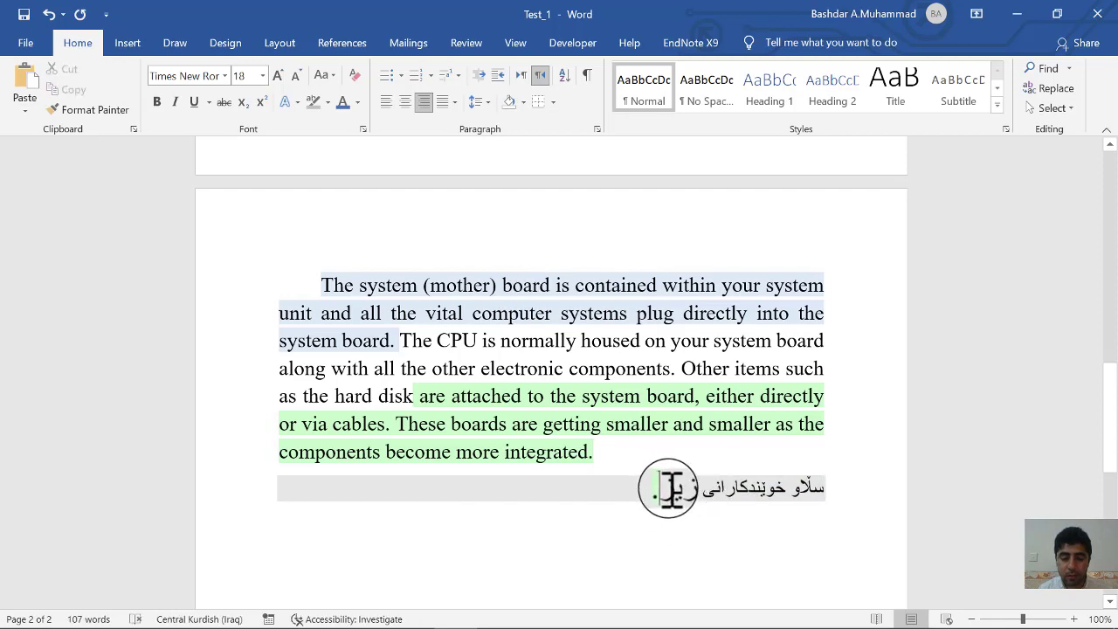
Clear the remaining grey shading behind the last Kurdish word and reselect the line
double_click(655, 490)
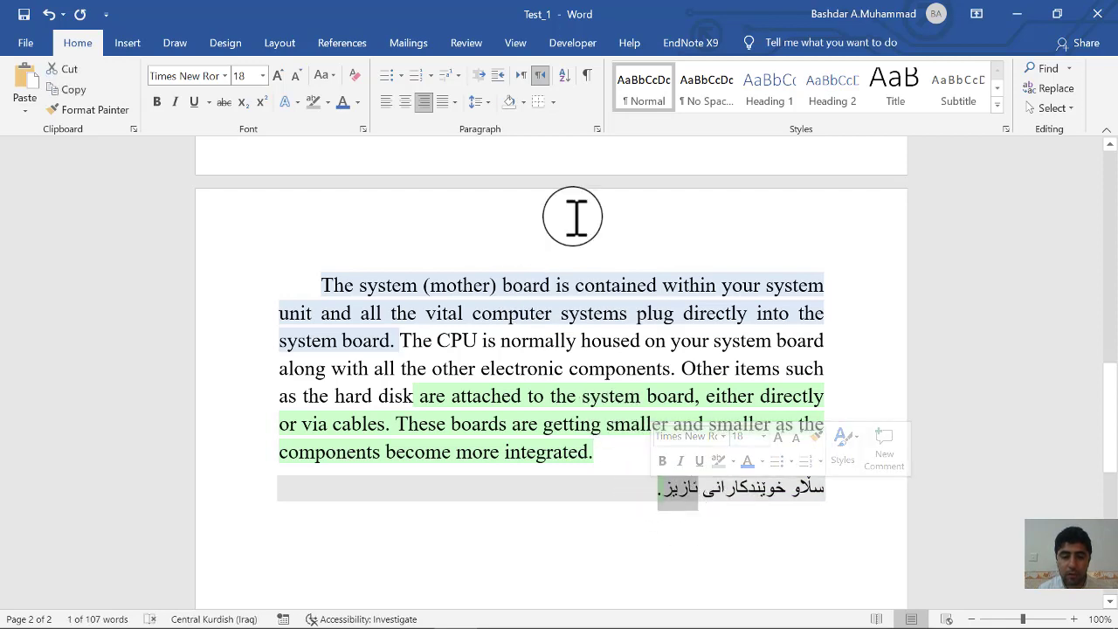
left_click(509, 109)
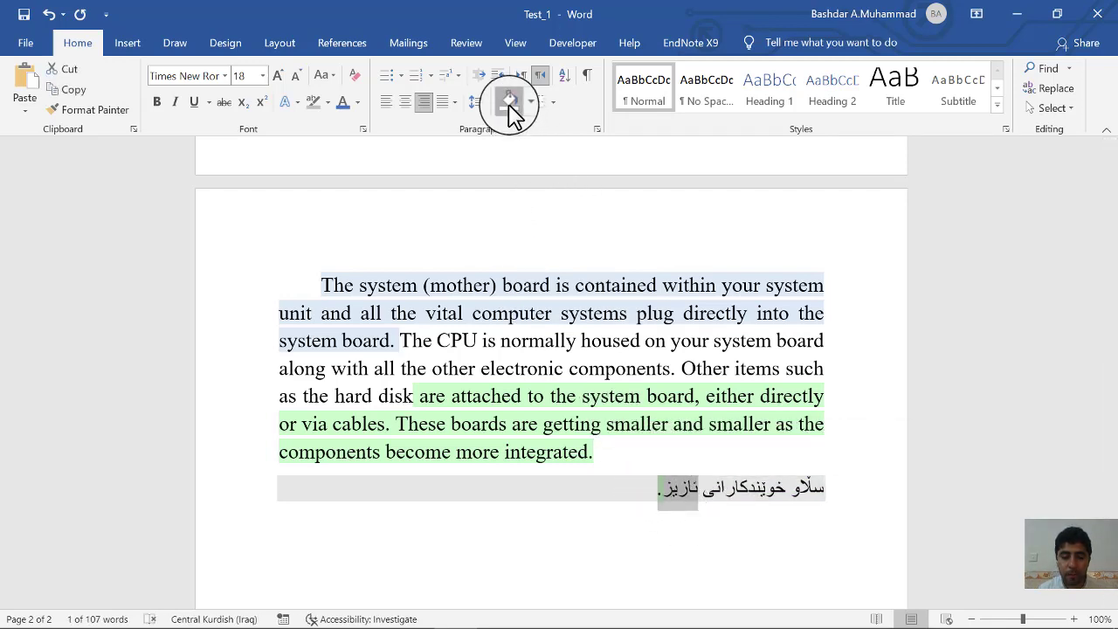
triple_click(746, 493)
left_click(671, 487)
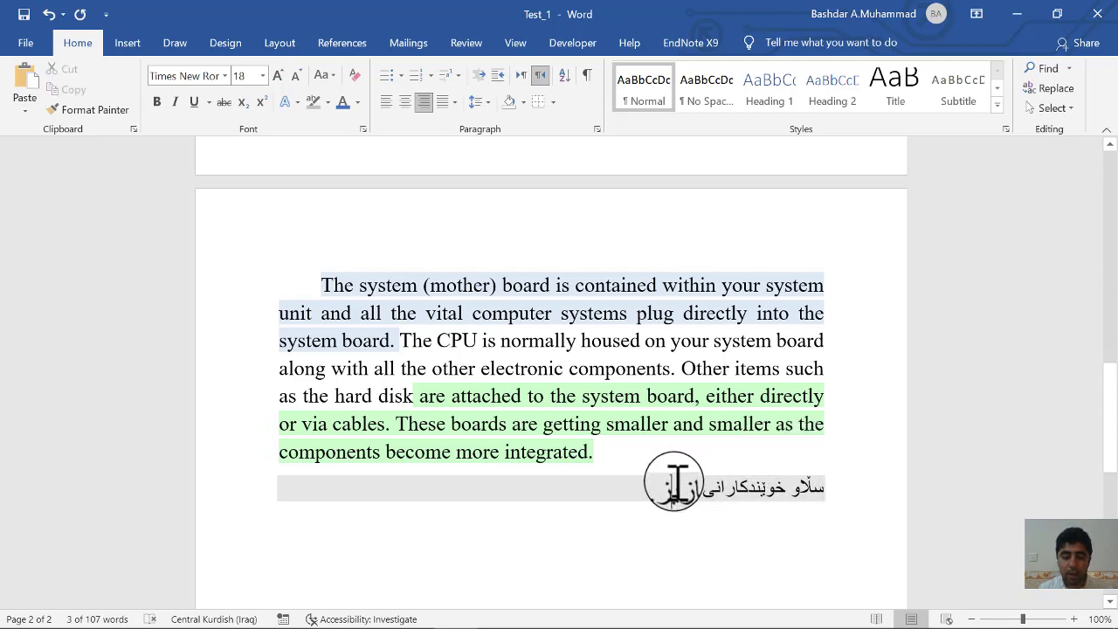
double_click(674, 487)
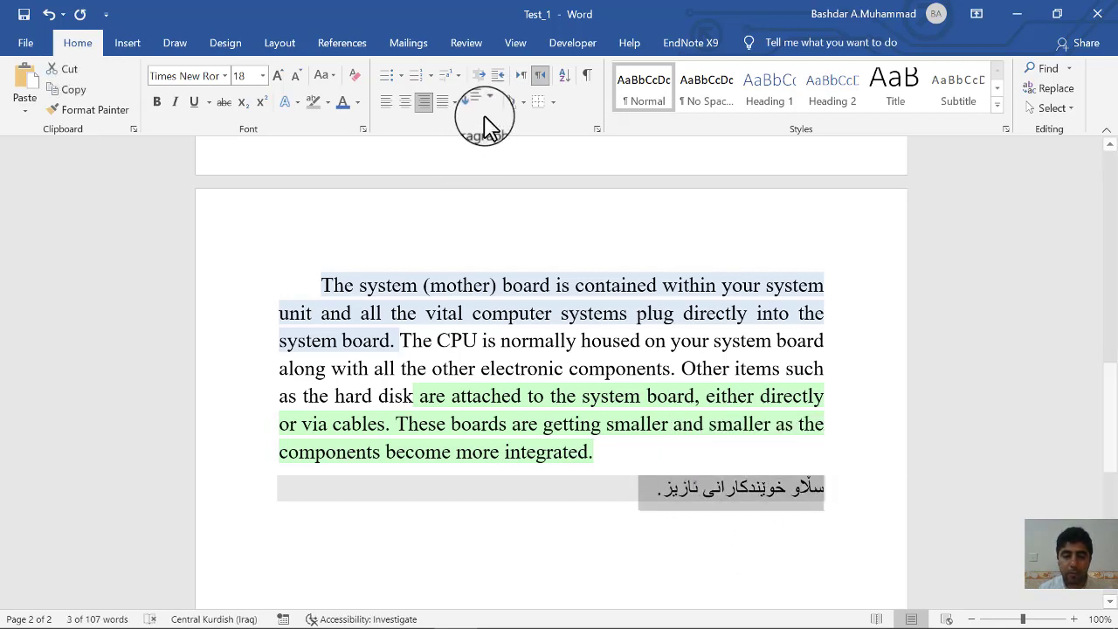
left_click(524, 102)
left_click(539, 296)
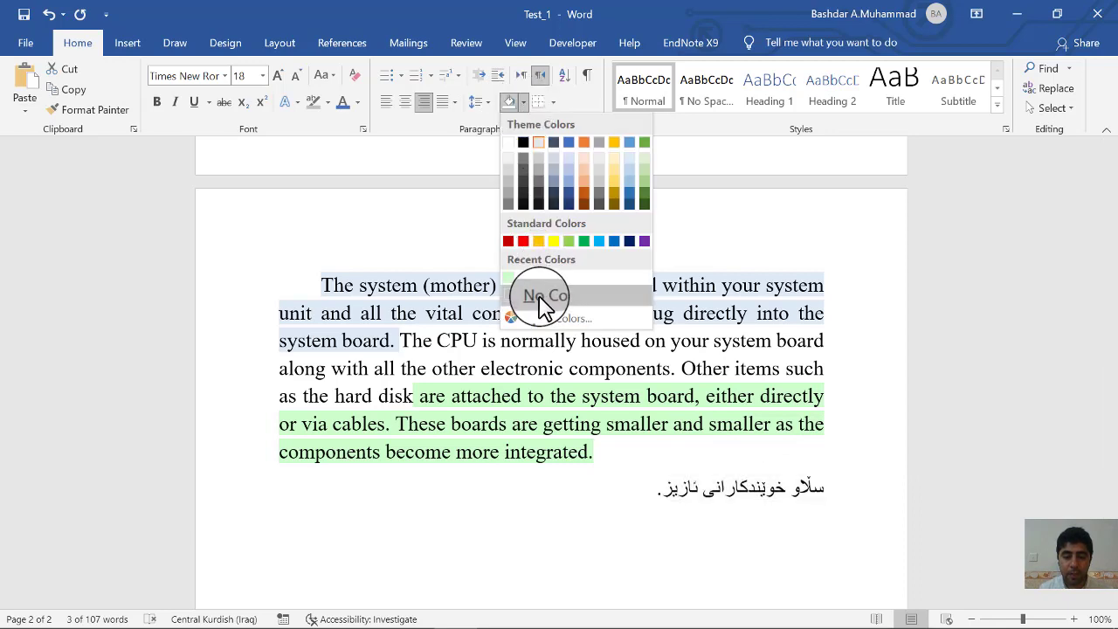
left_click(655, 486)
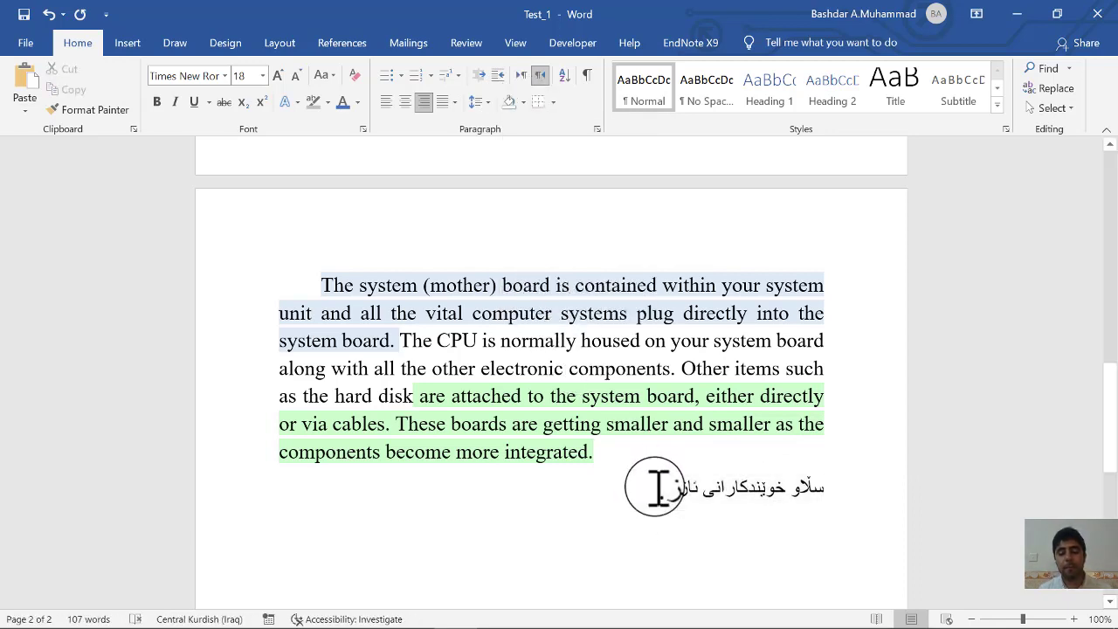
left_click(764, 491)
left_click(653, 506)
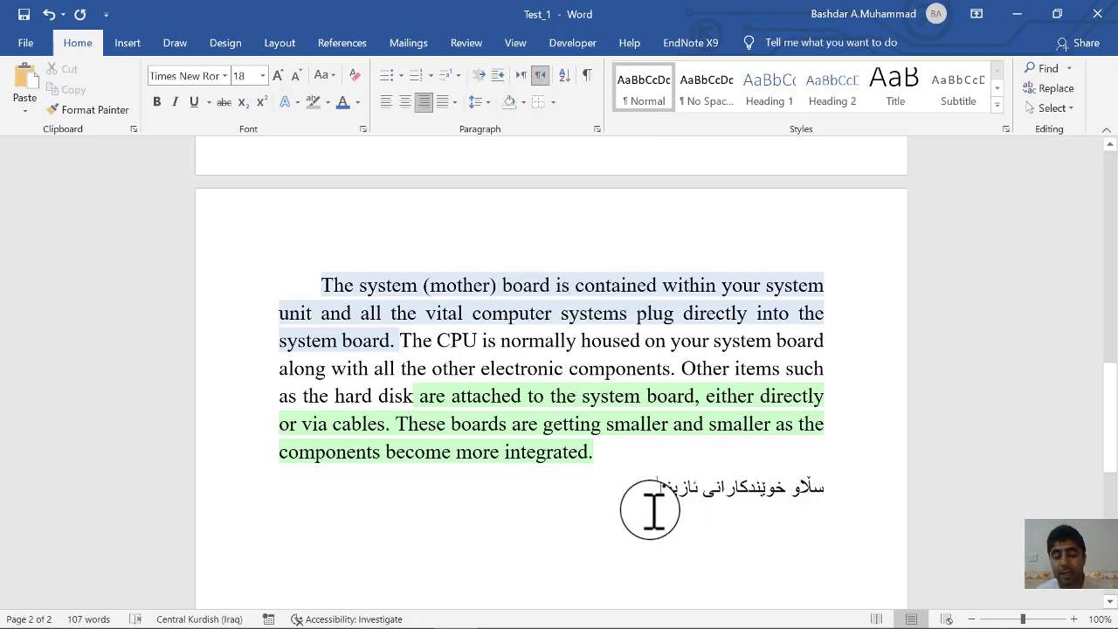
left_click_drag(654, 491, 829, 483)
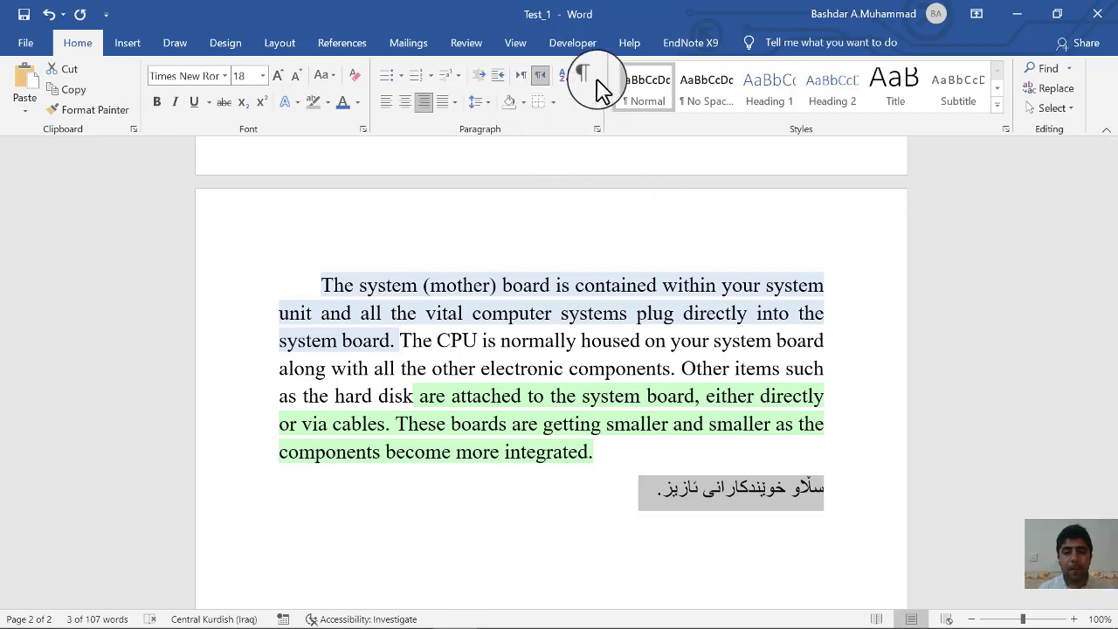
On the line below the Kurdish text, switch the keyboard to English and set left-to-right
left_click(635, 516)
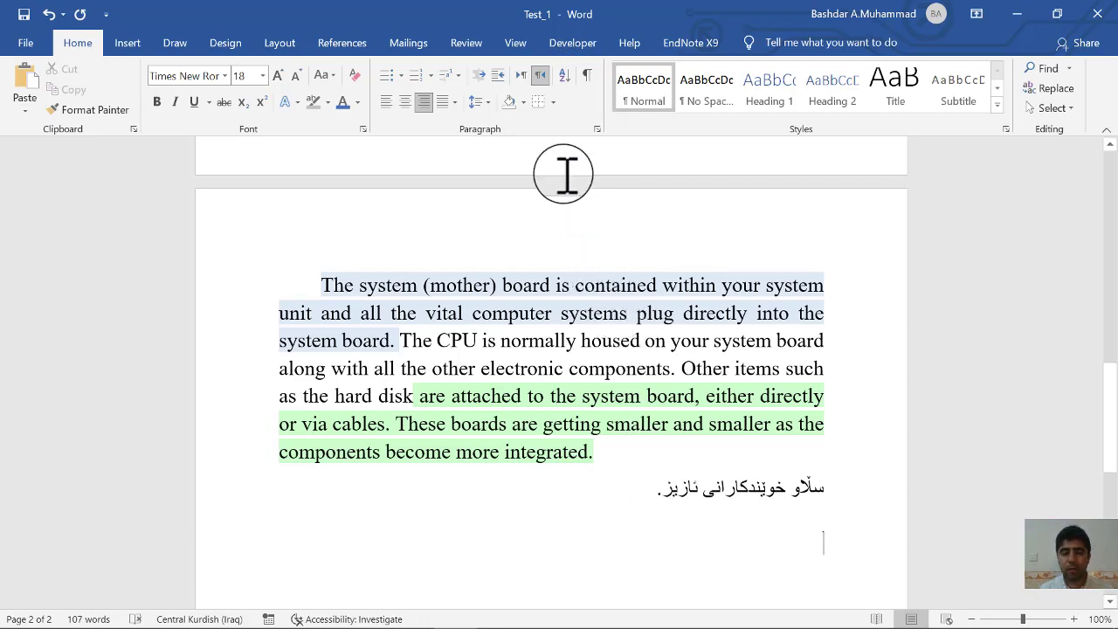
key("super+space")
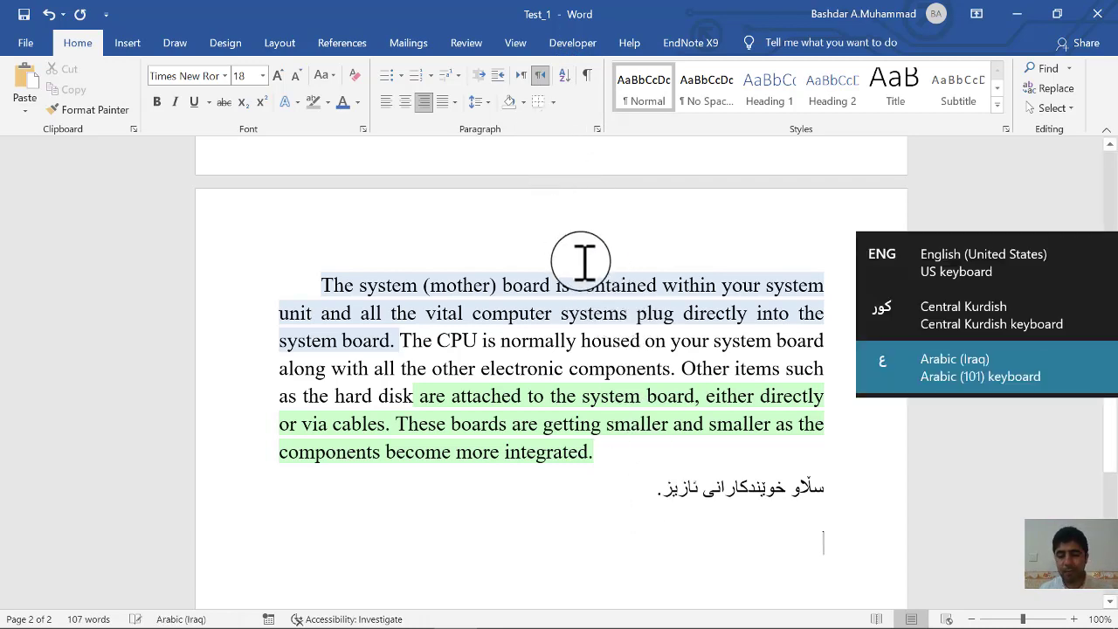
key("super+space")
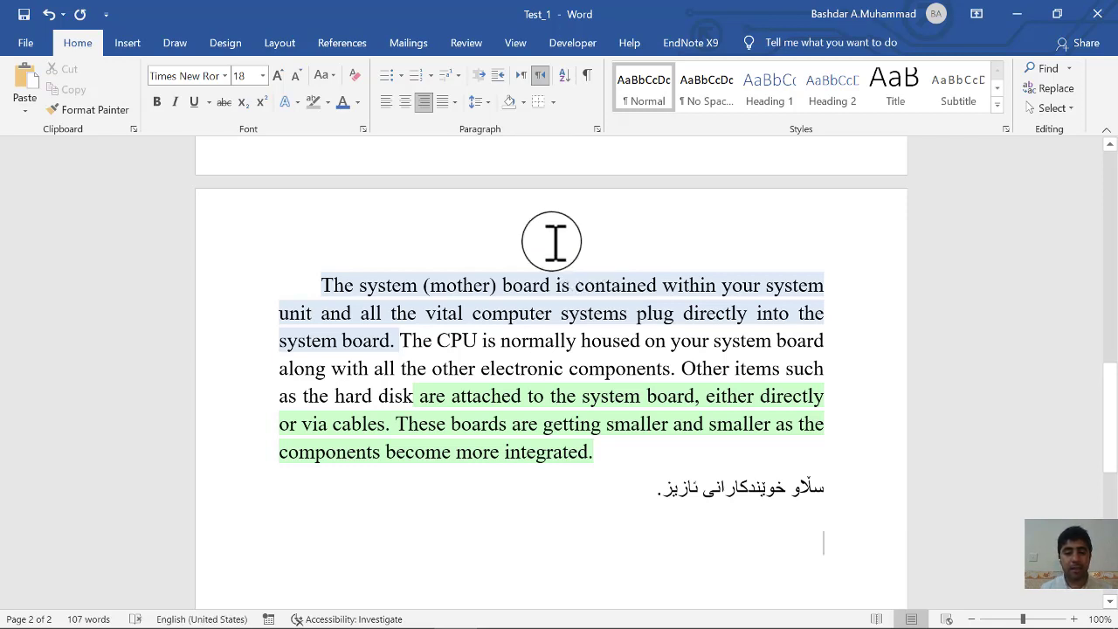
left_click(521, 76)
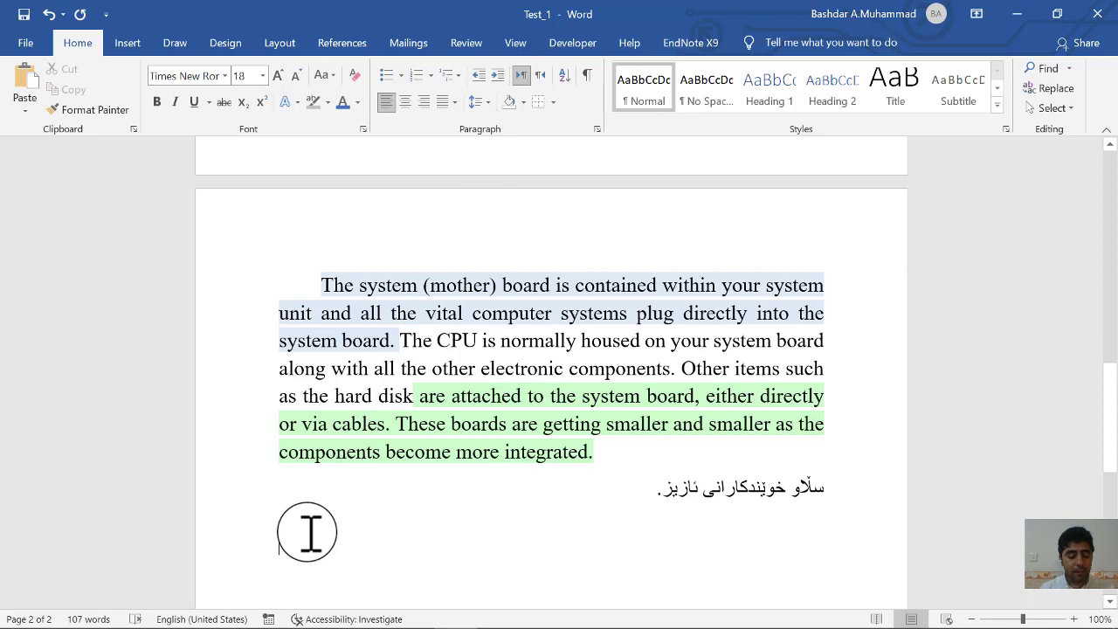
Type X, Z, E, A and G on separate lines and select them
key("Return")
type("2")
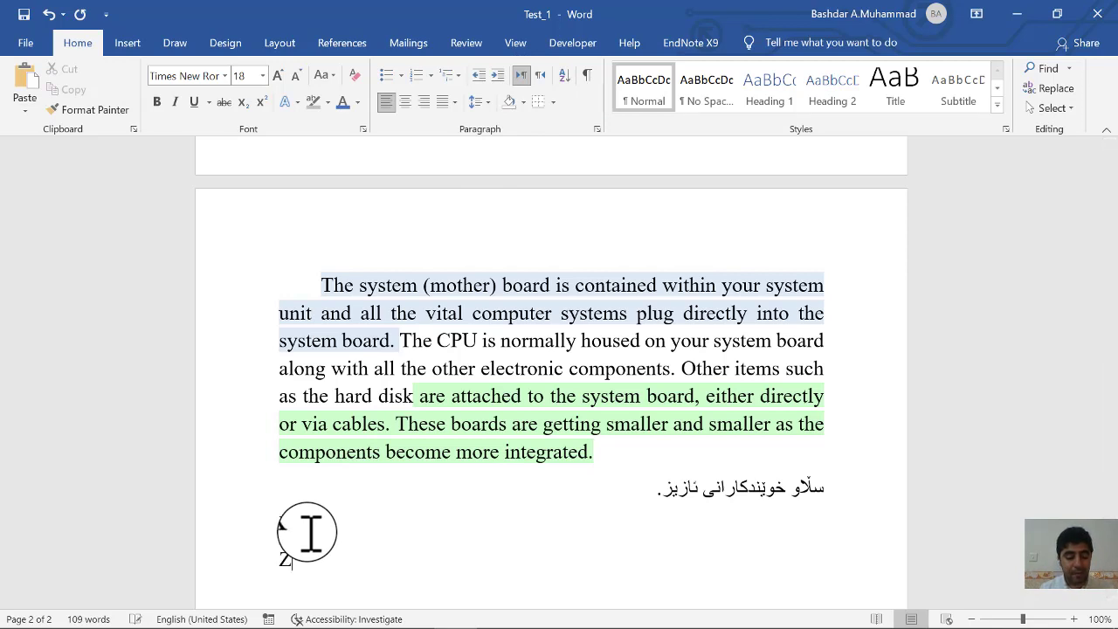
key("Return")
type("E")
key("Return")
type("C")
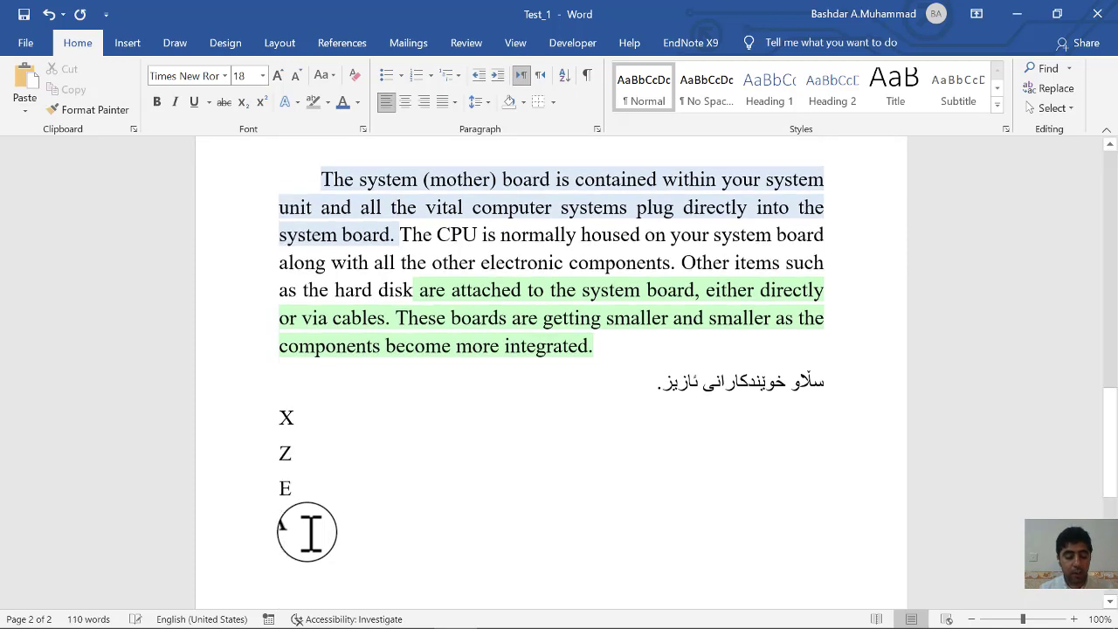
key("Return")
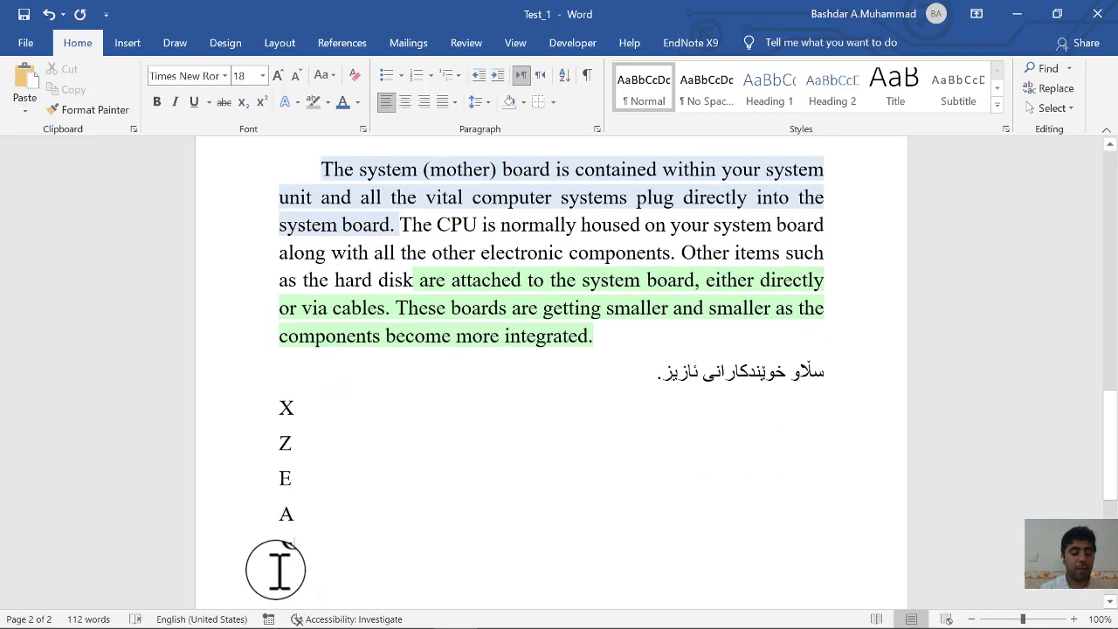
left_click_drag(307, 545, 274, 421)
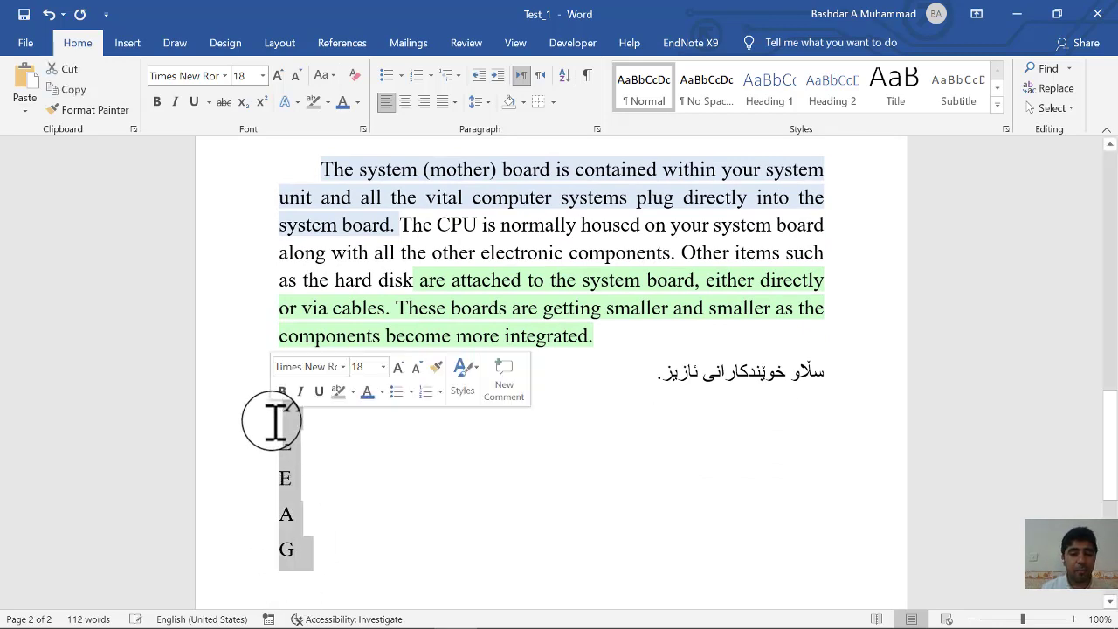
Sort the letter lines as text in ascending order
left_click(564, 79)
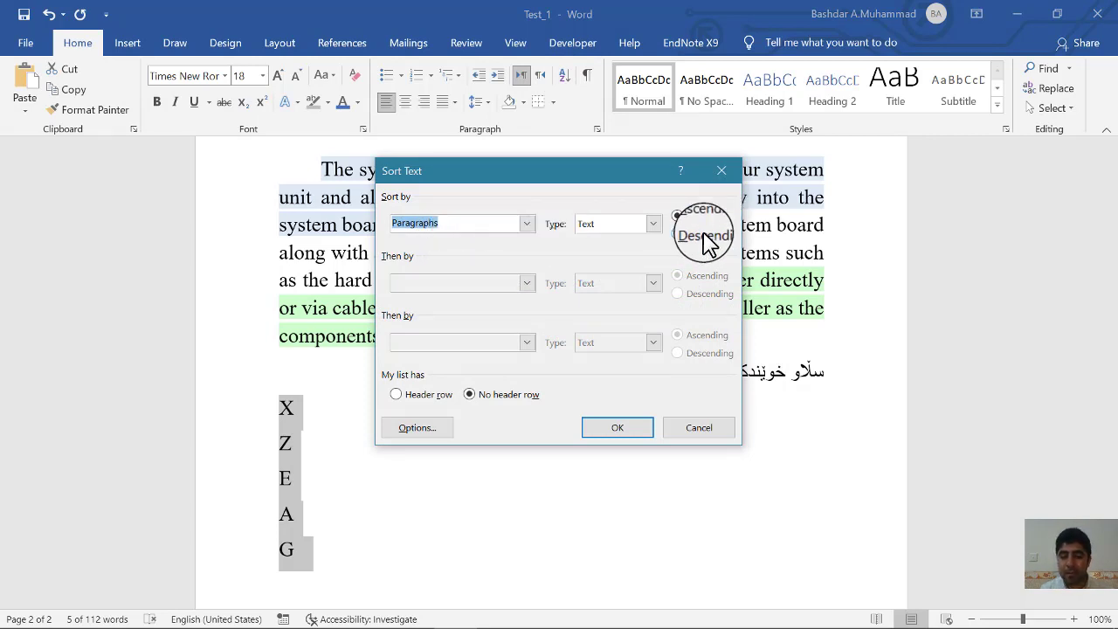
left_click(599, 225)
left_click(605, 237)
left_click(604, 230)
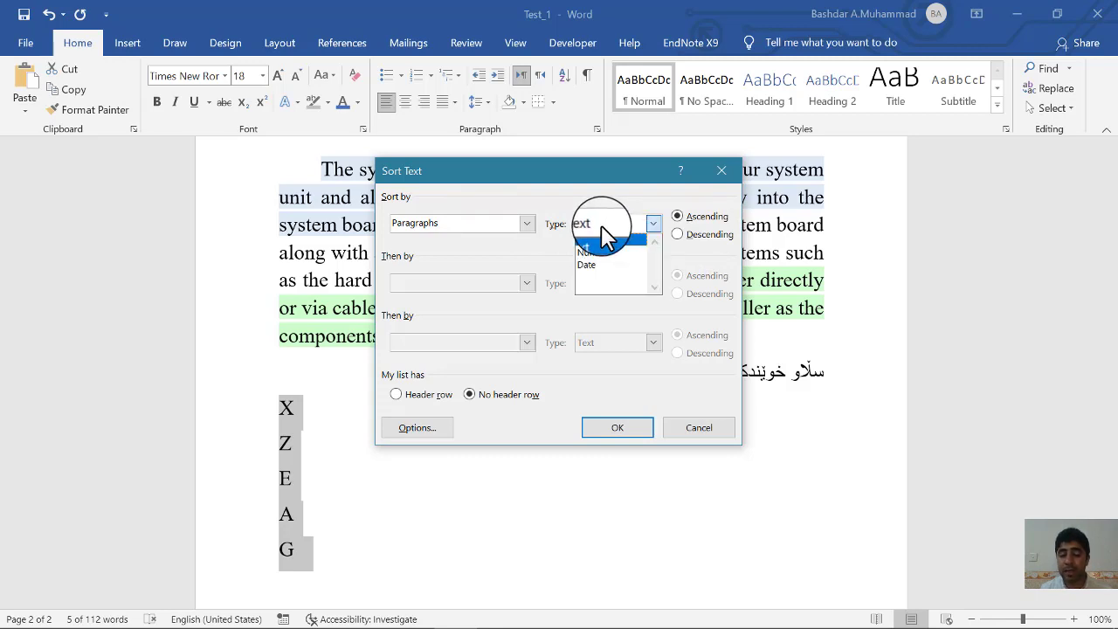
left_click(602, 238)
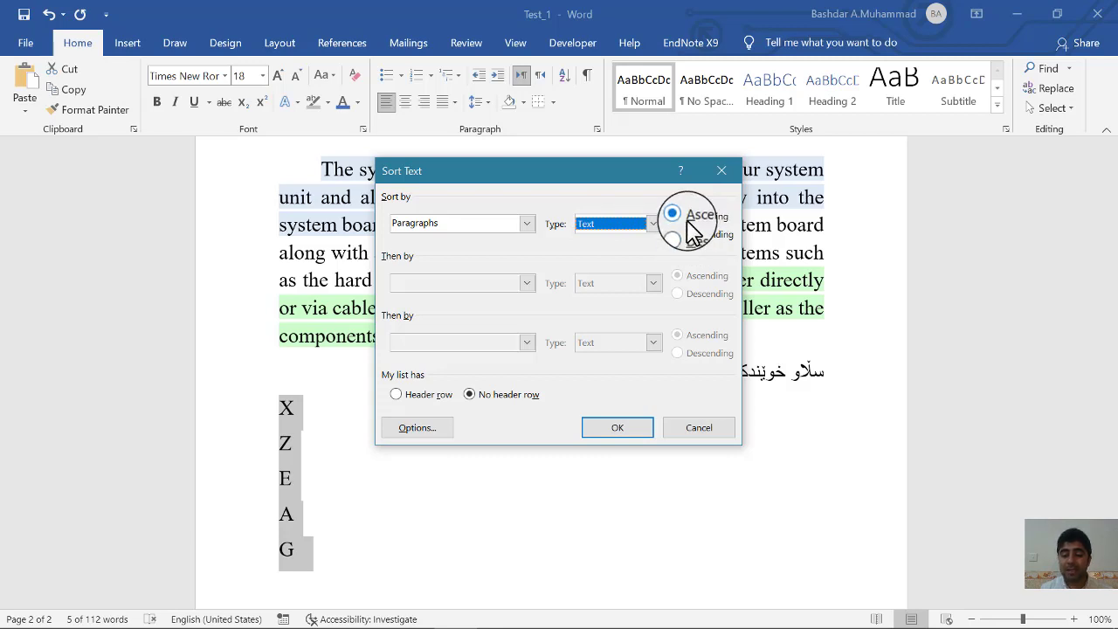
left_click(601, 429)
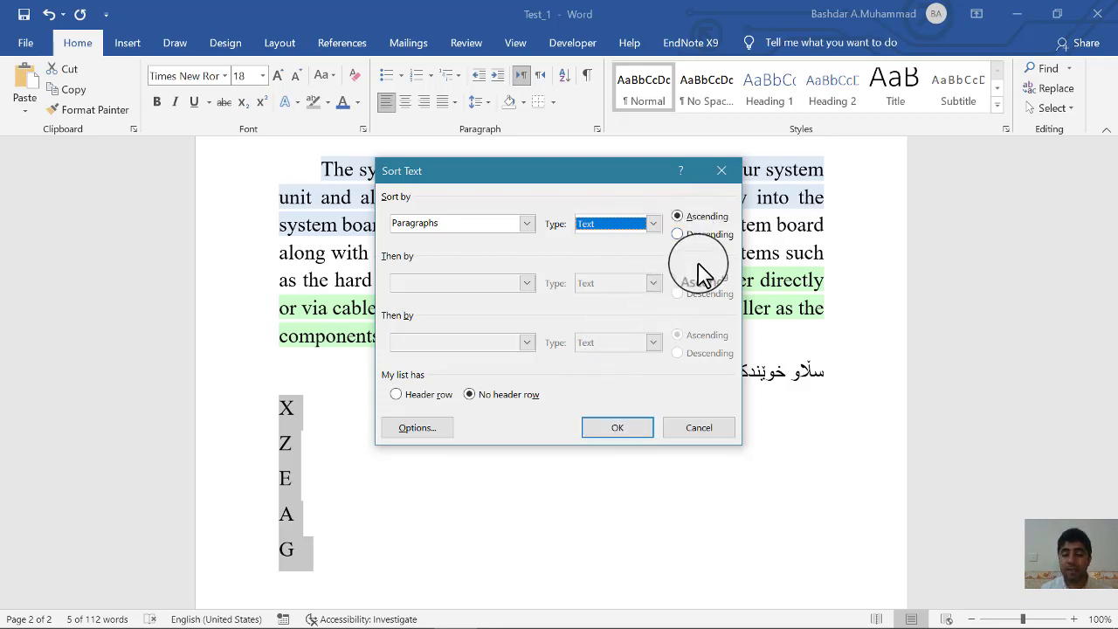
left_click(619, 428)
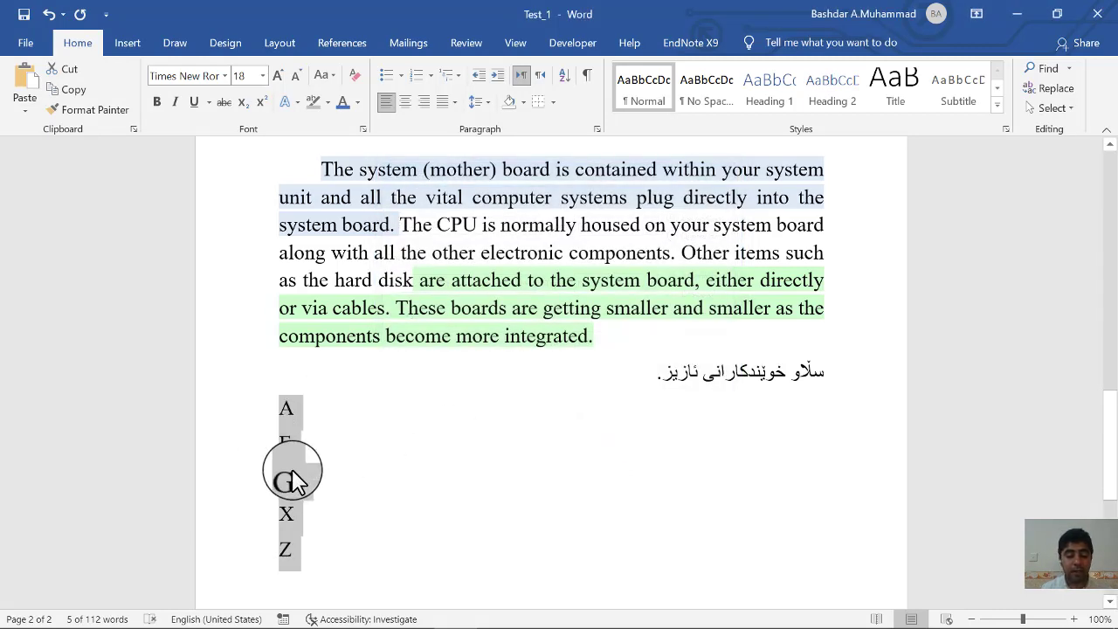
Re-sort them descending (Z X G E A), then ascending again to A E G X Z
left_click(564, 76)
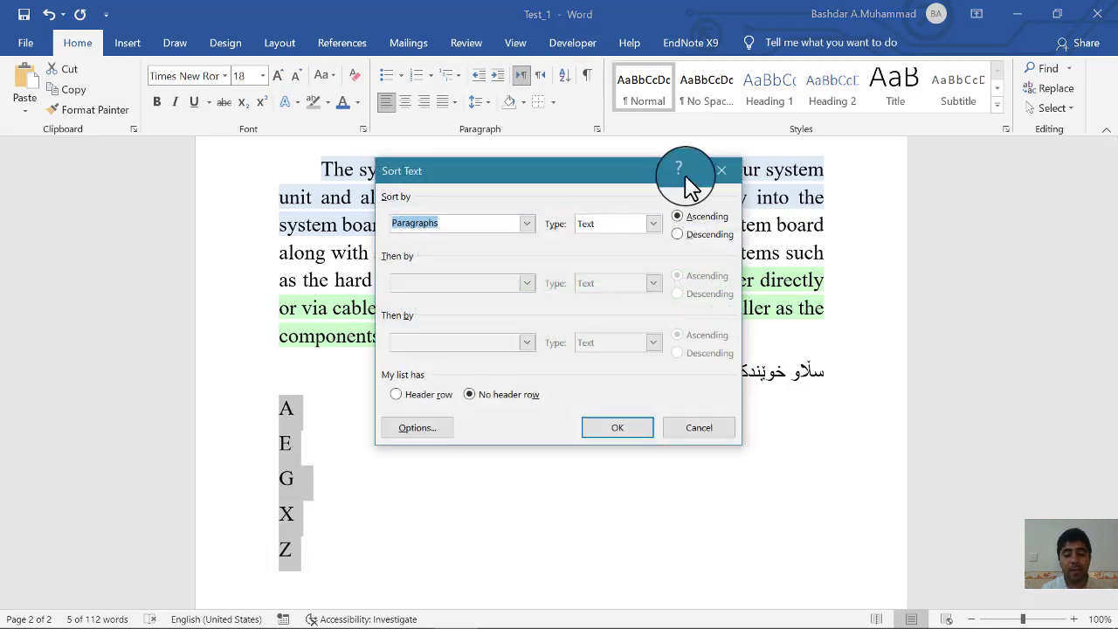
left_click(694, 237)
left_click(617, 423)
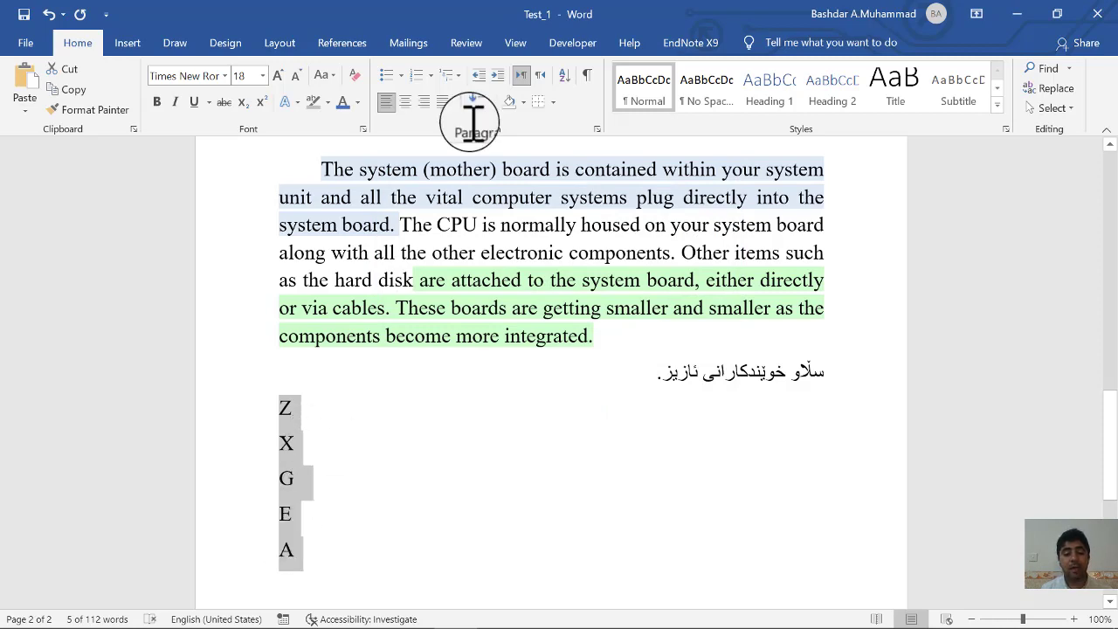
left_click(564, 75)
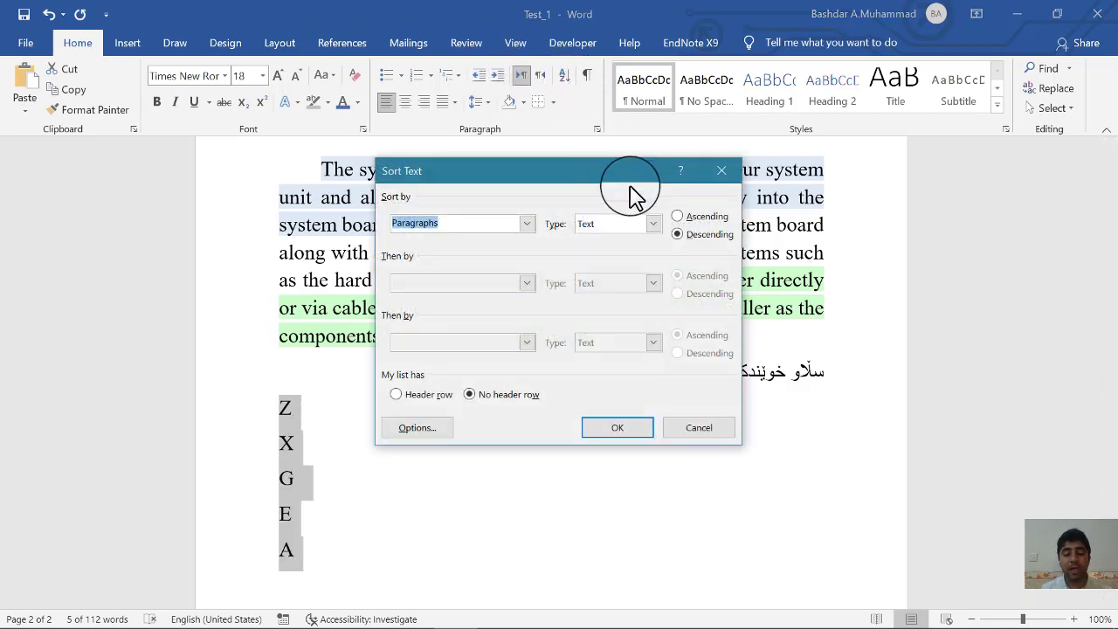
left_click(678, 217)
left_click(638, 436)
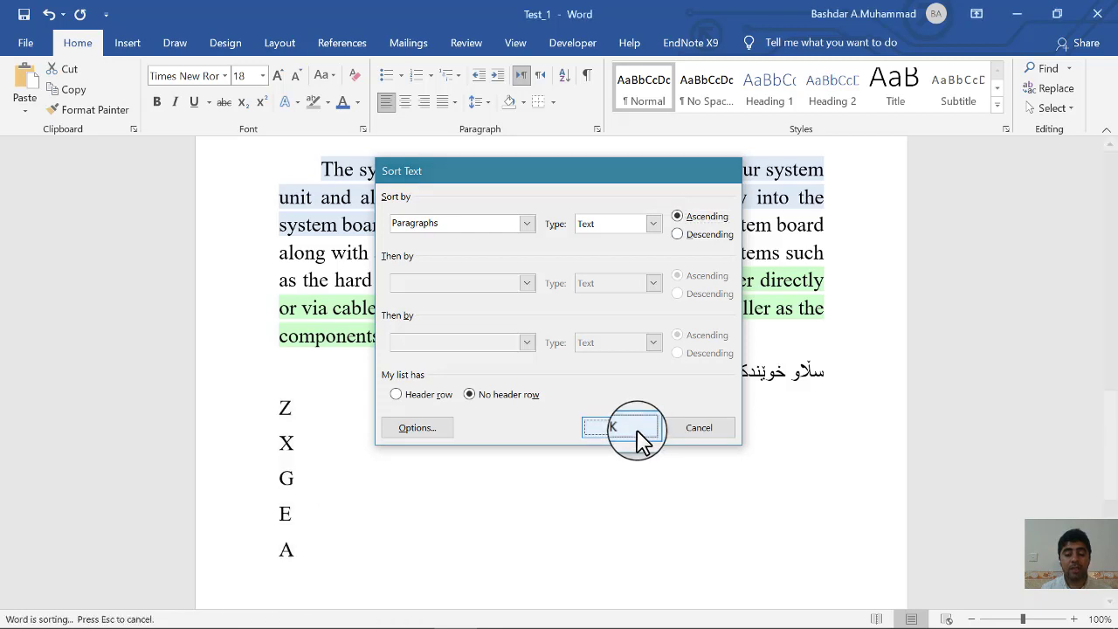
left_click(445, 441)
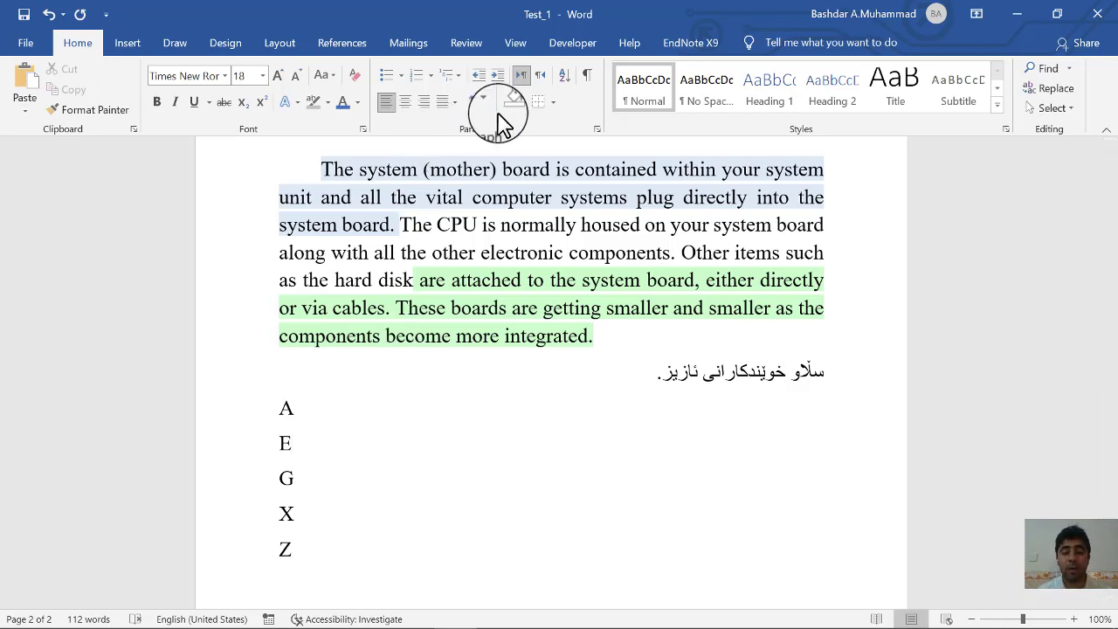
Select the five letter lines A, E, G, X and Z and apply All Borders to them
left_click(553, 103)
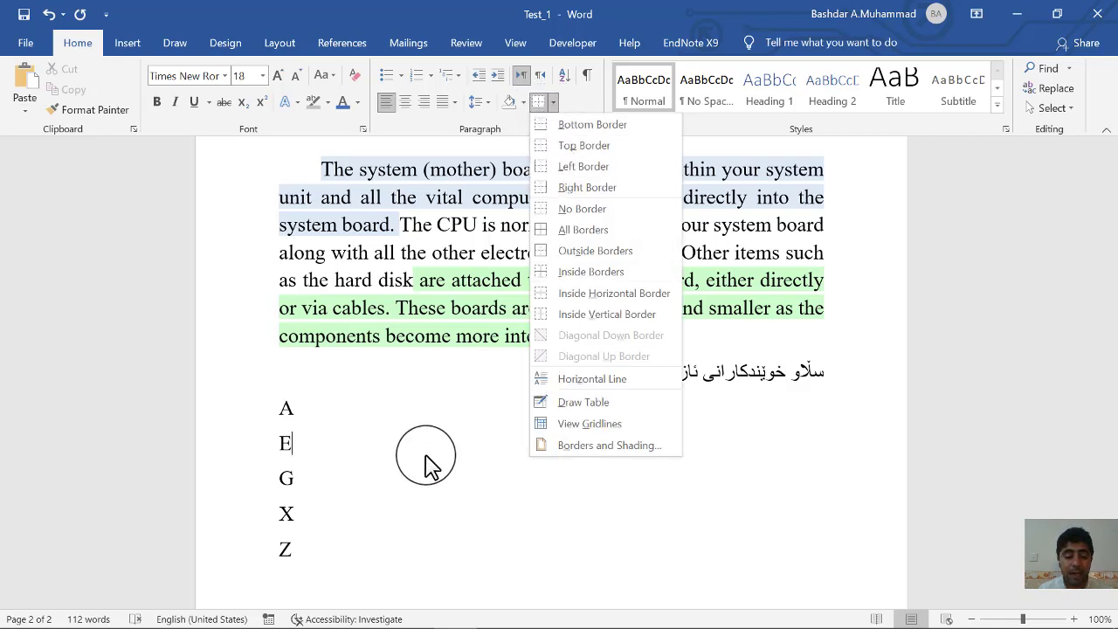
left_click_drag(310, 548, 278, 419)
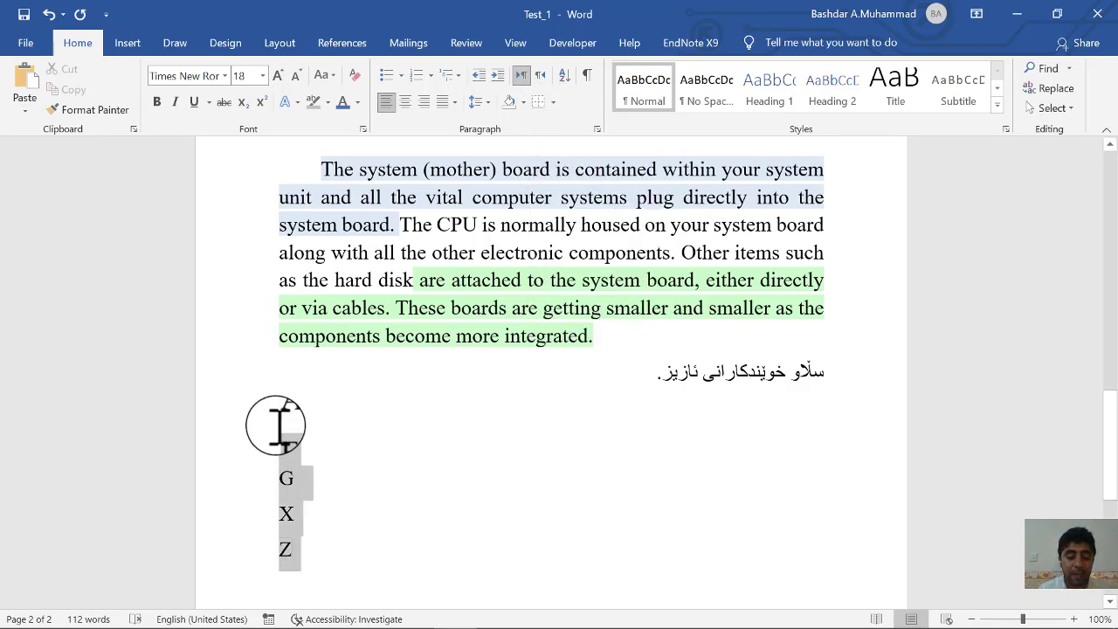
left_click(551, 102)
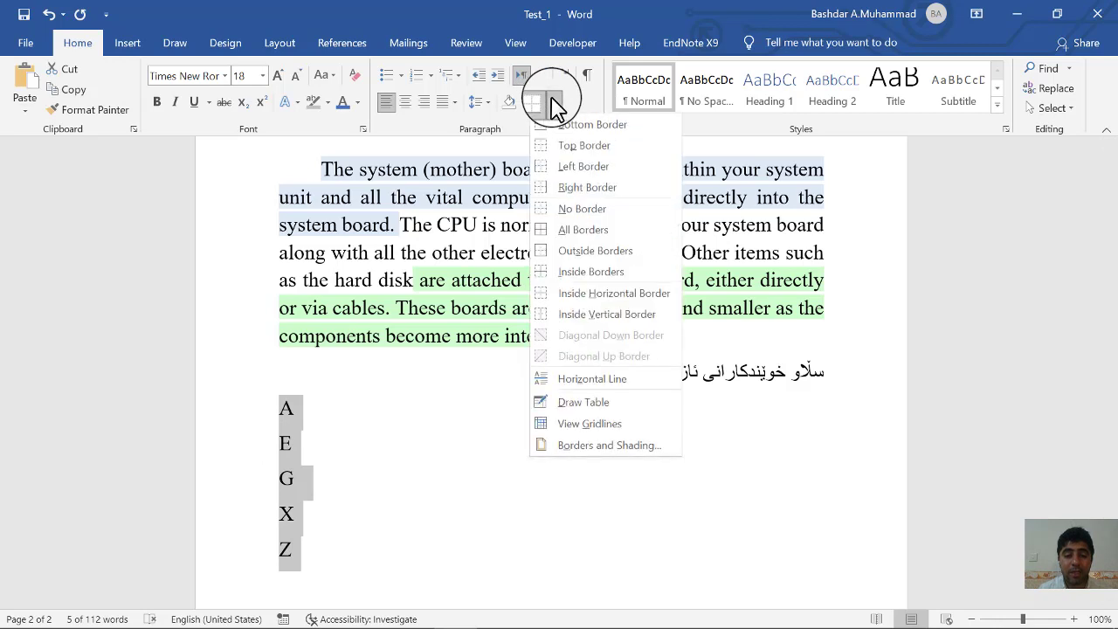
left_click(569, 179)
left_click(559, 230)
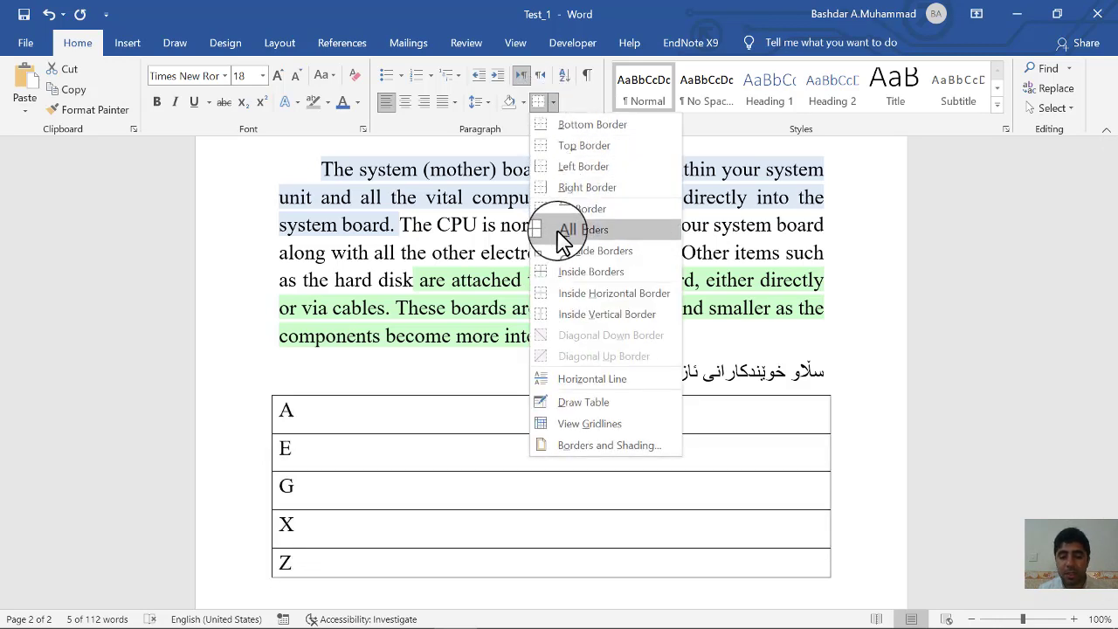
left_click(559, 230)
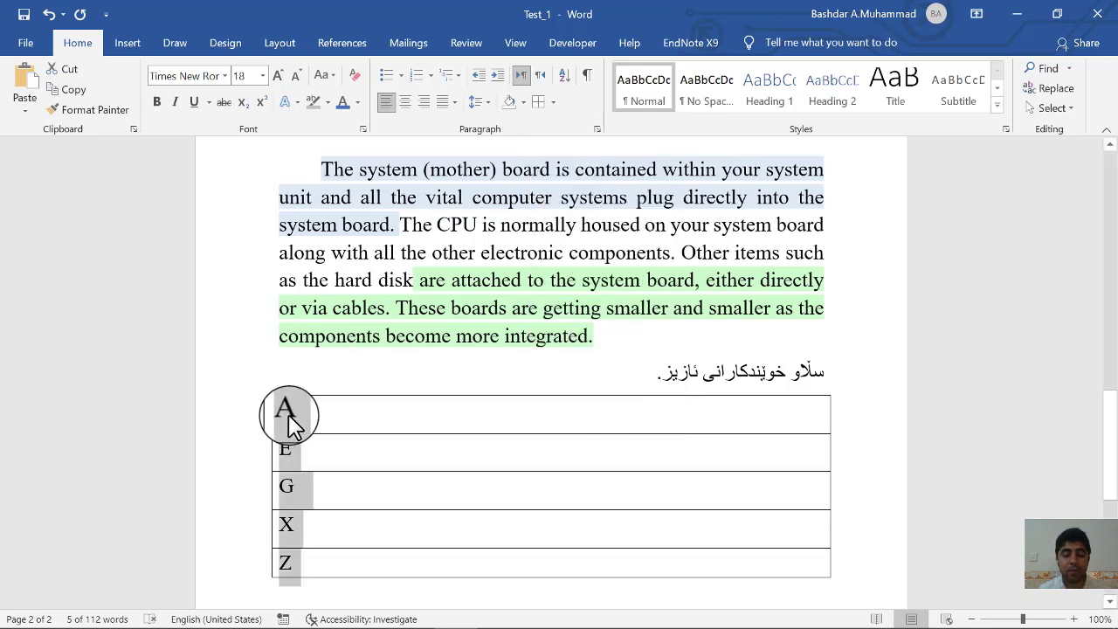
left_click(289, 413)
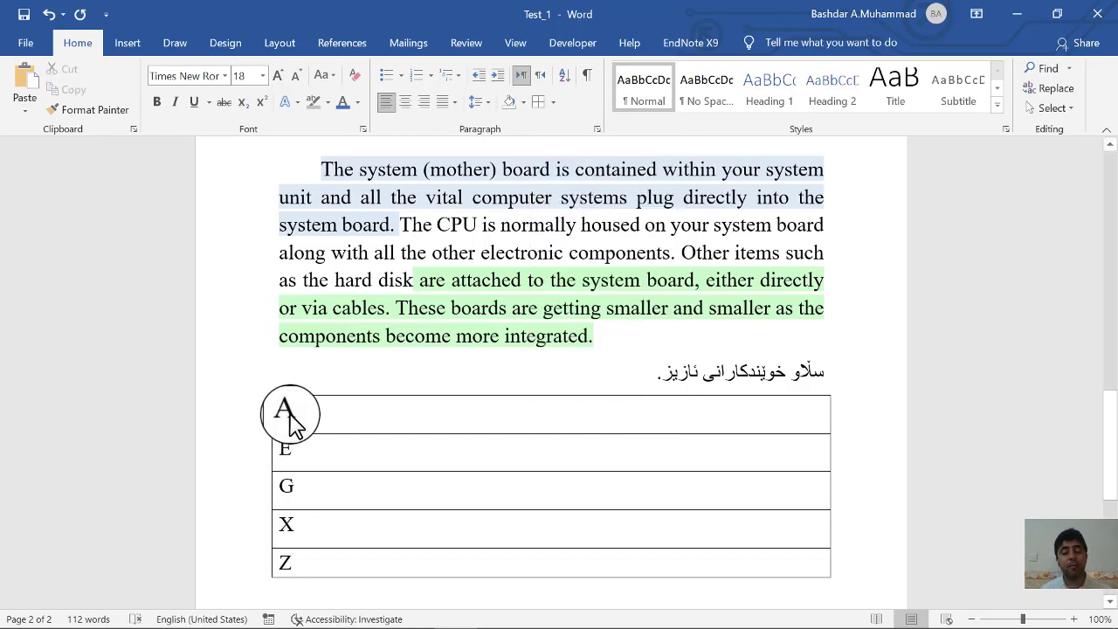
Strip every border from the letter lines with No Border
left_click(553, 102)
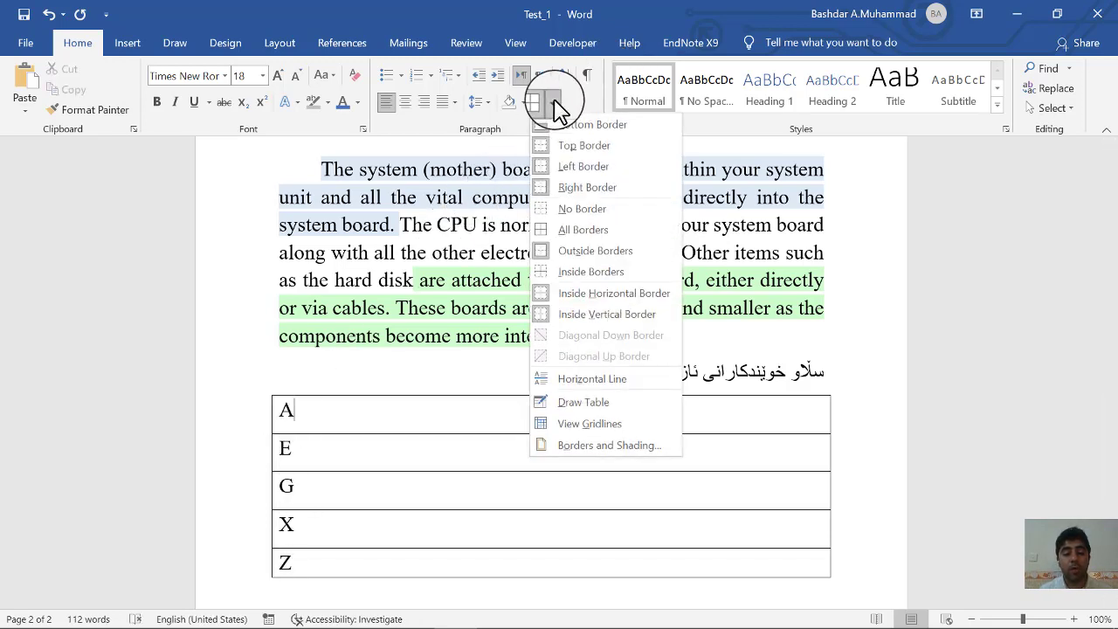
left_click(568, 209)
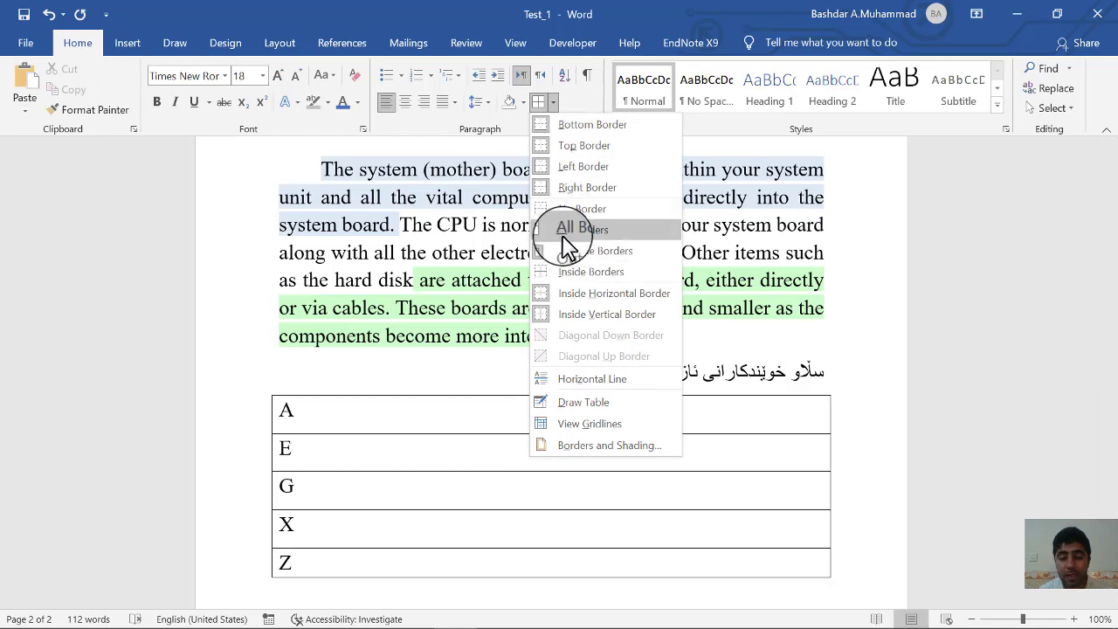
left_click(564, 124)
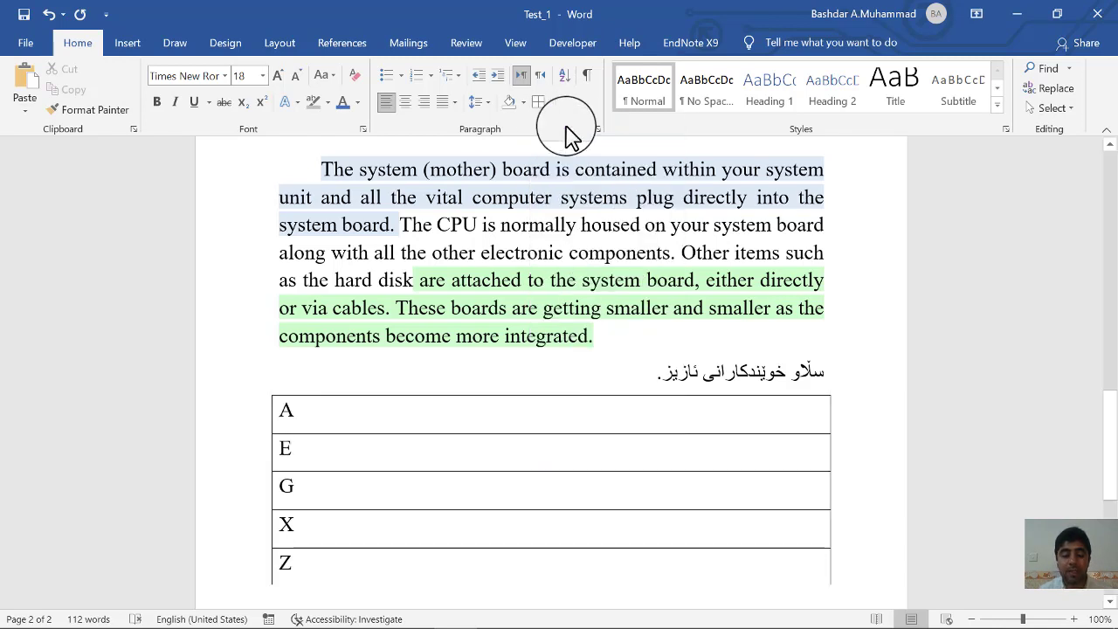
left_click(553, 102)
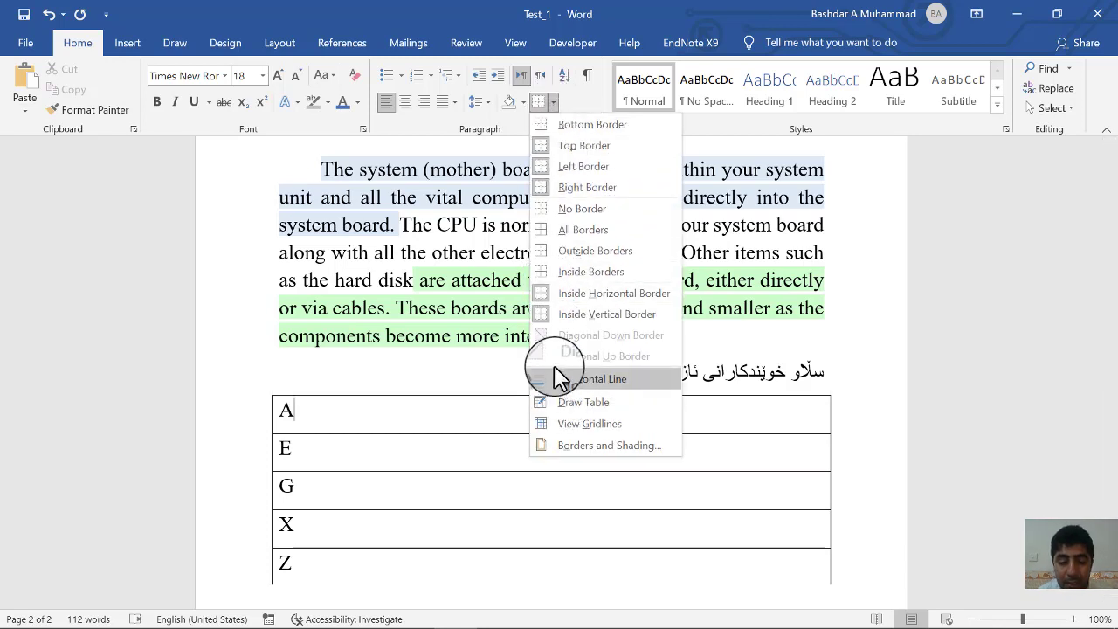
left_click(573, 209)
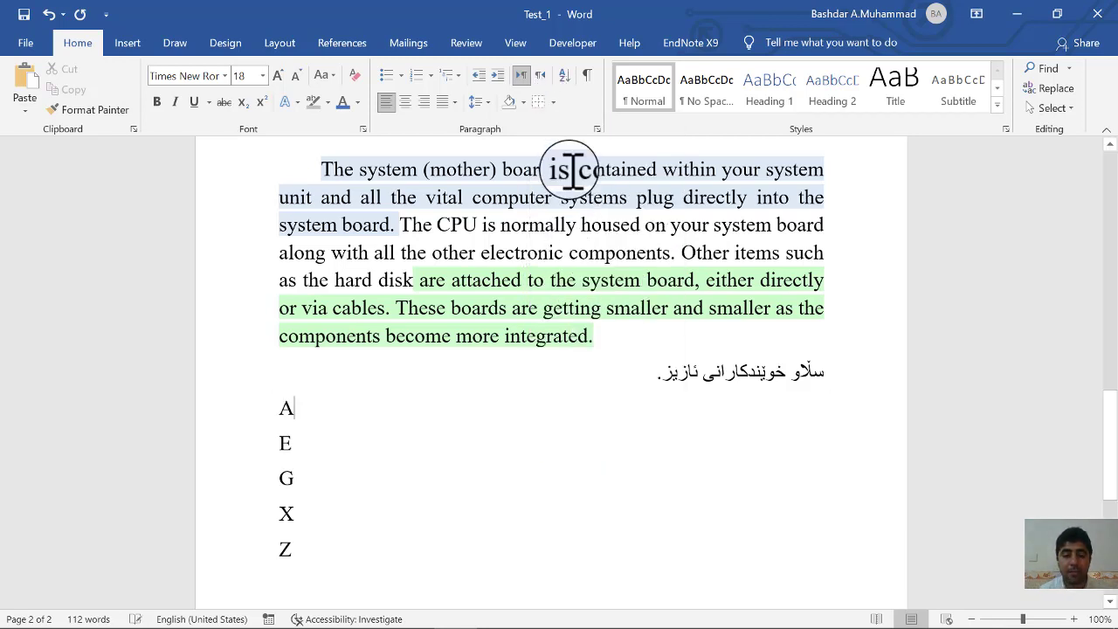
Try a bottom border under the A line, then apply Bottom Border to lines A and E
left_click(552, 103)
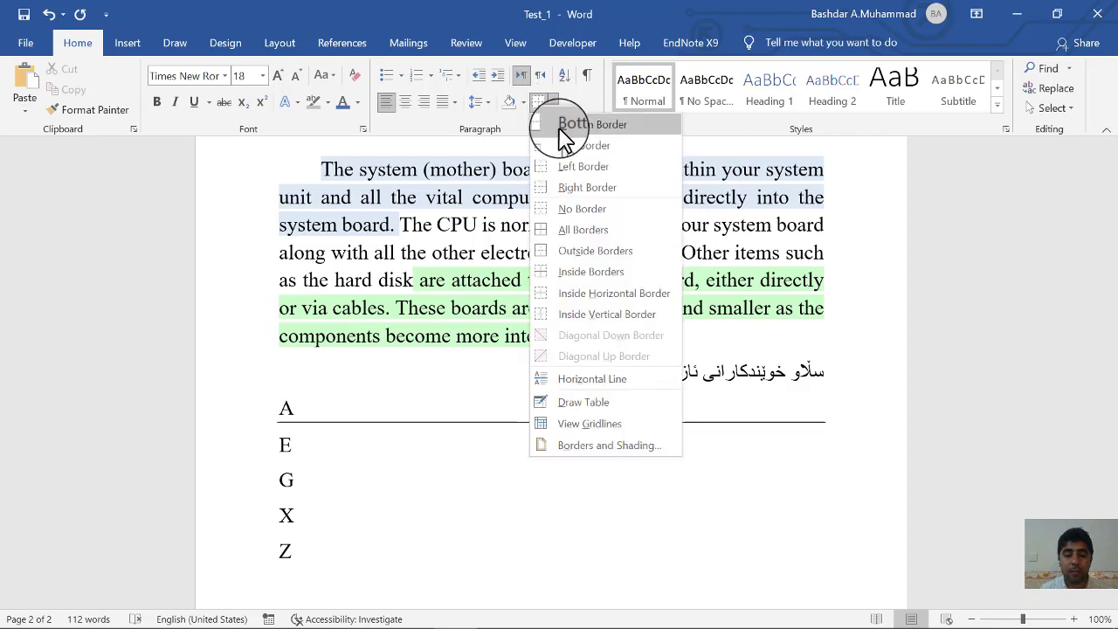
left_click(562, 127)
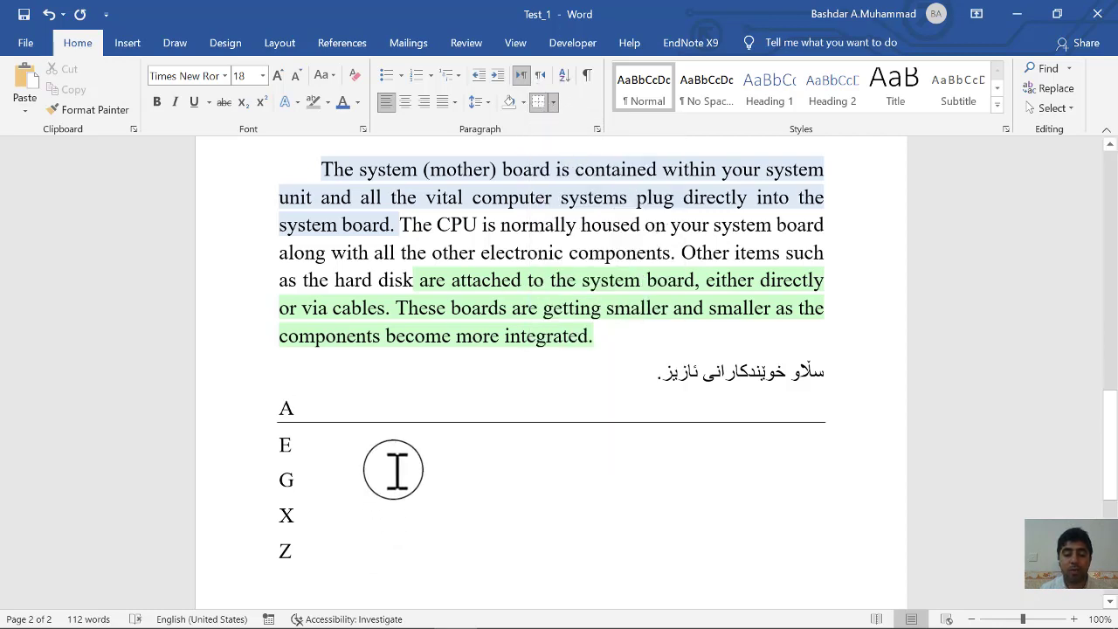
left_click(553, 103)
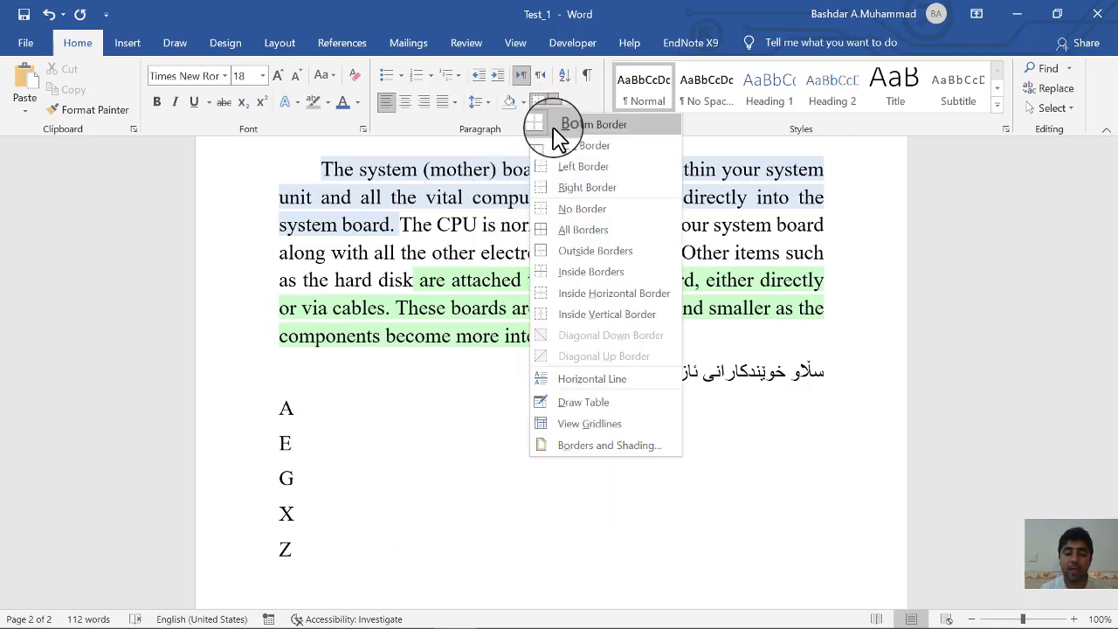
left_click(555, 133)
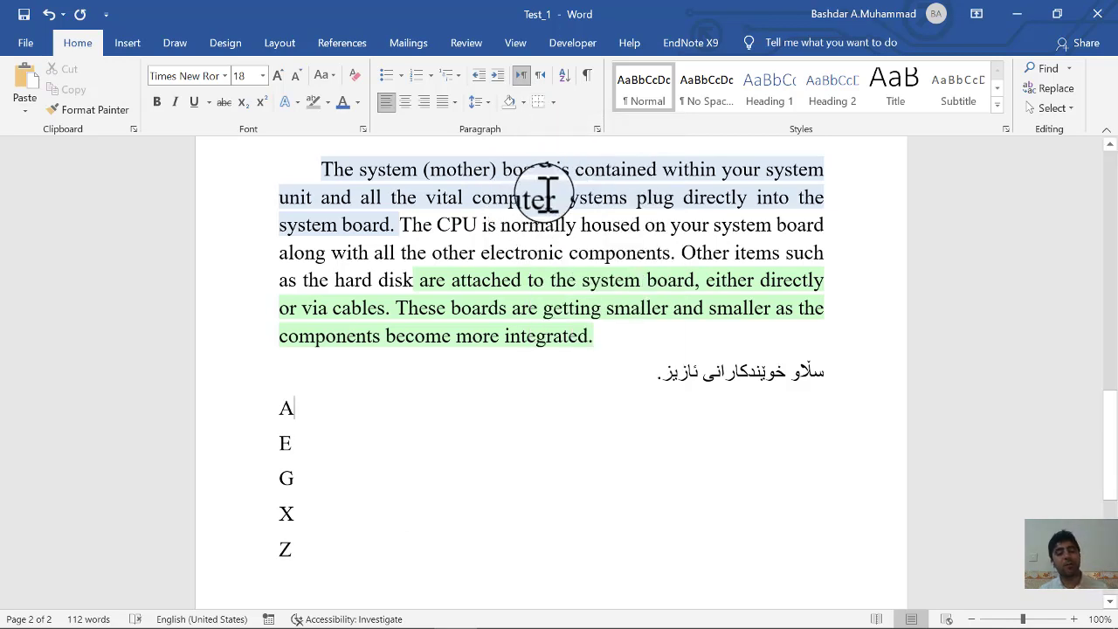
left_click_drag(283, 409, 294, 444)
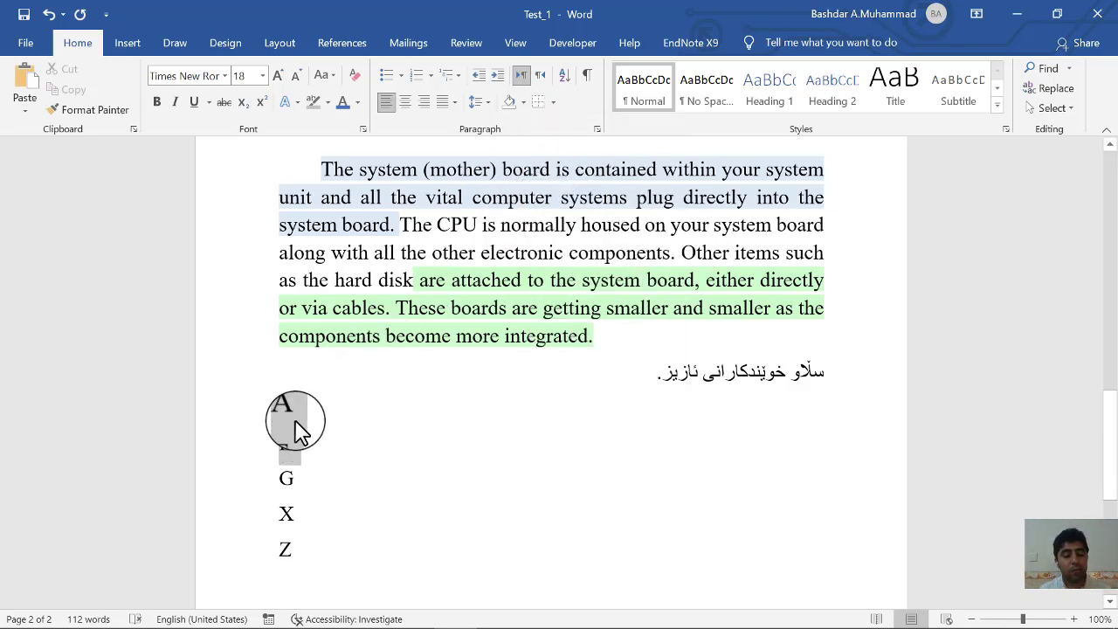
left_click(553, 100)
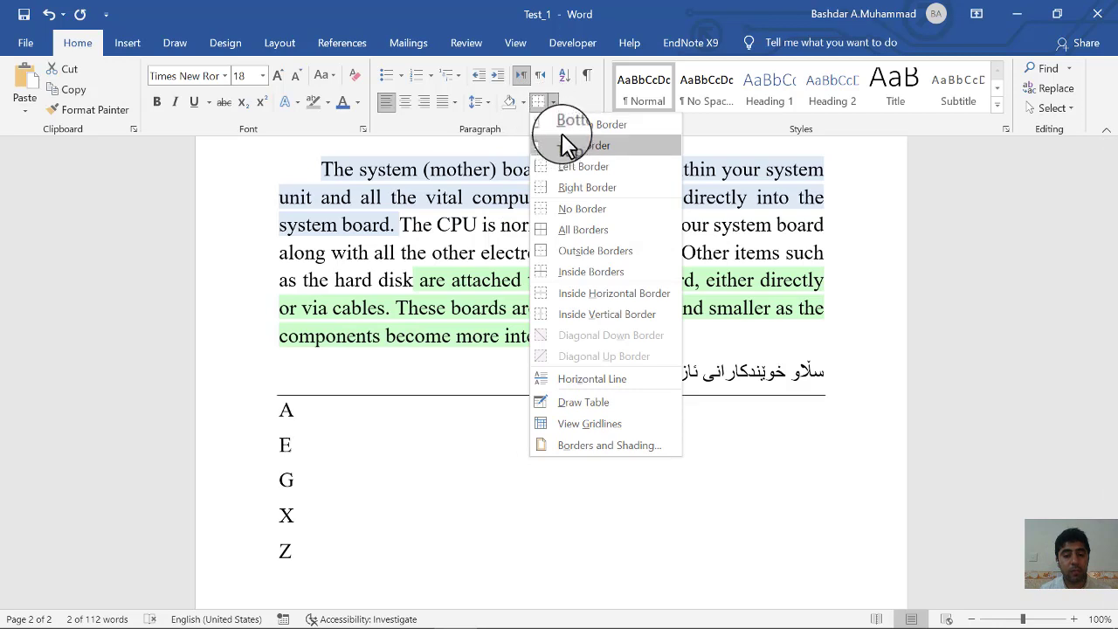
left_click(561, 132)
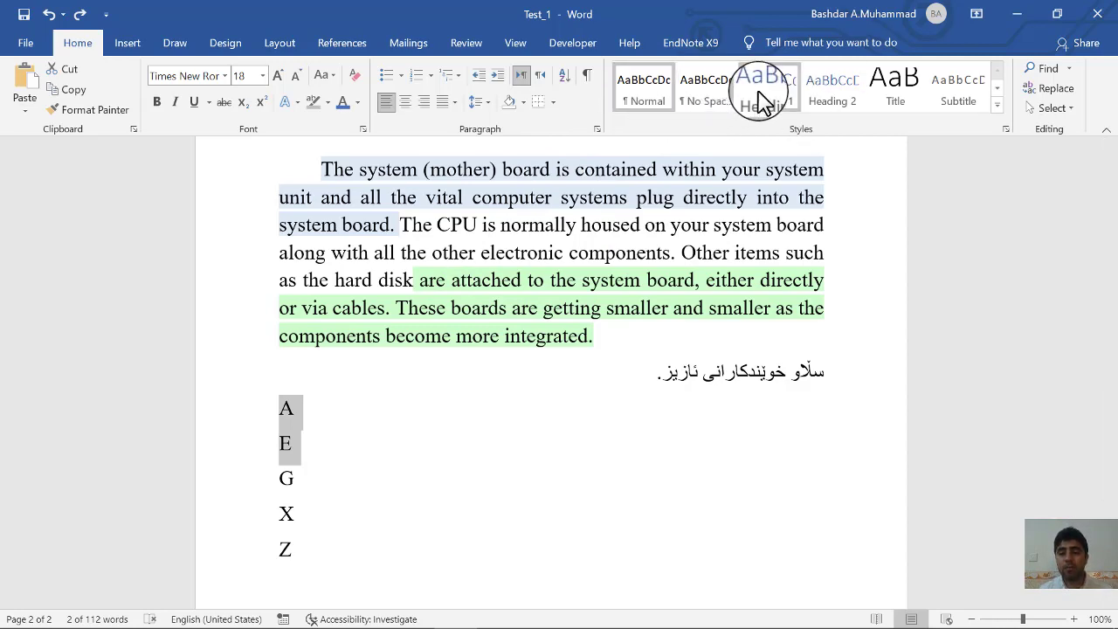
Copy the system board paragraph and paste it at the document end, below the Z line
left_click_drag(1110, 392, 1110, 361)
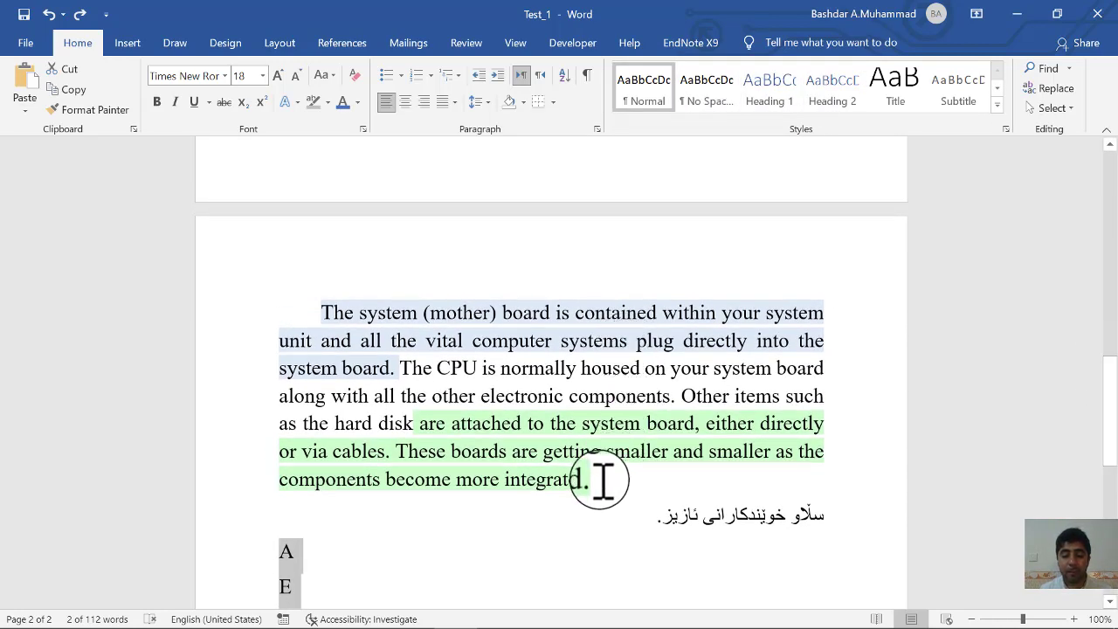
left_click_drag(603, 480, 236, 317)
key("ctrl+c")
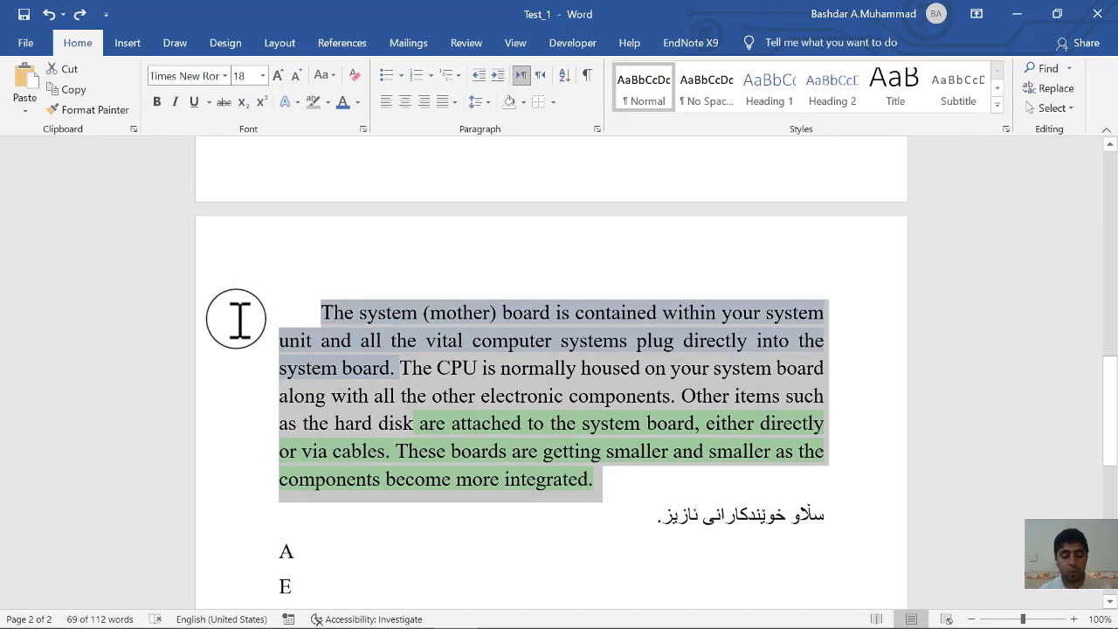
key("ctrl+End")
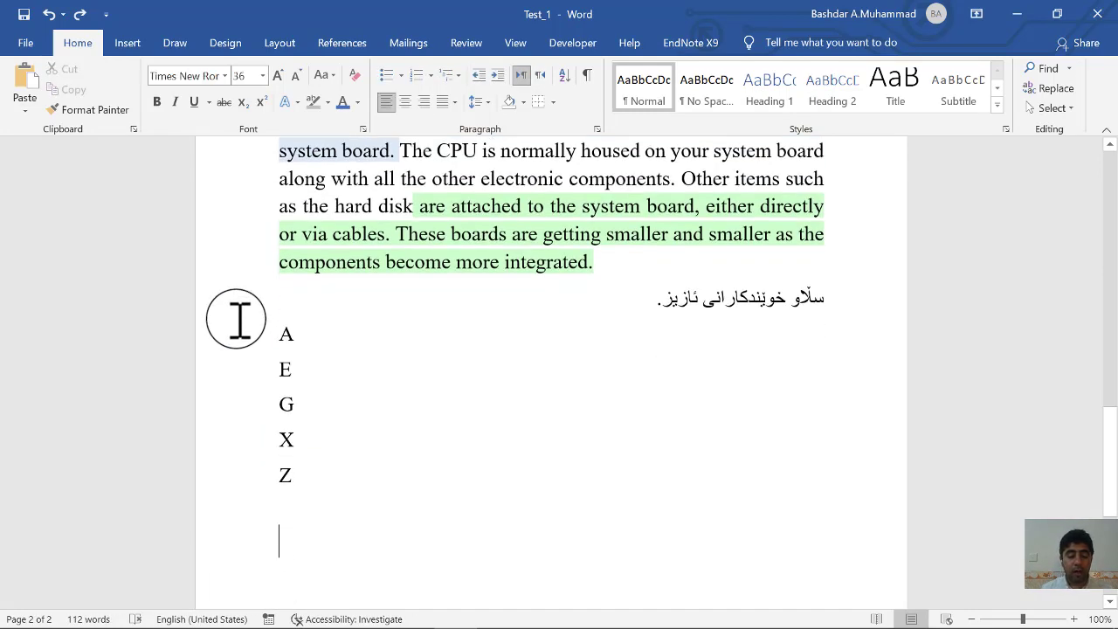
key("ctrl+v")
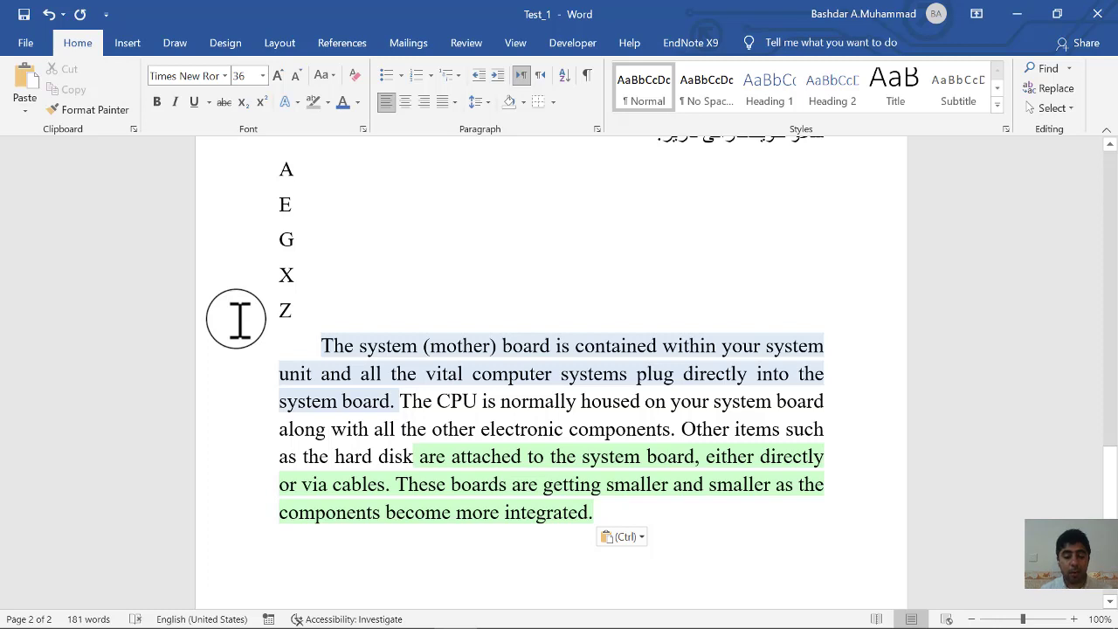
Try No Spacing, Heading 1 and Heading 2 on the pasted paragraph, ending with Heading 3
left_click_drag(583, 512, 330, 349)
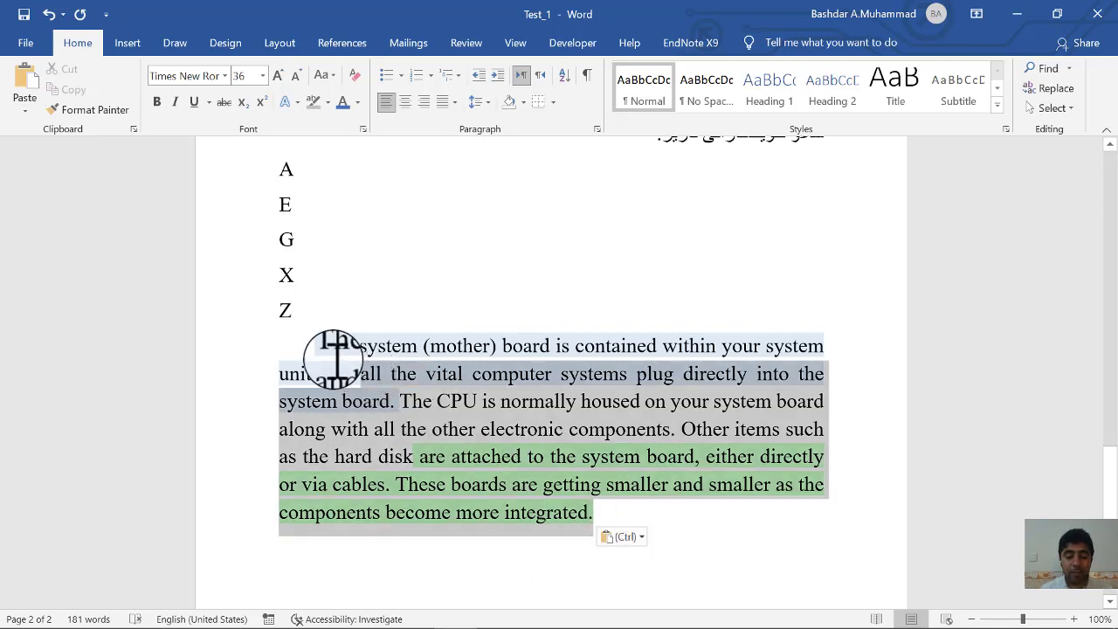
left_click(706, 105)
left_click(760, 103)
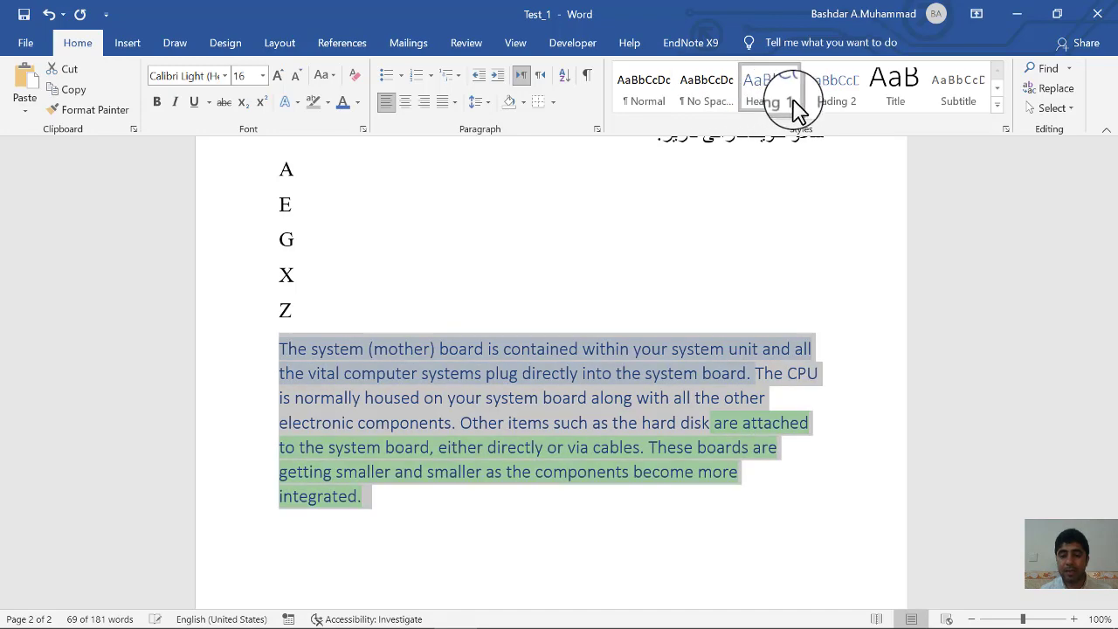
left_click(825, 103)
left_click(895, 103)
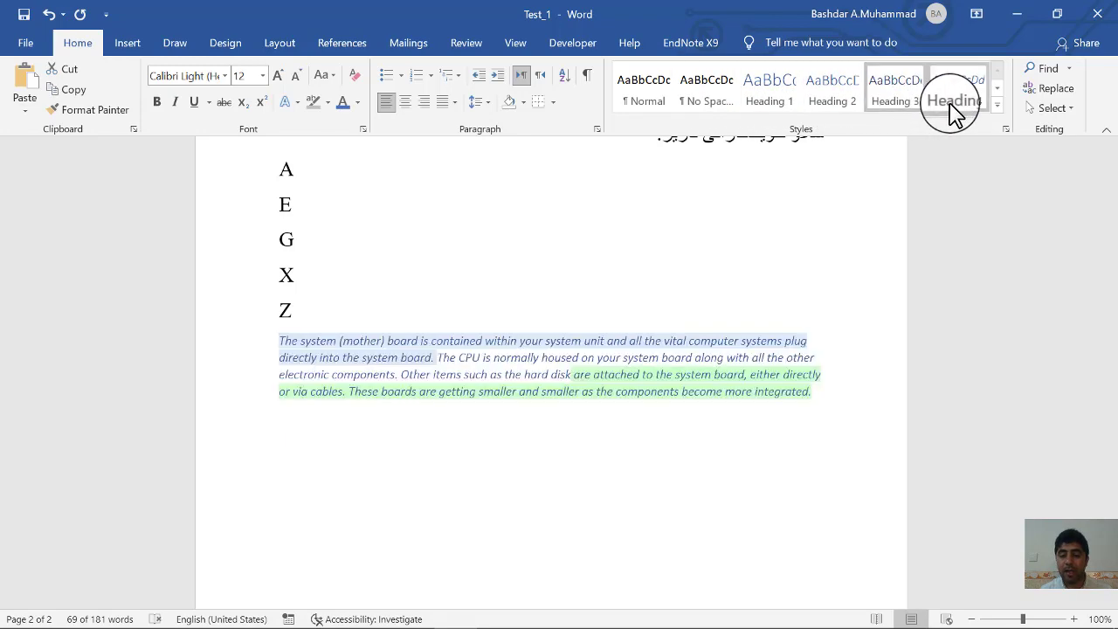
left_click(996, 121)
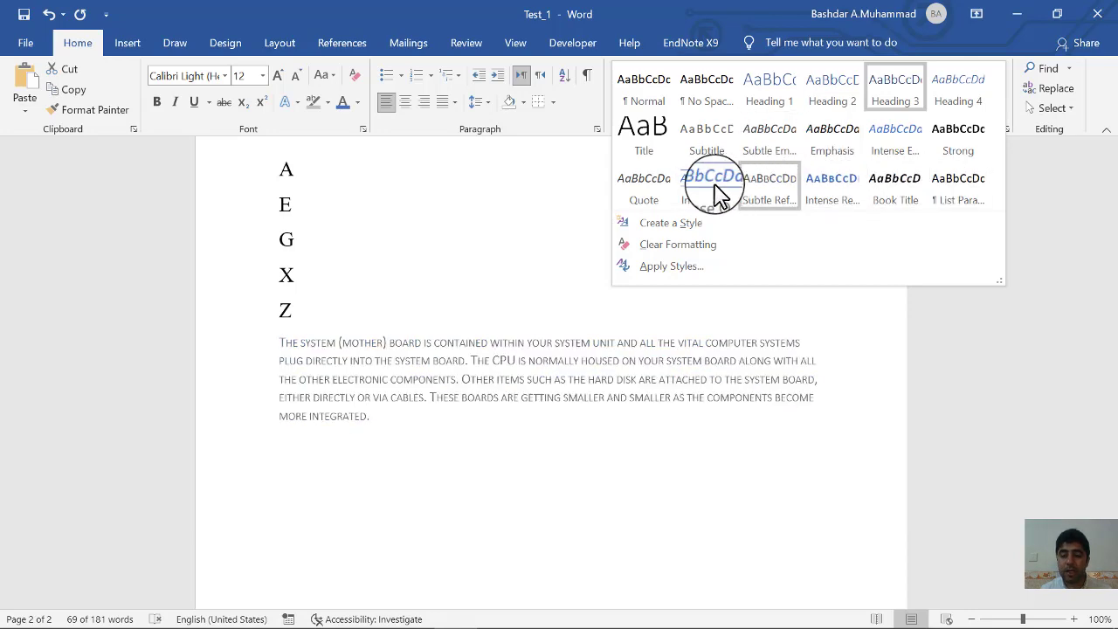
Open Create New Style from Formatting, view its Modify settings, and close without saving
left_click(679, 223)
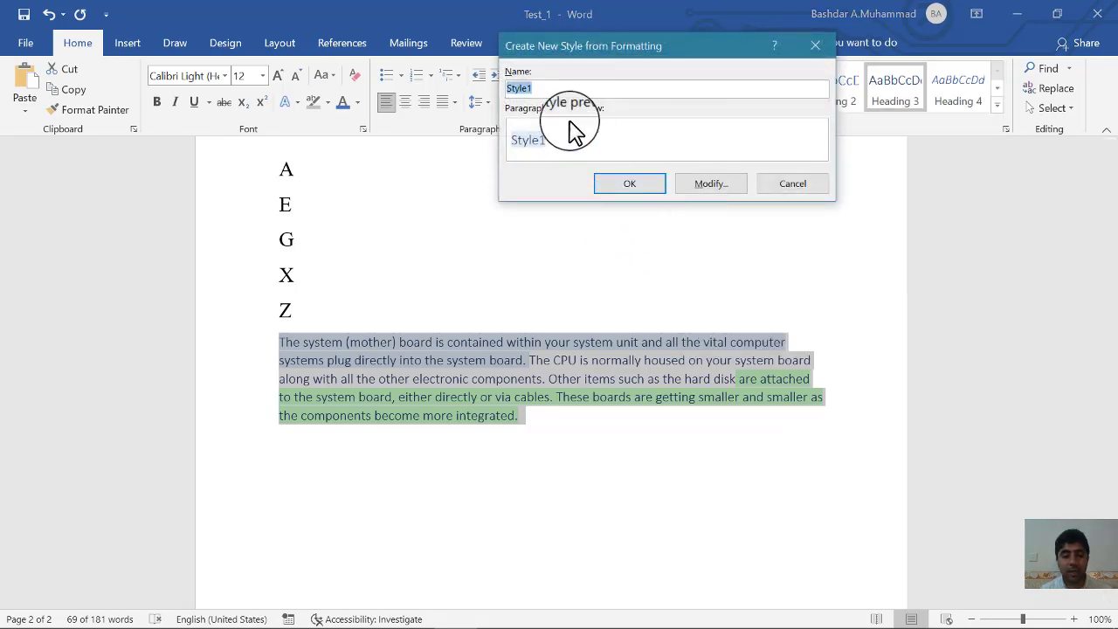
left_click(720, 188)
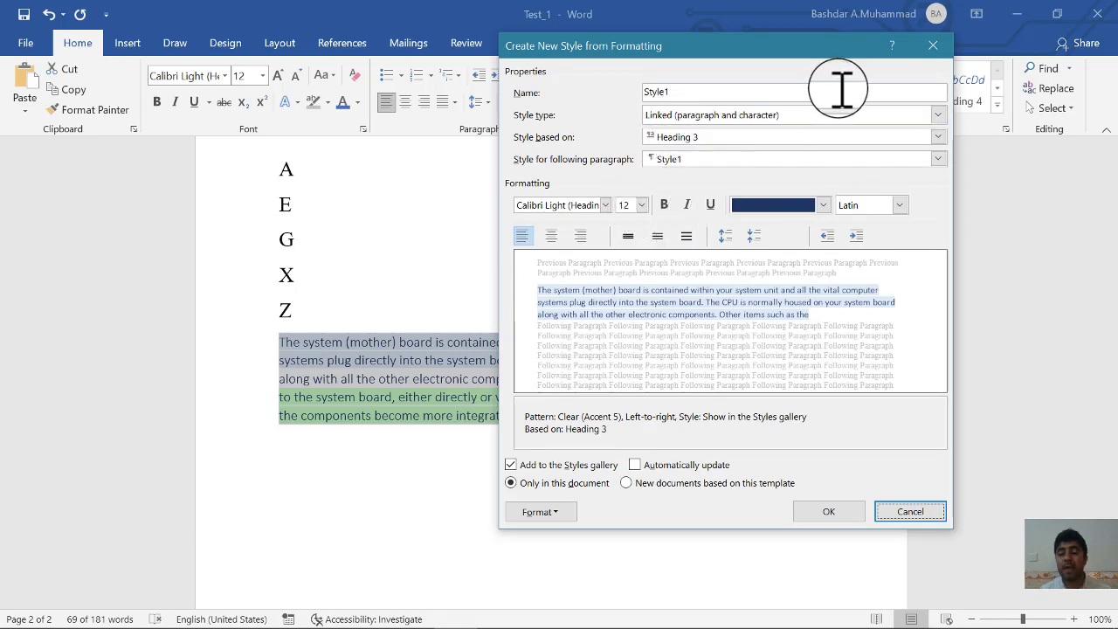
left_click(932, 45)
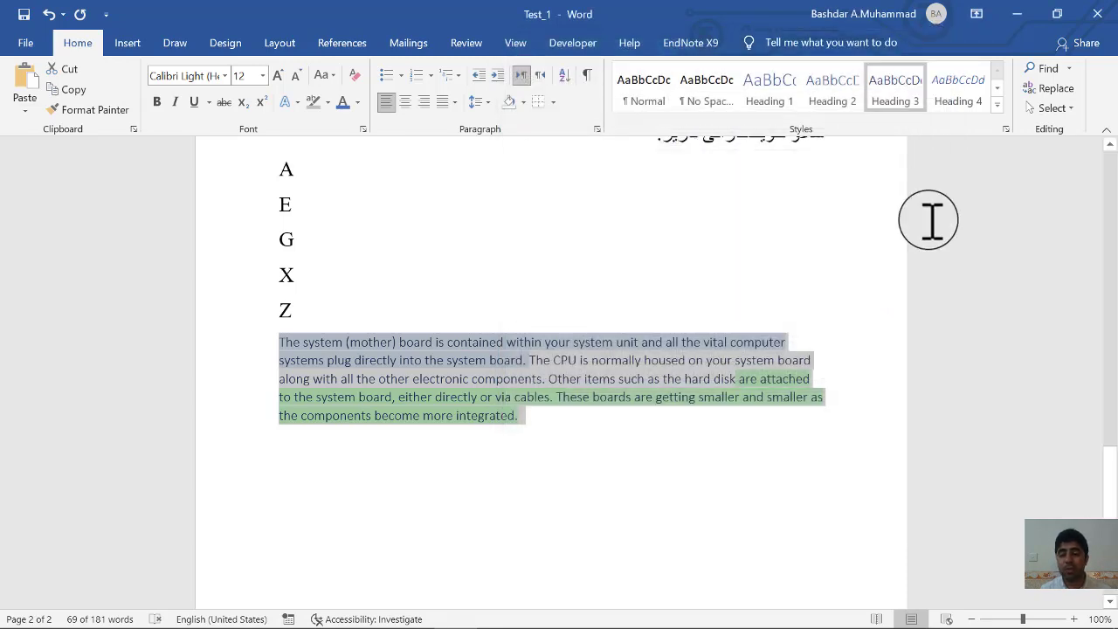
left_click_drag(1107, 478, 1102, 462)
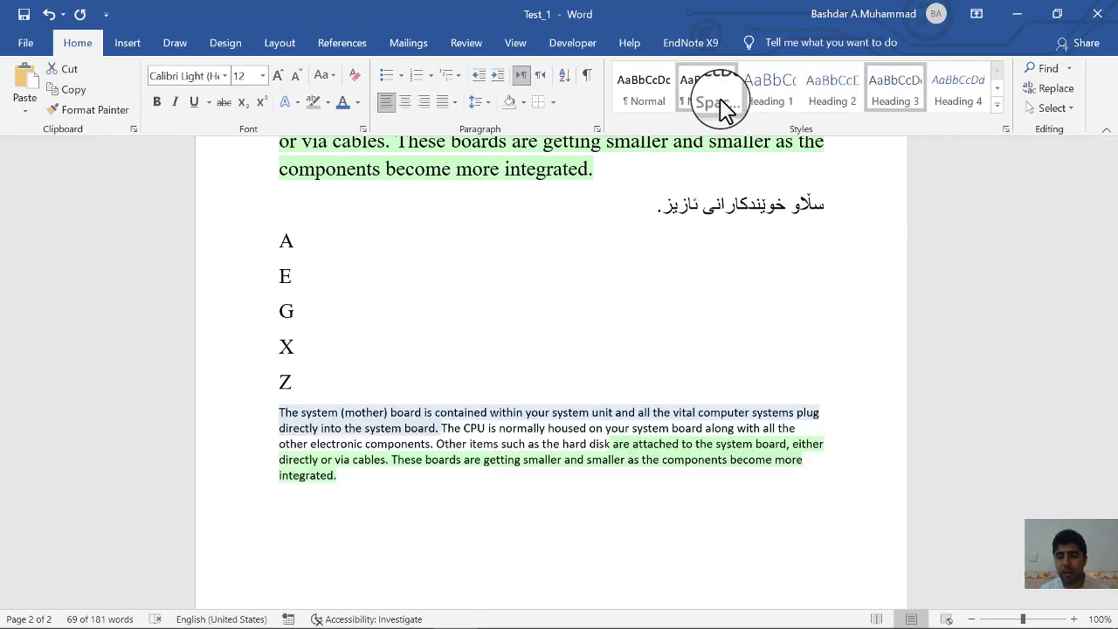
Apply the Intense Quote style to the pasted paragraph from the Styles gallery
left_click(996, 105)
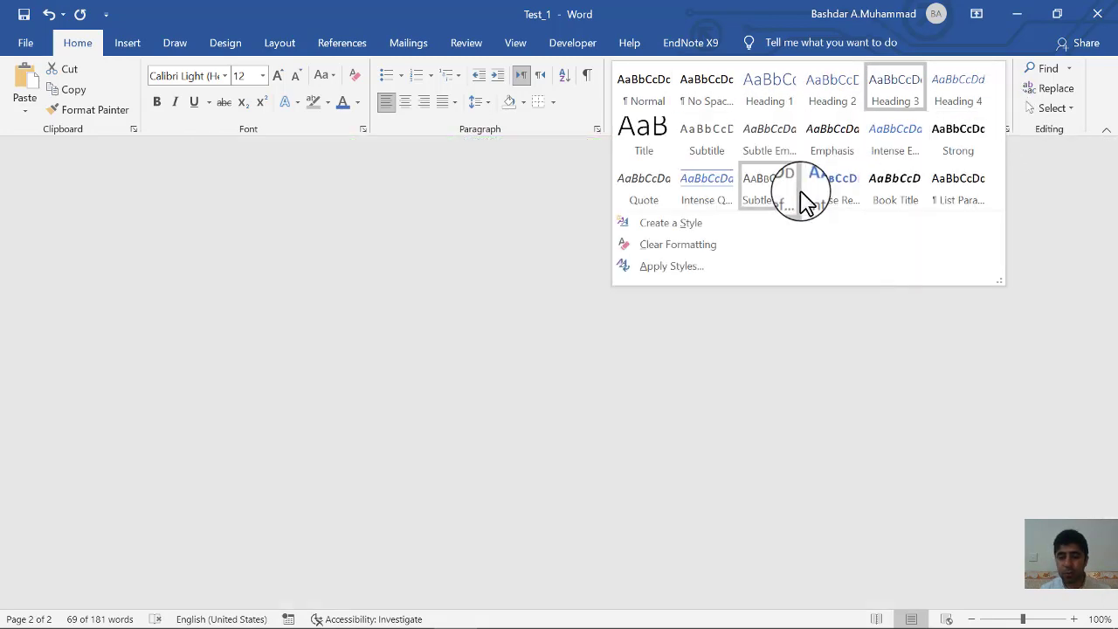
left_click(723, 201)
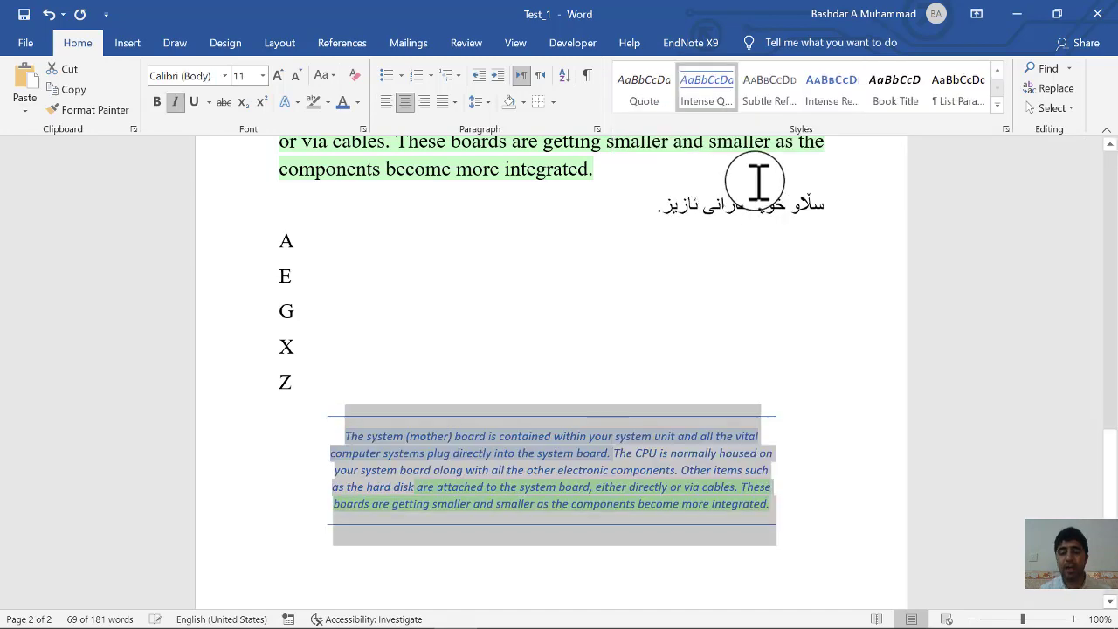
left_click(996, 112)
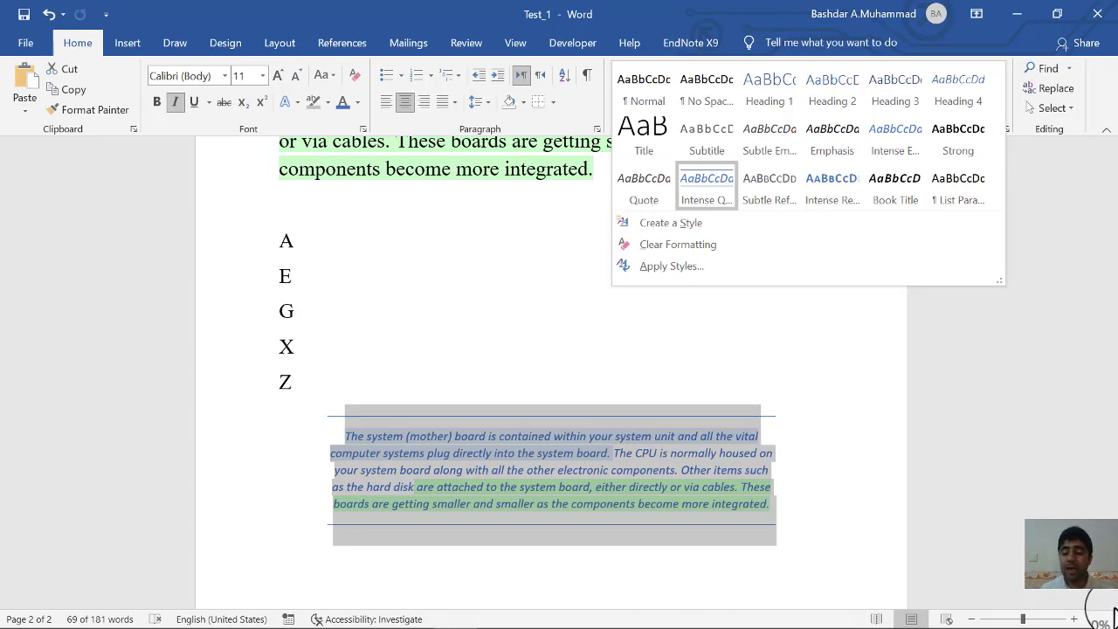
left_click(908, 489)
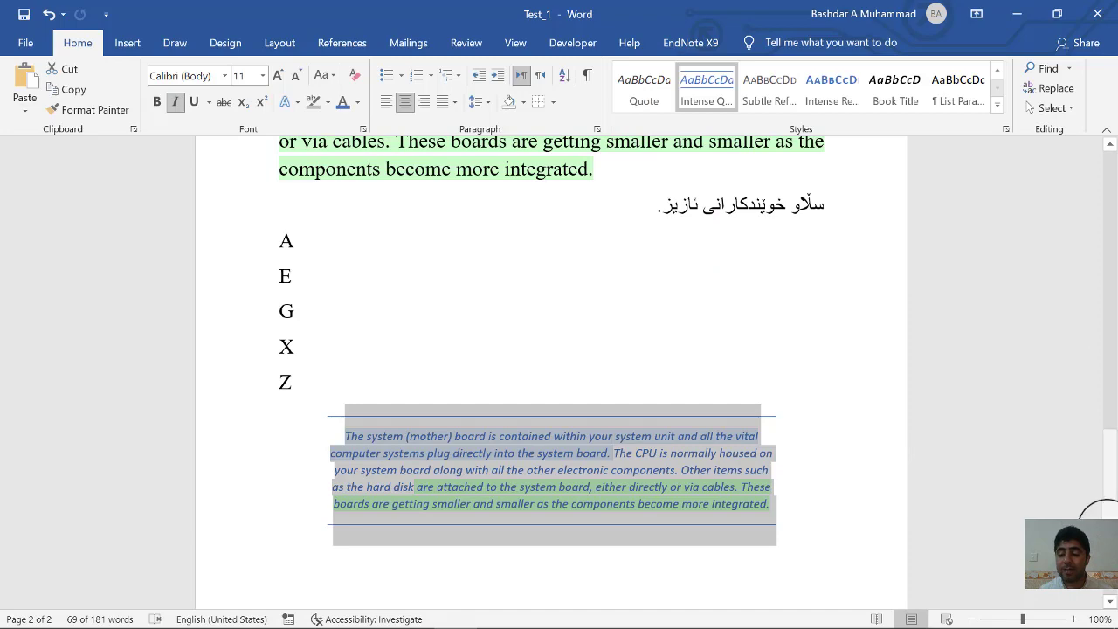
left_click_drag(1105, 517, 1075, 326)
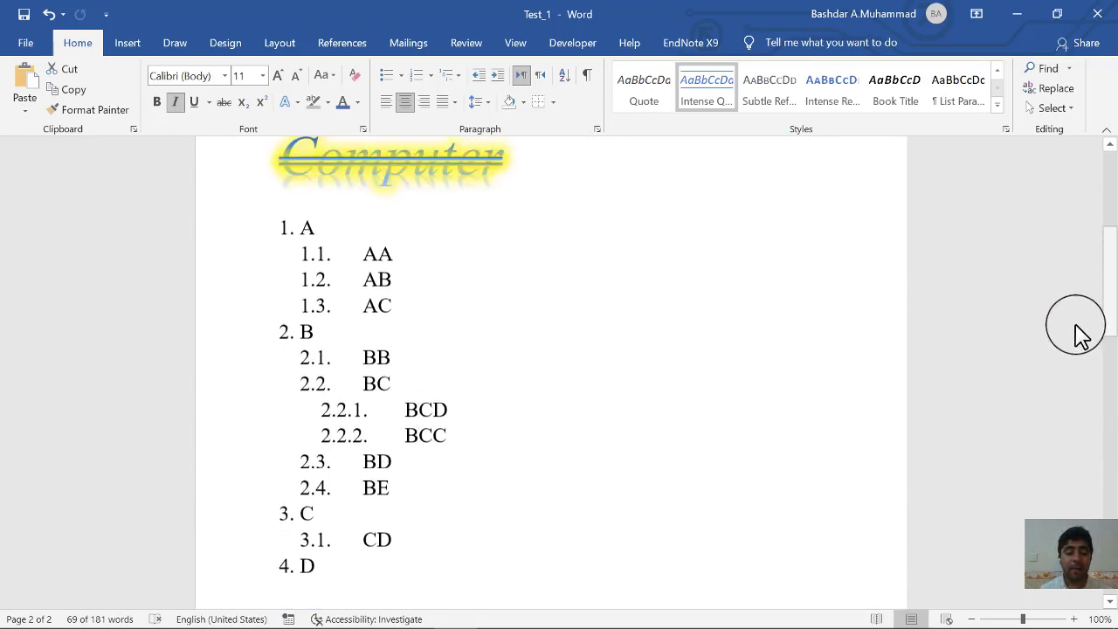
Style line A as Heading 1, AA as Heading 2 and AB as Heading 3
scroll(576, 282, "up", 1)
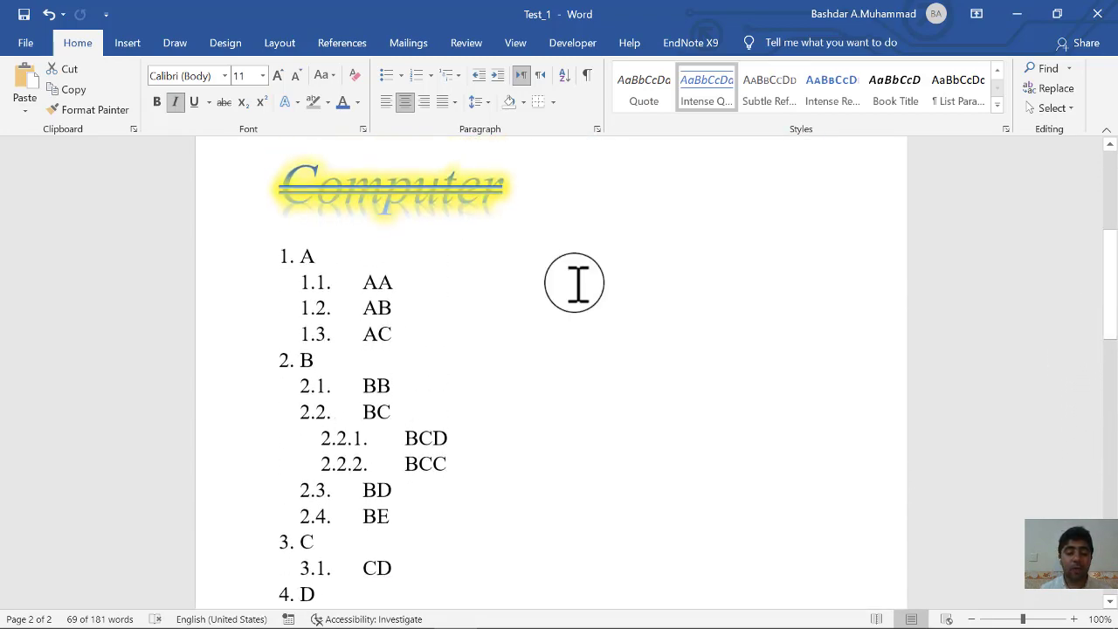
double_click(304, 253)
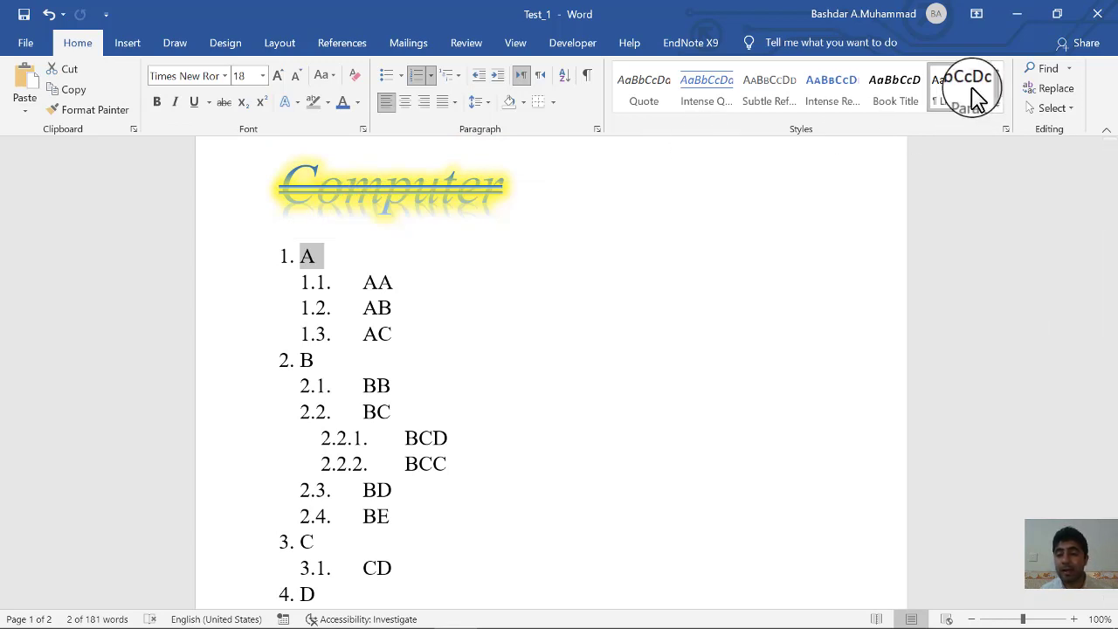
left_click(996, 107)
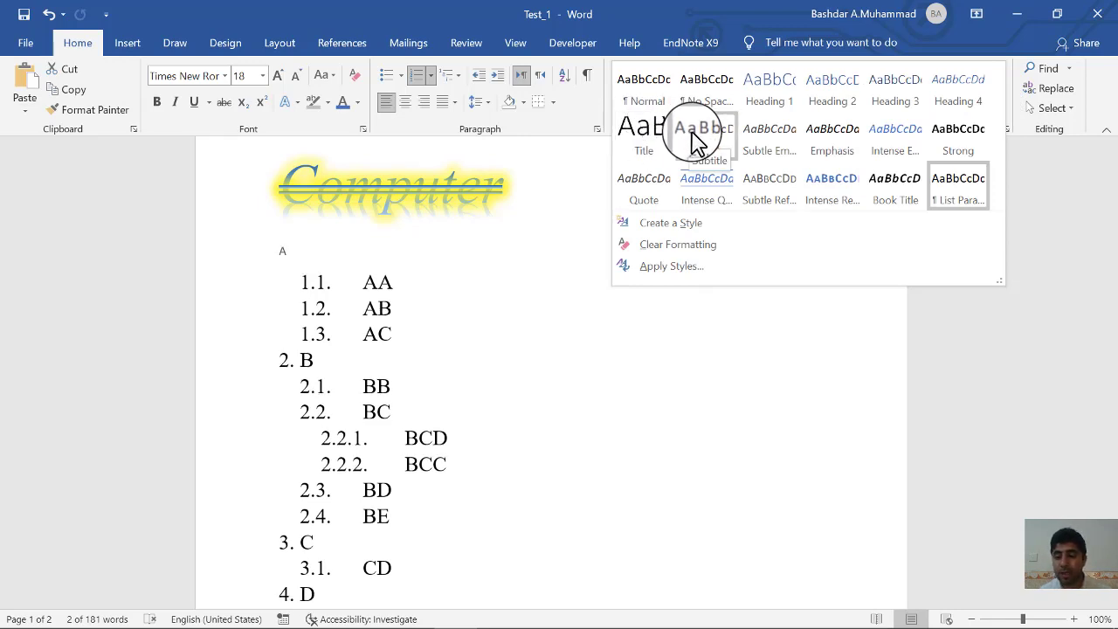
left_click(765, 108)
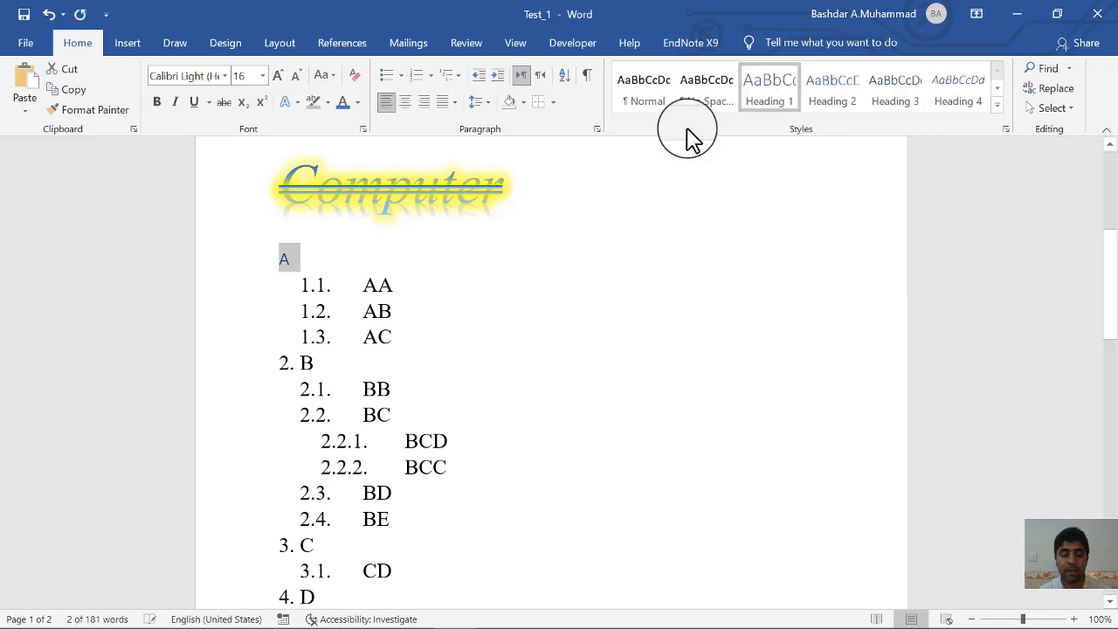
double_click(374, 285)
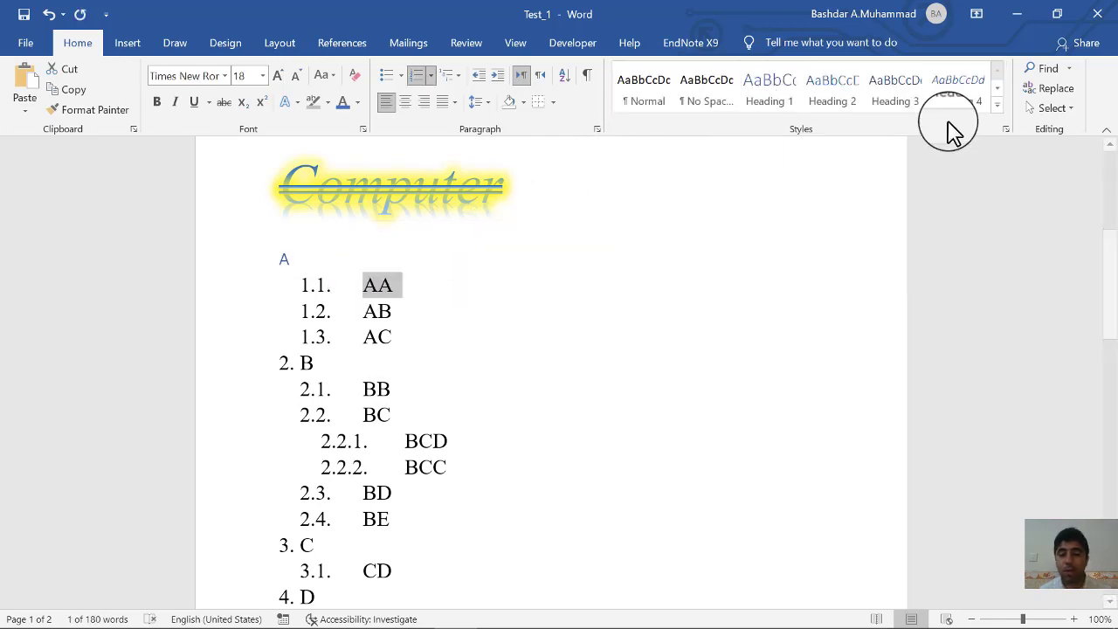
left_click(854, 106)
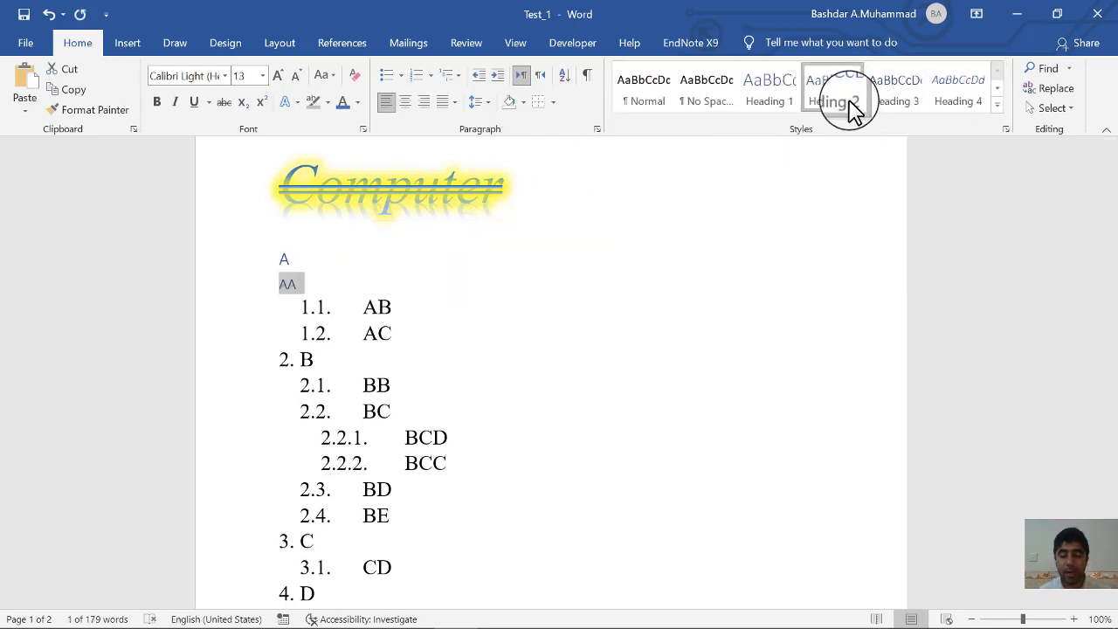
left_click(401, 306)
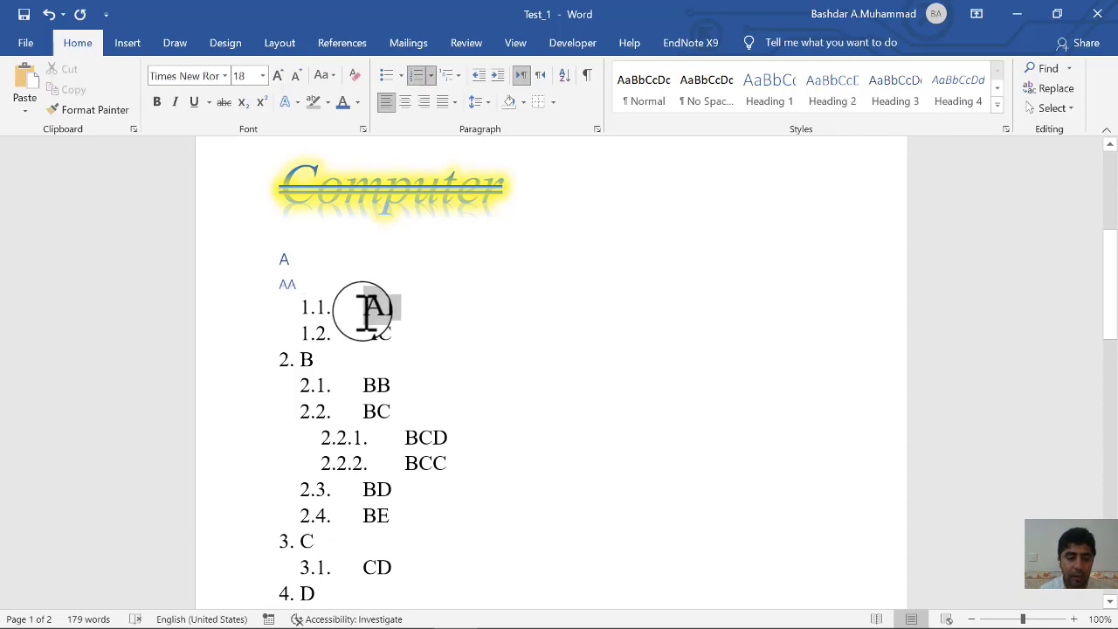
left_click(305, 307)
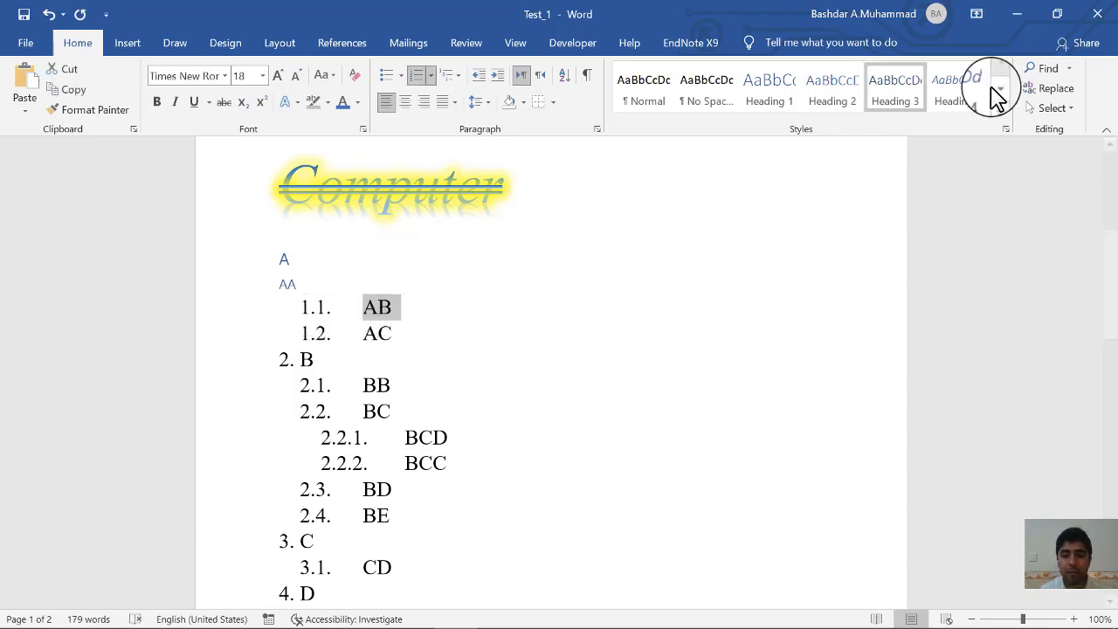
left_click(919, 102)
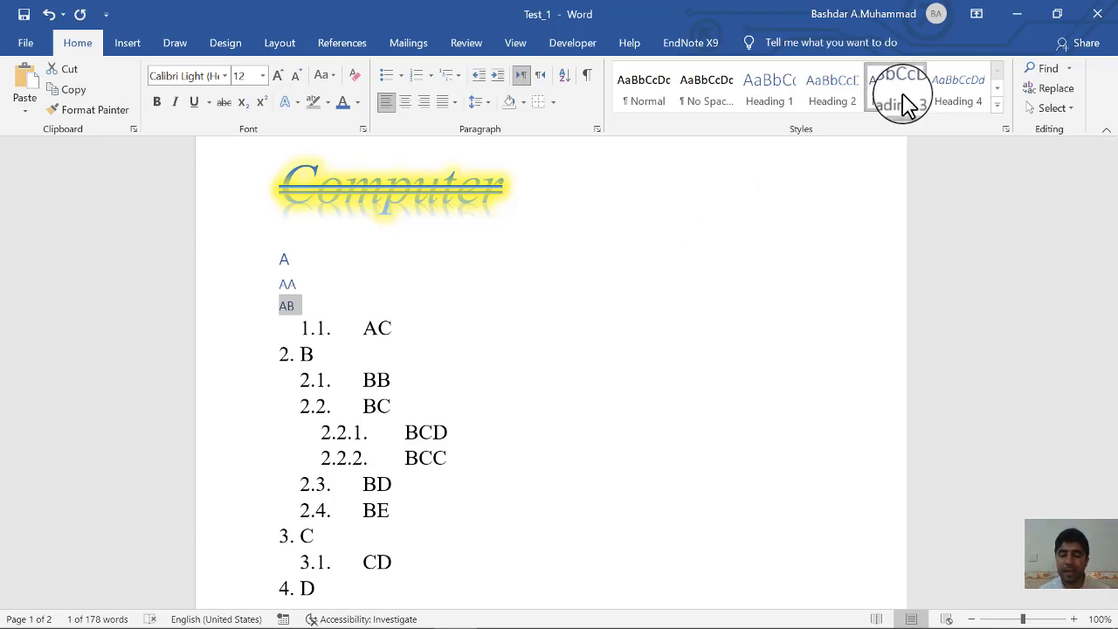
Demote AB under AA, test collapsing and expanding both headings, and reapply Heading 2 to AA
left_click(279, 284)
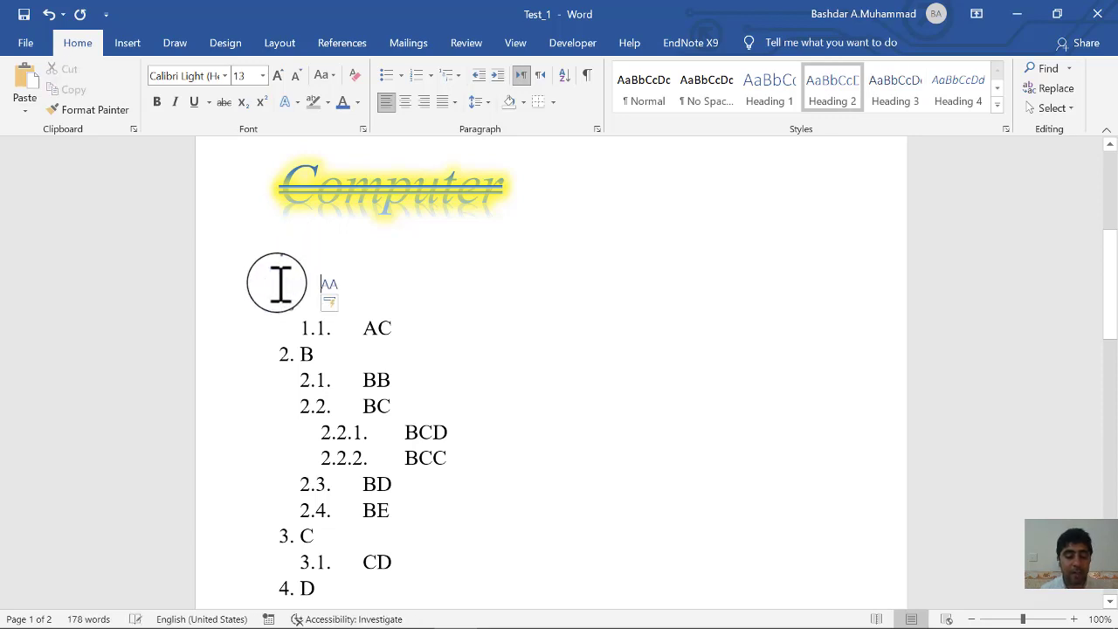
left_click(268, 306)
left_click(269, 306)
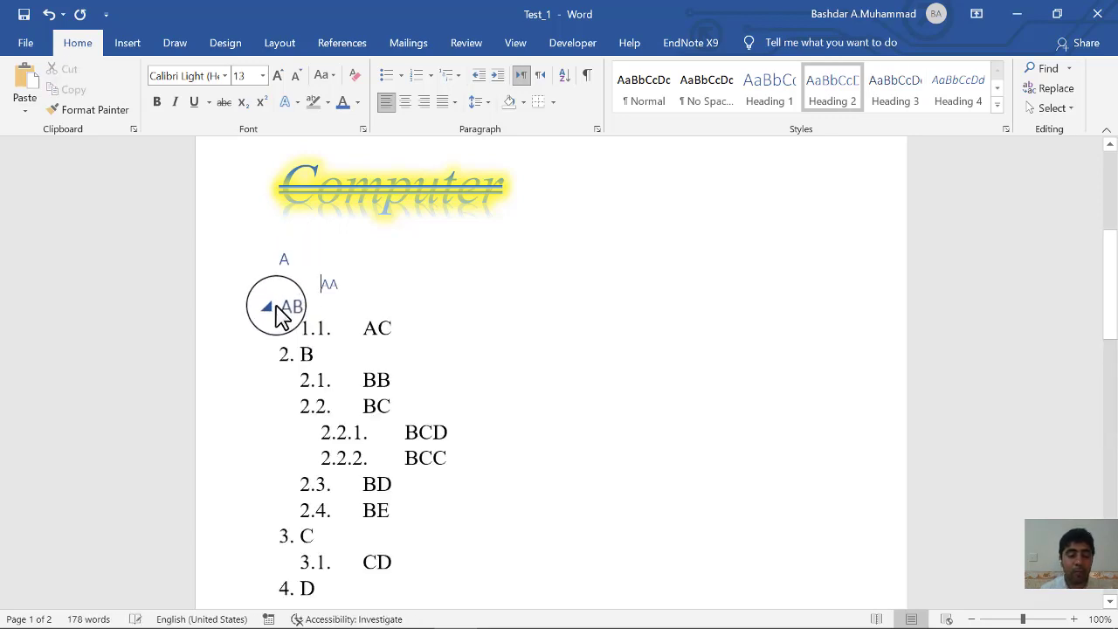
left_click(281, 305)
key("Tab")
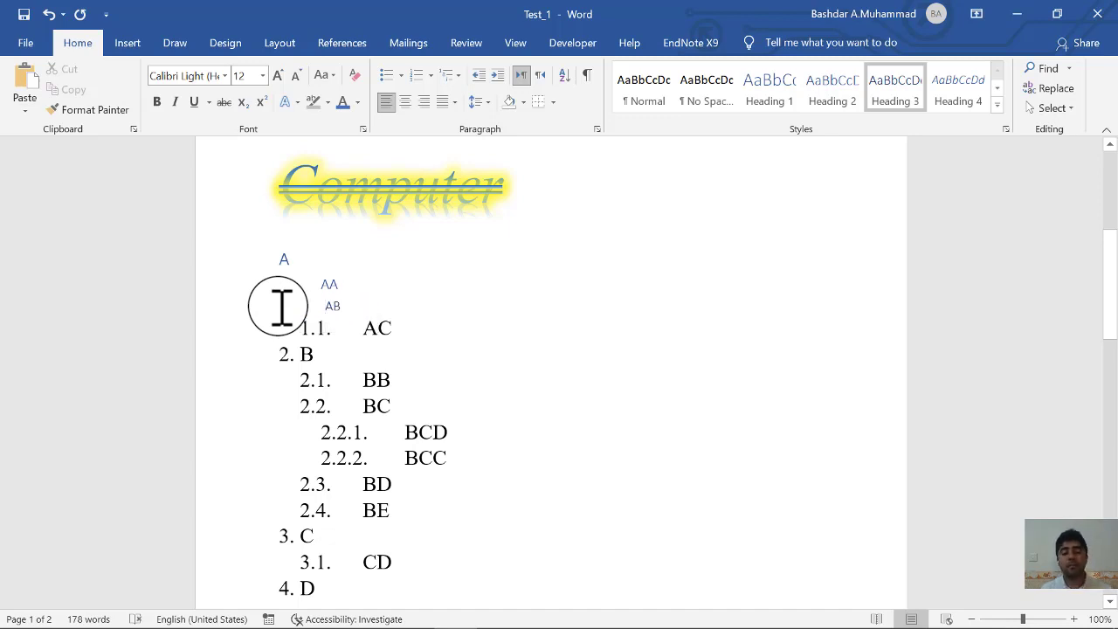
left_click(316, 292)
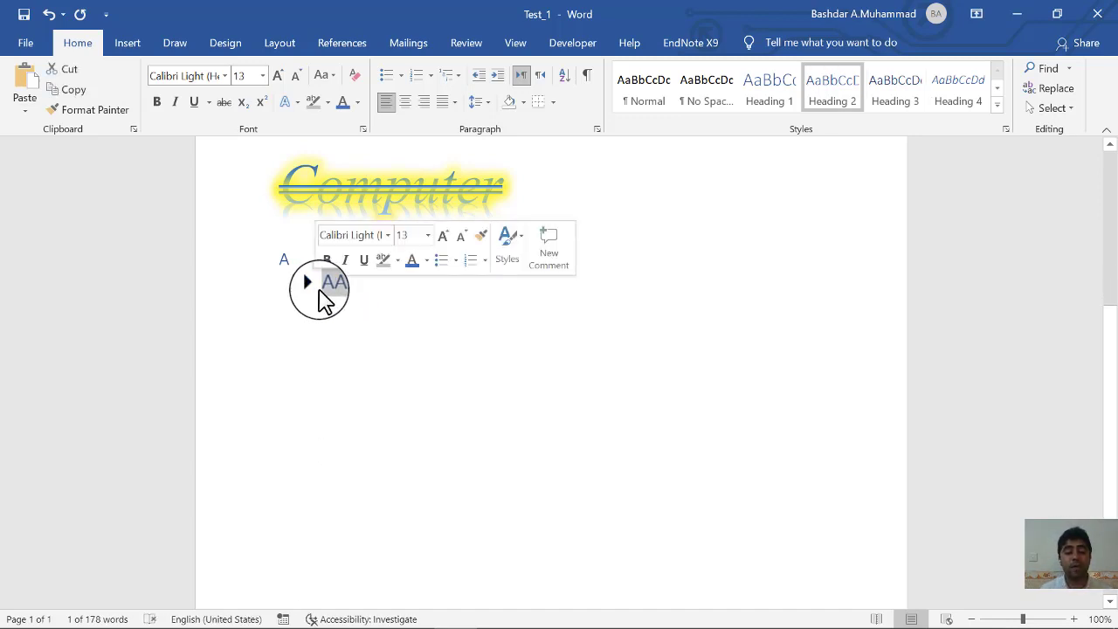
left_click(311, 292)
left_click(311, 285)
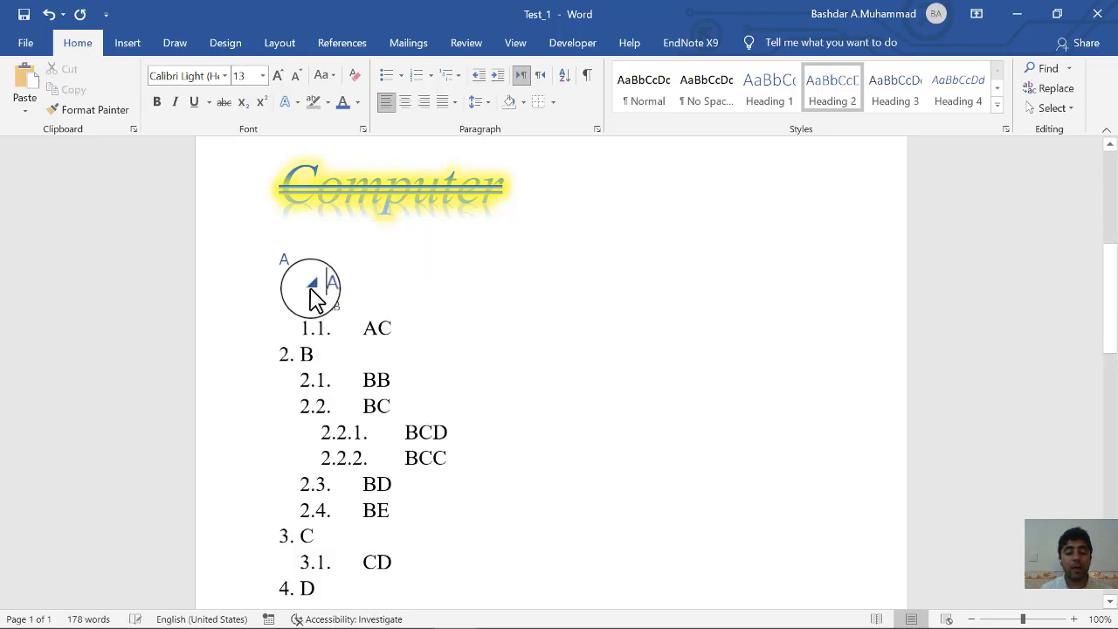
left_click(316, 309)
left_click(316, 310)
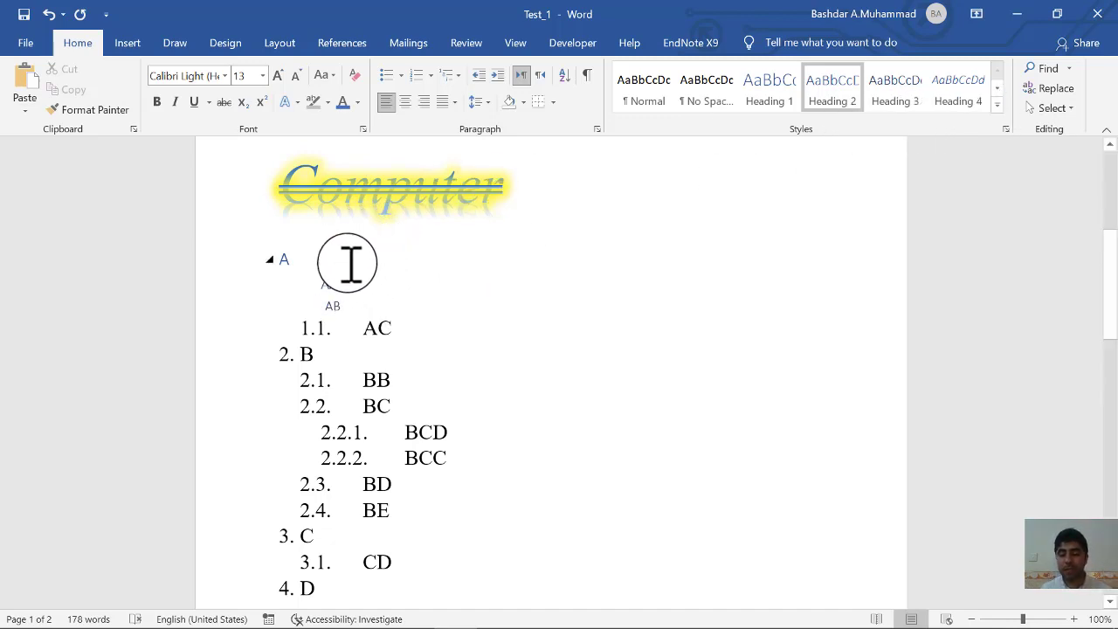
left_click(852, 114)
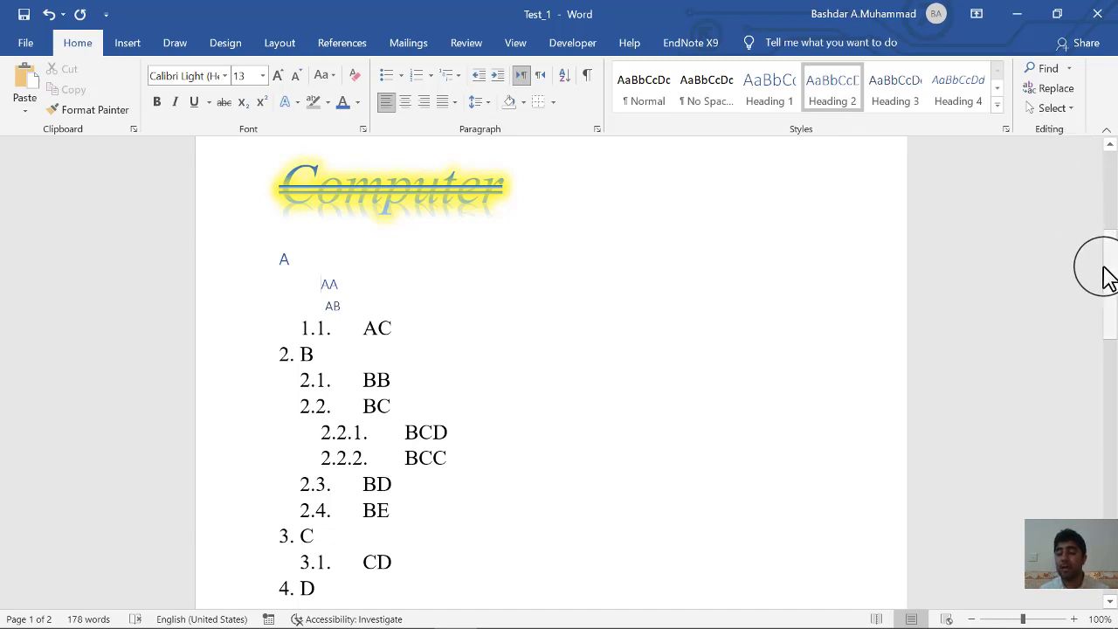
Select the word 'housed' in the body text, then return to the top Computer heading
mouse_move(1107, 275)
left_mouse_down()
mouse_move(1102, 403)
mouse_move(1091, 407)
left_mouse_up()
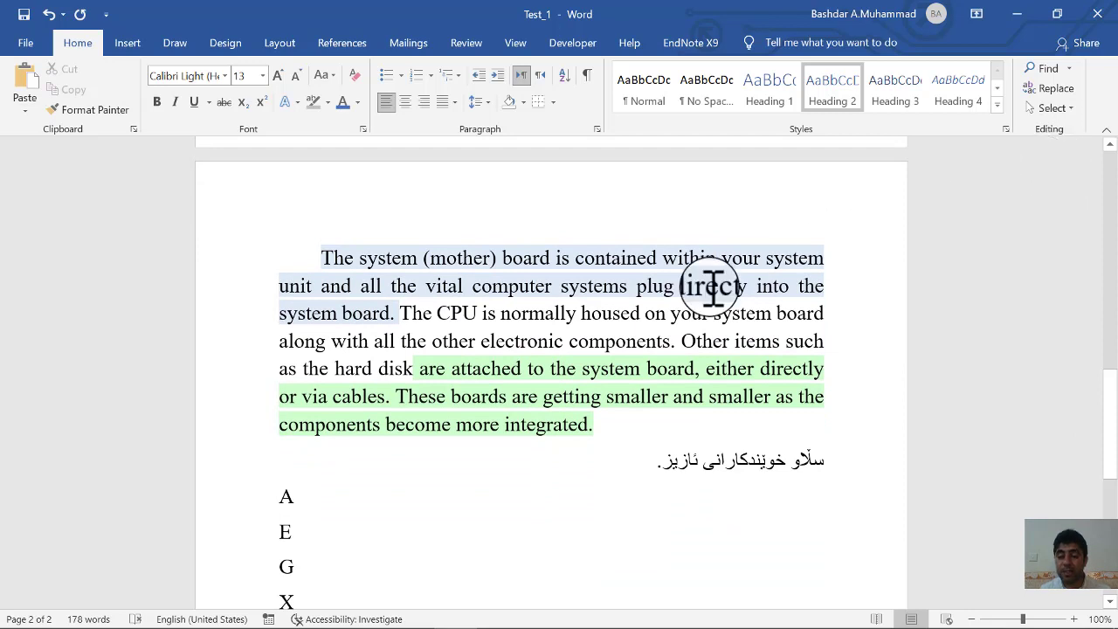
double_click(611, 314)
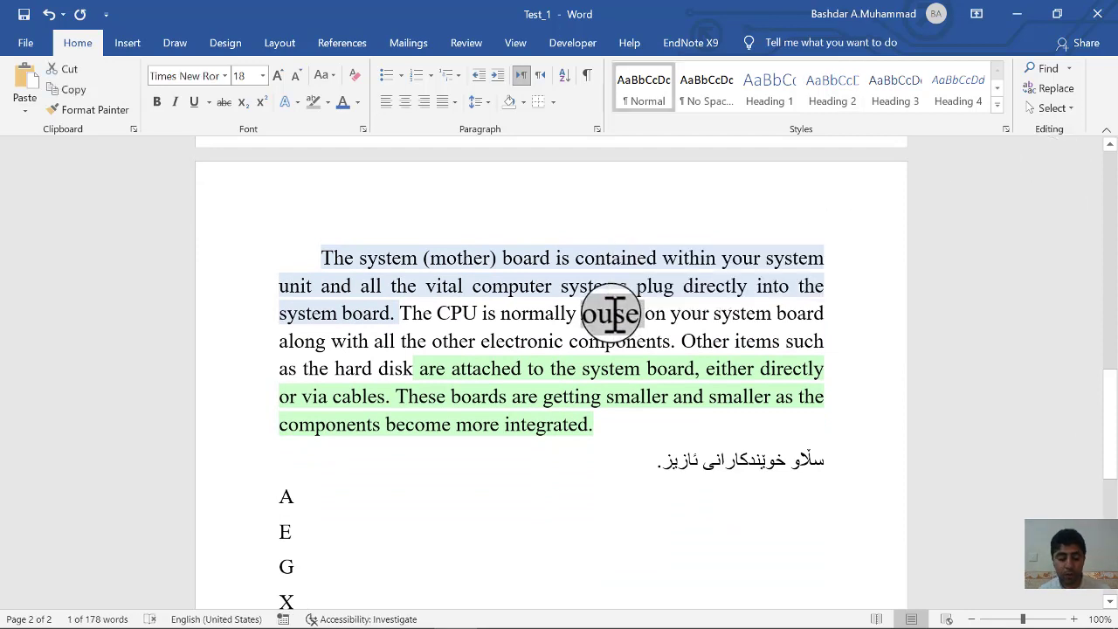
left_click_drag(1102, 393, 1092, 144)
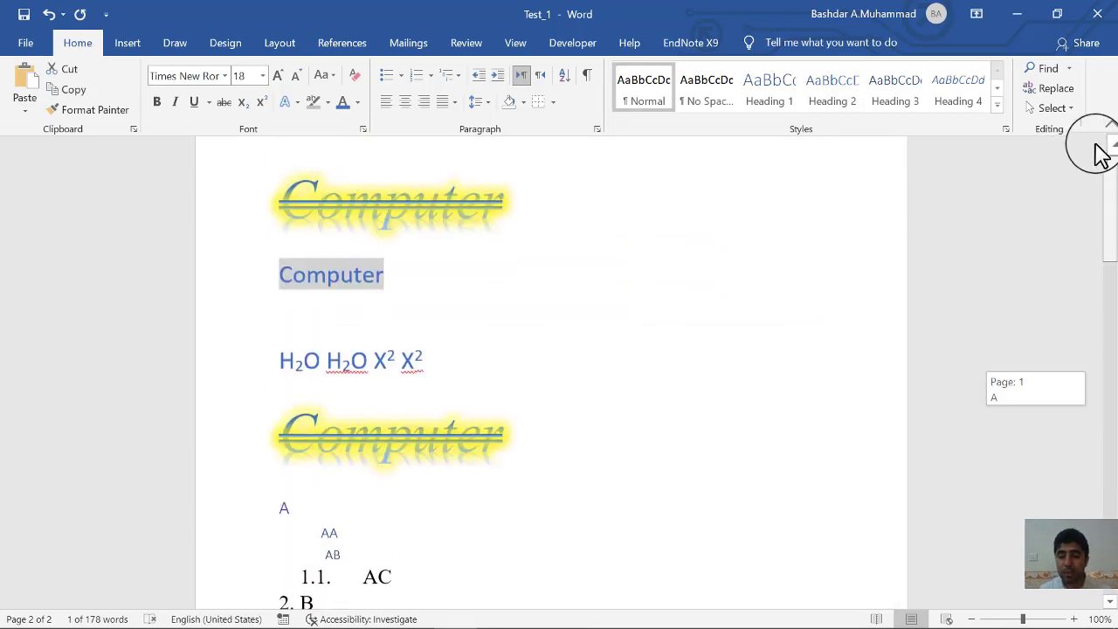
left_click(717, 302)
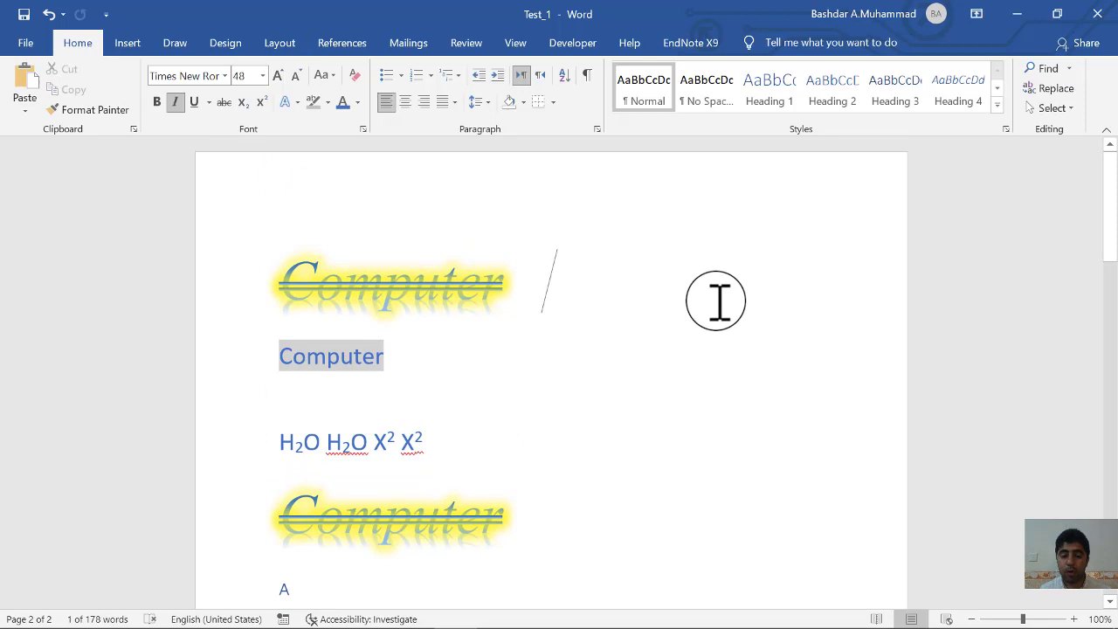
left_click(1052, 70)
left_click(218, 192)
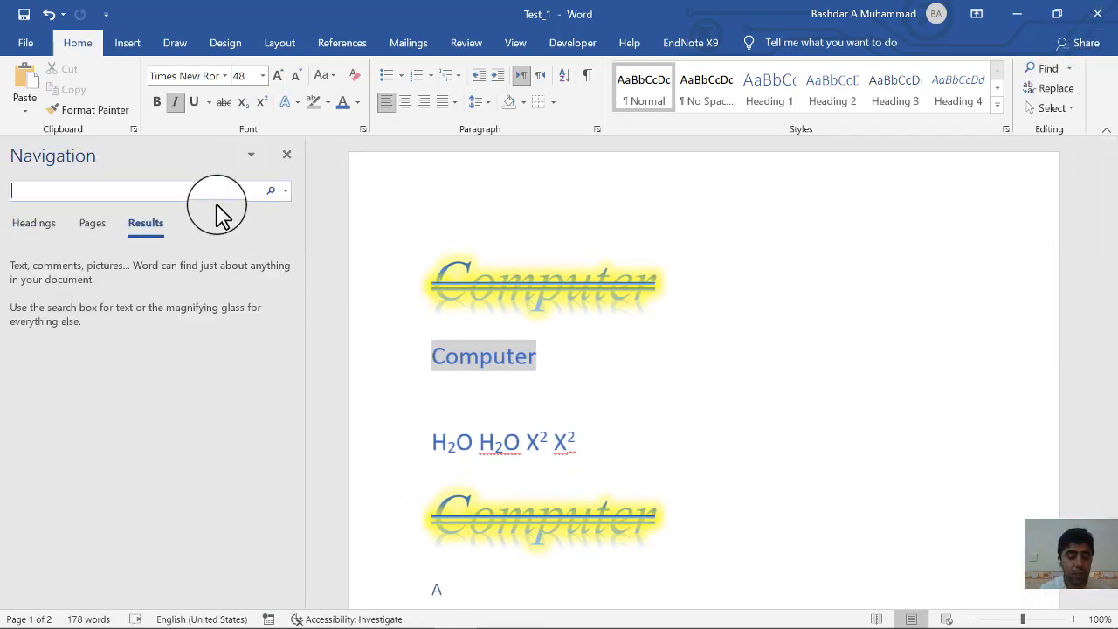
type("housed")
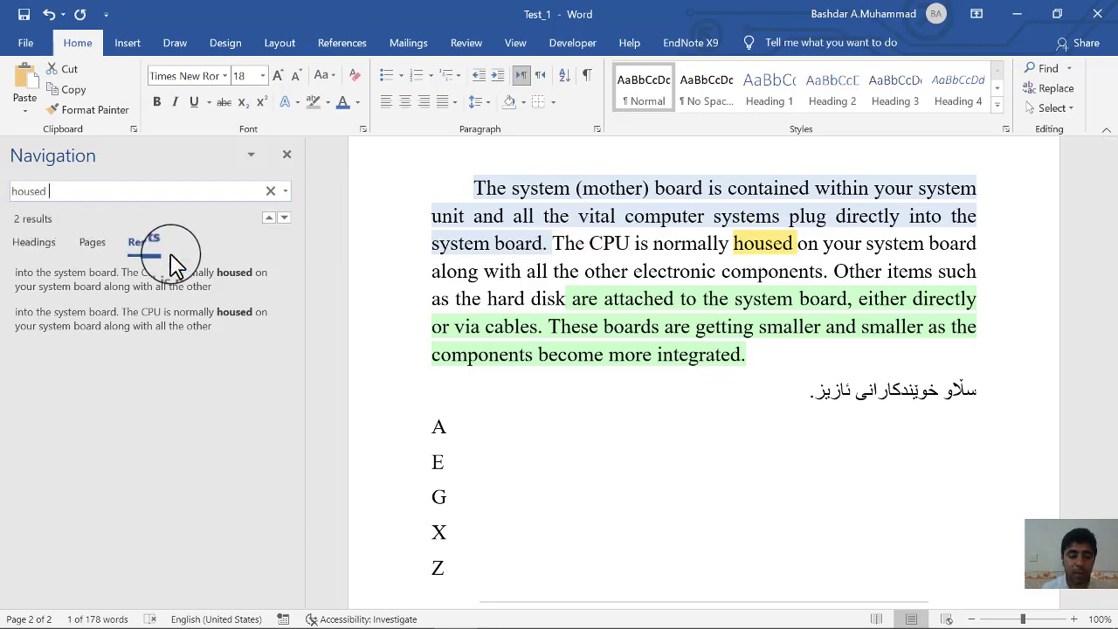
left_click(213, 299)
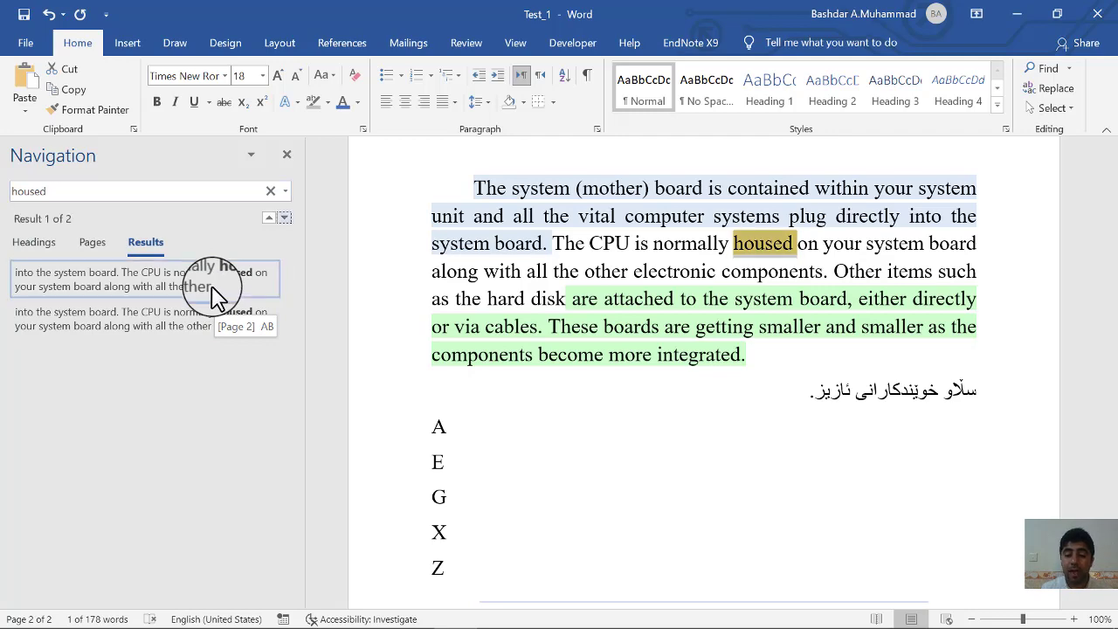
key("Down")
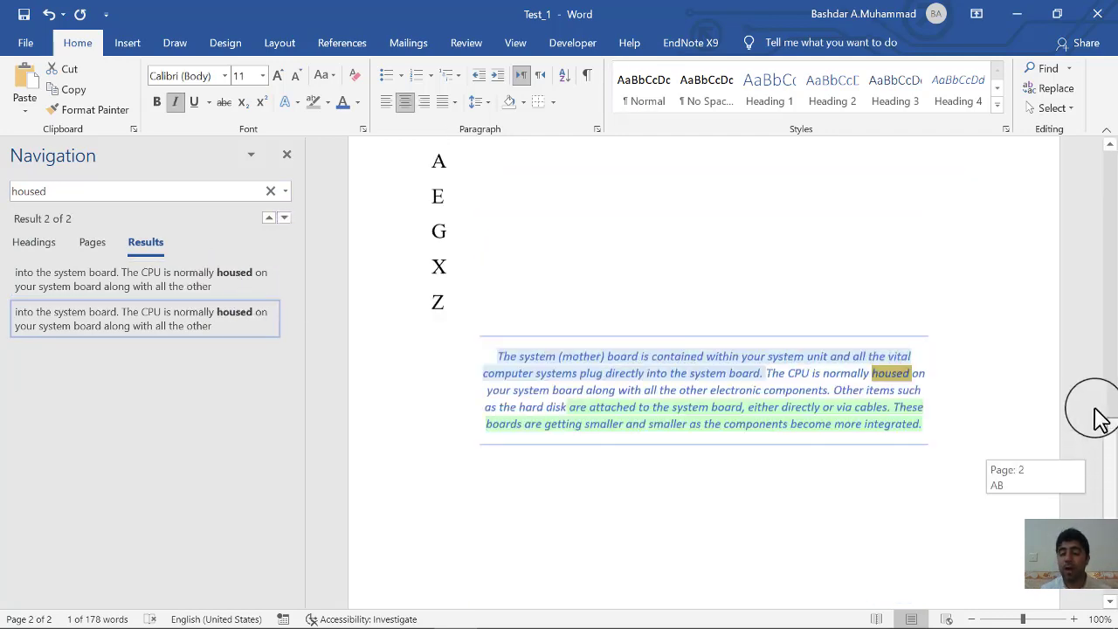
mouse_move(1109, 493)
left_mouse_down()
mouse_move(1109, 402)
mouse_move(1072, 155)
left_mouse_up()
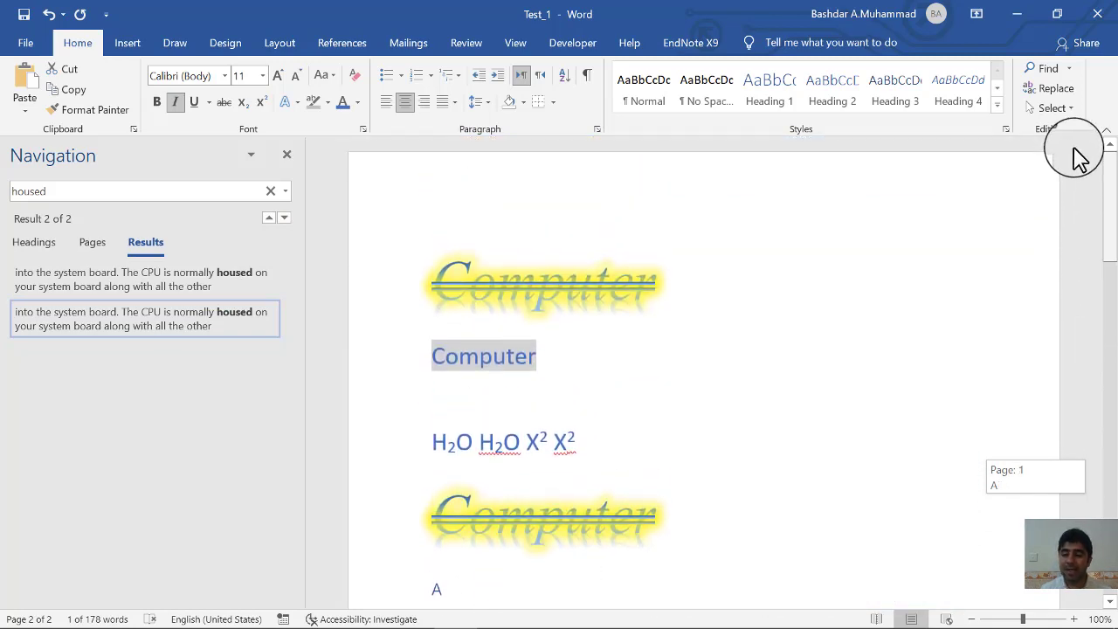
left_click(1052, 94)
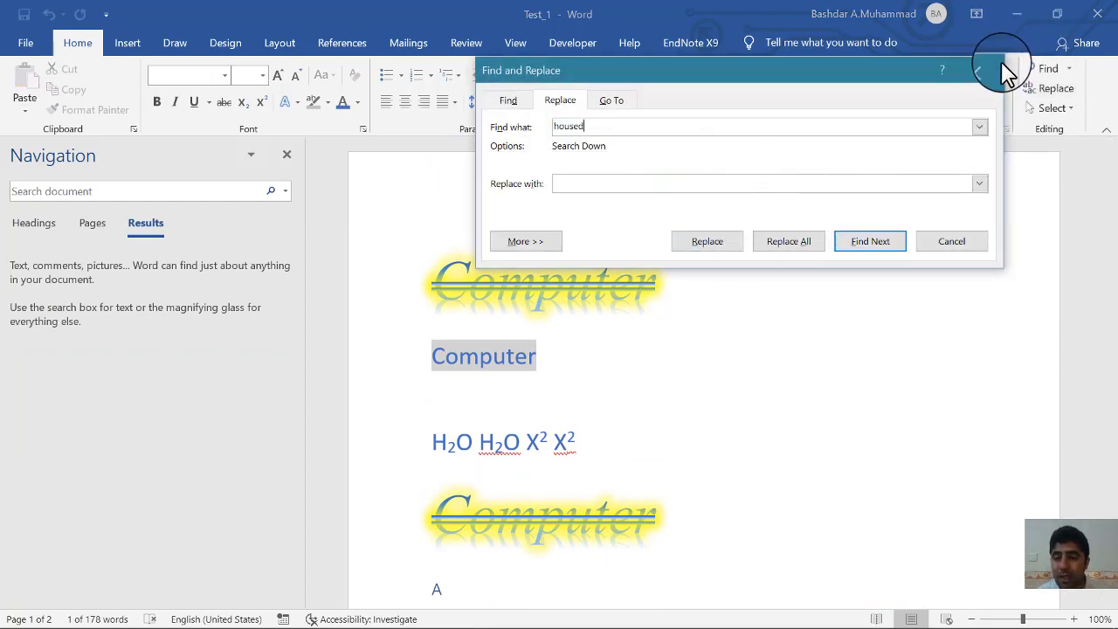
left_click(979, 69)
left_click_drag(1108, 245, 1105, 476)
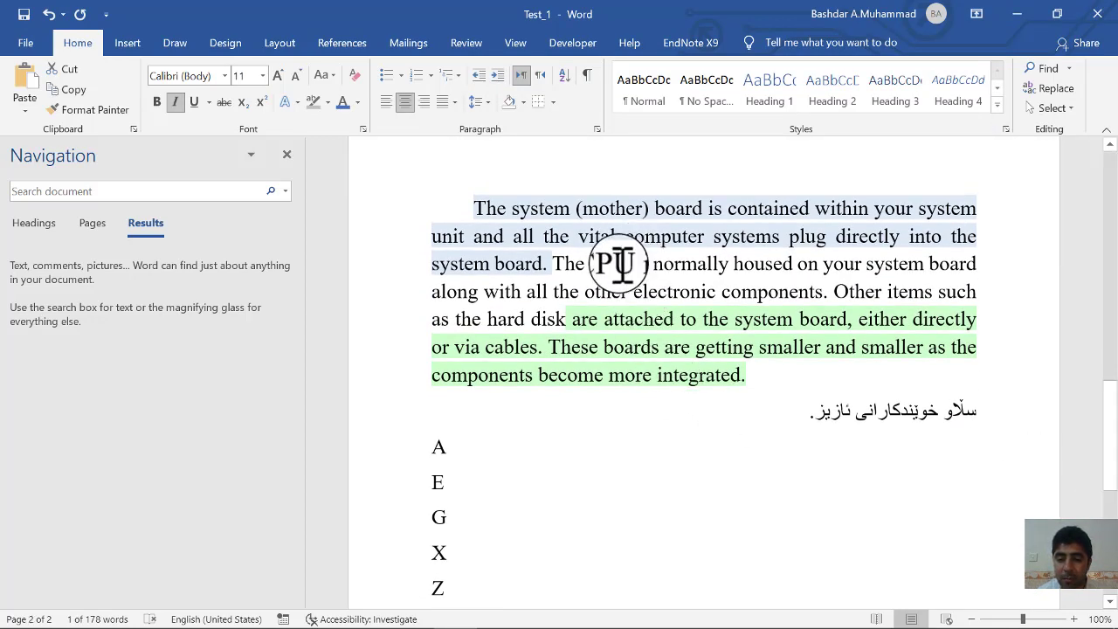
double_click(622, 264)
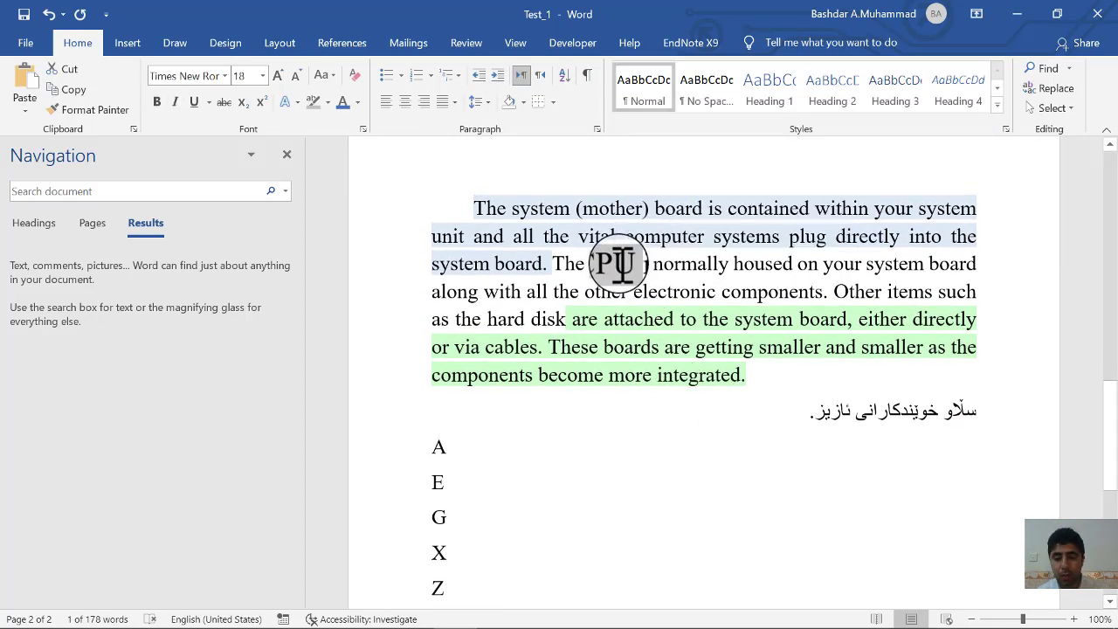
left_click_drag(1104, 419, 1102, 175)
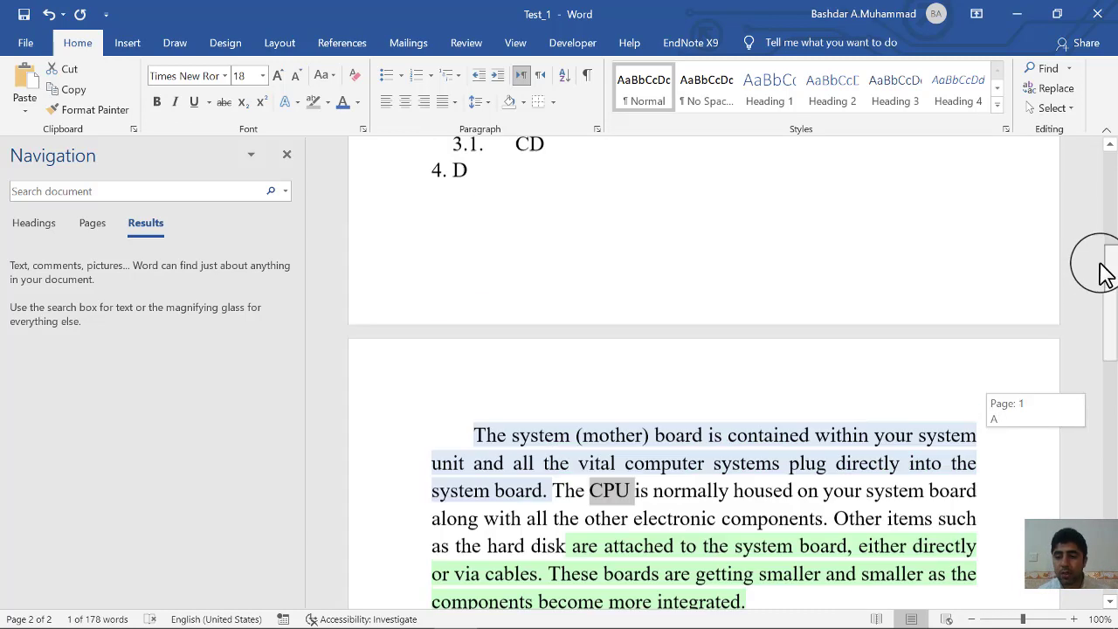
left_click(286, 155)
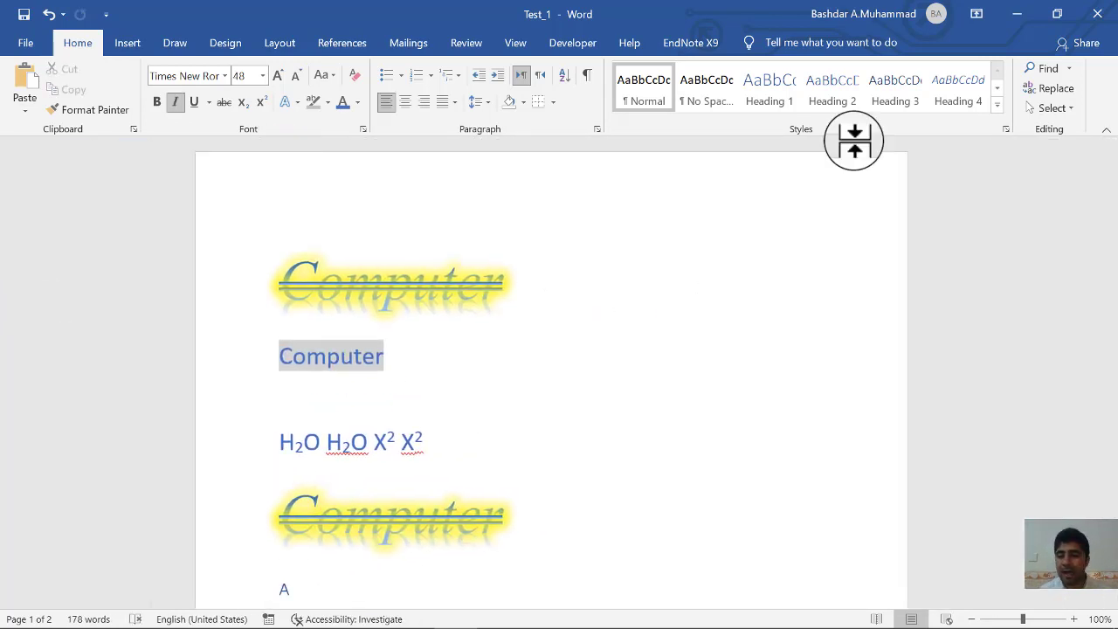
Set RAM as the replacement for CPU, replace the first match, then Replace All and confirm
left_click(1045, 88)
type("CPU")
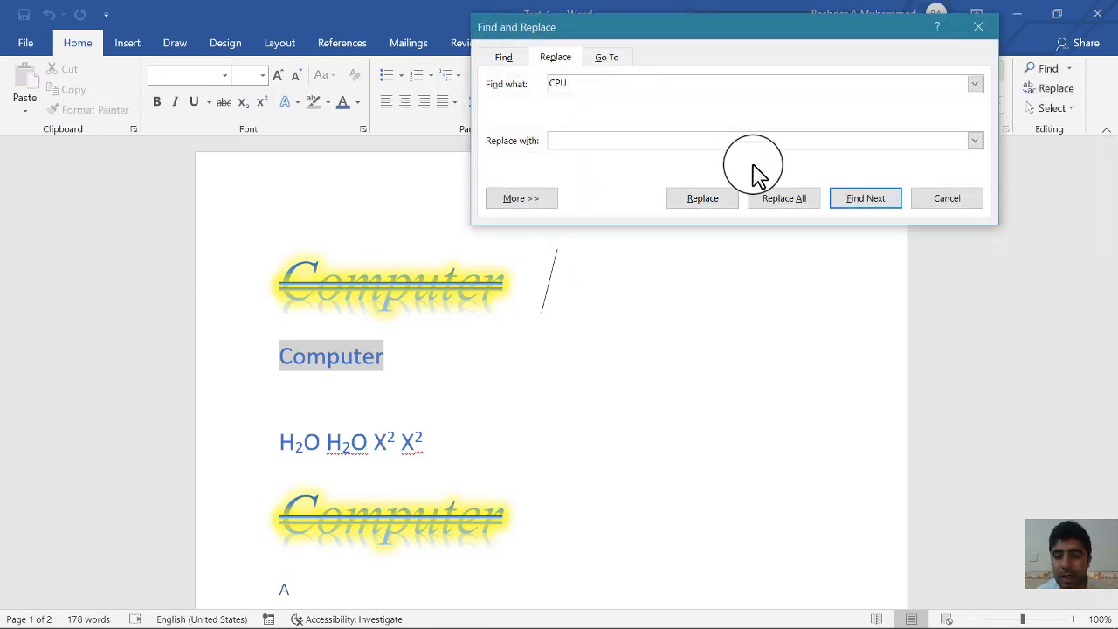
left_click(853, 203)
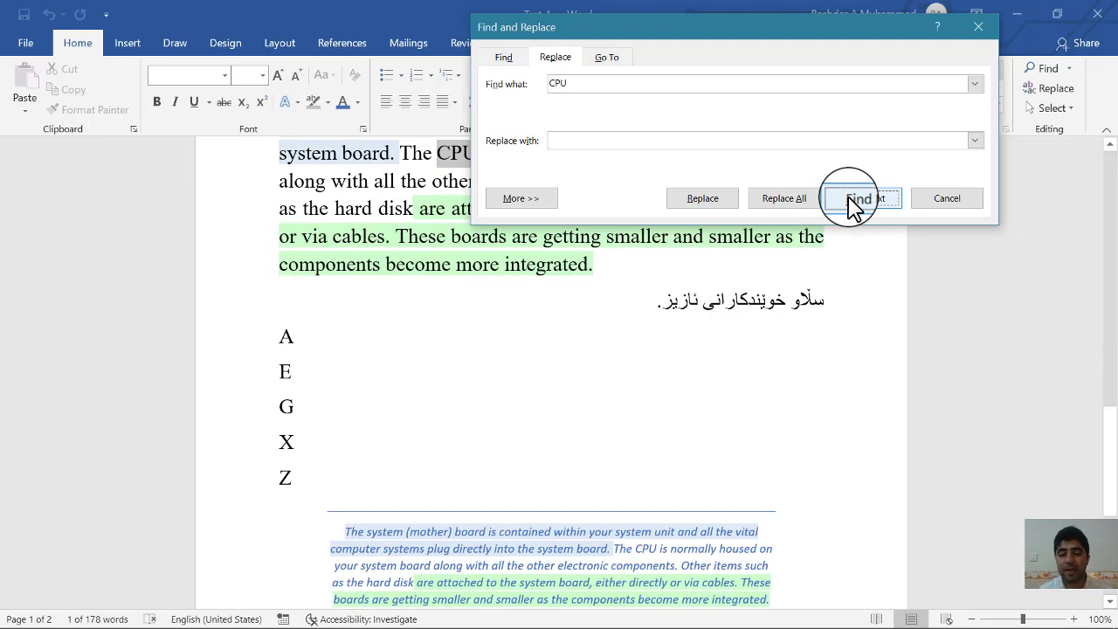
left_click_drag(727, 41, 814, 226)
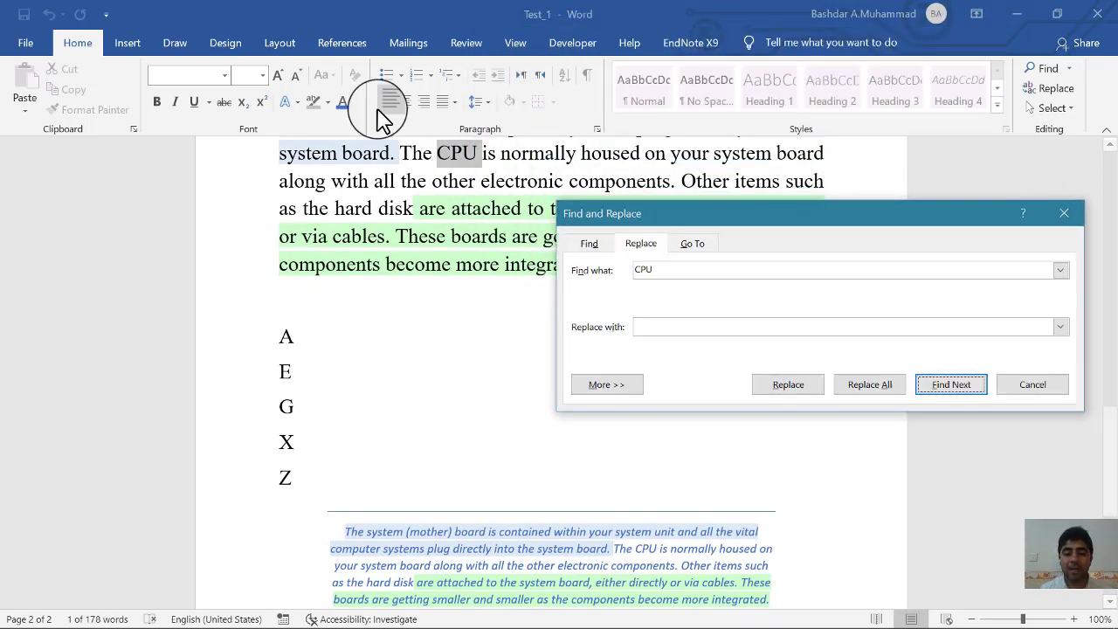
left_click(650, 327)
type("P")
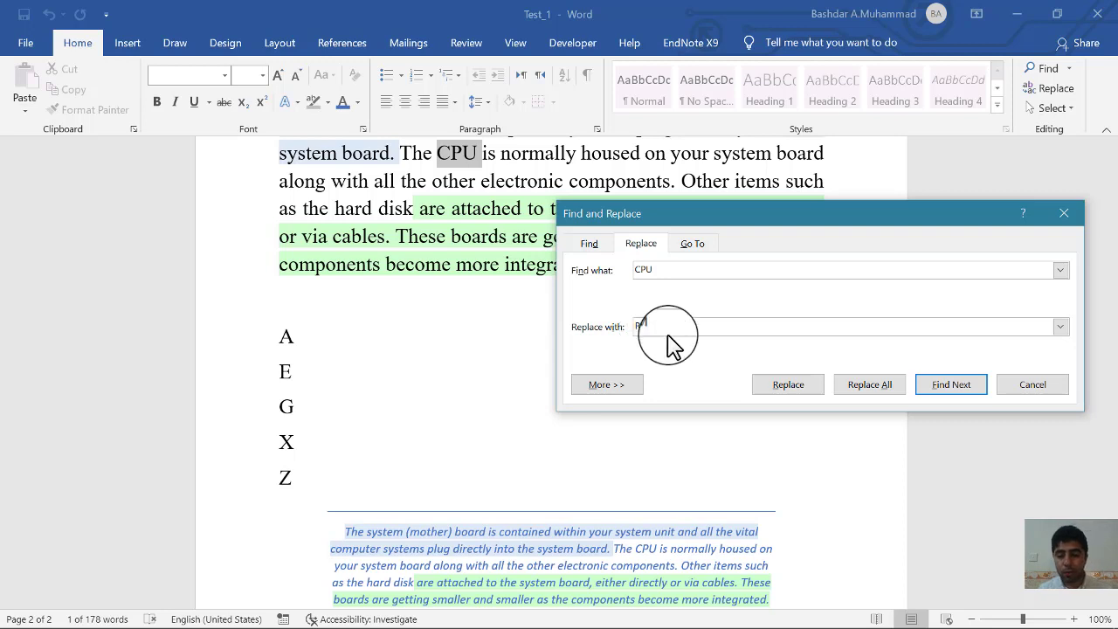
type("AM")
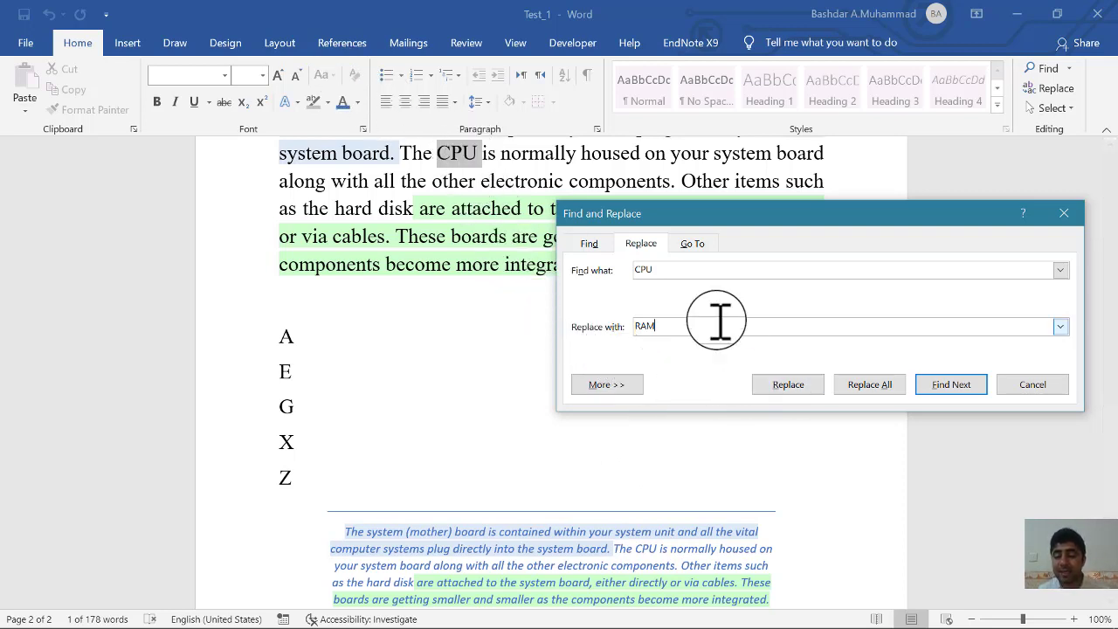
left_click(787, 387)
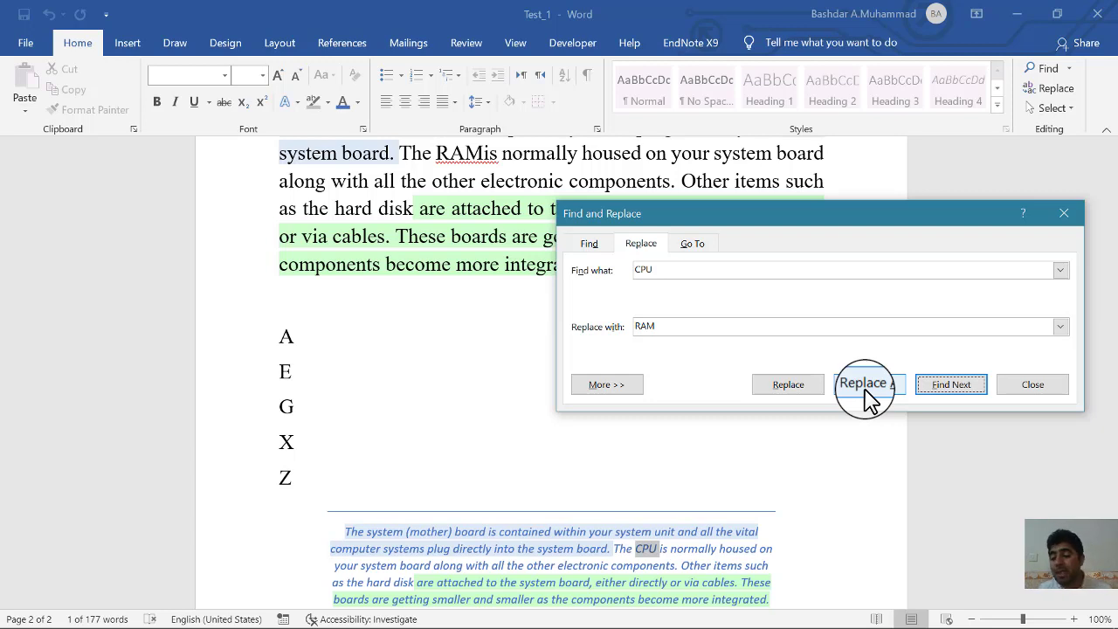
left_click(867, 388)
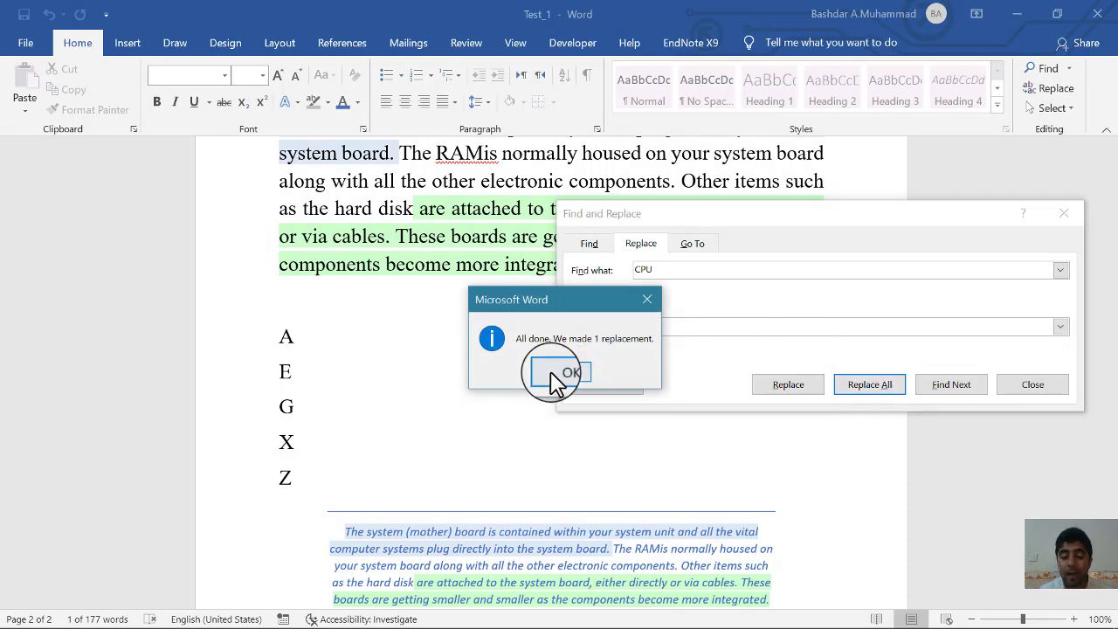
left_click(565, 374)
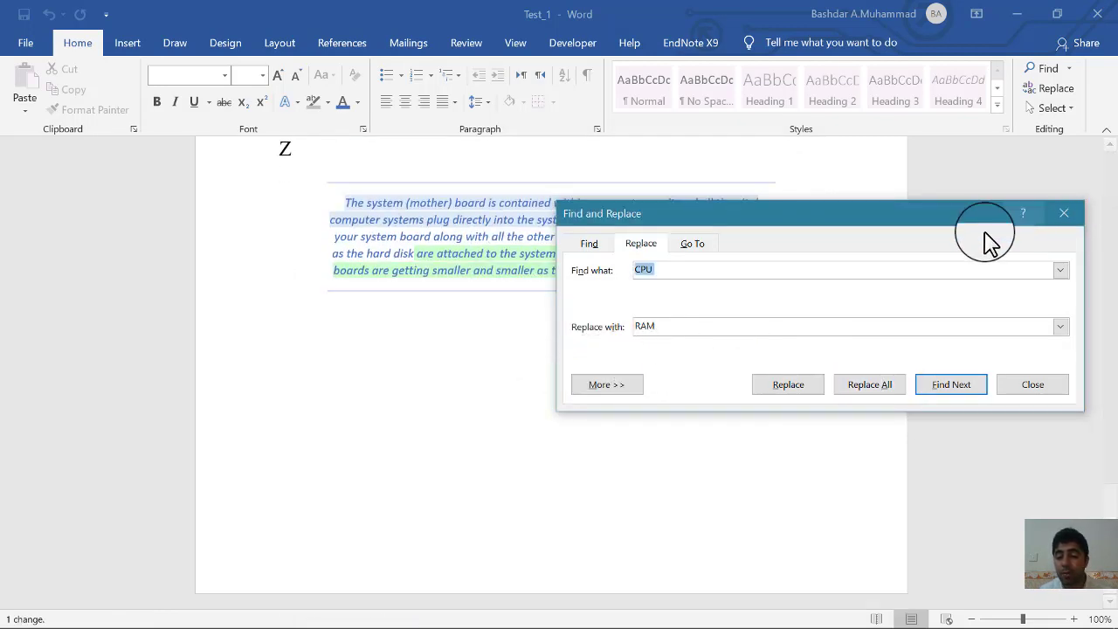
Search for RAM with CPU as replacement, Replace All, confirm, and close the dialog
left_click_drag(659, 330, 629, 327)
key("ctrl+c")
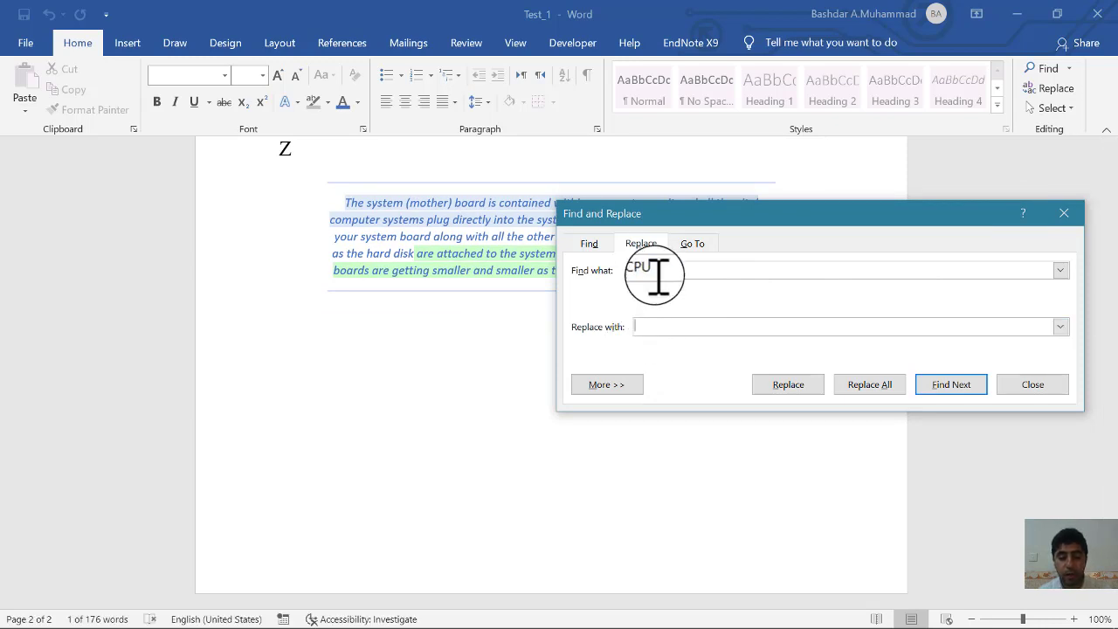
left_click_drag(655, 271, 635, 271)
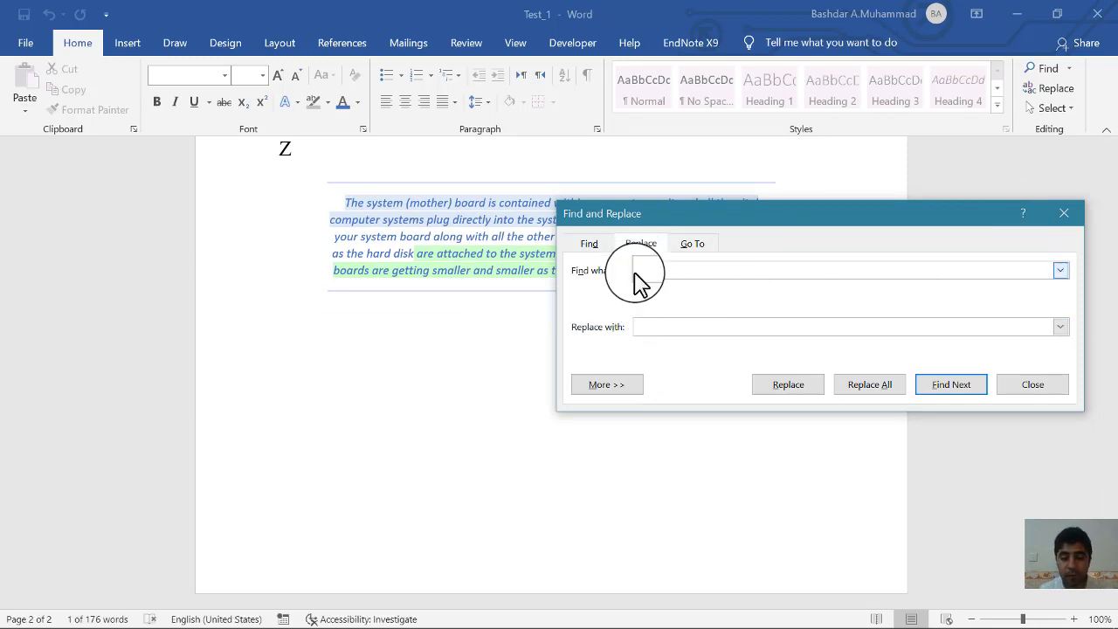
key("ctrl+v")
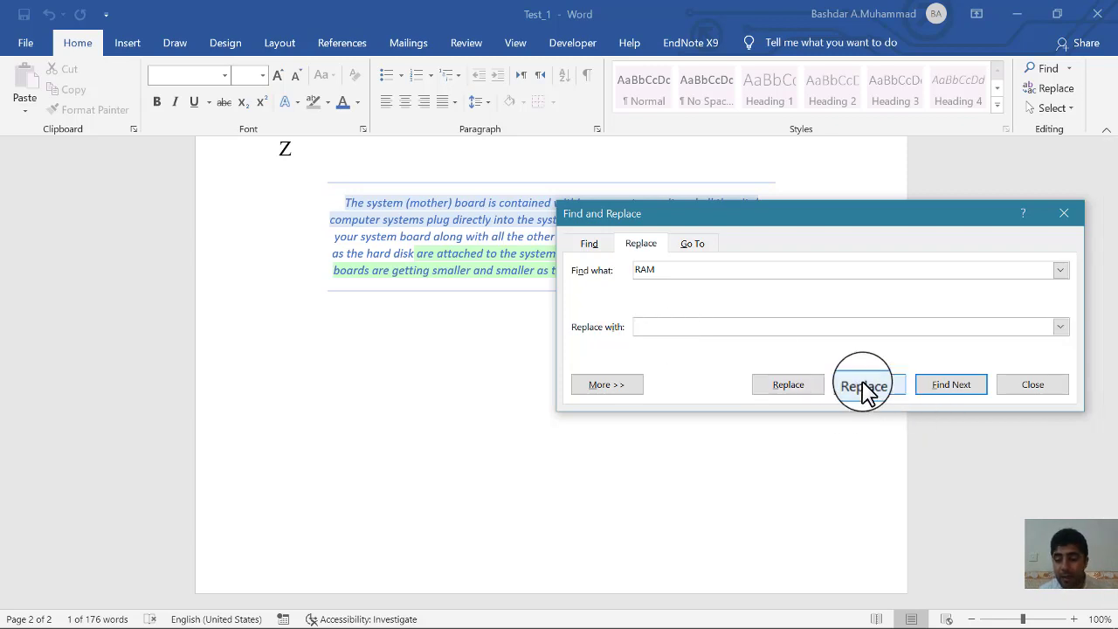
left_click(941, 392)
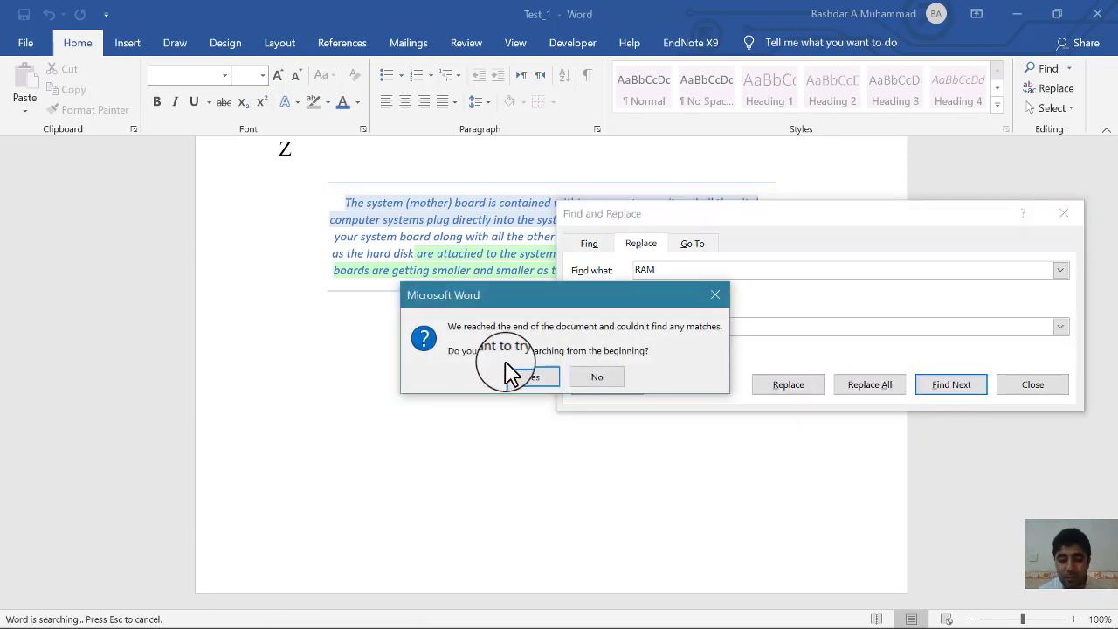
left_click(522, 382)
type("CPU")
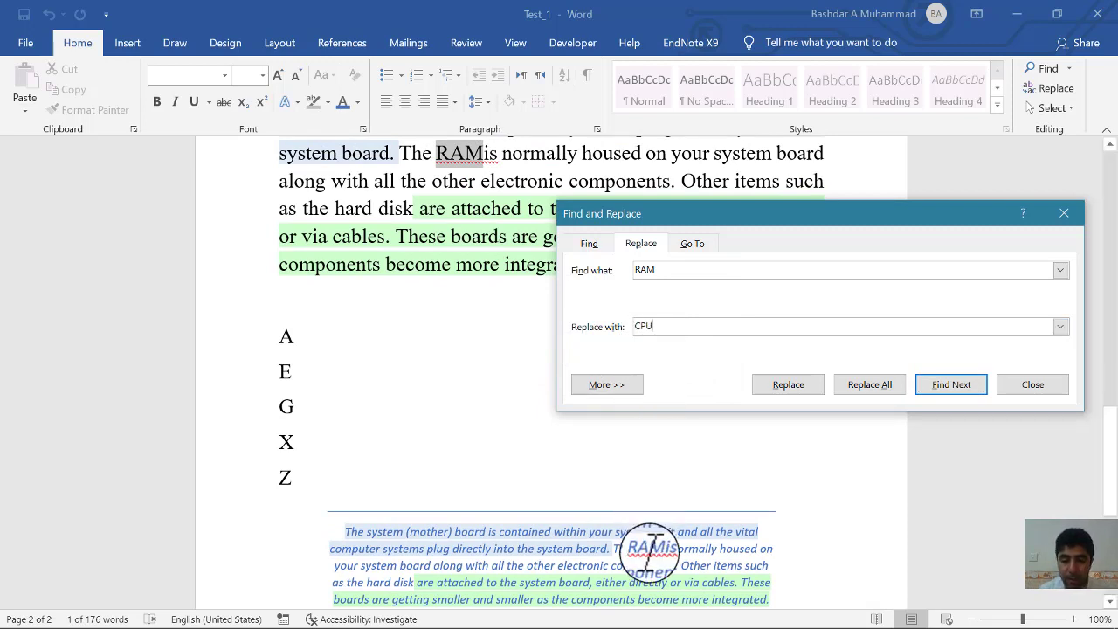
left_click(861, 390)
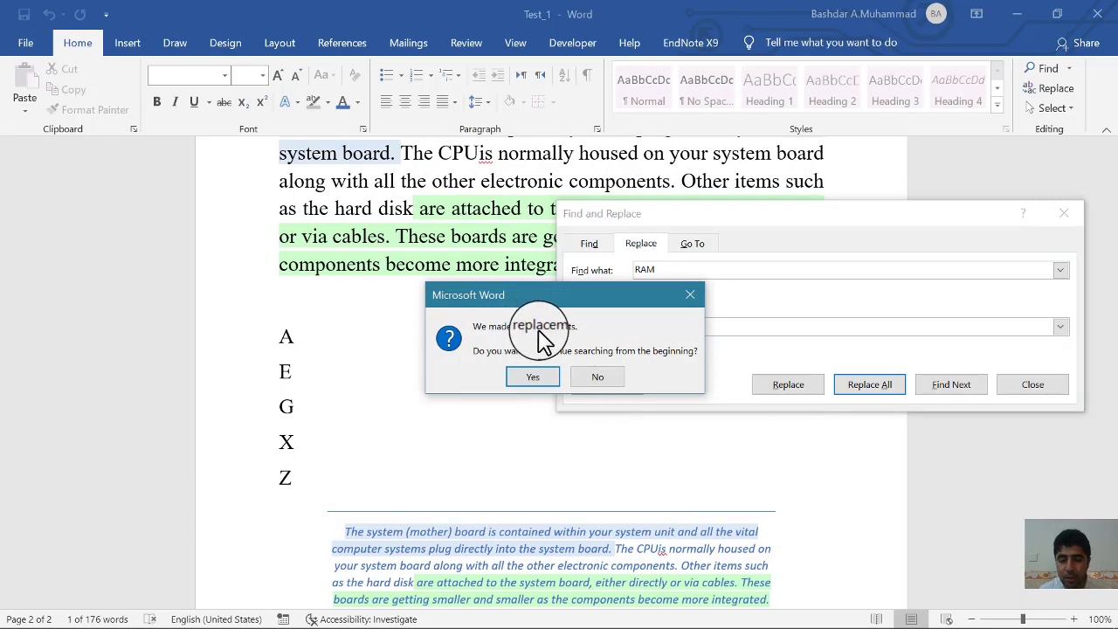
left_click(532, 379)
left_click(572, 378)
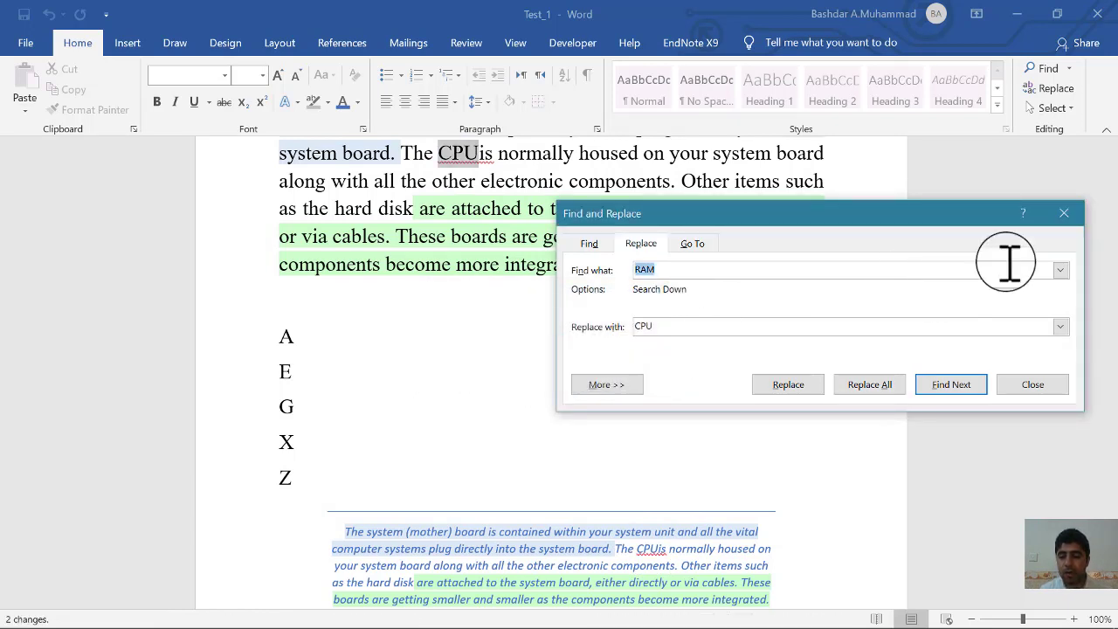
left_click(1063, 213)
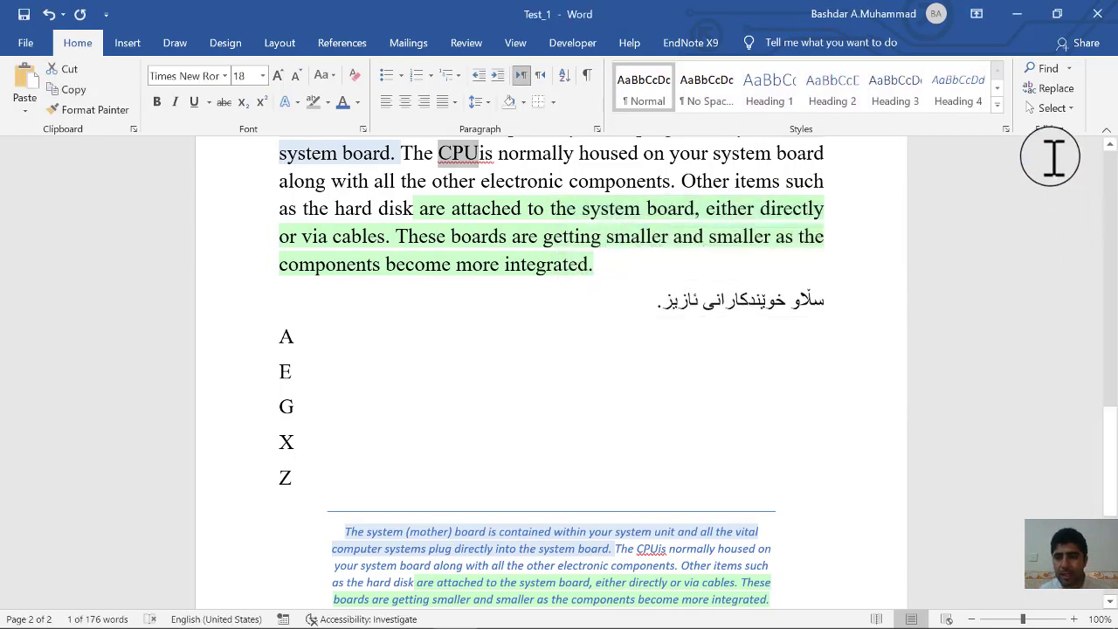
left_click(1052, 107)
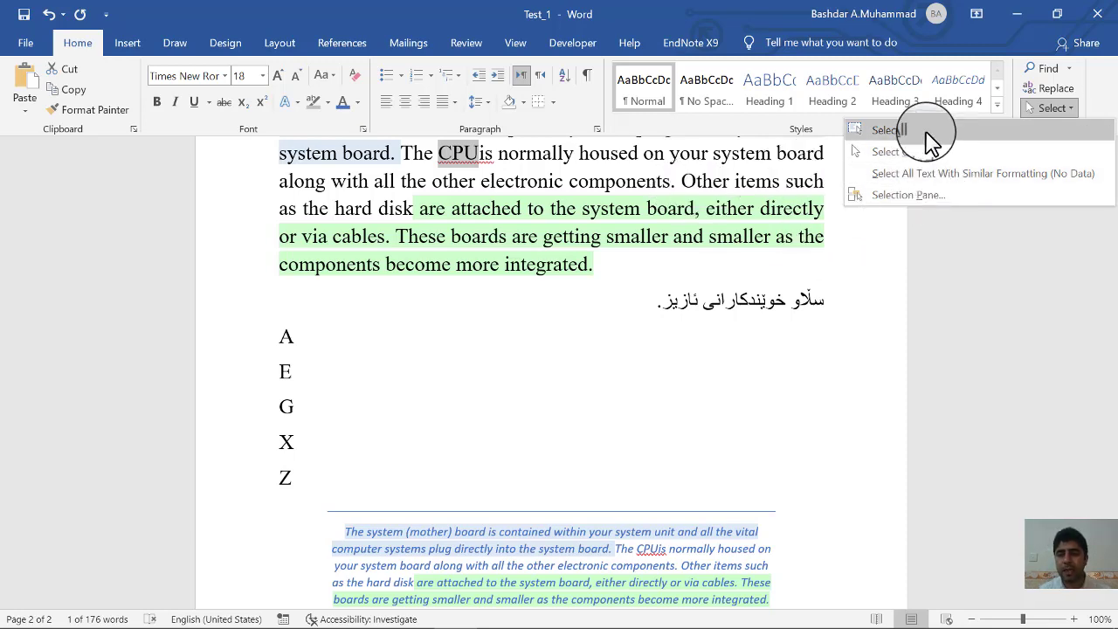
left_click_drag(619, 262, 341, 166)
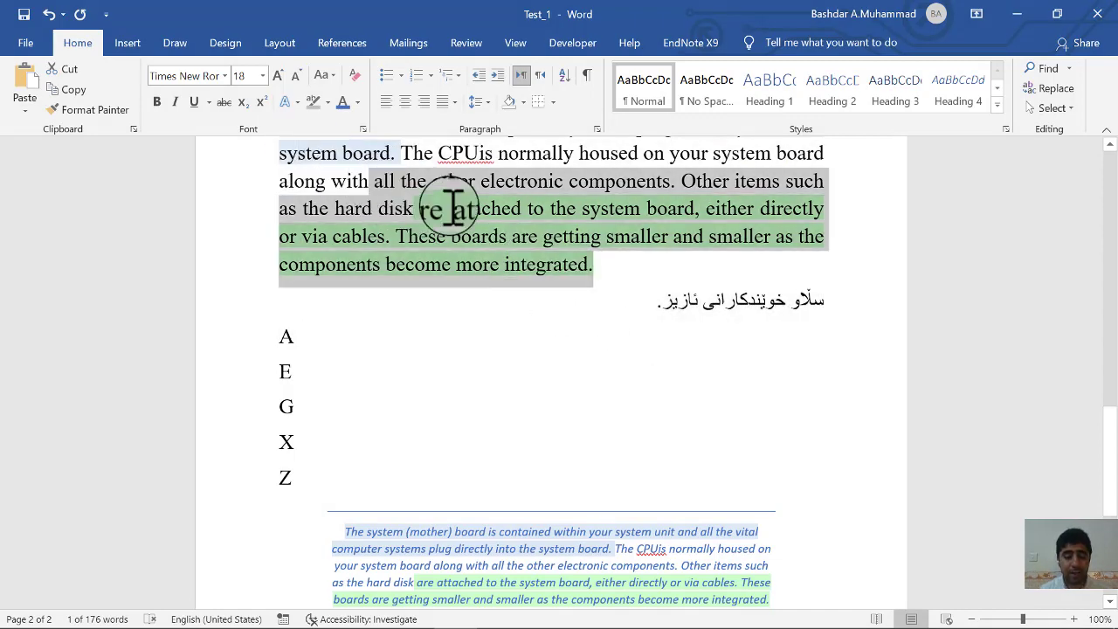
left_click_drag(340, 166, 480, 236)
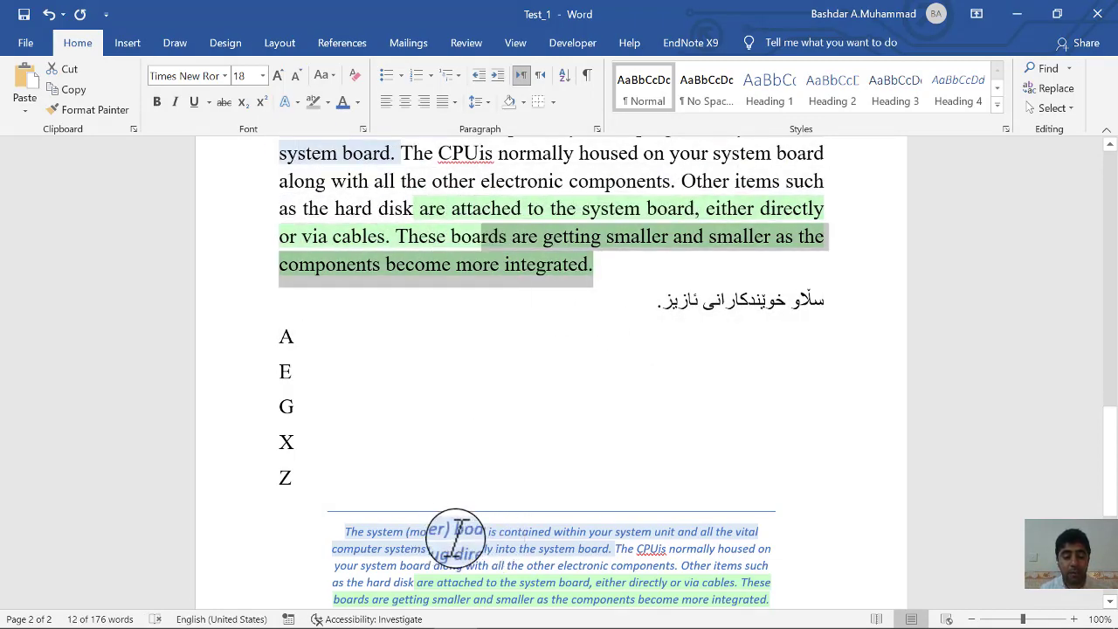
mouse_move(408, 530)
left_mouse_down()
mouse_move(600, 595)
mouse_move(834, 591)
mouse_move(462, 262)
left_mouse_up()
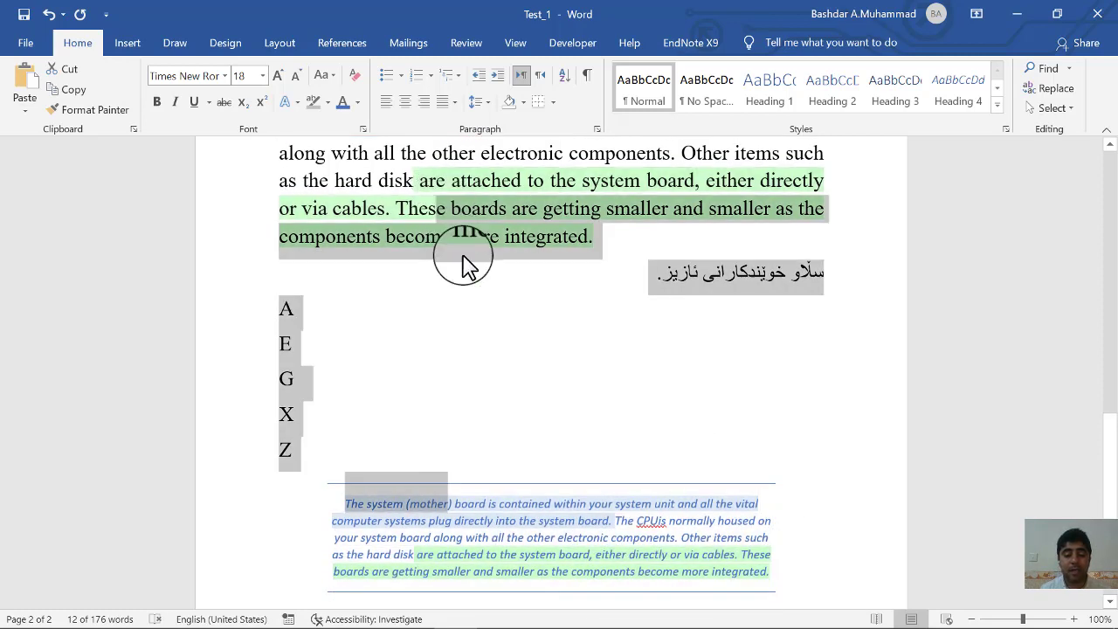
left_click(454, 312)
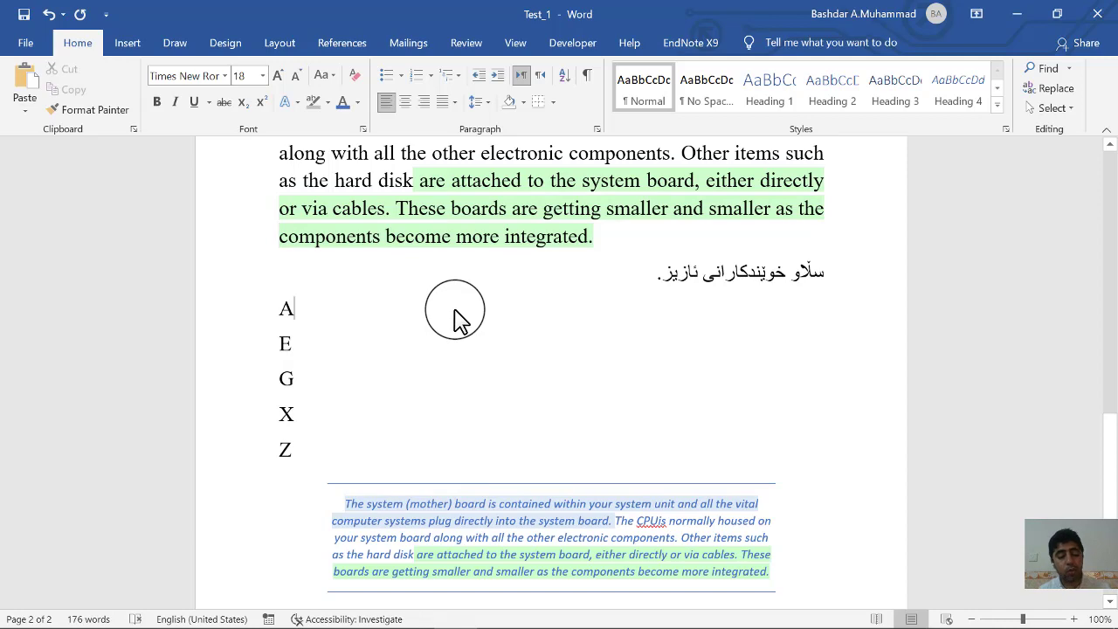
key("ctrl+a")
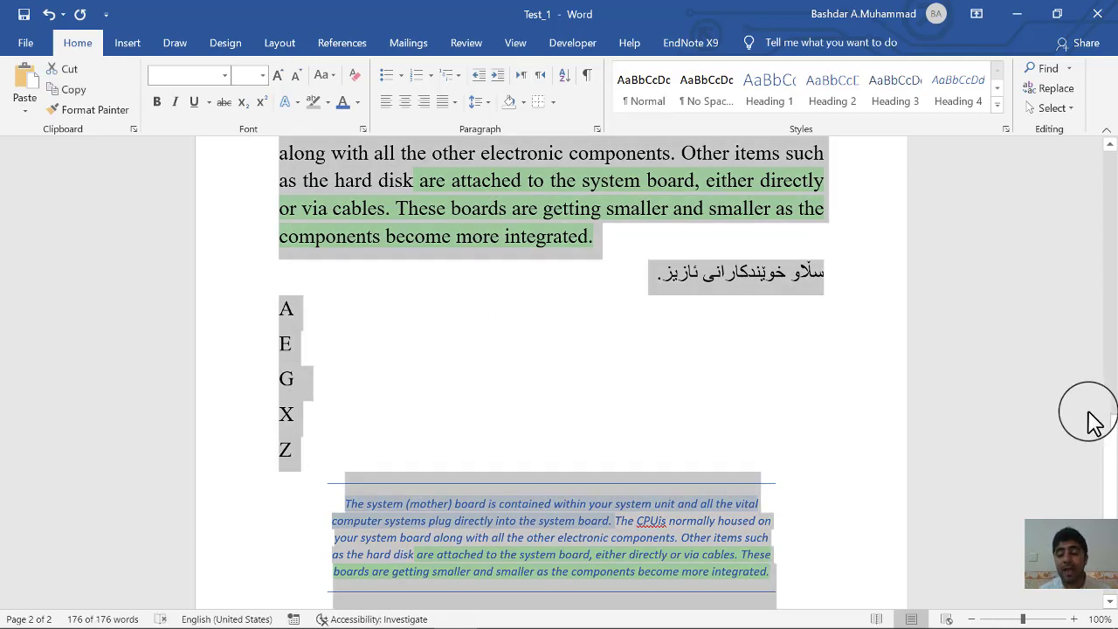
left_click_drag(1107, 437, 1047, 149)
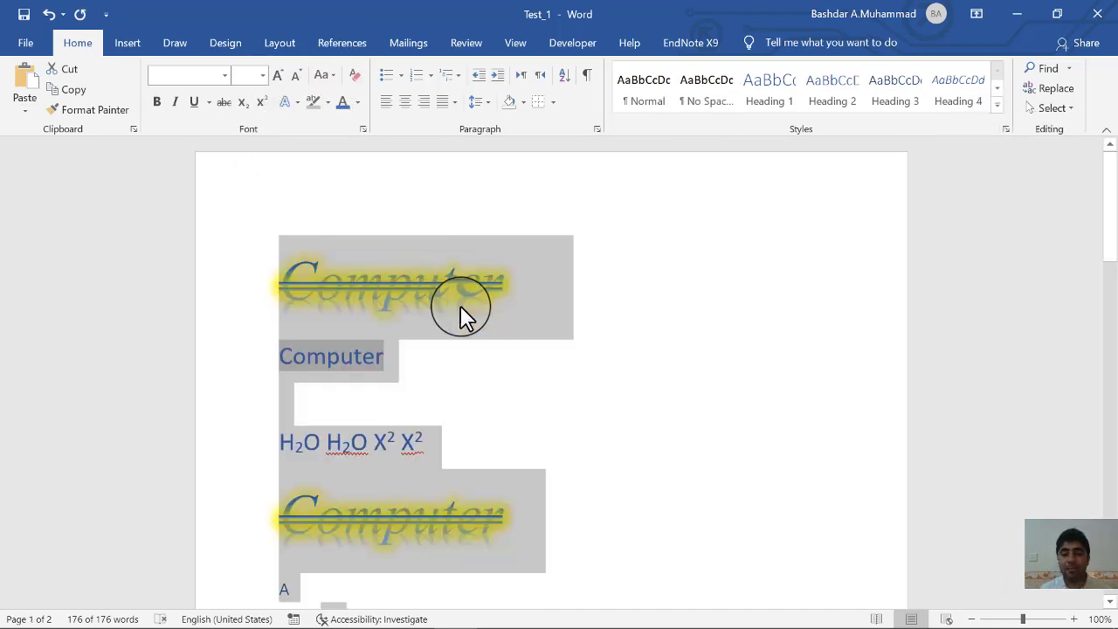
mouse_move(673, 621)
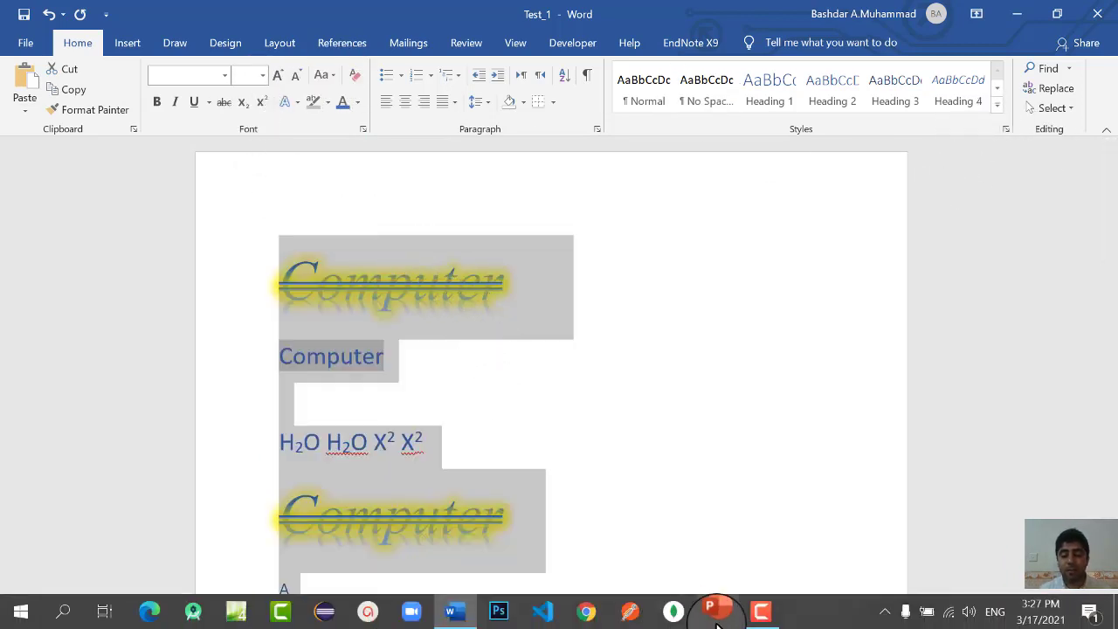